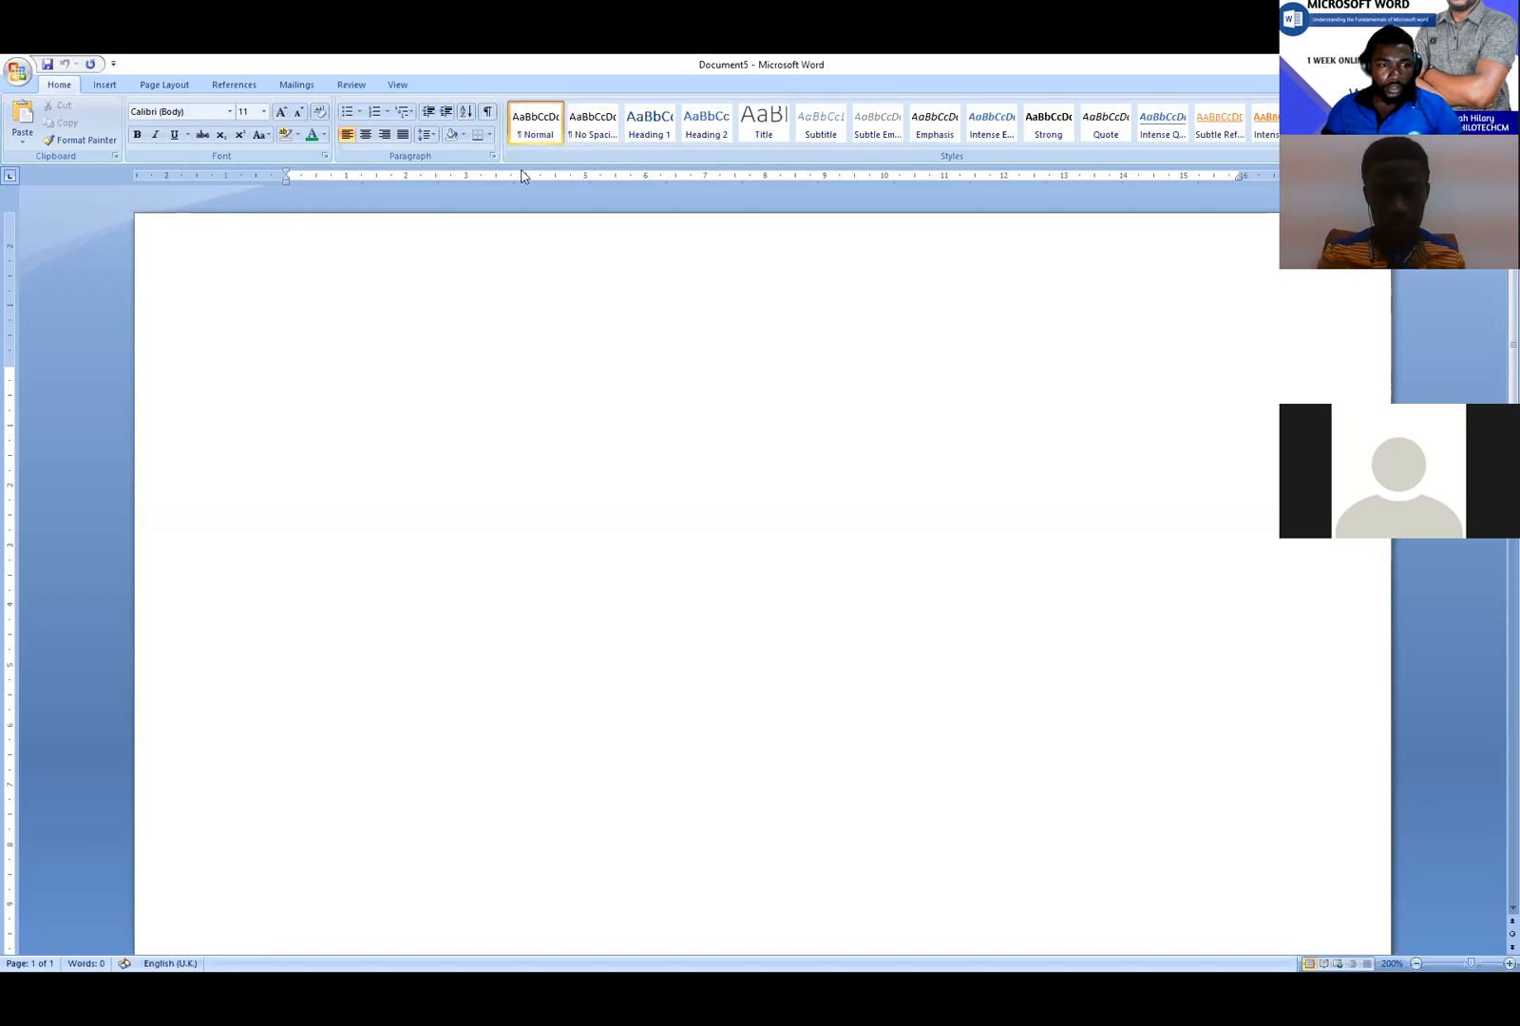
- Switch from Word to the File Explorer window
{"action": "key", "text": "alt+Tab"}
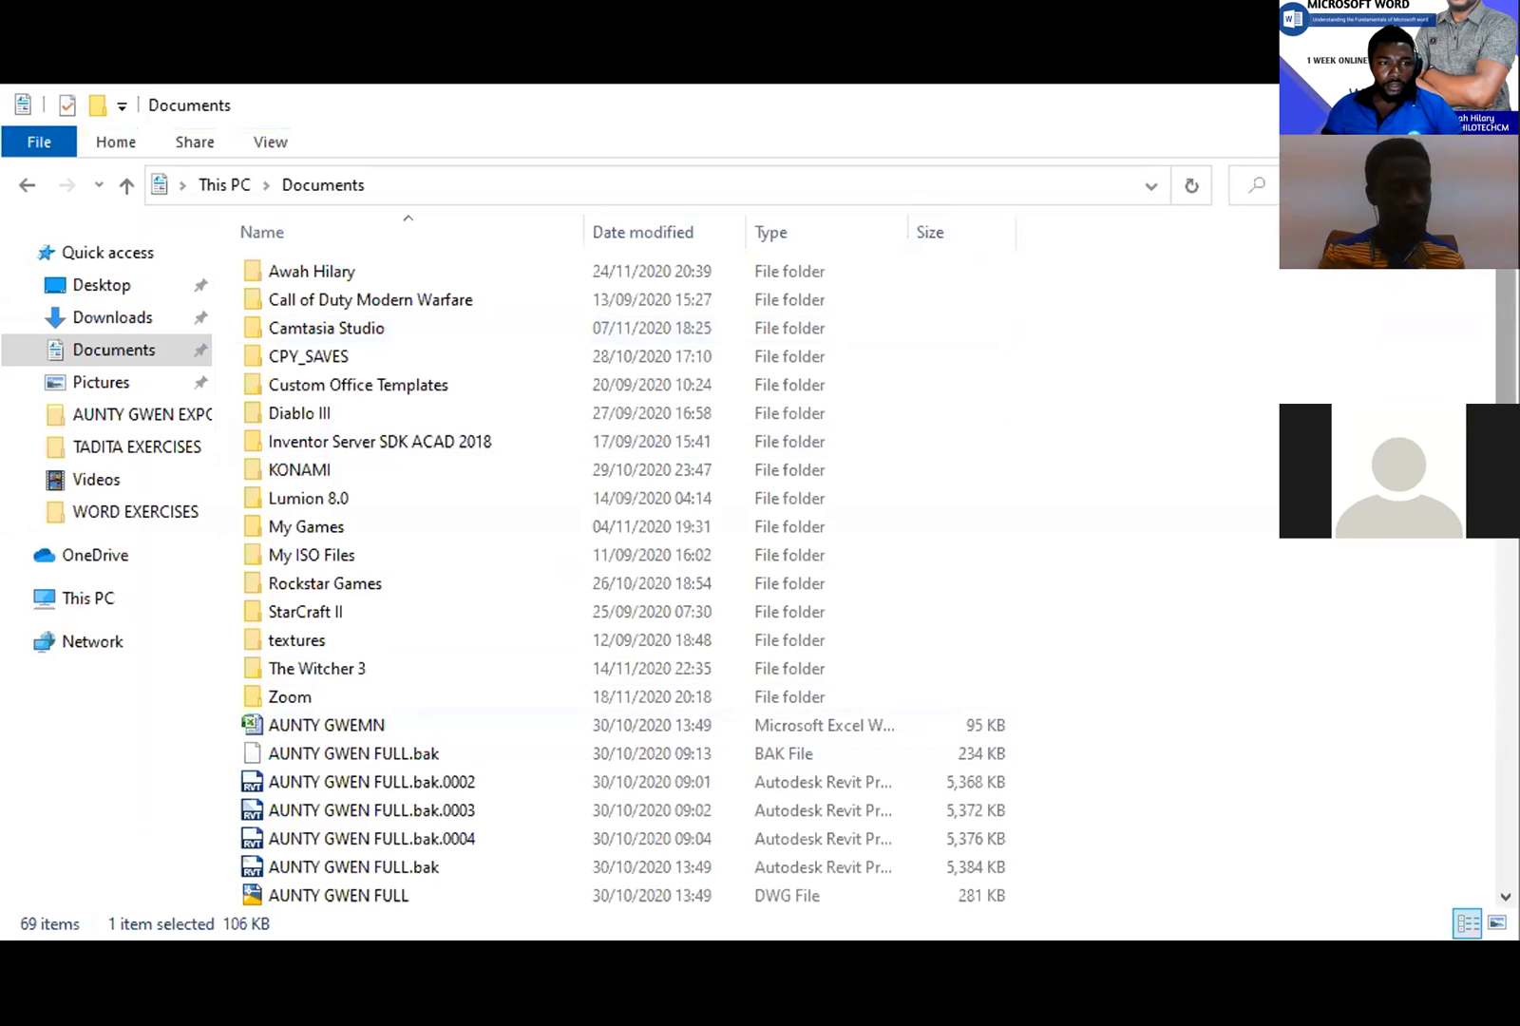
- Create a new folder named 'personal' in the Documents folder
{"action": "left_click", "coordinate": [114, 354]}
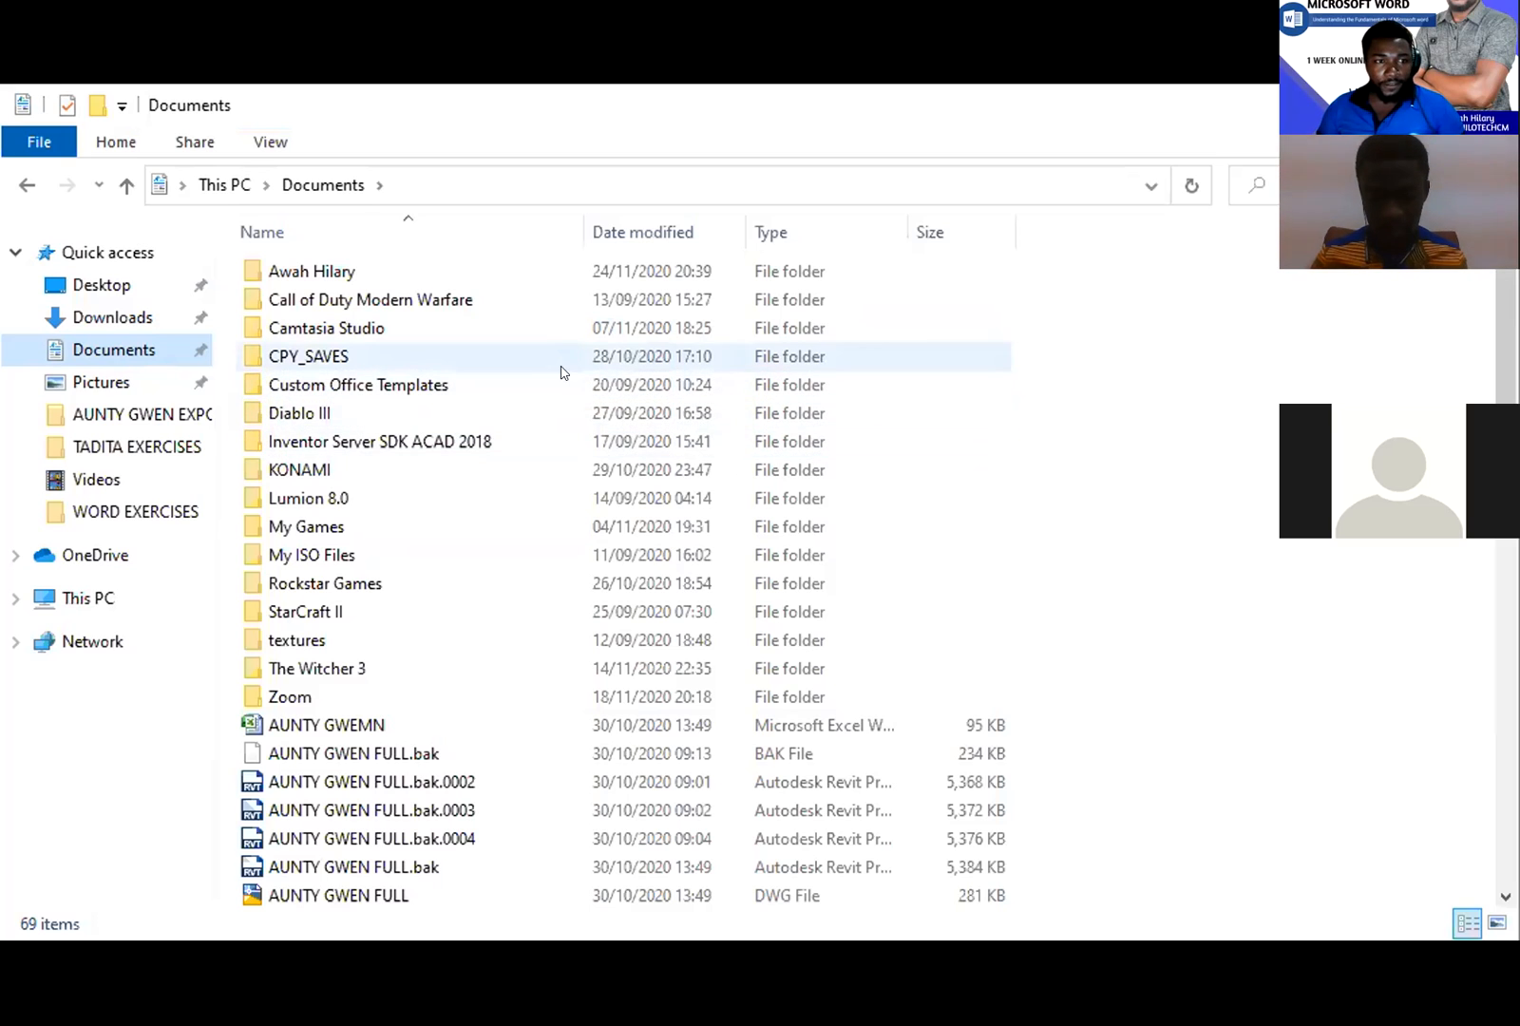
{"action": "right_click", "coordinate": [1321, 353]}
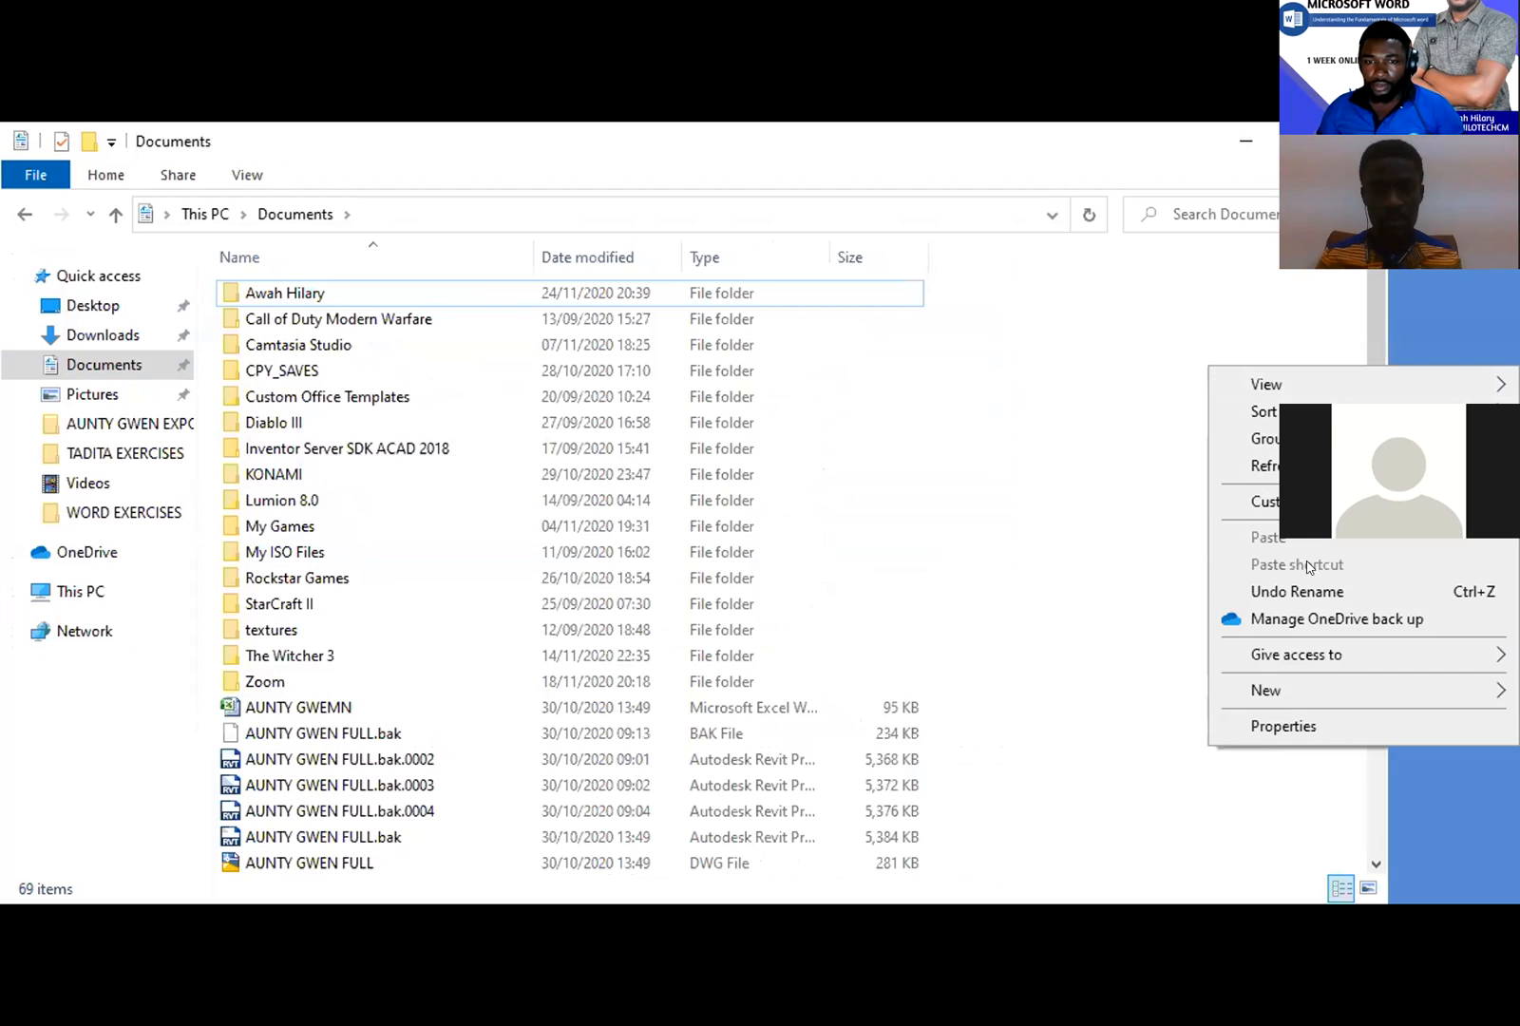
{"action": "mouse_move", "coordinate": [1331, 686]}
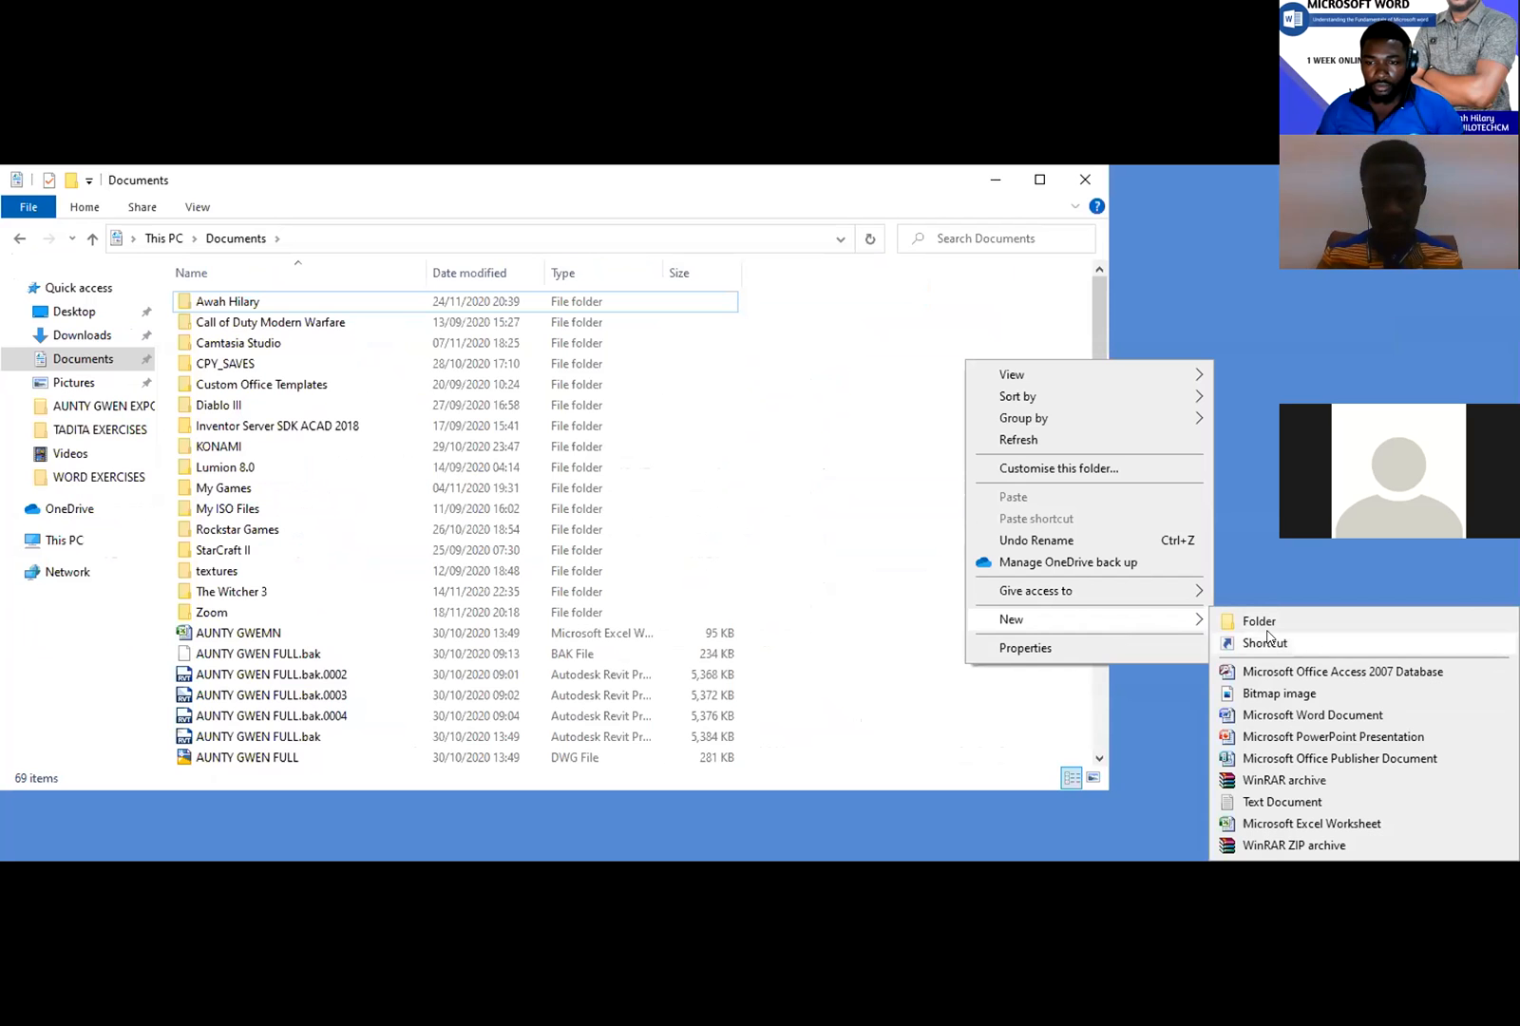
{"action": "left_click", "coordinate": [1261, 622]}
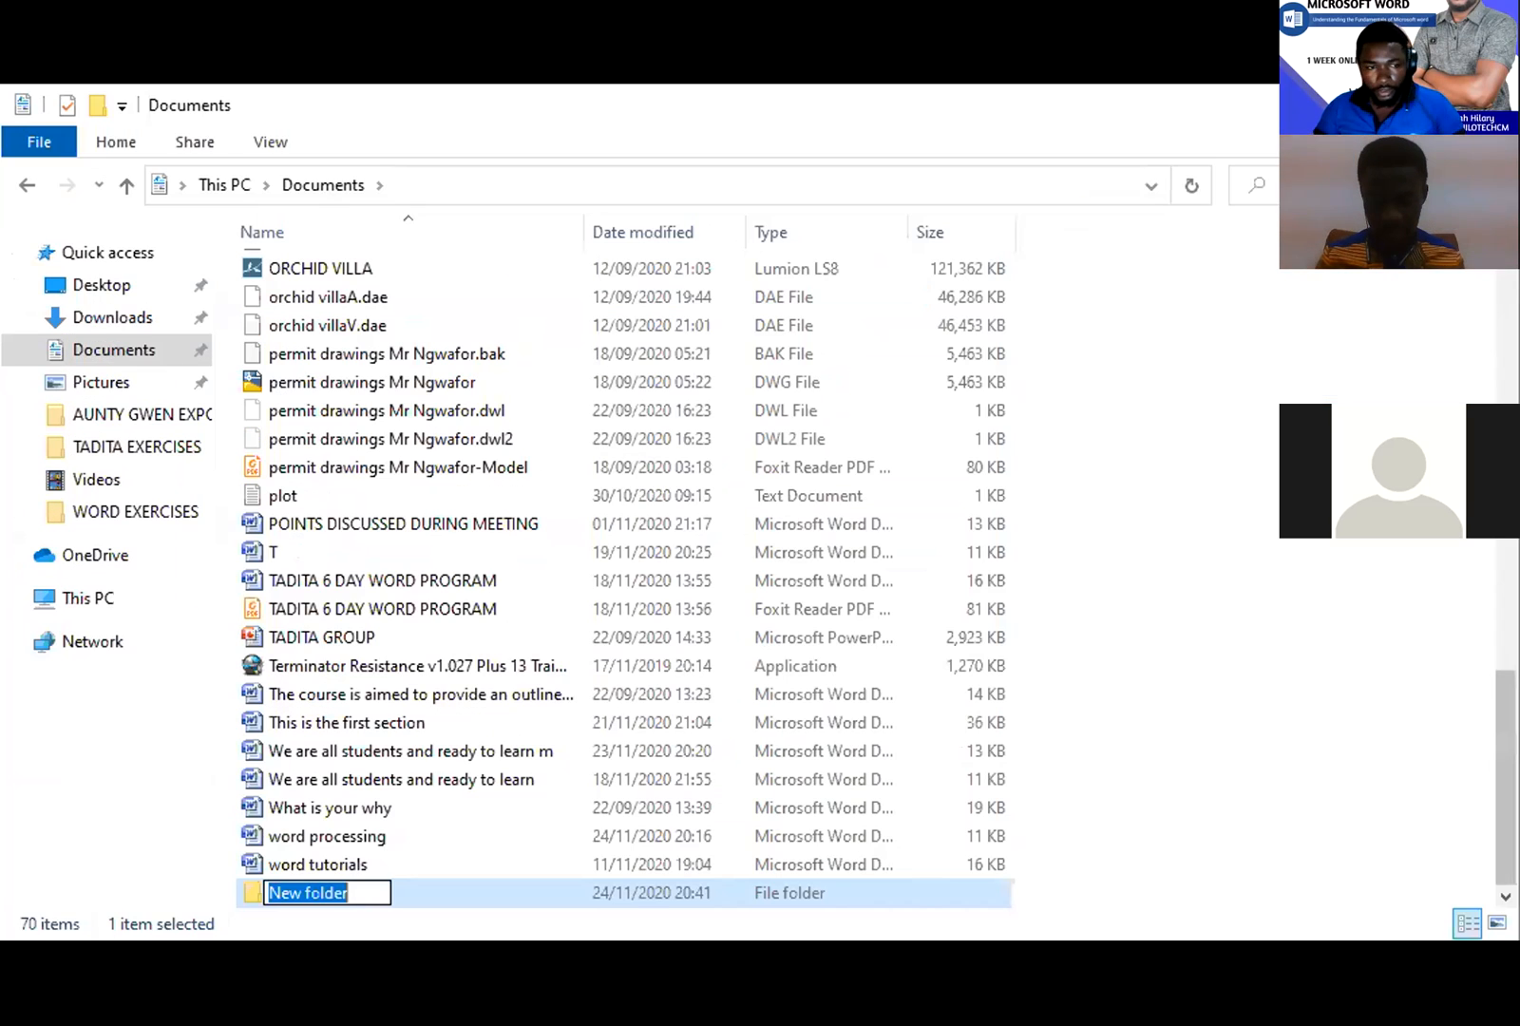
{"action": "type", "text": "per"}
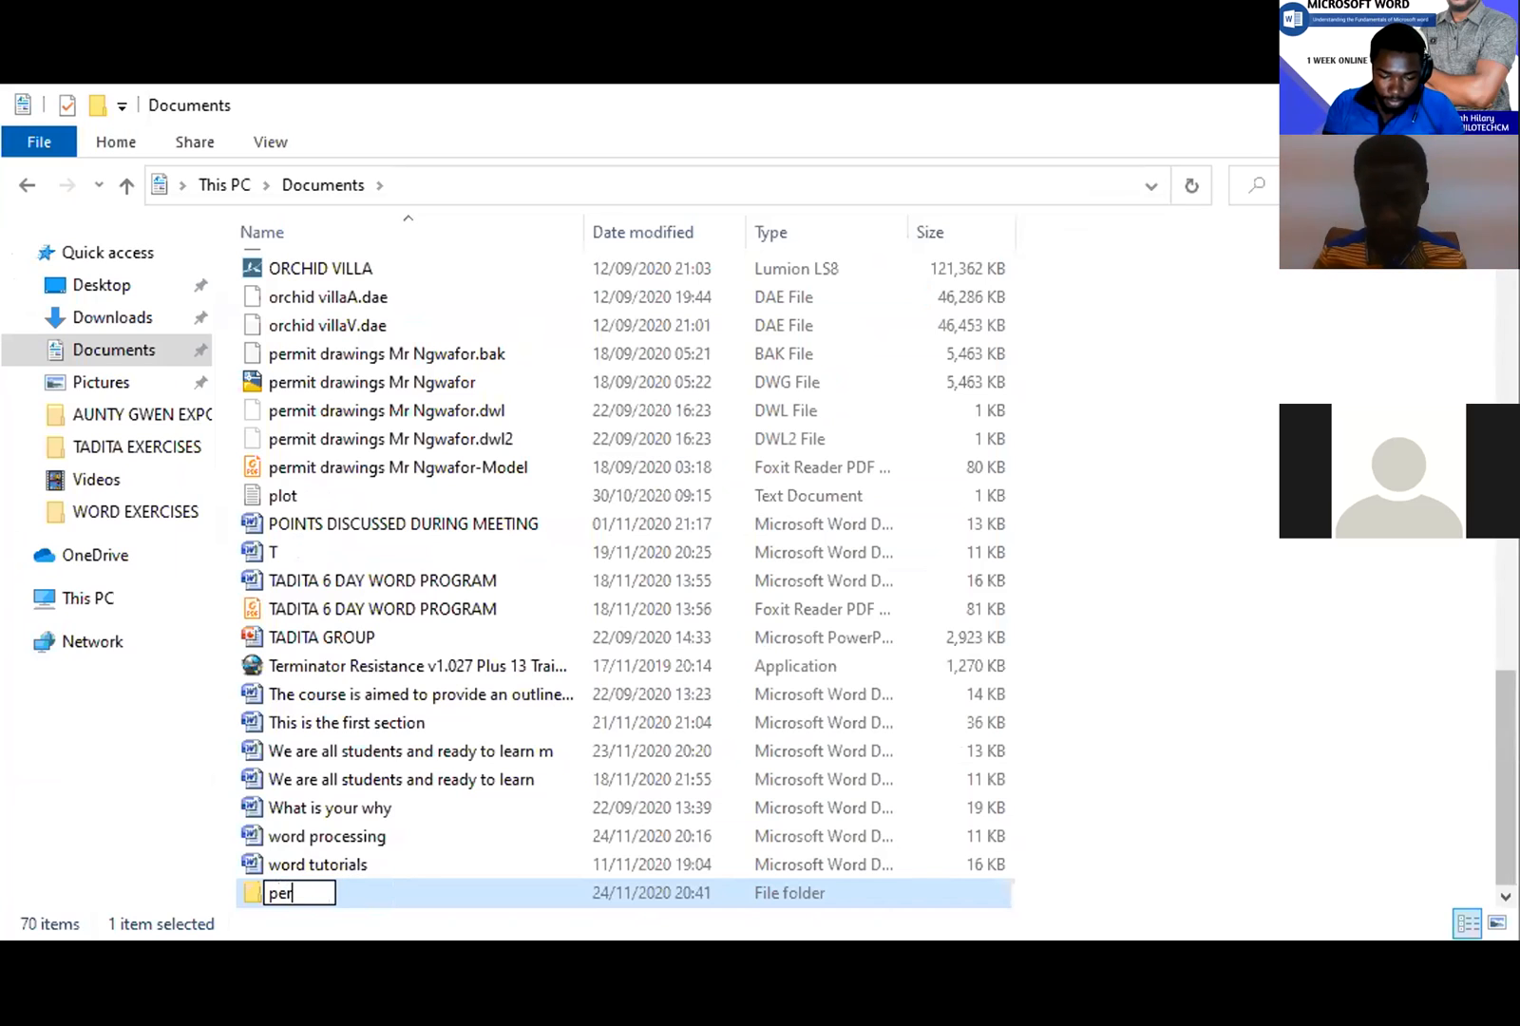
{"action": "type", "text": "sonal"}
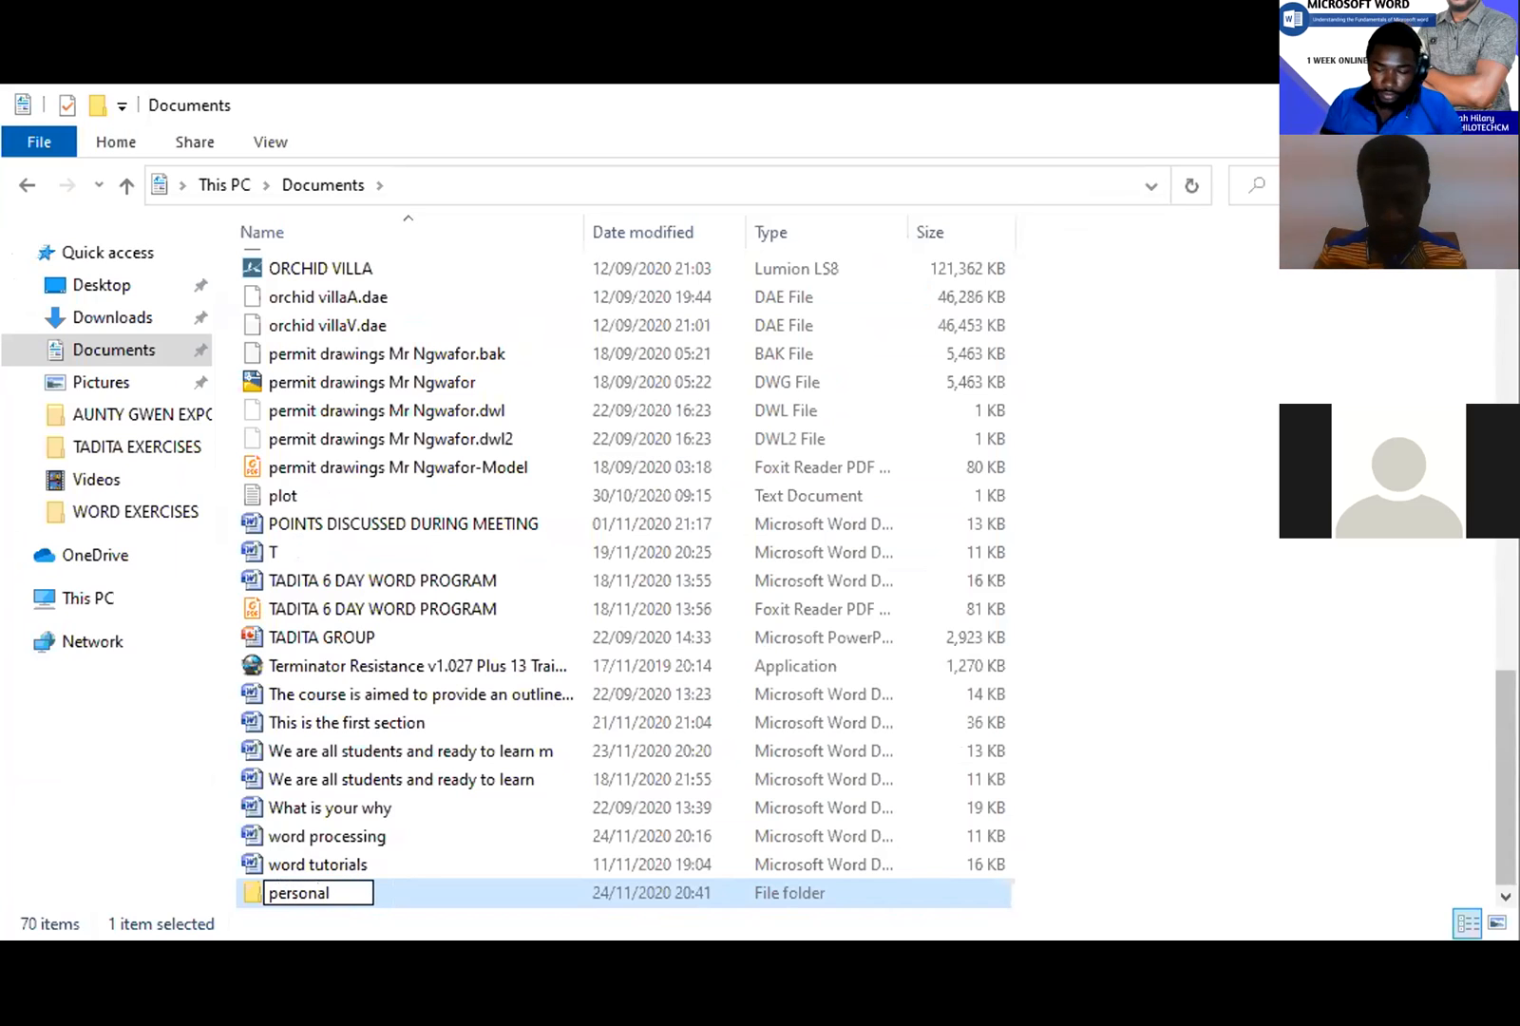
{"action": "key", "text": "Return"}
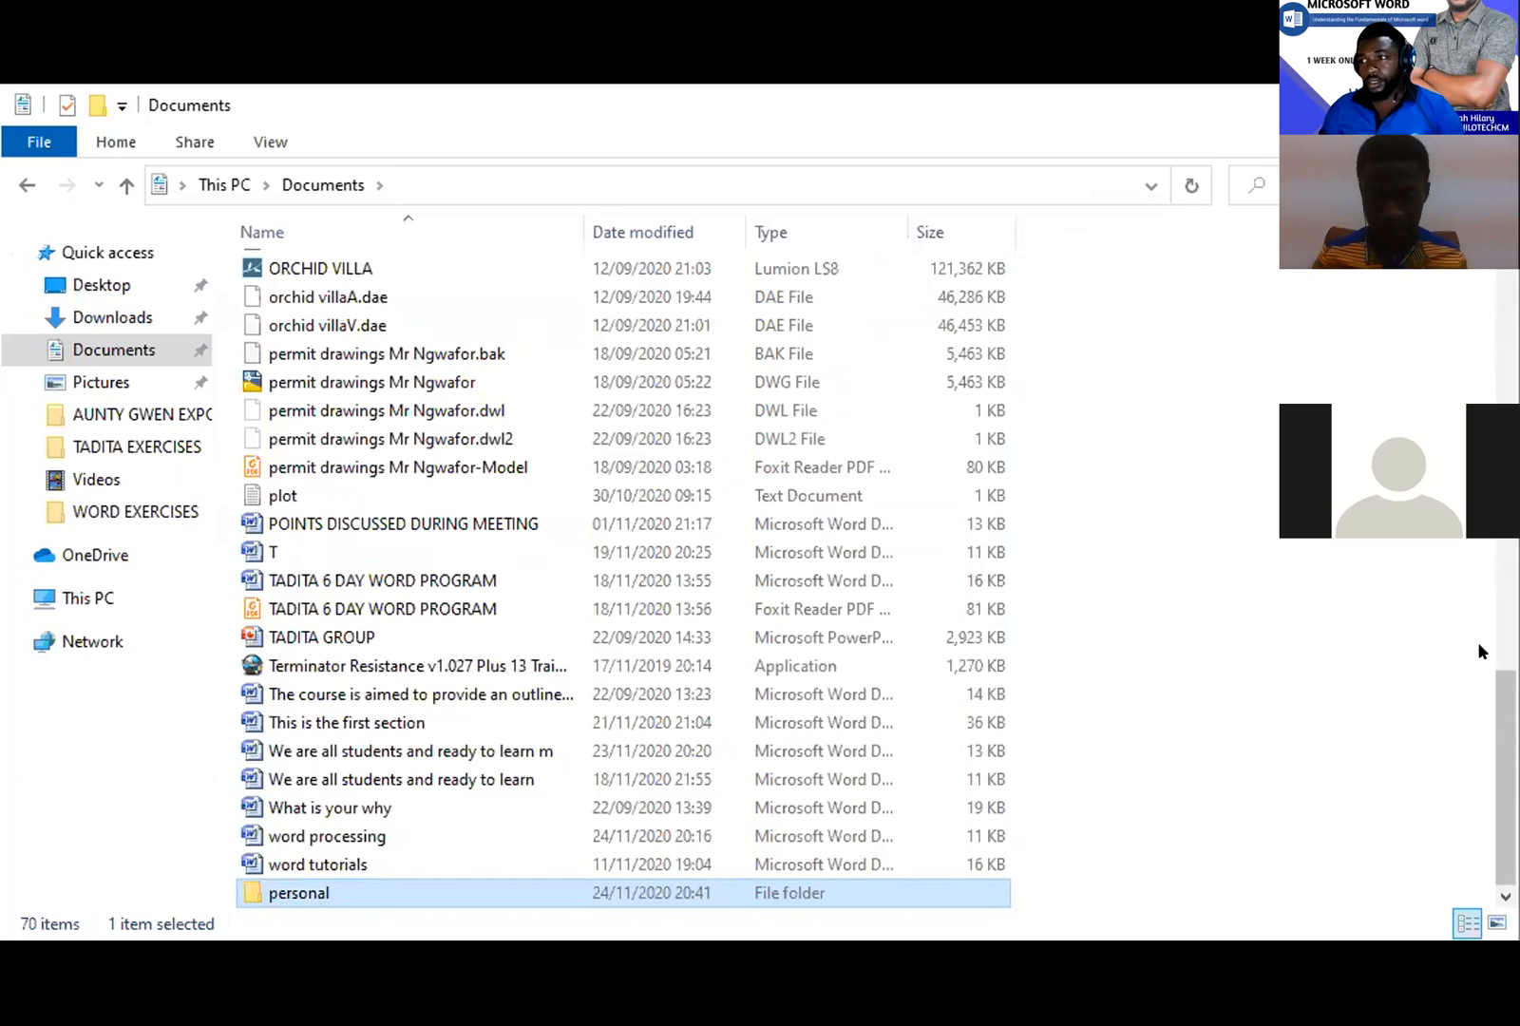
- Open the empty personal folder
{"action": "double_click", "coordinate": [378, 894]}
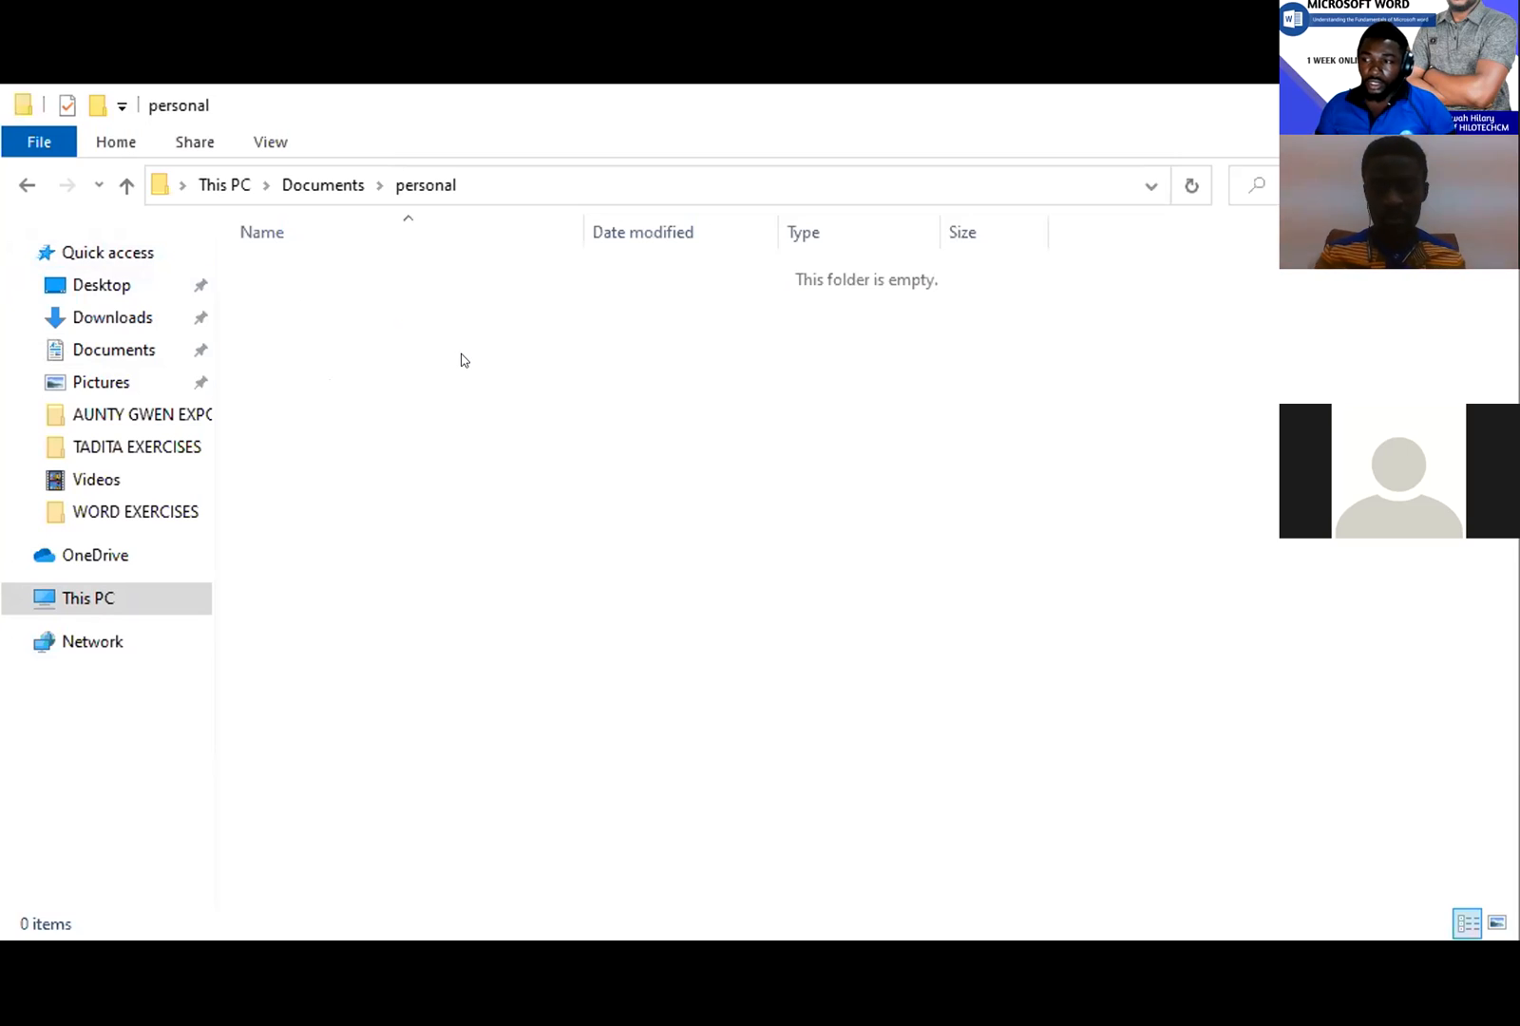
- Create two folders inside personal, each named after a person
{"action": "right_click", "coordinate": [333, 305]}
{"action": "mouse_move", "coordinate": [564, 632]}
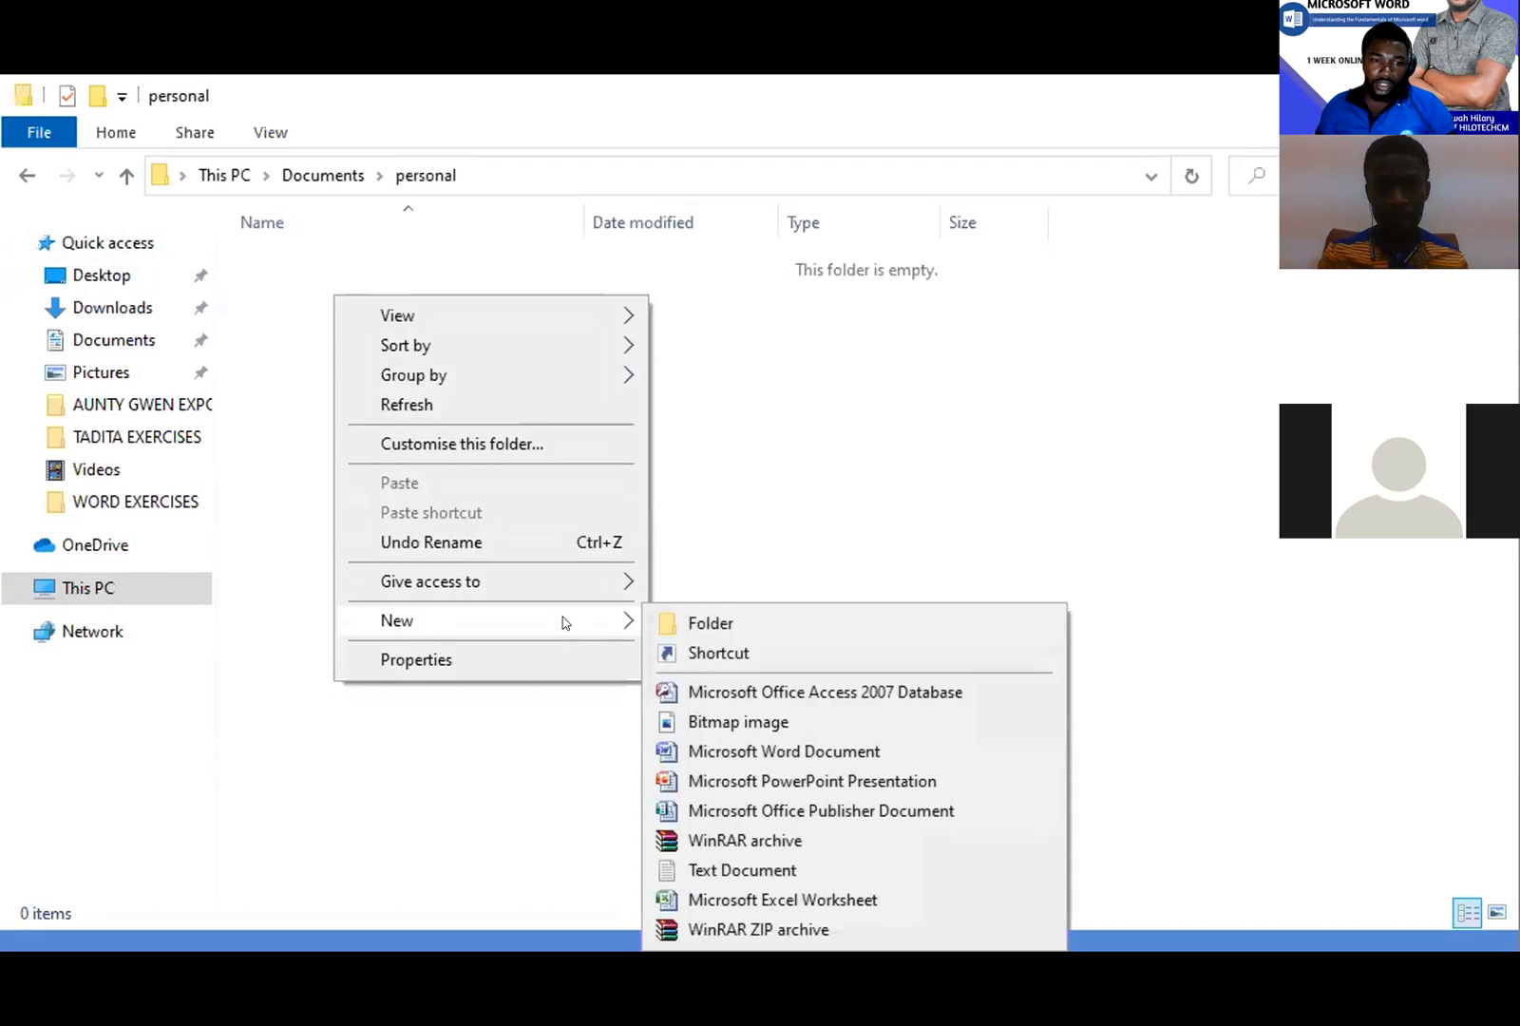
{"action": "left_click", "coordinate": [730, 623]}
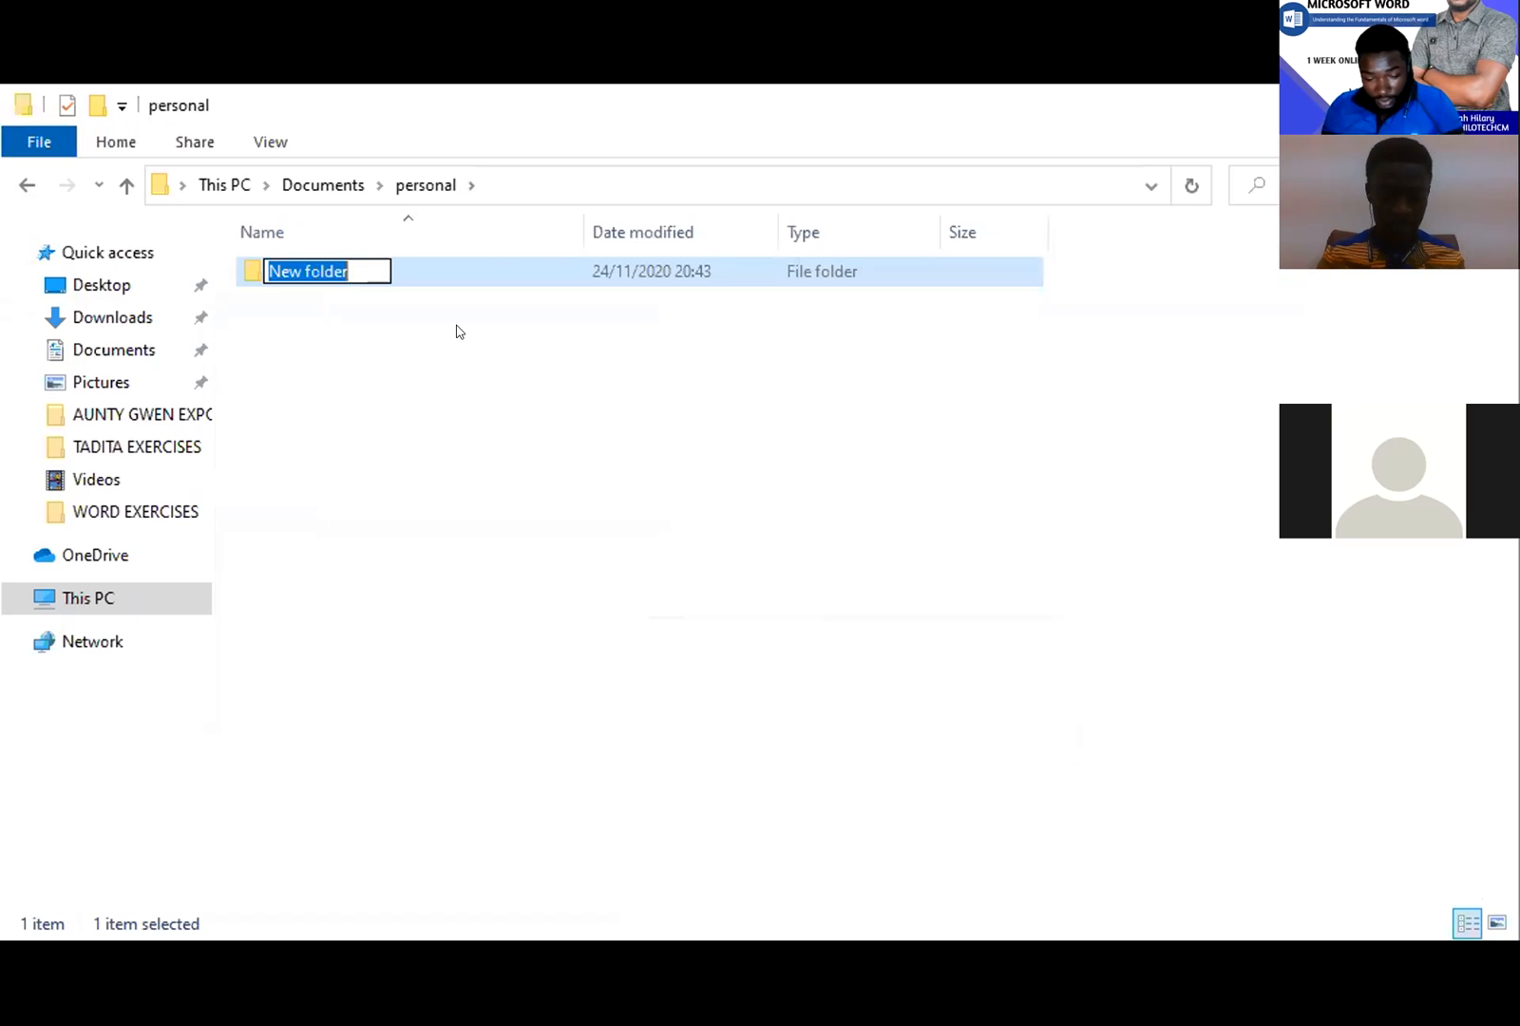
{"action": "type", "text": "mr "}
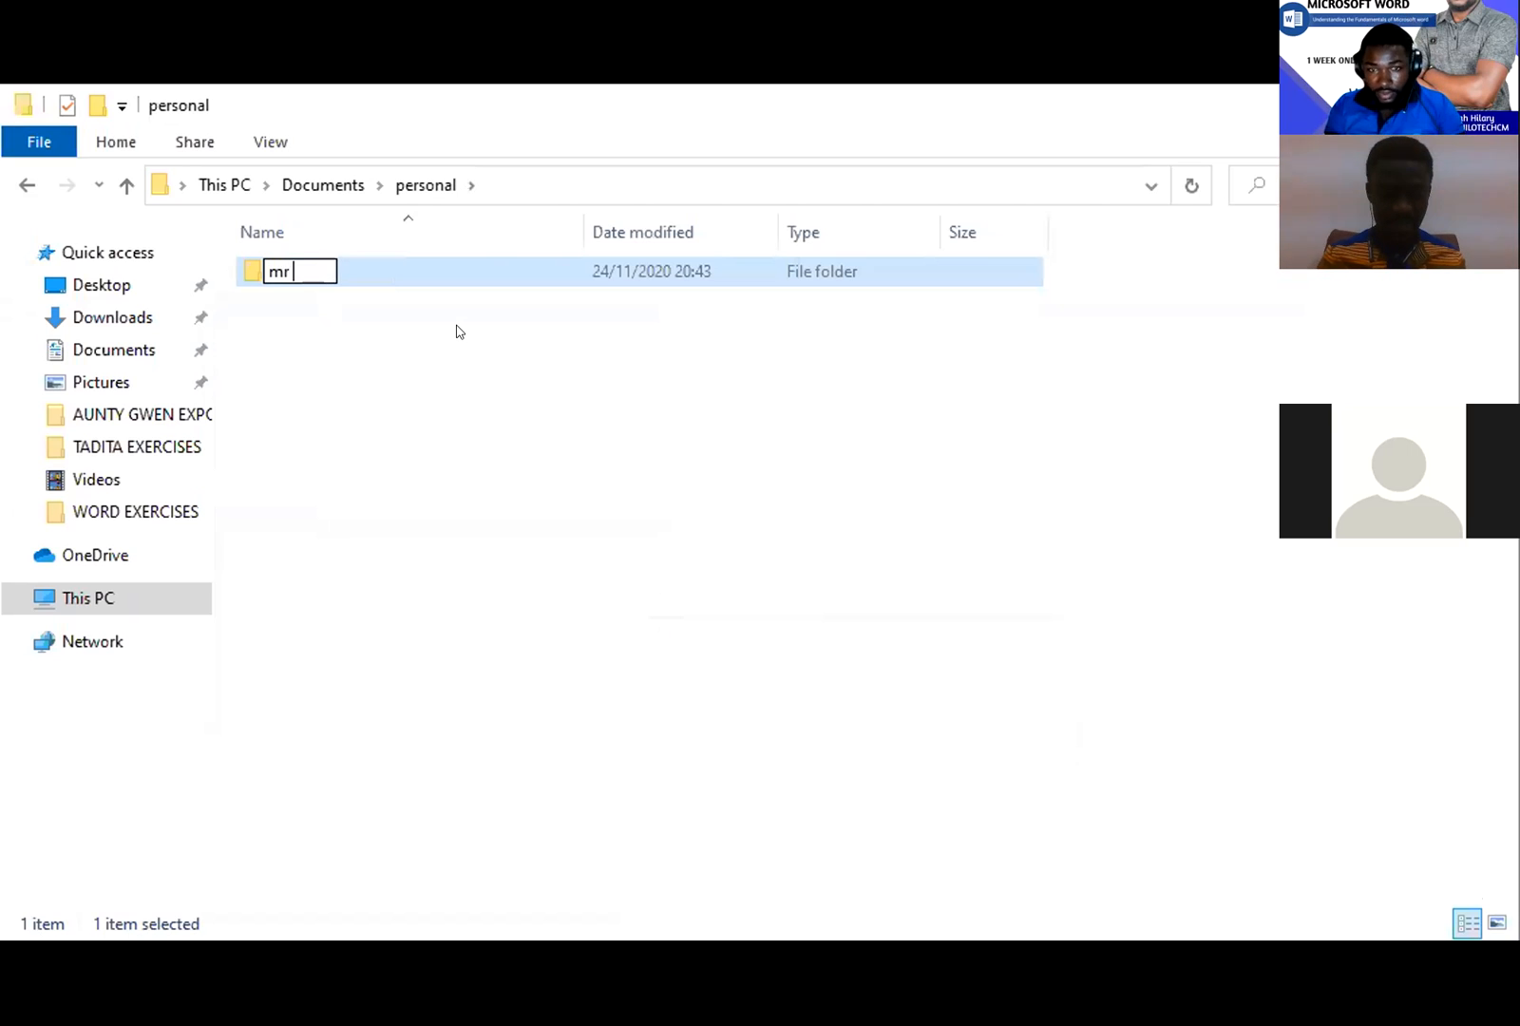
{"action": "type", "text": "john"}
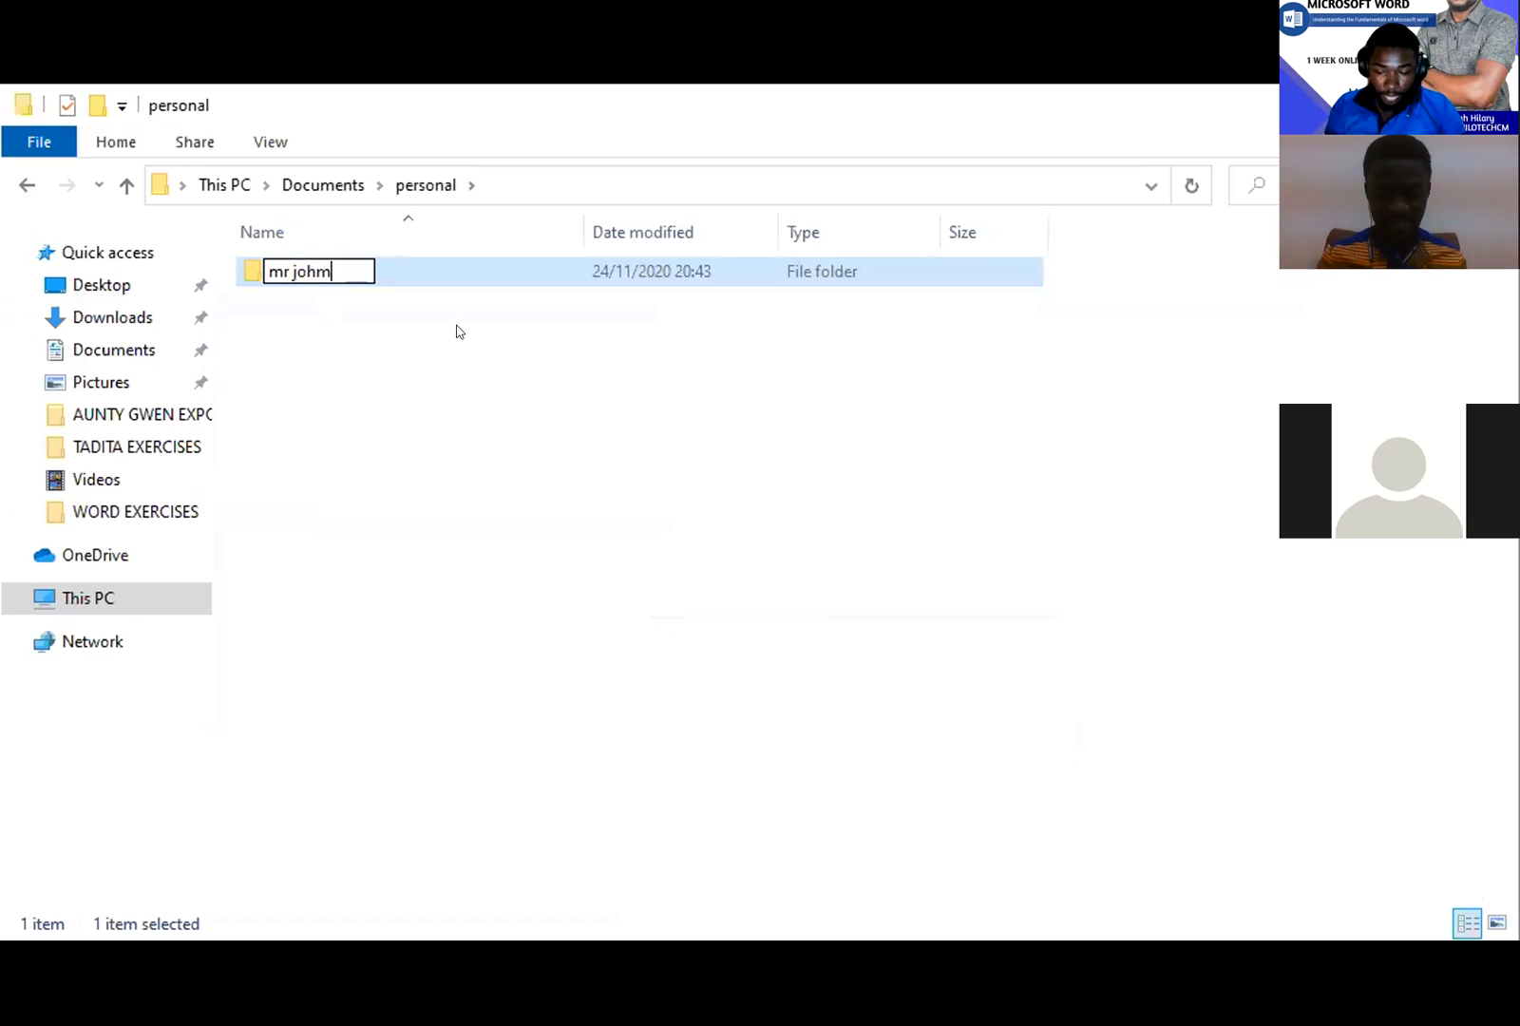
{"action": "key", "text": "Return"}
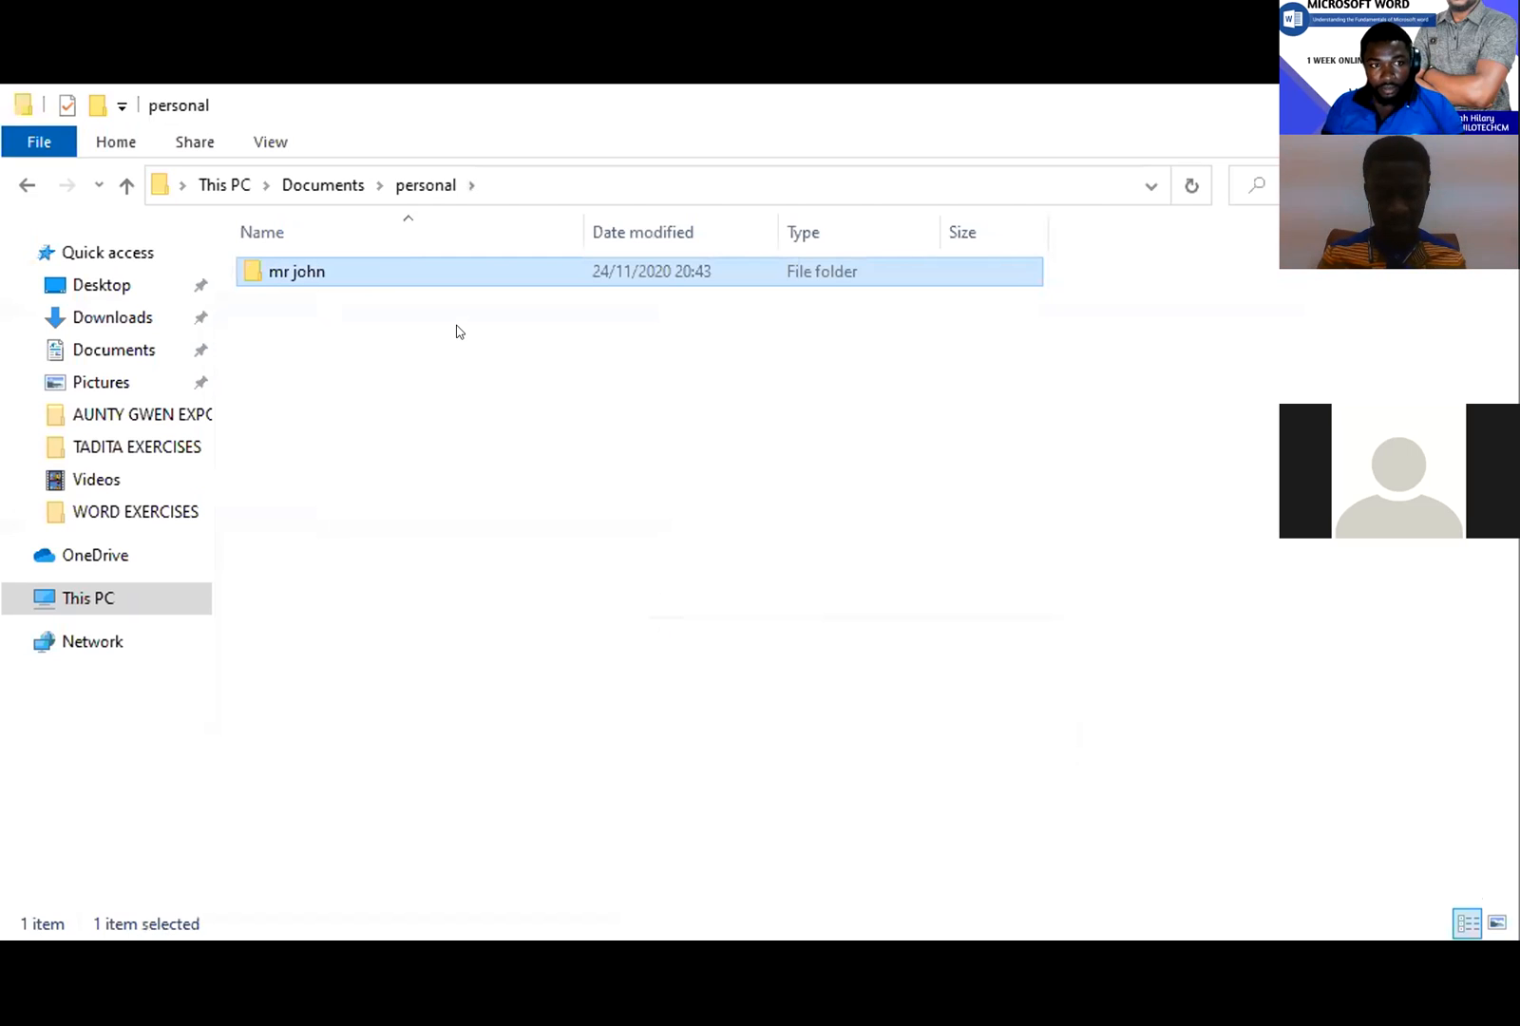
{"action": "left_click", "coordinate": [458, 366]}
{"action": "right_click", "coordinate": [459, 373]}
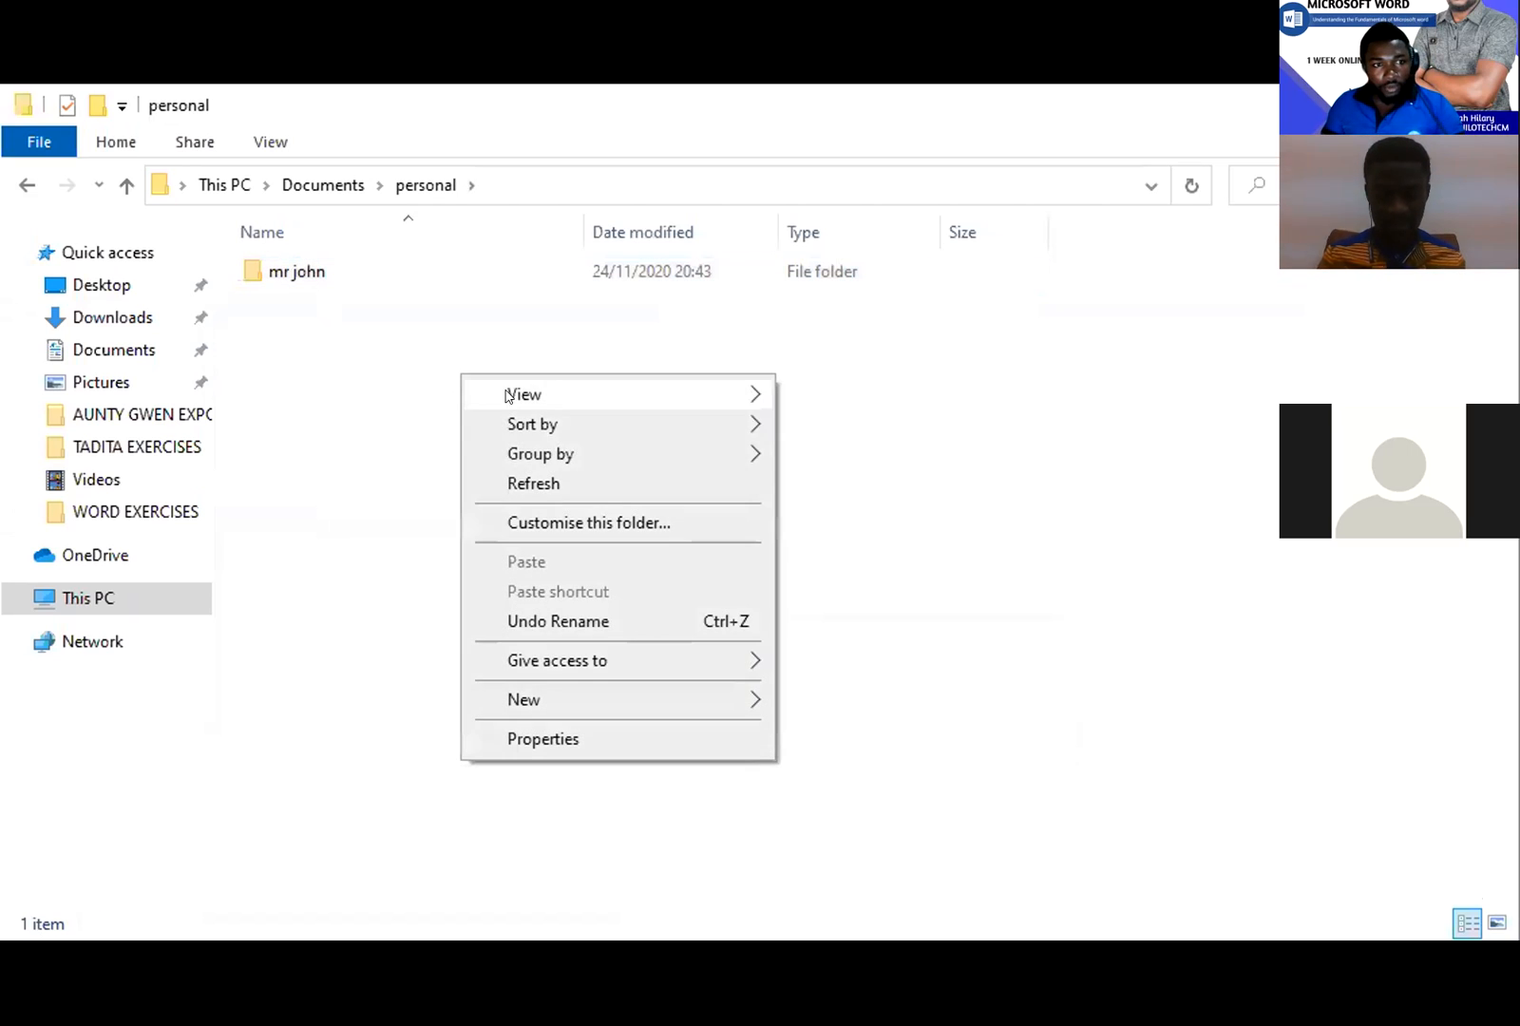
{"action": "mouse_move", "coordinate": [723, 698]}
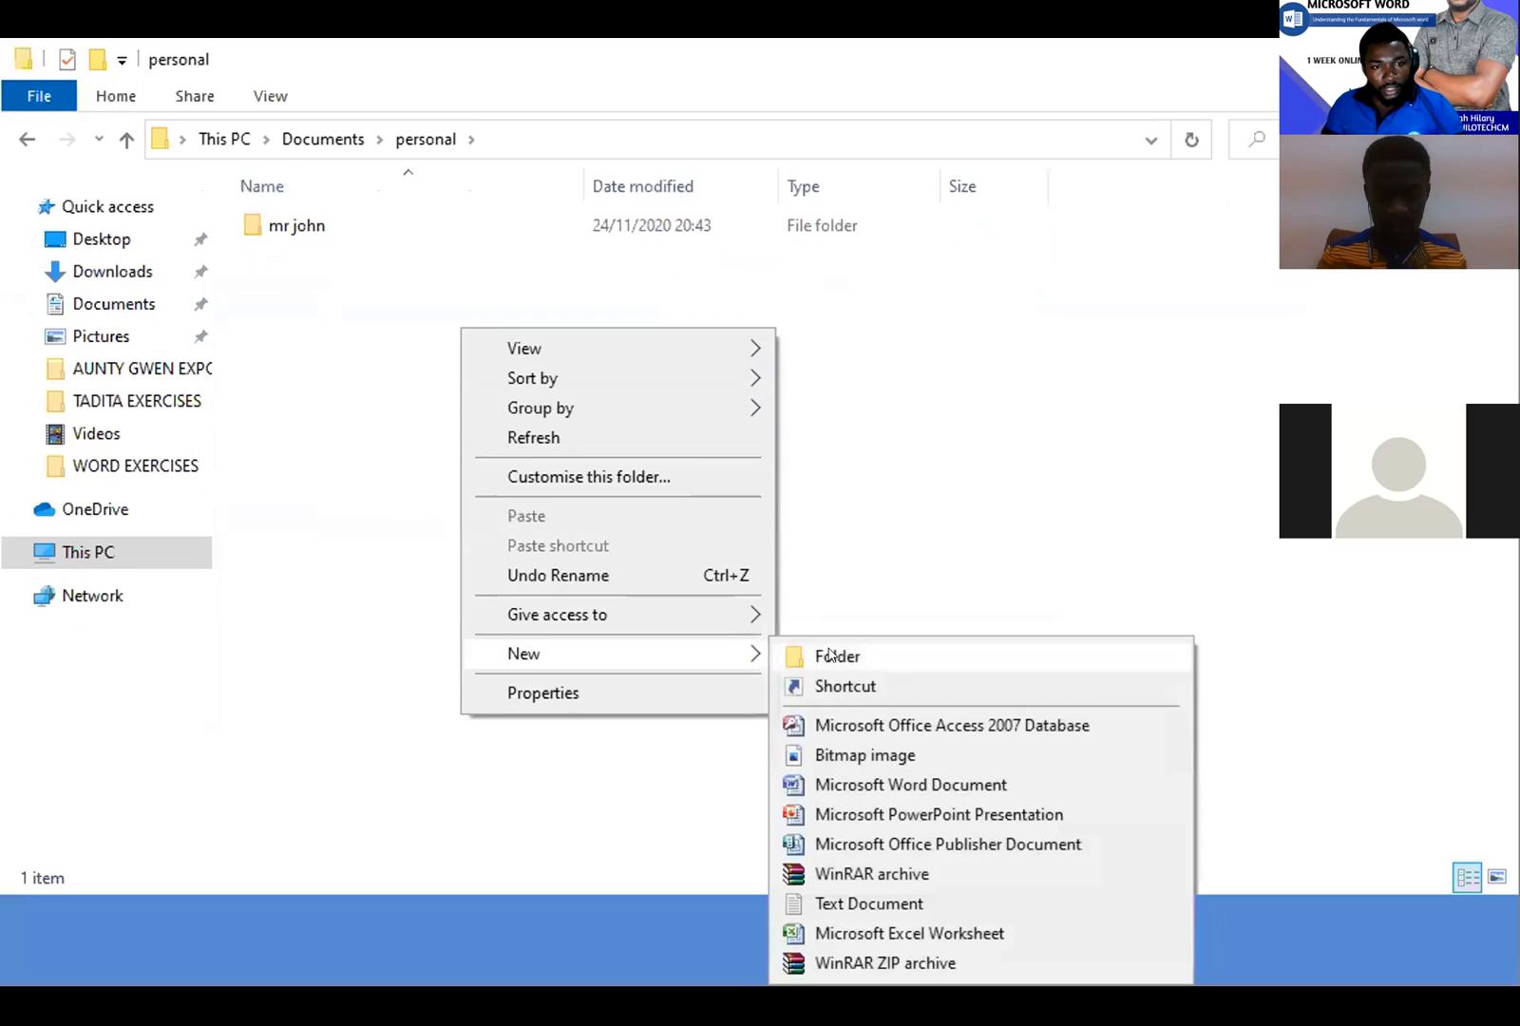
{"action": "left_click", "coordinate": [827, 698]}
{"action": "type", "text": "m"}
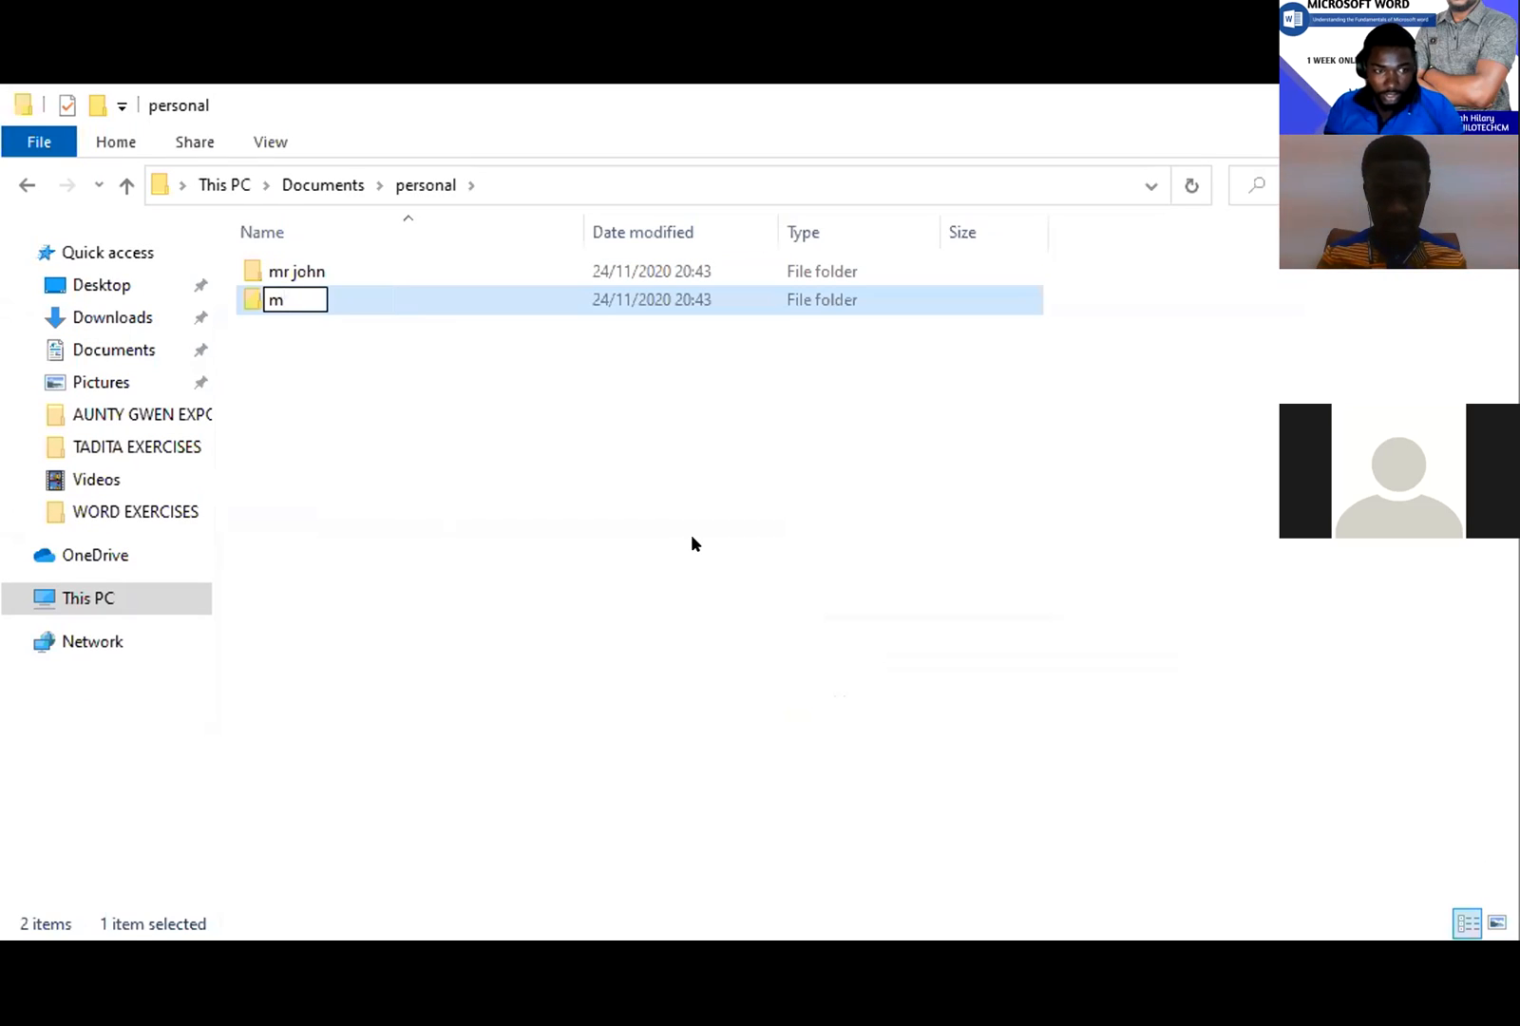
{"action": "type", "text": "rs m"}
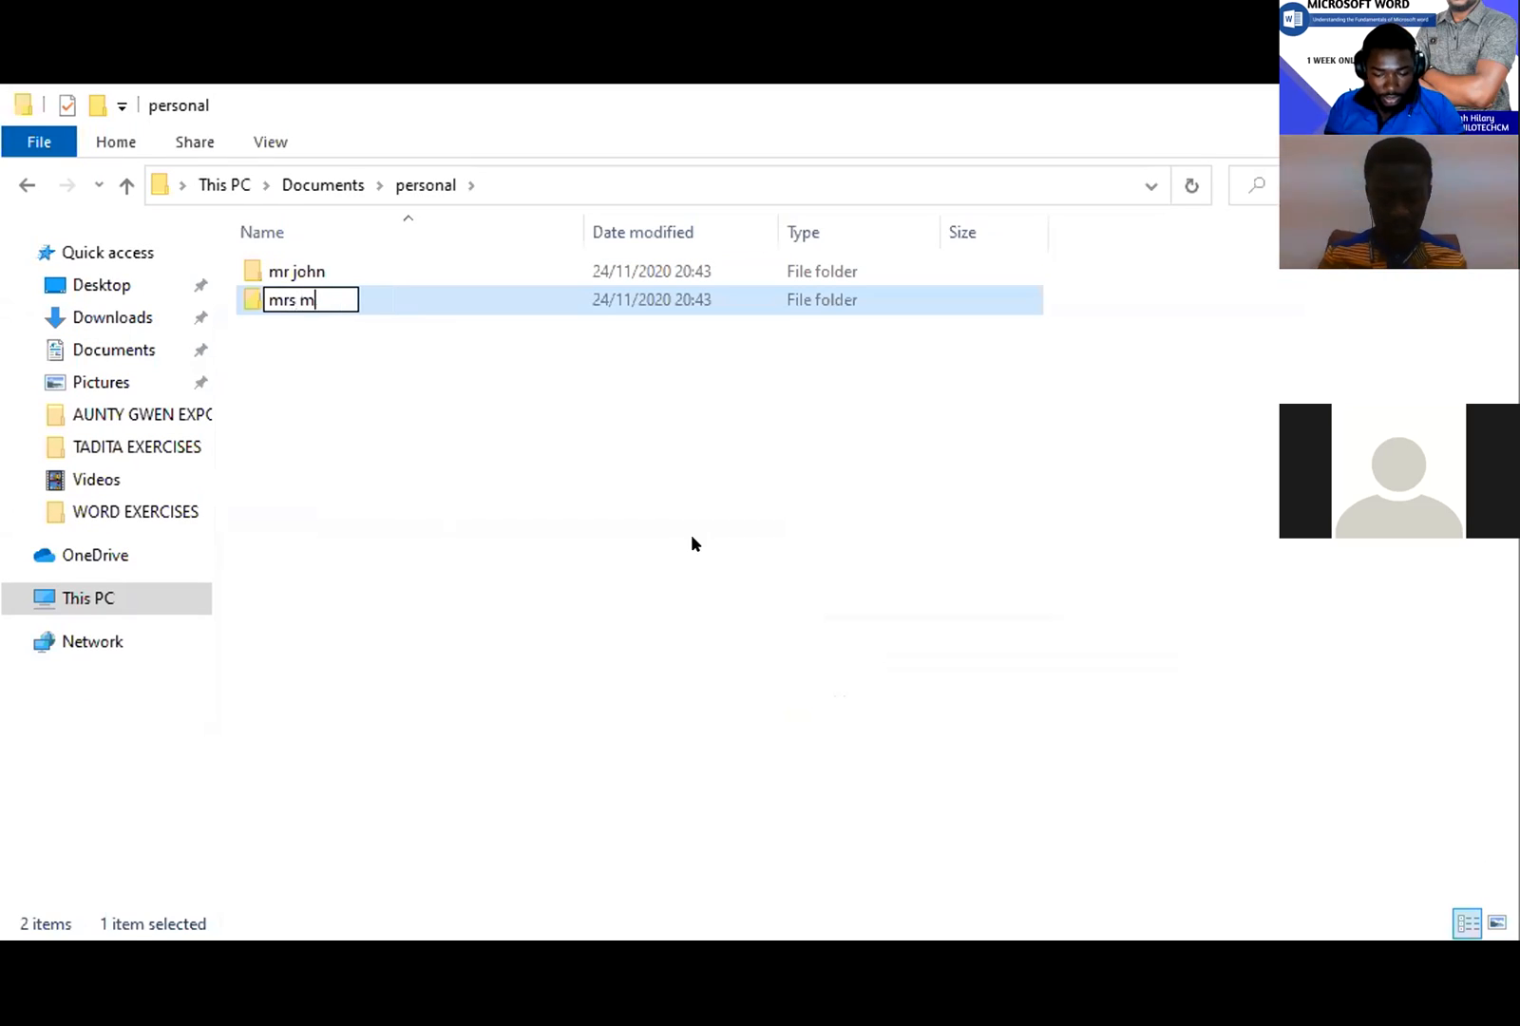
{"action": "type", "text": "ary"}
{"action": "key", "text": "Return"}
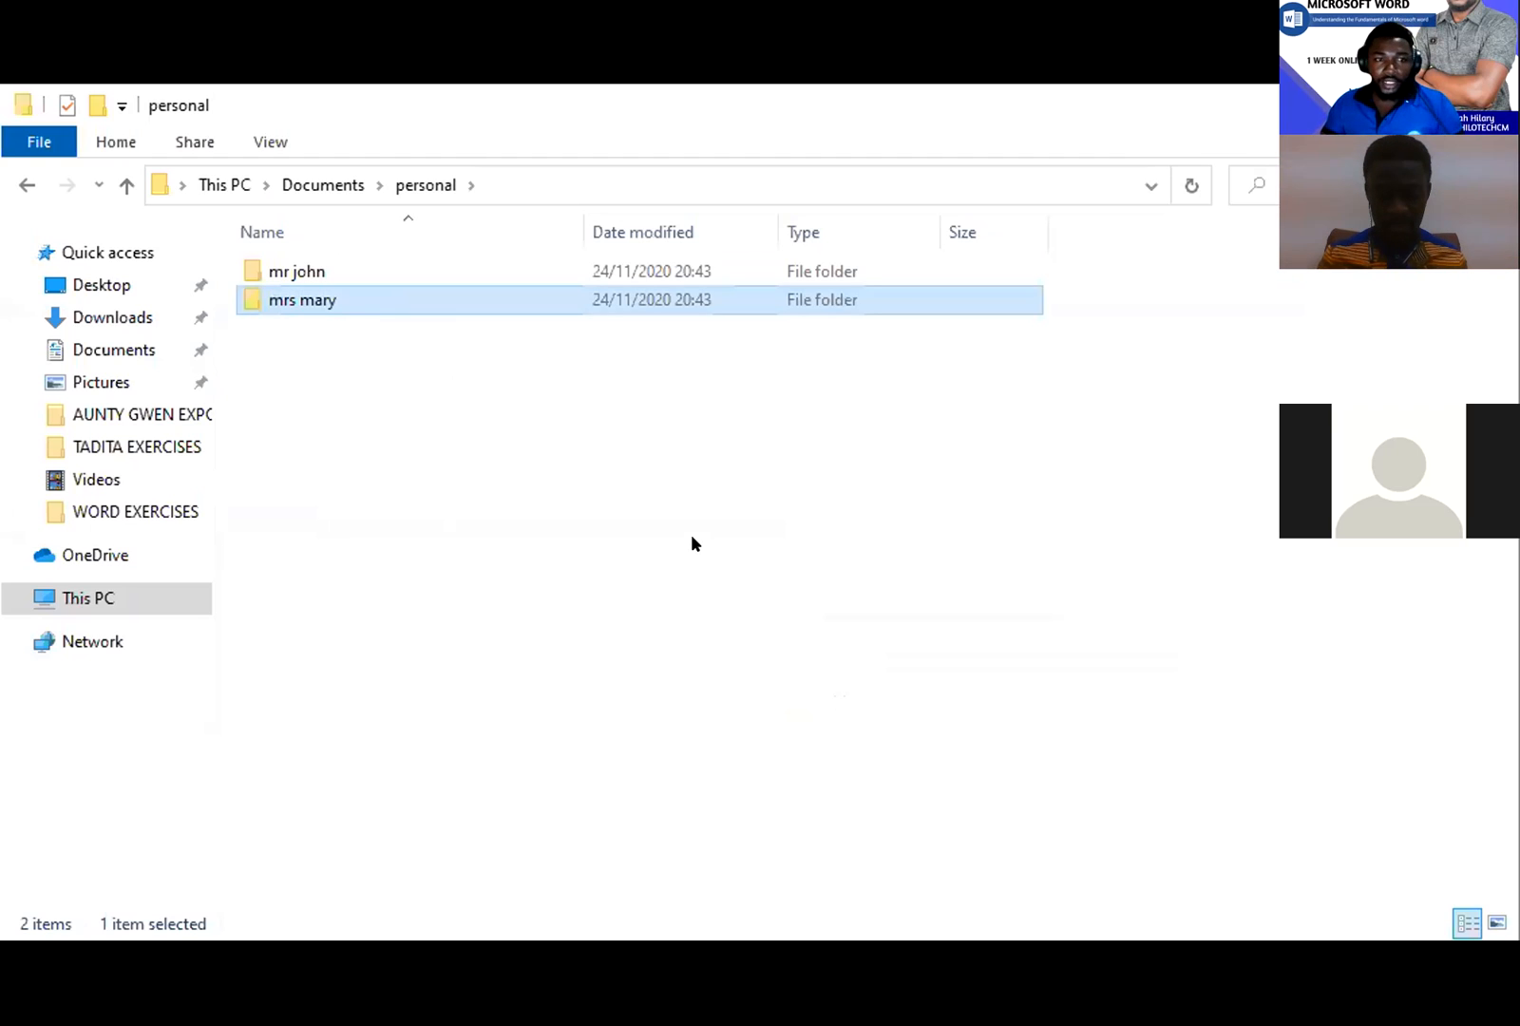
{"action": "left_click", "coordinate": [692, 536]}
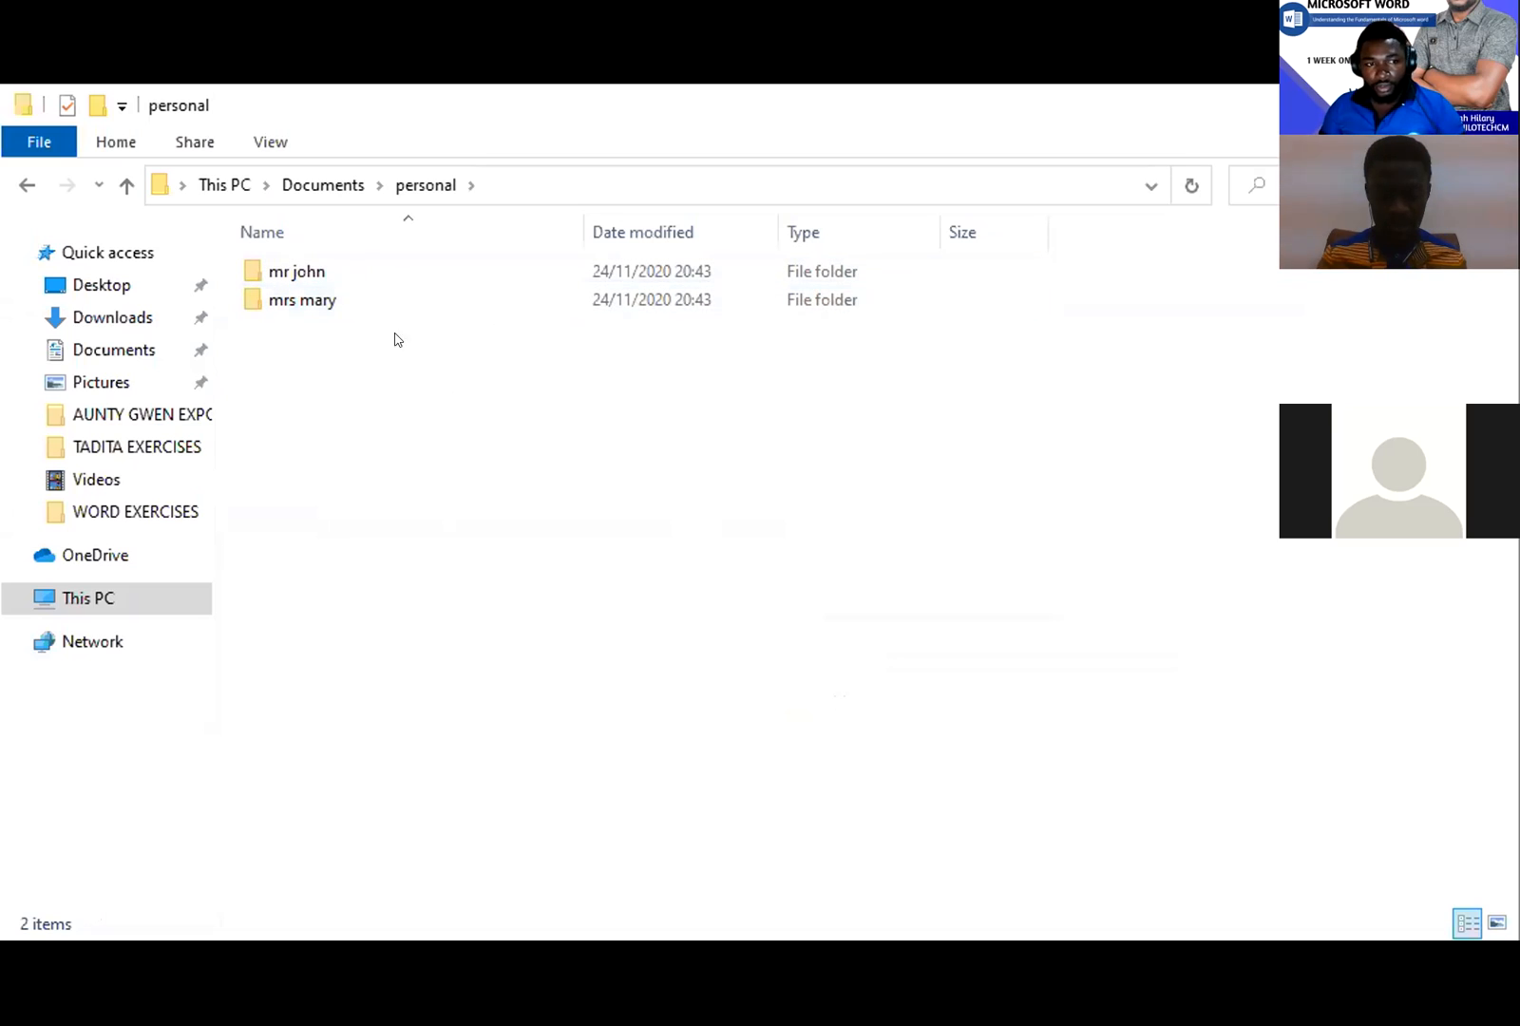
- Create a folder named 'school' in personal and open it
{"action": "right_click", "coordinate": [481, 390]}
{"action": "mouse_move", "coordinate": [676, 717]}
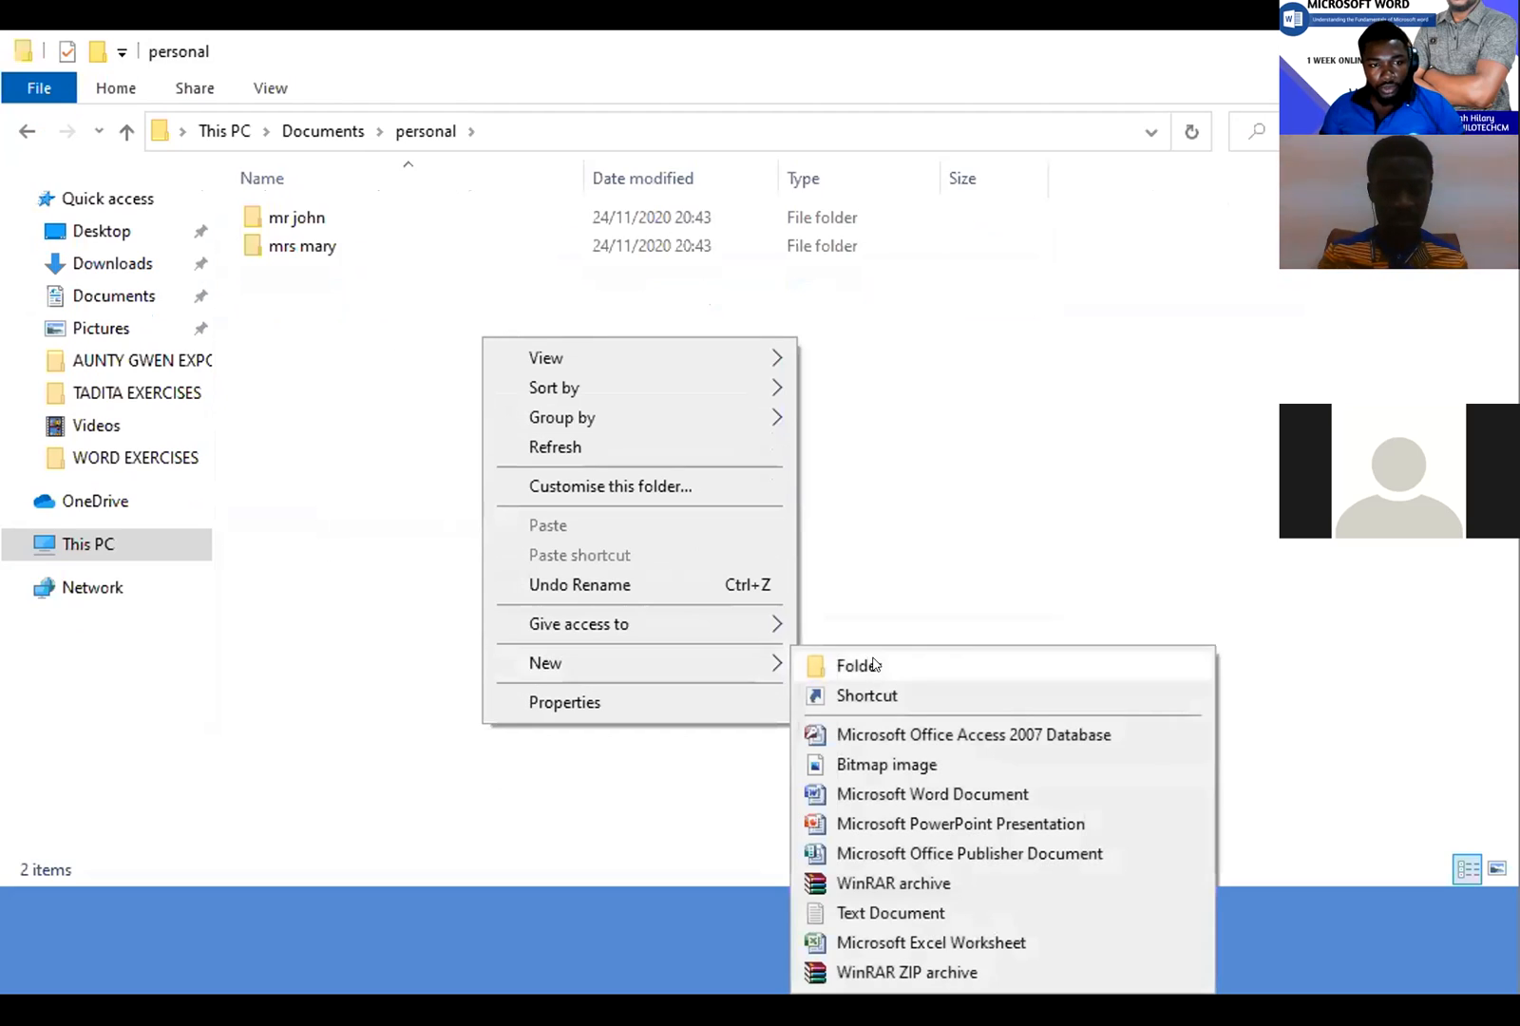
{"action": "left_click", "coordinate": [875, 717]}
{"action": "type", "text": "school"}
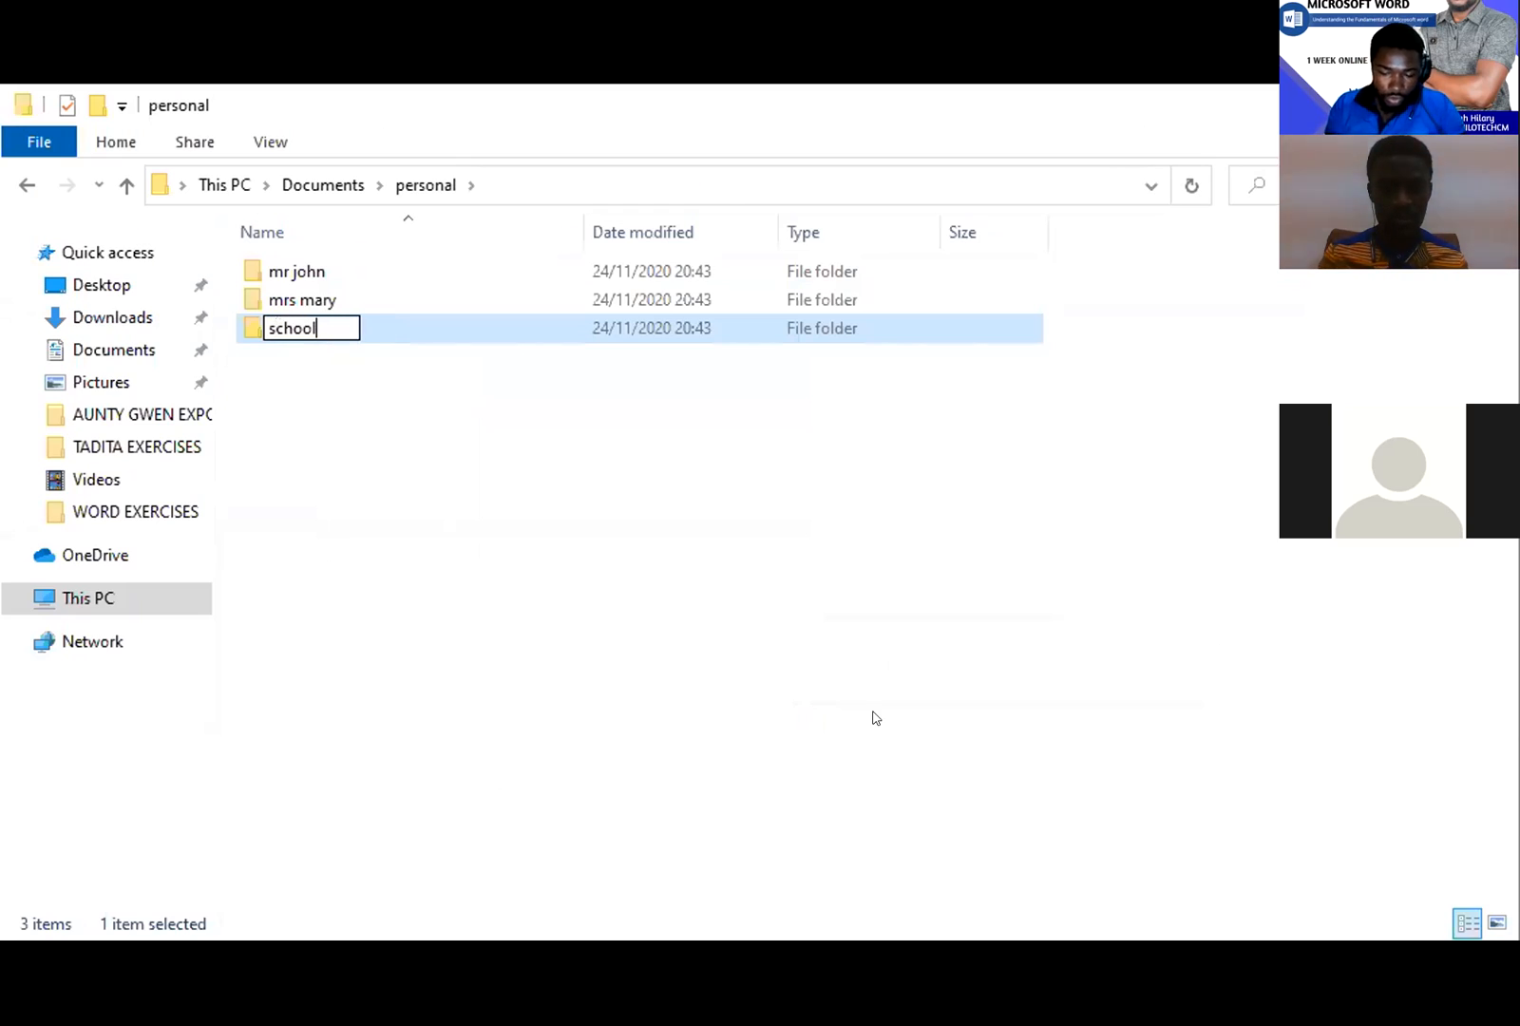
{"action": "key", "text": "Return"}
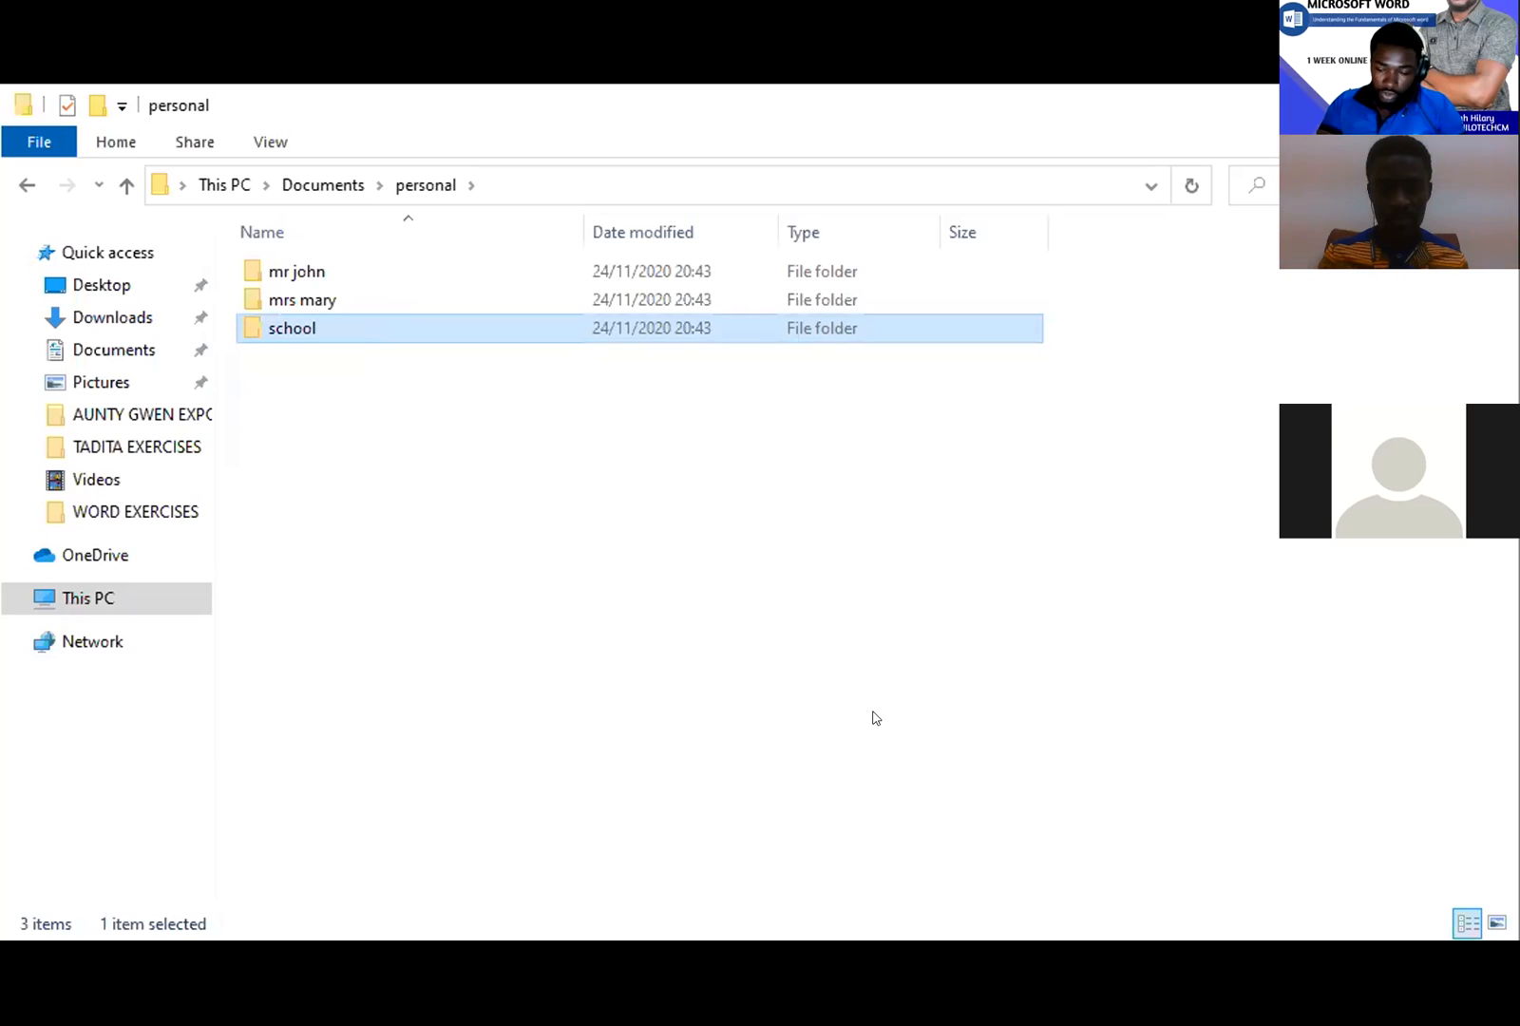
{"action": "key", "text": "Return"}
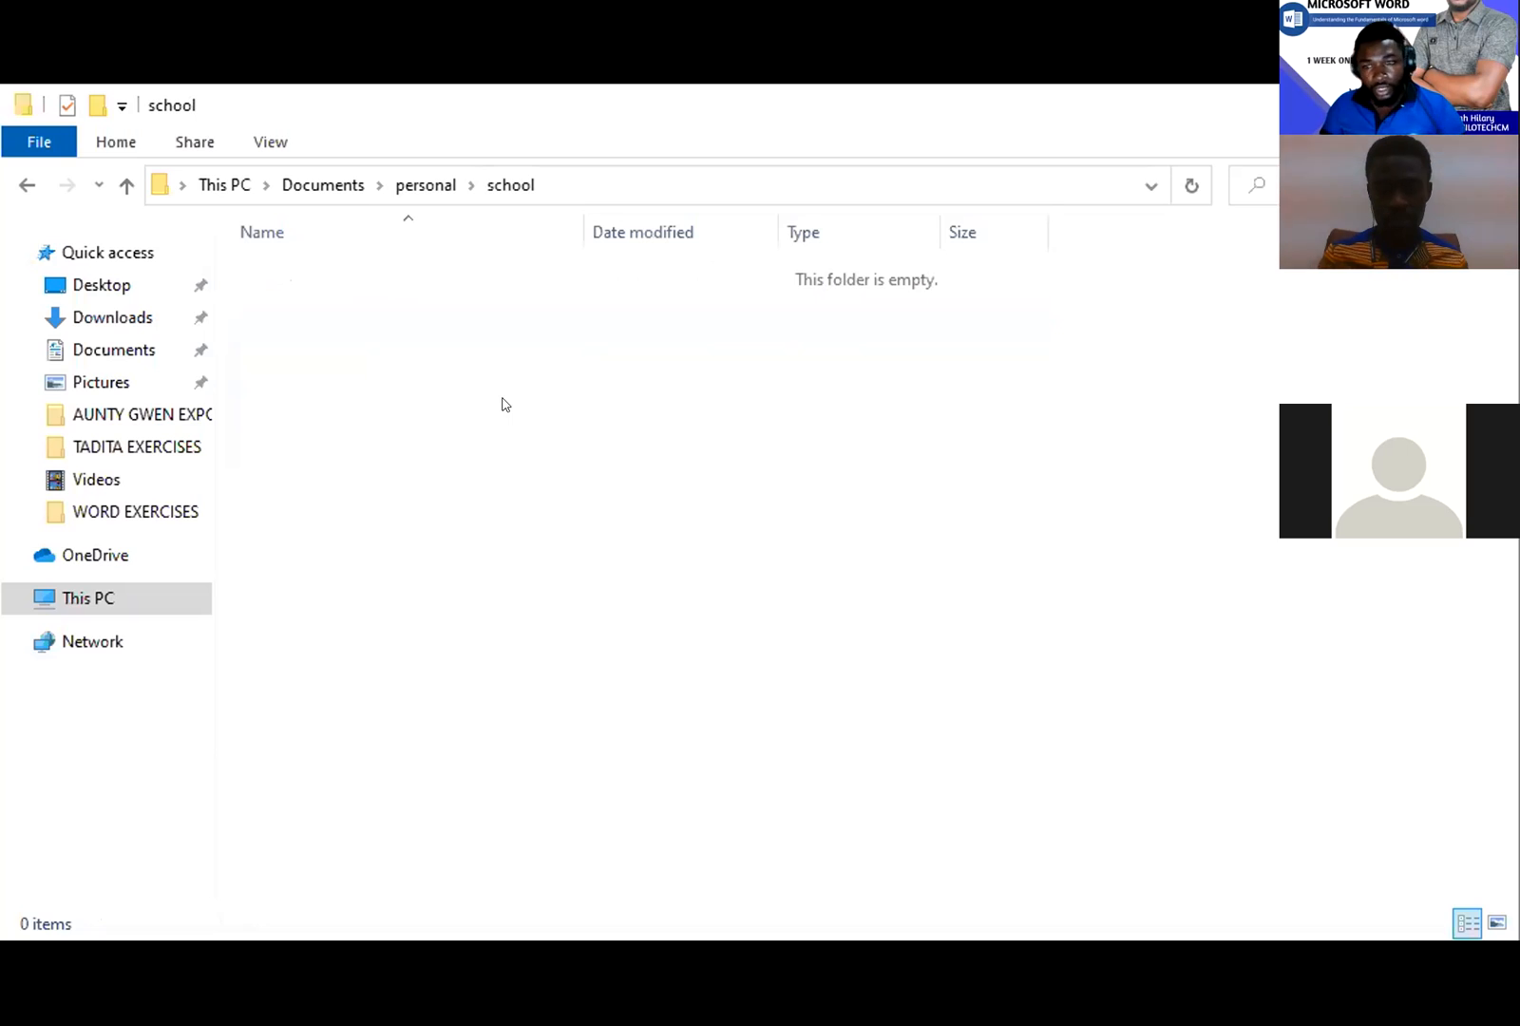
- Create a folder named '2019-2020' inside school
{"action": "right_click", "coordinate": [484, 340]}
{"action": "mouse_move", "coordinate": [702, 663]}
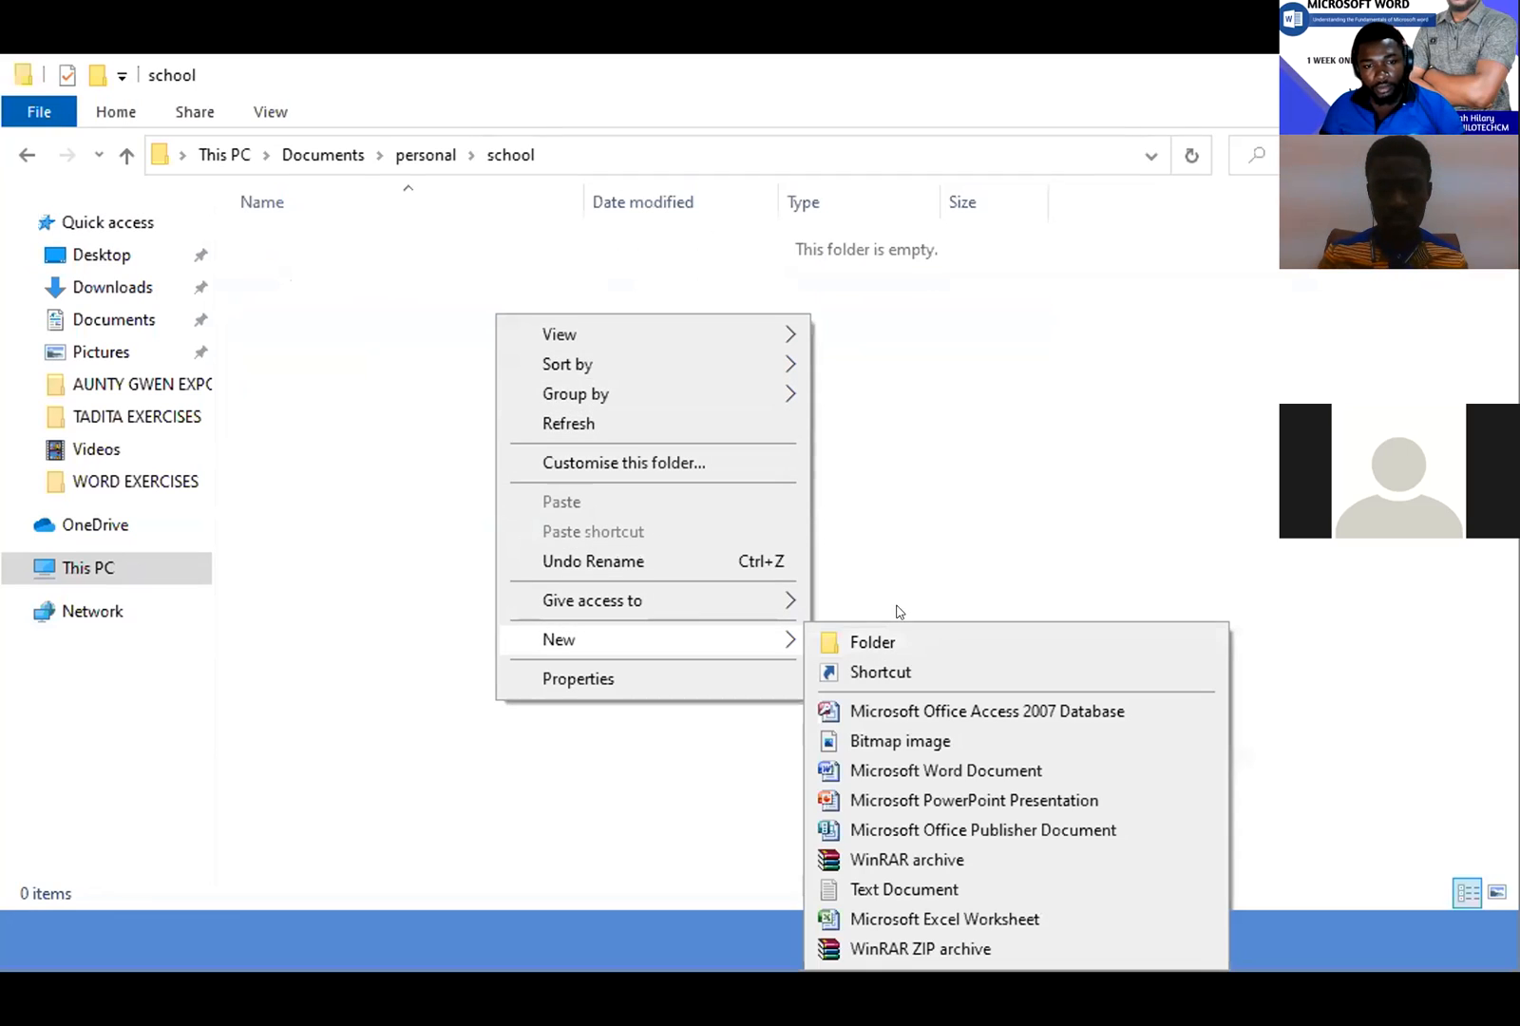
{"action": "left_click", "coordinate": [910, 674]}
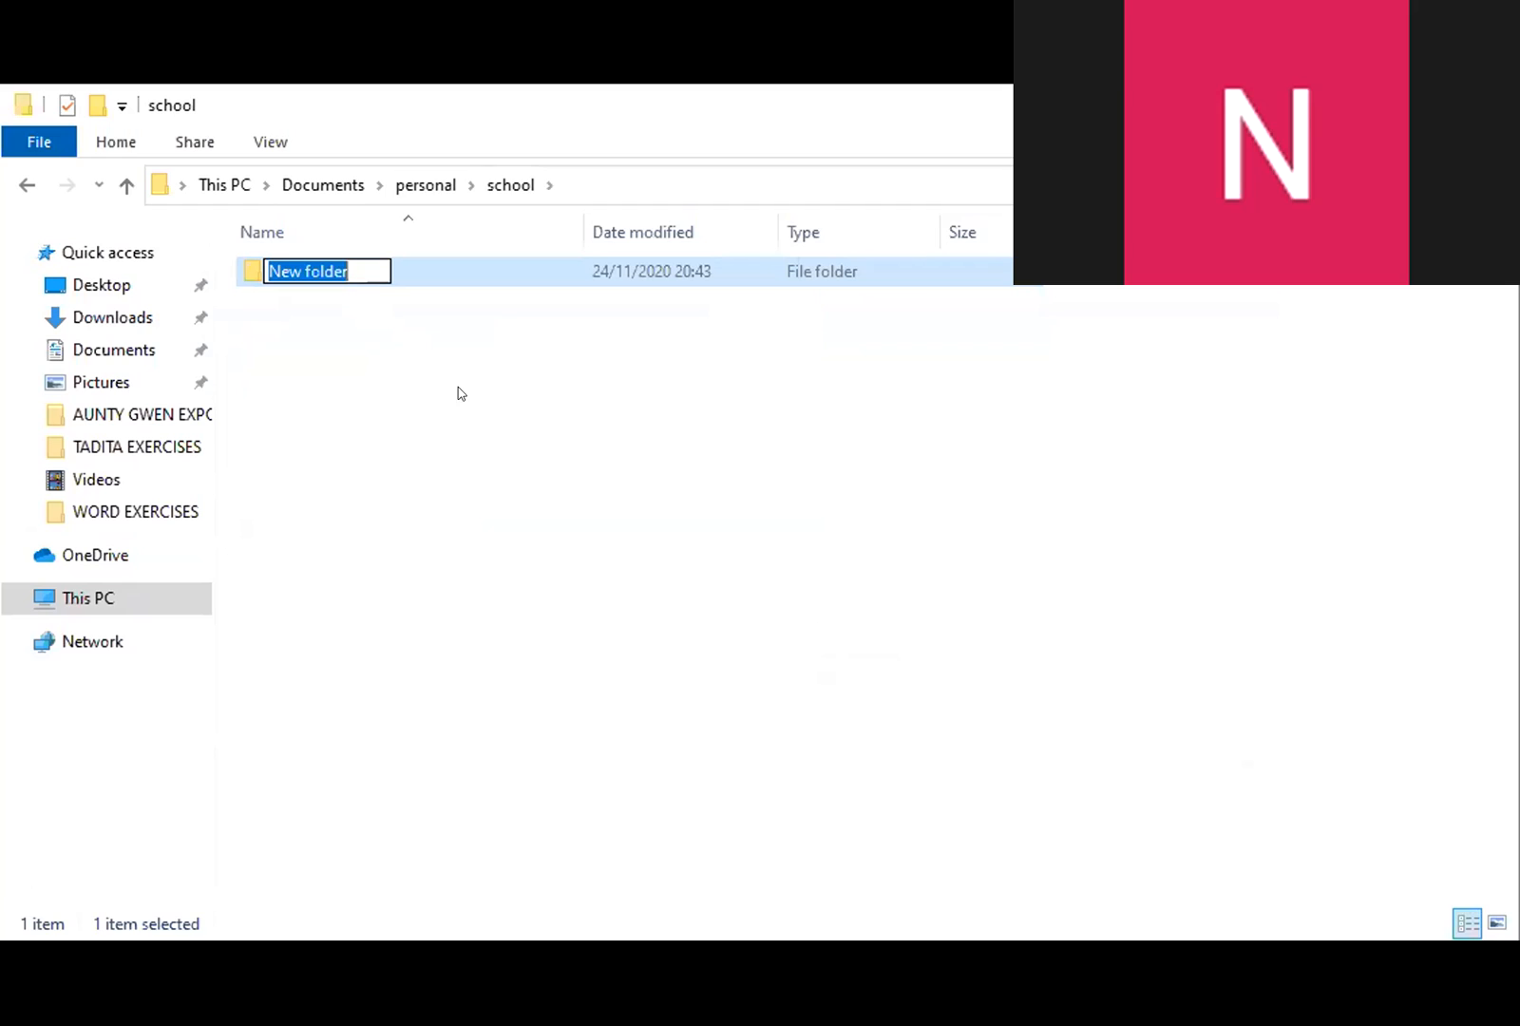
{"action": "type", "text": "2019"}
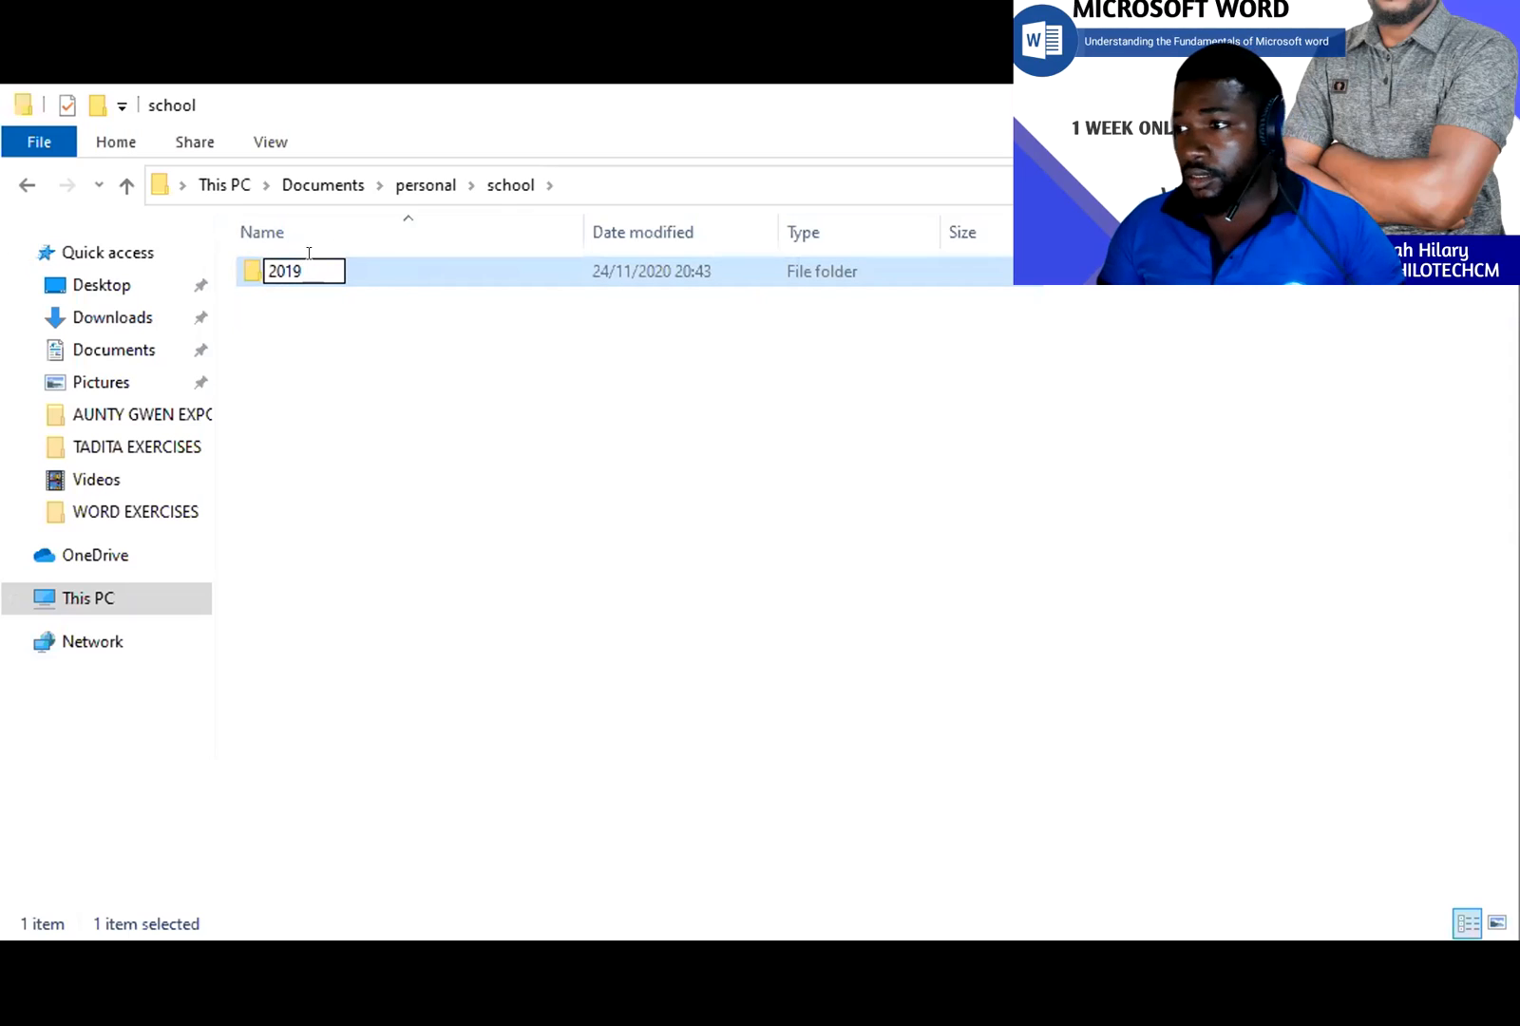
{"action": "type", "text": "-2"}
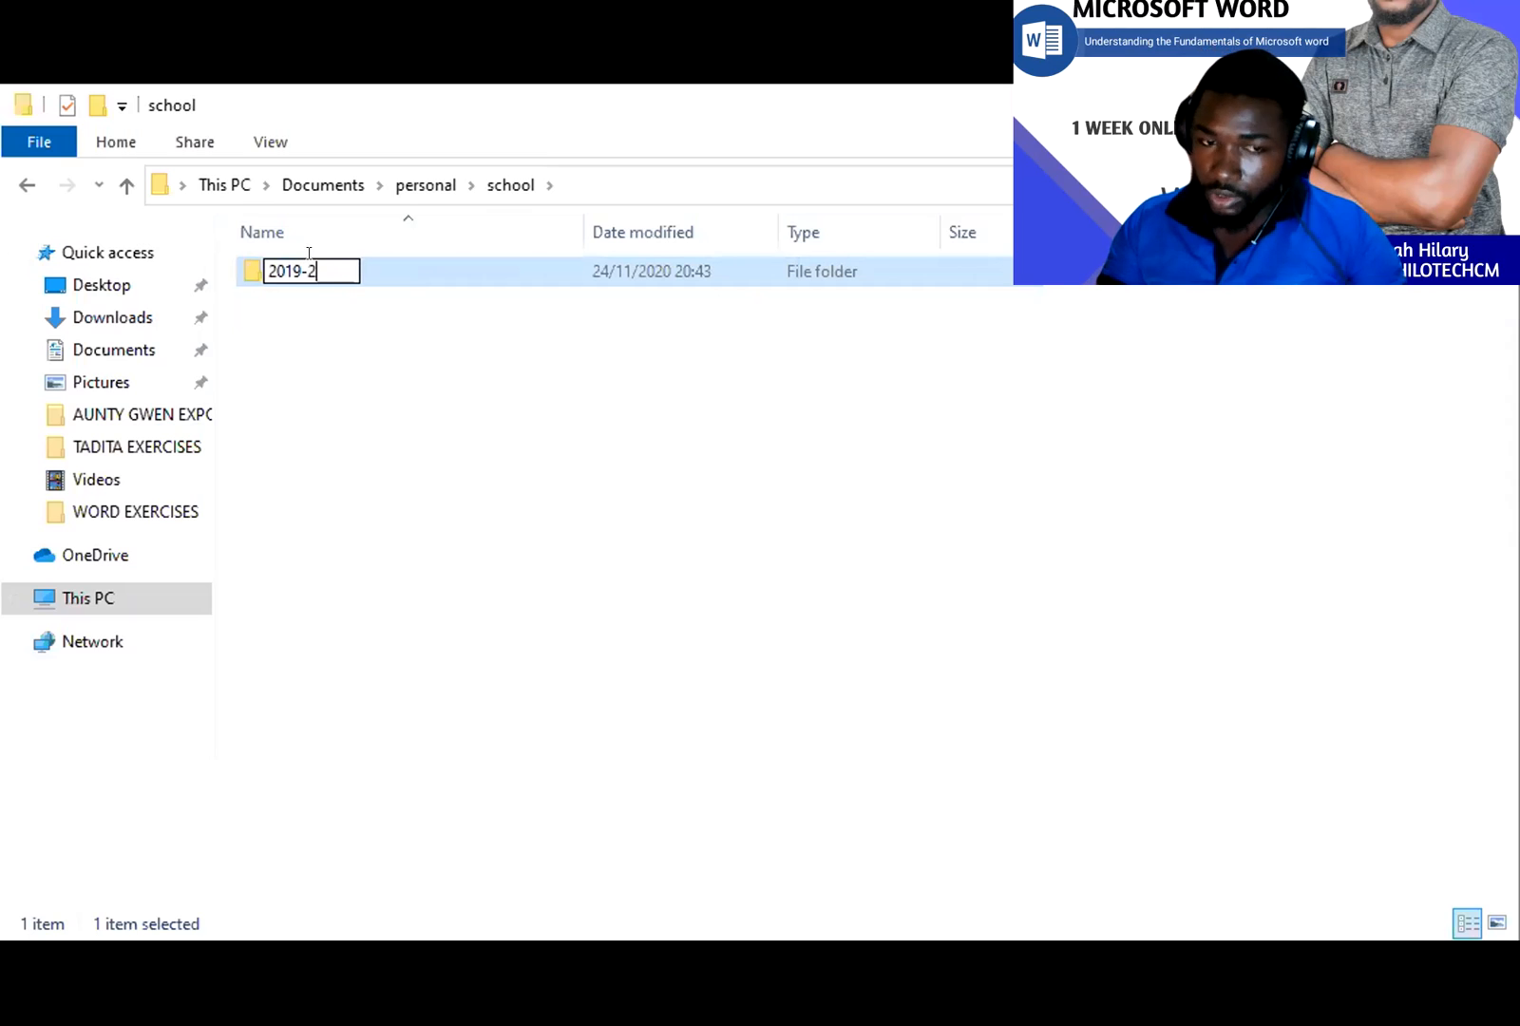
{"action": "type", "text": "020"}
{"action": "left_click", "coordinate": [586, 420]}
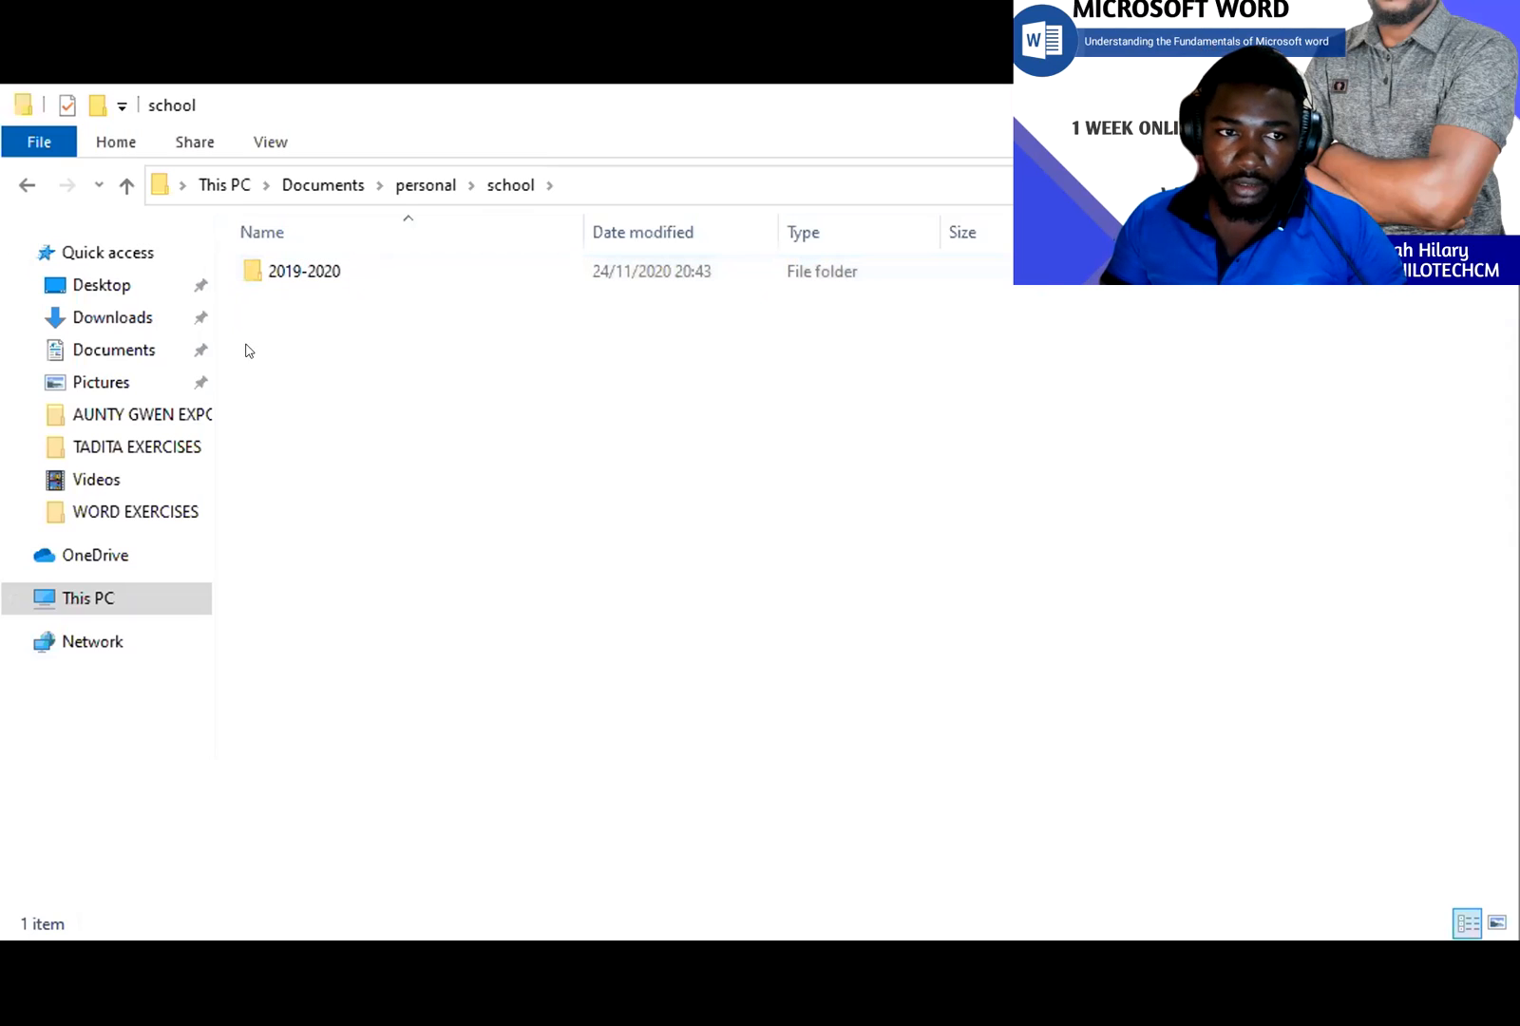
- Add a '2020-2021' folder in school, then go back up to personal
{"action": "right_click", "coordinate": [335, 353]}
{"action": "mouse_move", "coordinate": [352, 370]}
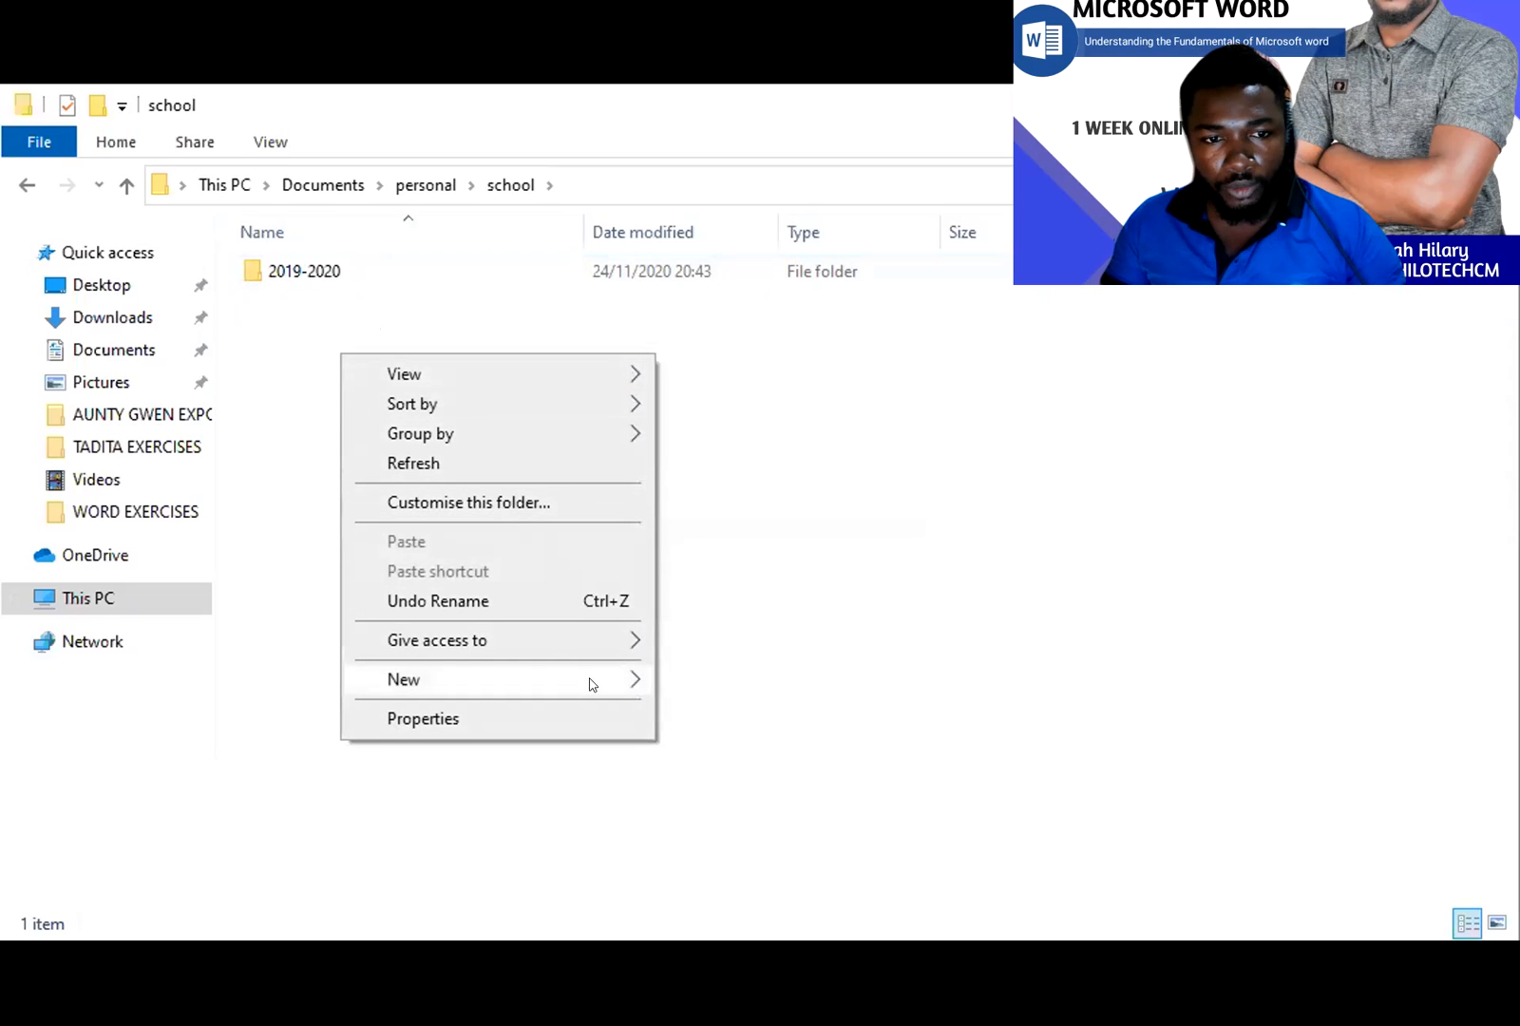
{"action": "mouse_move", "coordinate": [592, 684]}
{"action": "left_click", "coordinate": [703, 683]}
{"action": "type", "text": "20"}
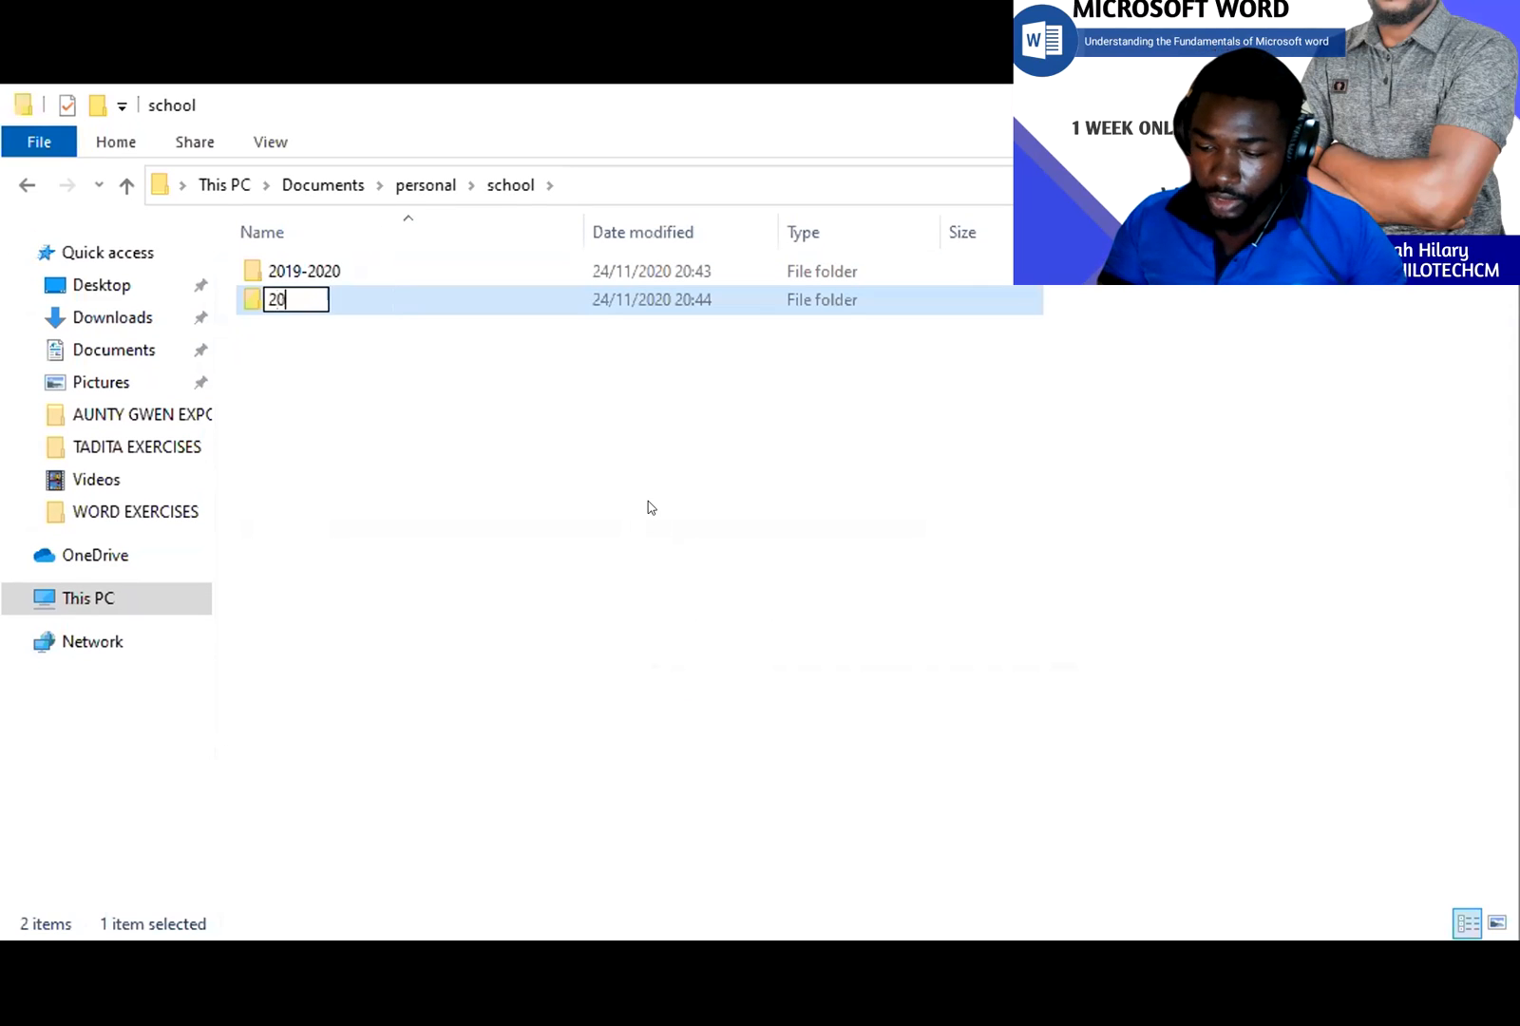
{"action": "type", "text": "20-2021"}
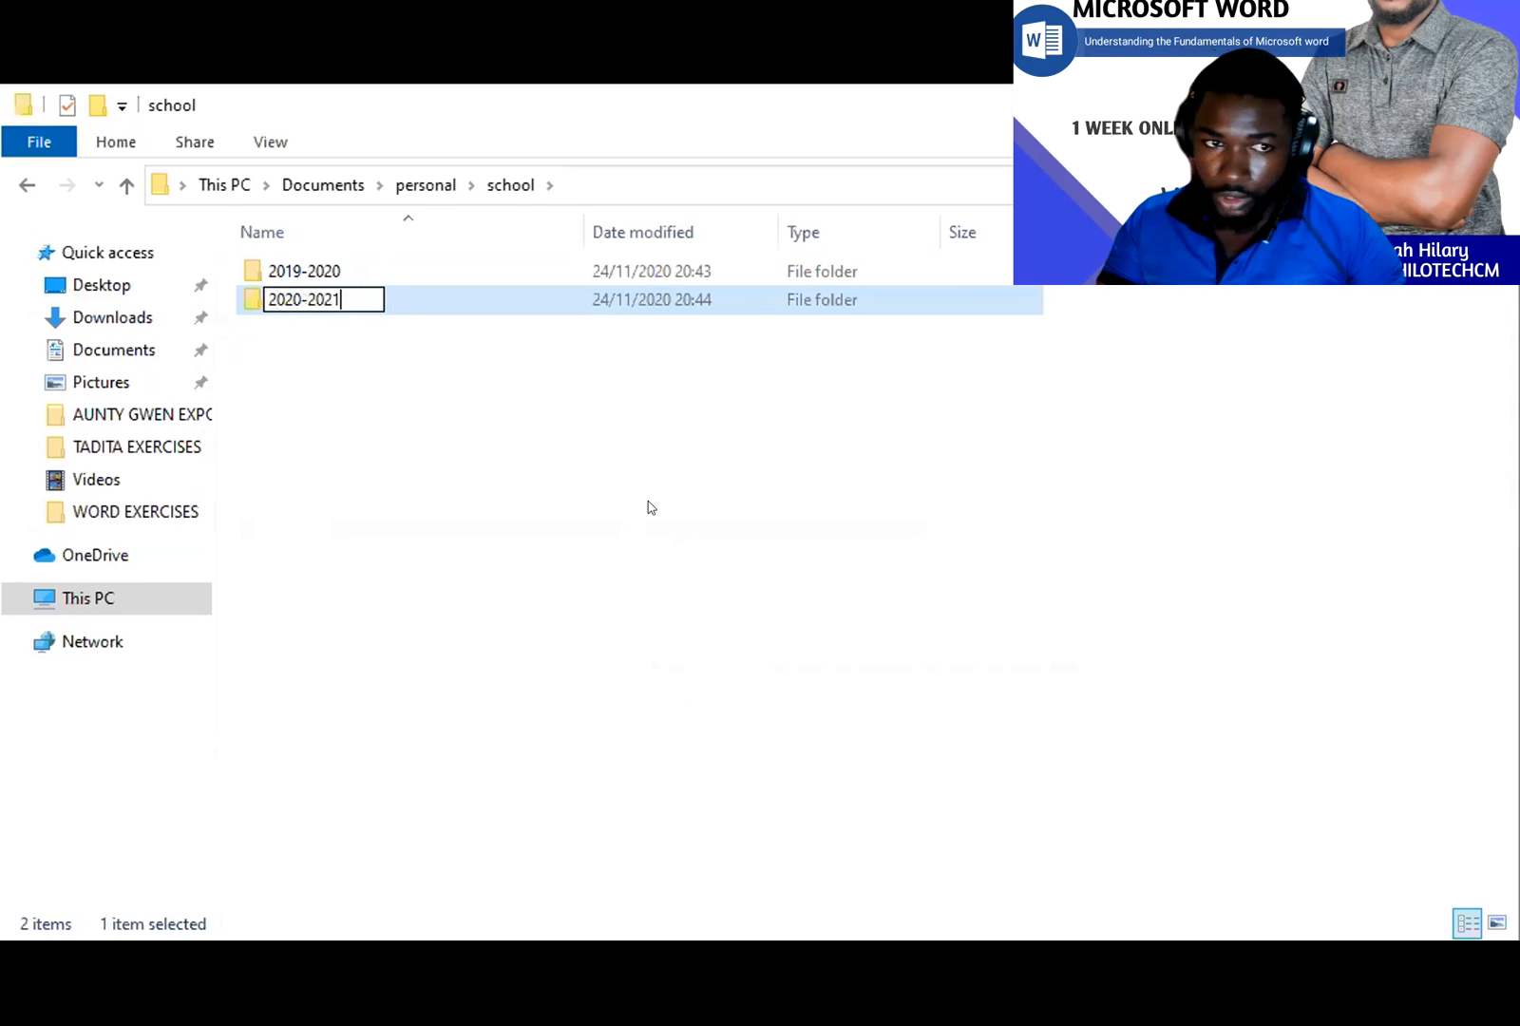
{"action": "key", "text": "Return"}
{"action": "left_click", "coordinate": [650, 506]}
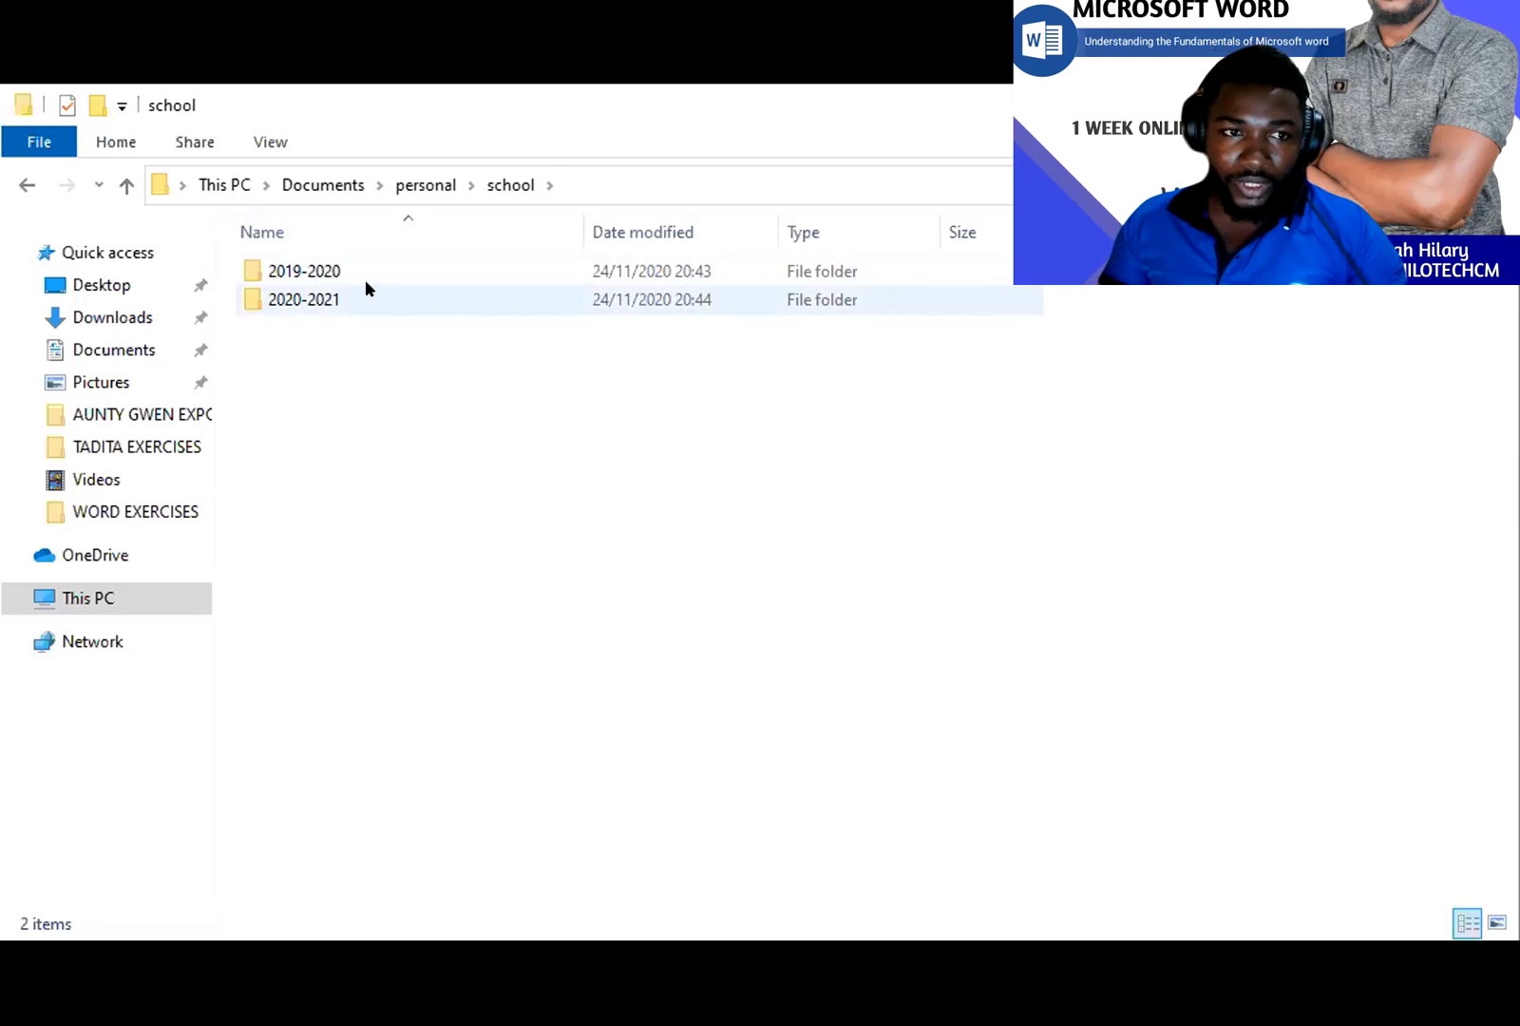
{"action": "left_click", "coordinate": [130, 184]}
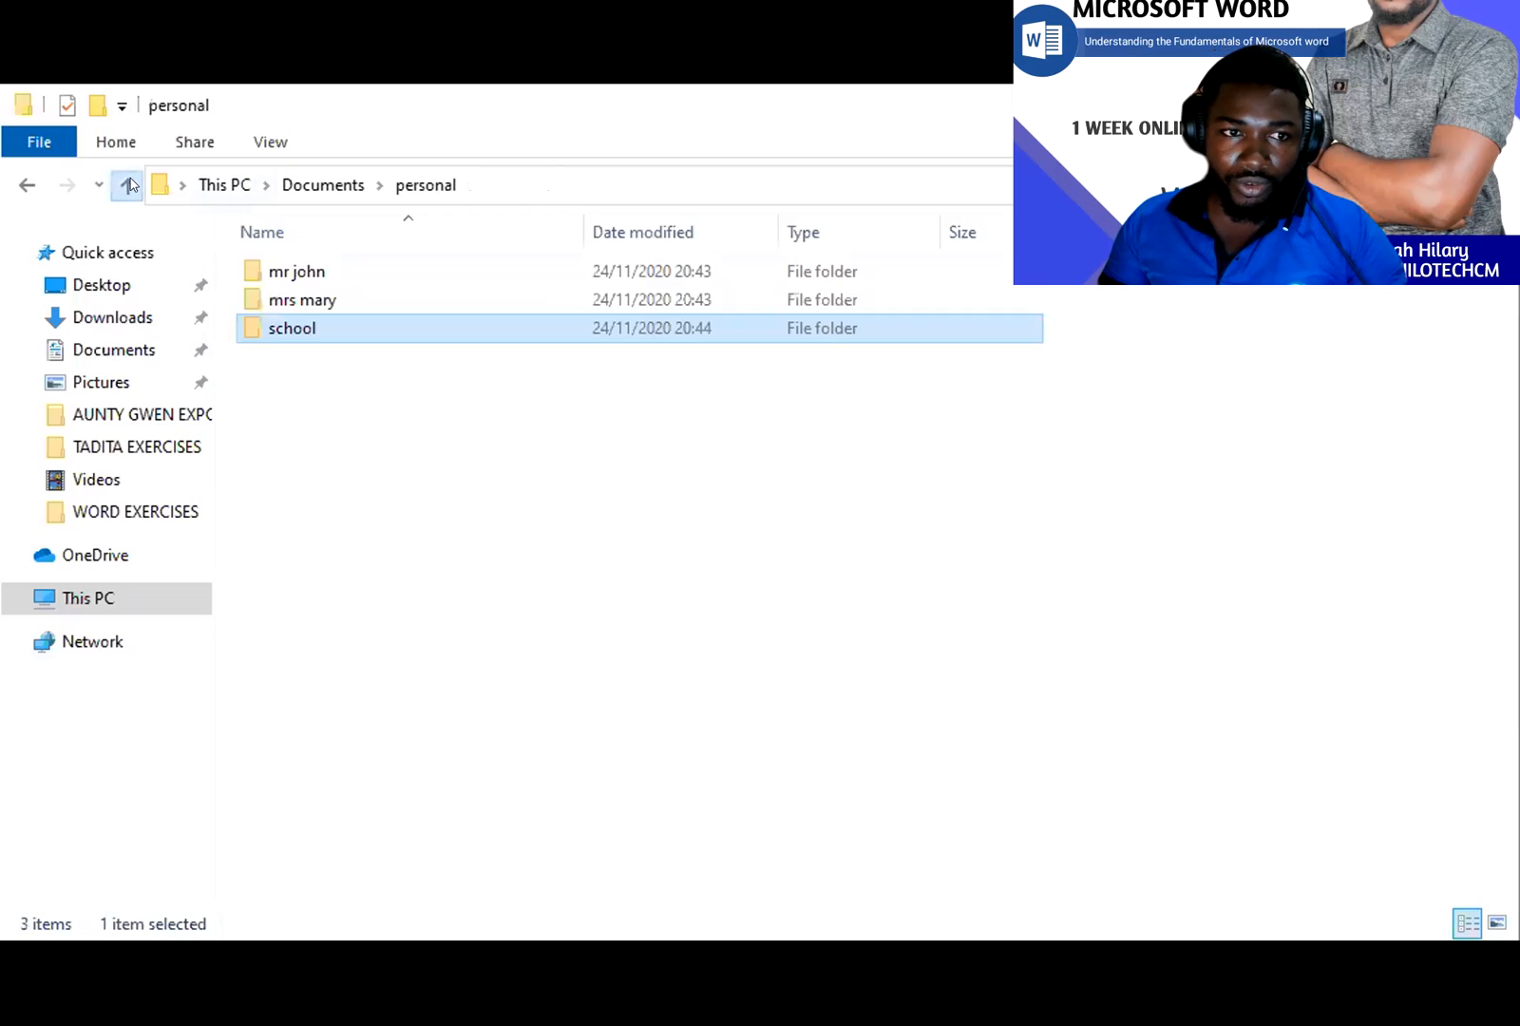
- Create a folder named 'other writings' in personal
{"action": "left_click", "coordinate": [371, 423]}
{"action": "right_click", "coordinate": [453, 446]}
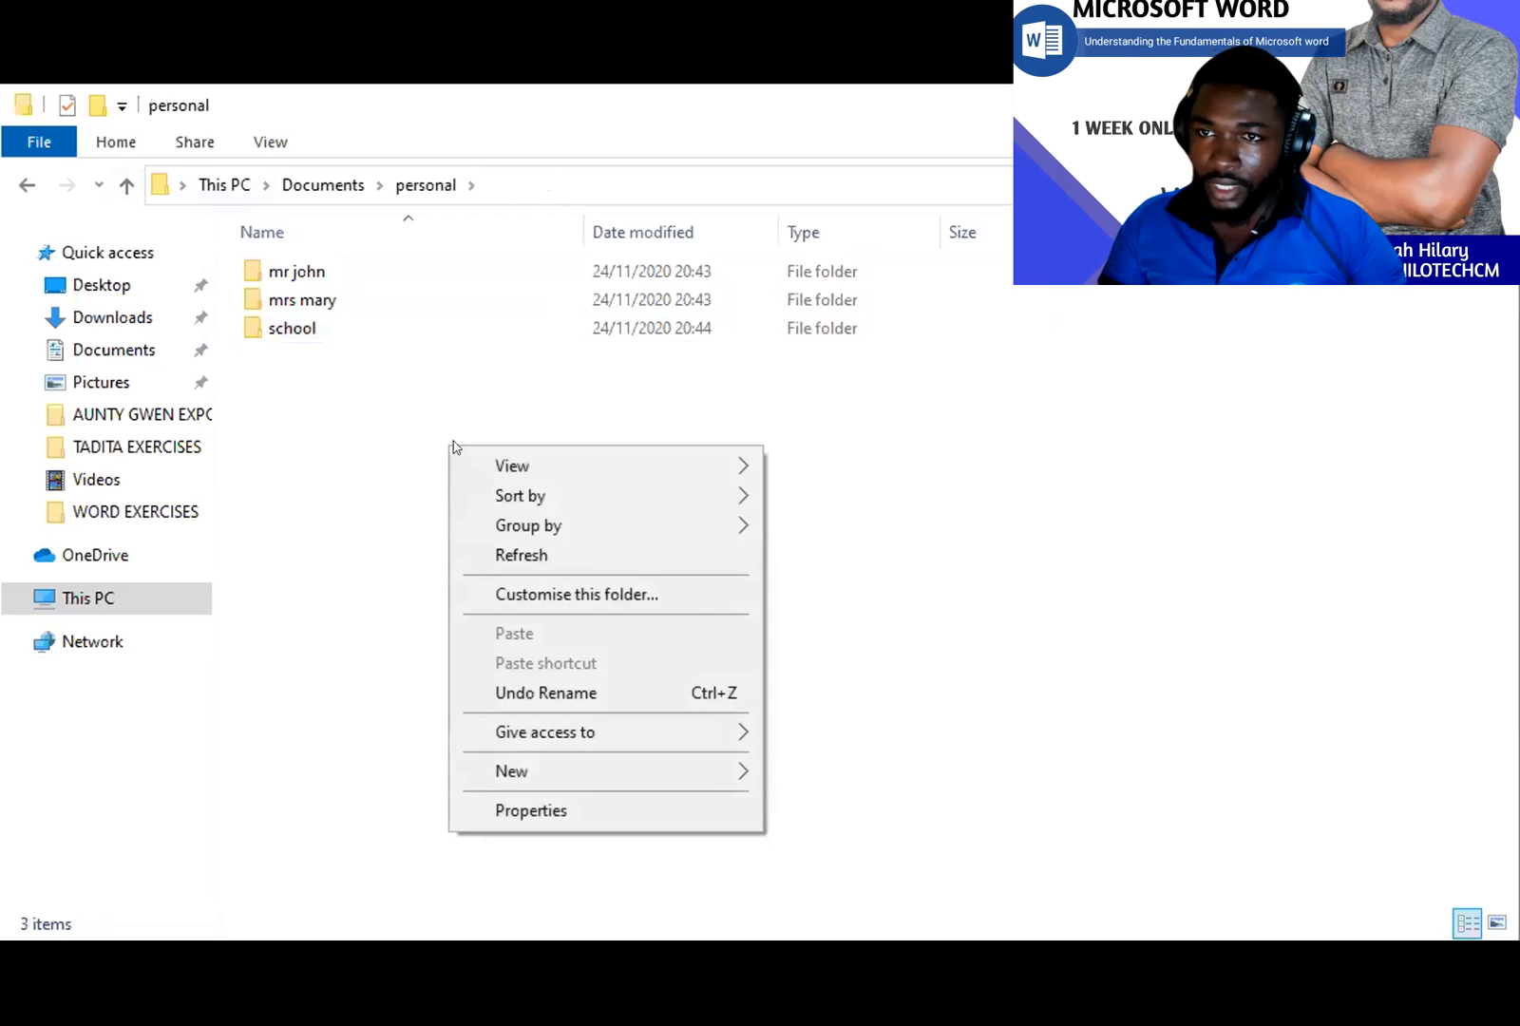
{"action": "left_click", "coordinate": [679, 772]}
{"action": "left_click", "coordinate": [825, 774]}
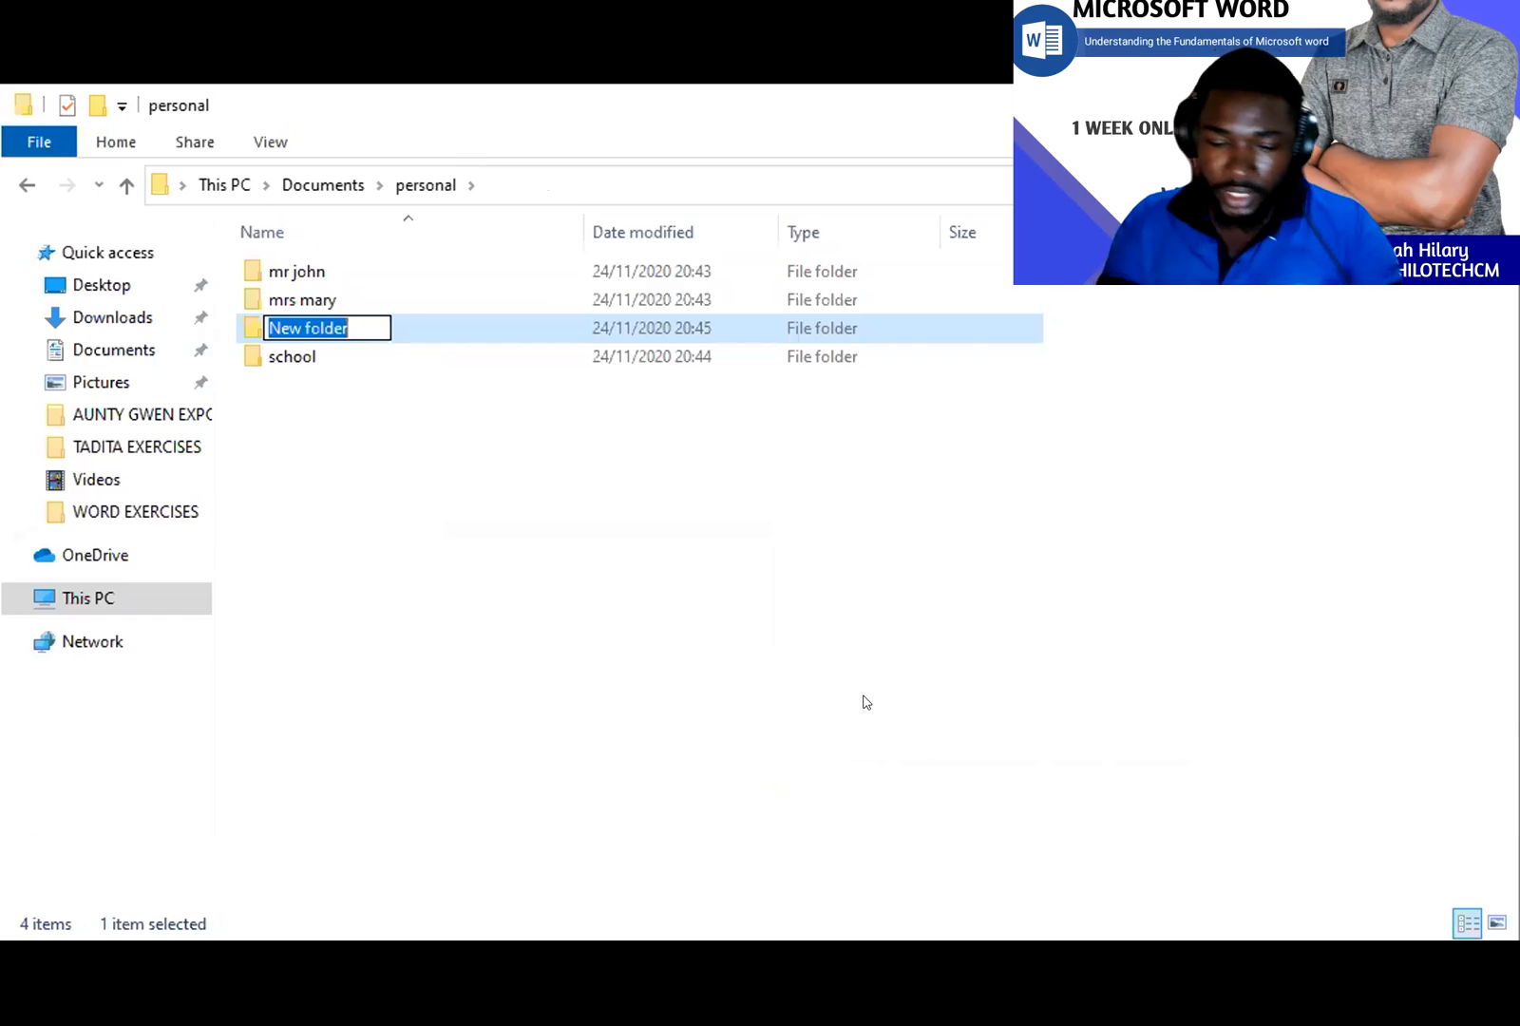
{"action": "type", "text": "other w"}
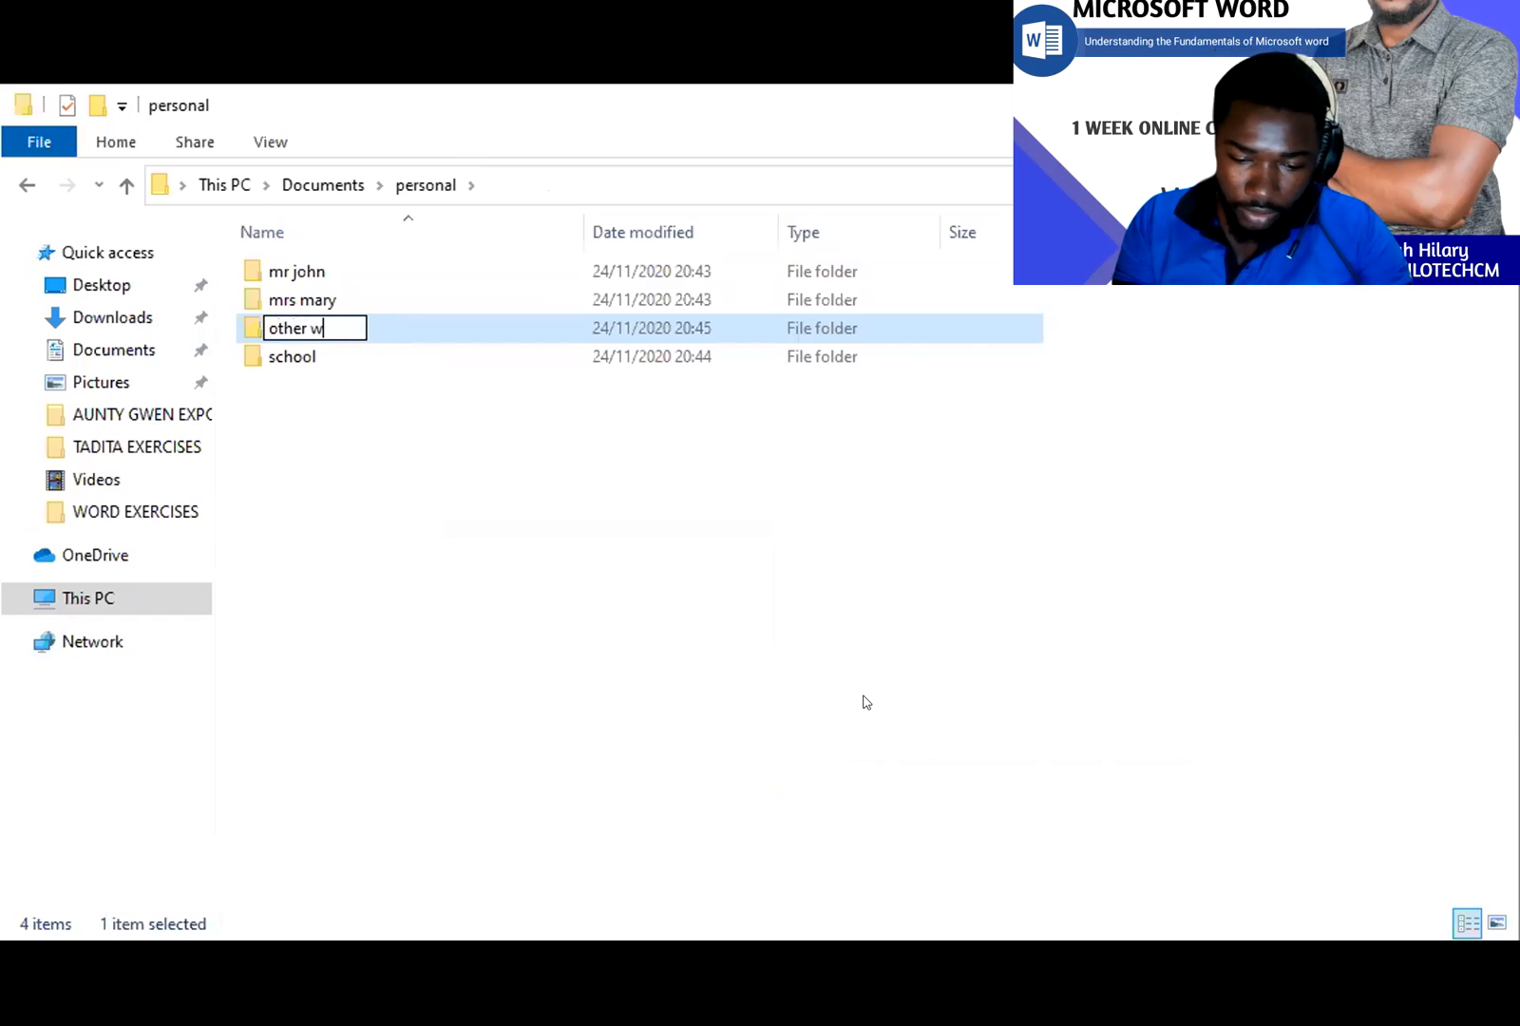
{"action": "type", "text": "riti"}
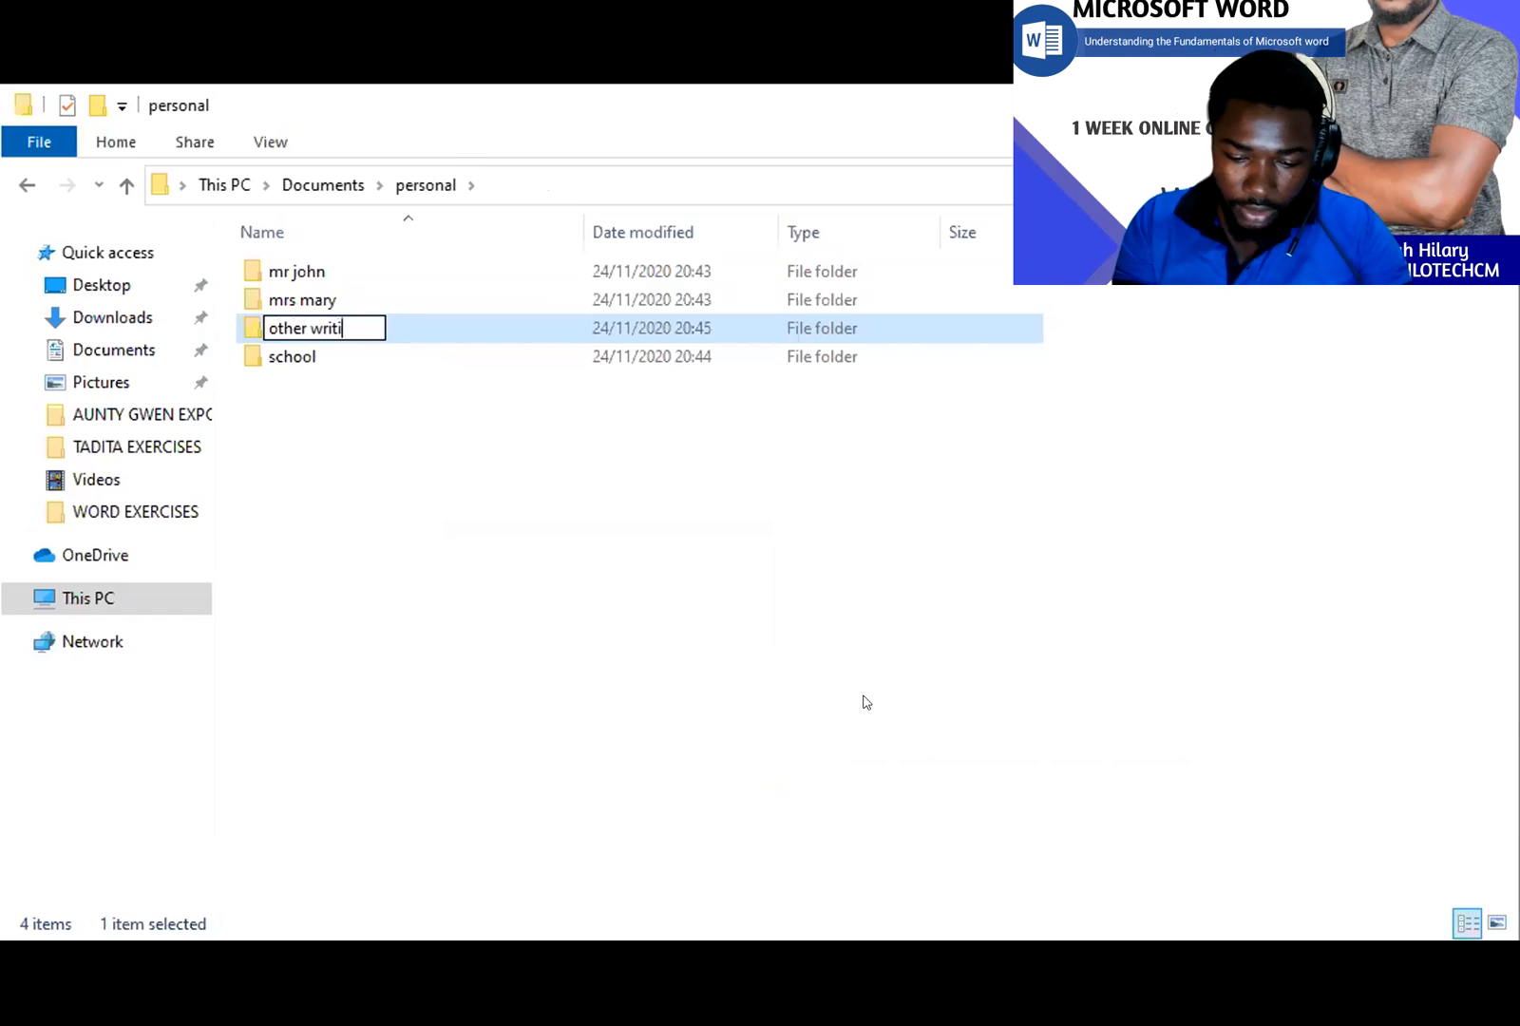
{"action": "type", "text": "ngs"}
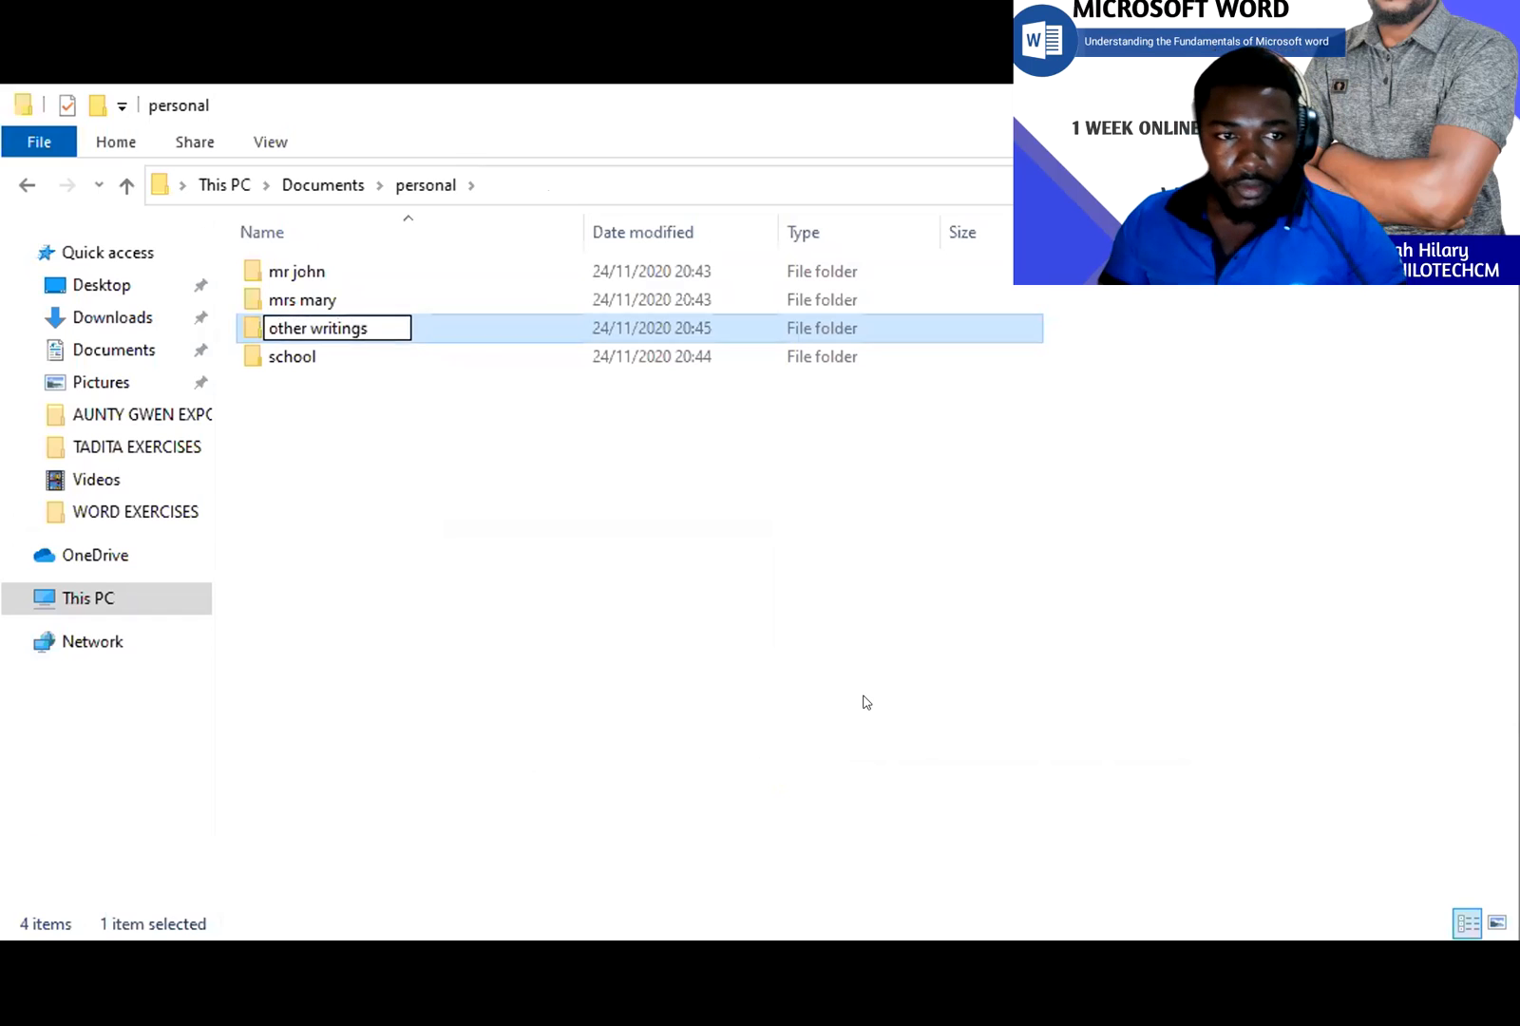
{"action": "left_click", "coordinate": [855, 701]}
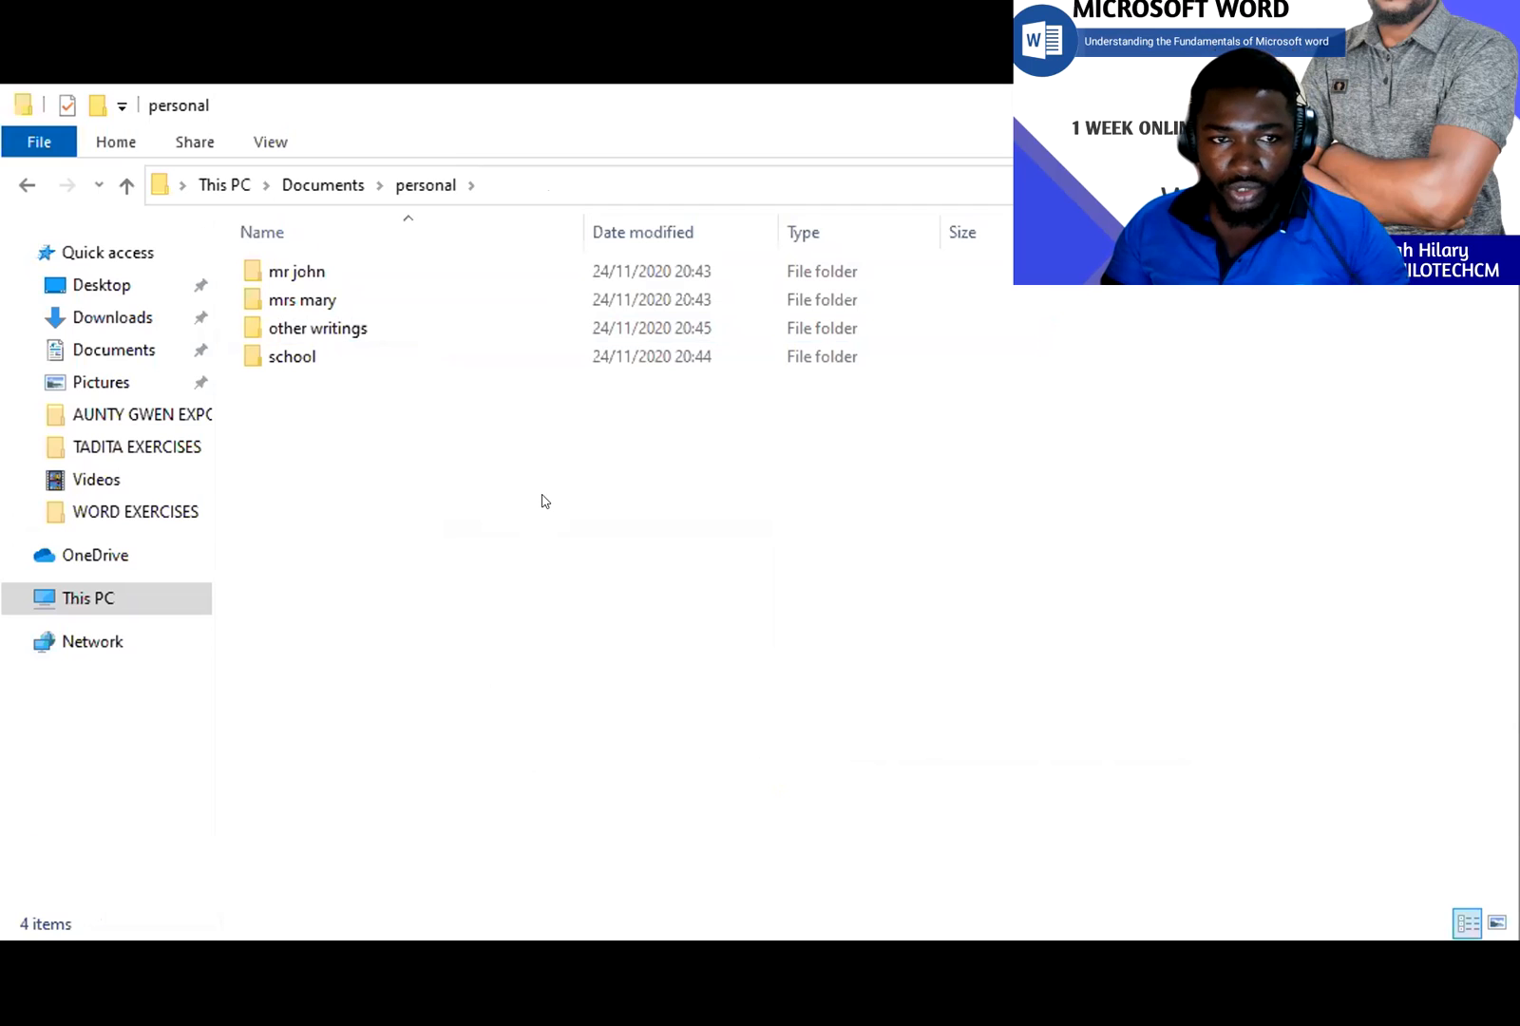
- Create an 'interesting stories and articles' folder and open it
{"action": "right_click", "coordinate": [480, 465]}
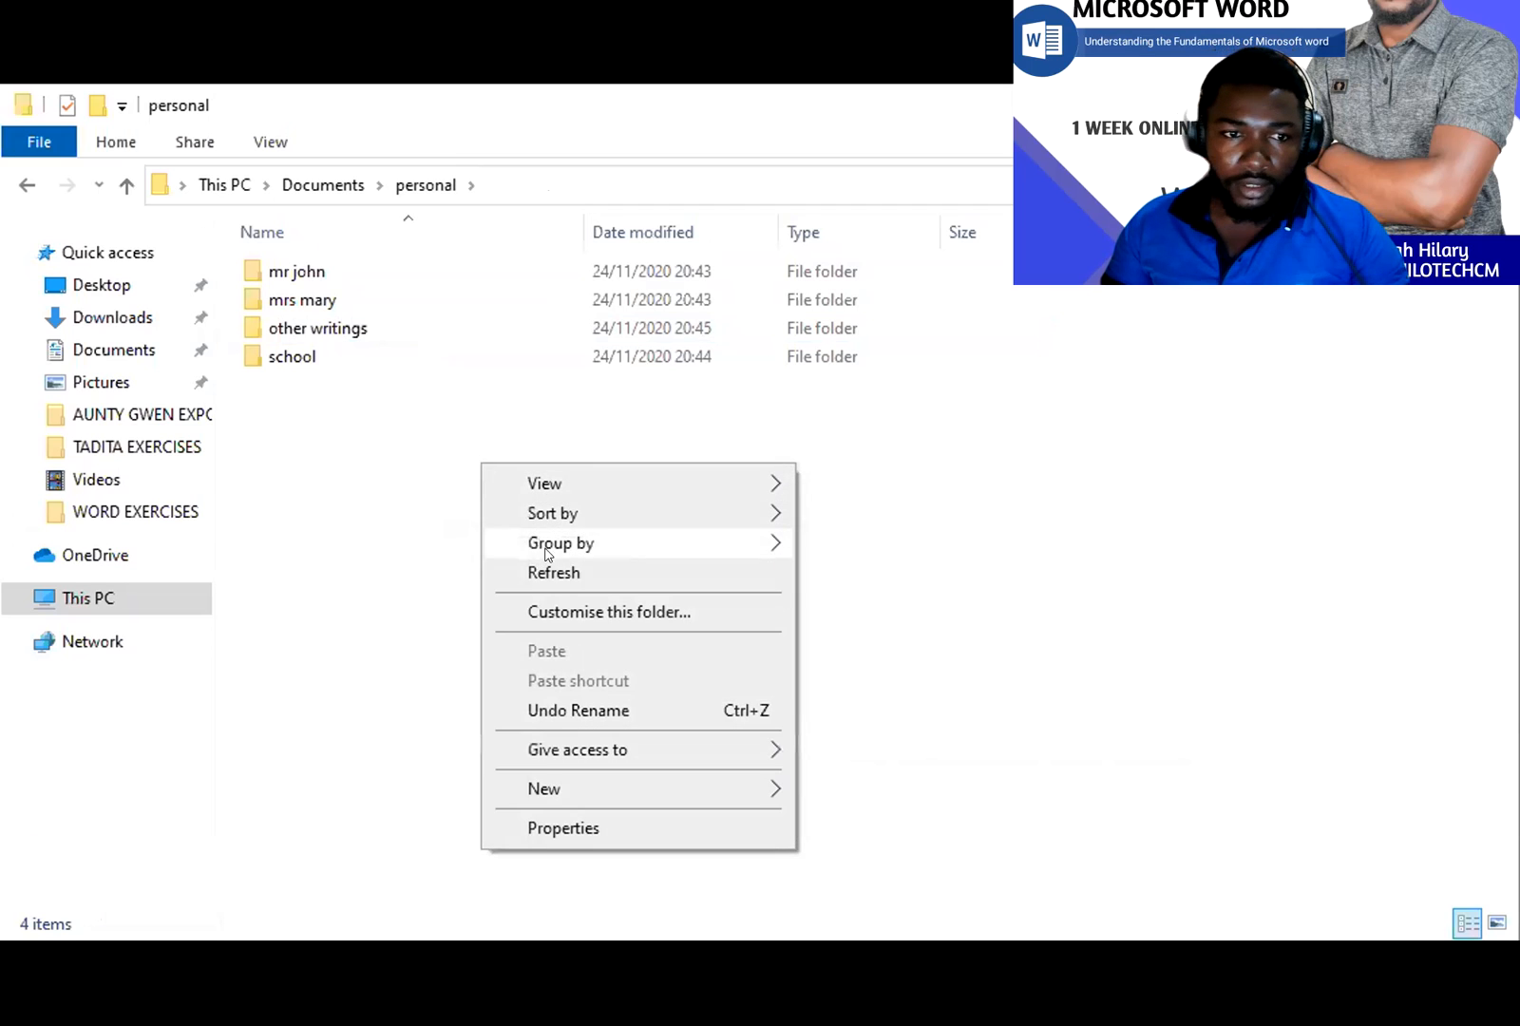
{"action": "mouse_move", "coordinate": [661, 784]}
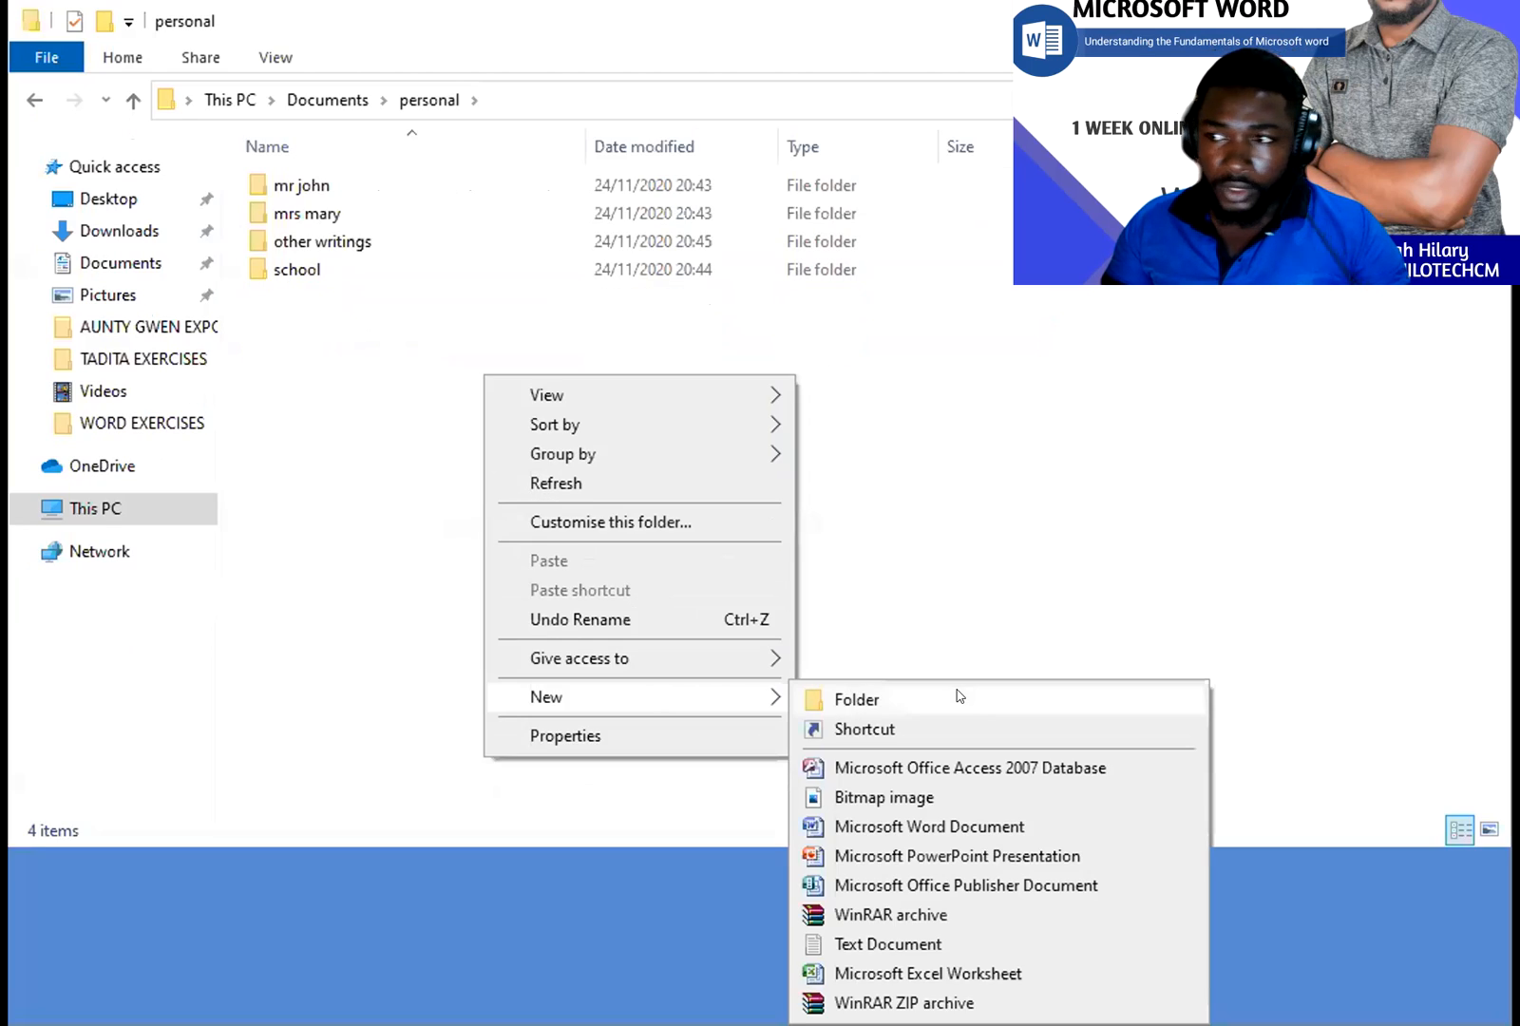
{"action": "left_click", "coordinate": [955, 696]}
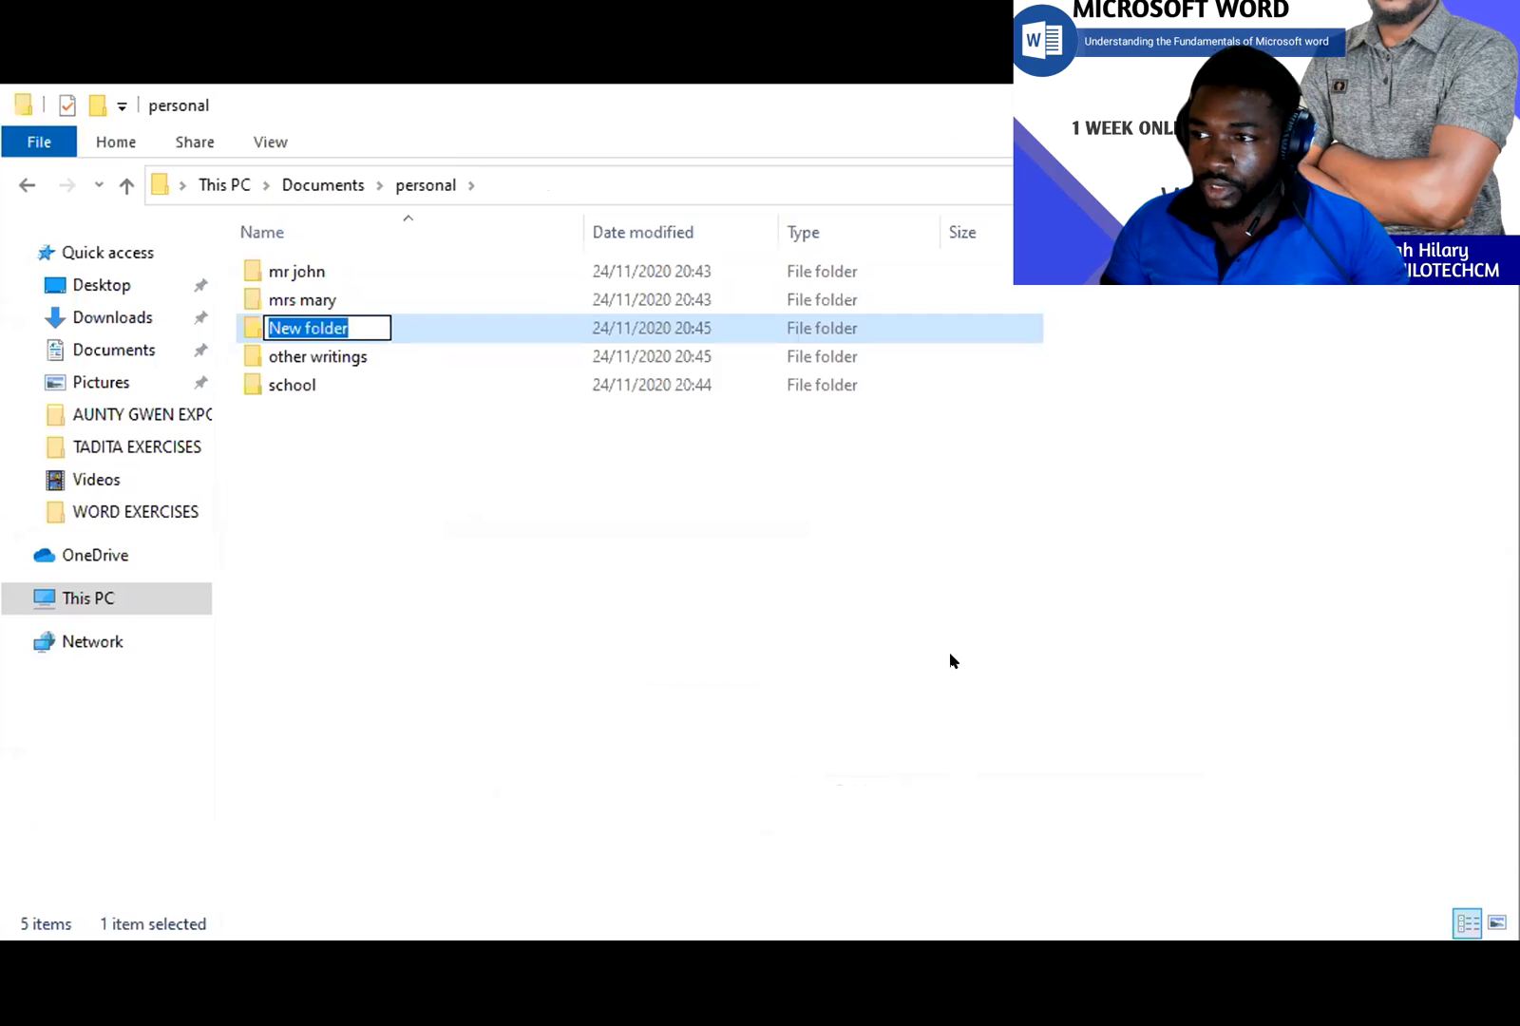
{"action": "type", "text": "inter"}
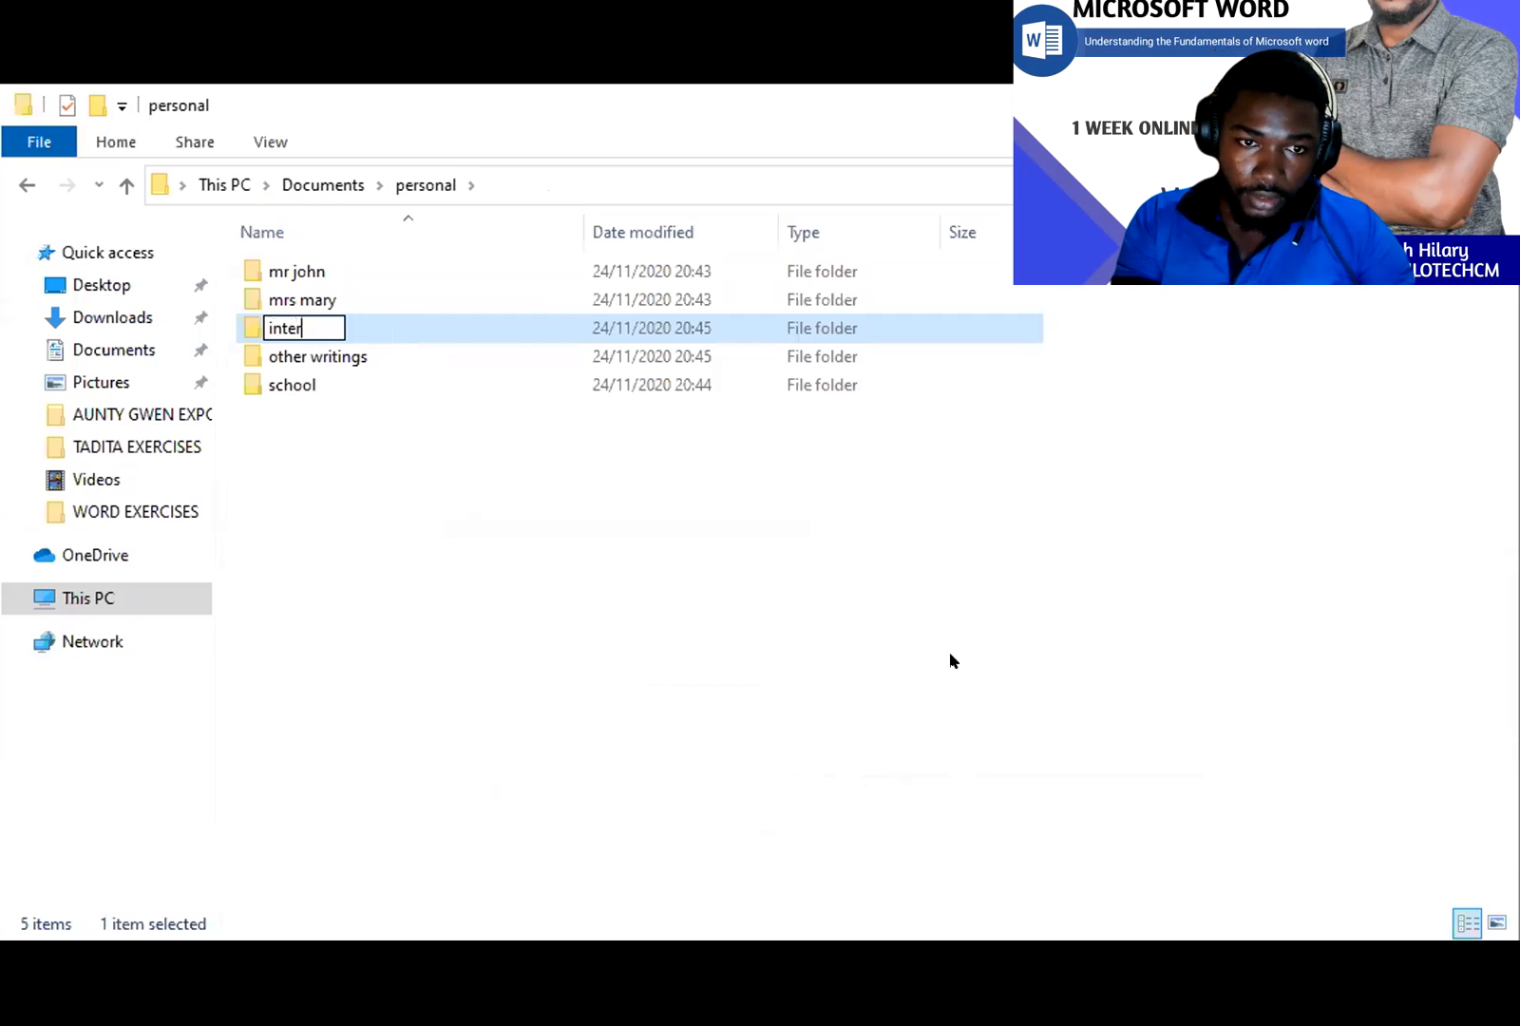
{"action": "type", "text": "esti"}
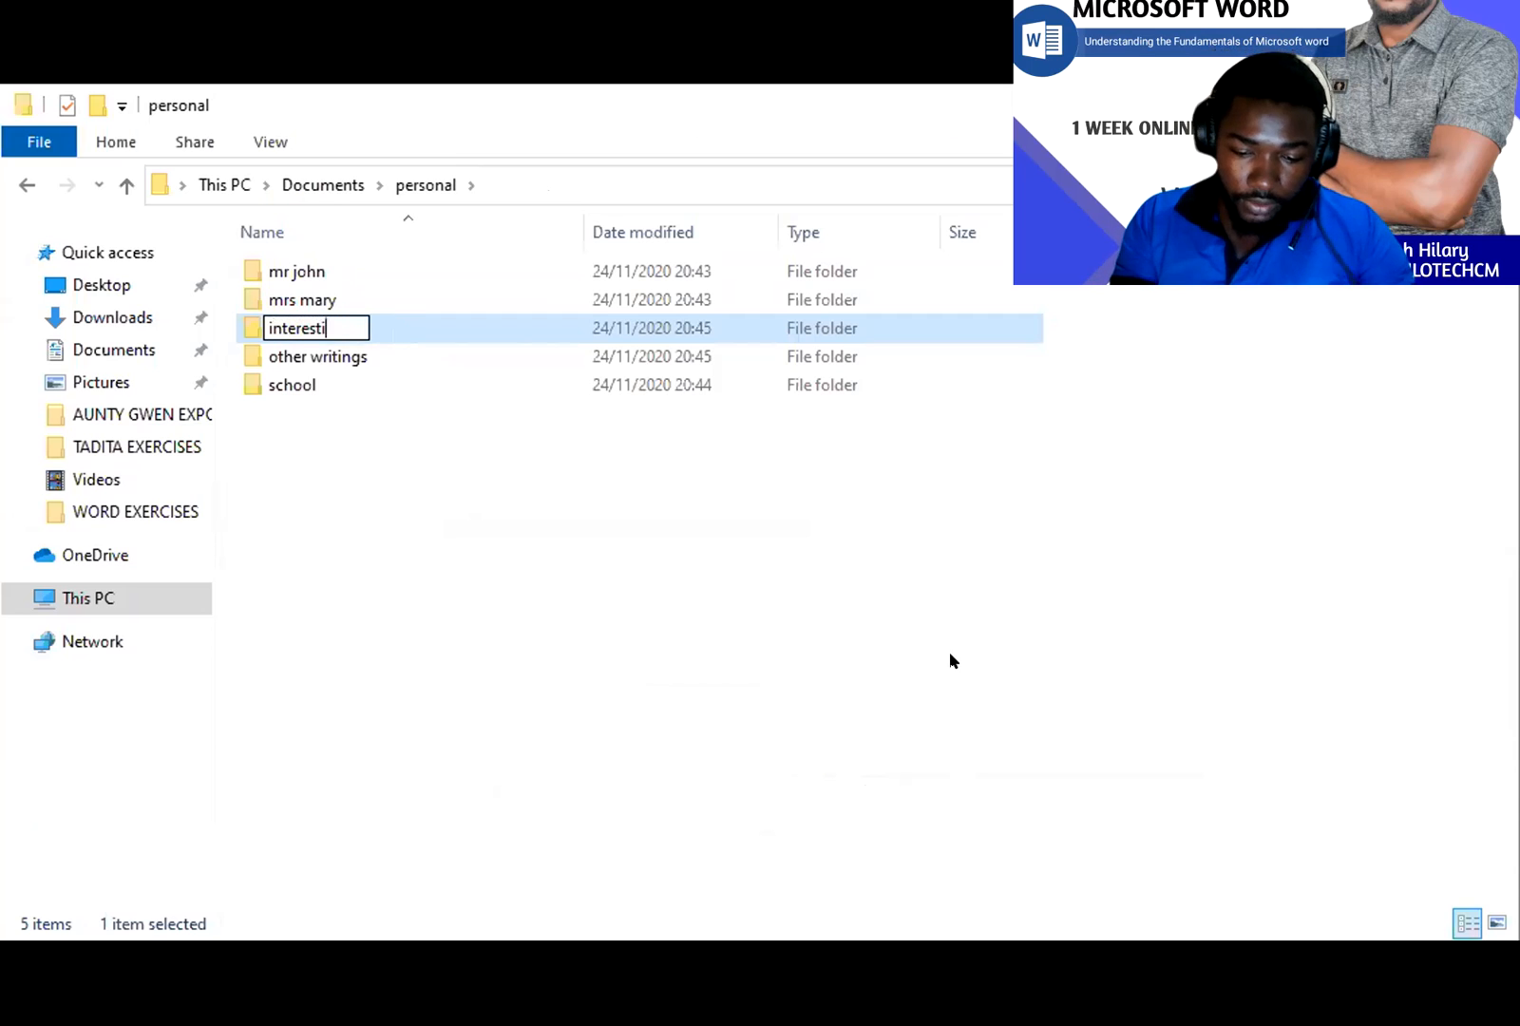
{"action": "type", "text": "ng stor"}
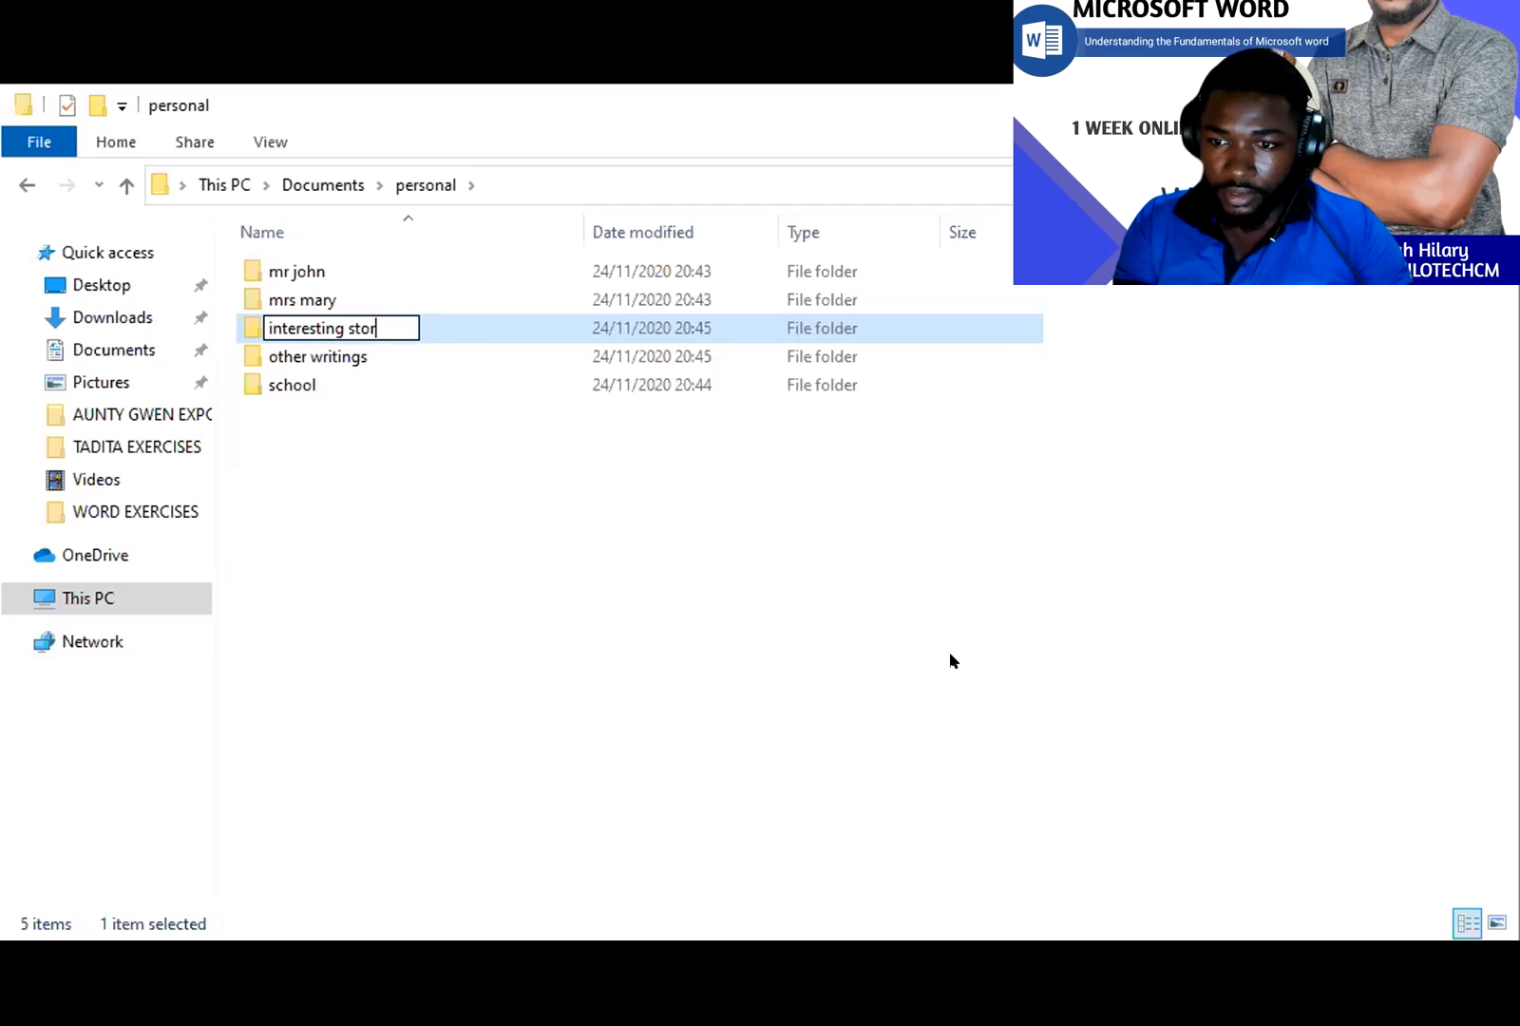
{"action": "type", "text": "i"}
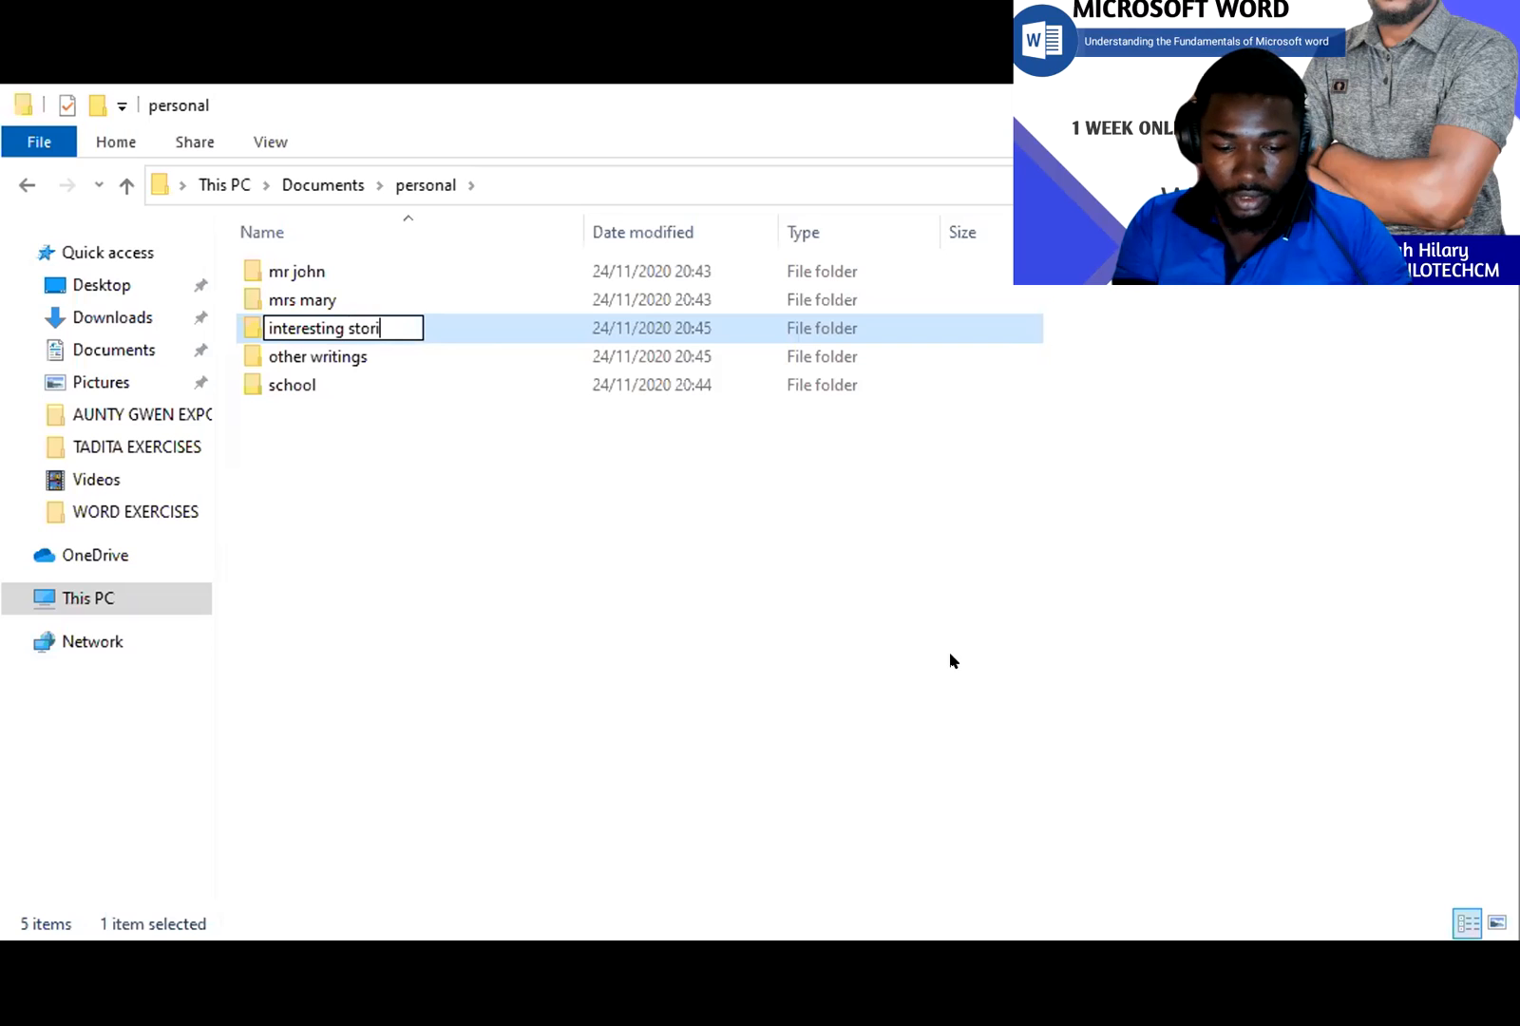
{"action": "type", "text": "es and ar"}
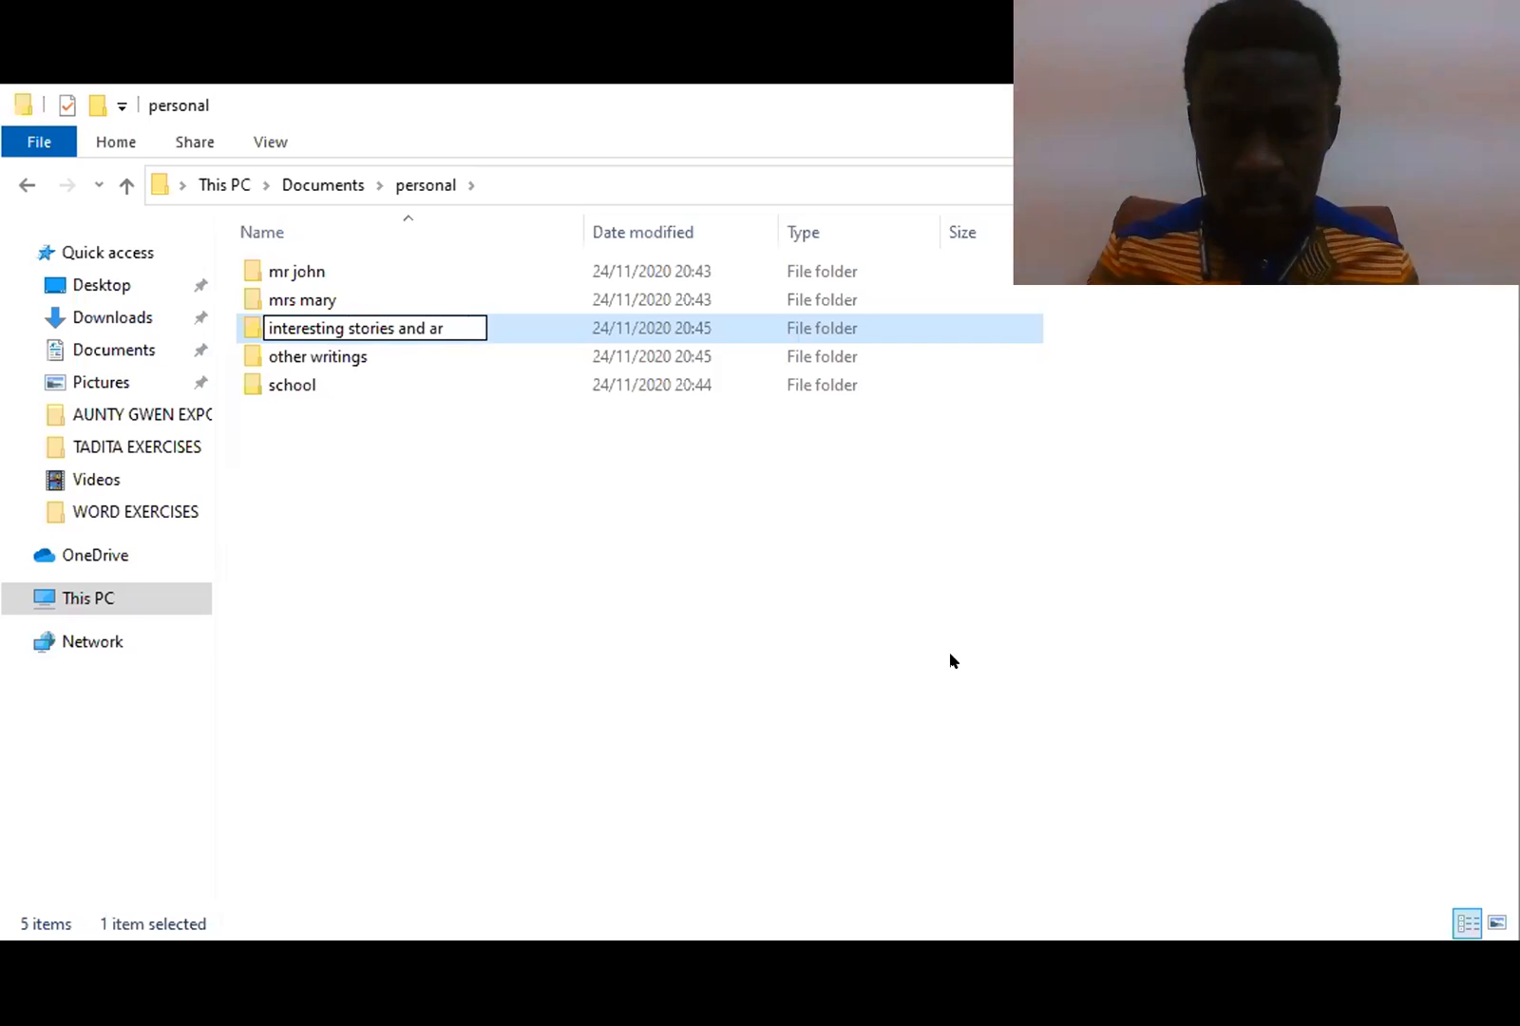
{"action": "type", "text": "ticles"}
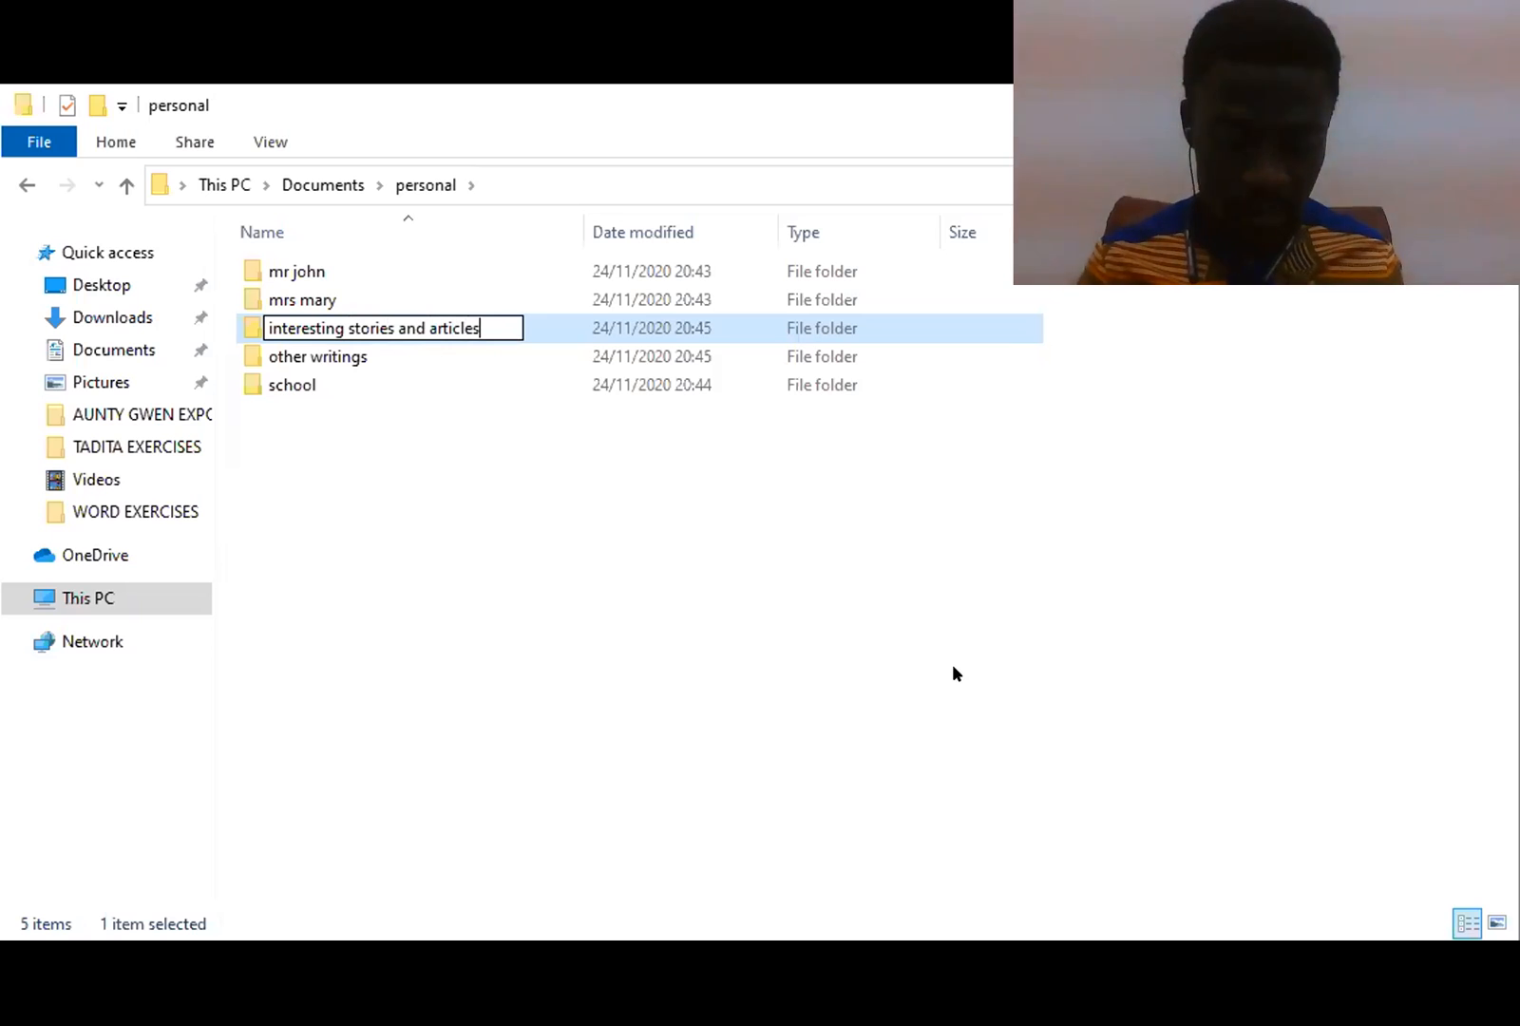
{"action": "left_click", "coordinate": [890, 652]}
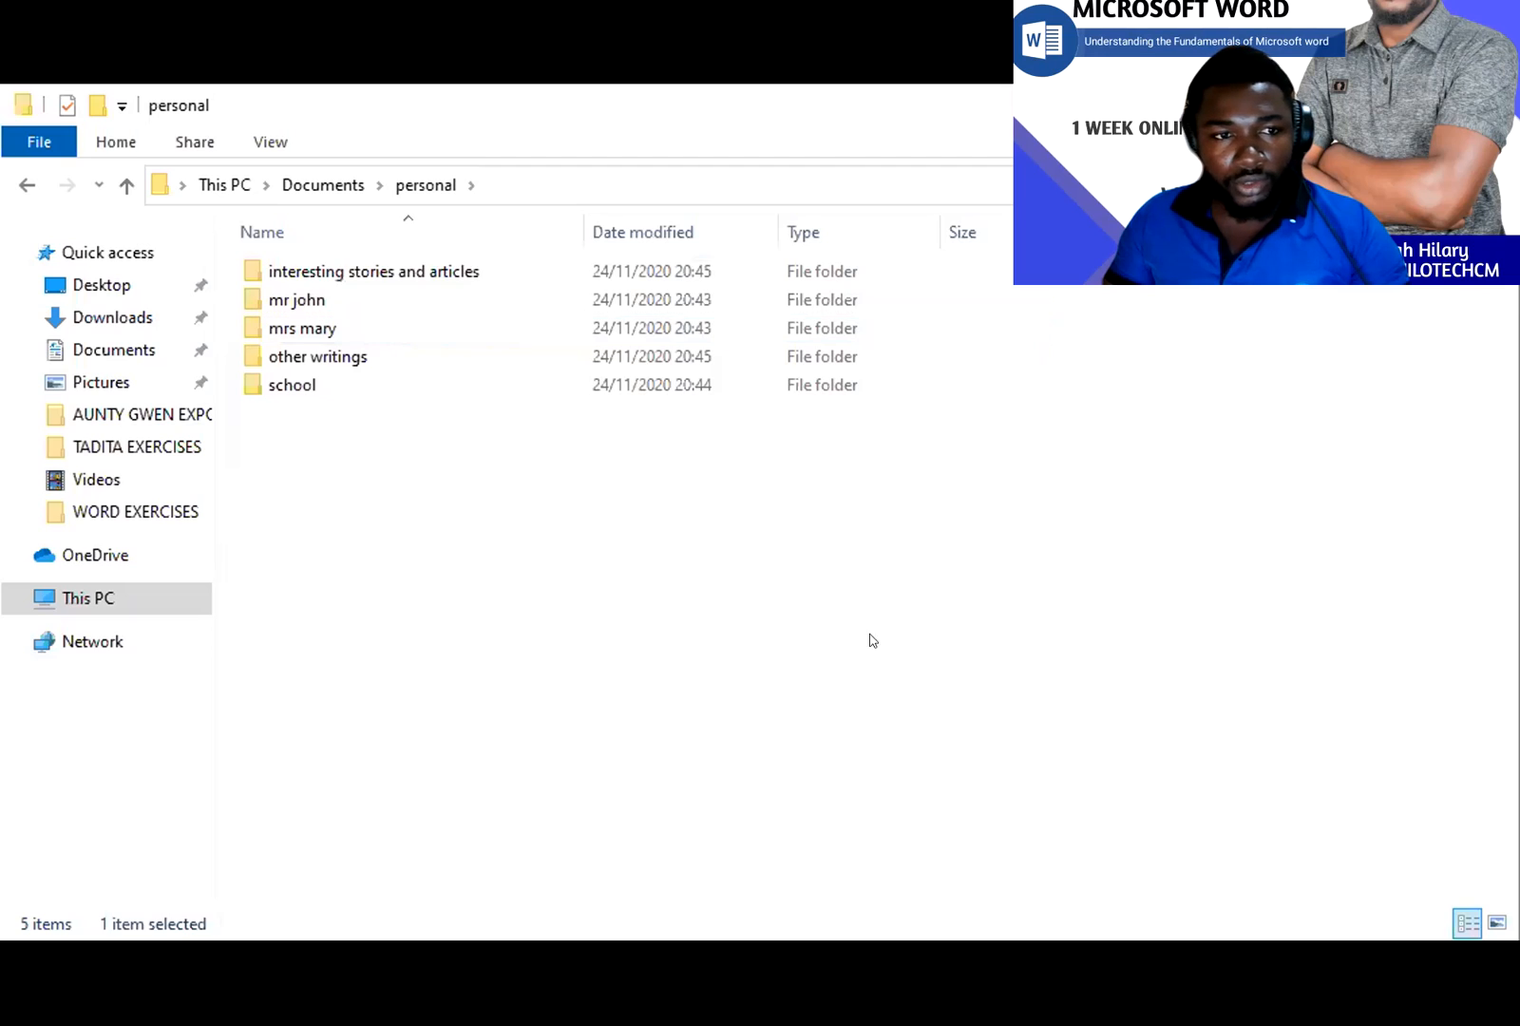
{"action": "double_click", "coordinate": [390, 273]}
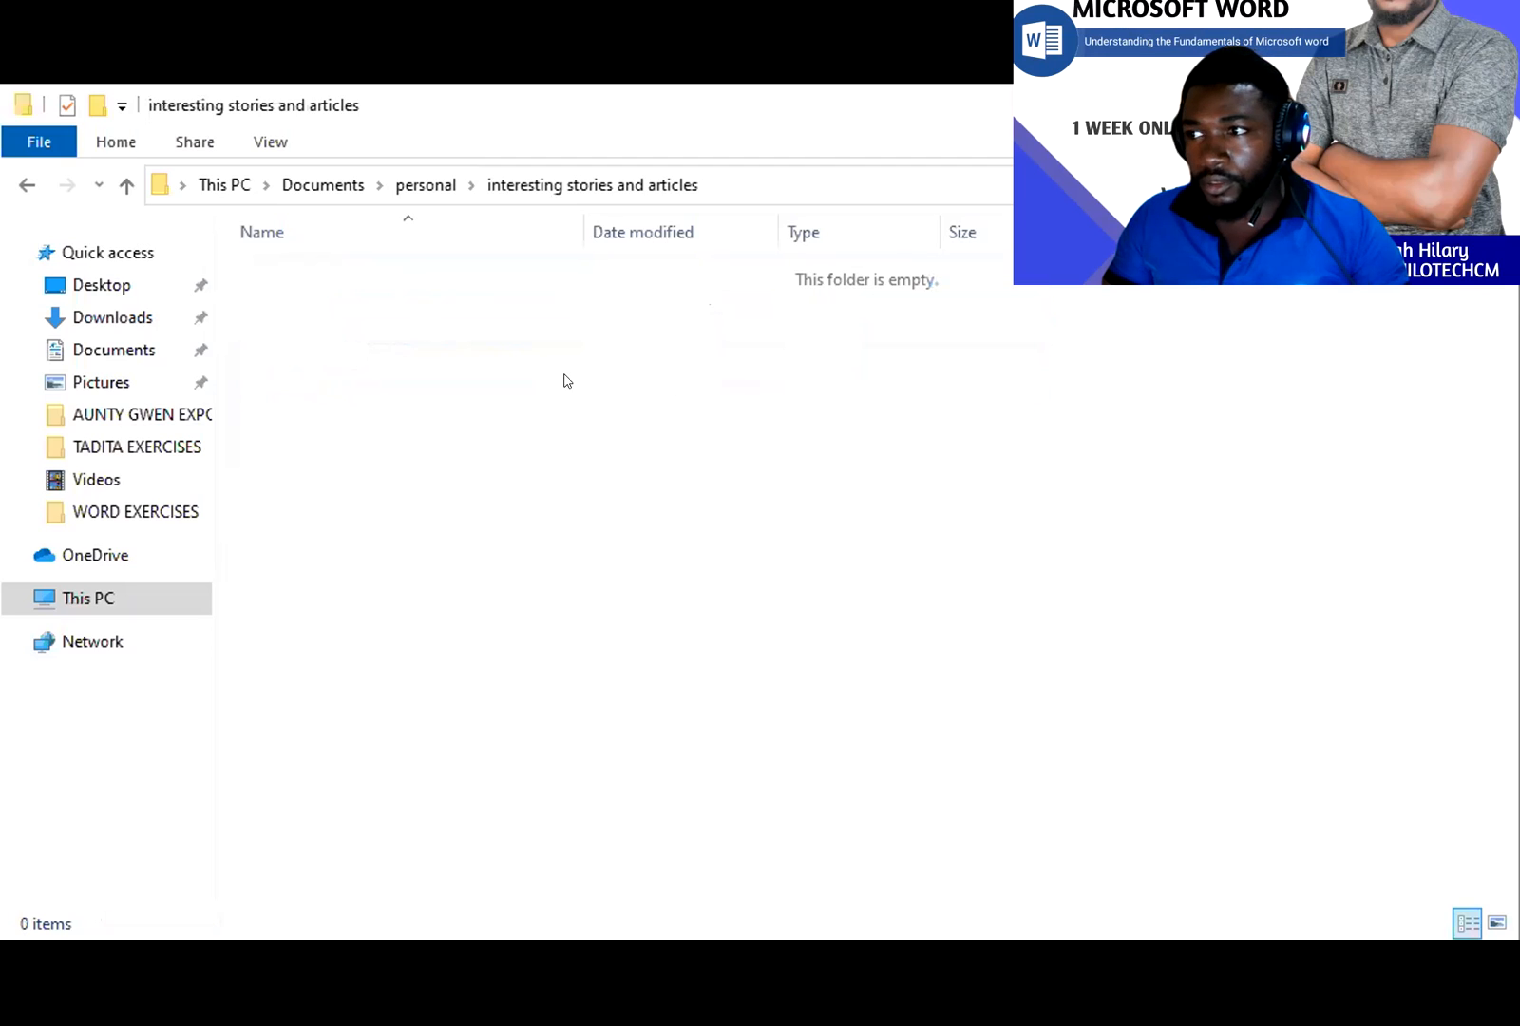
- Create subfolders named 'funny' and 'inspirational' inside interesting stories and articles
{"action": "right_click", "coordinate": [375, 391]}
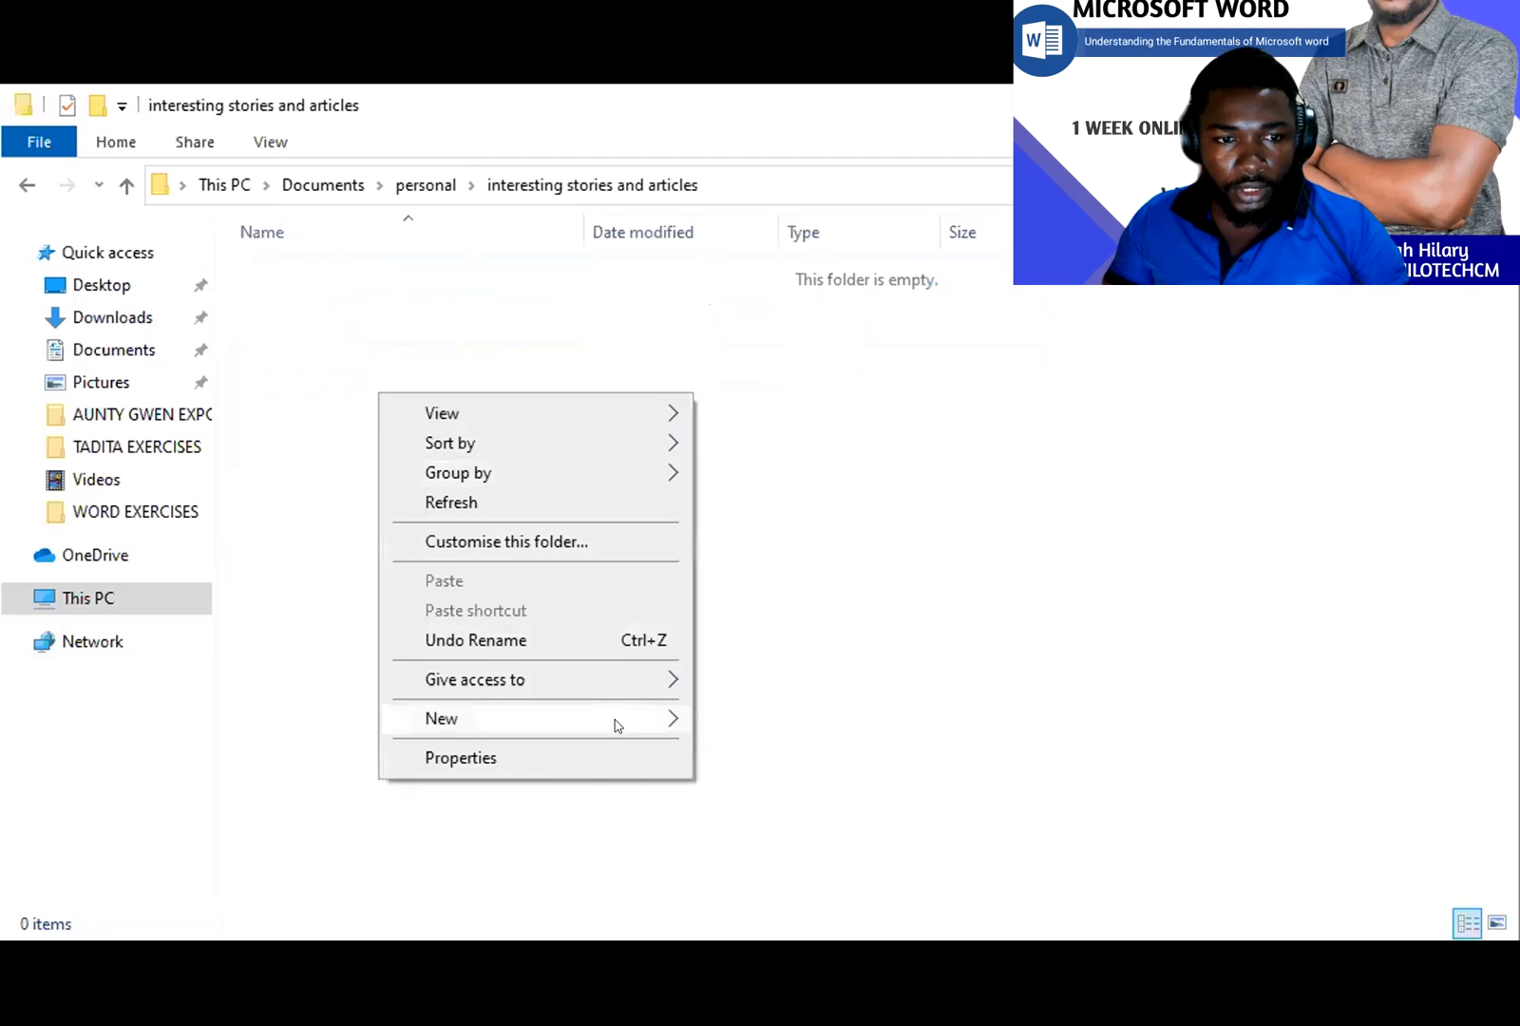
{"action": "mouse_move", "coordinate": [614, 719]}
{"action": "left_click", "coordinate": [757, 665]}
{"action": "type", "text": "funny"}
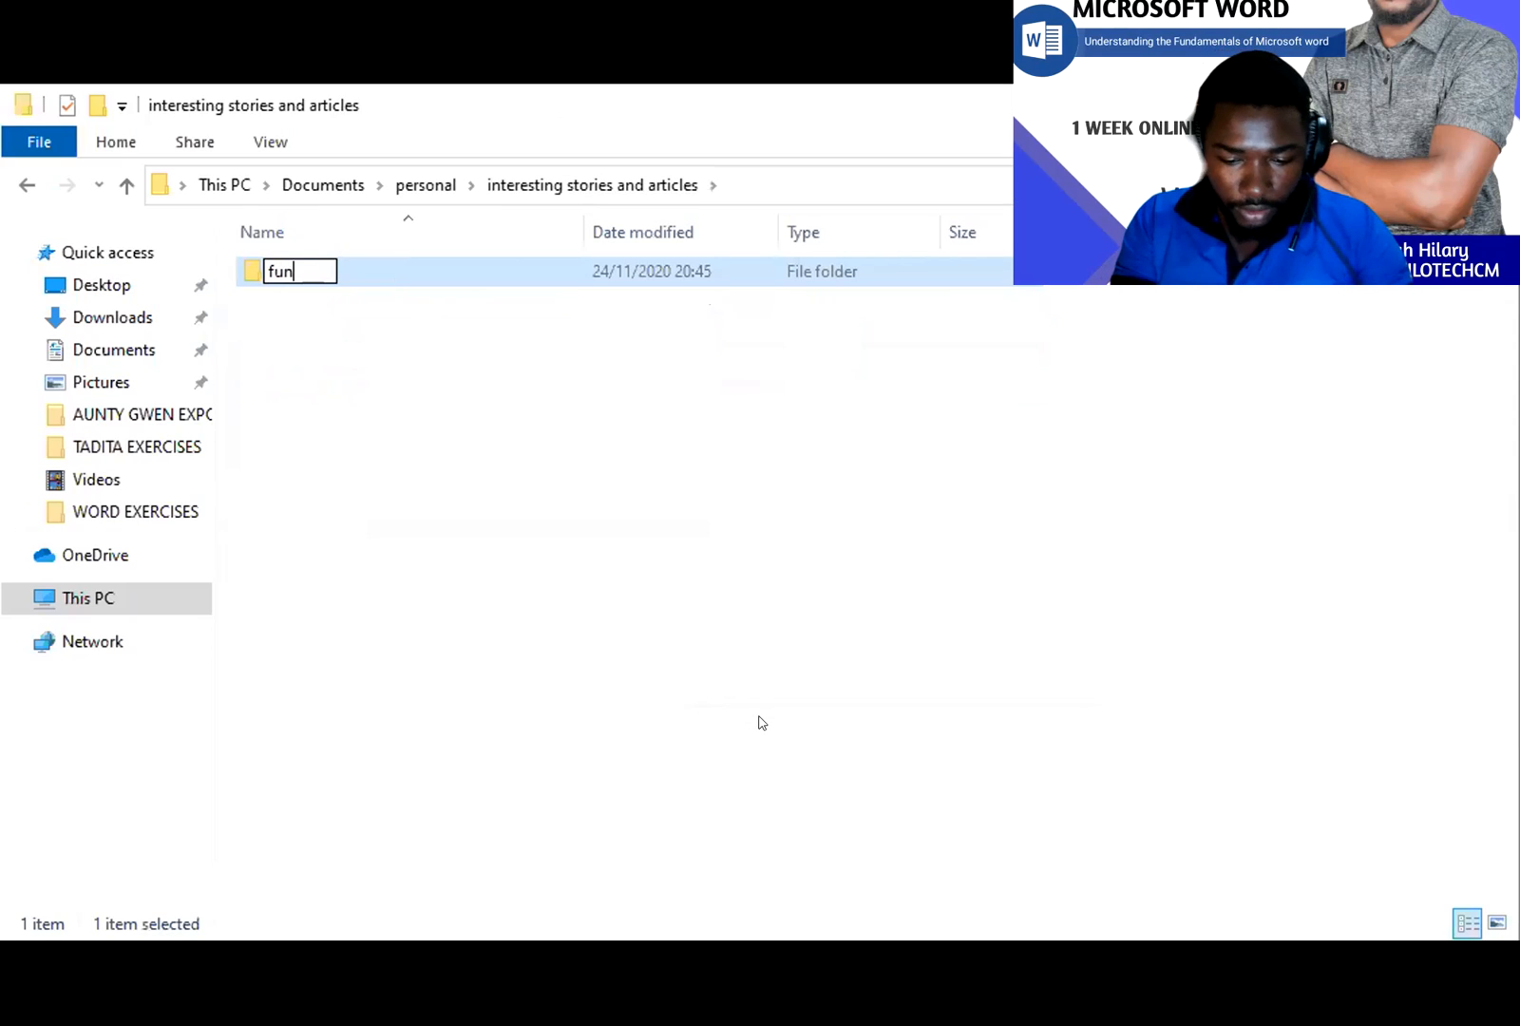
{"action": "key", "text": "Return"}
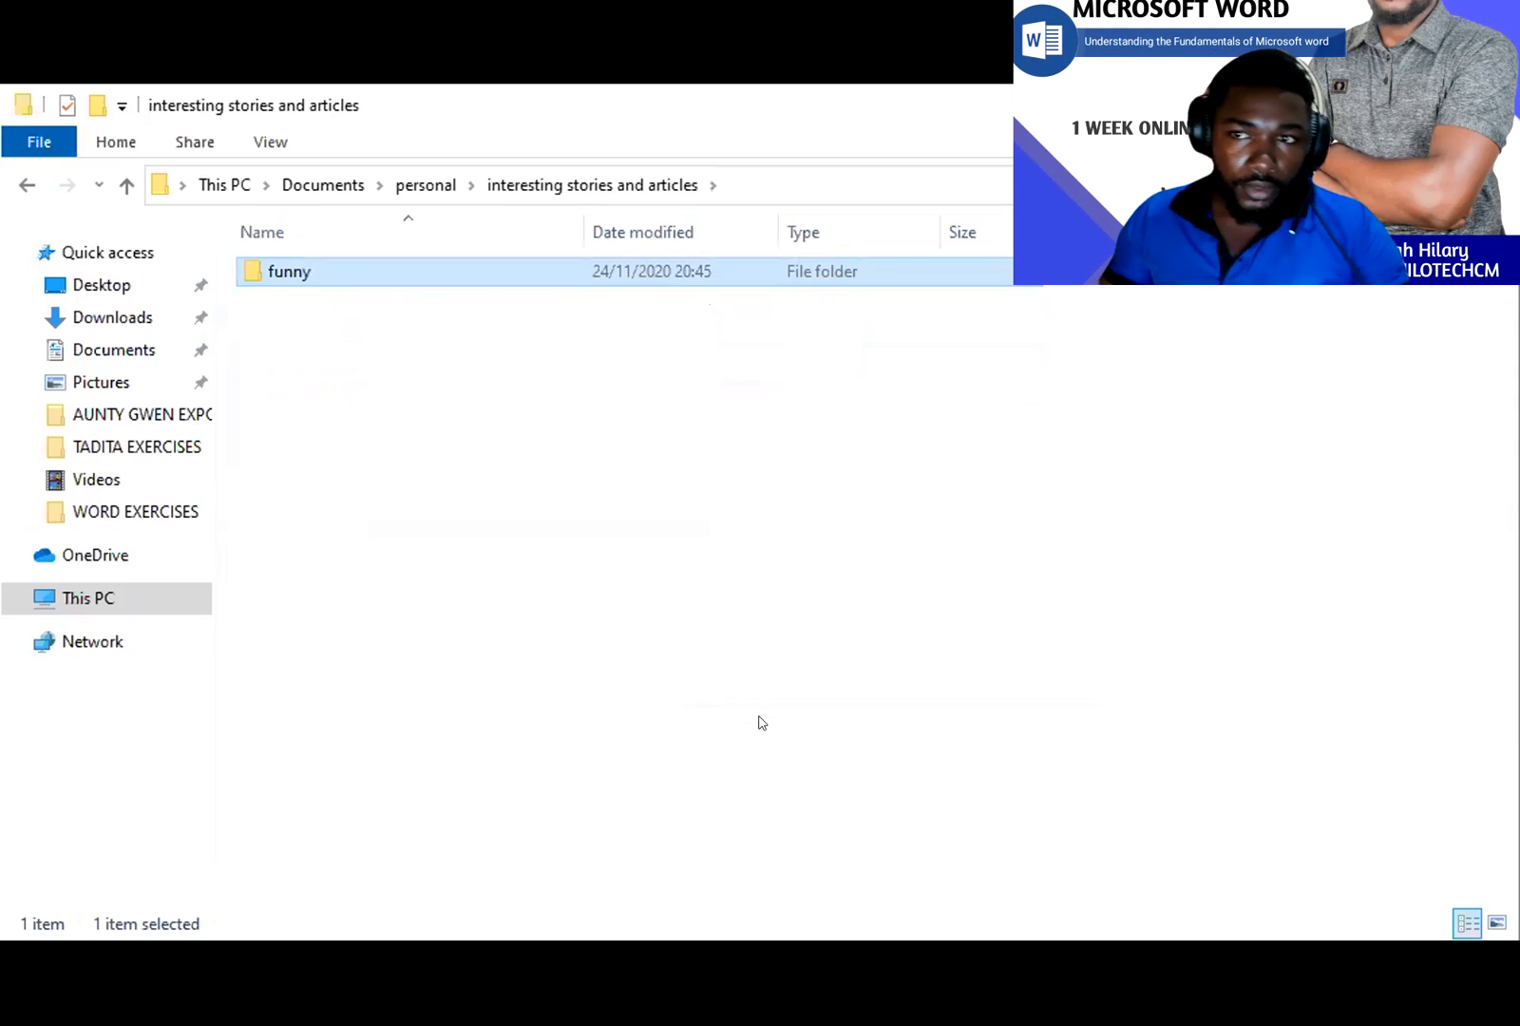
{"action": "left_click", "coordinate": [417, 441]}
{"action": "right_click", "coordinate": [444, 400]}
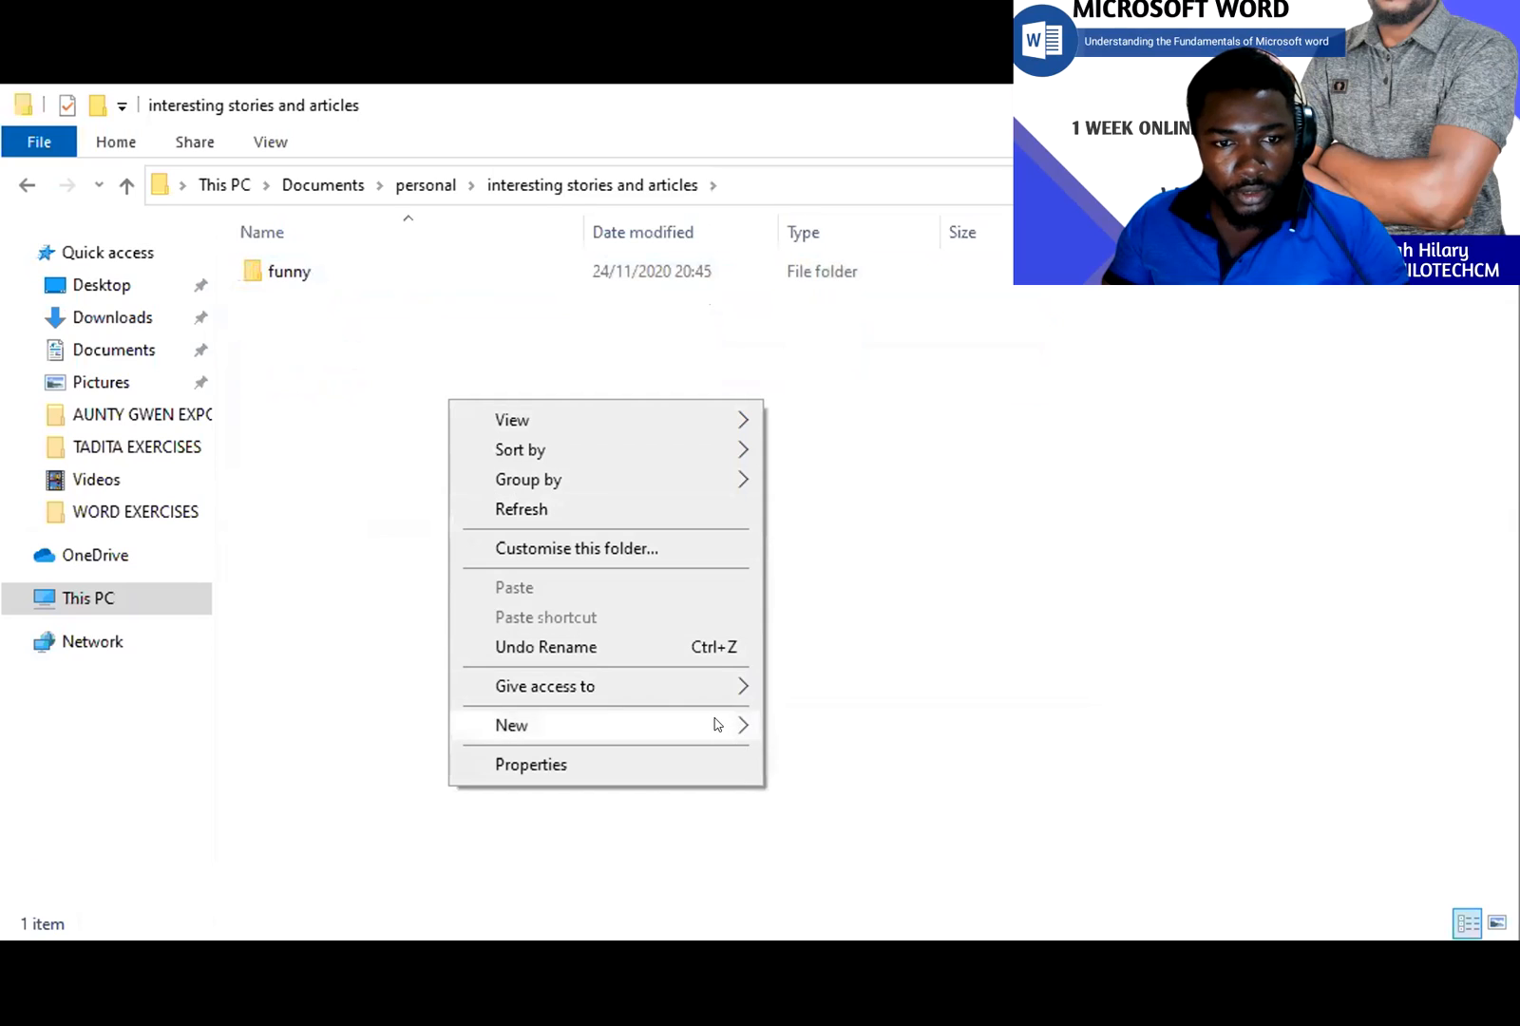
{"action": "mouse_move", "coordinate": [718, 725]}
{"action": "left_click", "coordinate": [808, 724]}
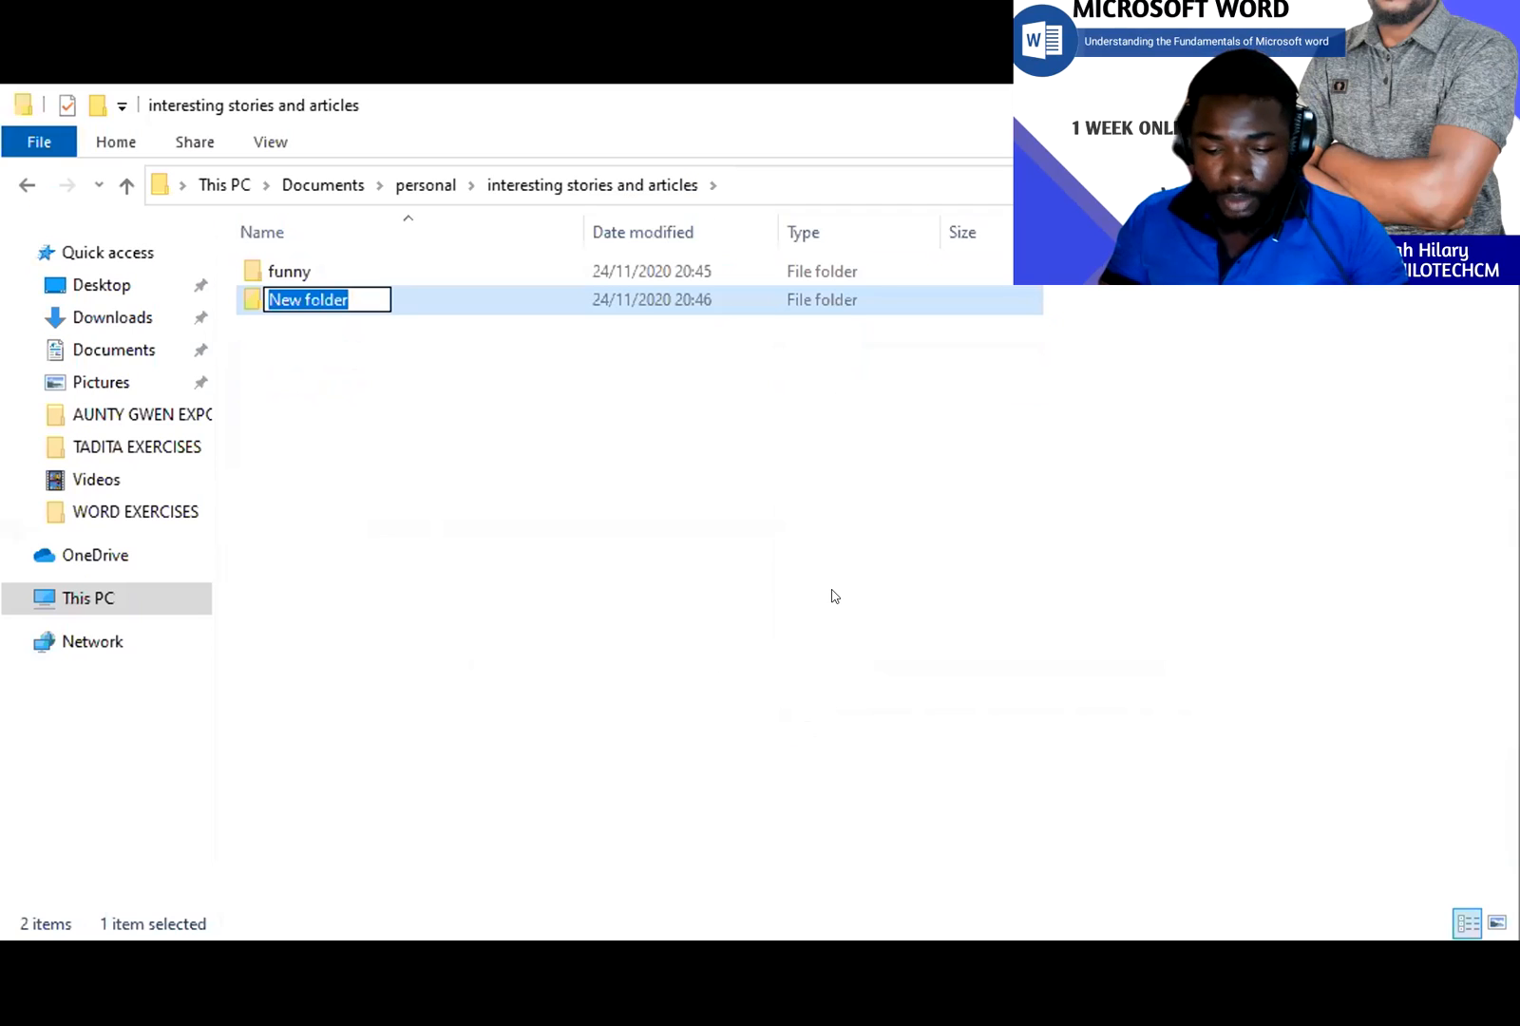
{"action": "type", "text": "inspi"}
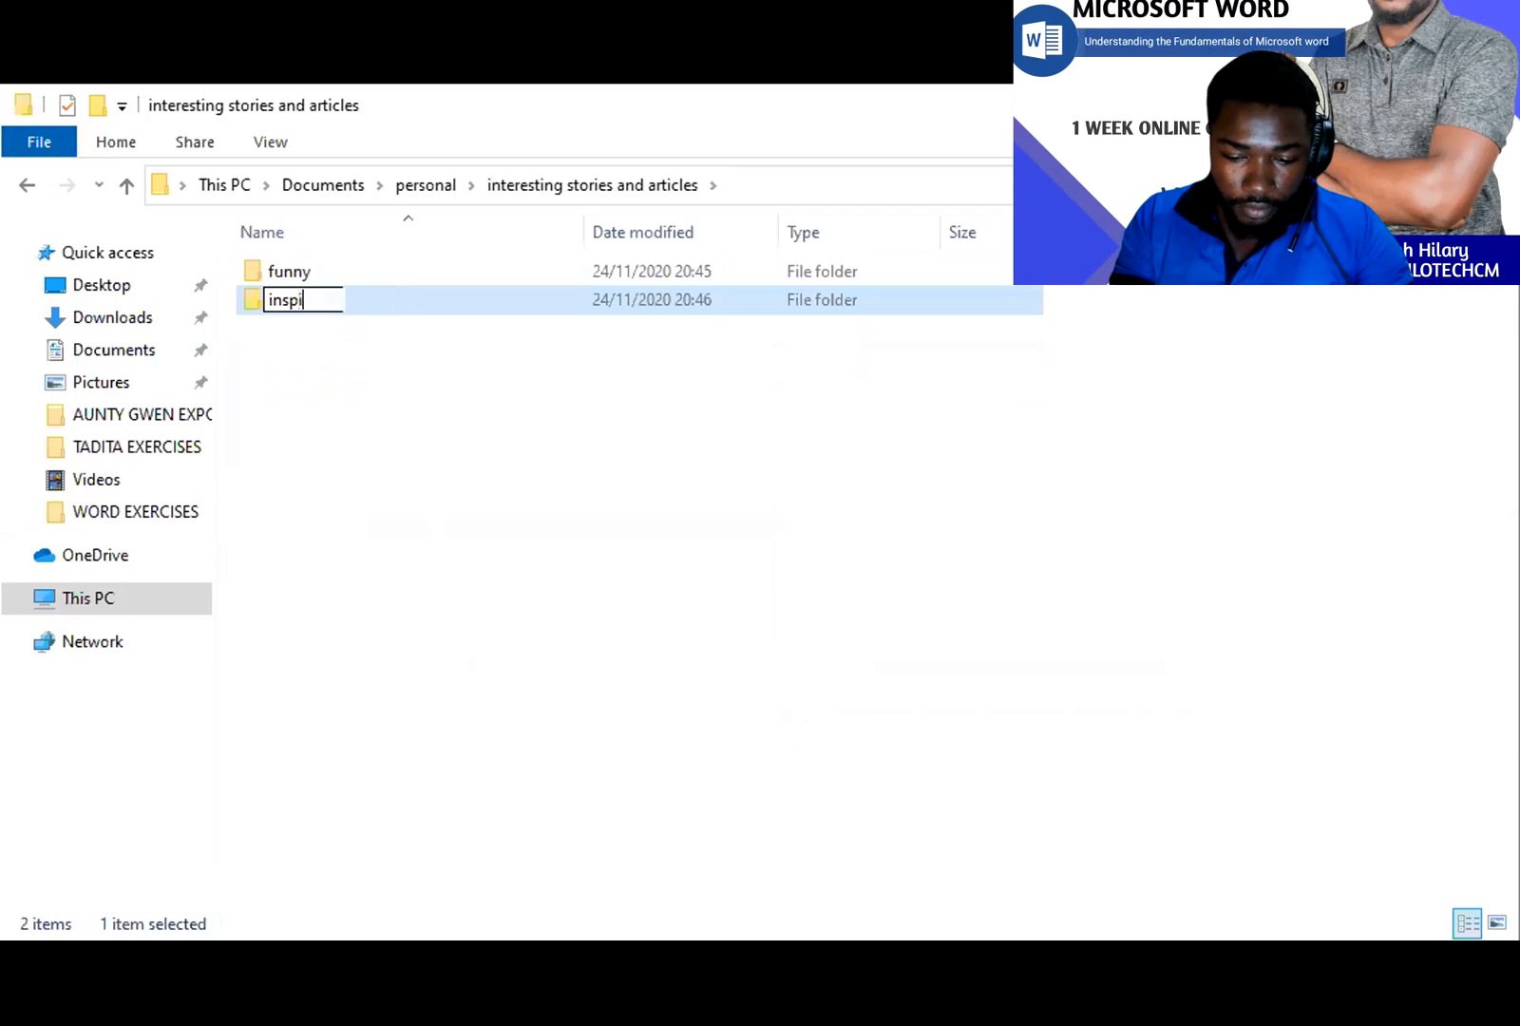
{"action": "type", "text": "rational"}
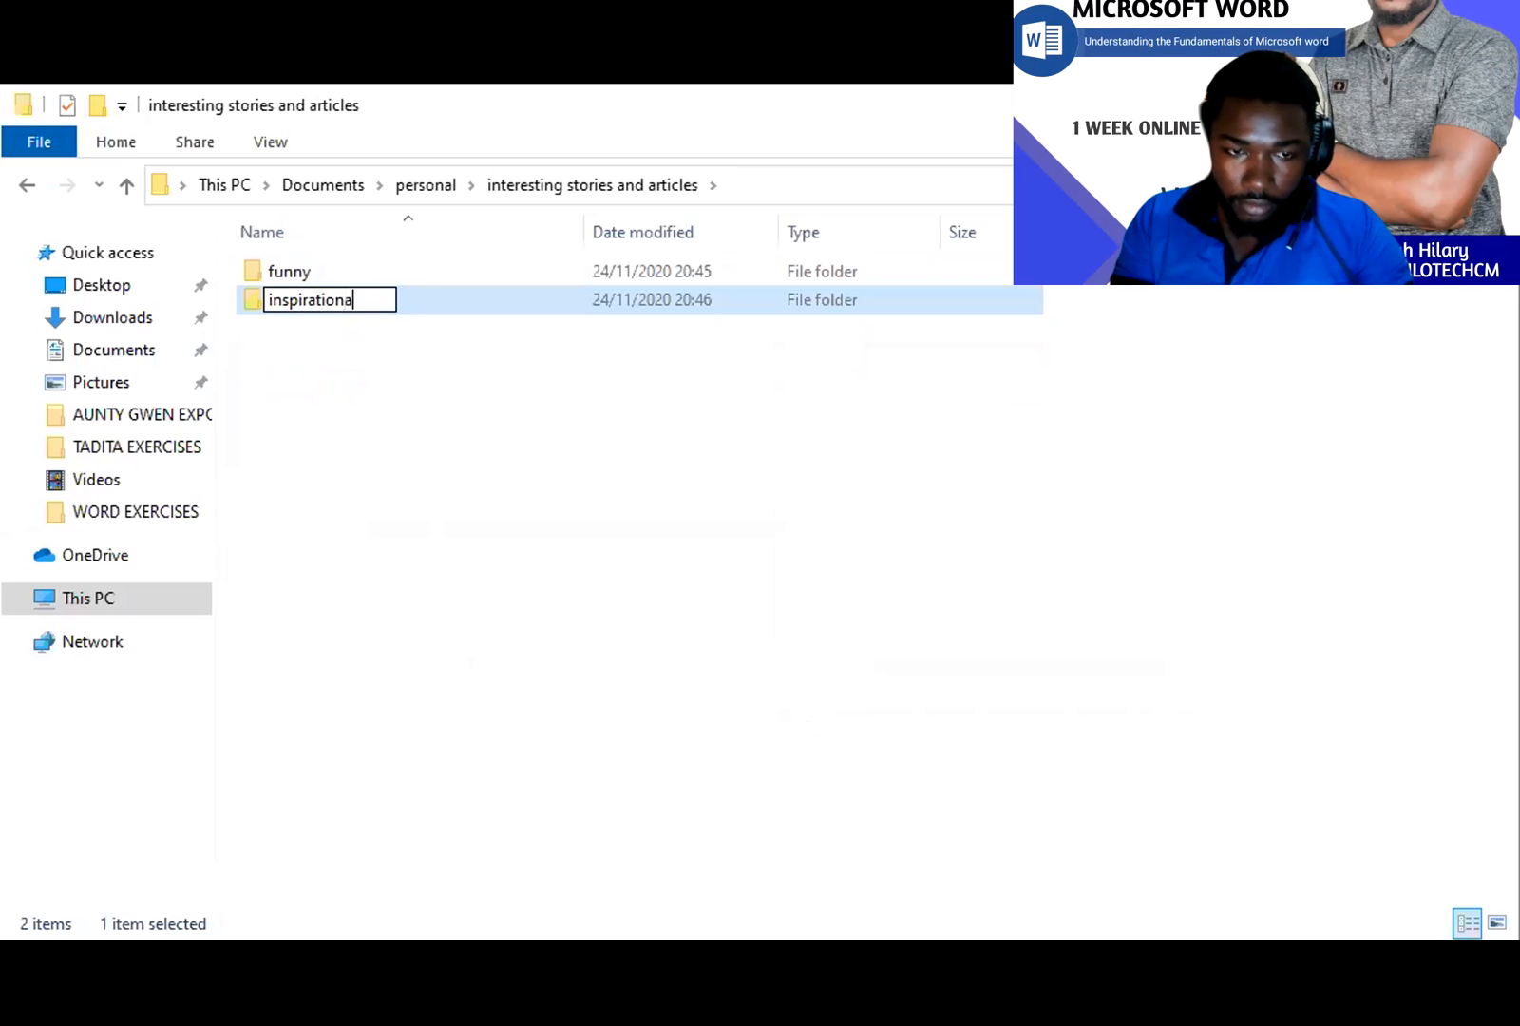
{"action": "key", "text": "Return"}
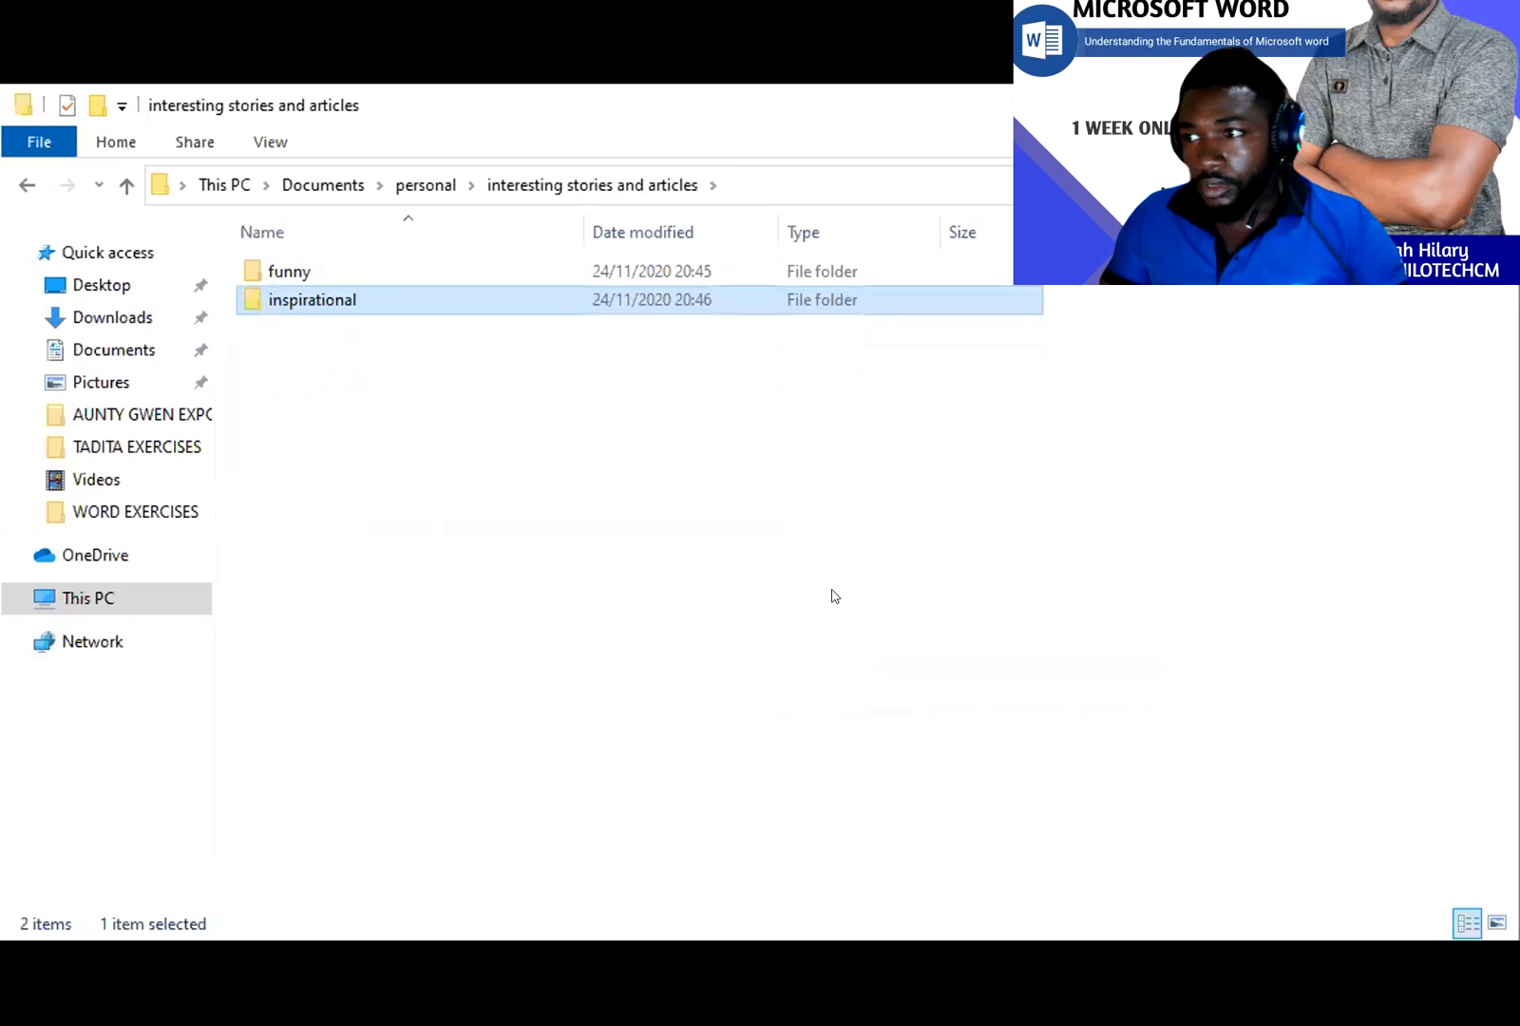
{"action": "left_click", "coordinate": [834, 596]}
- Add a 'quotes' subfolder, then return up to personal
{"action": "right_click", "coordinate": [806, 532]}
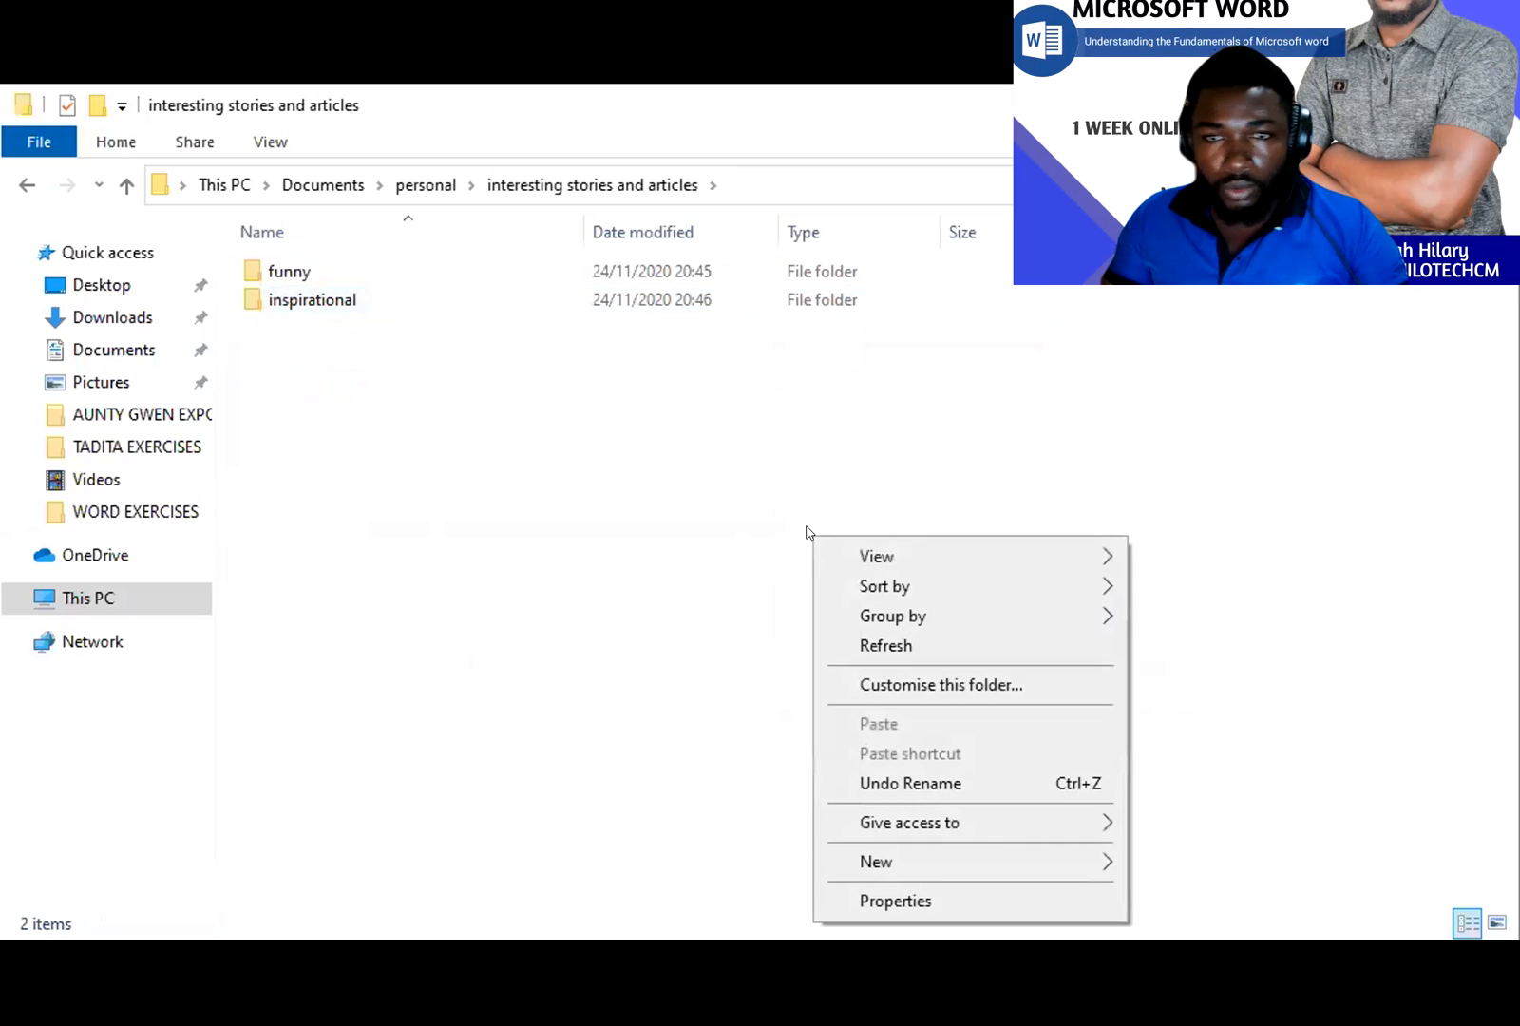
{"action": "mouse_move", "coordinate": [1041, 864]}
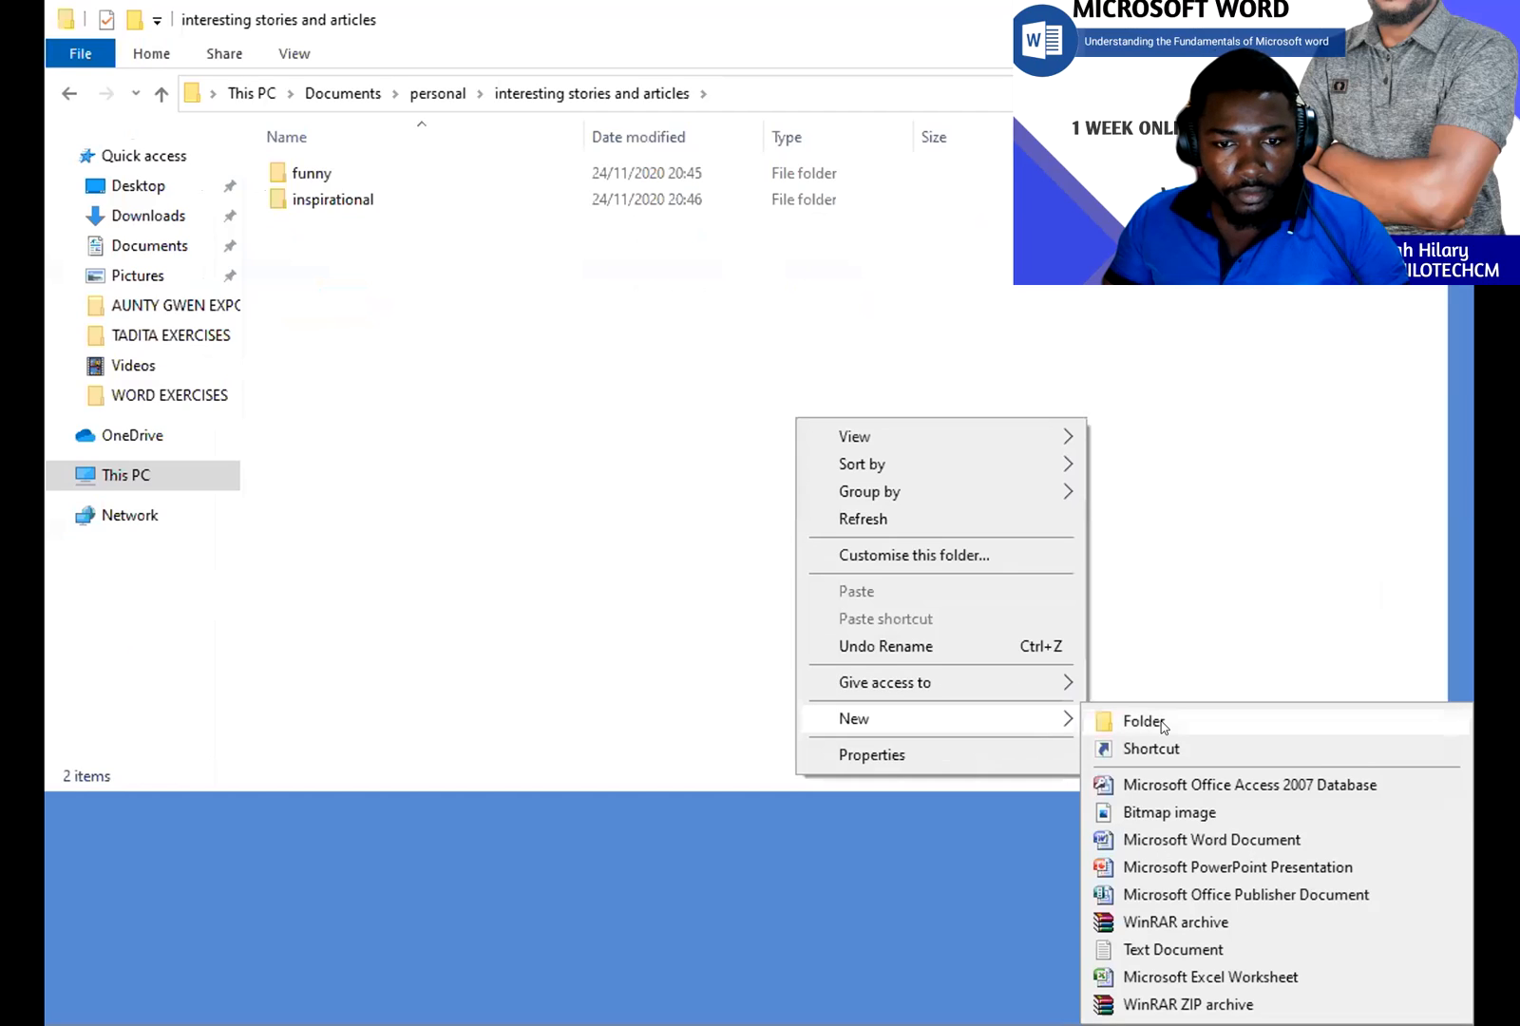
{"action": "left_click", "coordinate": [1161, 723]}
{"action": "type", "text": "quotes"}
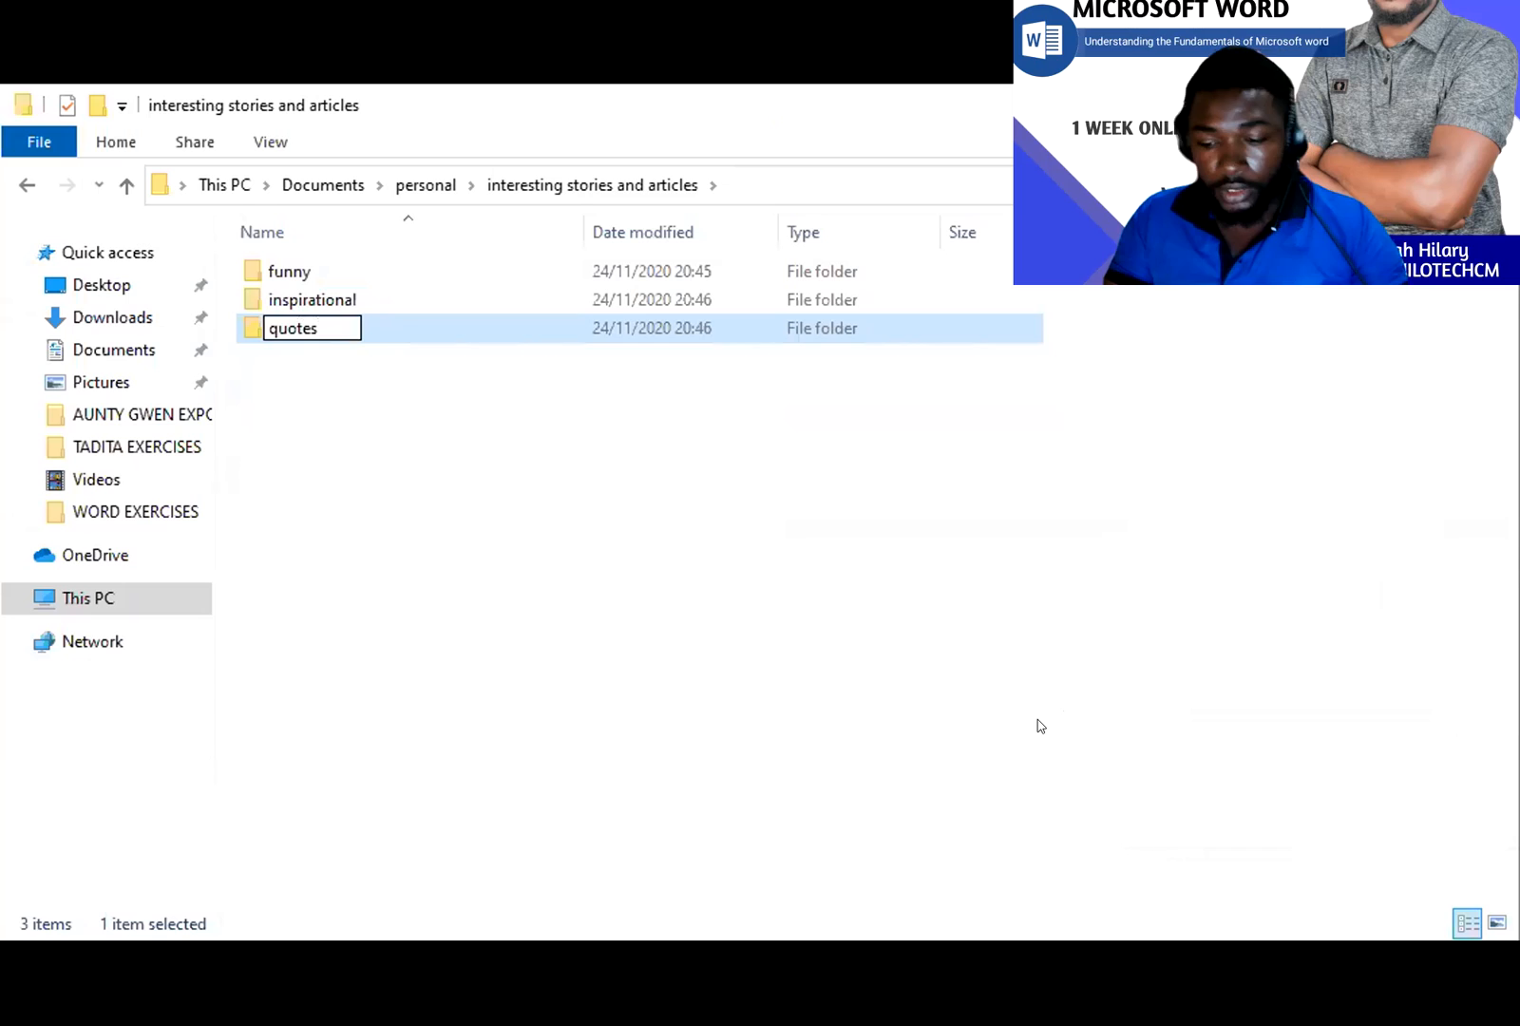
{"action": "key", "text": "Return"}
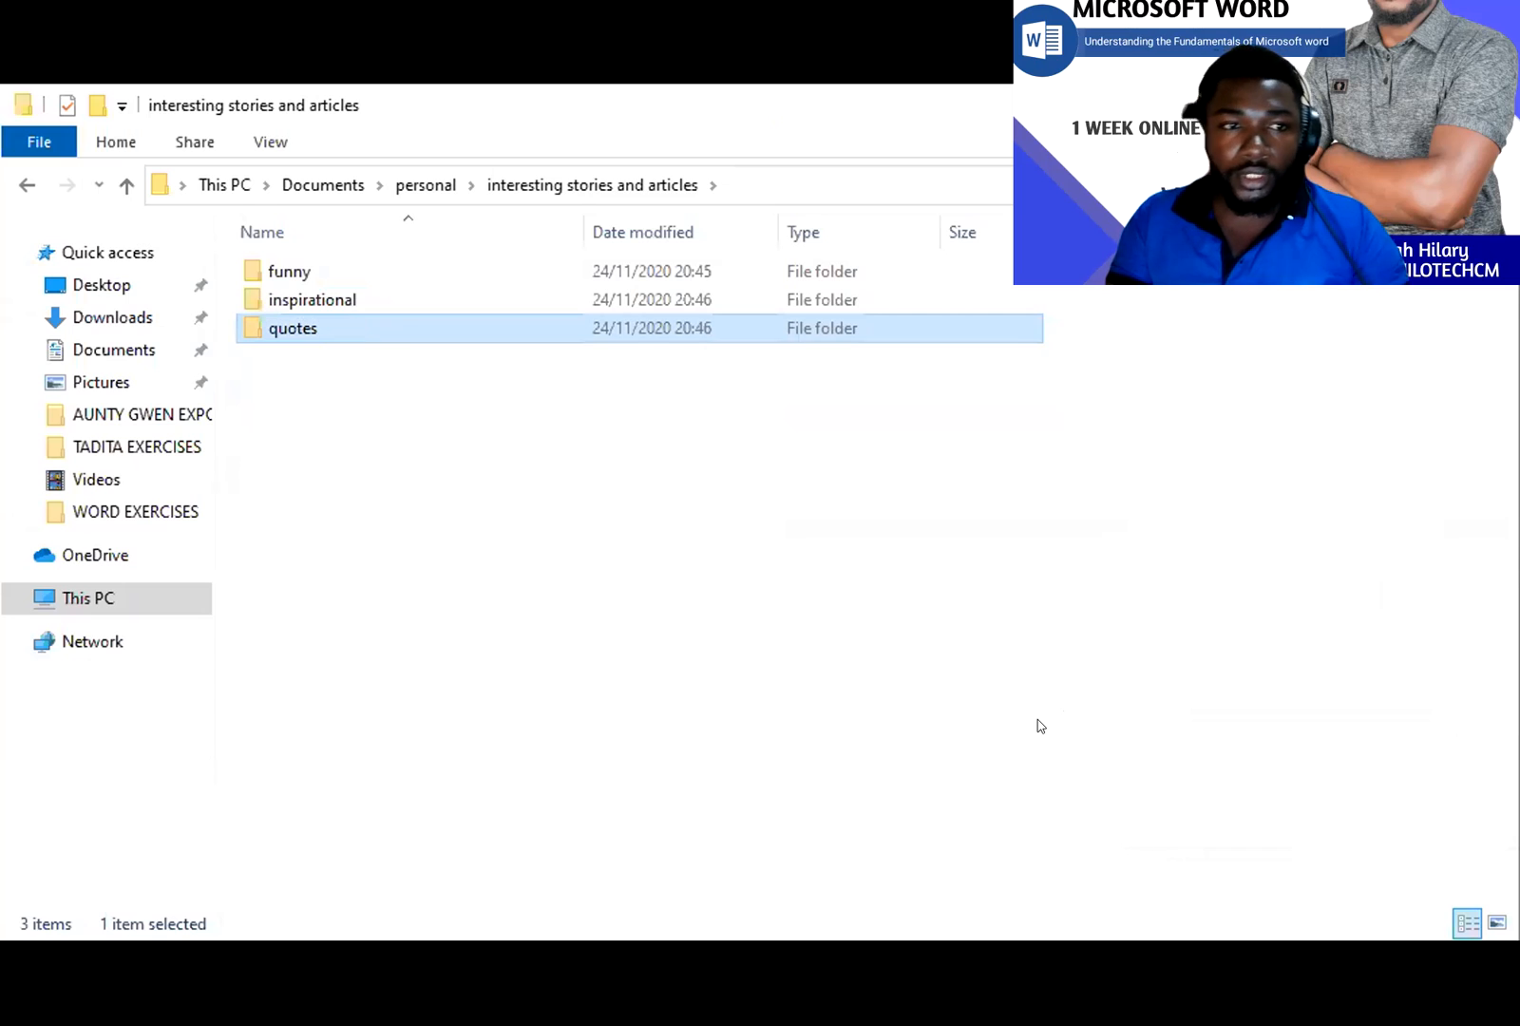
{"action": "left_click", "coordinate": [712, 689]}
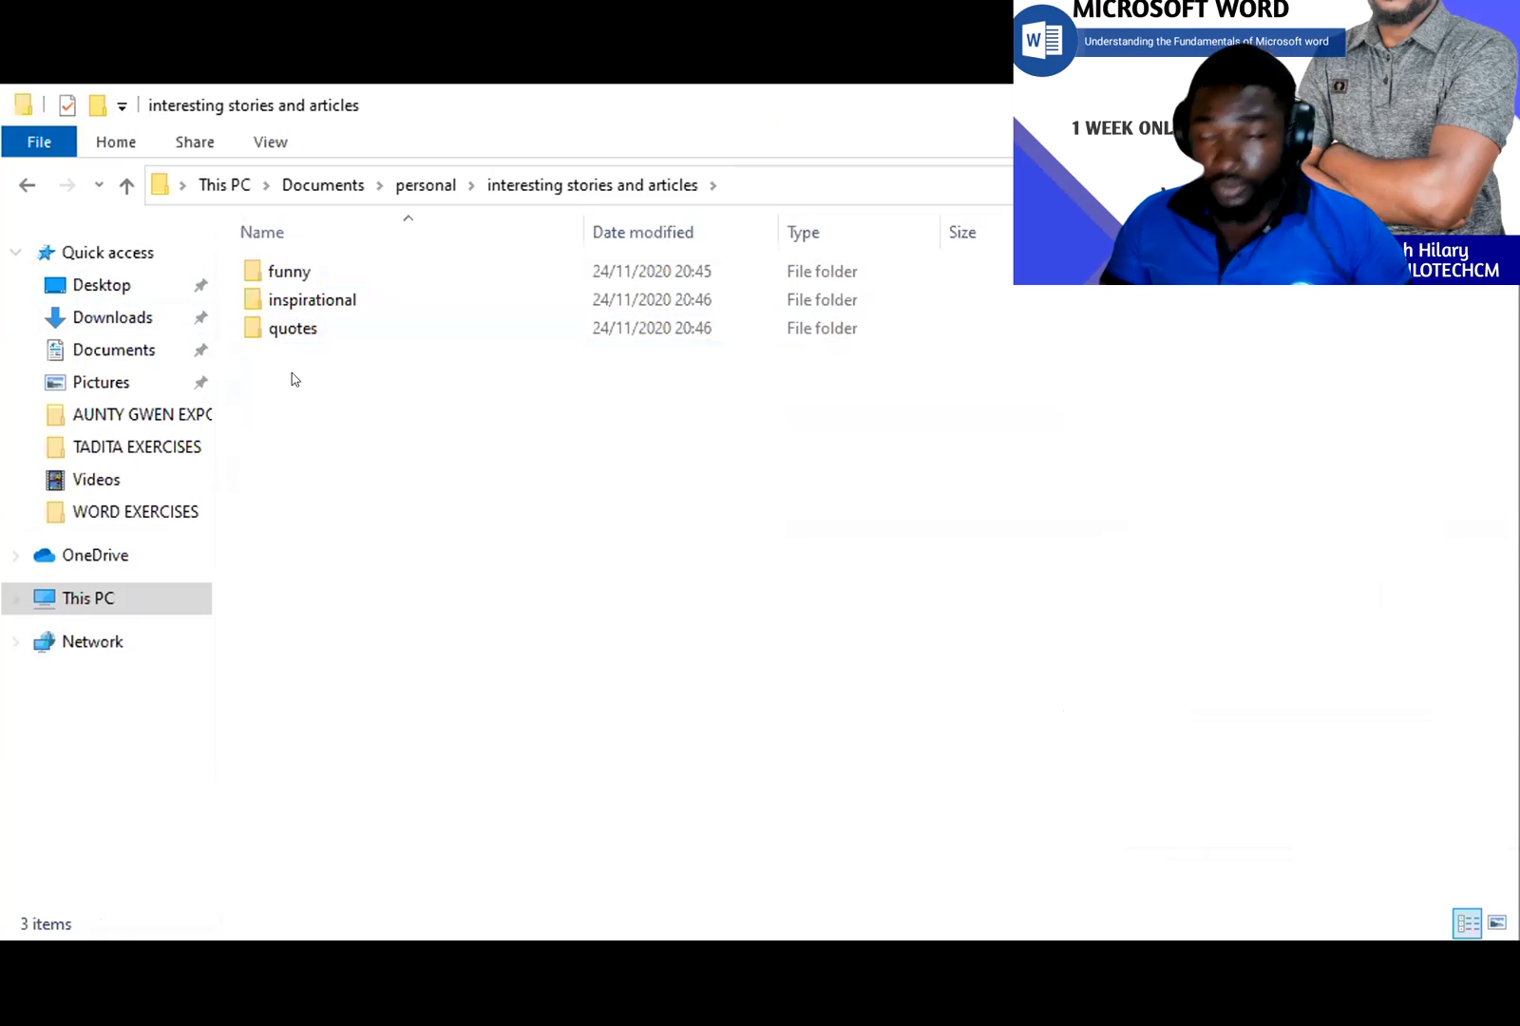
{"action": "left_click", "coordinate": [127, 185]}
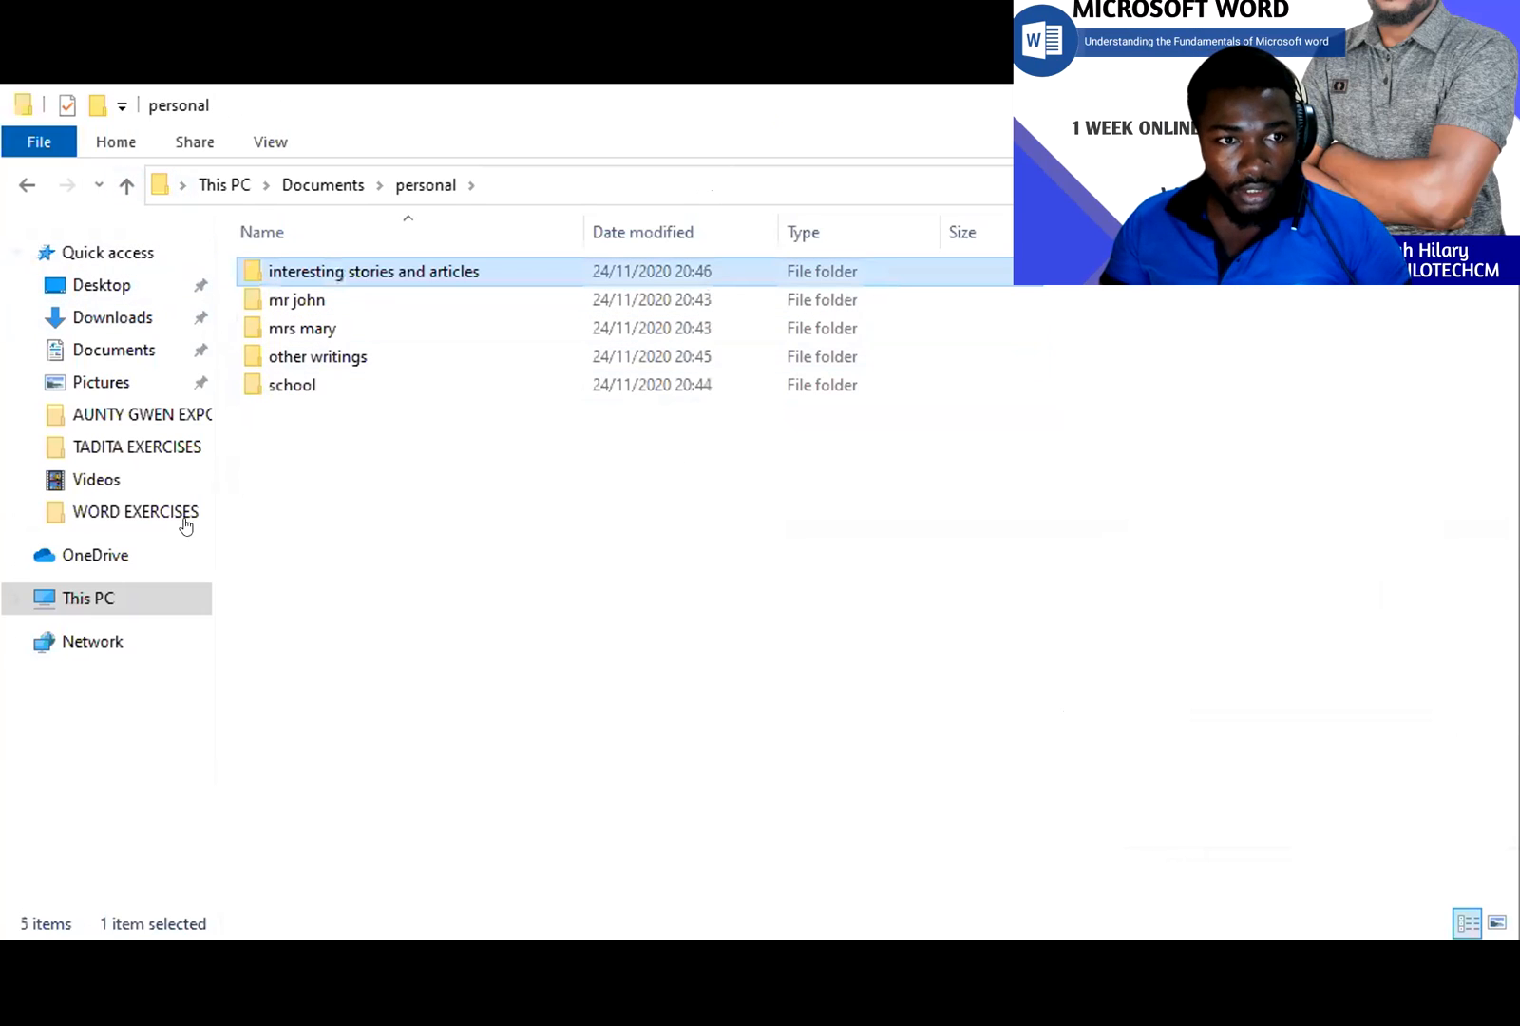
- Go up to Documents and create a folder named 'business'
{"action": "left_click", "coordinate": [127, 184]}
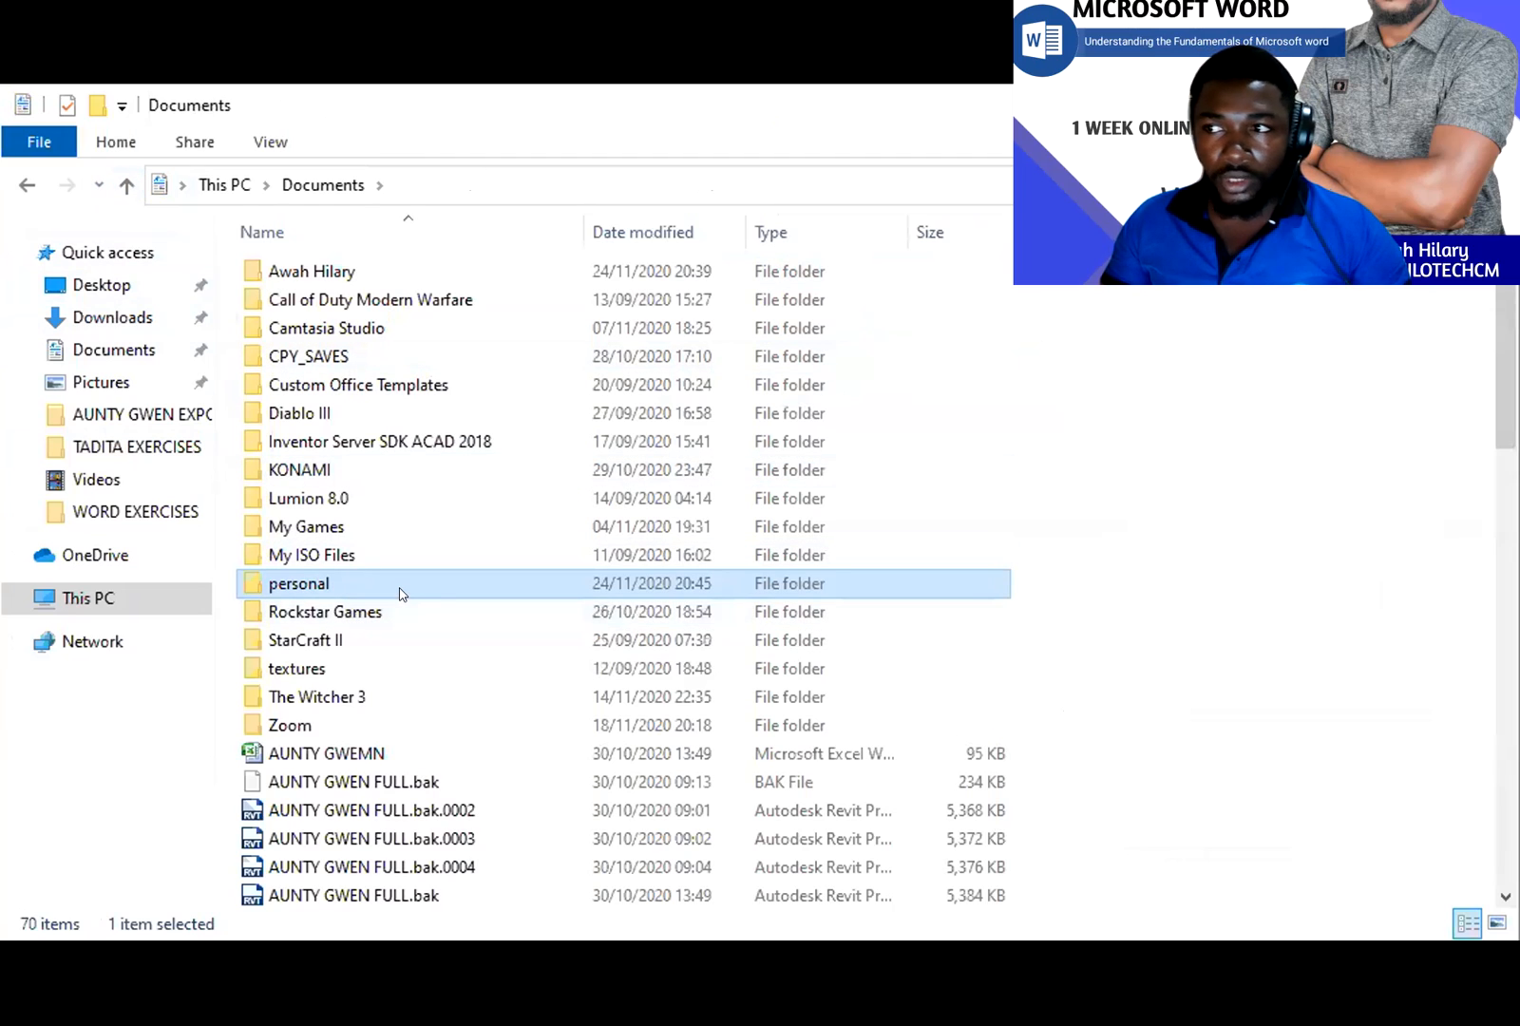
{"action": "right_click", "coordinate": [1240, 525]}
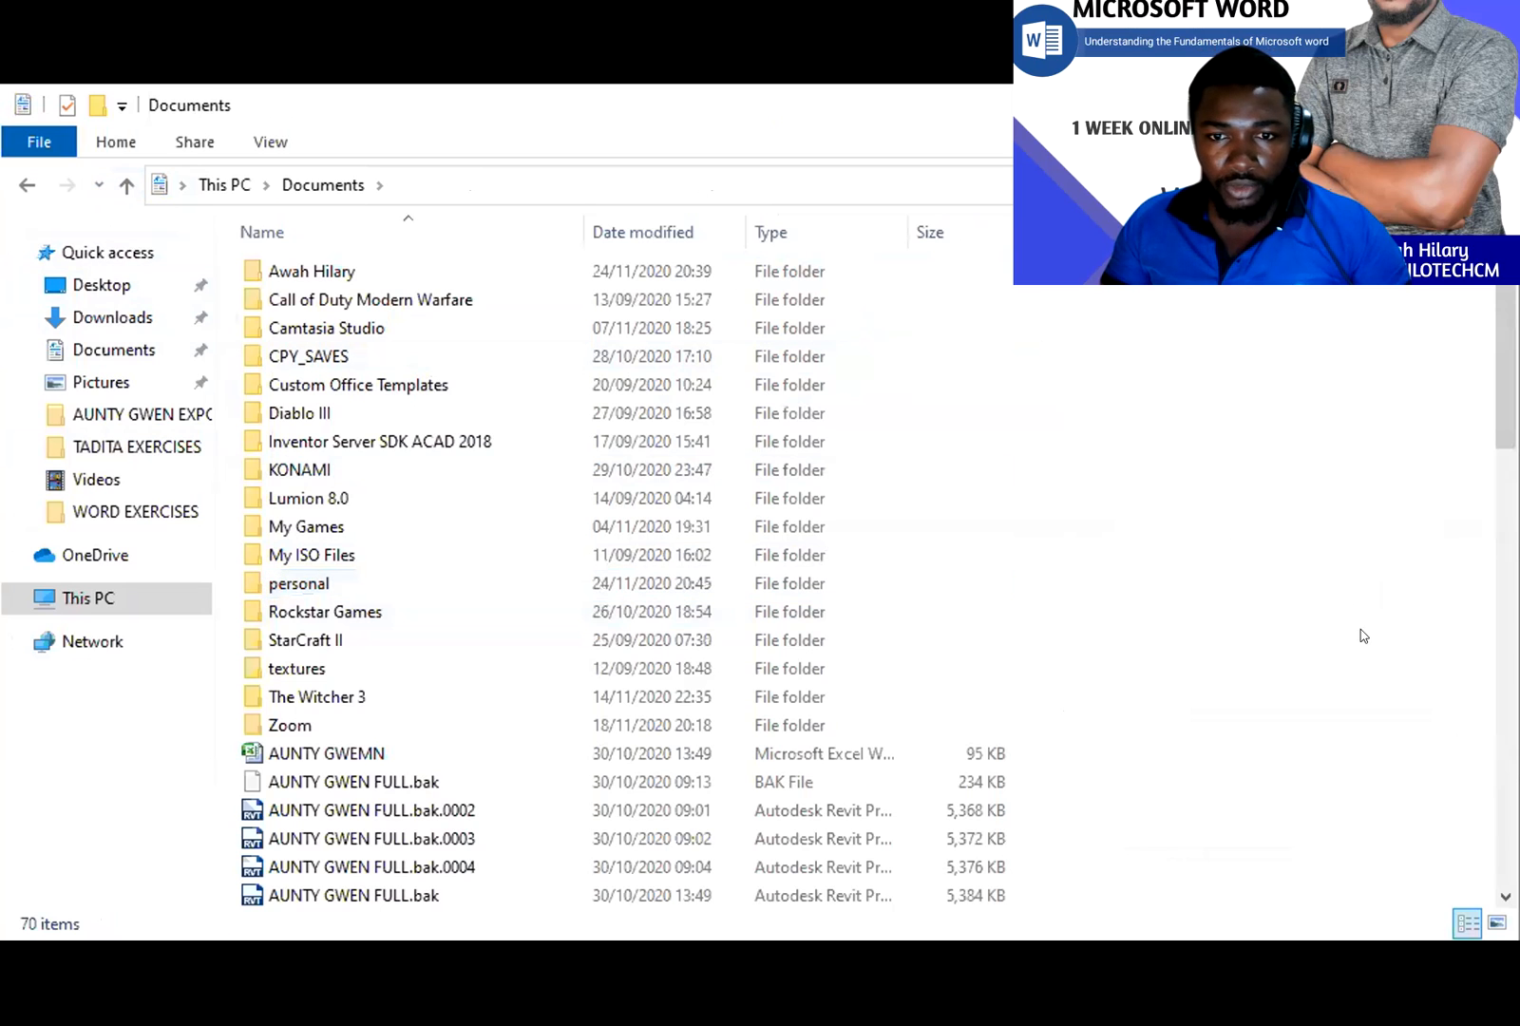
{"action": "mouse_move", "coordinate": [1432, 860]}
{"action": "left_click", "coordinate": [1253, 690]}
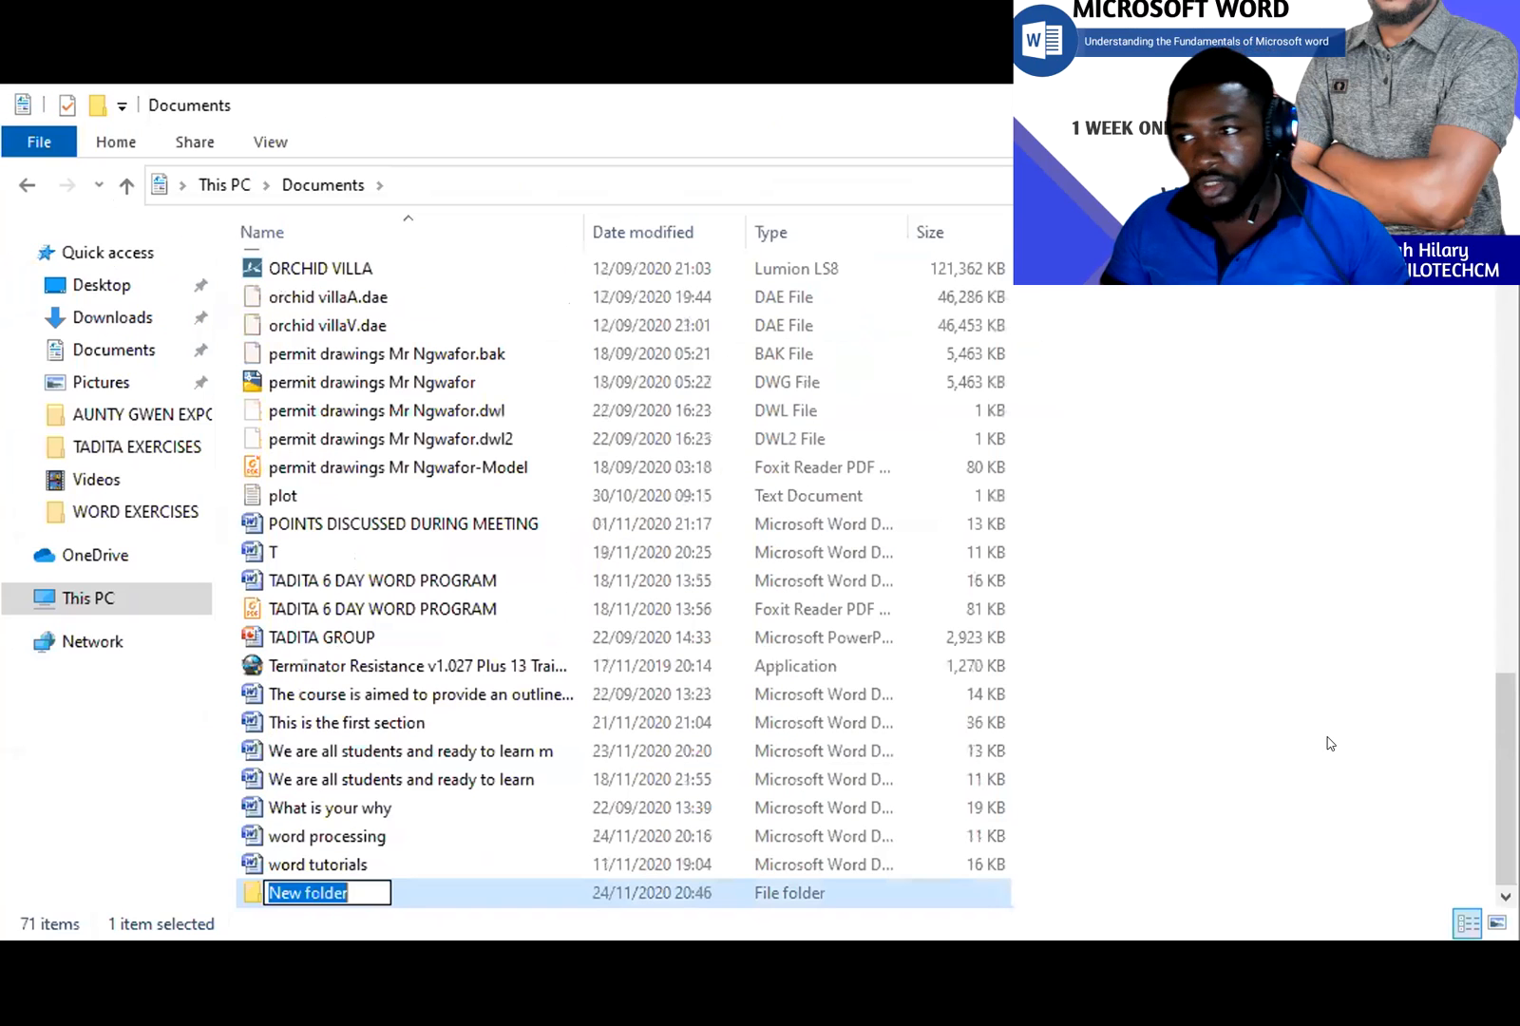
{"action": "type", "text": "bu"}
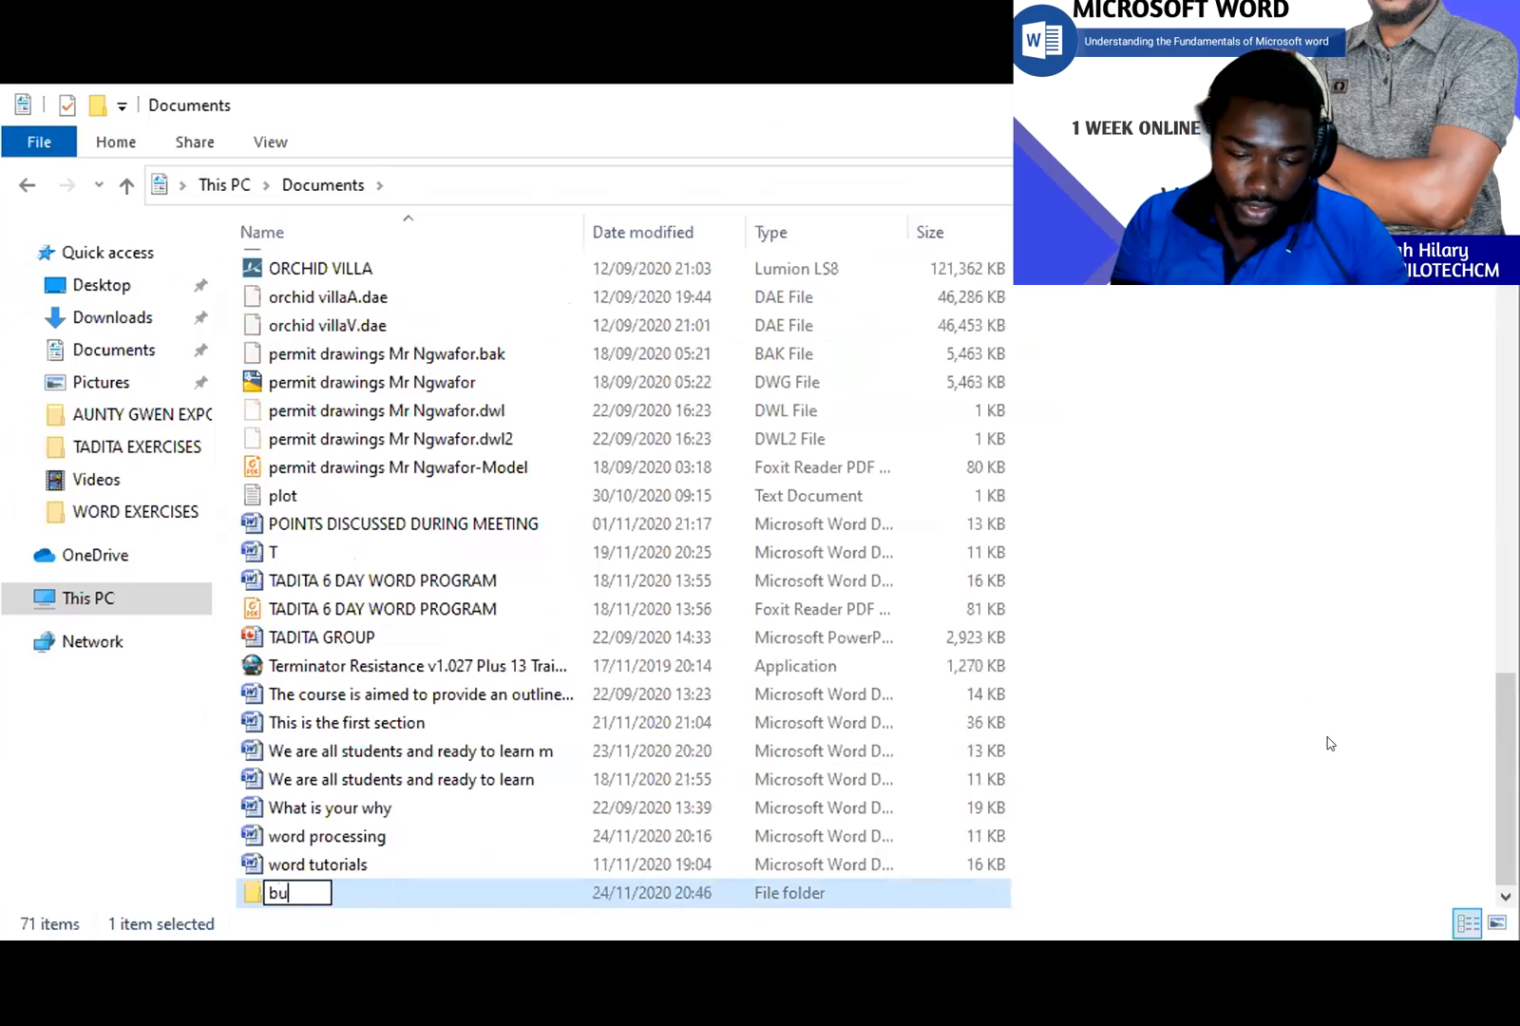
{"action": "type", "text": "siness"}
{"action": "key", "text": "Return"}
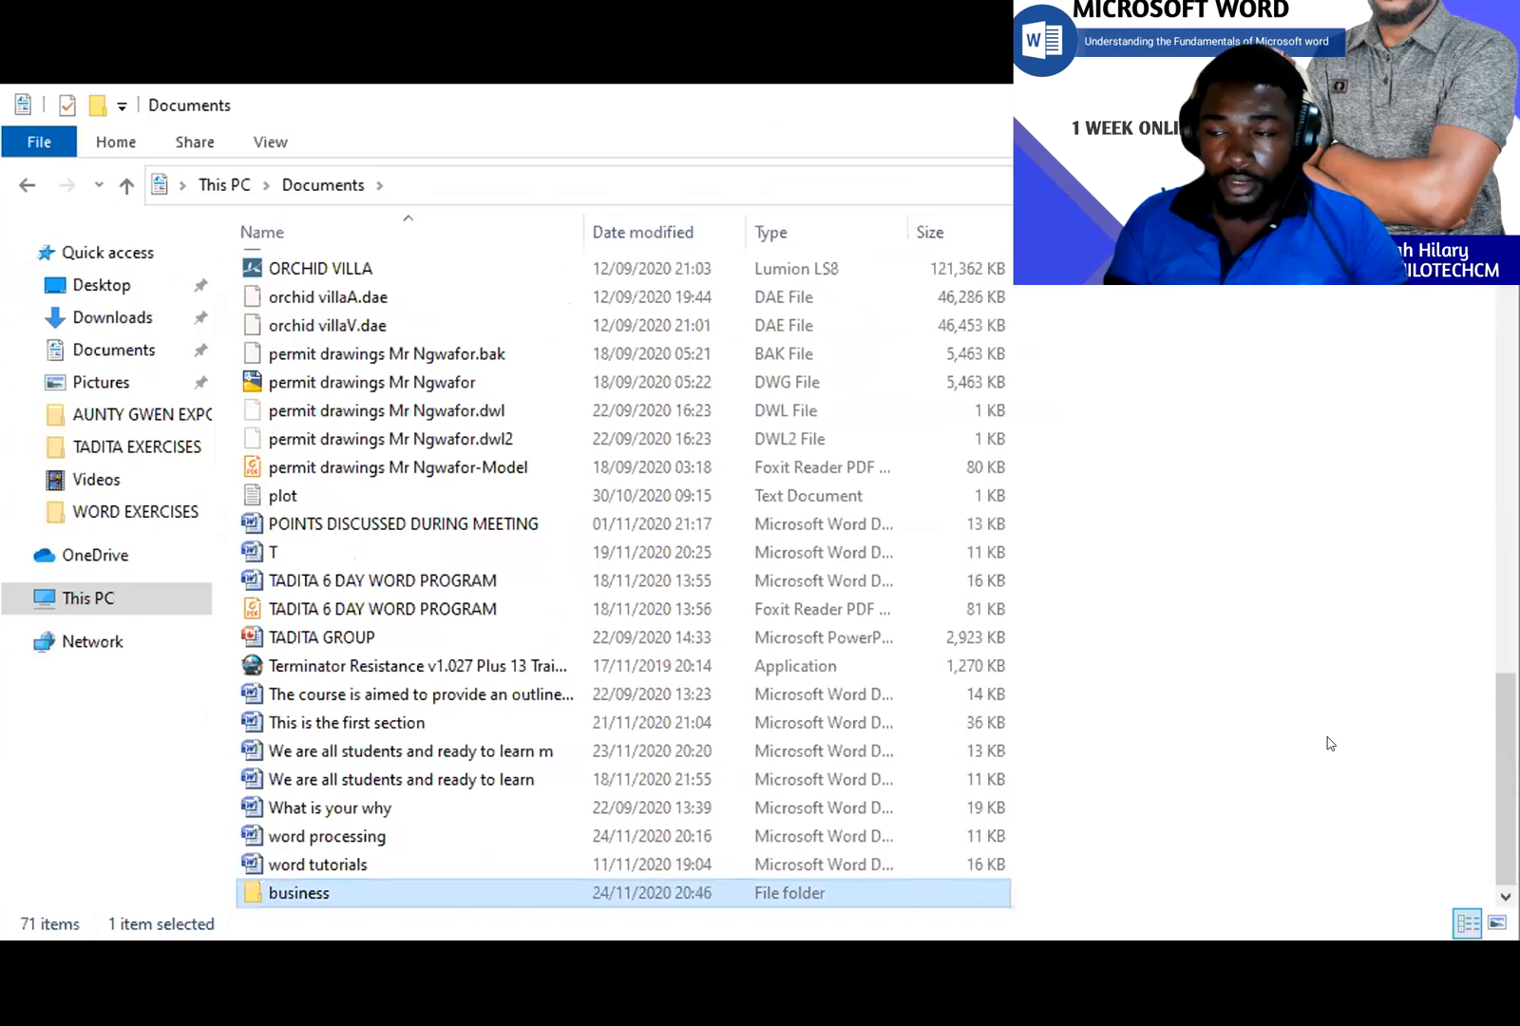
{"action": "left_click", "coordinate": [1329, 734]}
- Add folders named 'church' and 'family' to Documents
{"action": "right_click", "coordinate": [1344, 622]}
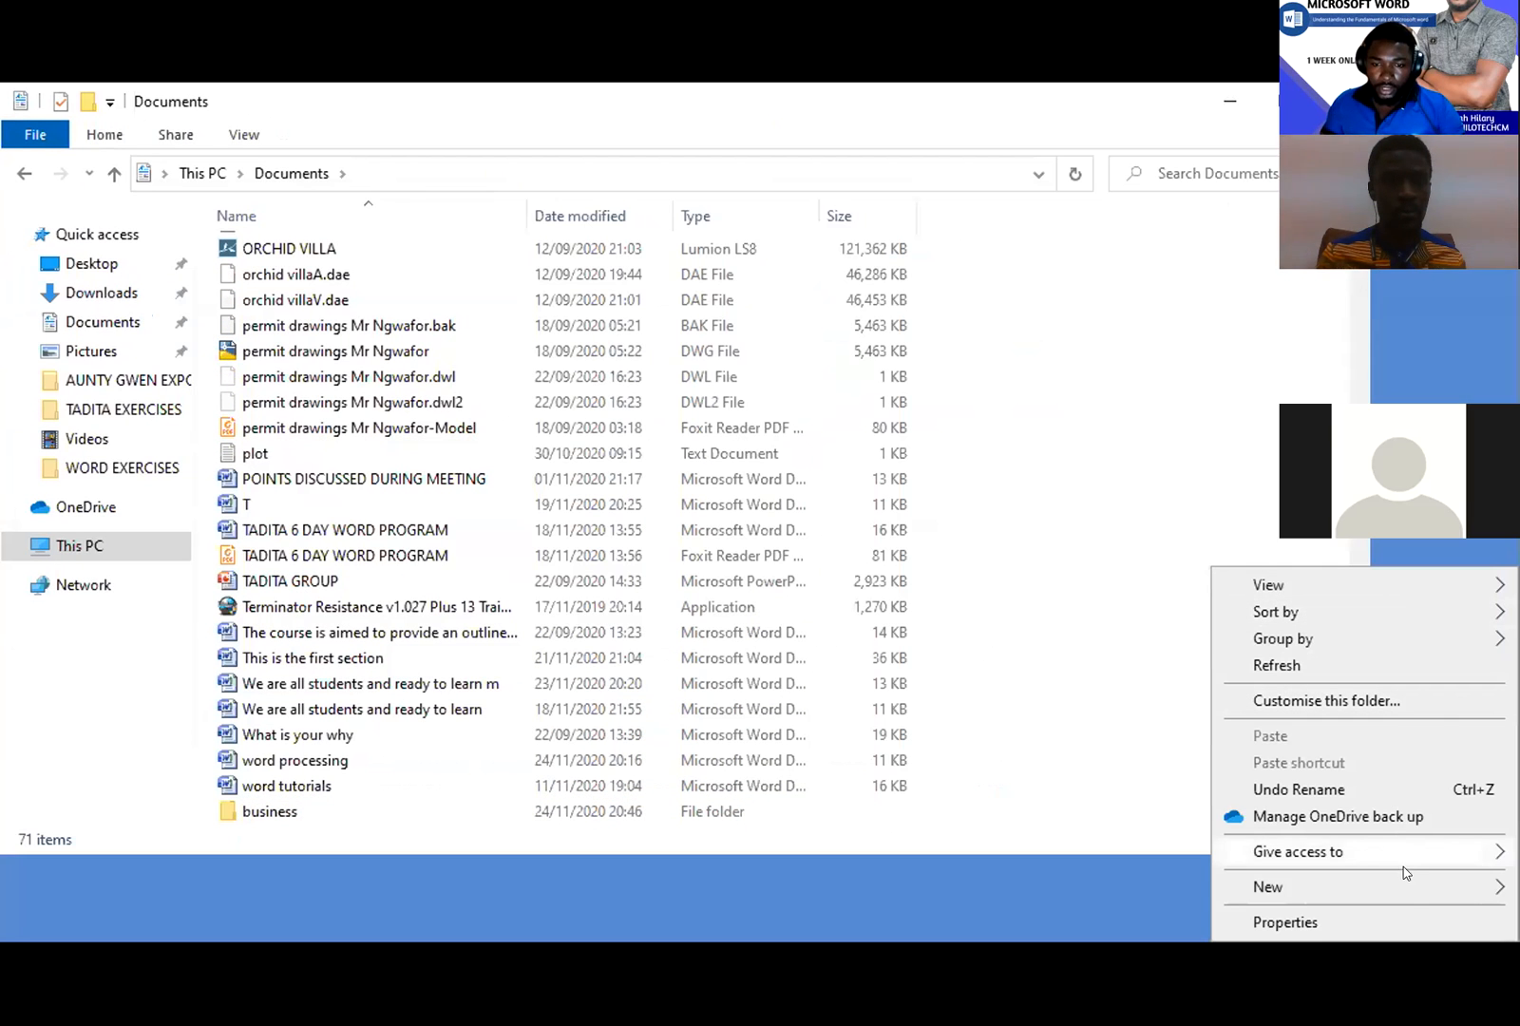
{"action": "mouse_move", "coordinate": [1424, 888]}
{"action": "left_click", "coordinate": [1264, 718]}
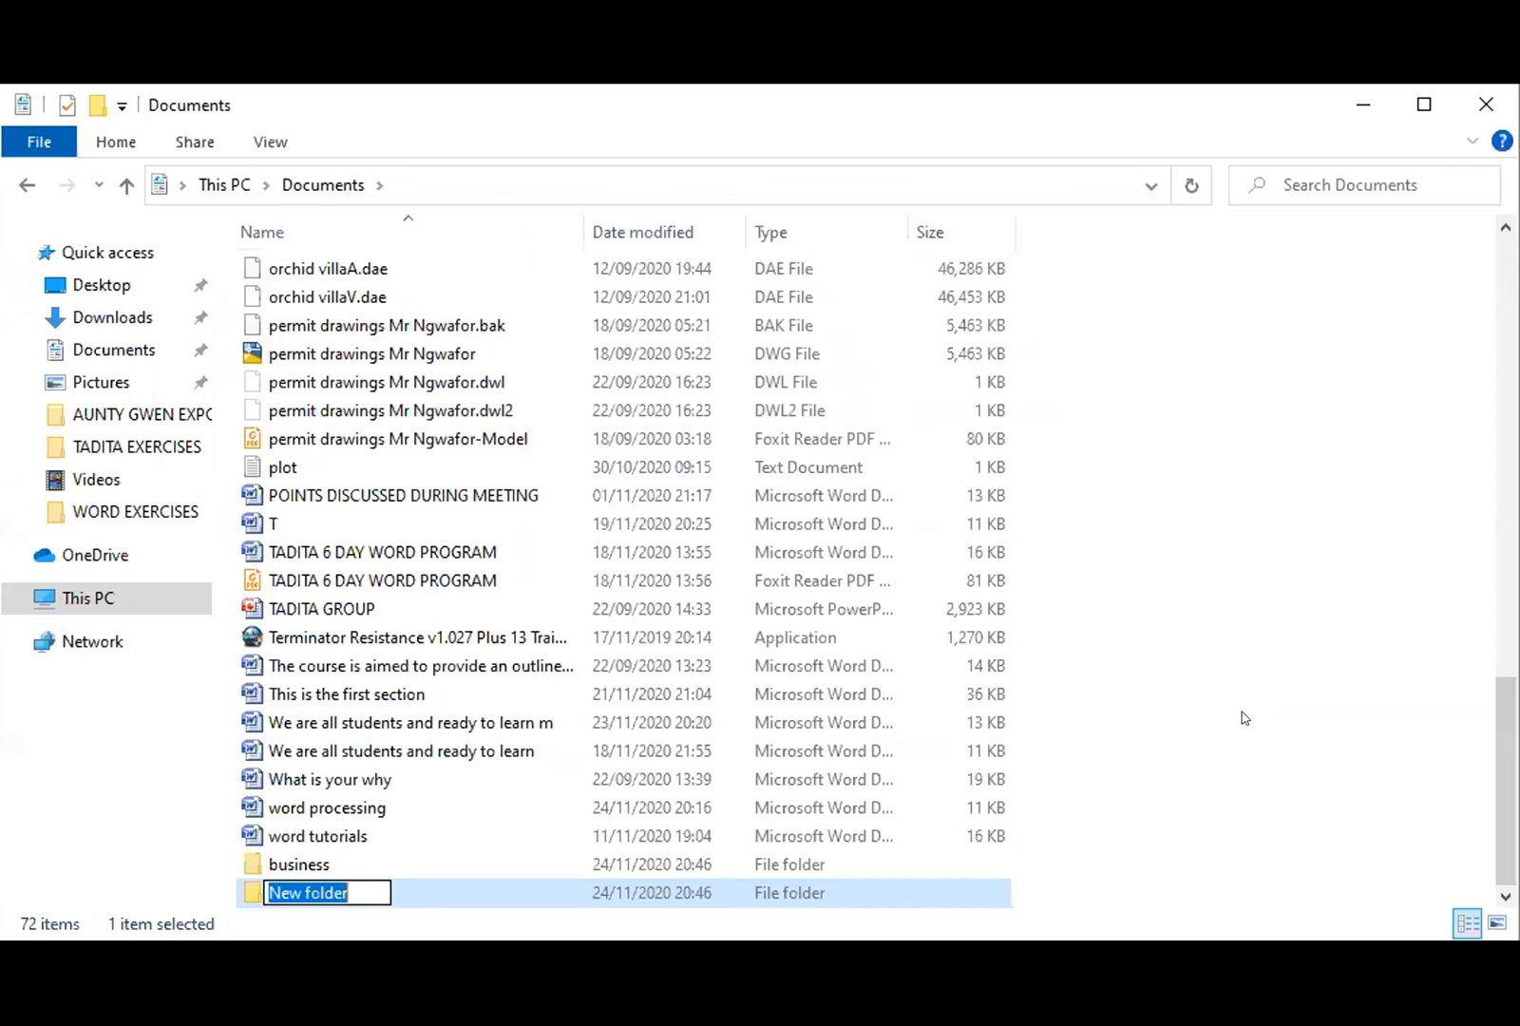
{"action": "type", "text": "church"}
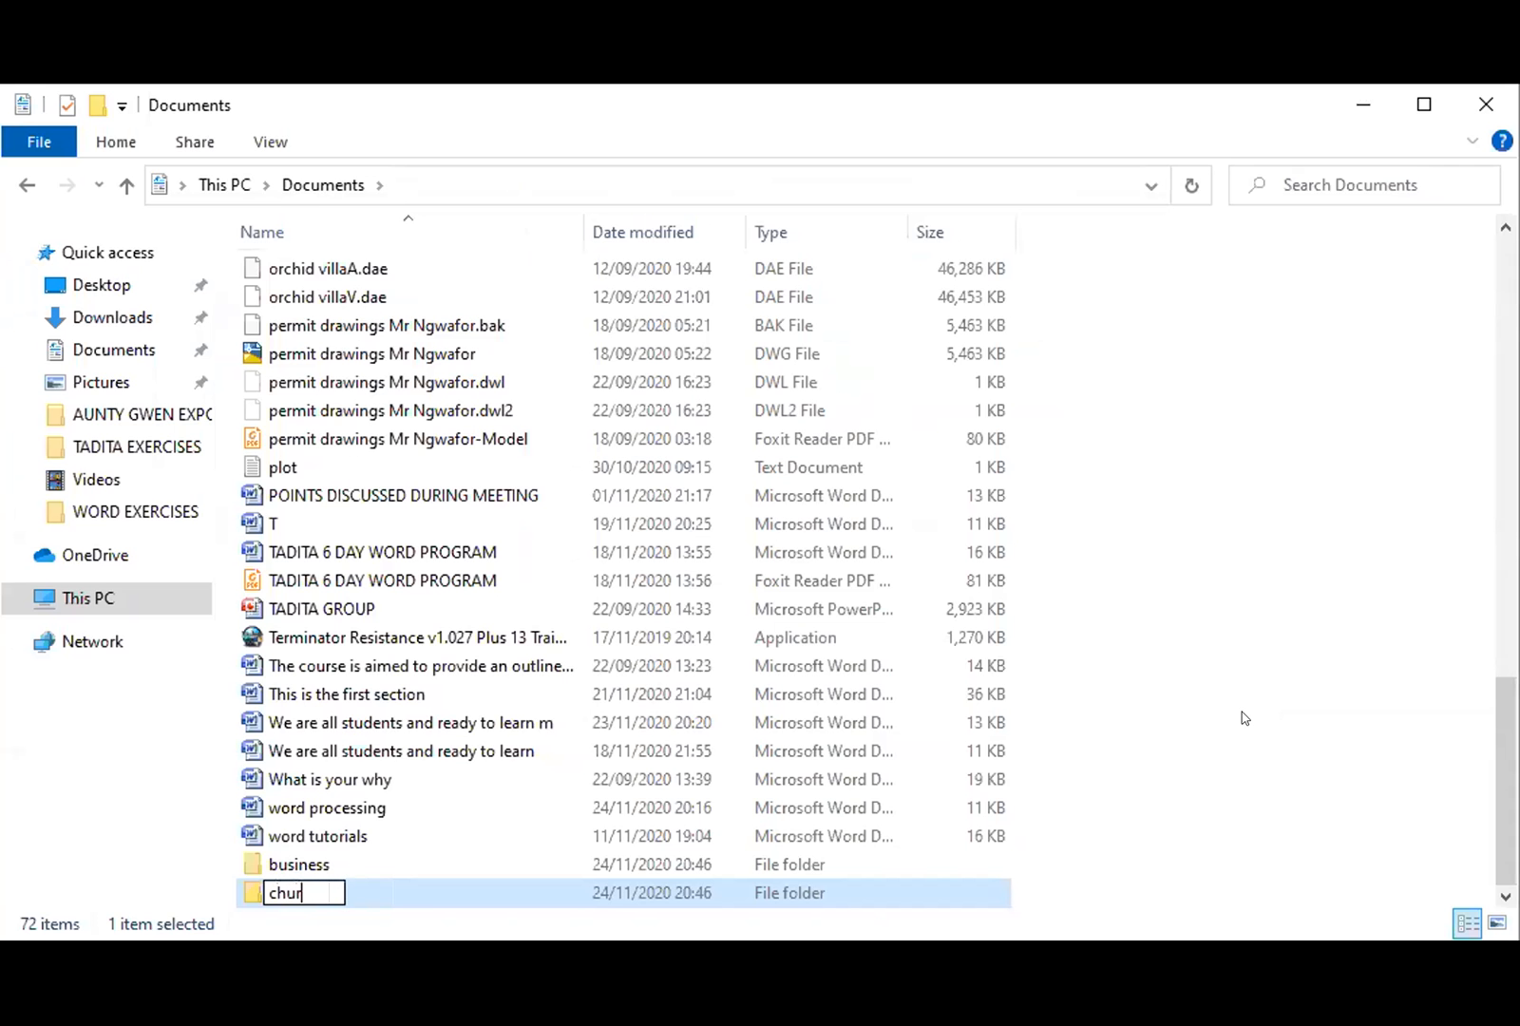
{"action": "left_click", "coordinate": [1329, 553]}
{"action": "right_click", "coordinate": [1252, 489]}
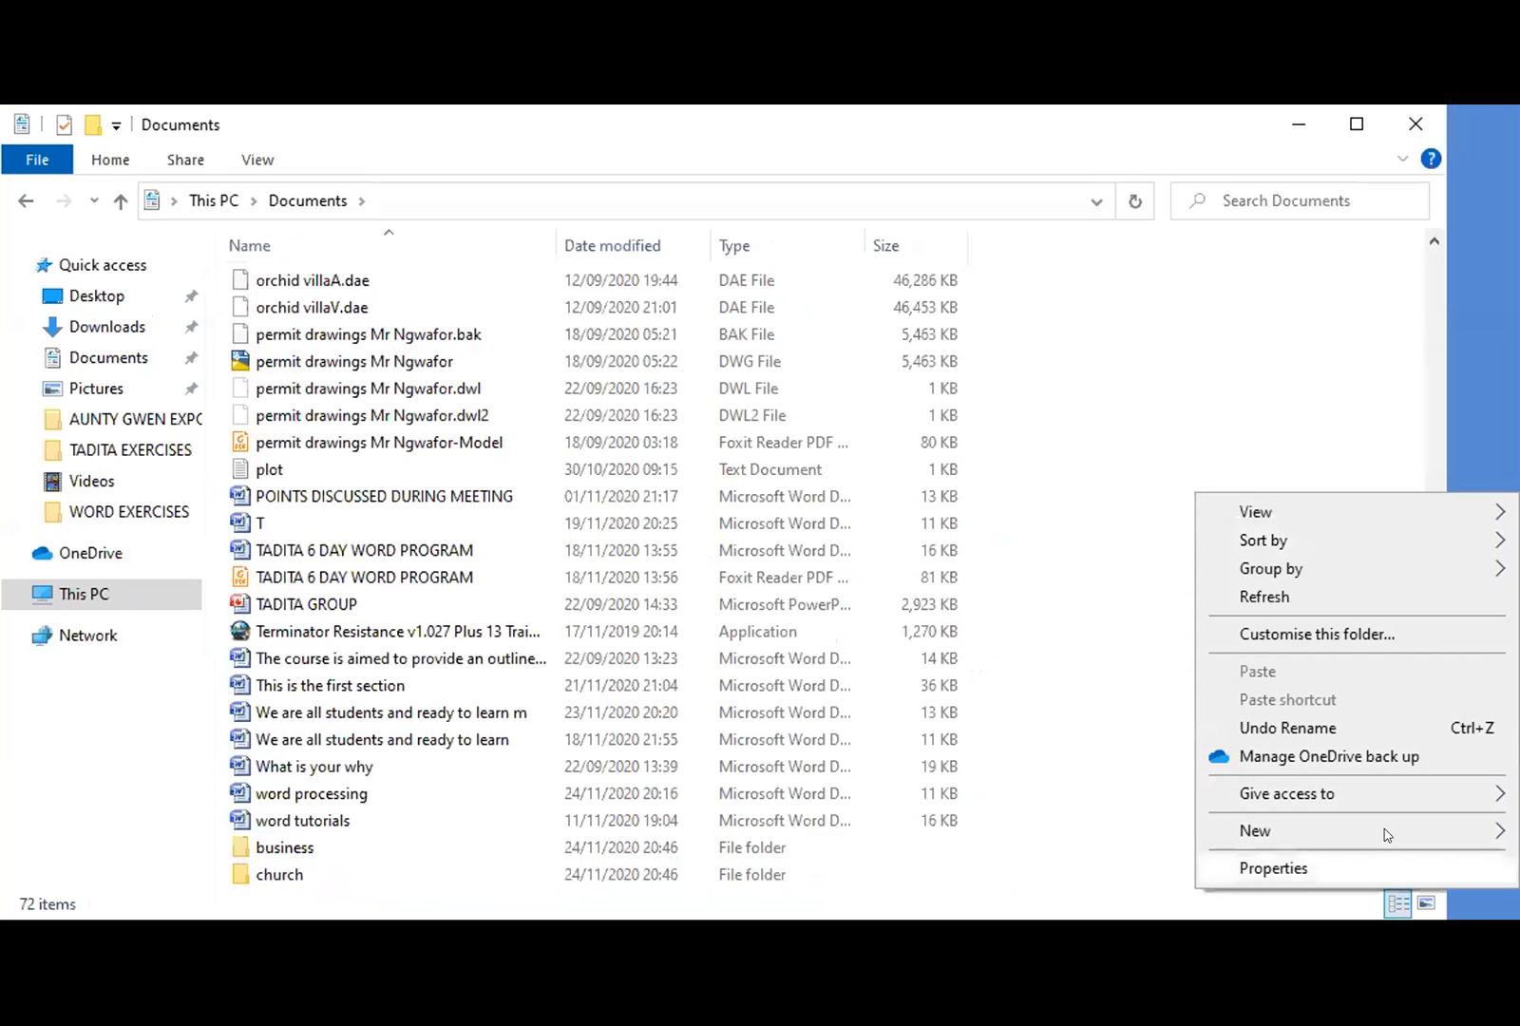
{"action": "mouse_move", "coordinate": [1389, 834]}
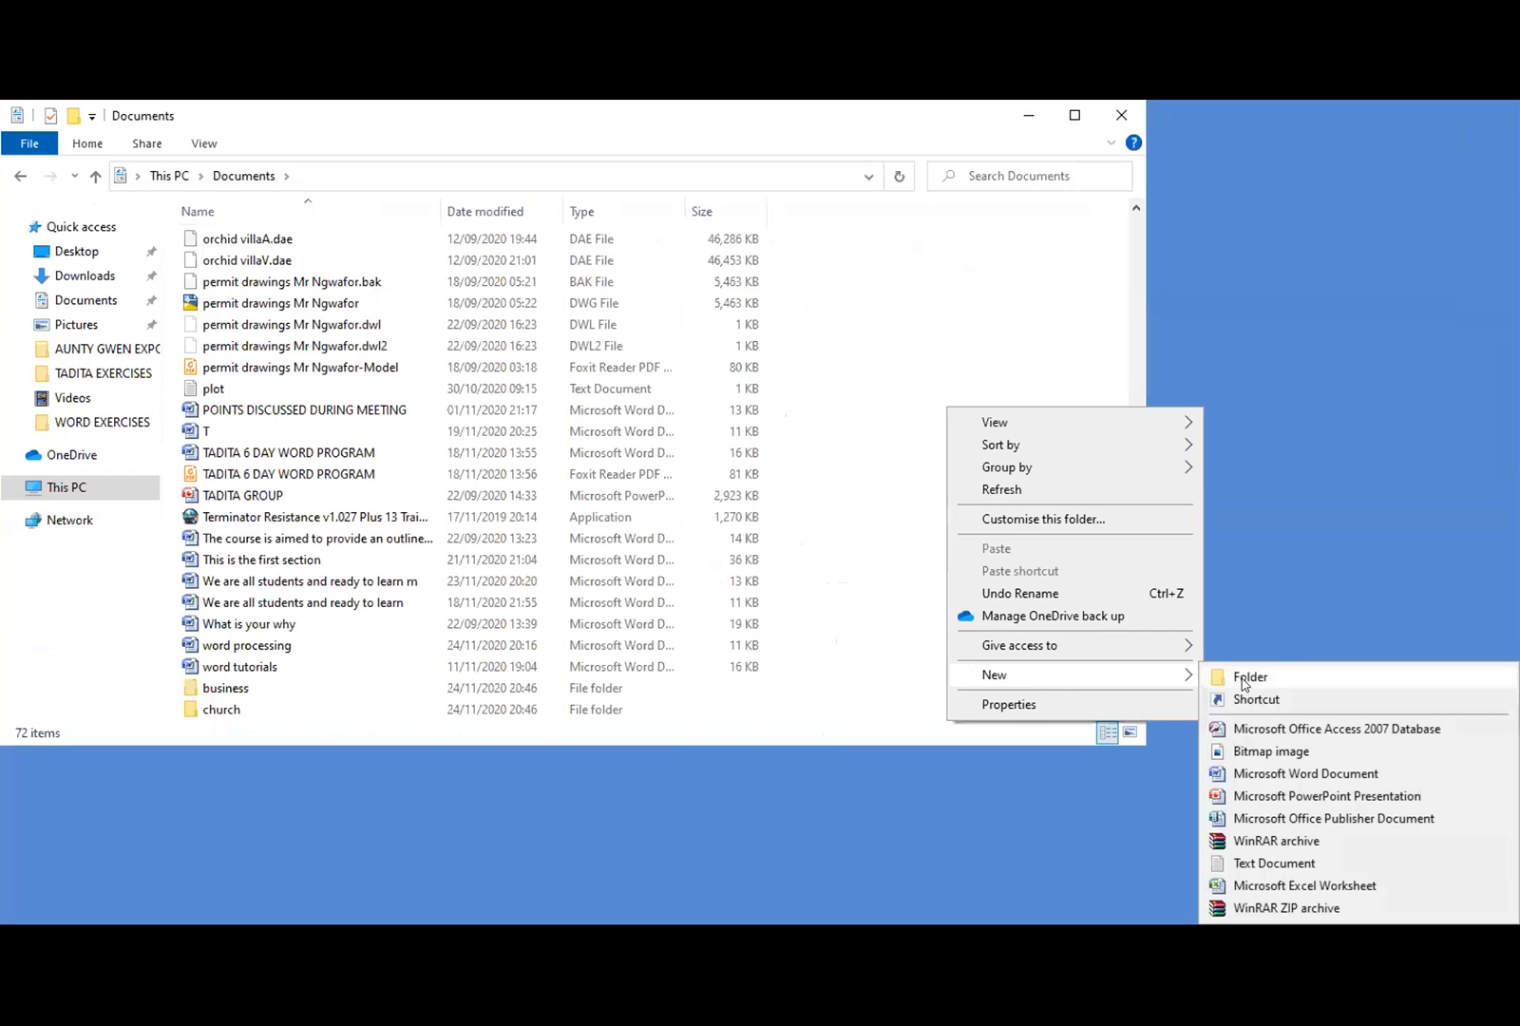
{"action": "left_click", "coordinate": [1246, 677]}
{"action": "type", "text": "family"}
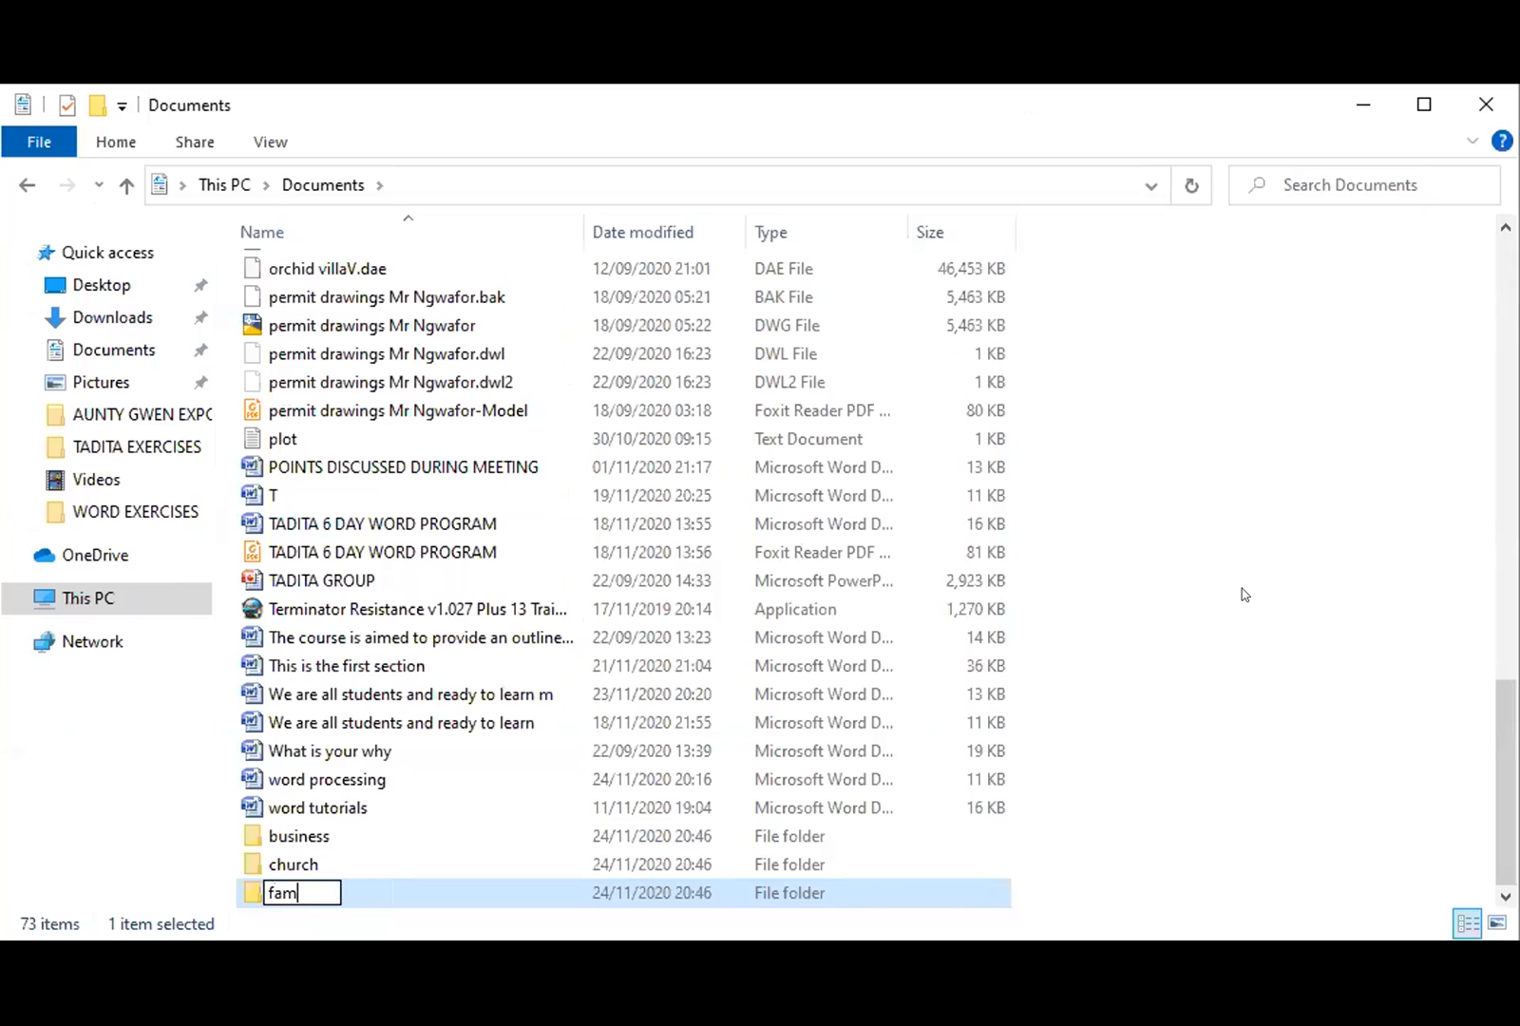
{"action": "key", "text": "Return"}
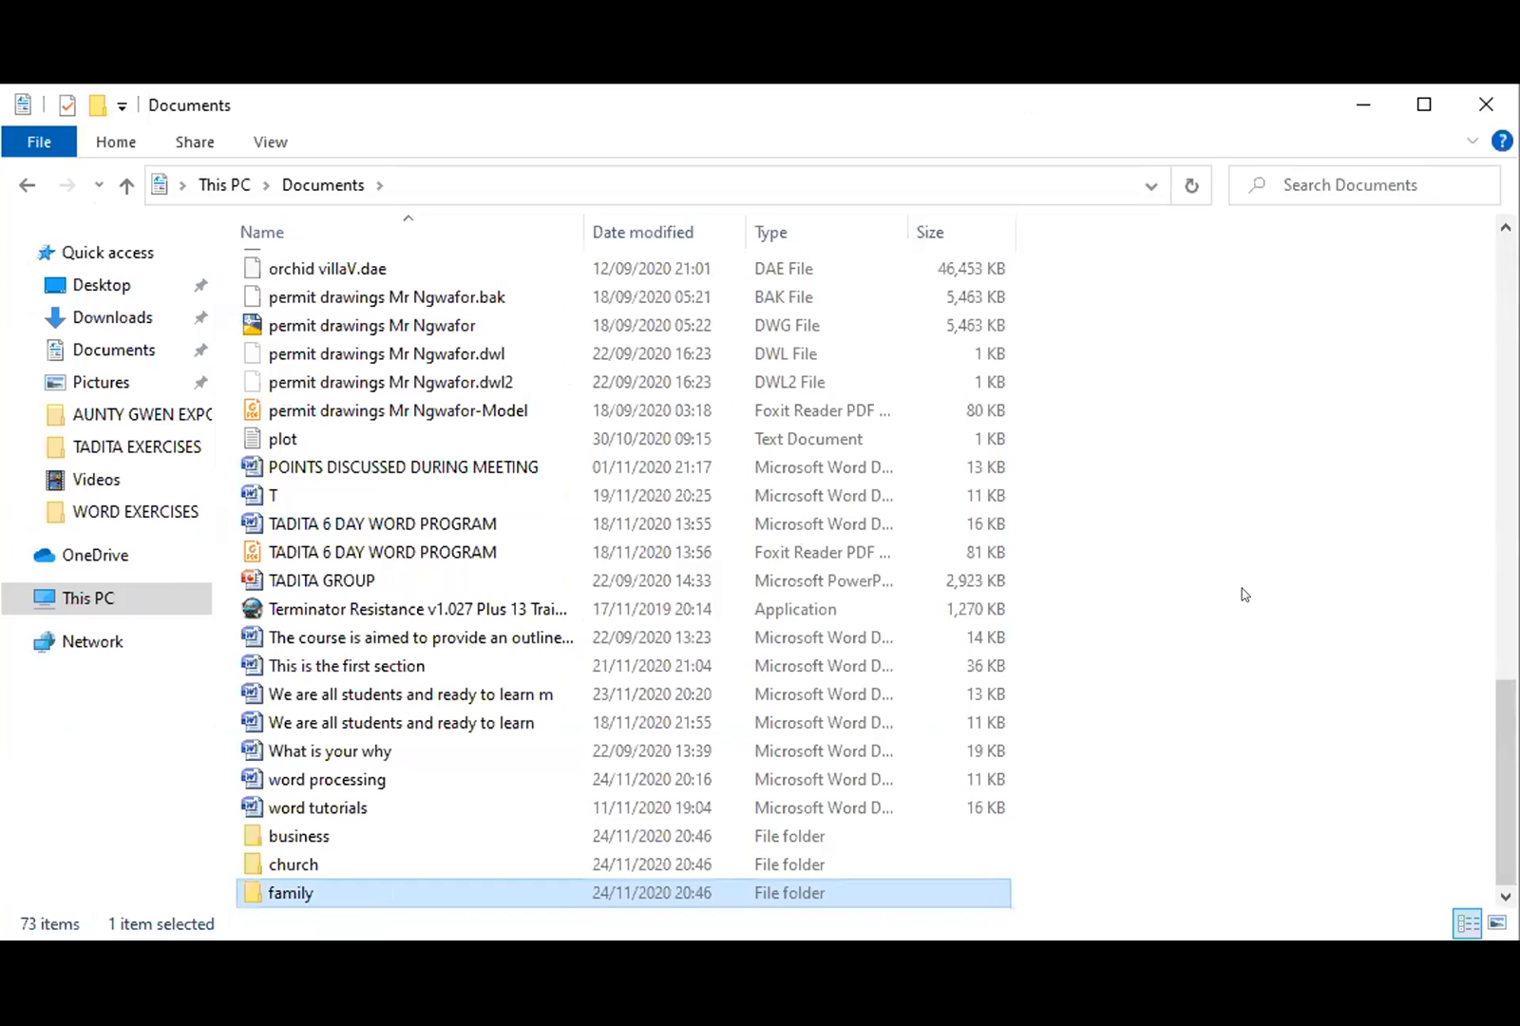
{"action": "left_click", "coordinate": [1244, 594]}
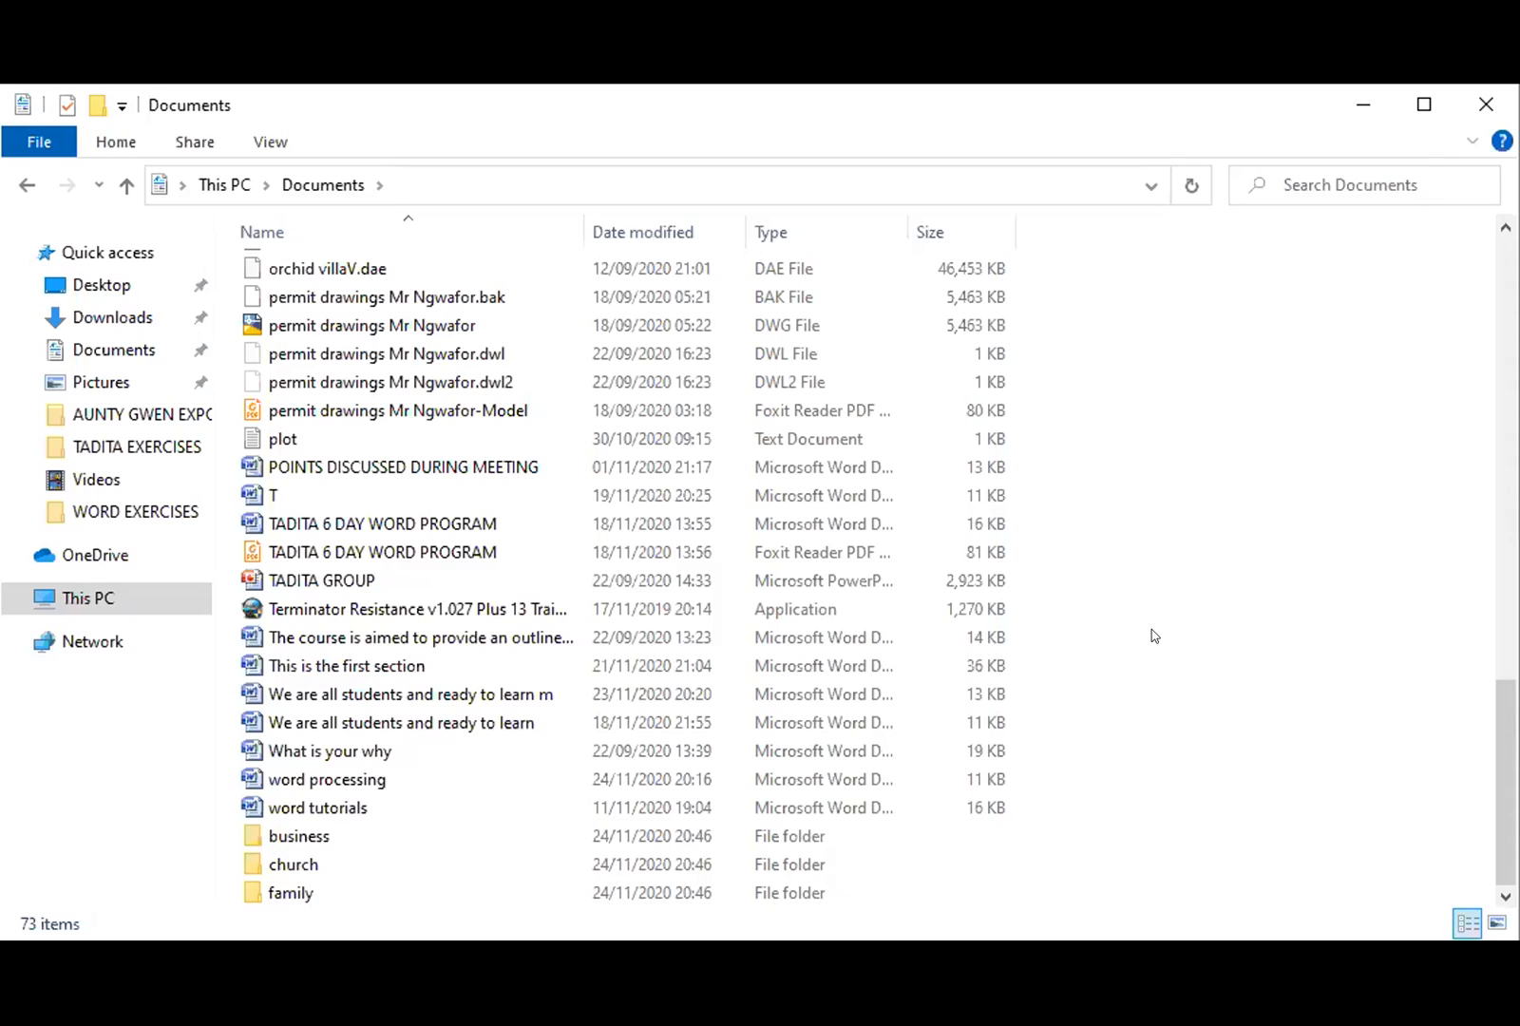
{"action": "scroll", "coordinate": [672, 630], "scroll_direction": "up", "scroll_amount": 4}
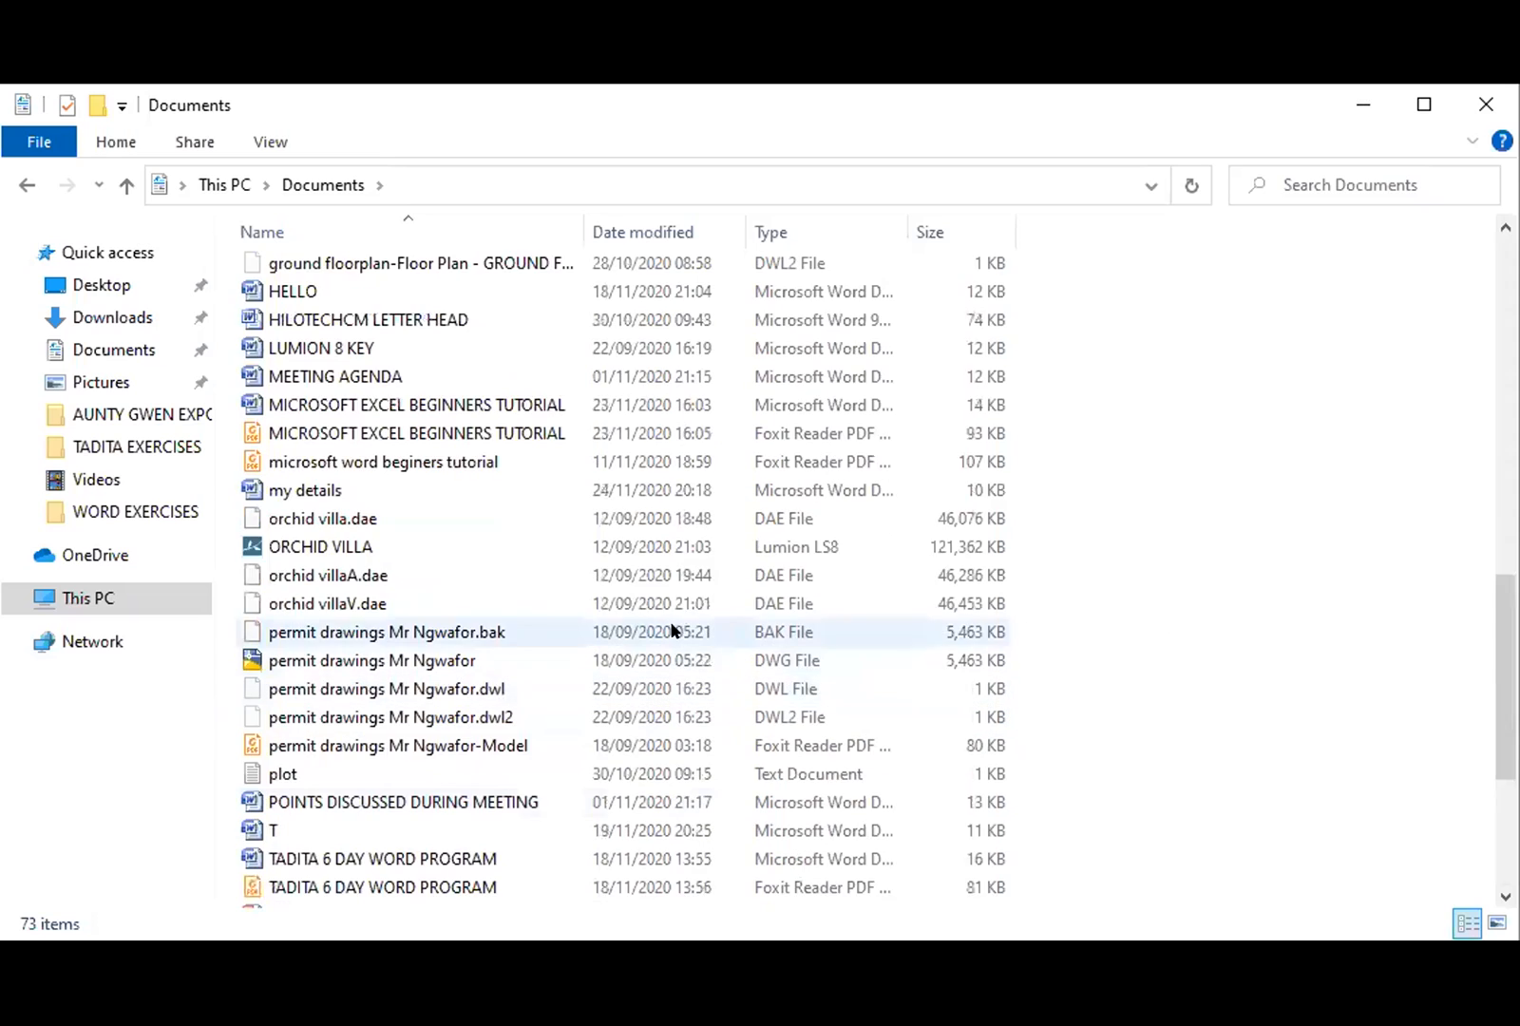
{"action": "scroll", "coordinate": [672, 630], "scroll_direction": "up", "scroll_amount": 12}
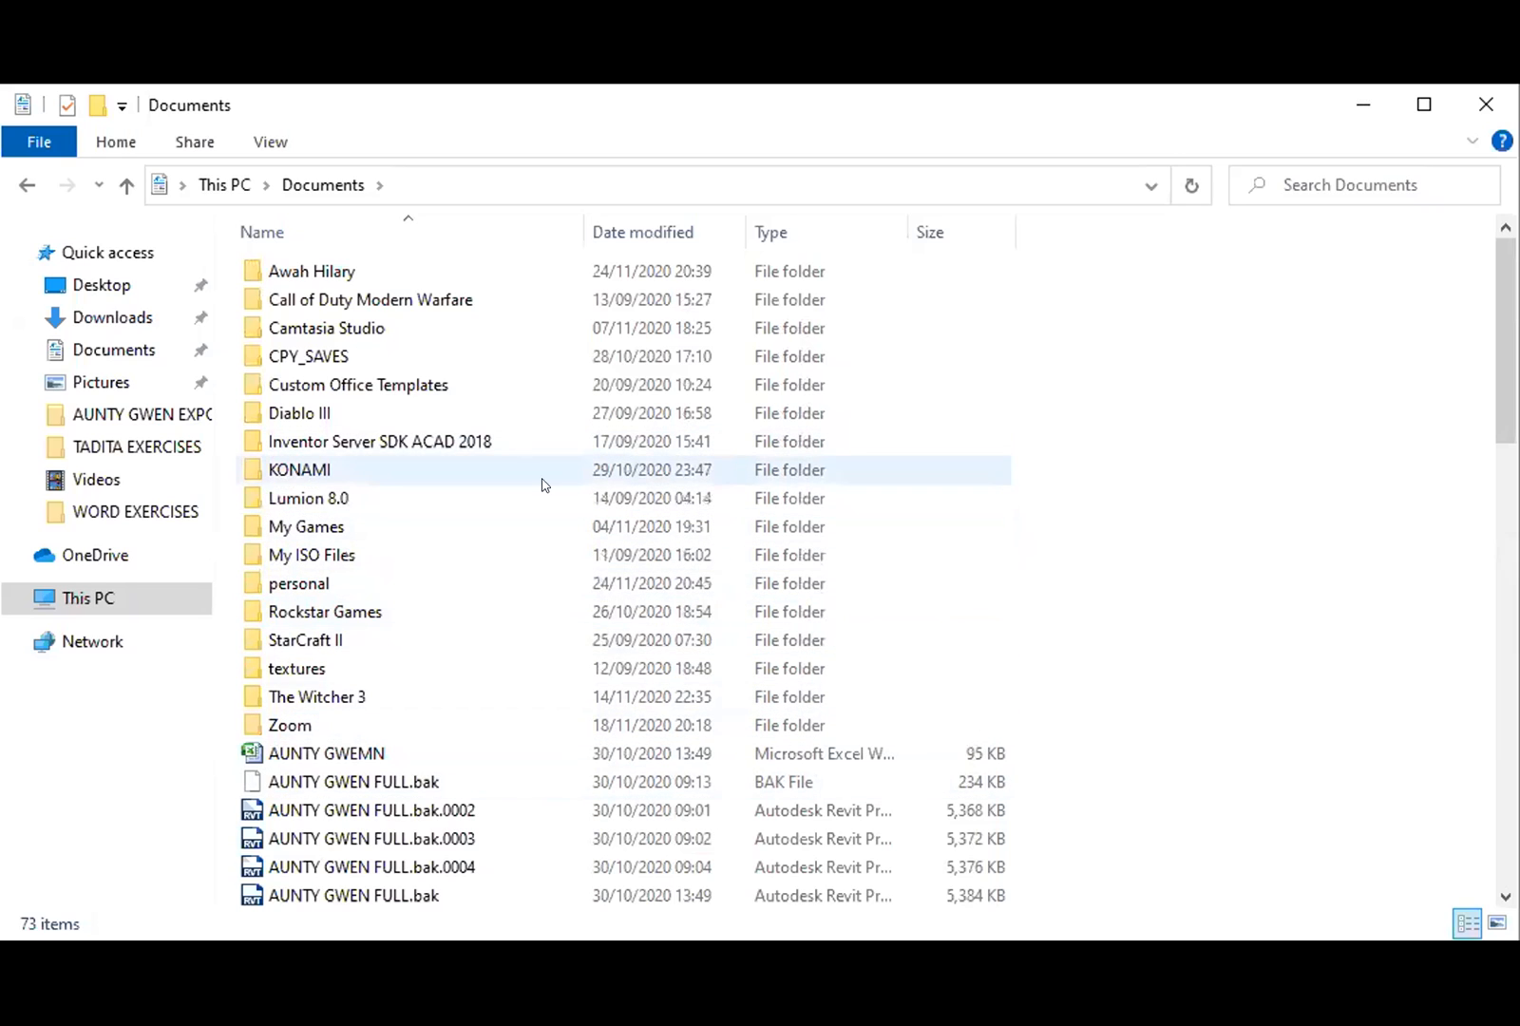
{"action": "mouse_move", "coordinate": [530, 501]}
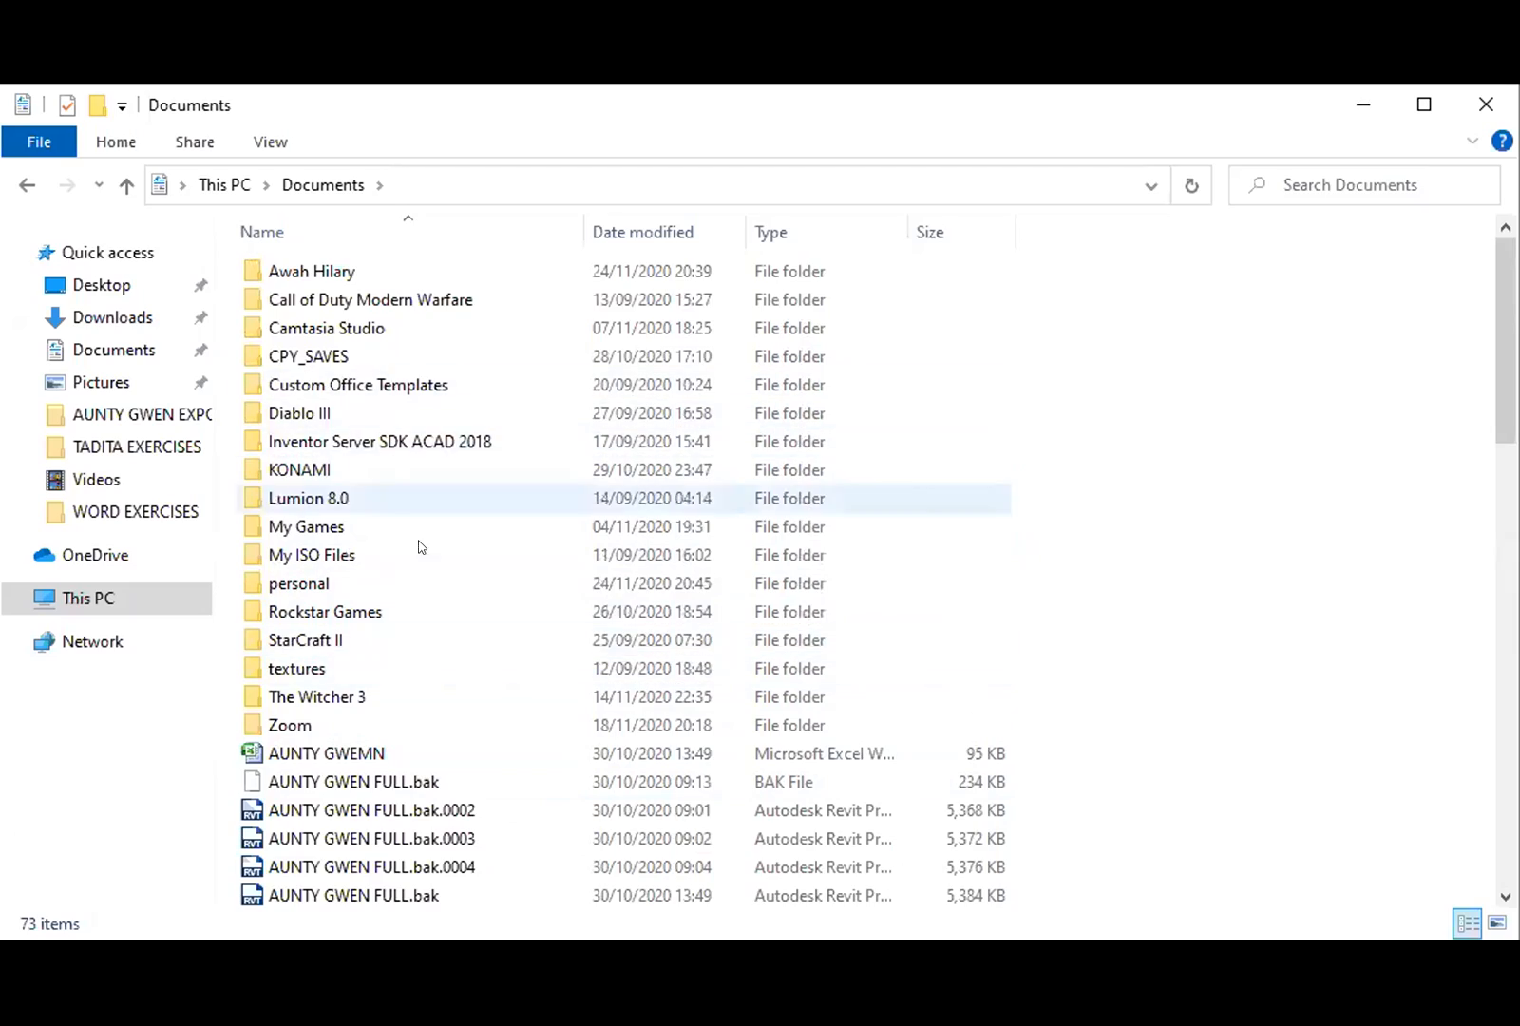
{"action": "scroll", "coordinate": [427, 609], "scroll_direction": "down", "scroll_amount": 17}
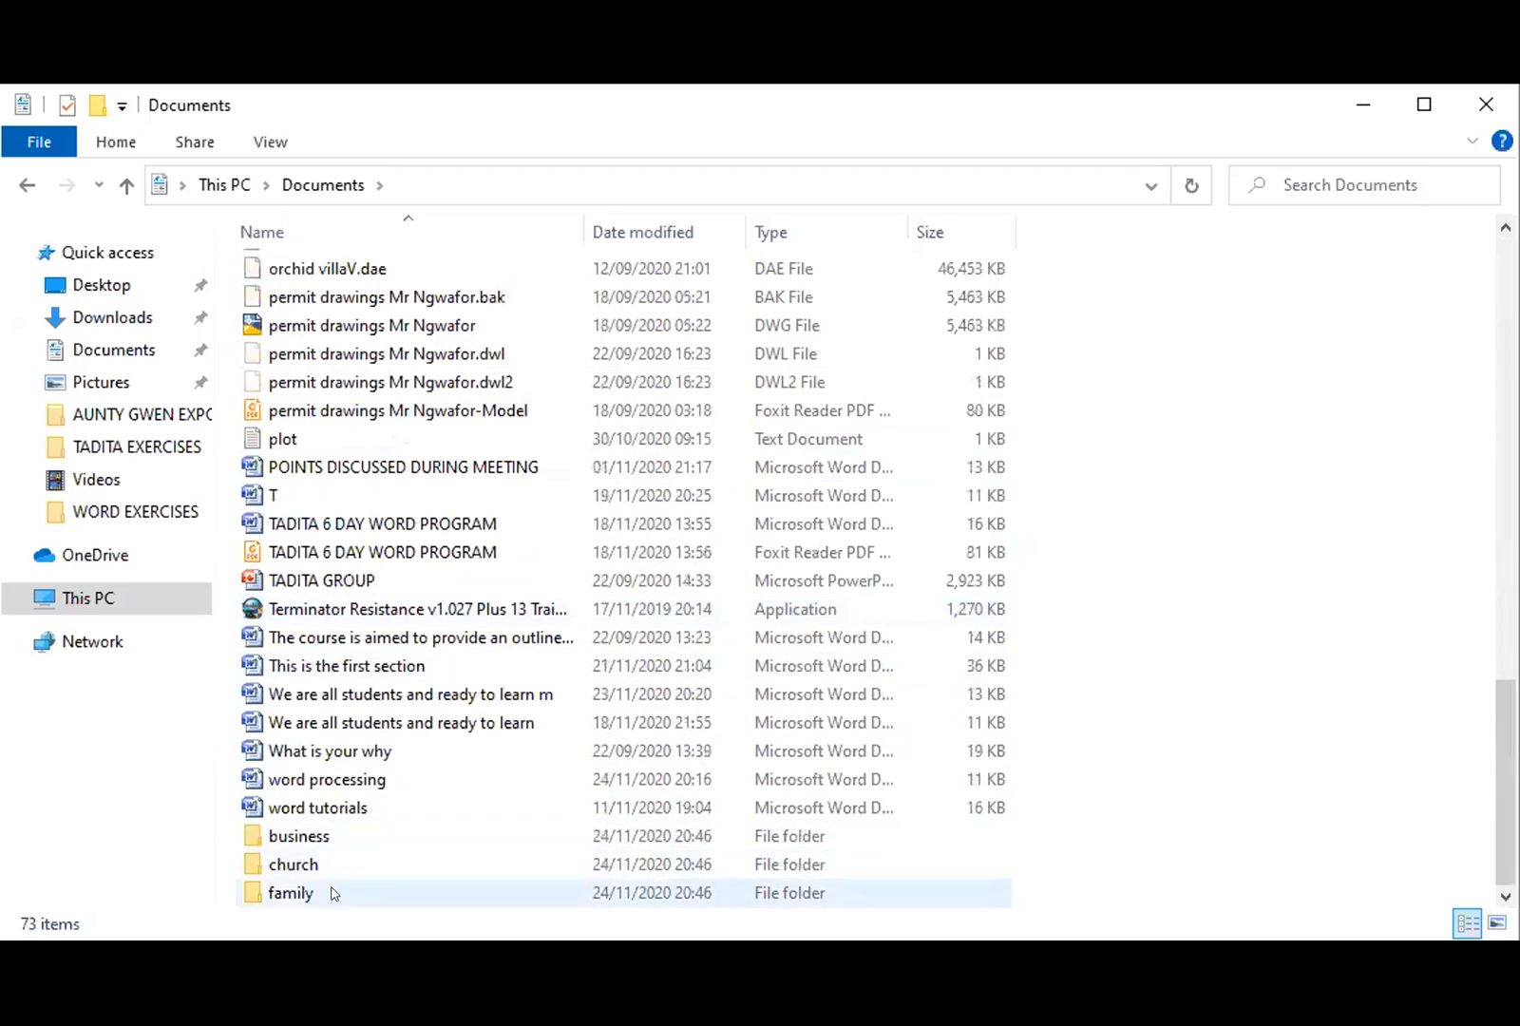
{"action": "scroll", "coordinate": [414, 717], "scroll_direction": "up", "scroll_amount": 16}
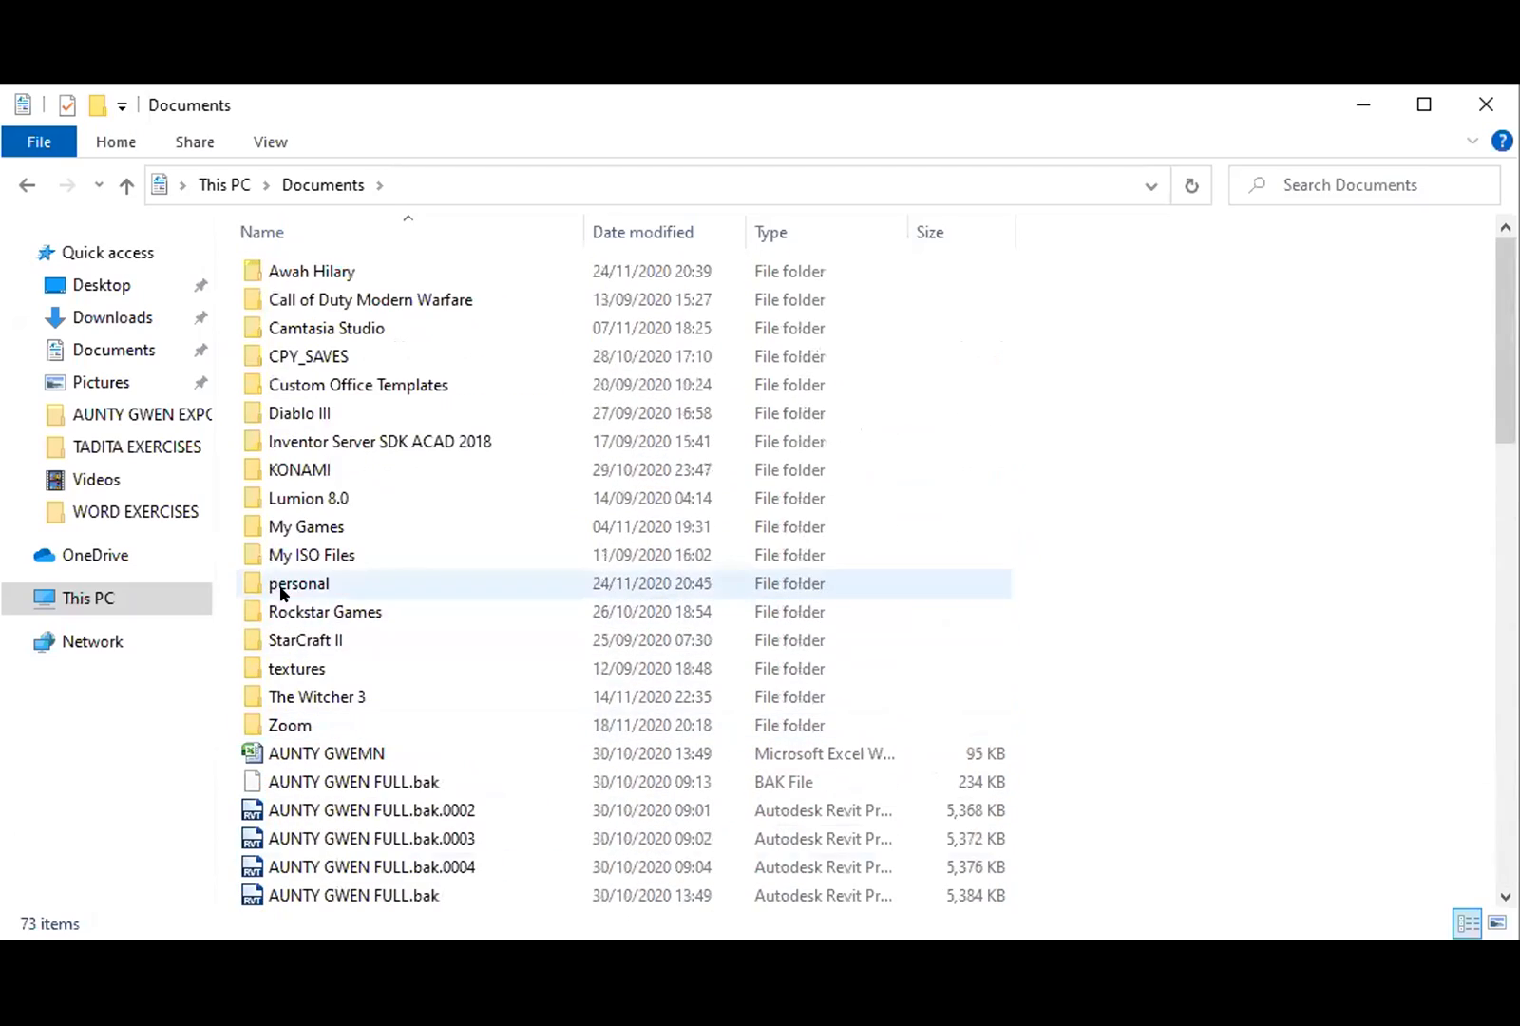
- Navigate into personal > school > 2020-2021 in File Explorer
{"action": "double_click", "coordinate": [281, 589]}
{"action": "double_click", "coordinate": [329, 391]}
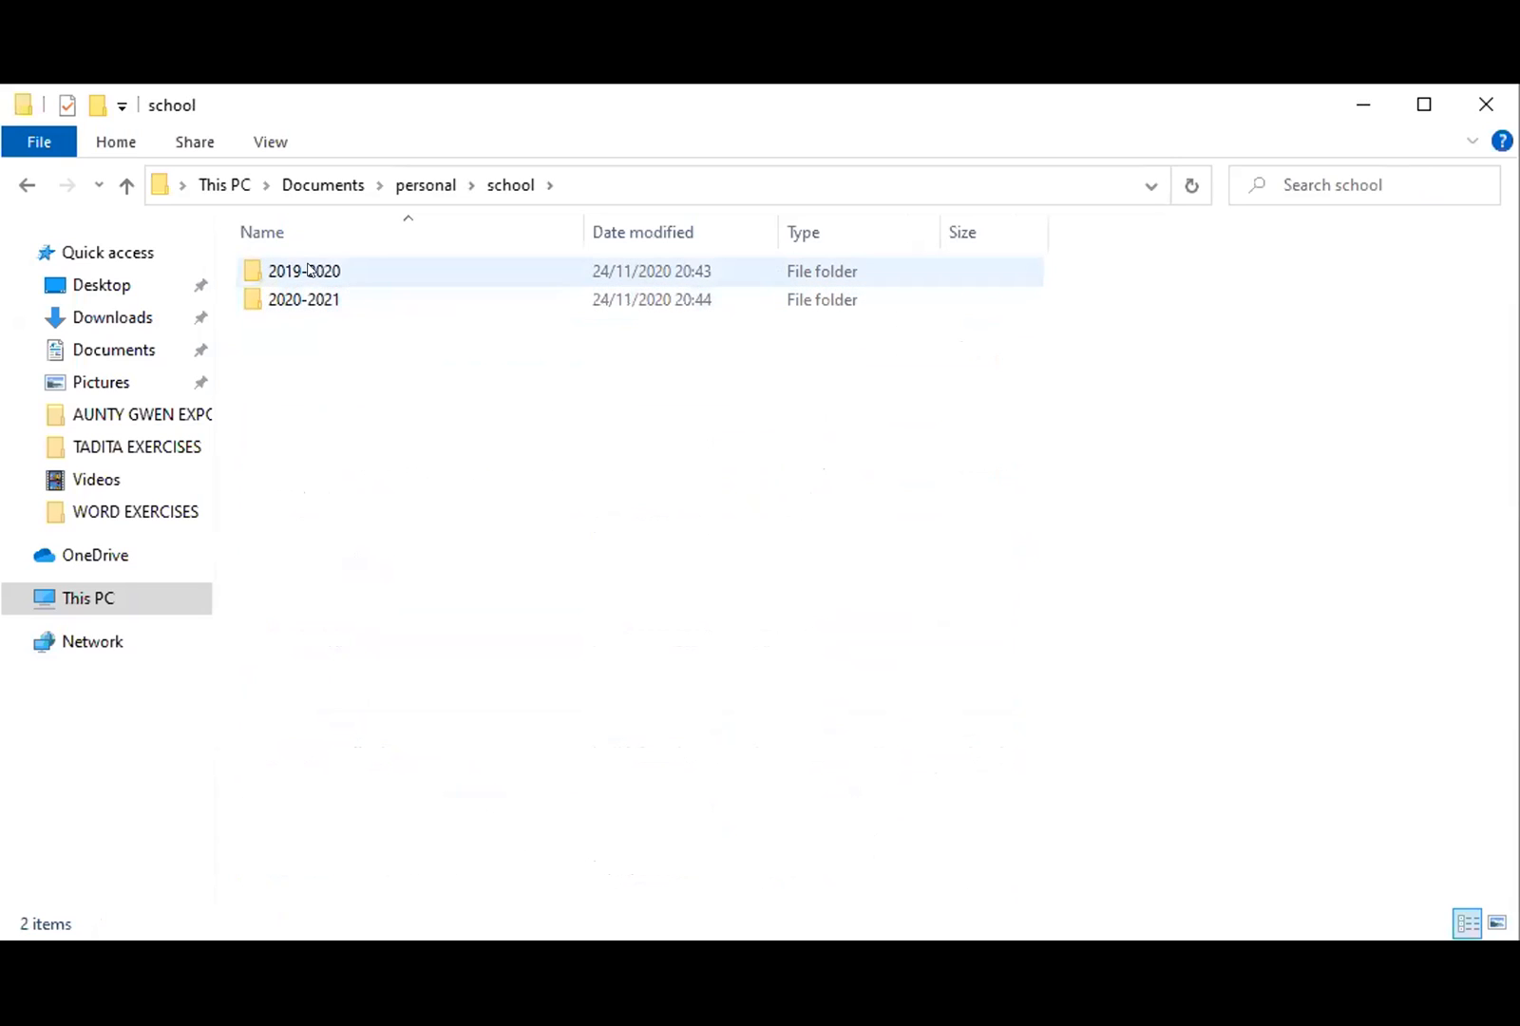
{"action": "double_click", "coordinate": [331, 299]}
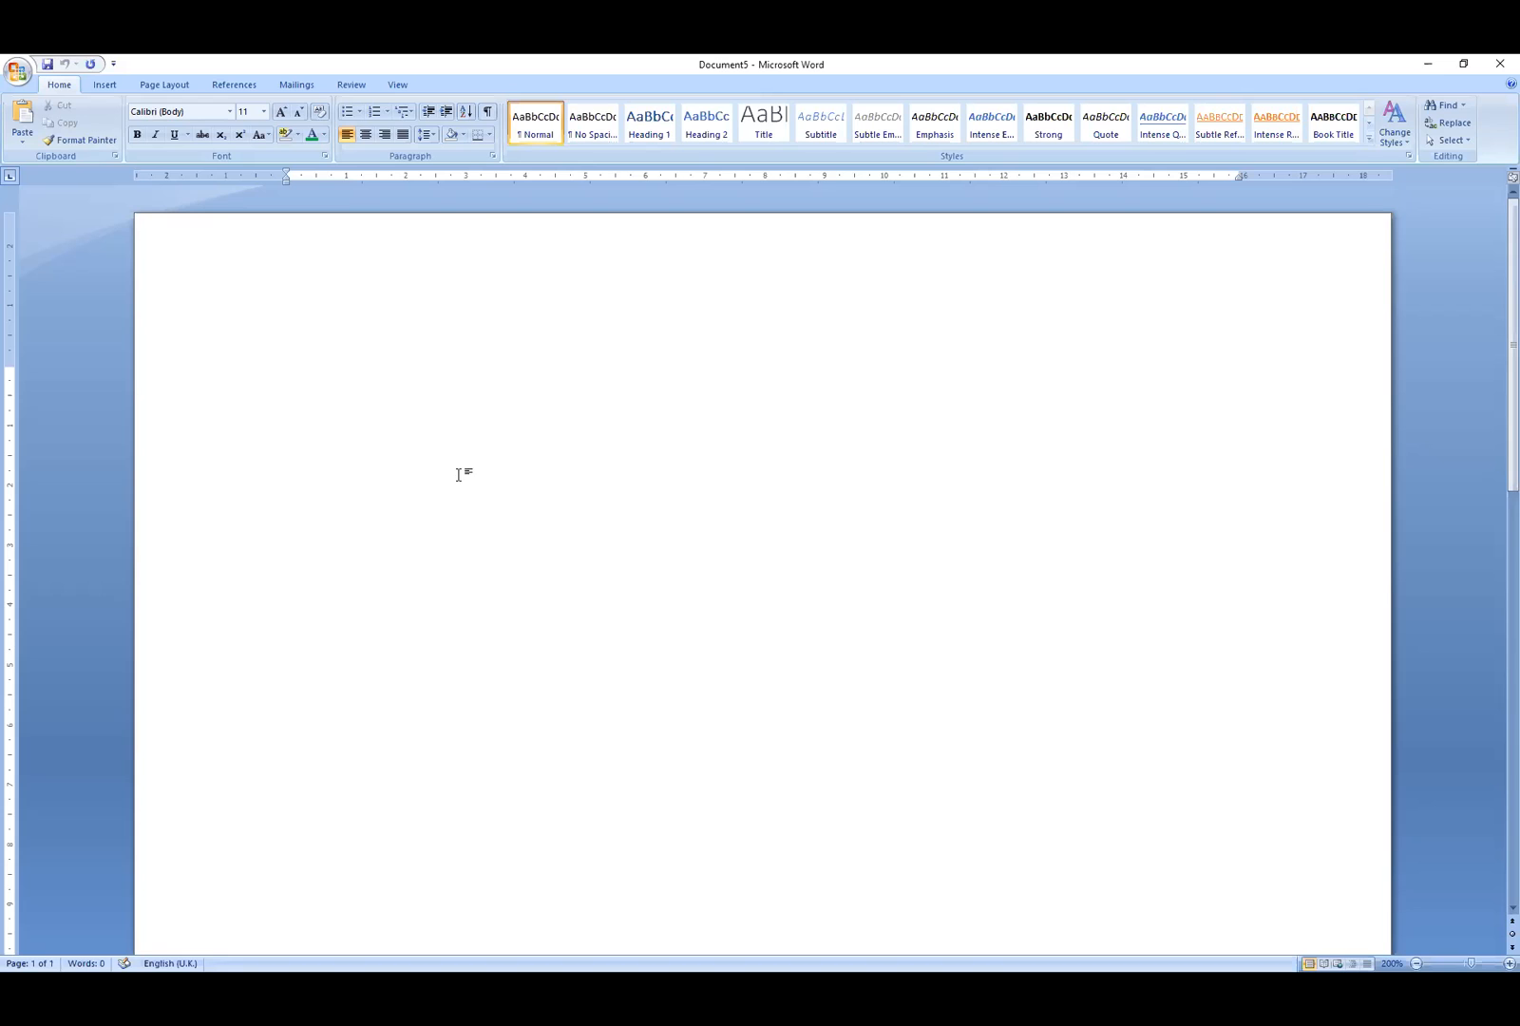
- Save the document as 'English' in Documents > personal > school > 2020-2021
{"action": "left_click", "coordinate": [14, 76]}
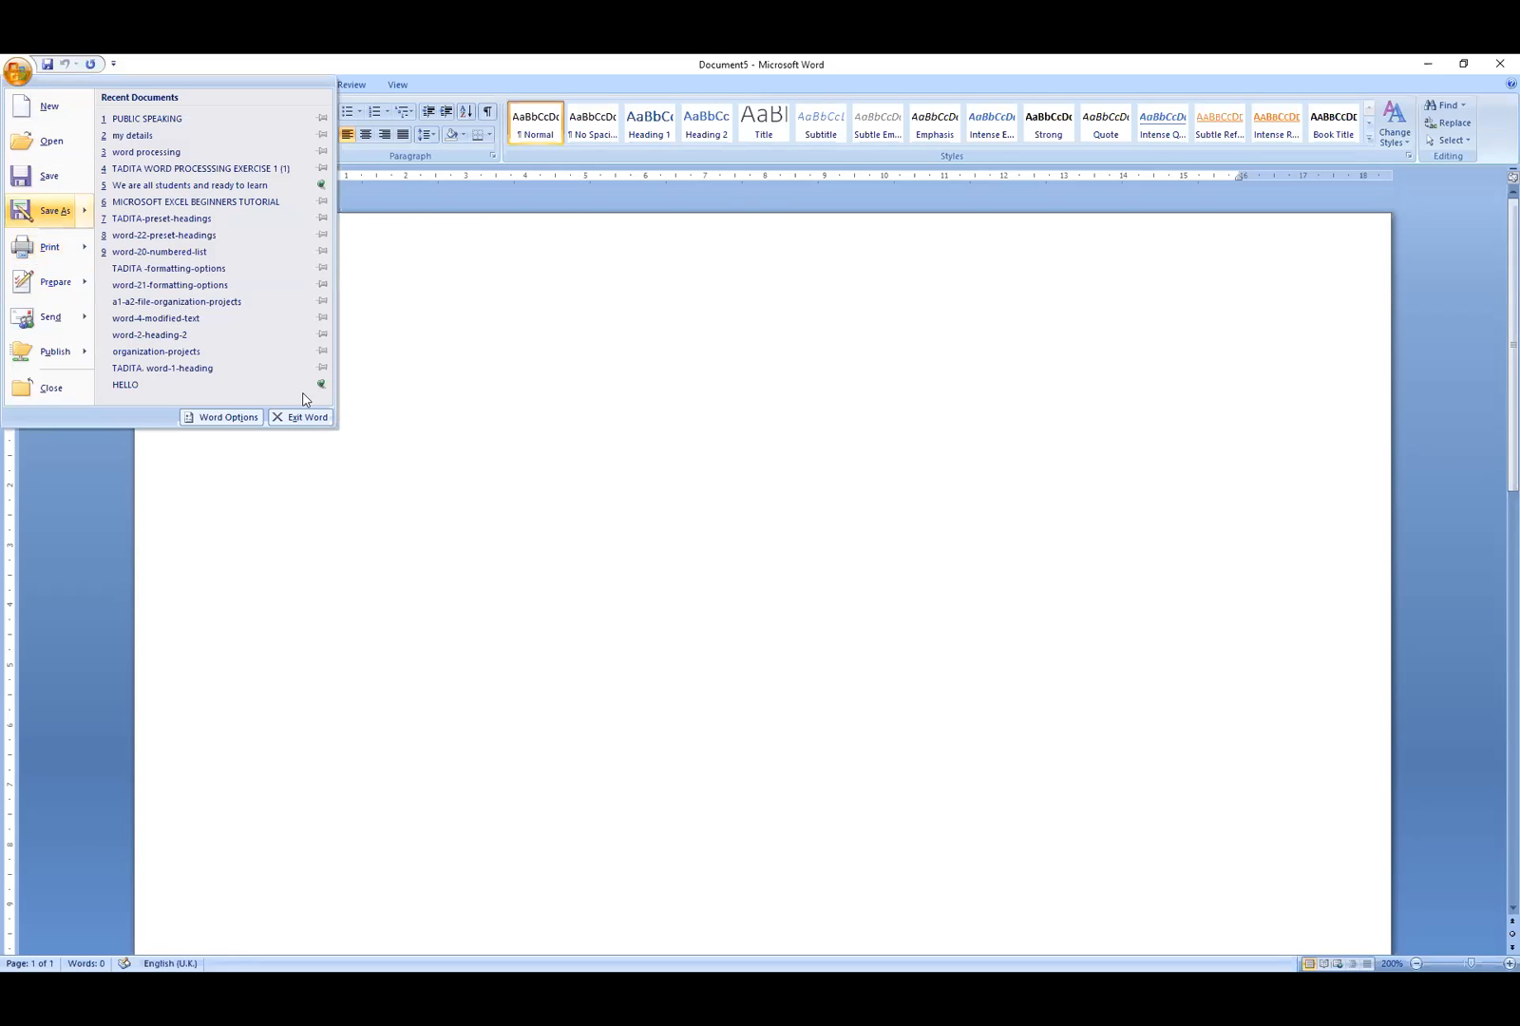
{"action": "left_click", "coordinate": [46, 210]}
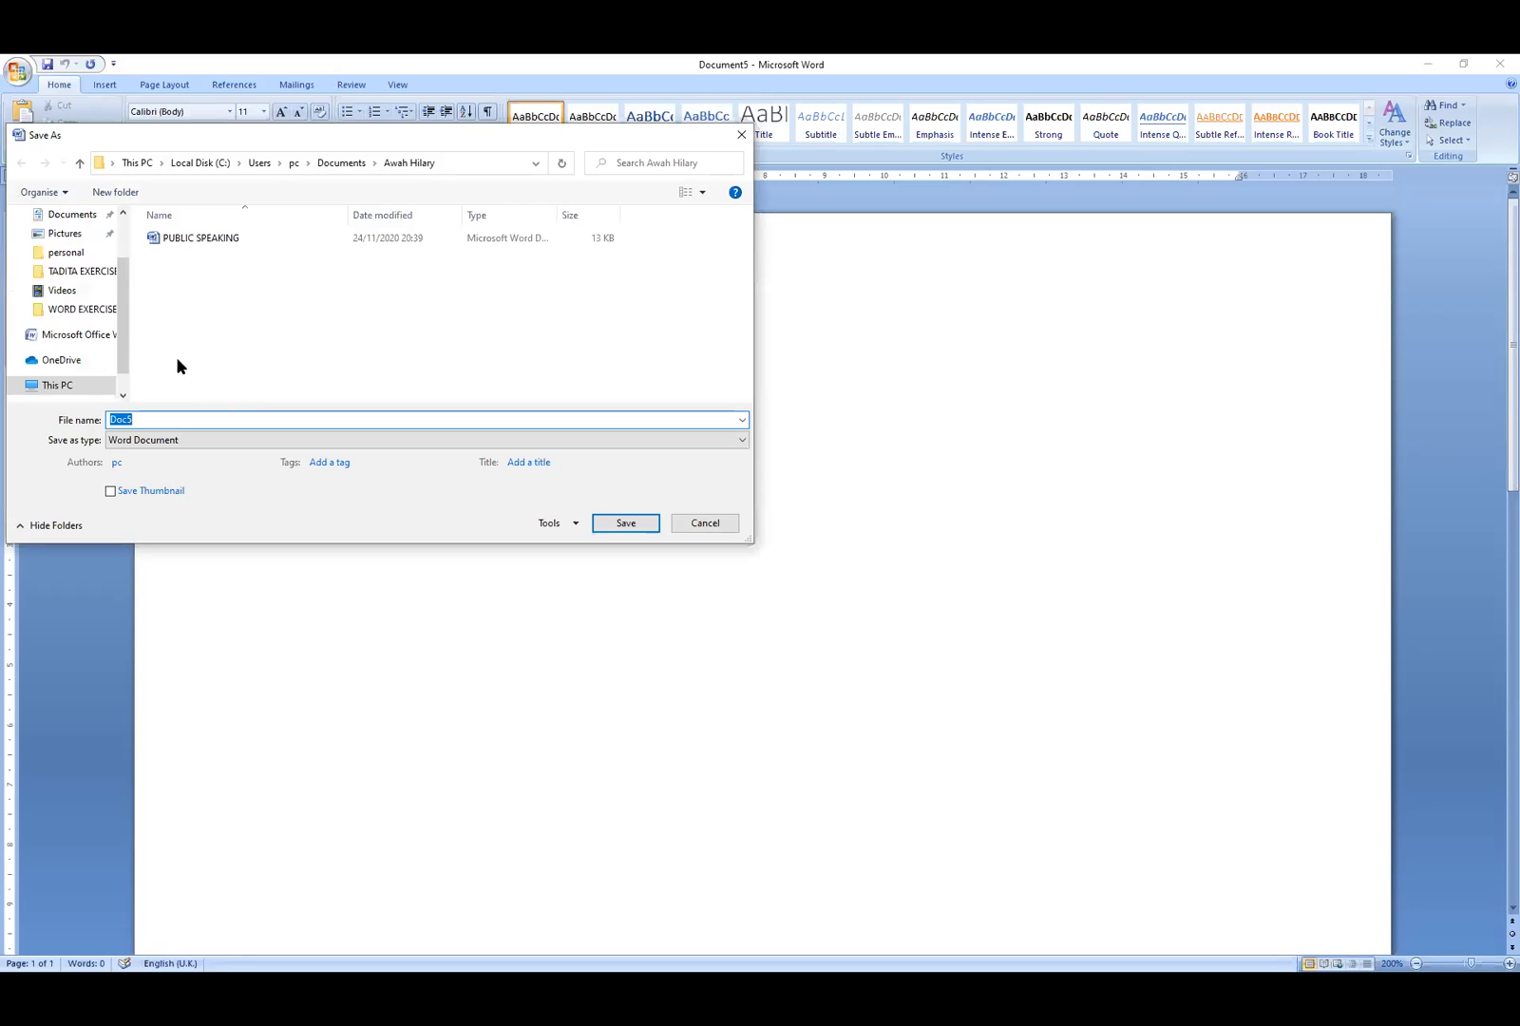
{"action": "left_click", "coordinate": [71, 215]}
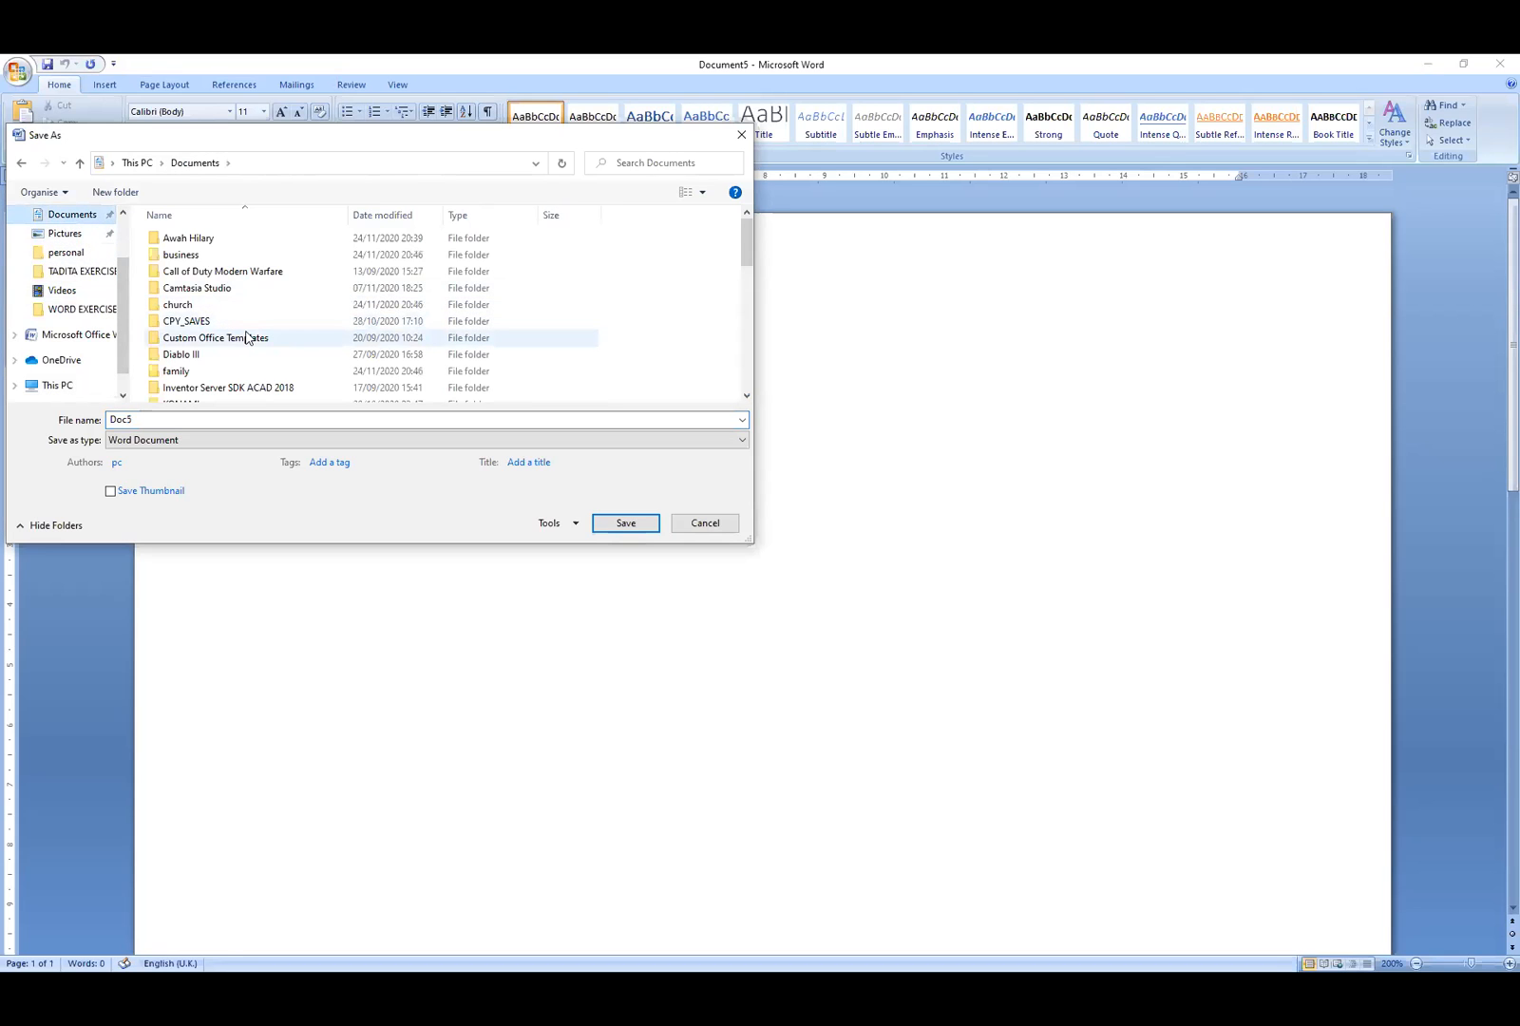
{"action": "scroll", "coordinate": [249, 336], "scroll_direction": "down", "scroll_amount": 3}
{"action": "double_click", "coordinate": [205, 328]}
{"action": "double_click", "coordinate": [186, 305]}
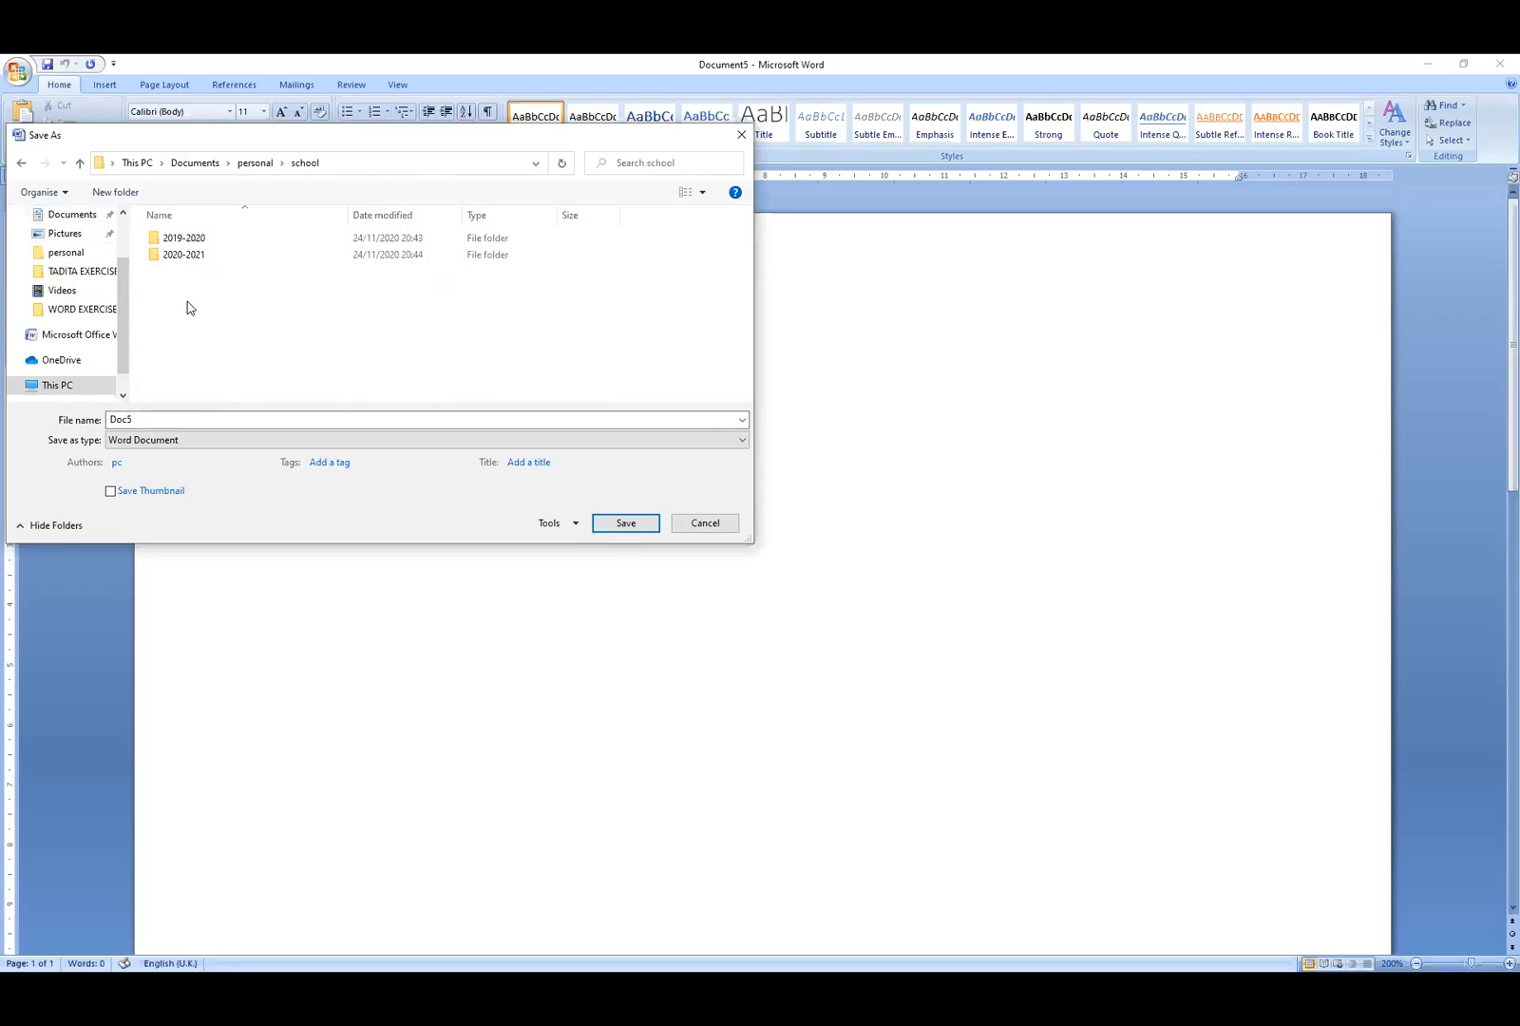
{"action": "double_click", "coordinate": [210, 254]}
{"action": "double_click", "coordinate": [170, 419]}
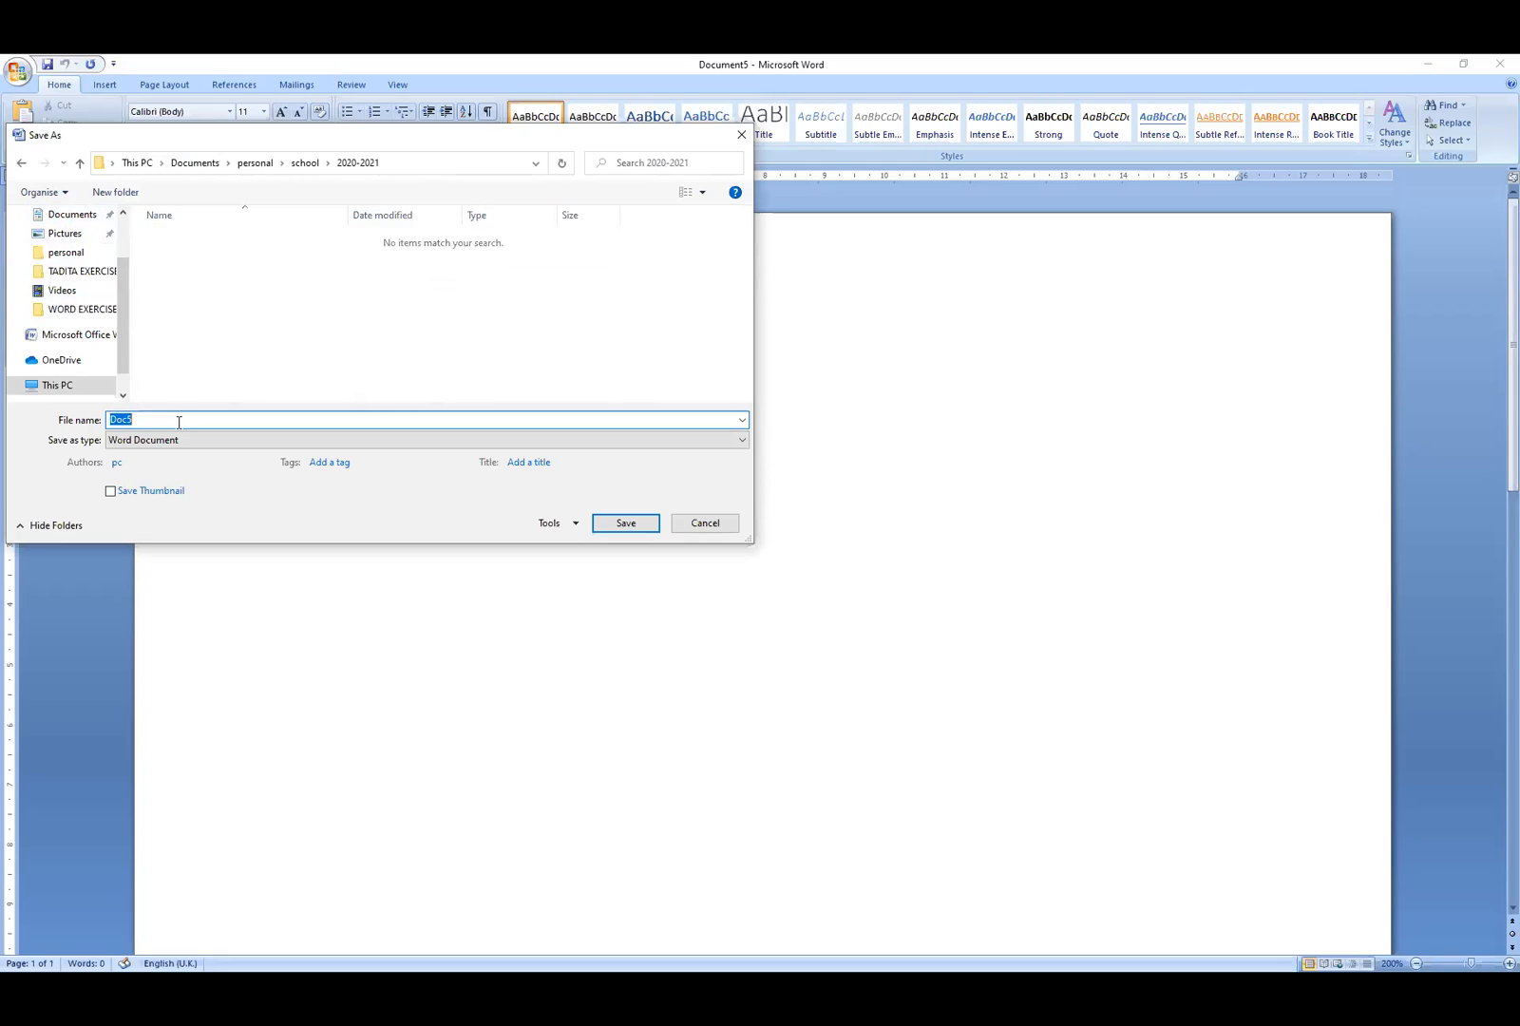
{"action": "type", "text": "English"}
{"action": "left_click", "coordinate": [631, 526]}
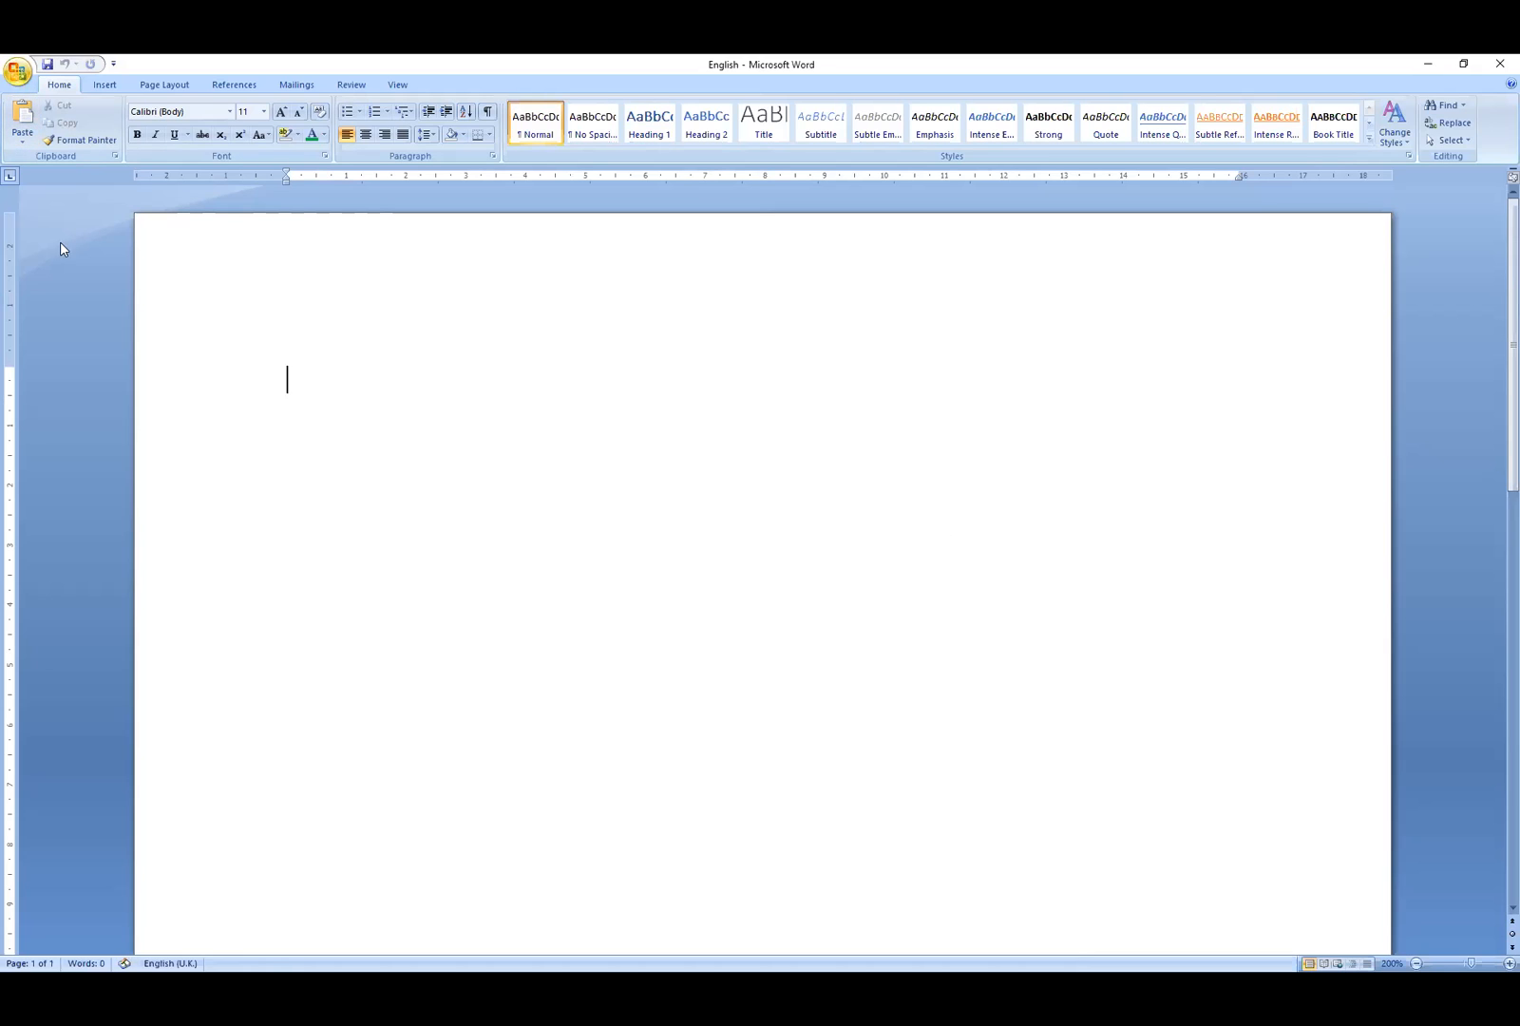
- Save another copy named 'history' in the same 2020-2021 folder
{"action": "key", "text": "alt+f"}
{"action": "key", "text": "a"}
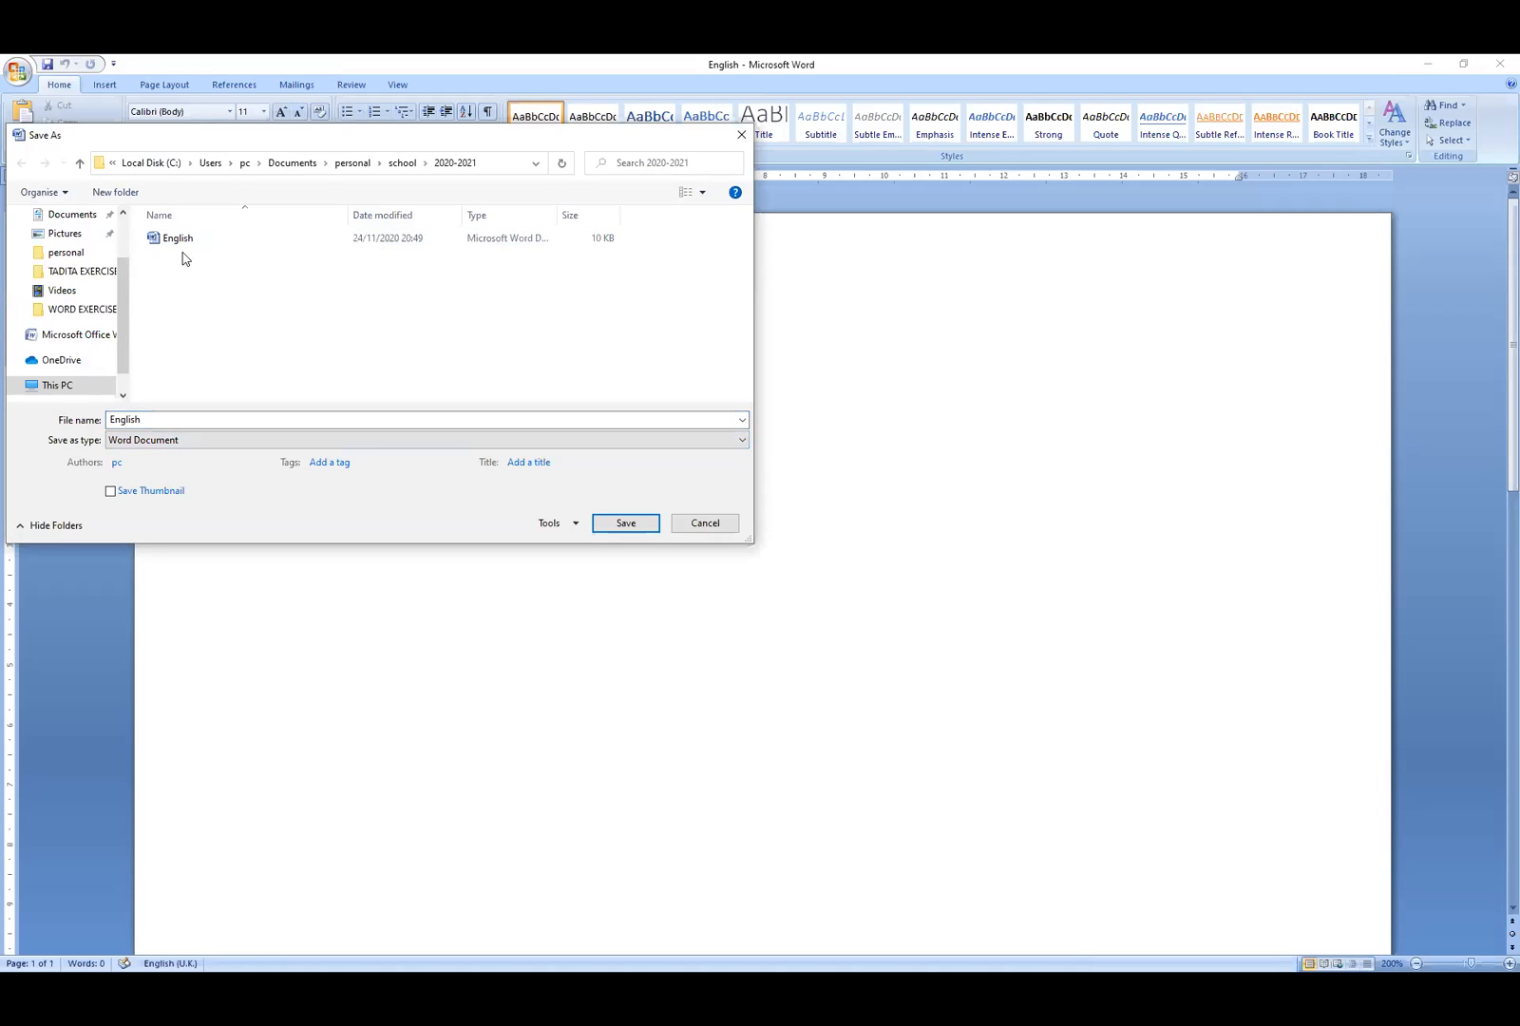
{"action": "double_click", "coordinate": [174, 421]}
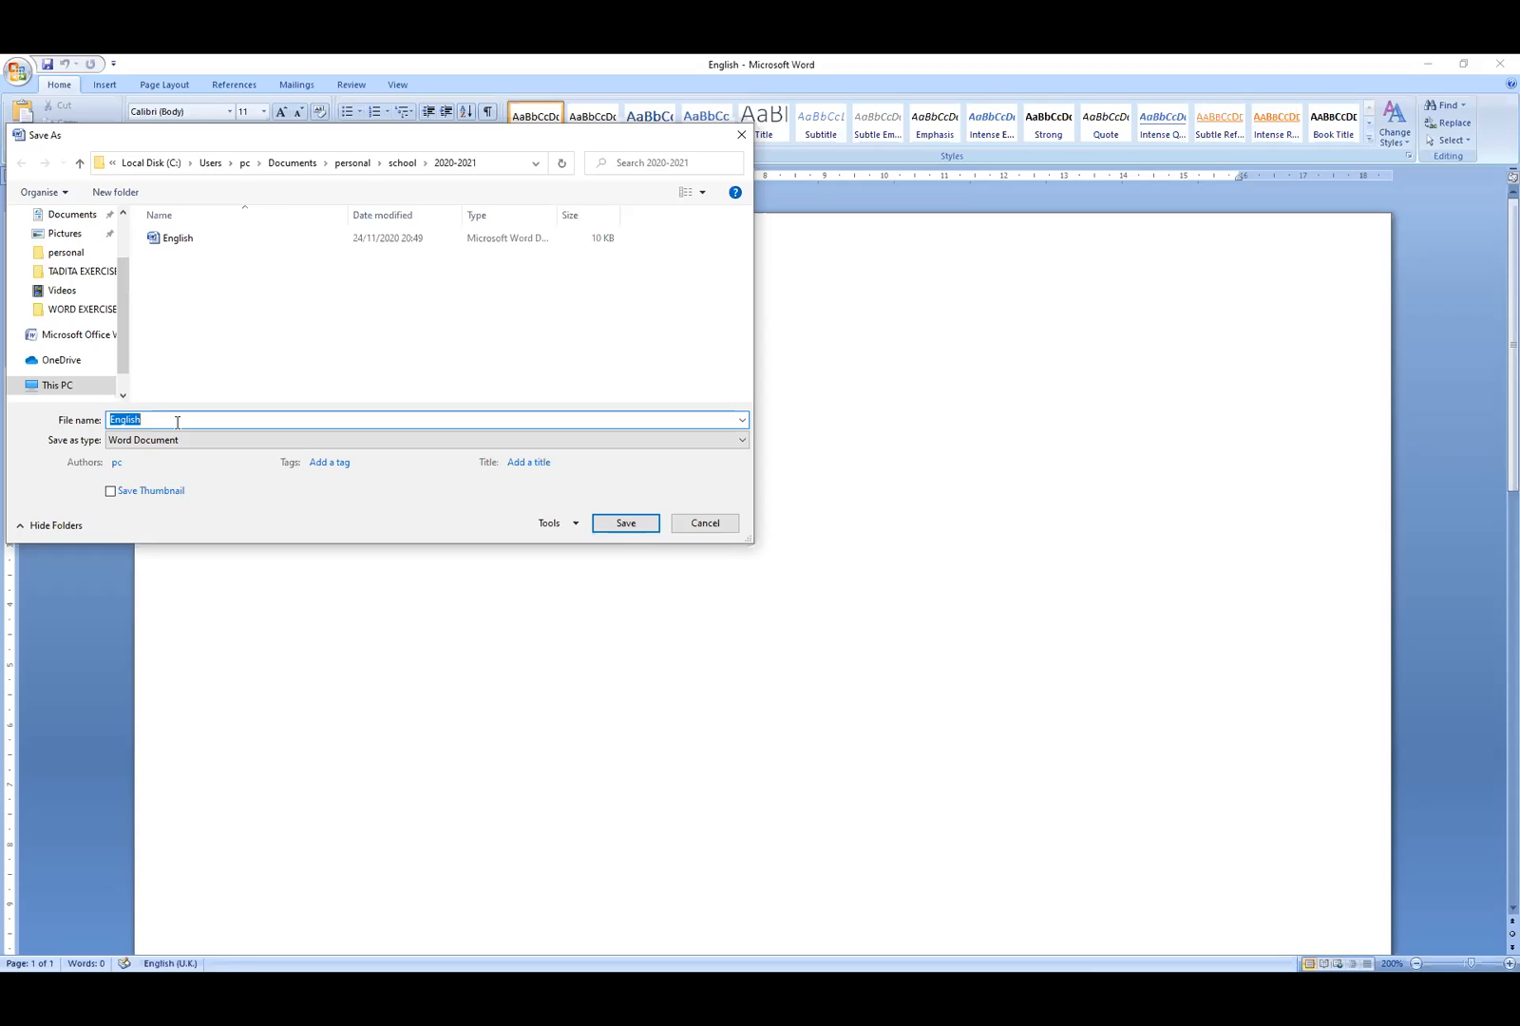
{"action": "left_click", "coordinate": [156, 421]}
{"action": "left_click_drag", "start_coordinate": [150, 421], "coordinate": [52, 424]}
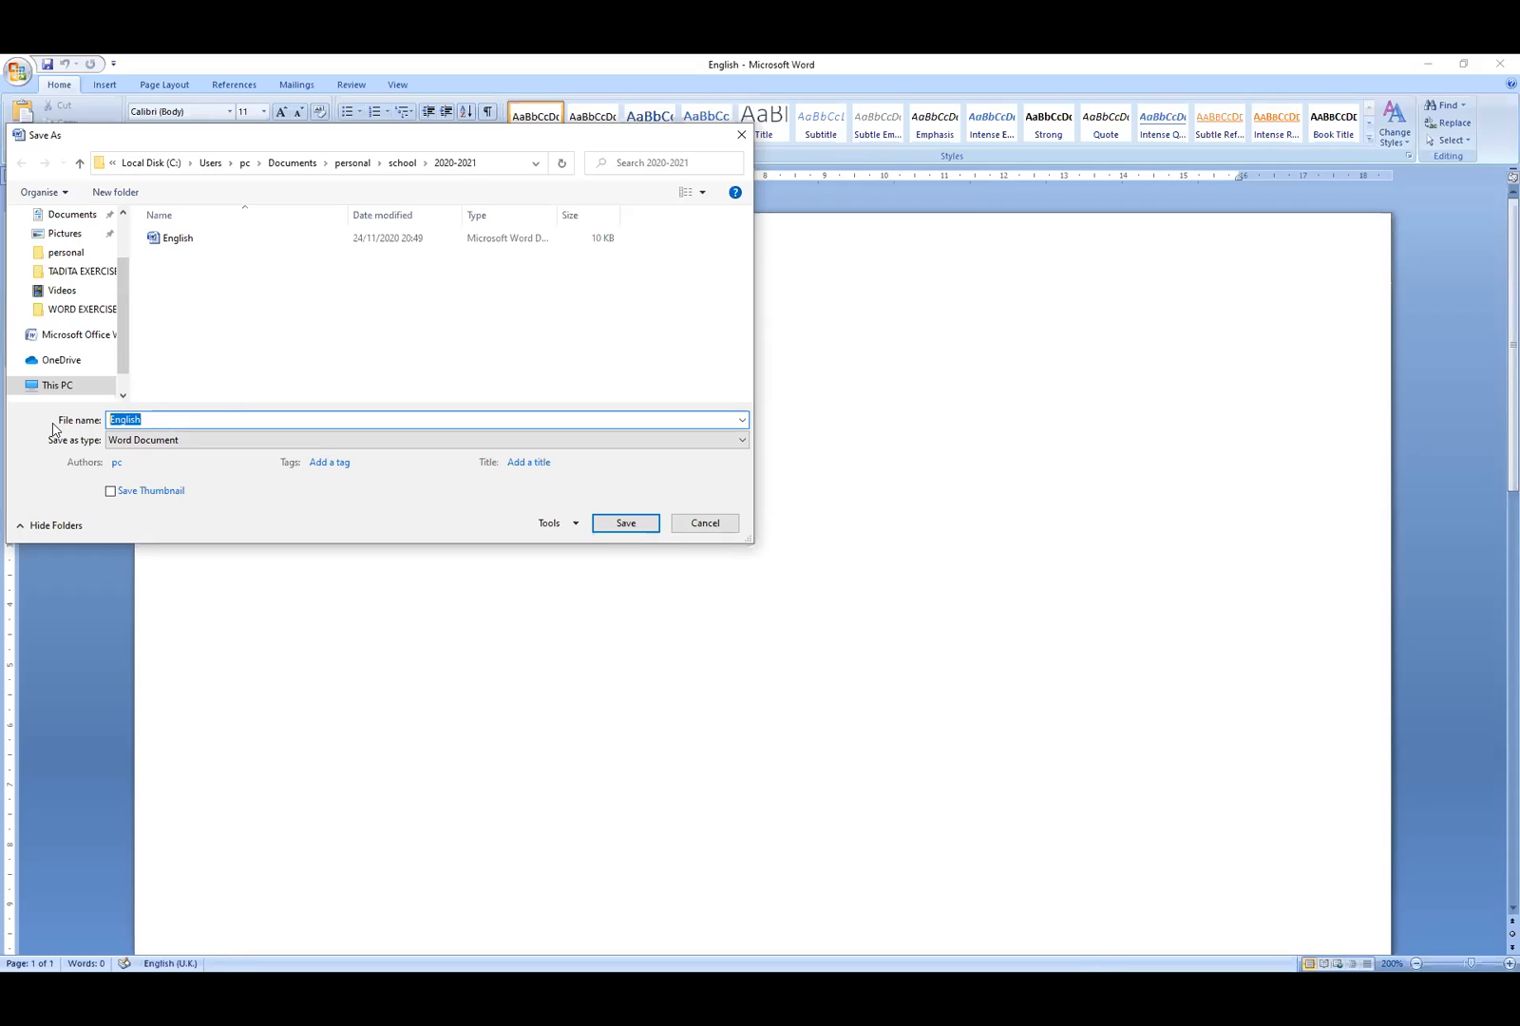
{"action": "type", "text": "history"}
{"action": "left_click", "coordinate": [627, 525]}
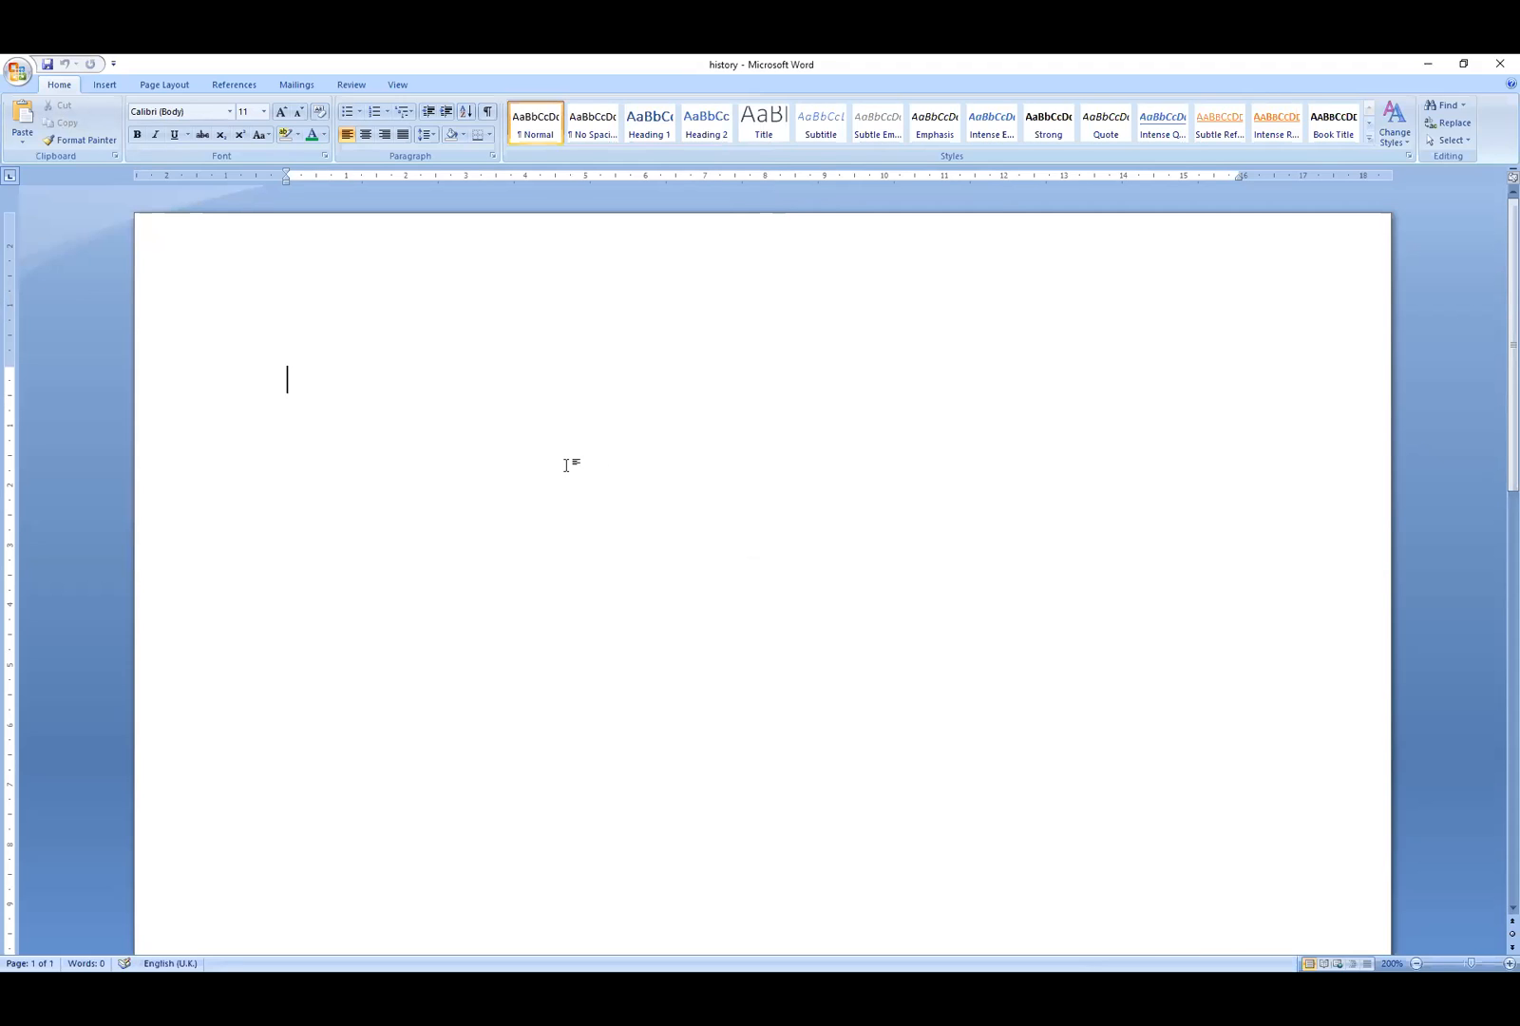
- Save the blank document as 'science' in the 2020-2021 folder
{"action": "left_click", "coordinate": [17, 72]}
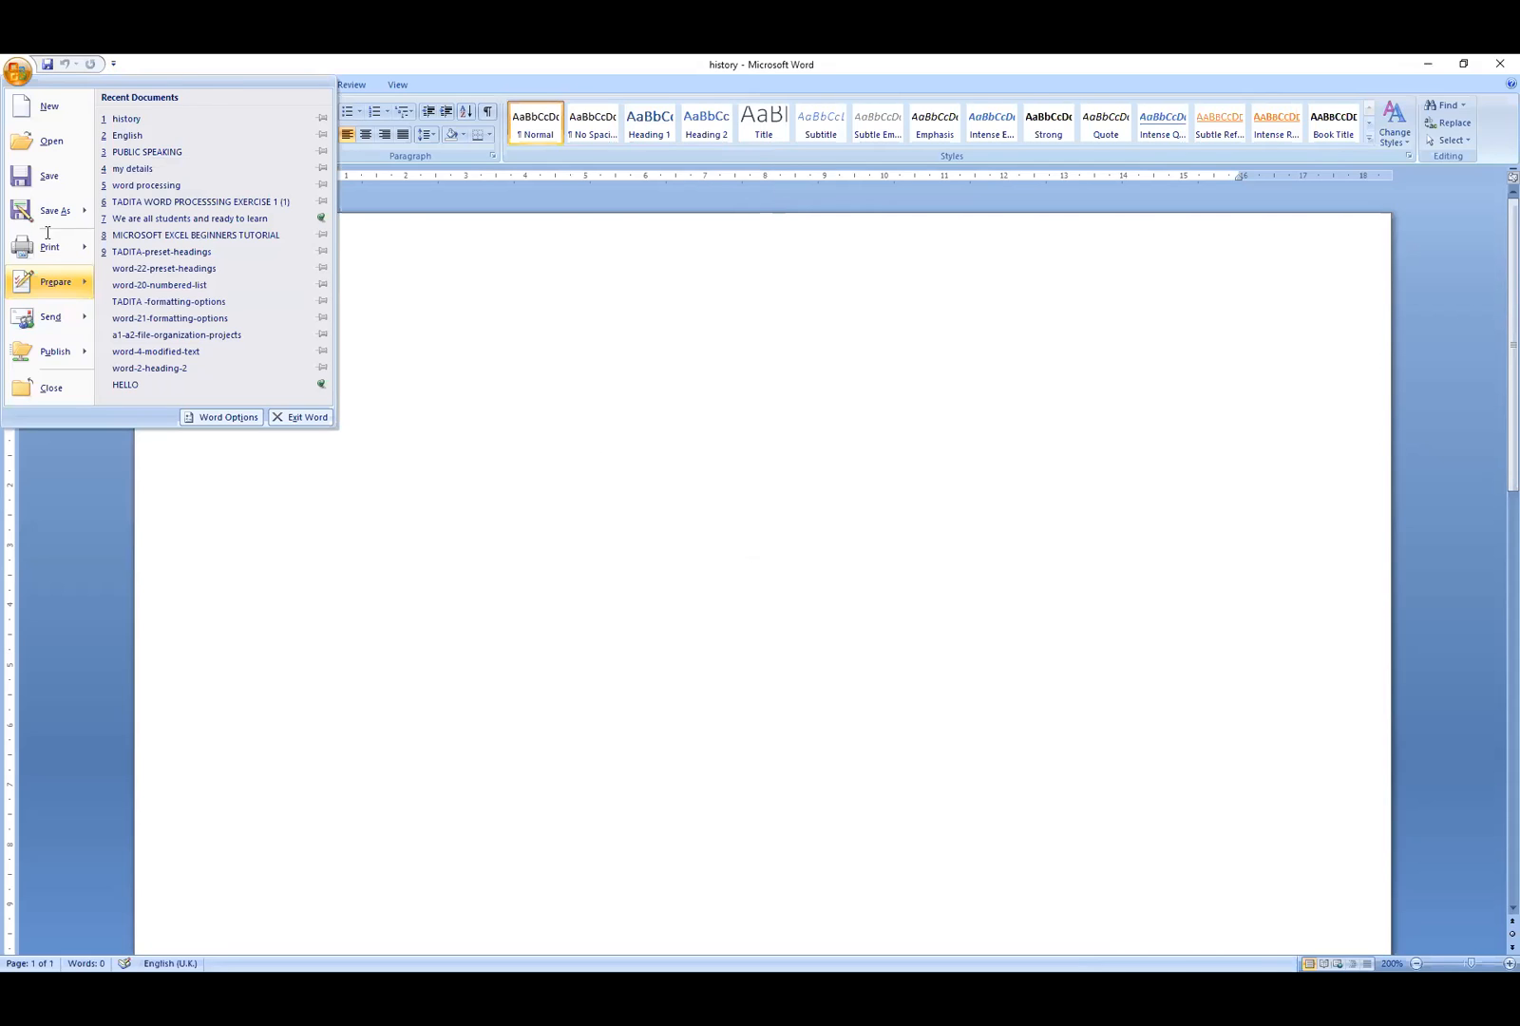
{"action": "left_click", "coordinate": [49, 211]}
{"action": "type", "text": "science"}
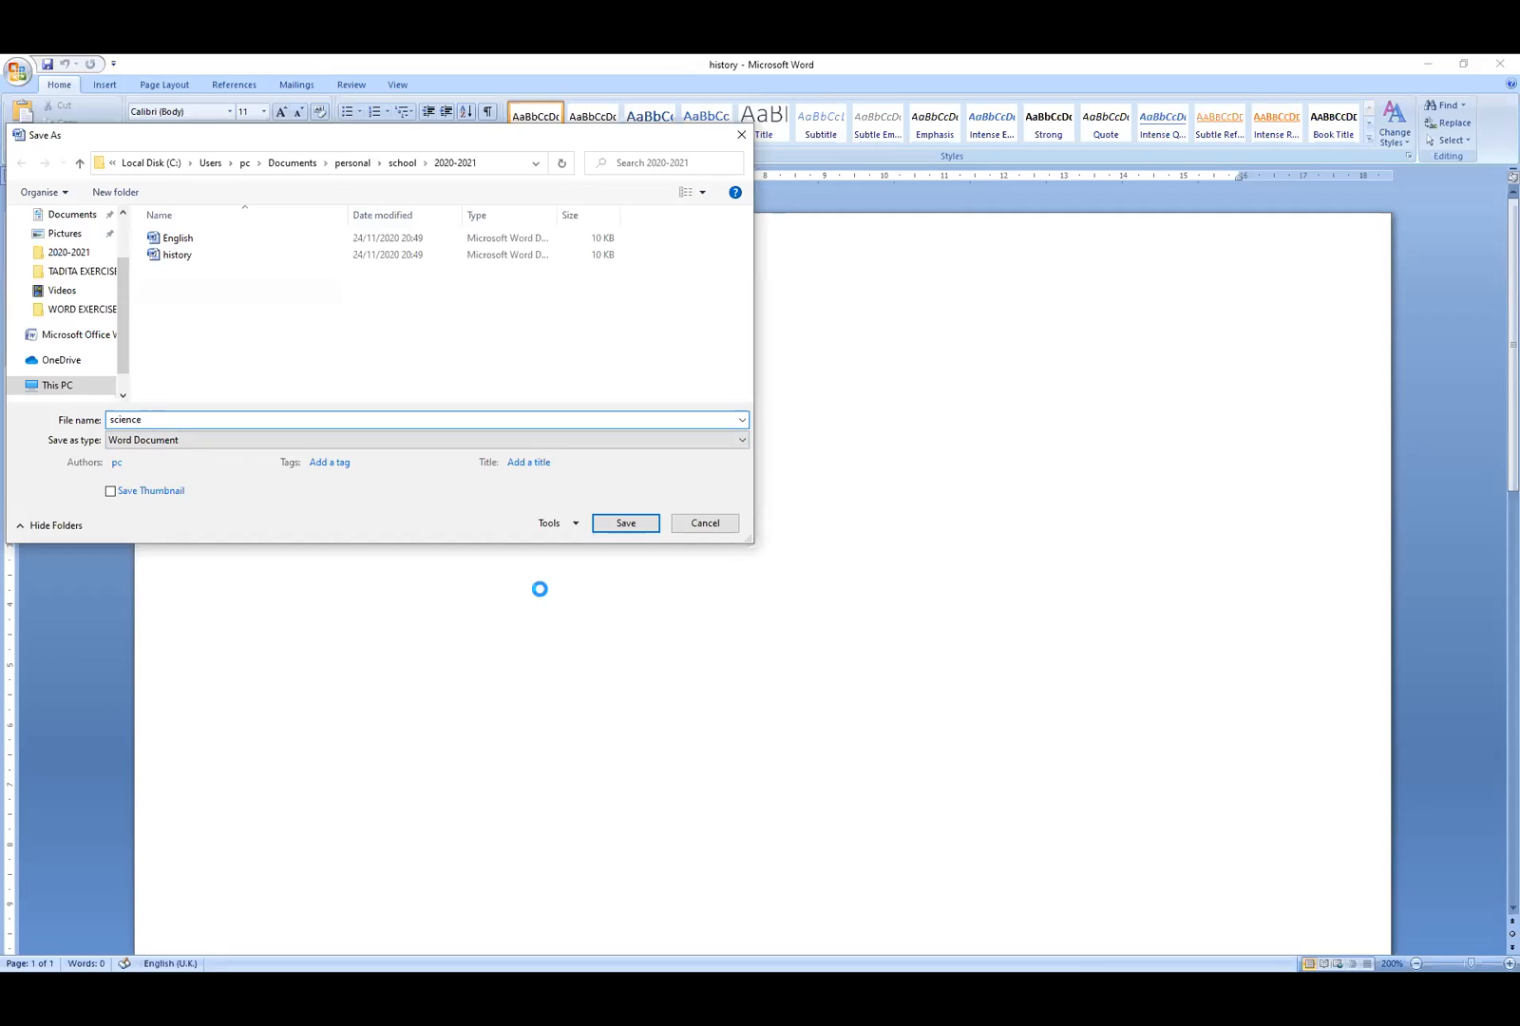
{"action": "left_click", "coordinate": [625, 524]}
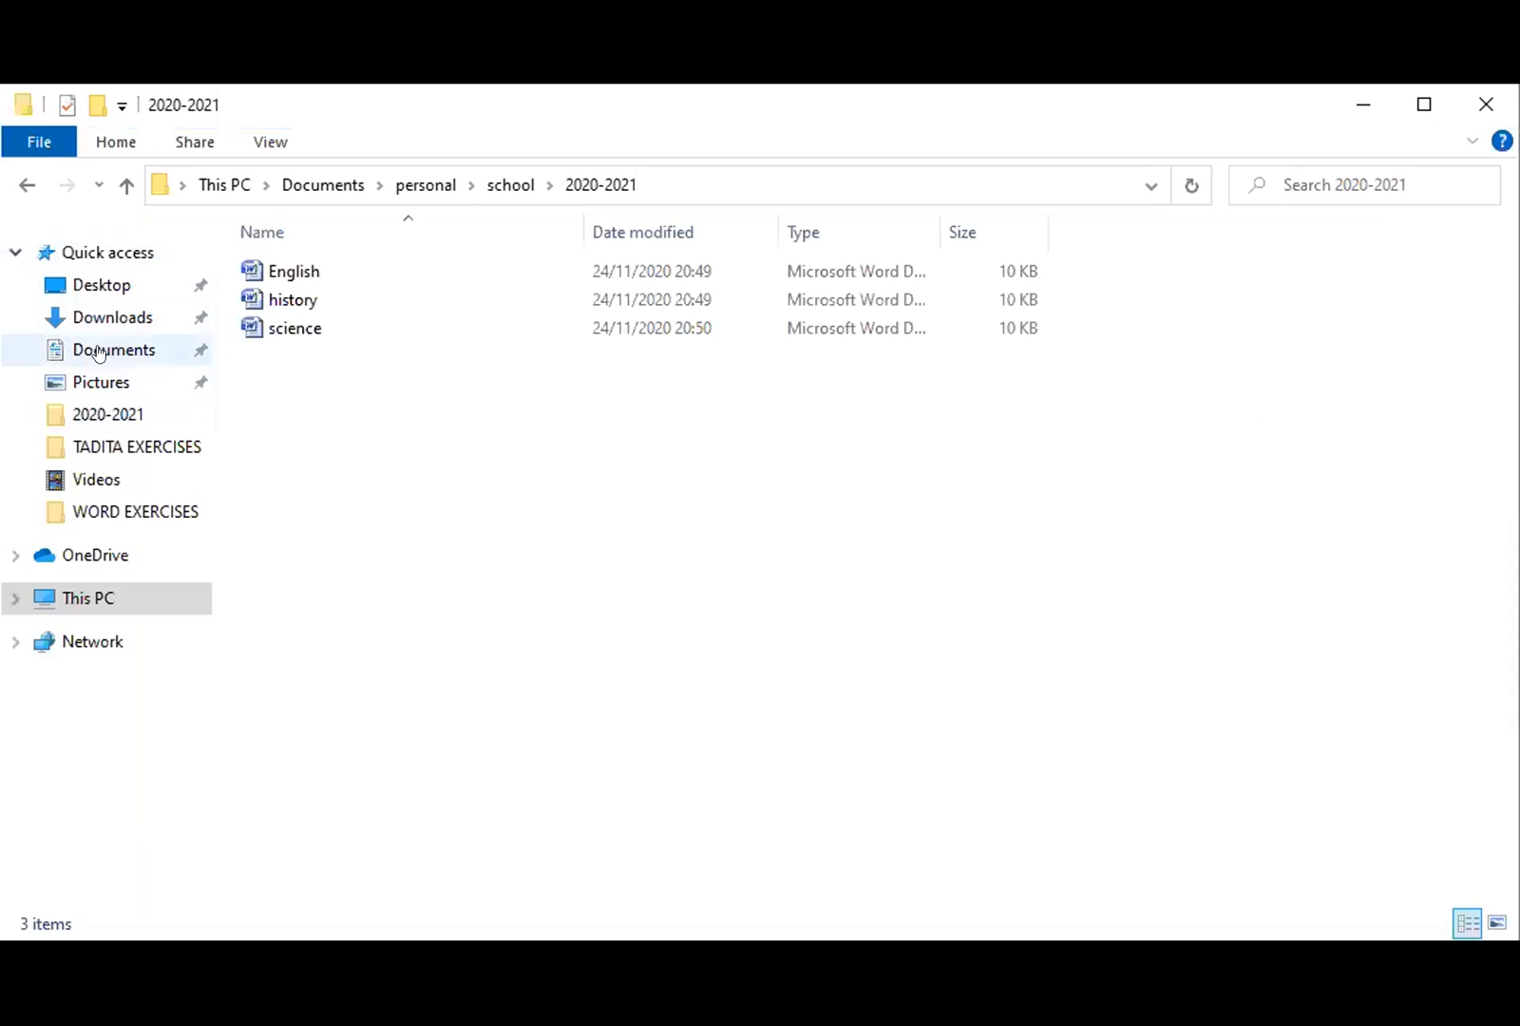
- Go to the Pictures folder and create a new folder named Family
{"action": "left_click", "coordinate": [97, 349]}
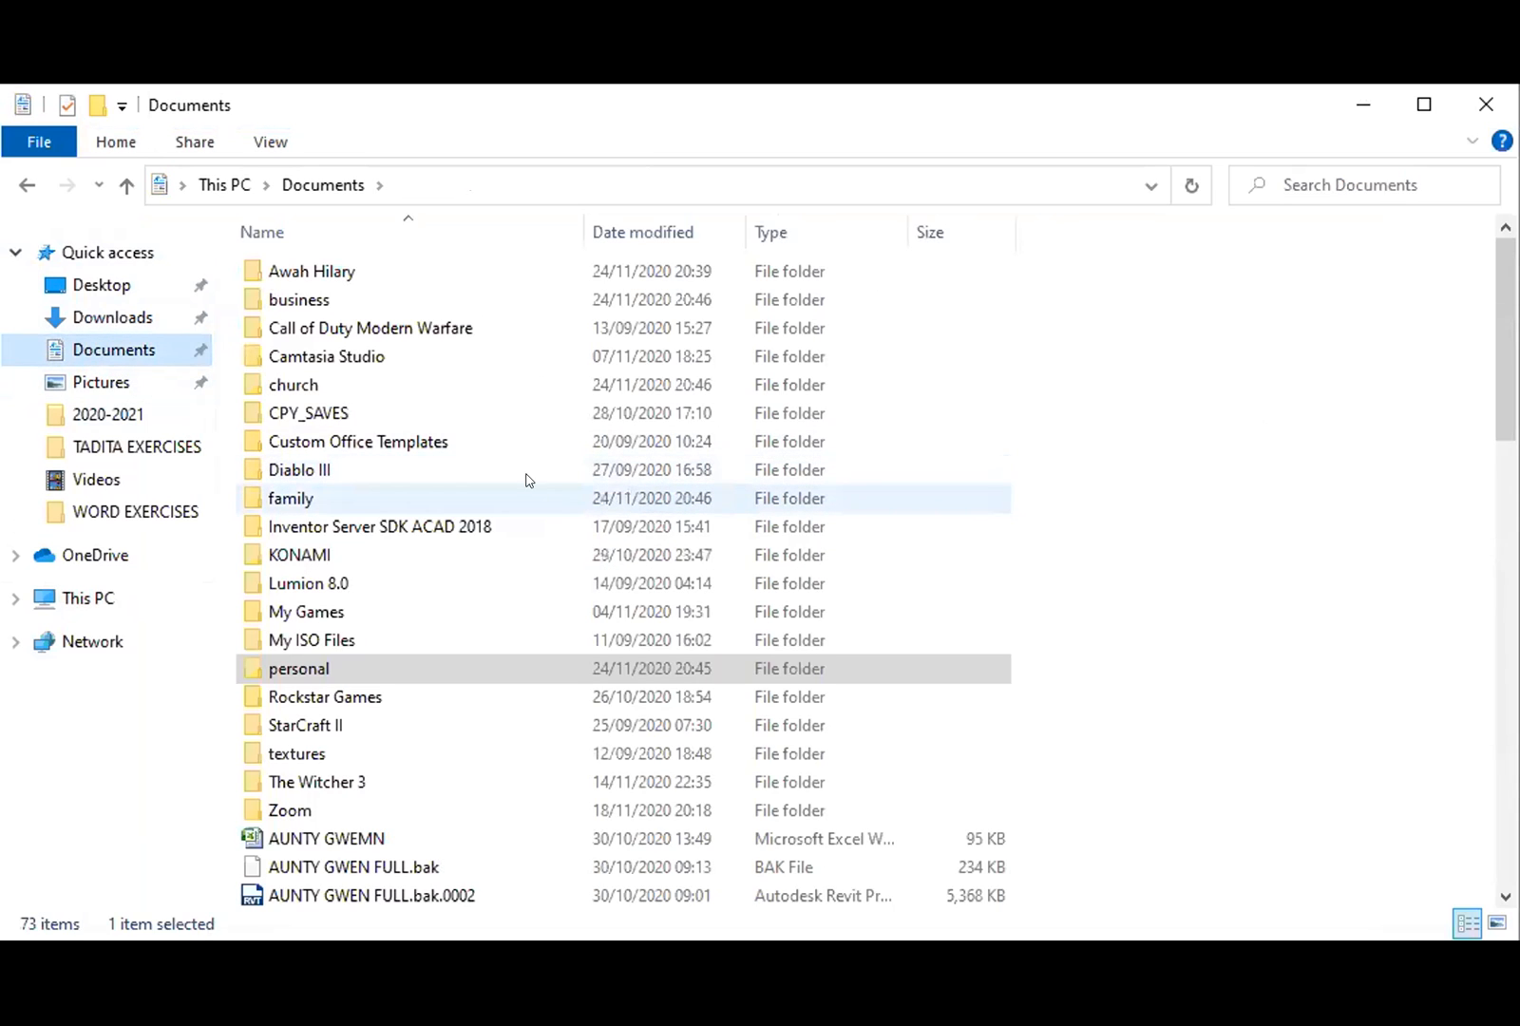
{"action": "left_click", "coordinate": [96, 380]}
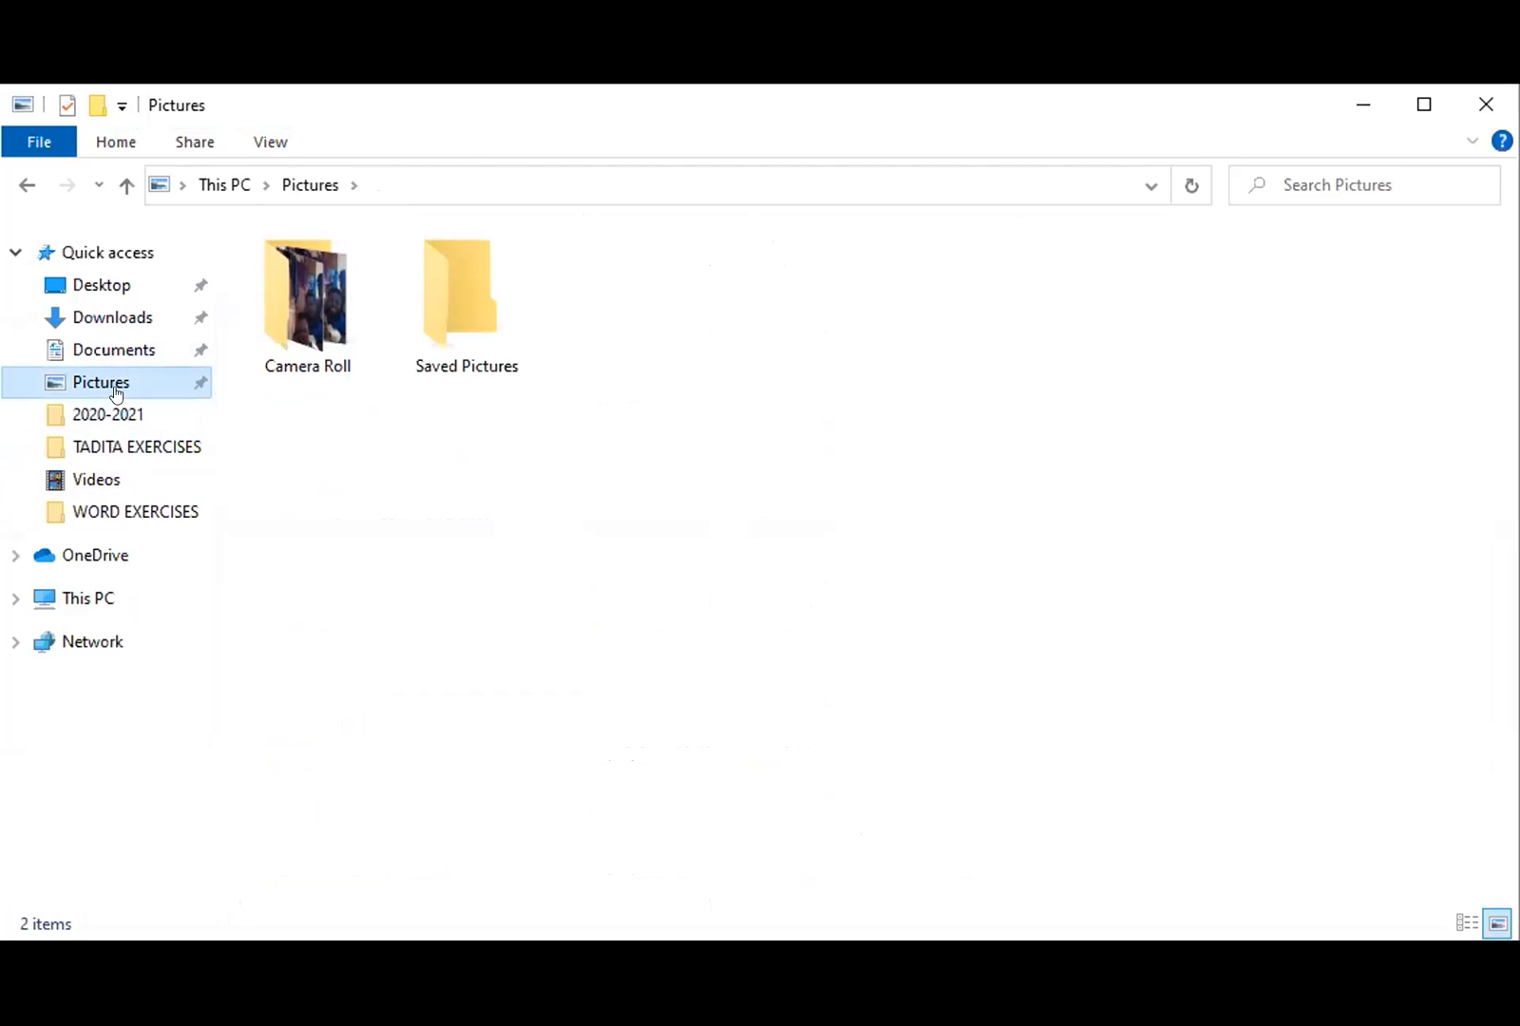
{"action": "right_click", "coordinate": [780, 329]}
{"action": "mouse_move", "coordinate": [1035, 686]}
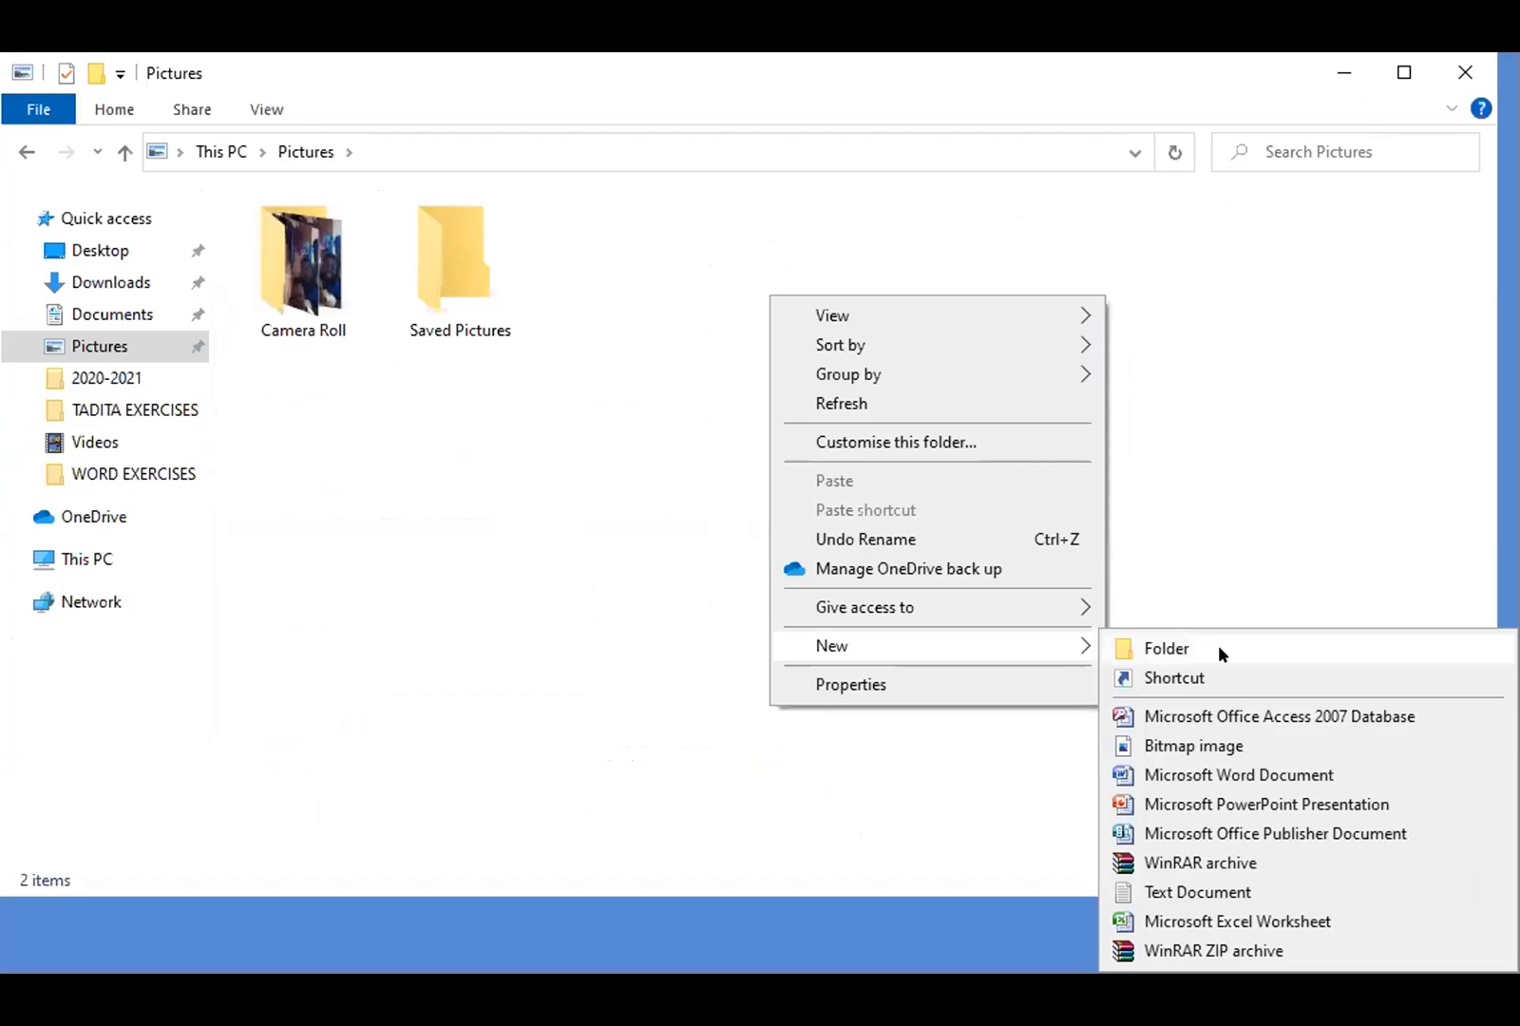
{"action": "left_click", "coordinate": [1220, 650]}
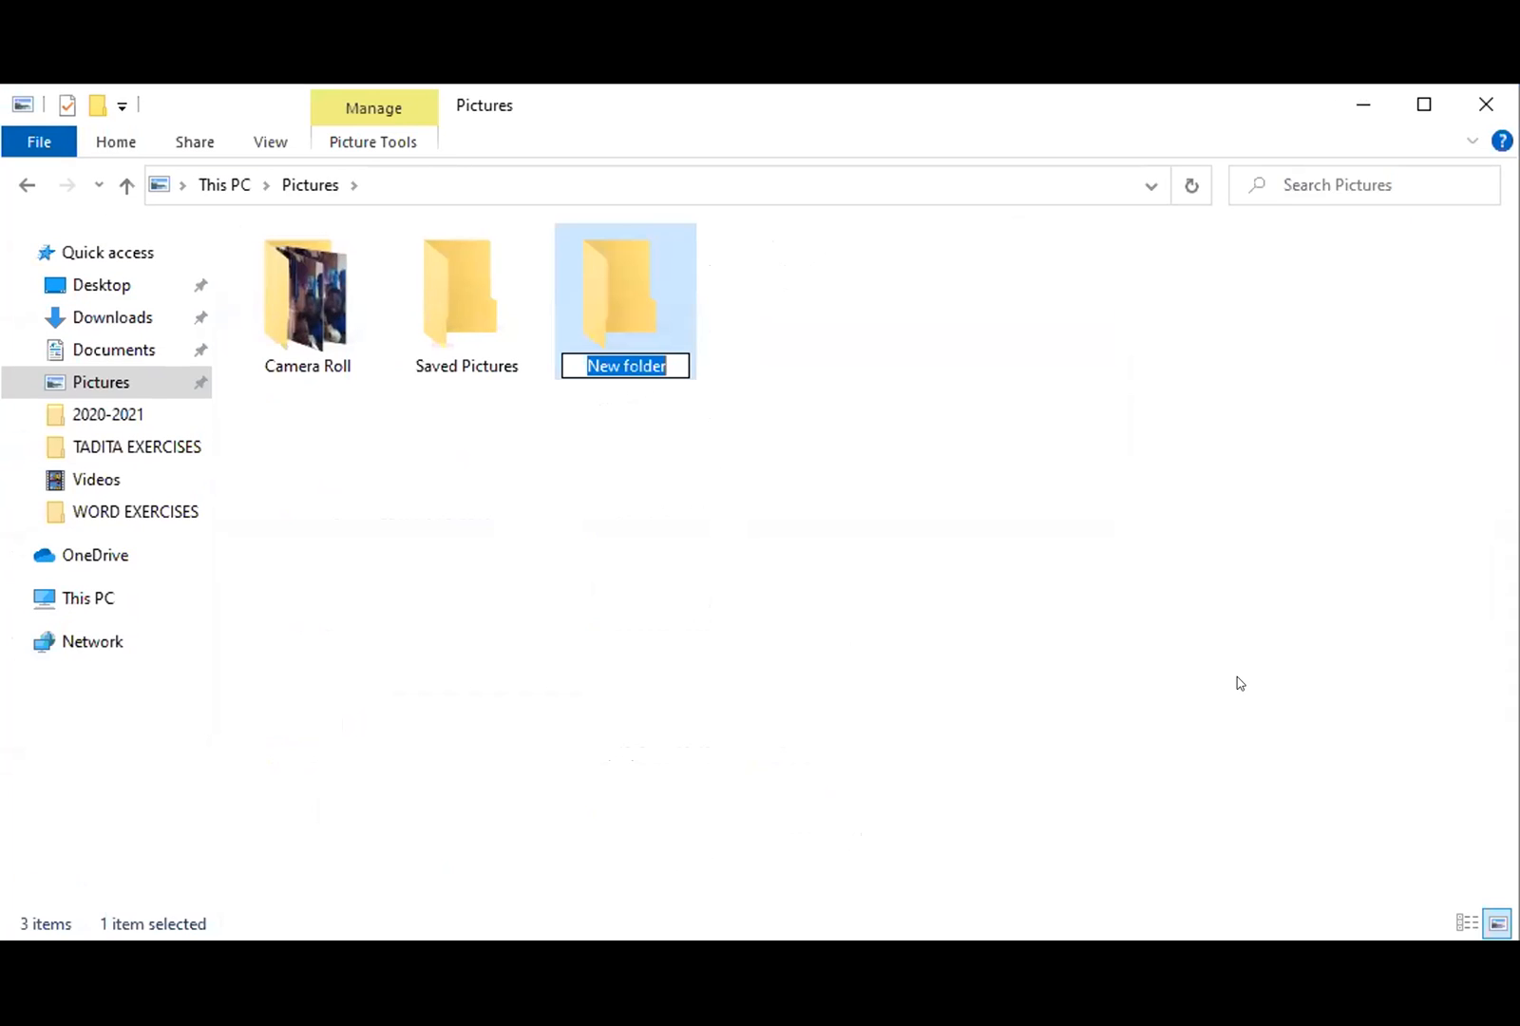
{"action": "type", "text": "Family"}
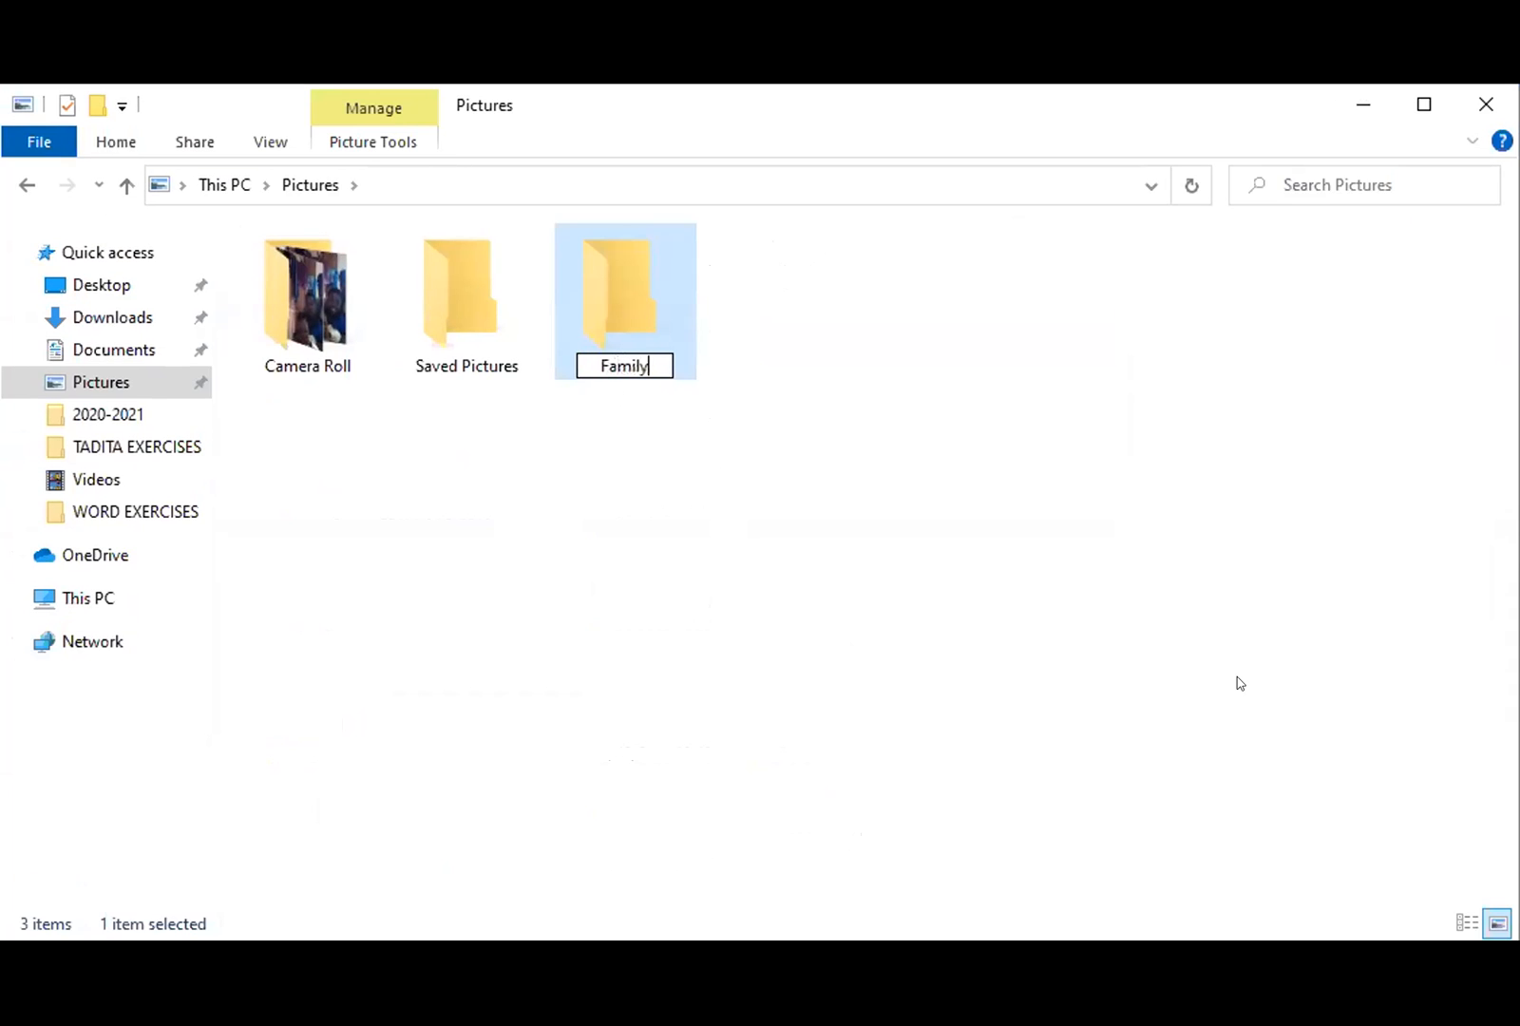
{"action": "key", "text": "Return"}
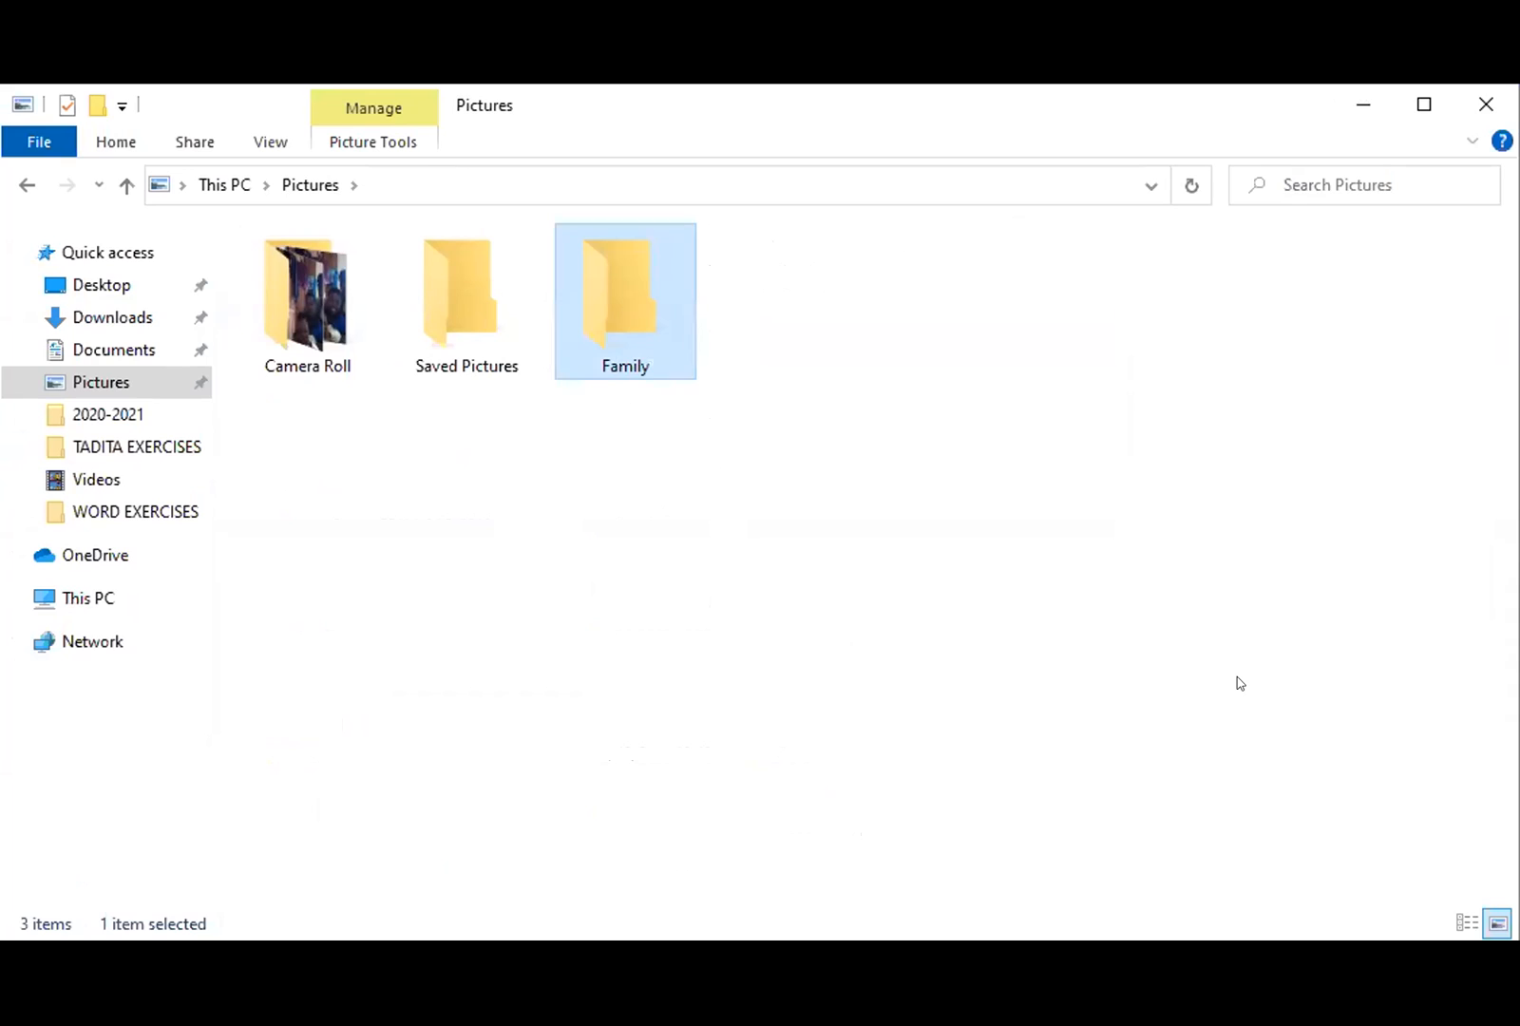
{"action": "left_click", "coordinate": [1240, 683]}
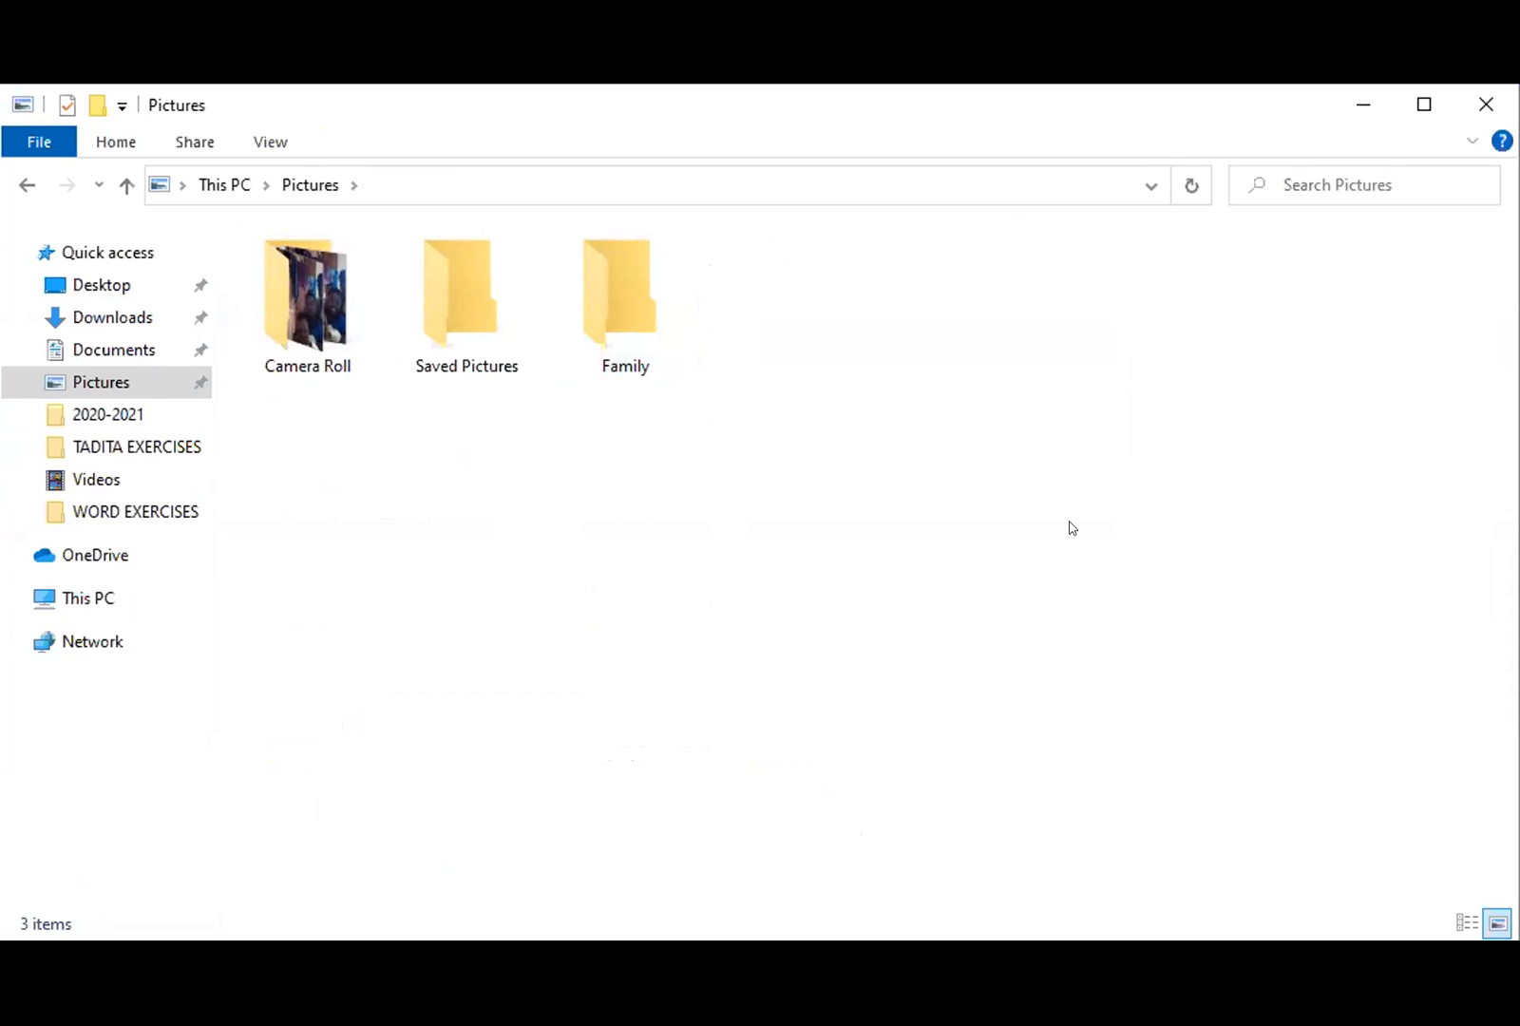
- Create a second folder in Pictures named School, correcting it to a capital S
{"action": "right_click", "coordinate": [950, 401]}
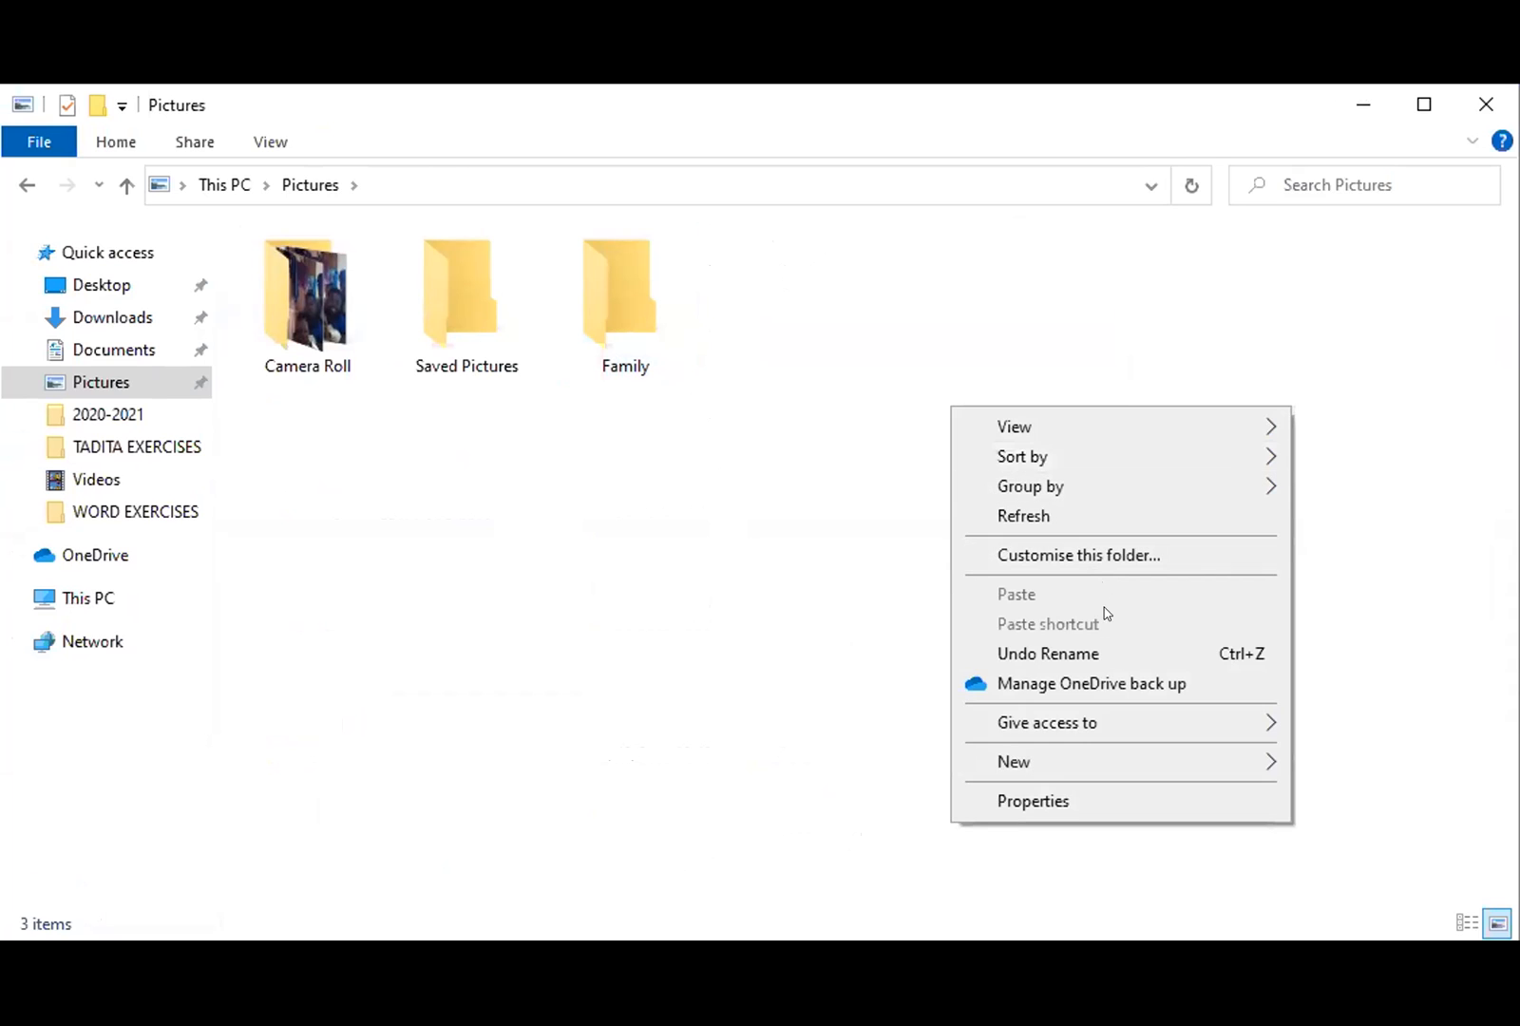
{"action": "mouse_move", "coordinate": [1174, 765]}
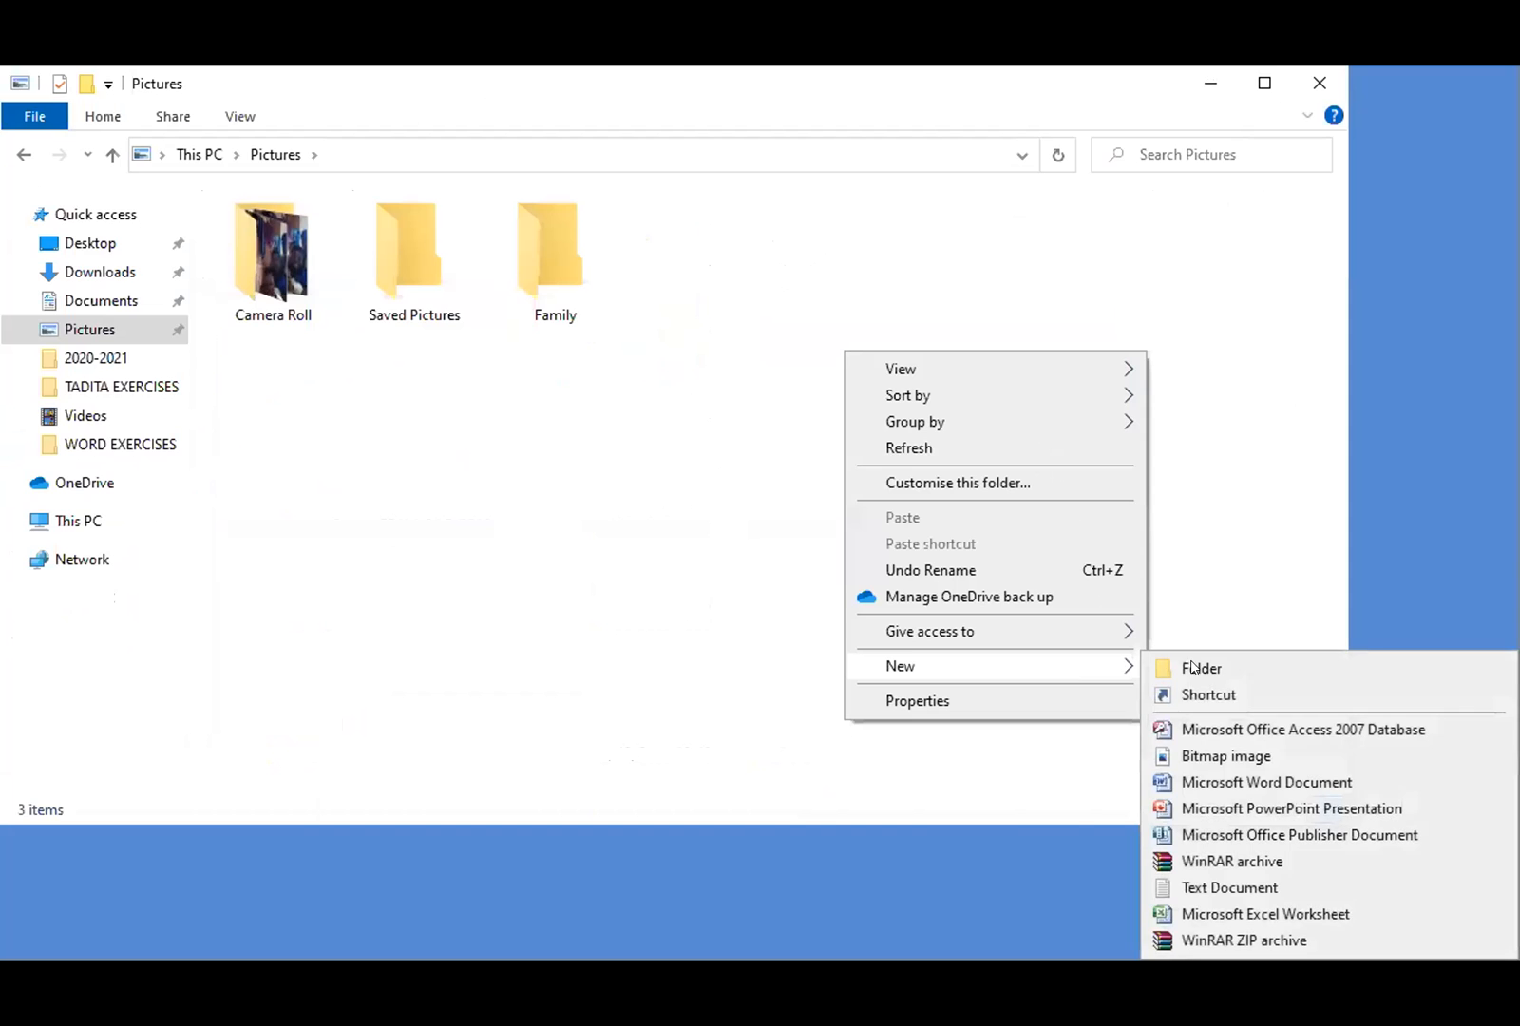
{"action": "left_click", "coordinate": [1194, 668]}
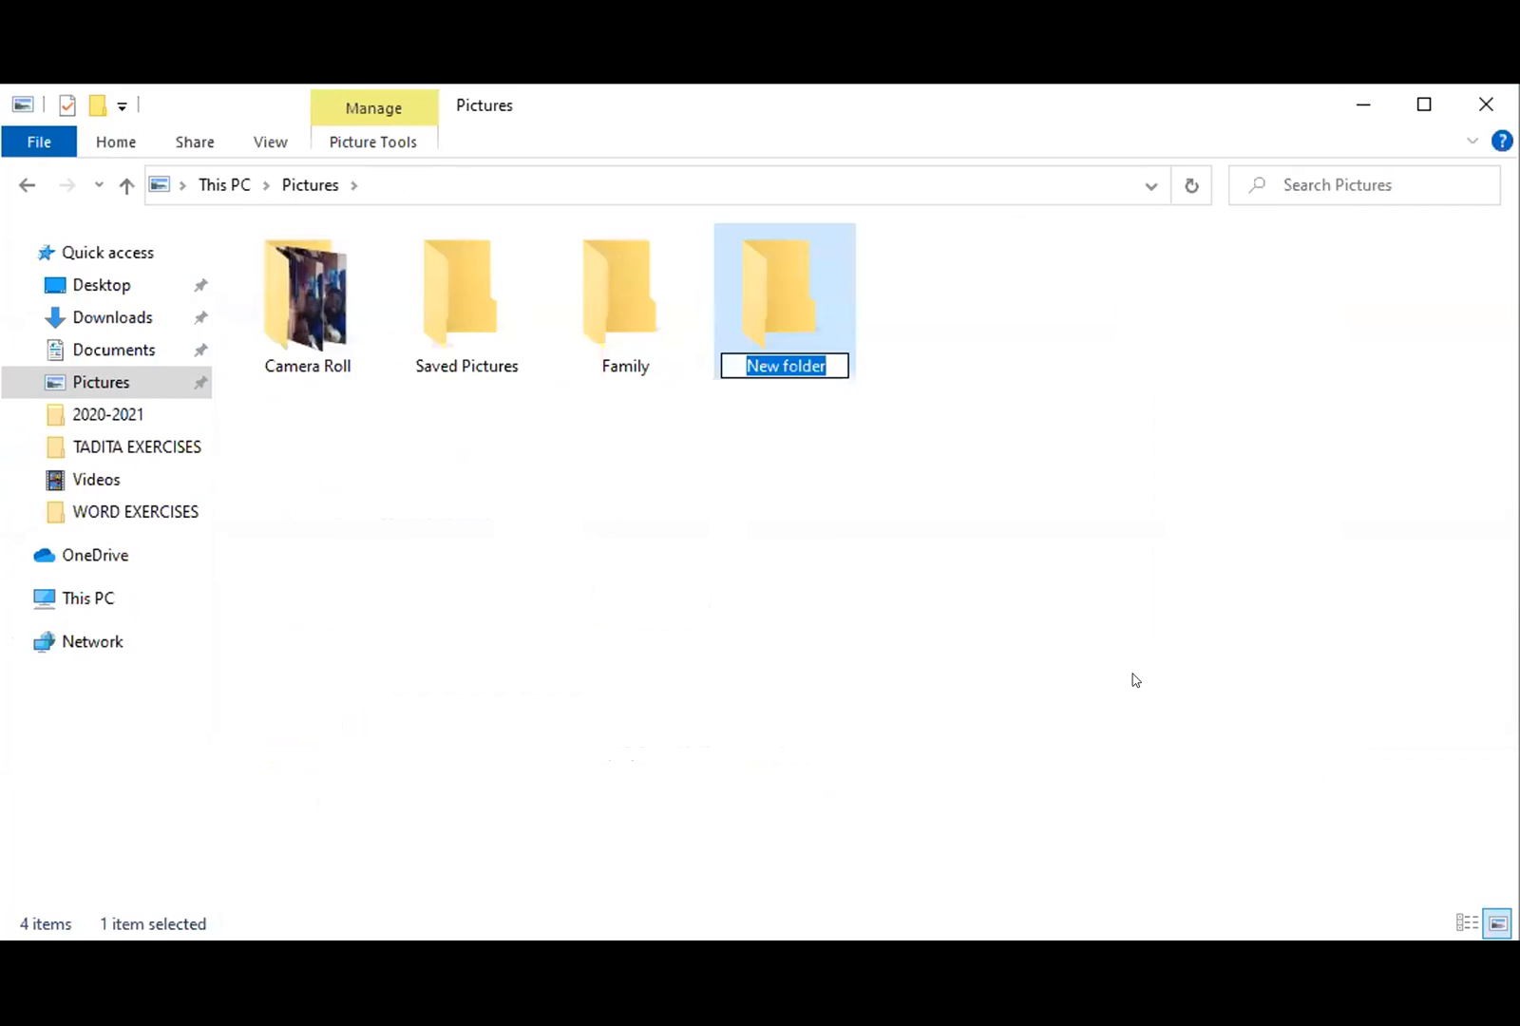
{"action": "type", "text": "school"}
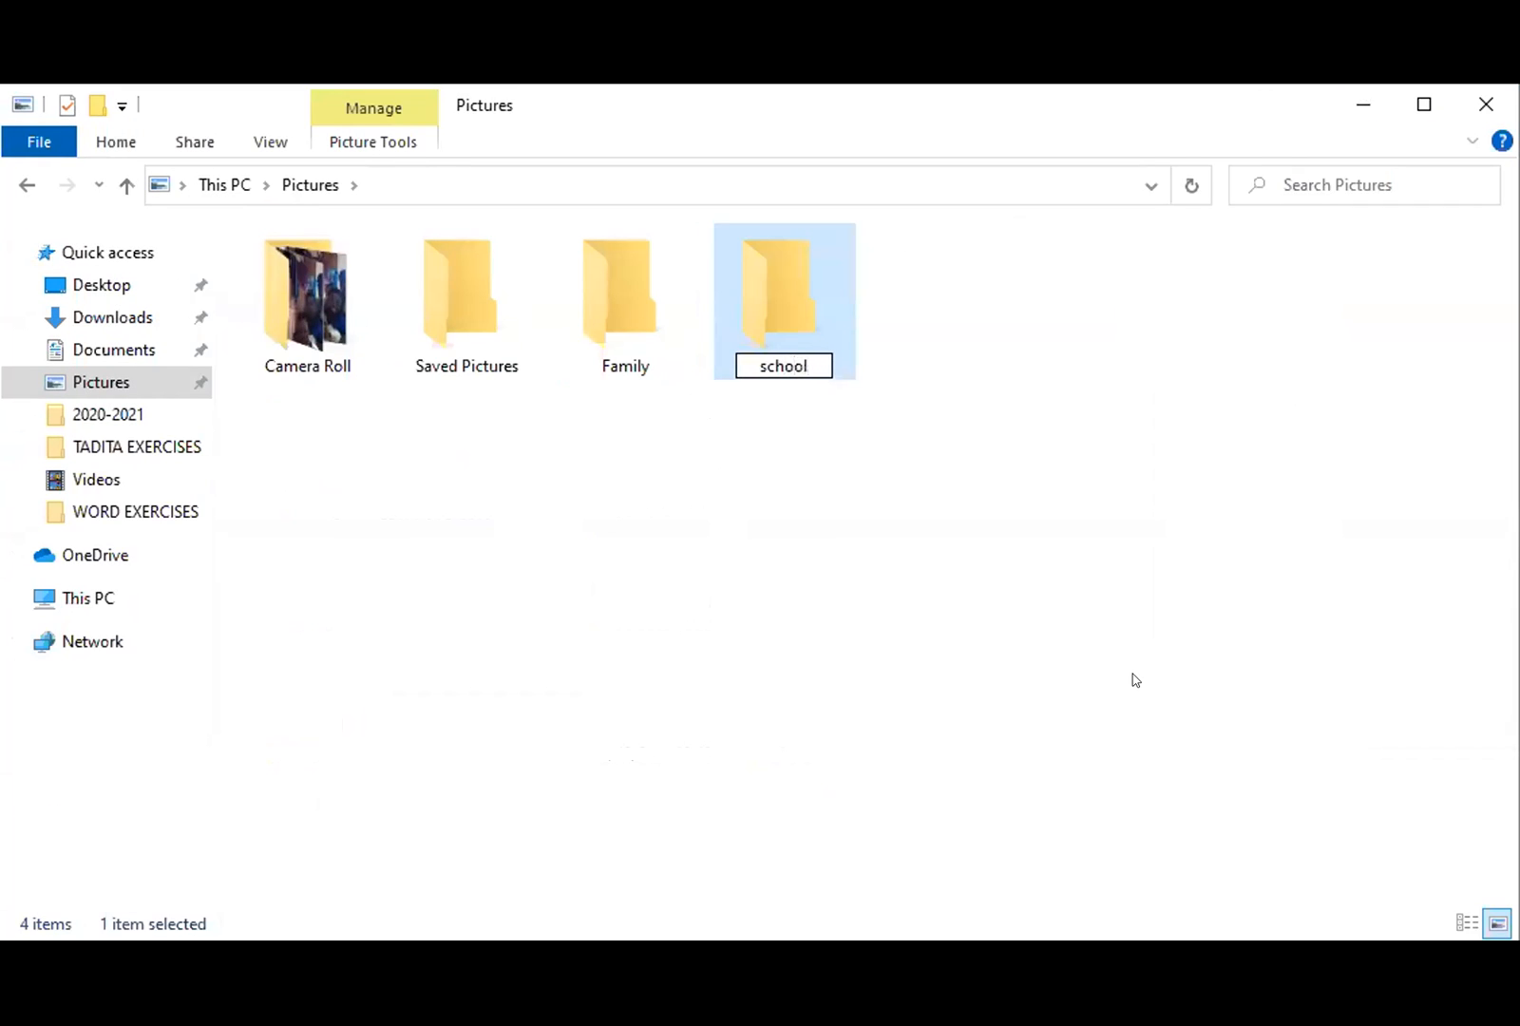
{"action": "key", "text": "BackSpace"}
{"action": "key", "text": "Left"}
{"action": "key", "text": "BackSpace"}
{"action": "type", "text": "S"}
{"action": "key", "text": "Return"}
{"action": "left_click", "coordinate": [1164, 674]}
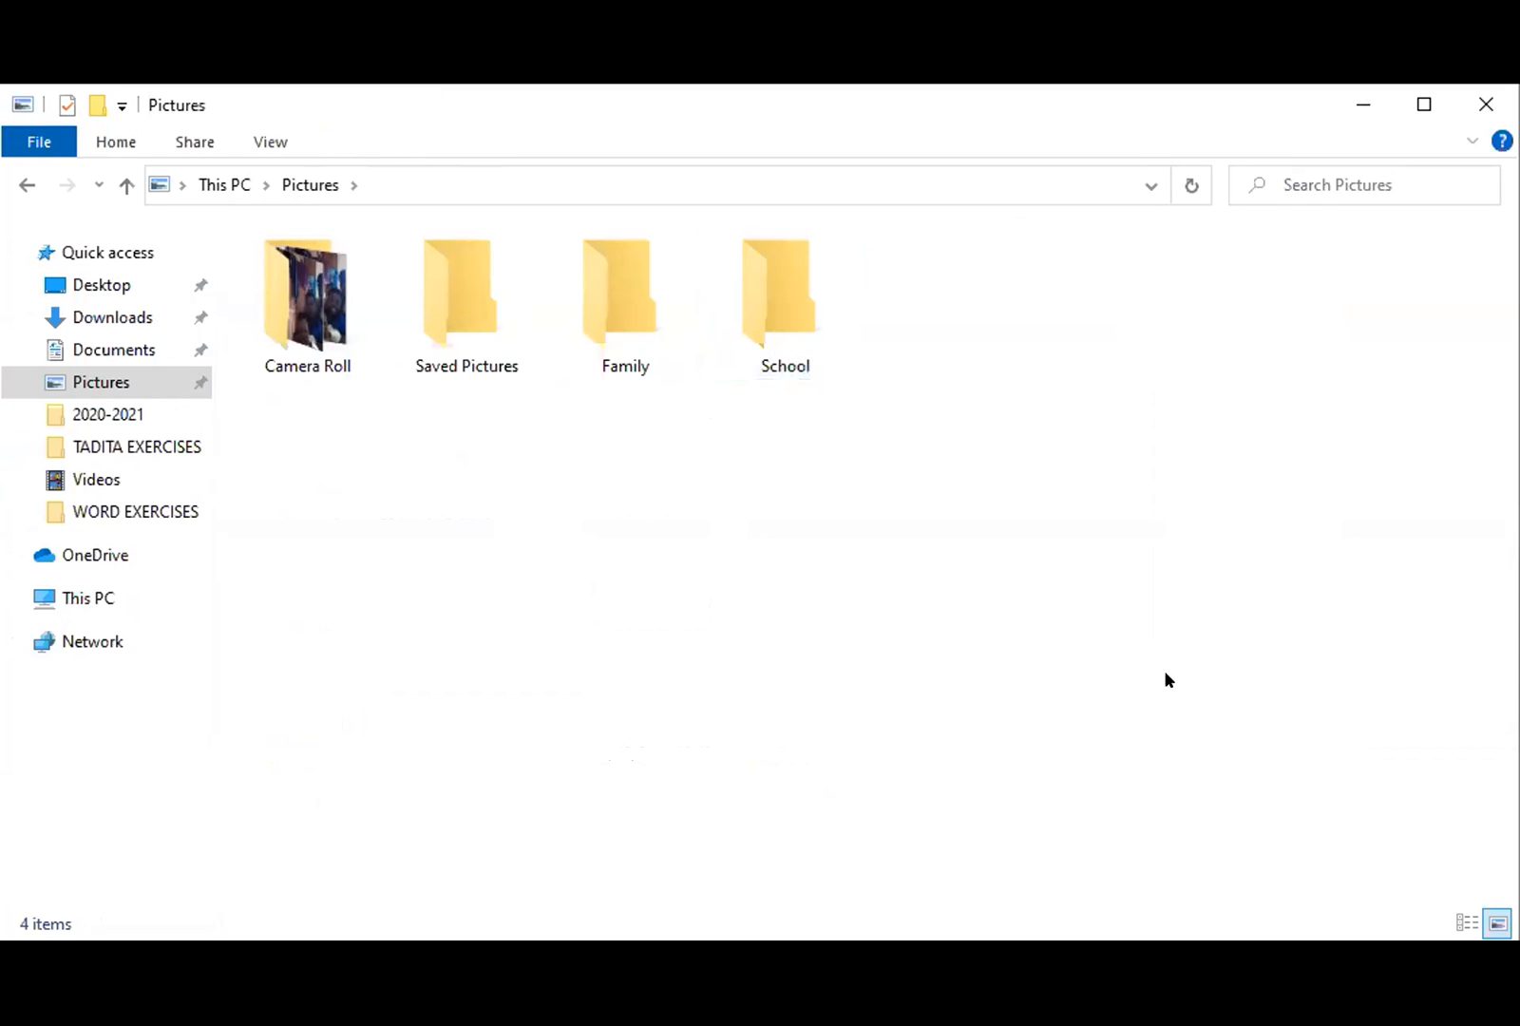
- Create a third folder in Pictures named Personal and select it
{"action": "right_click", "coordinate": [1007, 287]}
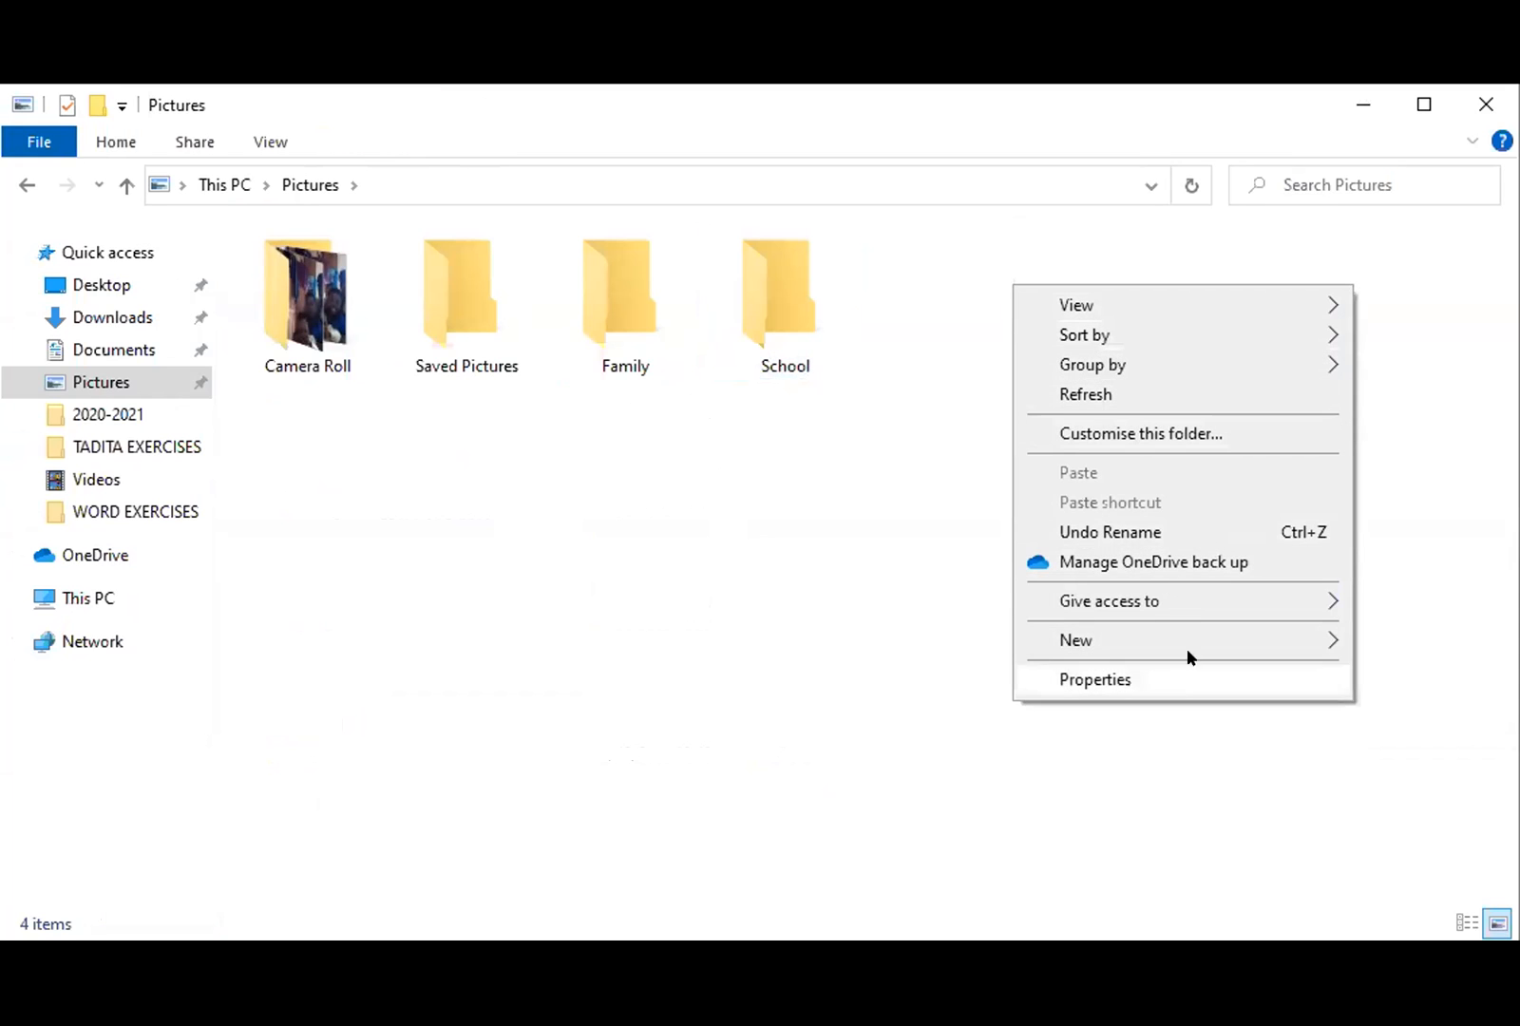
{"action": "left_click", "coordinate": [1192, 637]}
{"action": "left_click", "coordinate": [1205, 609]}
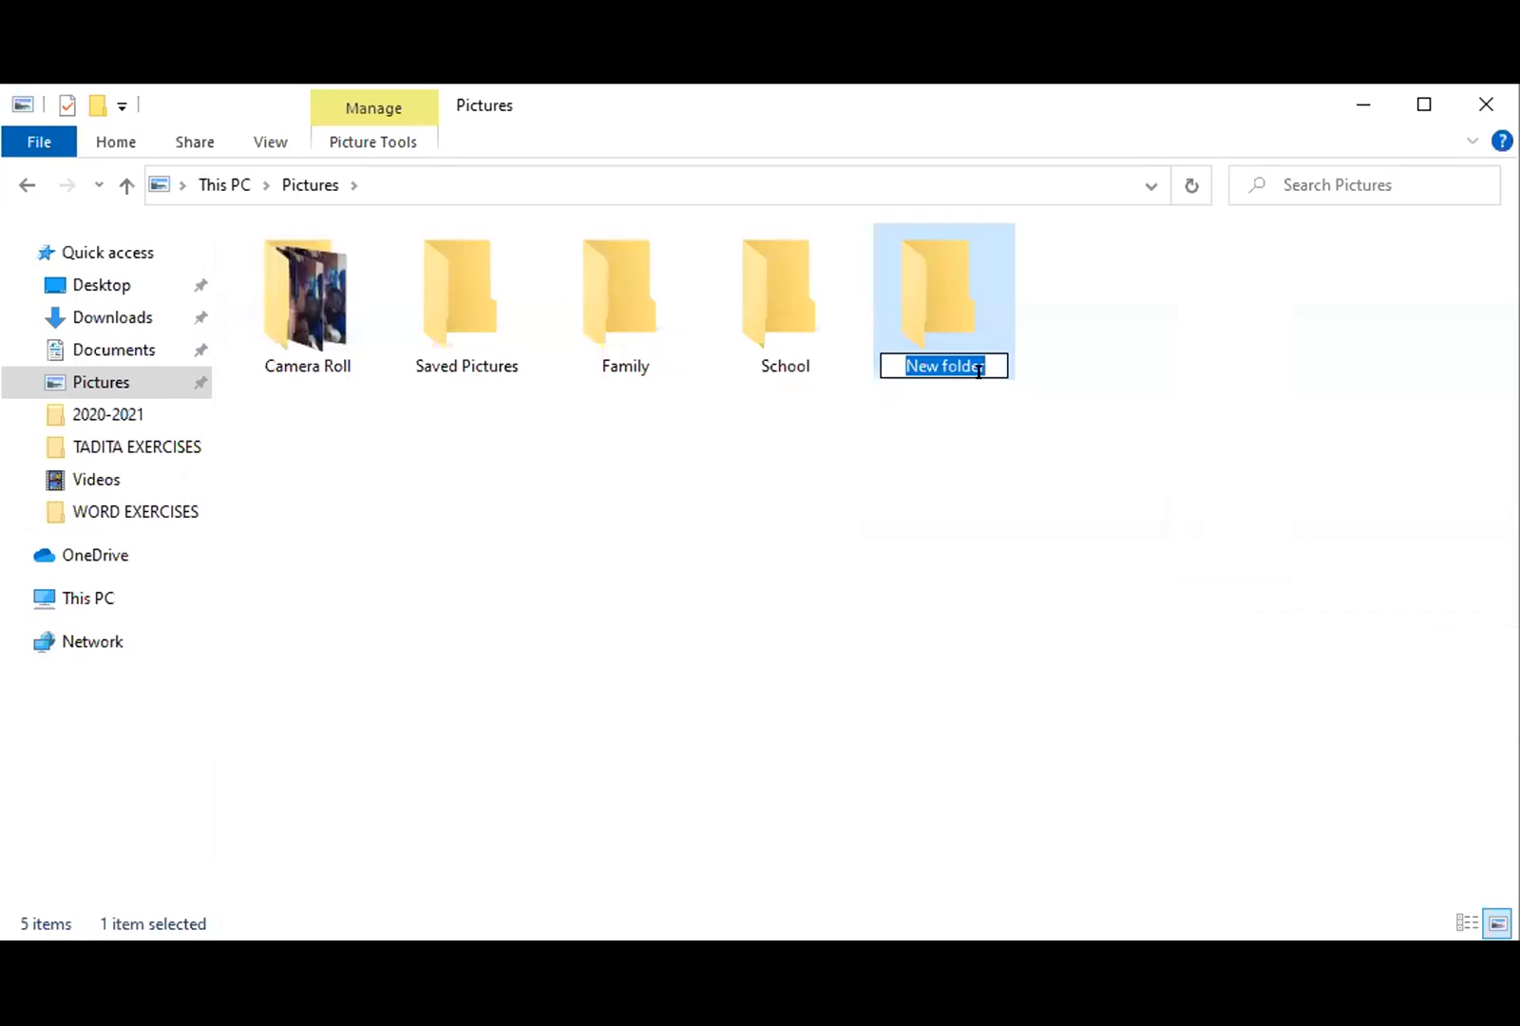
{"action": "type", "text": "Per"}
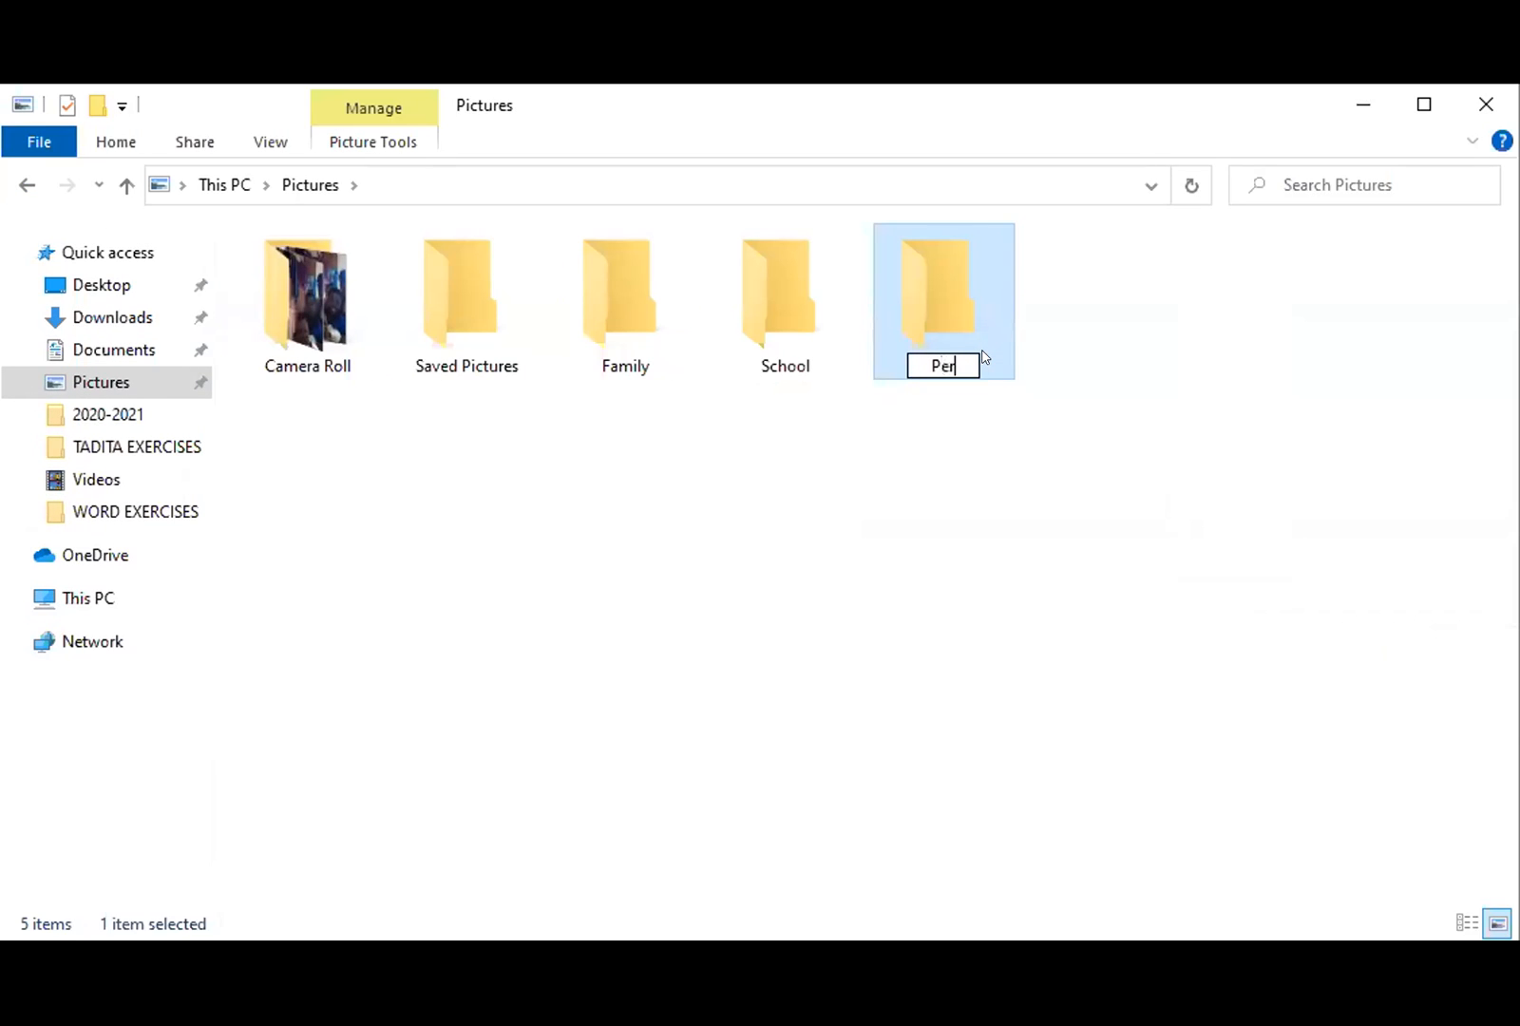
{"action": "type", "text": "sonal"}
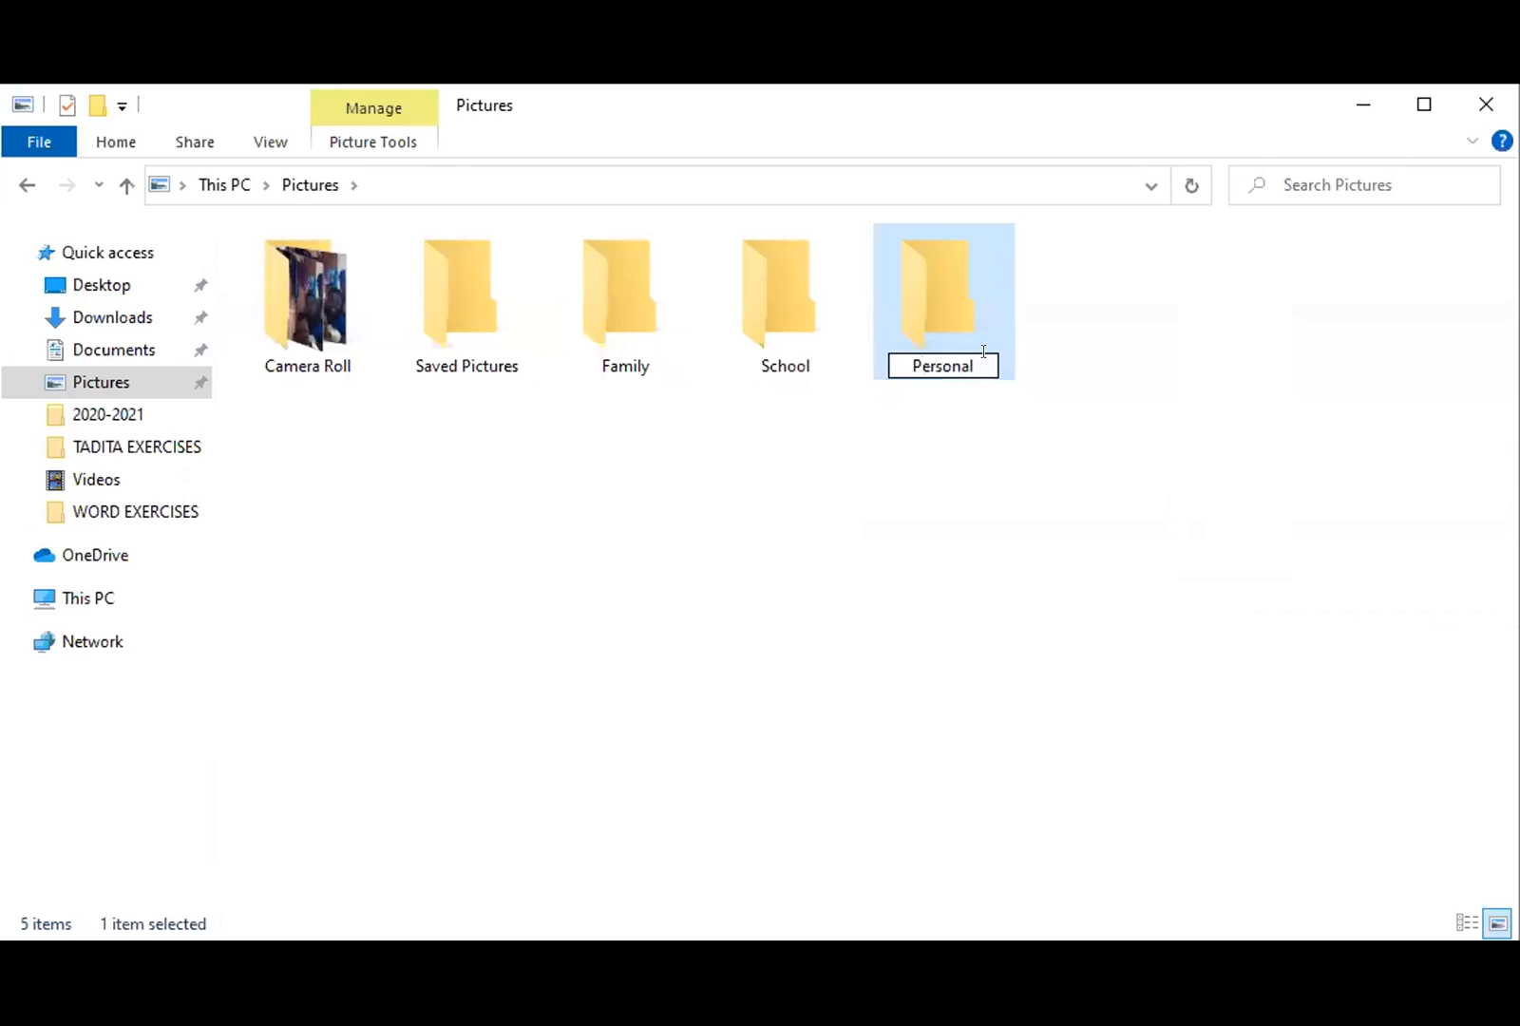
{"action": "key", "text": "Return"}
{"action": "left_click", "coordinate": [1027, 378]}
- Open the Personal folder and create a folder named 2012 inside it
{"action": "double_click", "coordinate": [932, 329]}
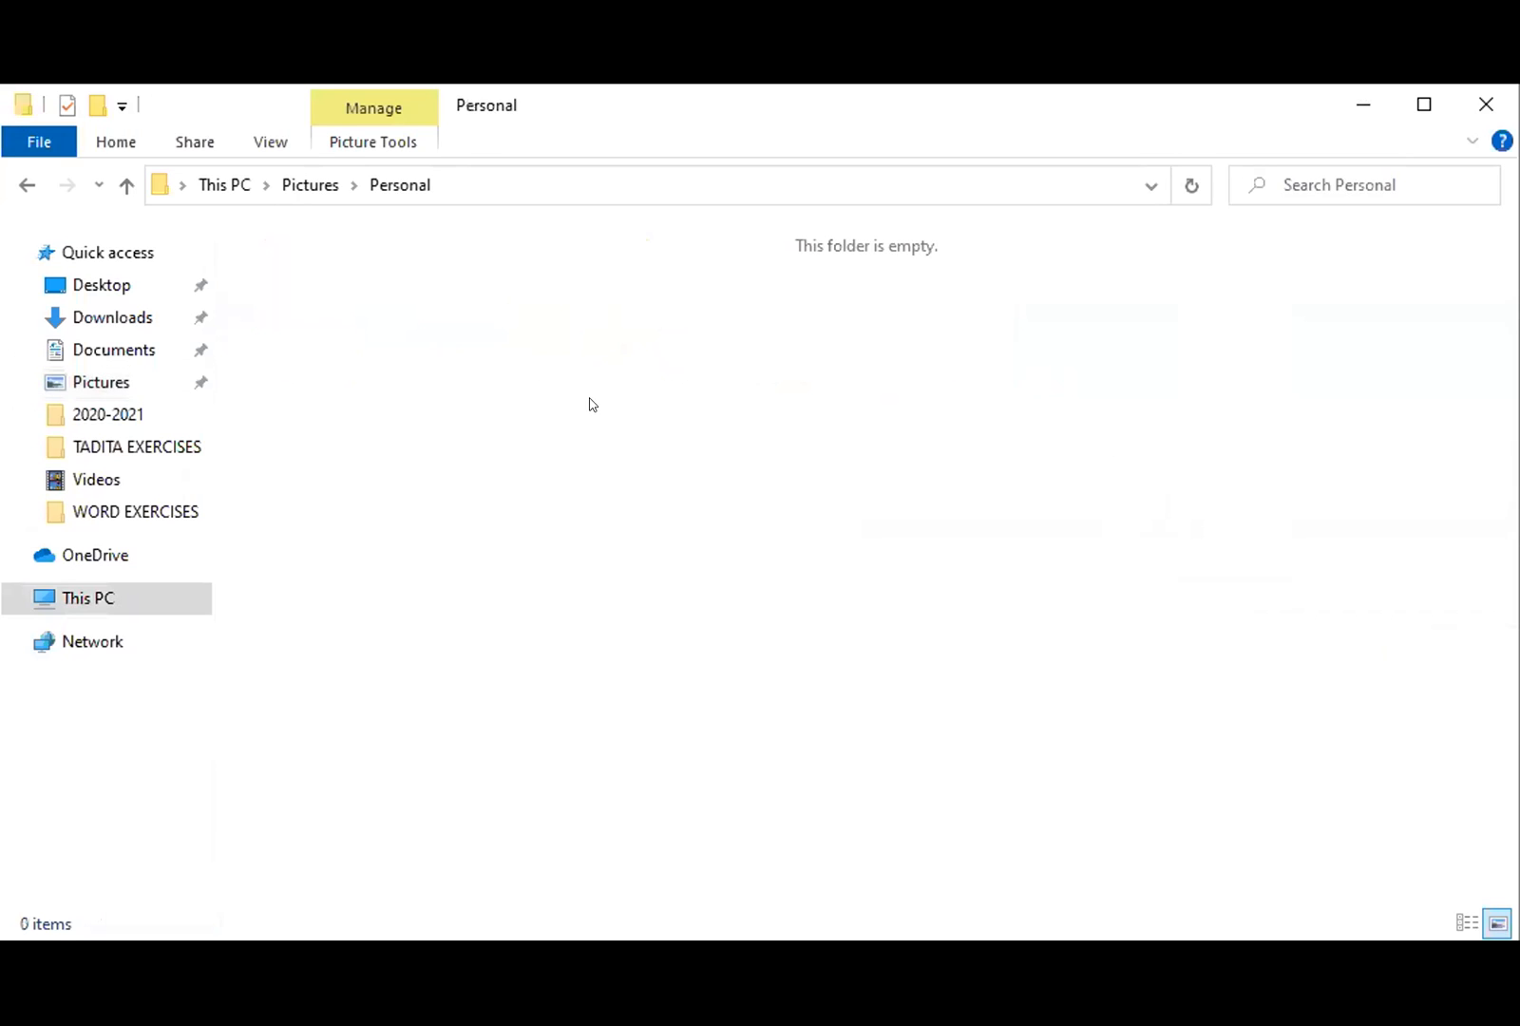
{"action": "right_click", "coordinate": [557, 411]}
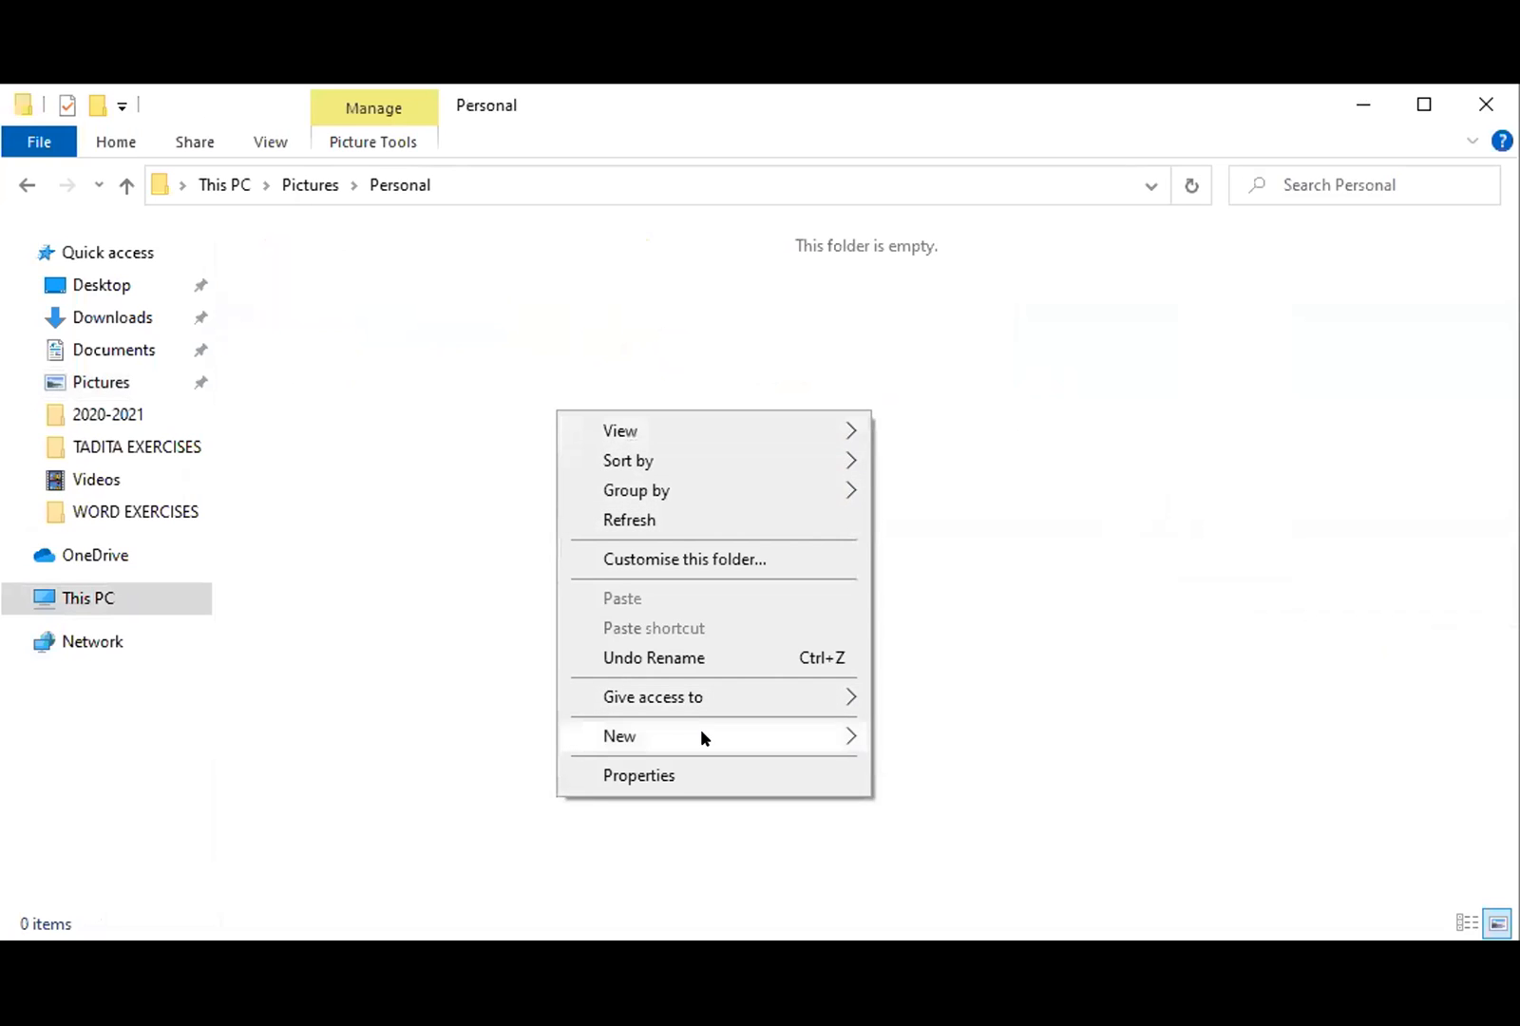
{"action": "mouse_move", "coordinate": [702, 738]}
{"action": "left_click", "coordinate": [954, 671]}
{"action": "type", "text": "2012"}
{"action": "key", "text": "Return"}
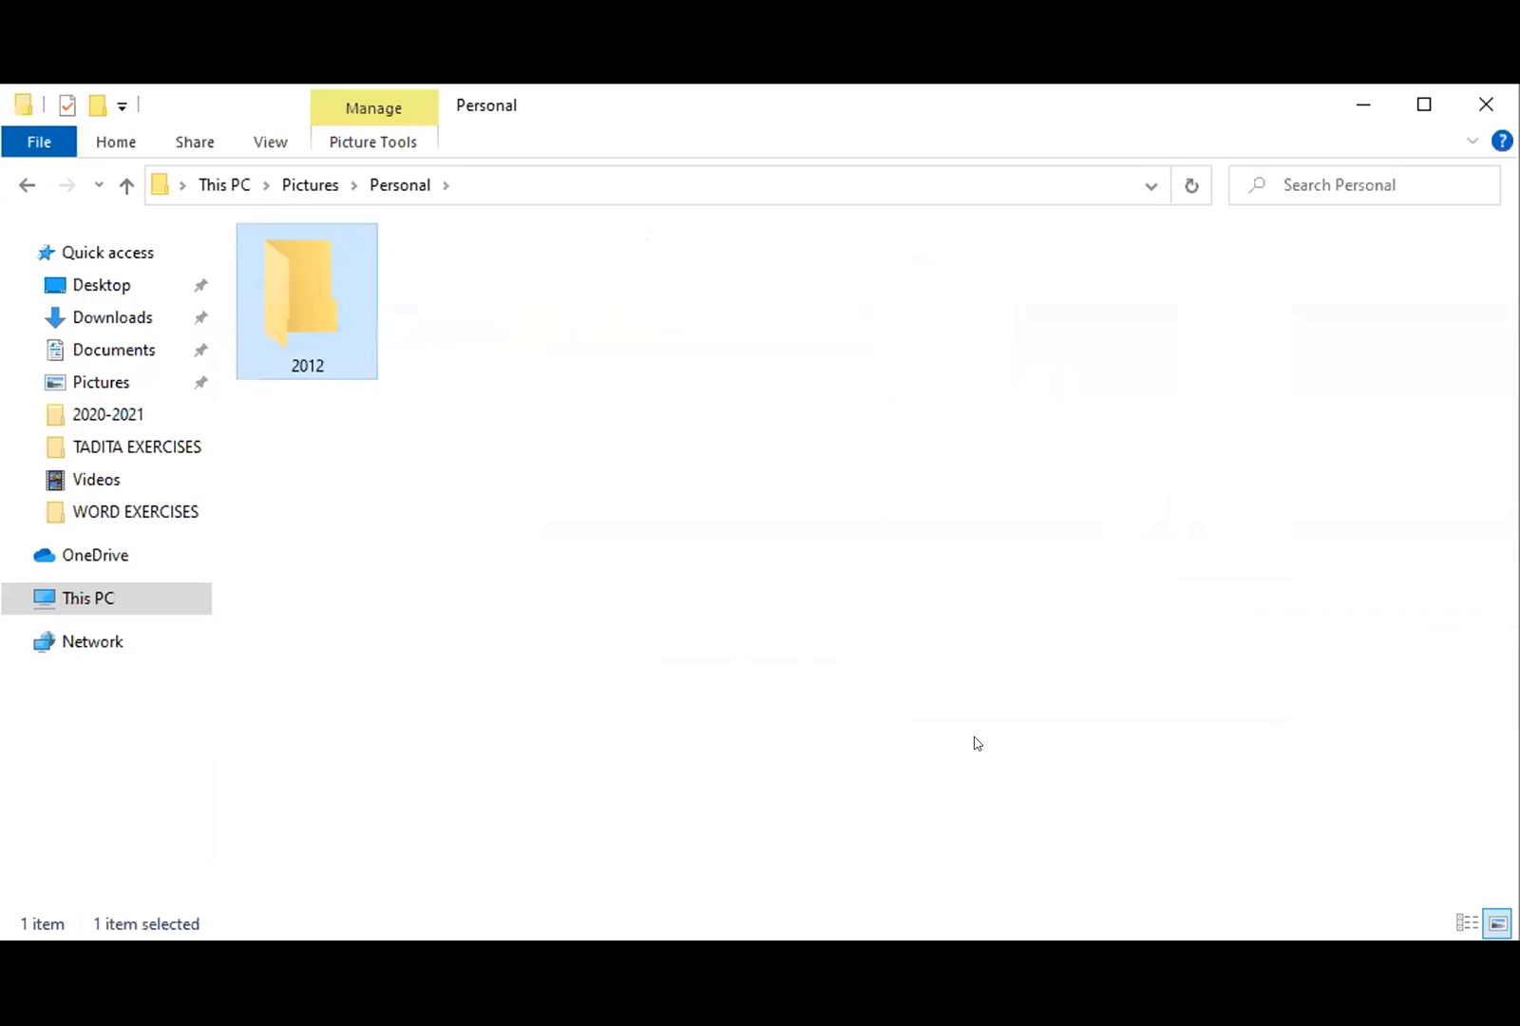
{"action": "left_click", "coordinate": [766, 571]}
- Add two more folders named 2013 and 2014 inside Personal
{"action": "right_click", "coordinate": [806, 357]}
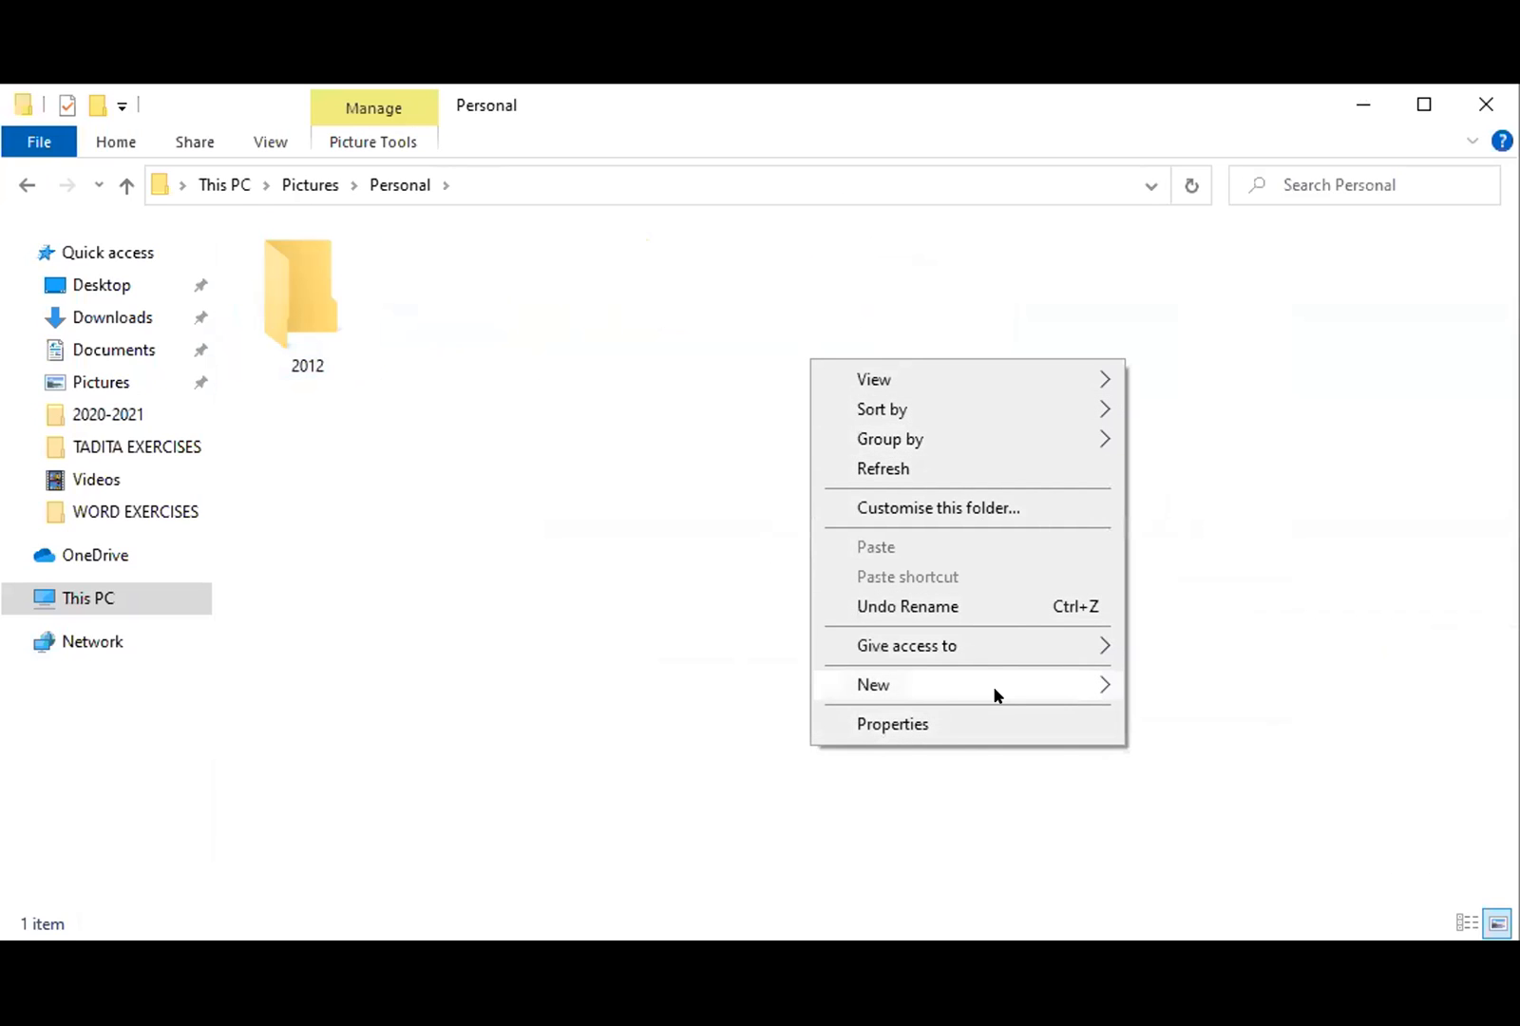
{"action": "mouse_move", "coordinate": [994, 688]}
{"action": "left_click", "coordinate": [1213, 644]}
{"action": "type", "text": "2013"}
{"action": "left_click", "coordinate": [830, 326]}
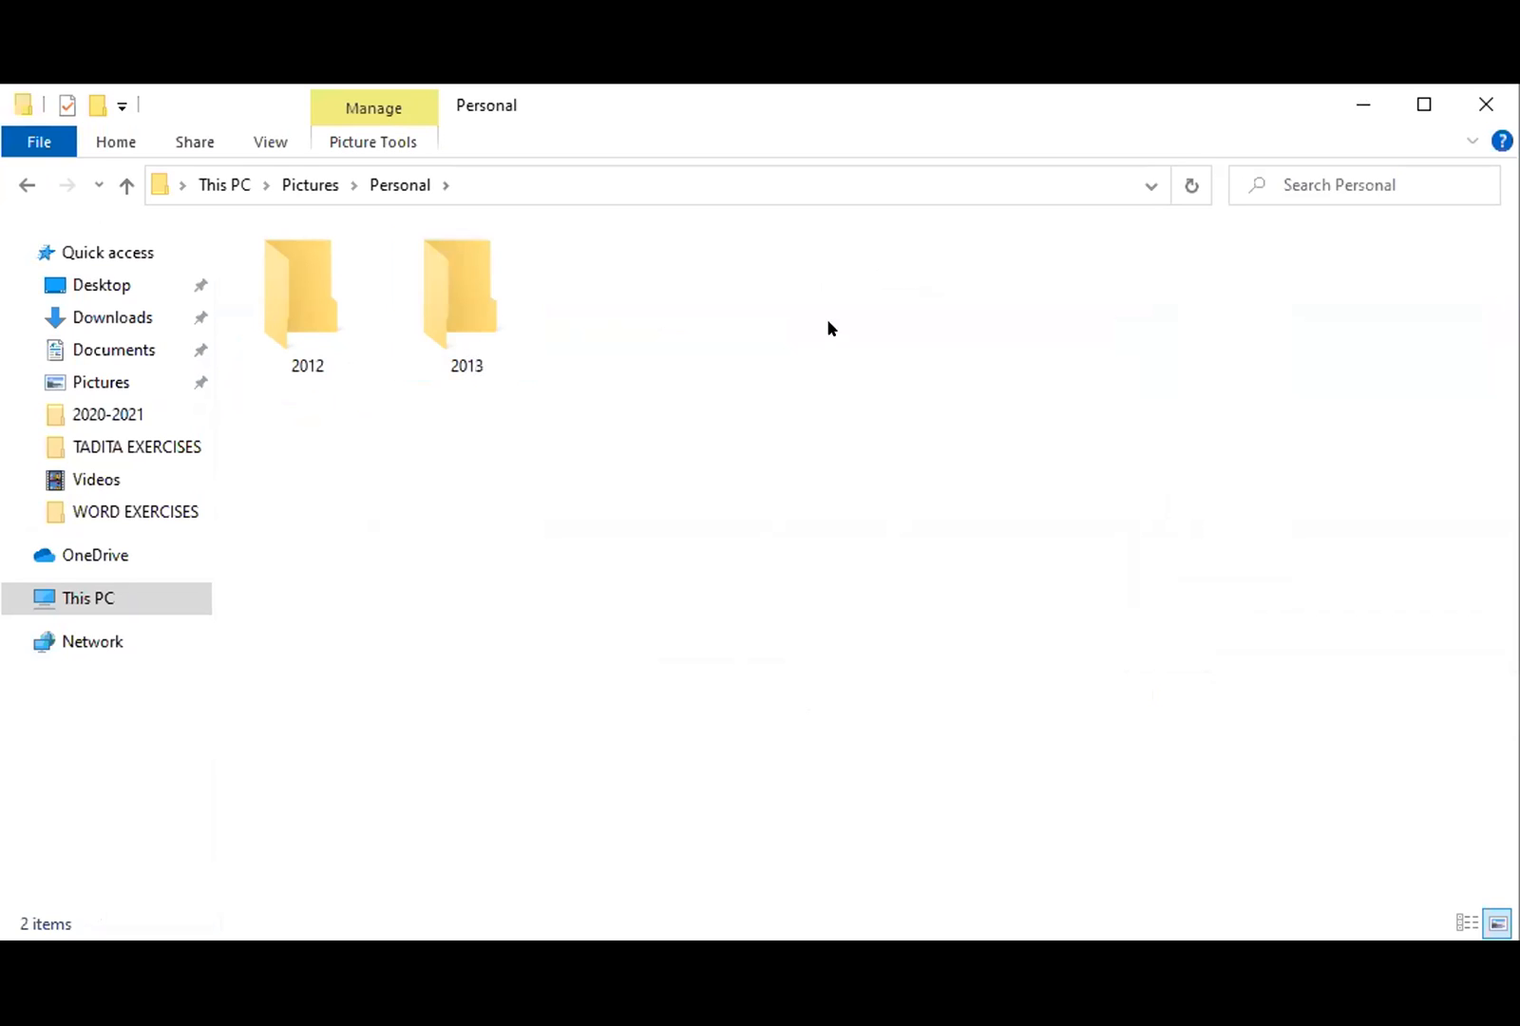
{"action": "right_click", "coordinate": [766, 252]}
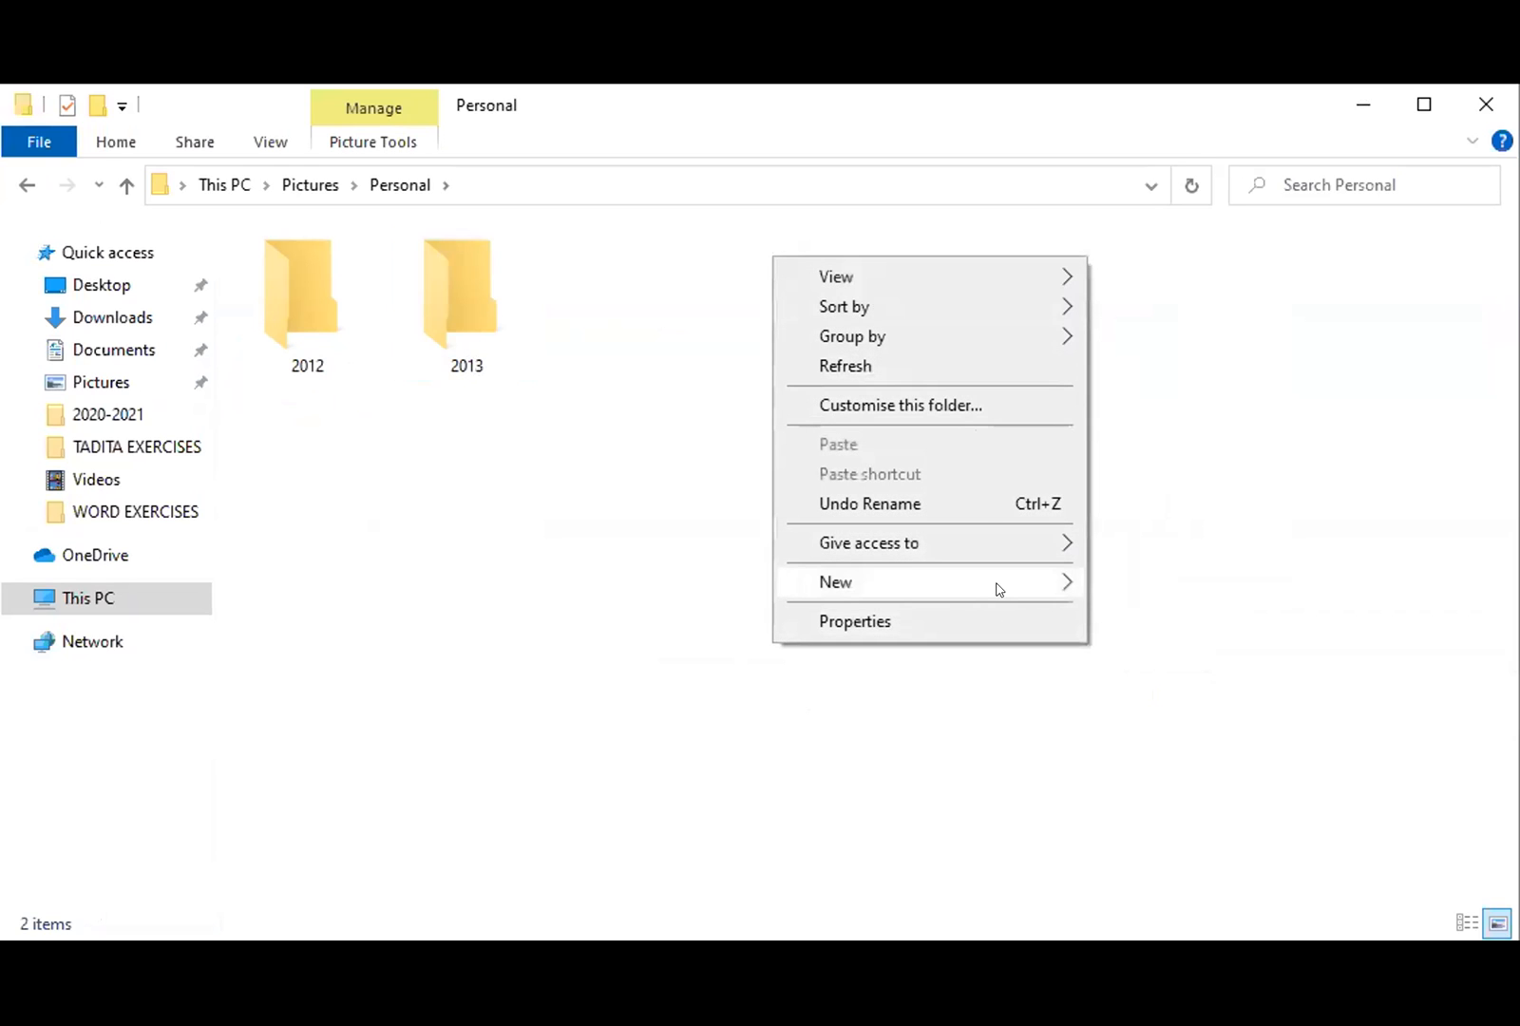
{"action": "left_click", "coordinate": [1093, 584]}
{"action": "type", "text": "2"}
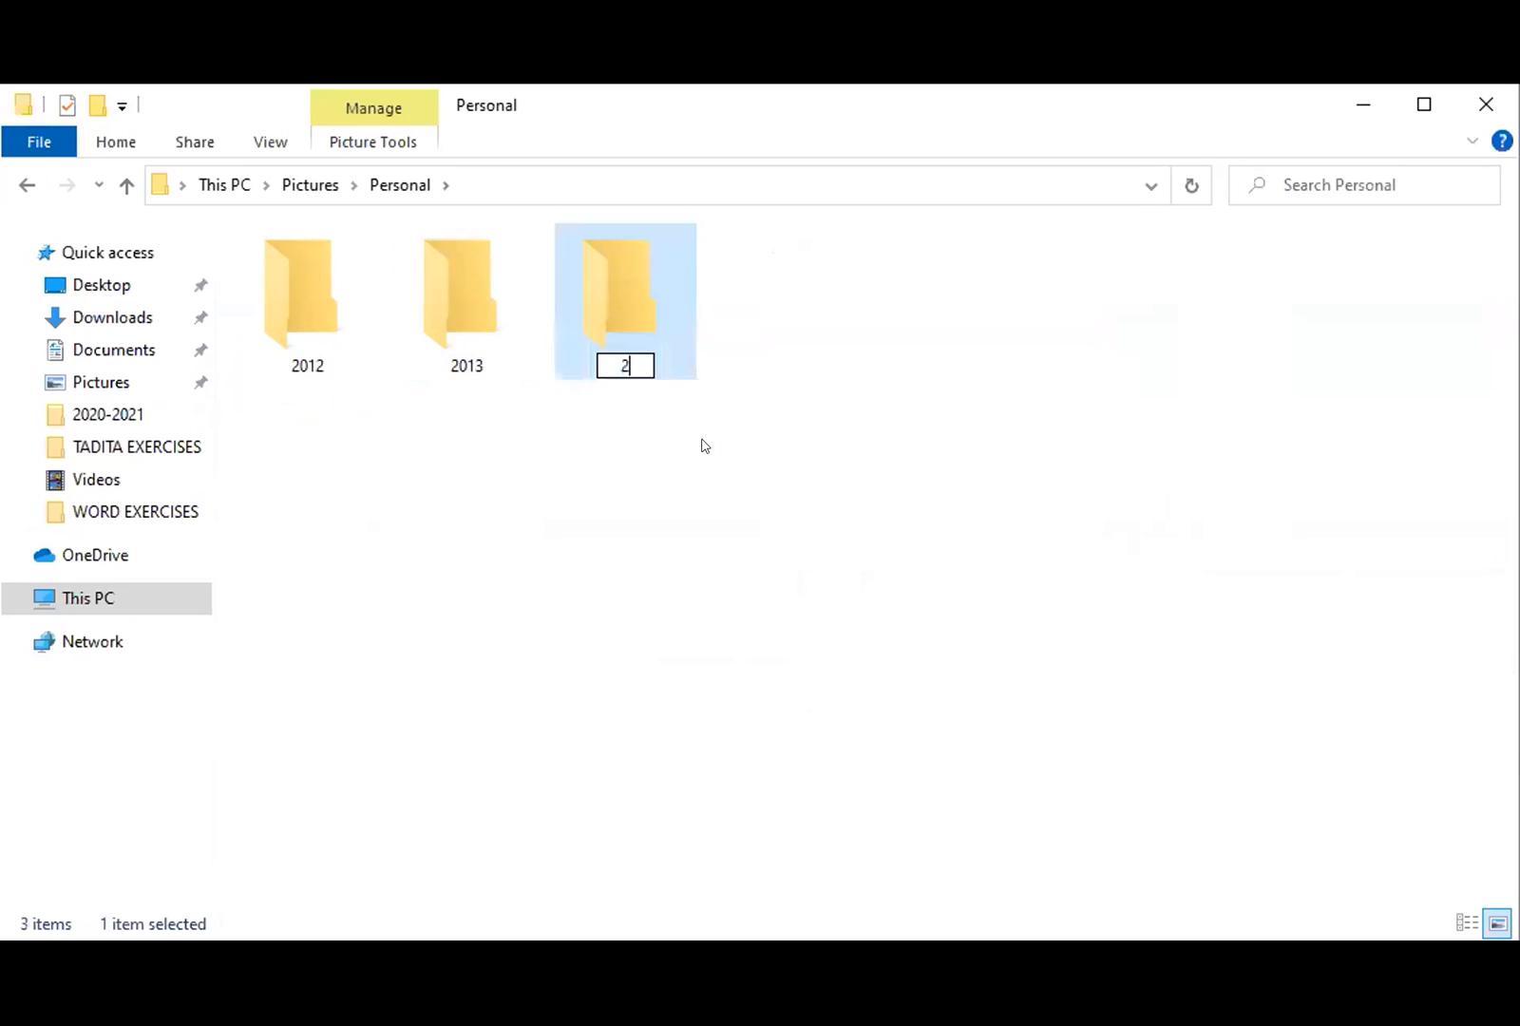
{"action": "type", "text": "014"}
{"action": "key", "text": "Return"}
{"action": "left_click", "coordinate": [705, 445]}
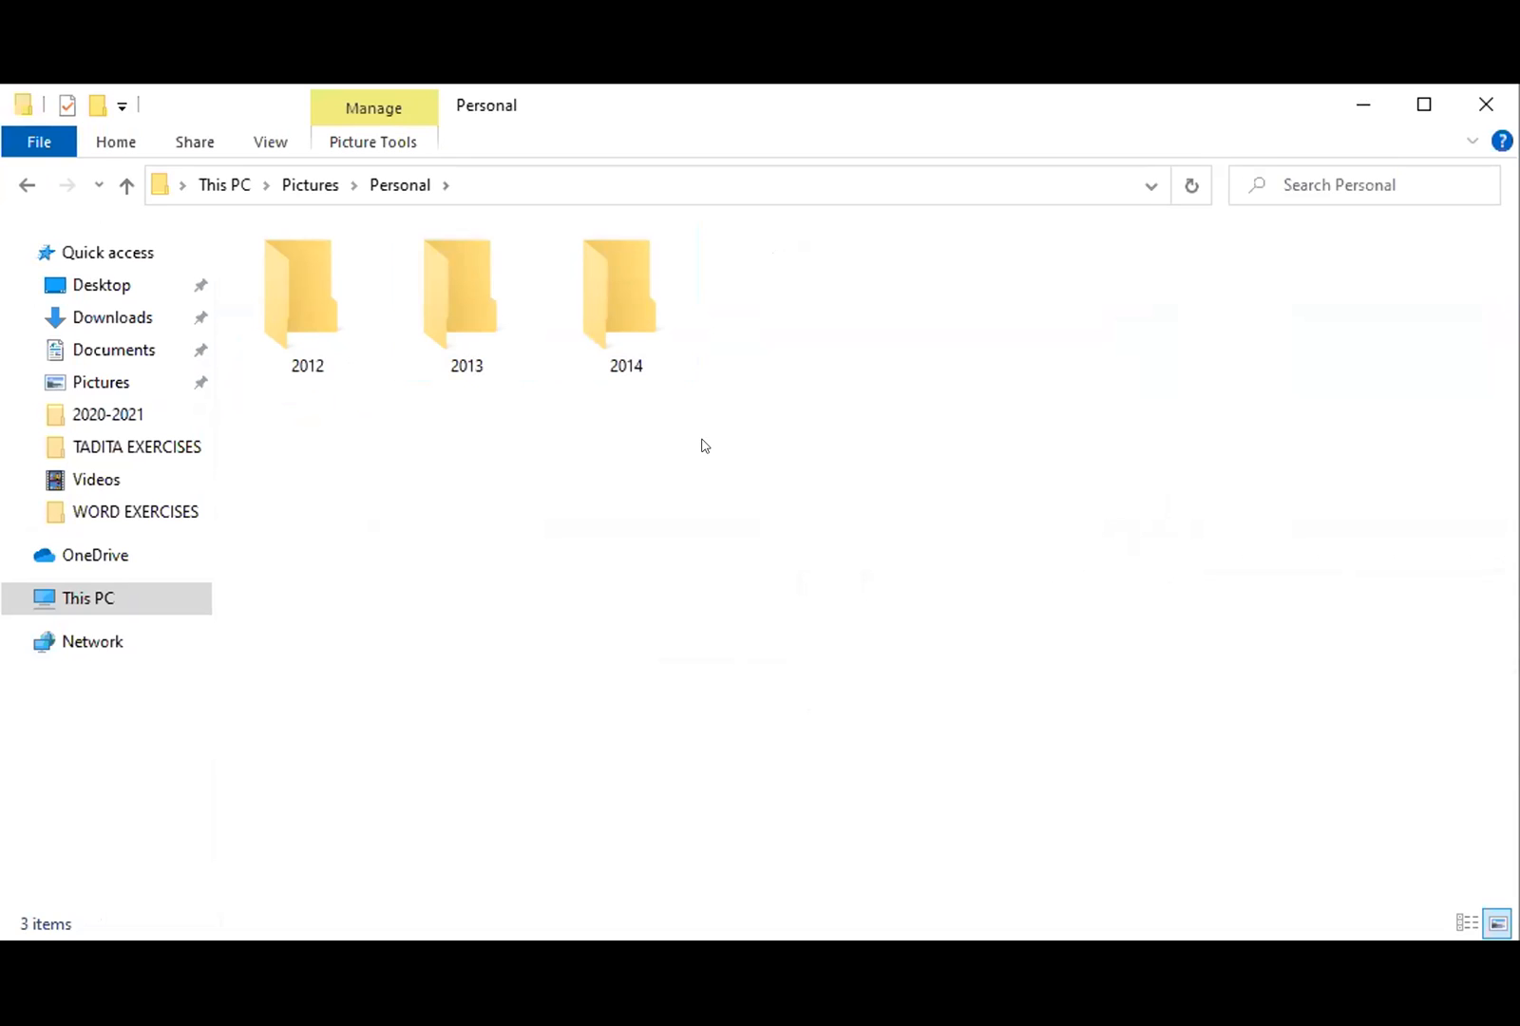
- Open the 2014 folder and create a folder named January inside it
{"action": "double_click", "coordinate": [619, 306]}
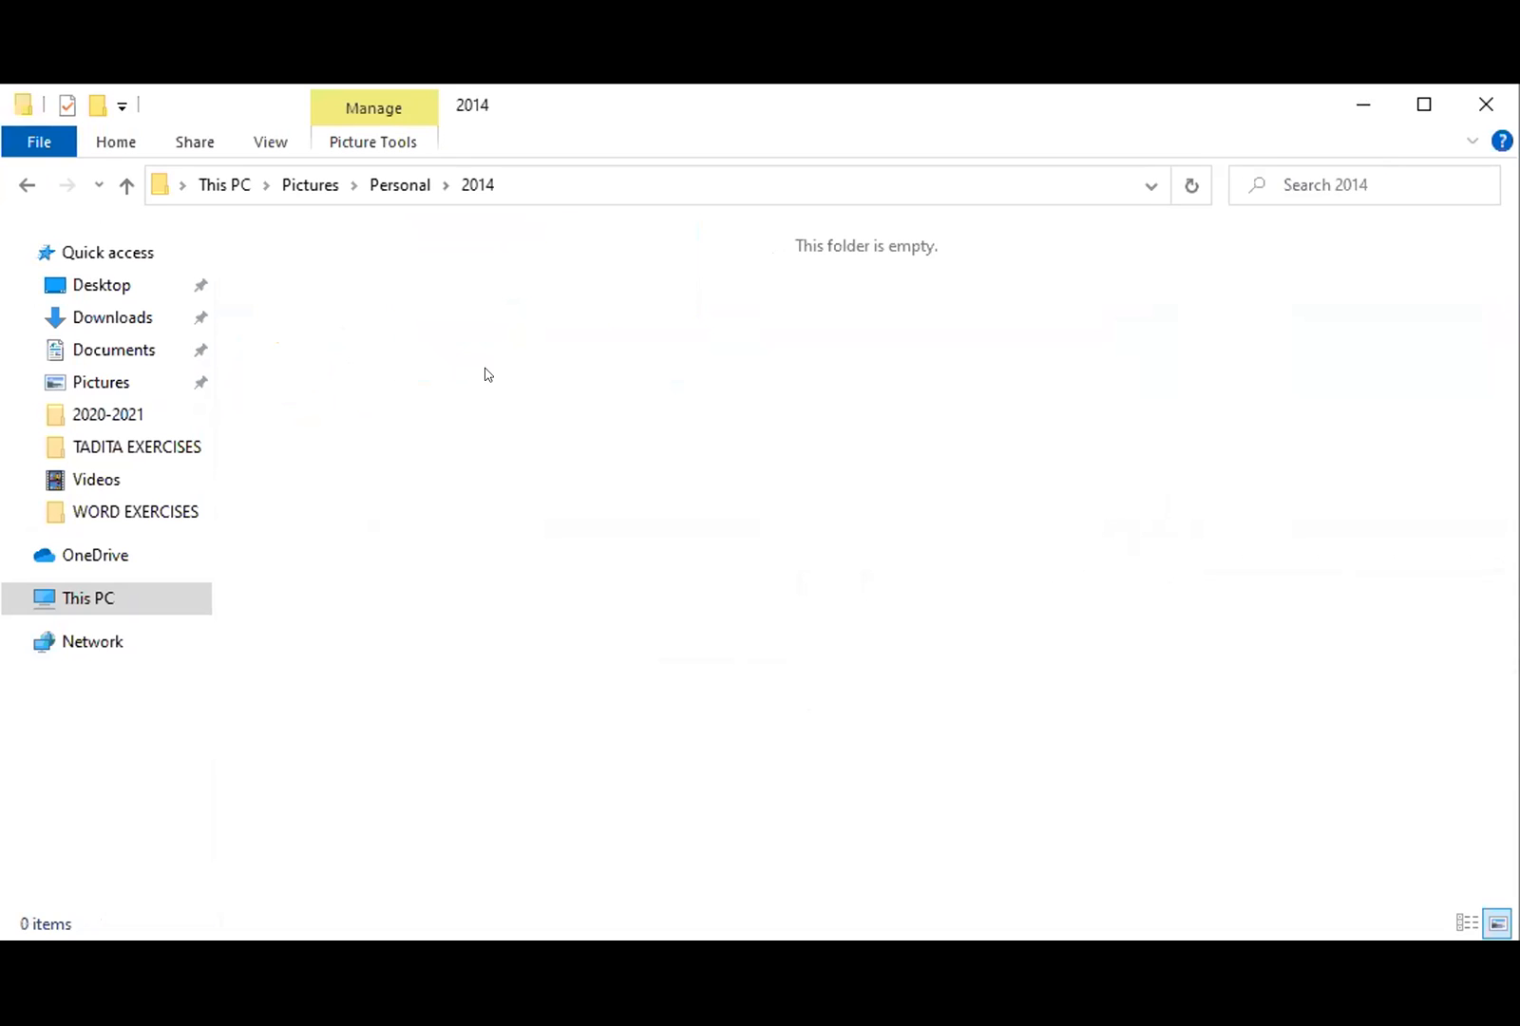
{"action": "right_click", "coordinate": [465, 327]}
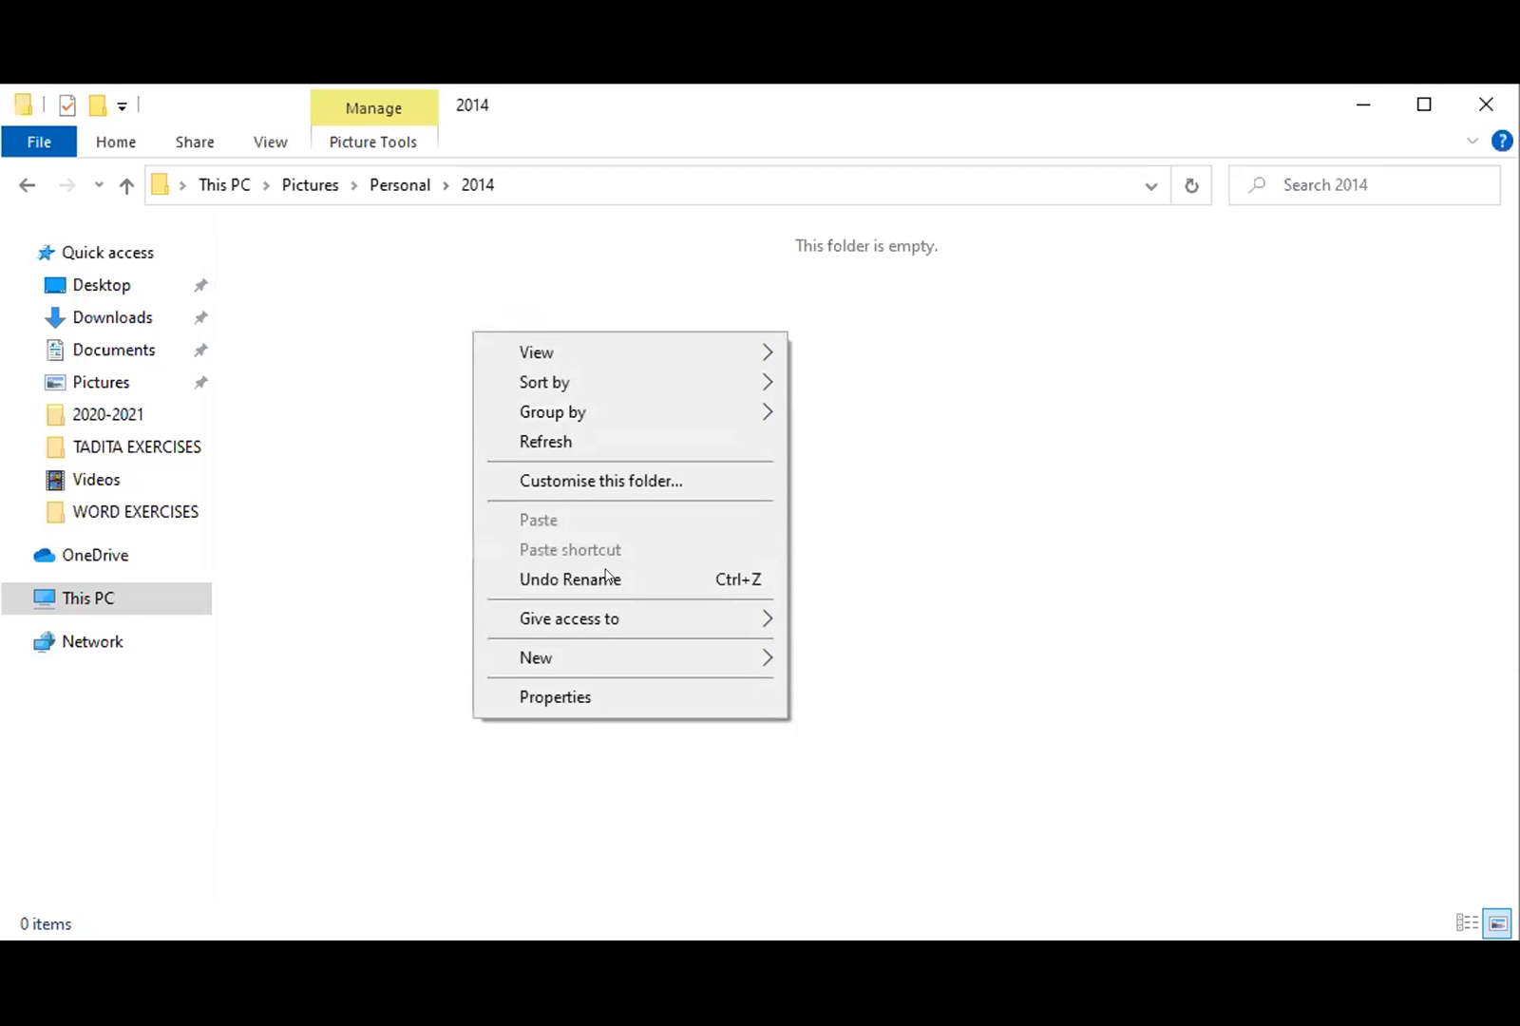
{"action": "mouse_move", "coordinate": [665, 658]}
{"action": "left_click", "coordinate": [851, 655]}
{"action": "type", "text": "jam"}
{"action": "key", "text": "BackSpace"}
{"action": "type", "text": "nuary"}
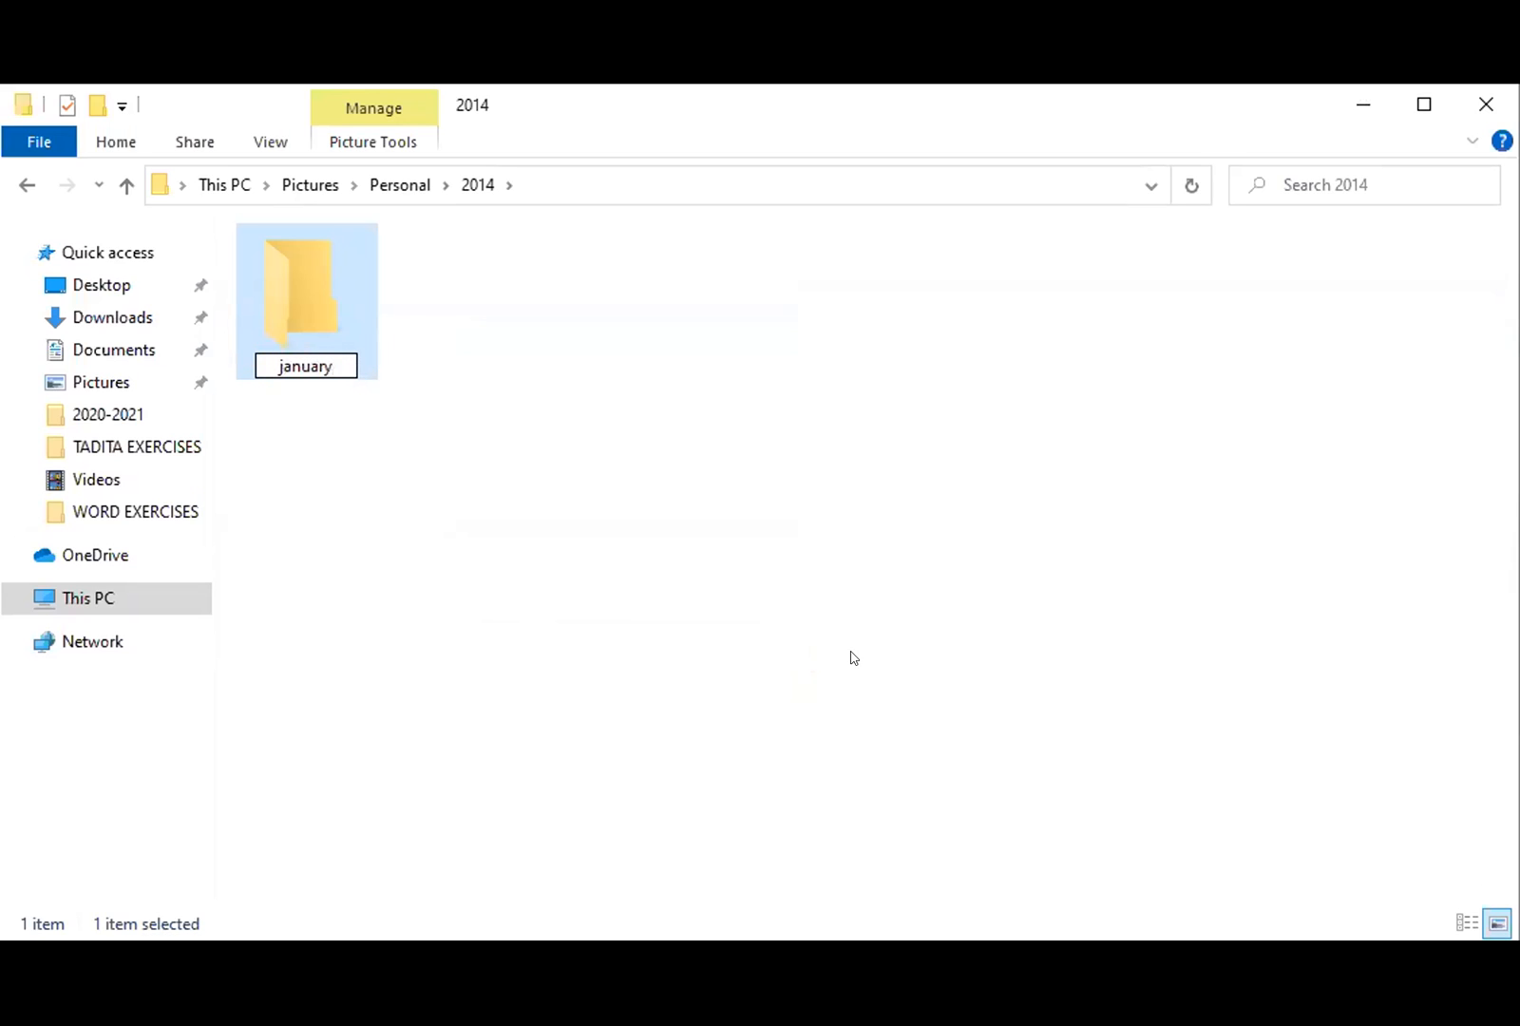
{"action": "key", "text": "BackSpace"}
{"action": "key", "text": "BackSpace"}
{"action": "key", "text": "BackSpace"}
{"action": "key", "text": "BackSpace"}
{"action": "key", "text": "BackSpace"}
{"action": "key", "text": "BackSpace"}
{"action": "key", "text": "BackSpace"}
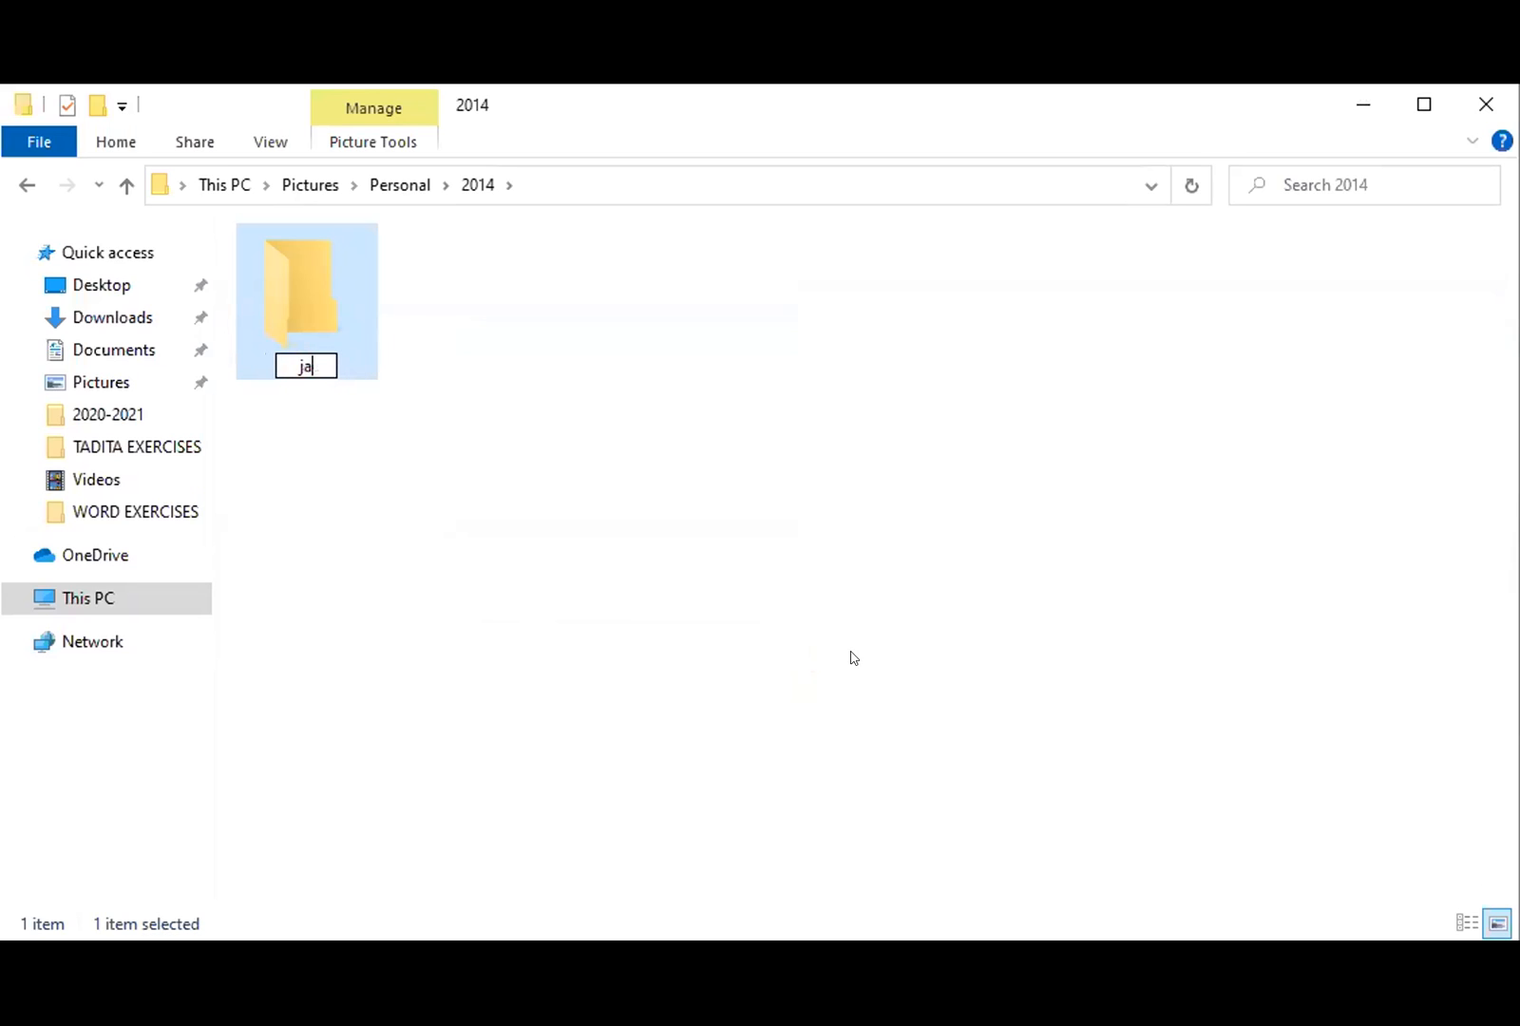
{"action": "type", "text": "January"}
{"action": "left_click", "coordinate": [853, 657]}
- Create a second folder in 2014 named Febuary
{"action": "right_click", "coordinate": [787, 195]}
{"action": "left_click", "coordinate": [553, 306]}
{"action": "right_click", "coordinate": [560, 305]}
{"action": "mouse_move", "coordinate": [723, 618]}
{"action": "left_click", "coordinate": [950, 622]}
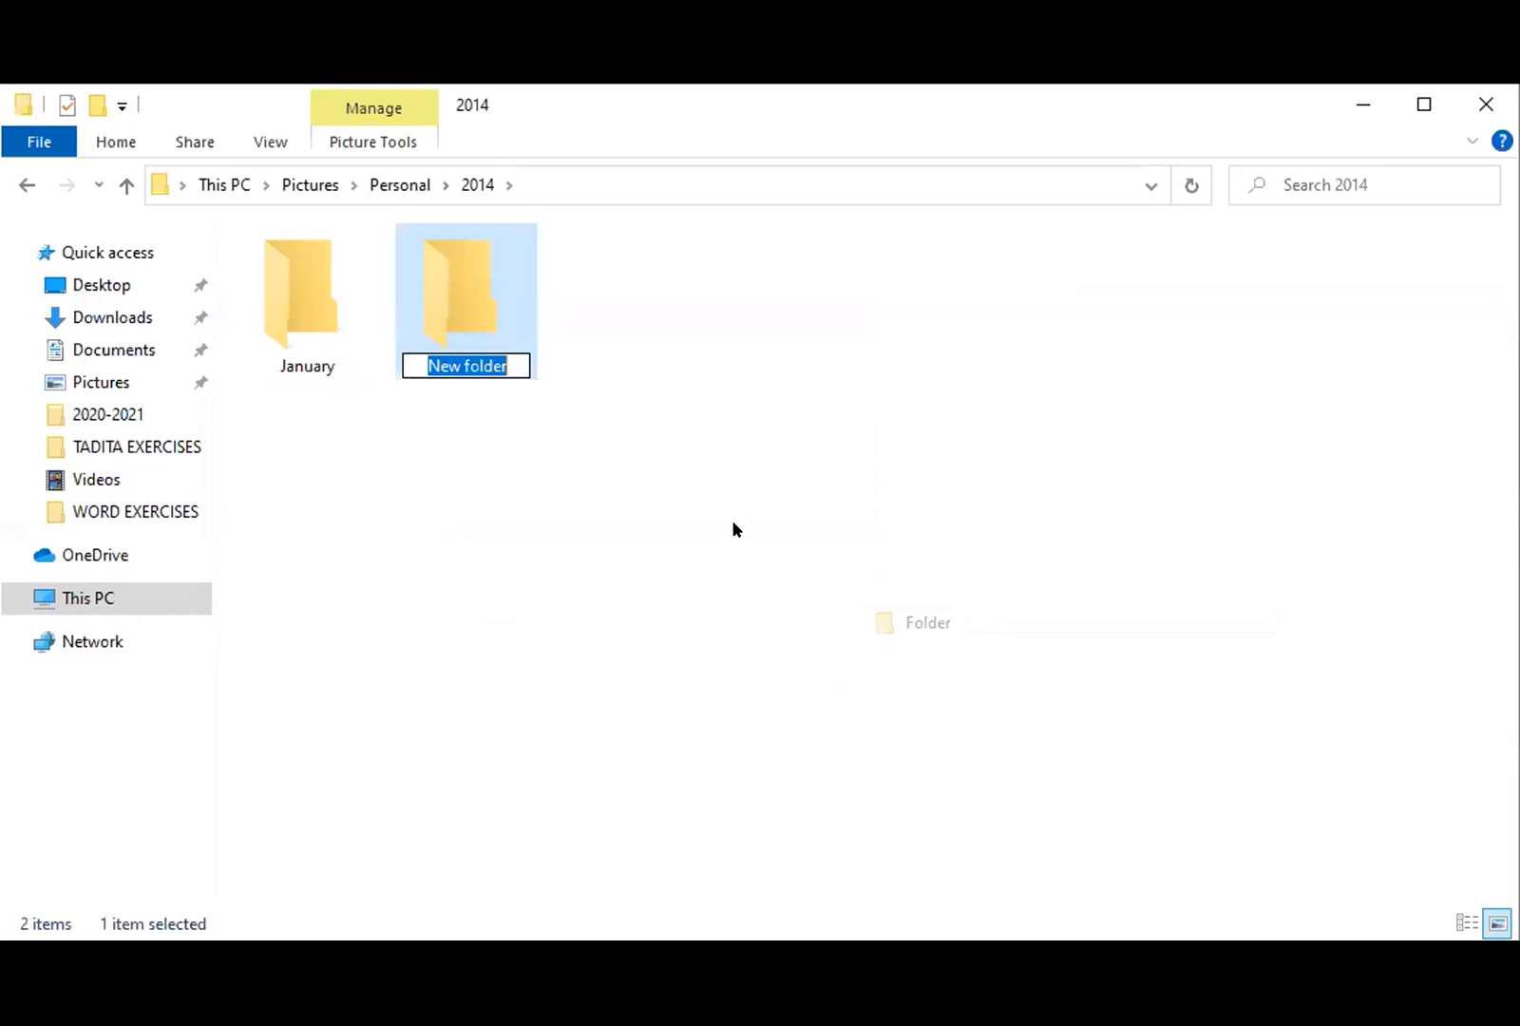
{"action": "type", "text": "Febuary"}
{"action": "left_click", "coordinate": [589, 421]}
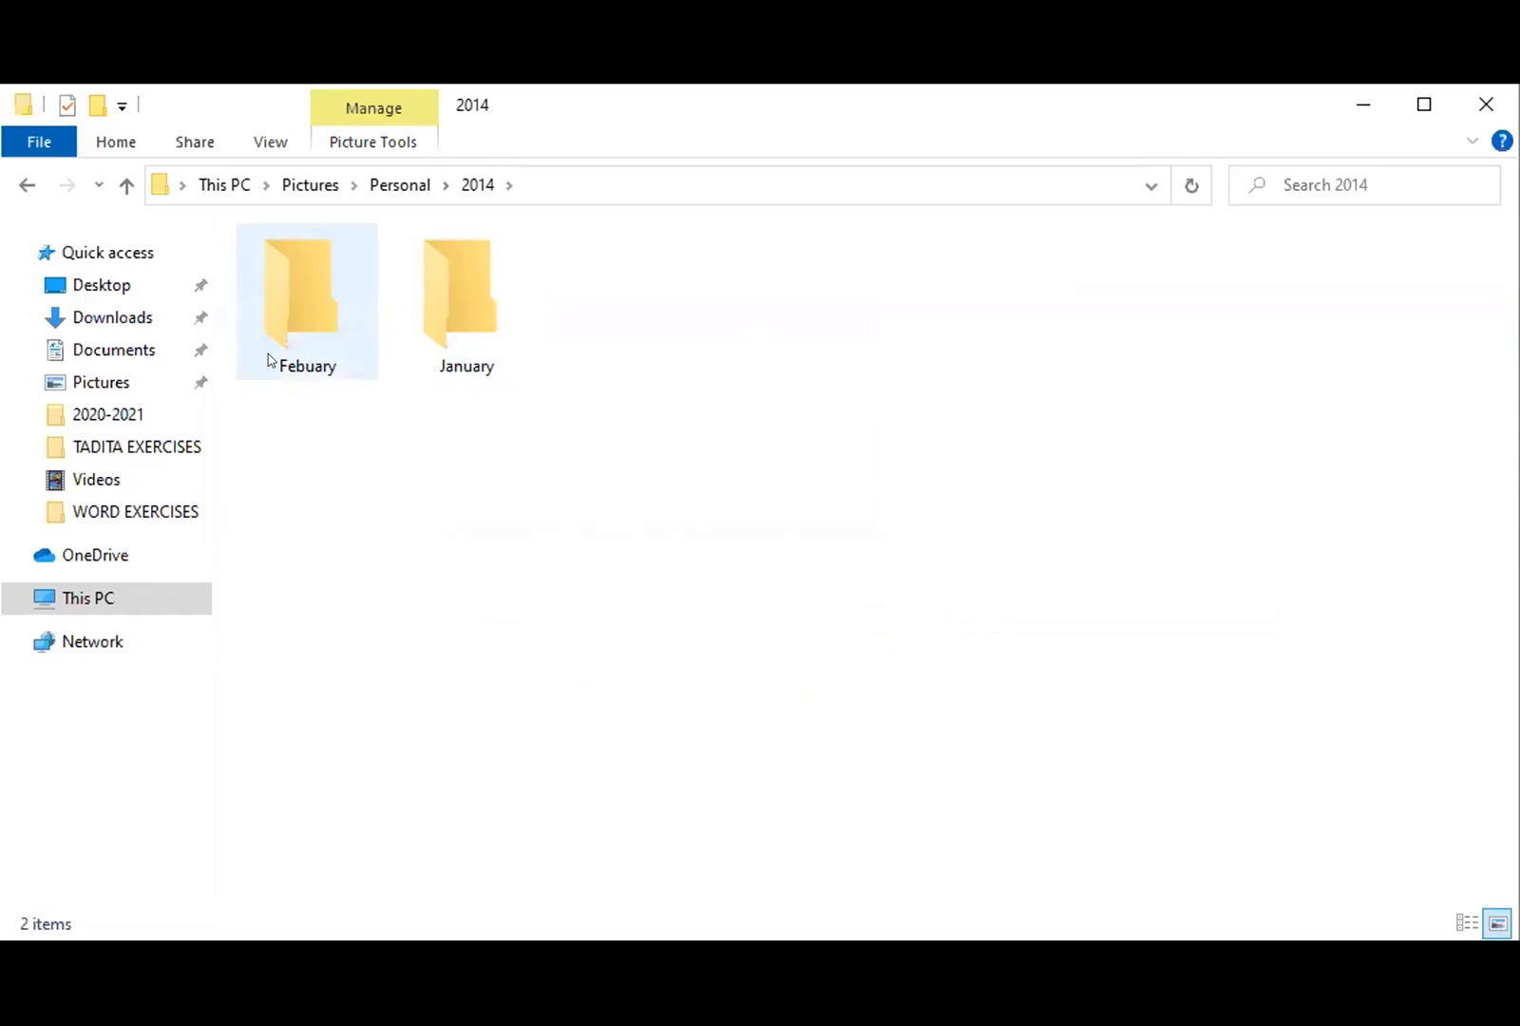
- Go up to This PC, then reopen Pictures › Personal › 2014
{"action": "left_click", "coordinate": [125, 184]}
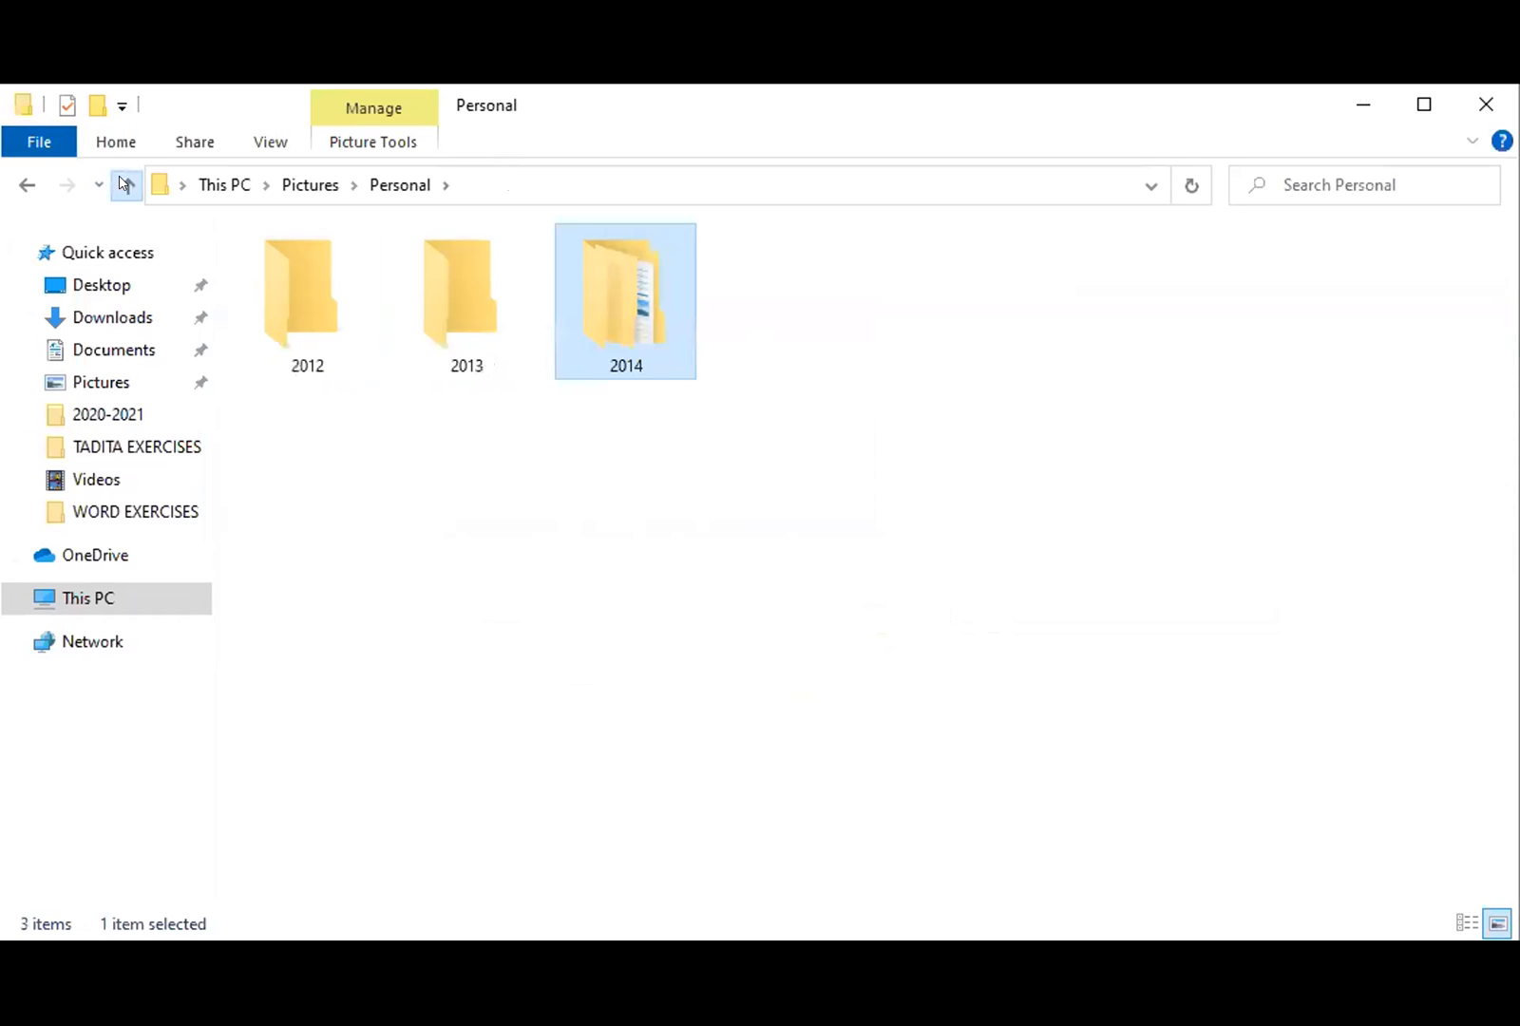
{"action": "left_click", "coordinate": [125, 185]}
{"action": "left_click", "coordinate": [124, 184]}
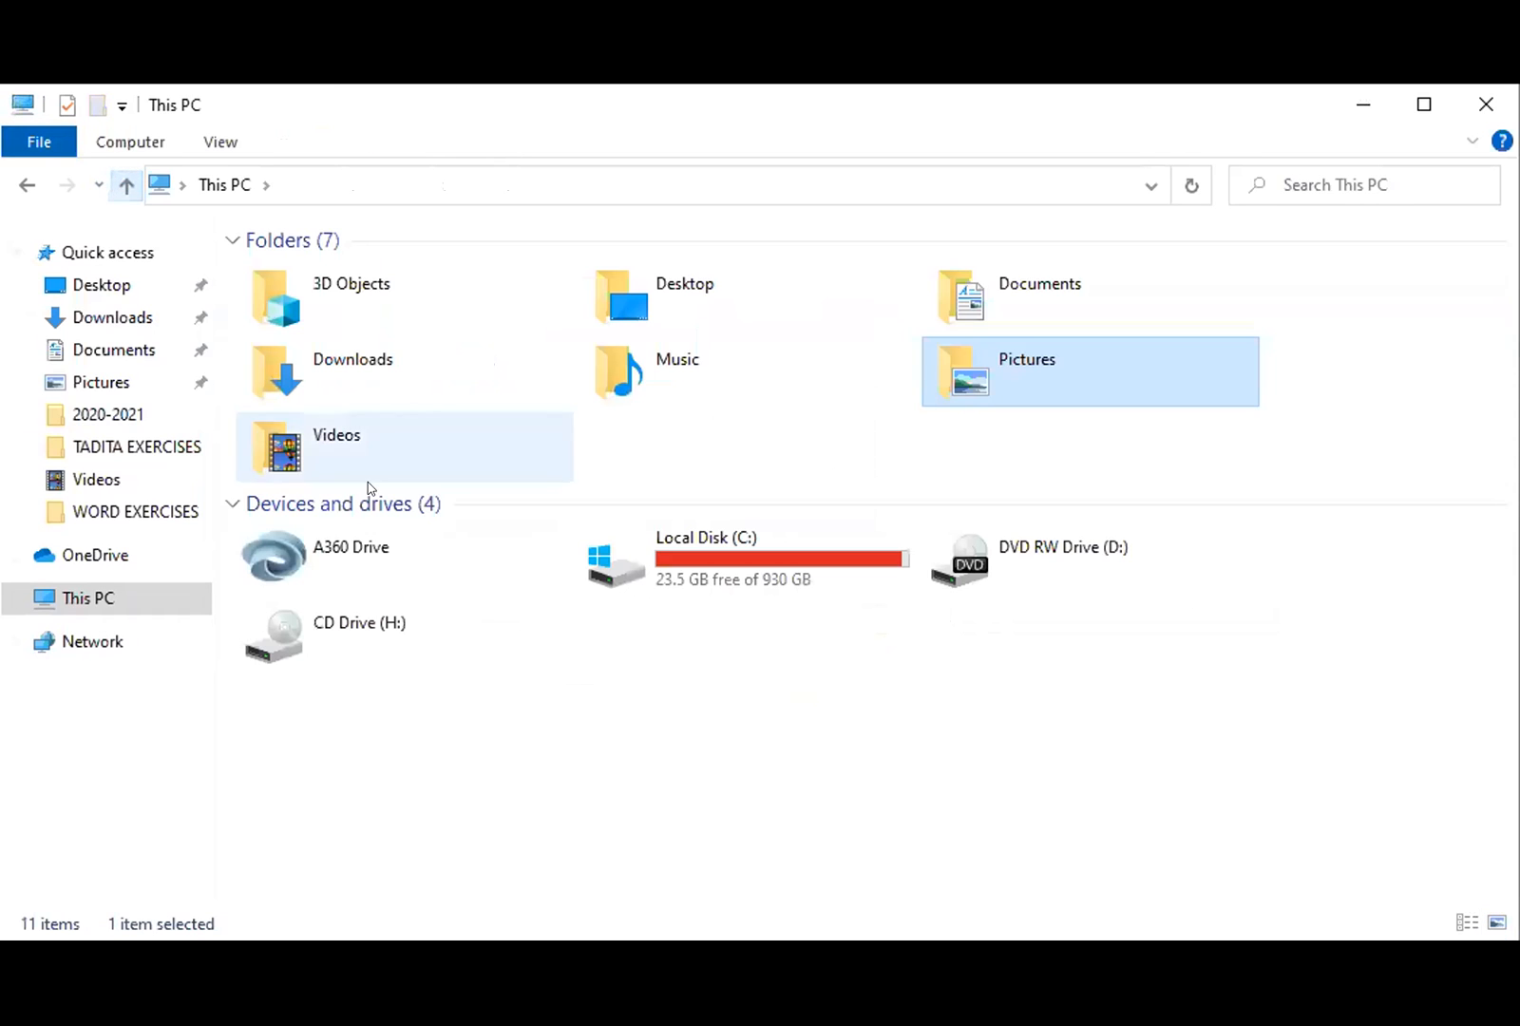
{"action": "left_click", "coordinate": [101, 382]}
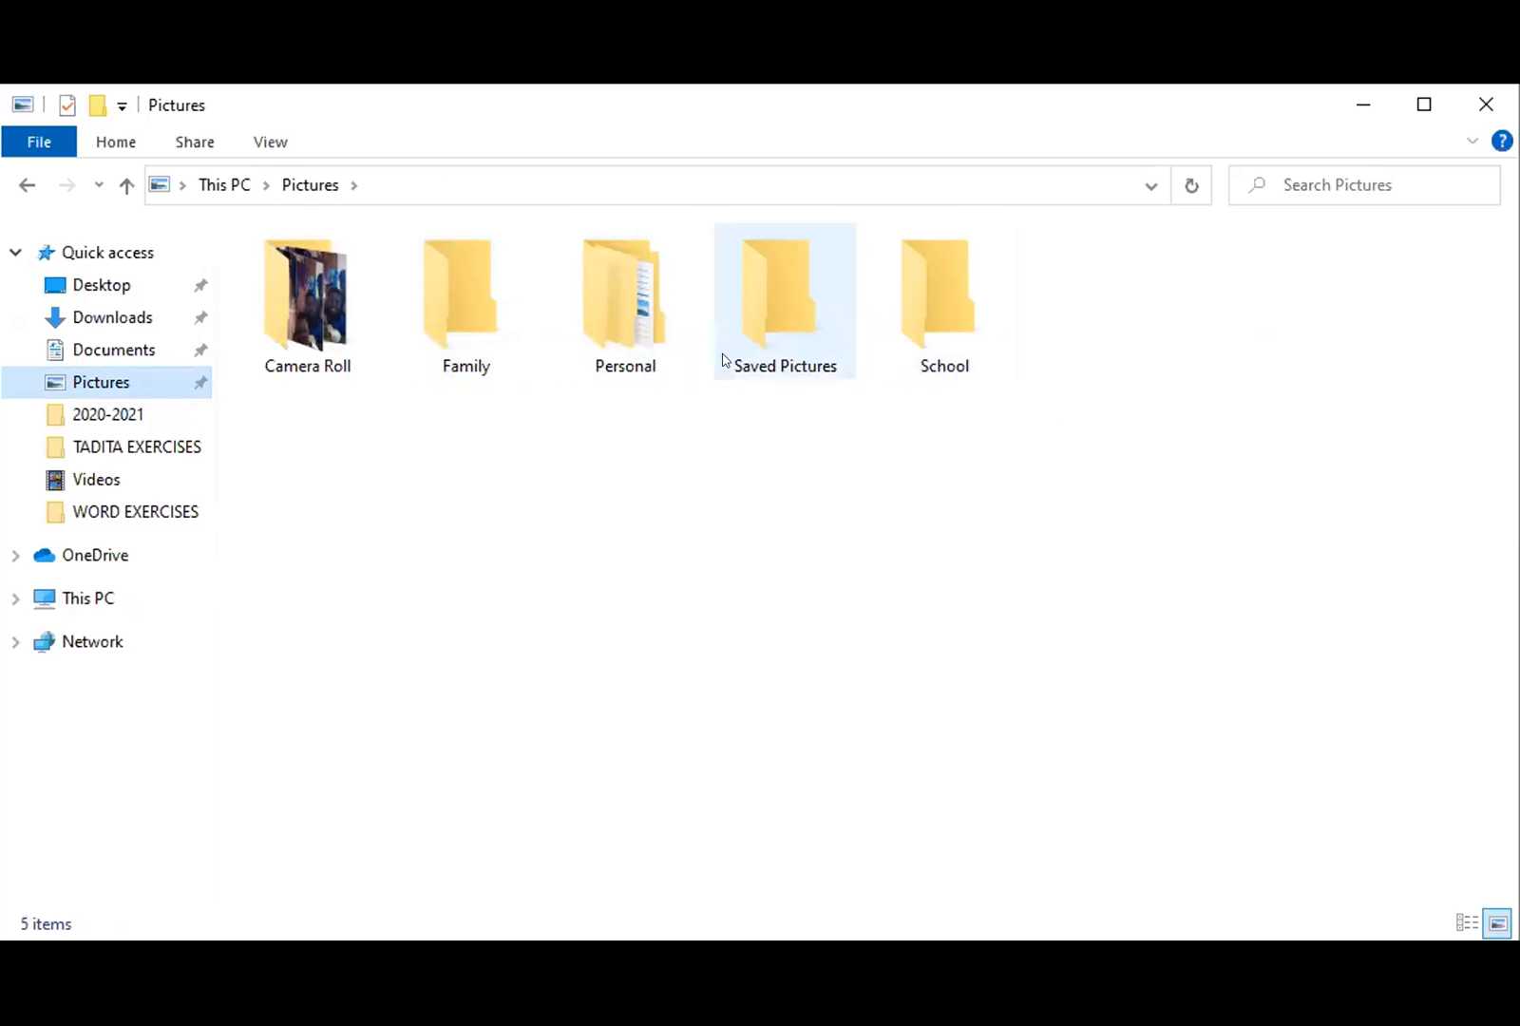
{"action": "left_click", "coordinate": [616, 317]}
{"action": "double_click", "coordinate": [616, 317]}
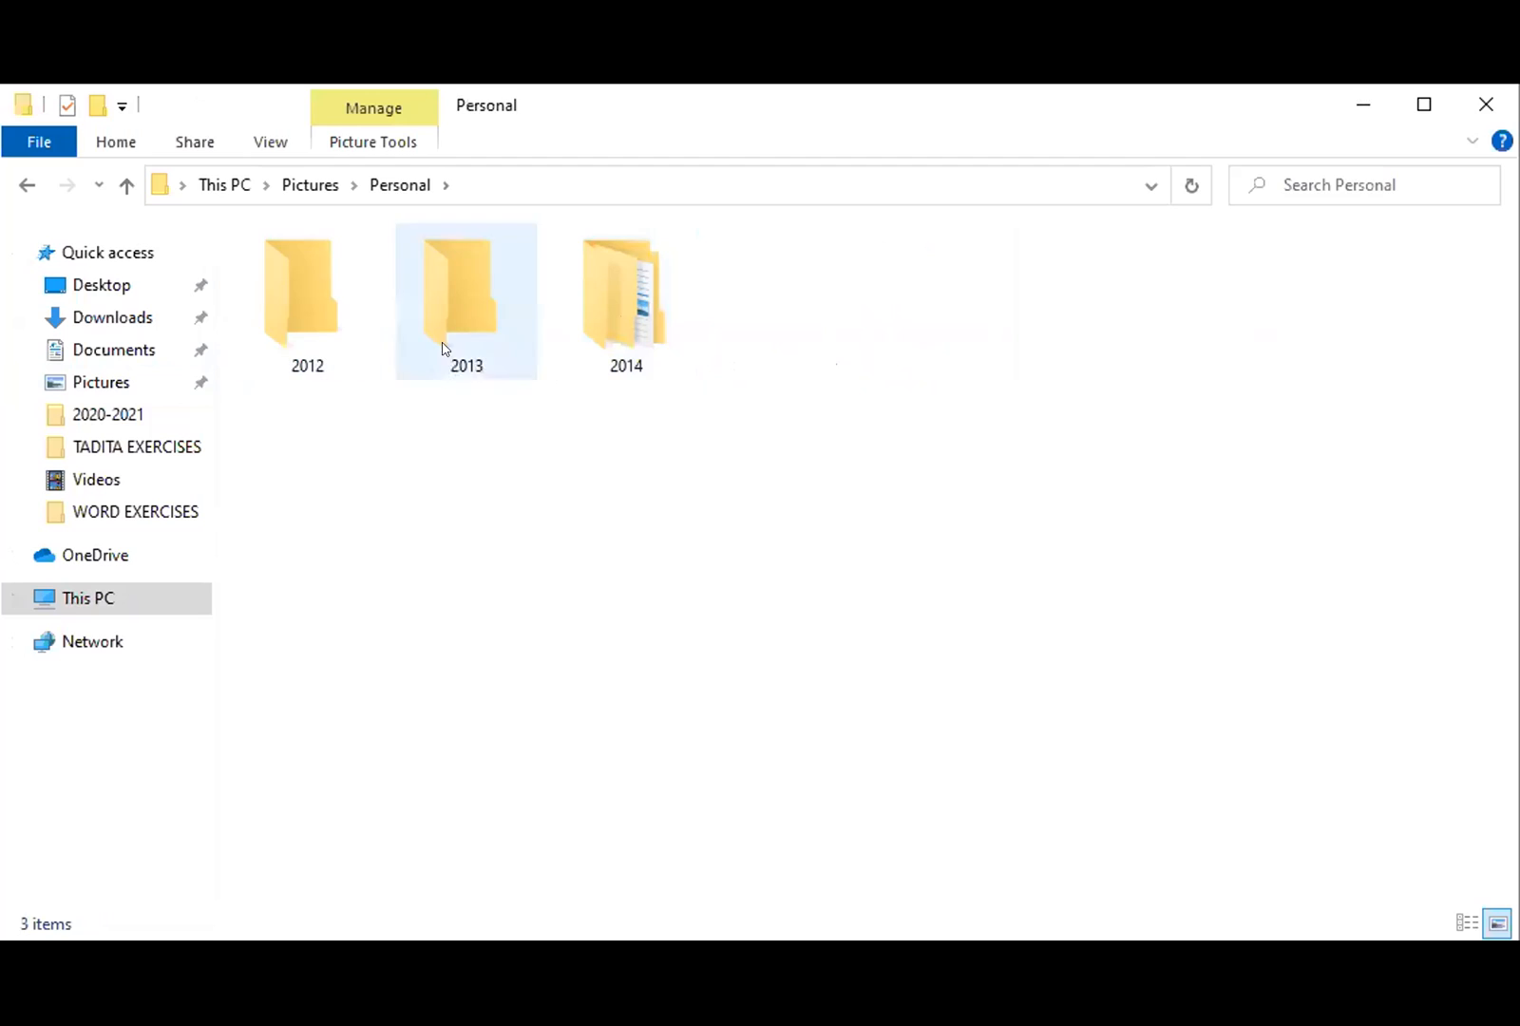
{"action": "double_click", "coordinate": [631, 312]}
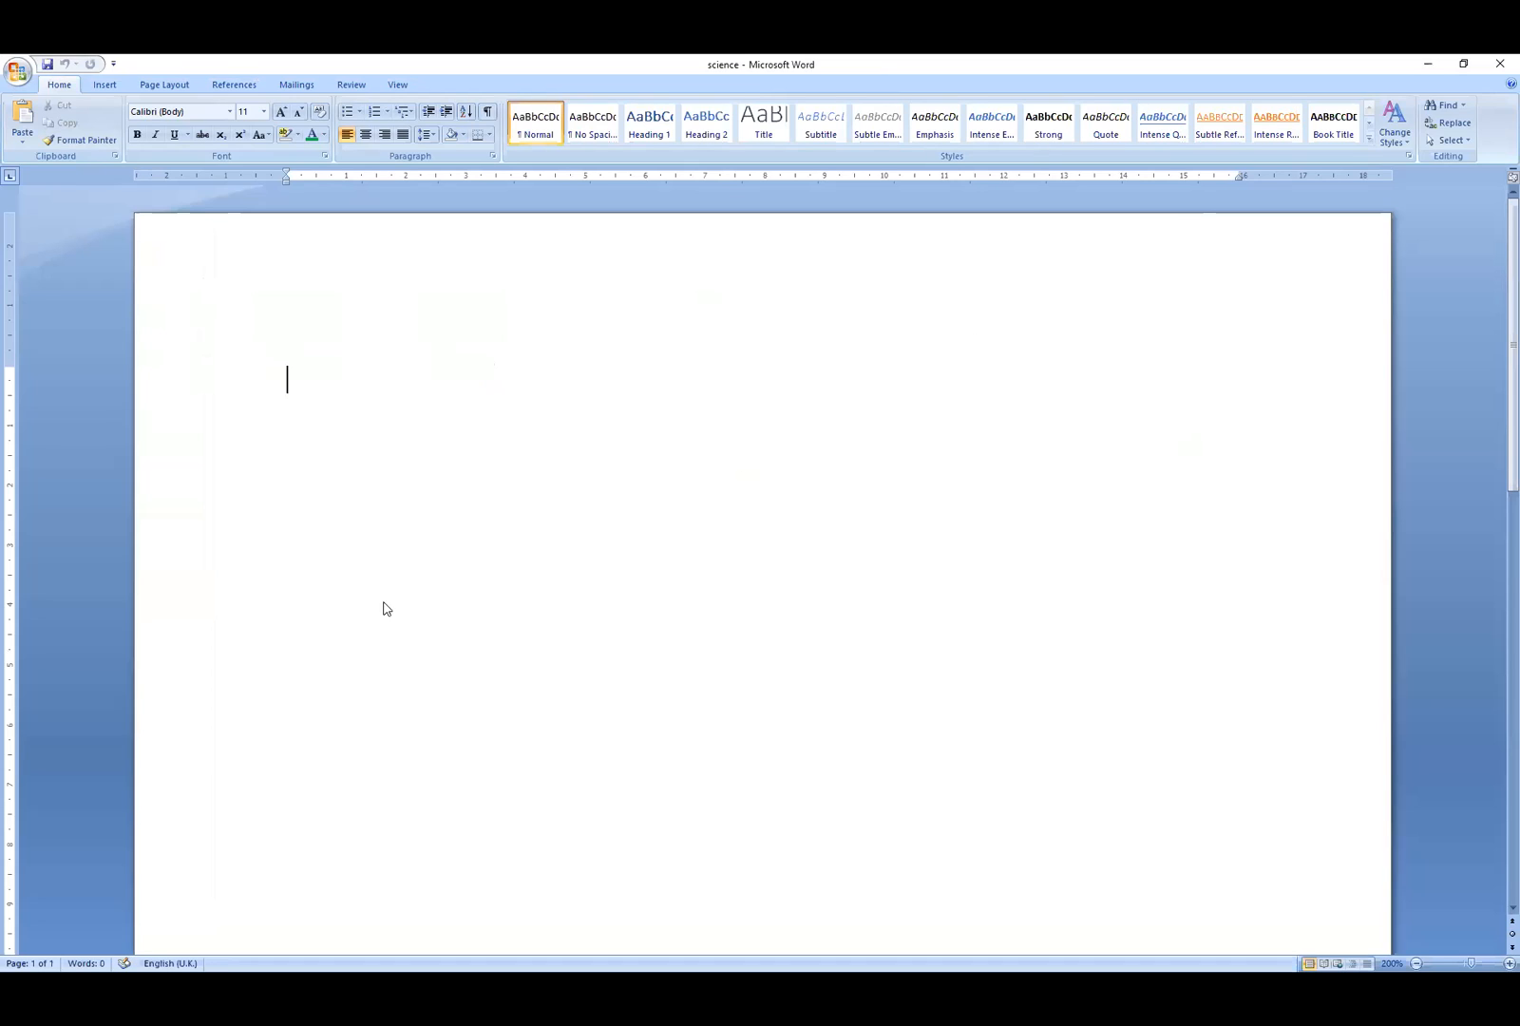
- Insert the Austere (Odd Page) header and select its date placeholder
{"action": "left_click", "coordinate": [105, 86]}
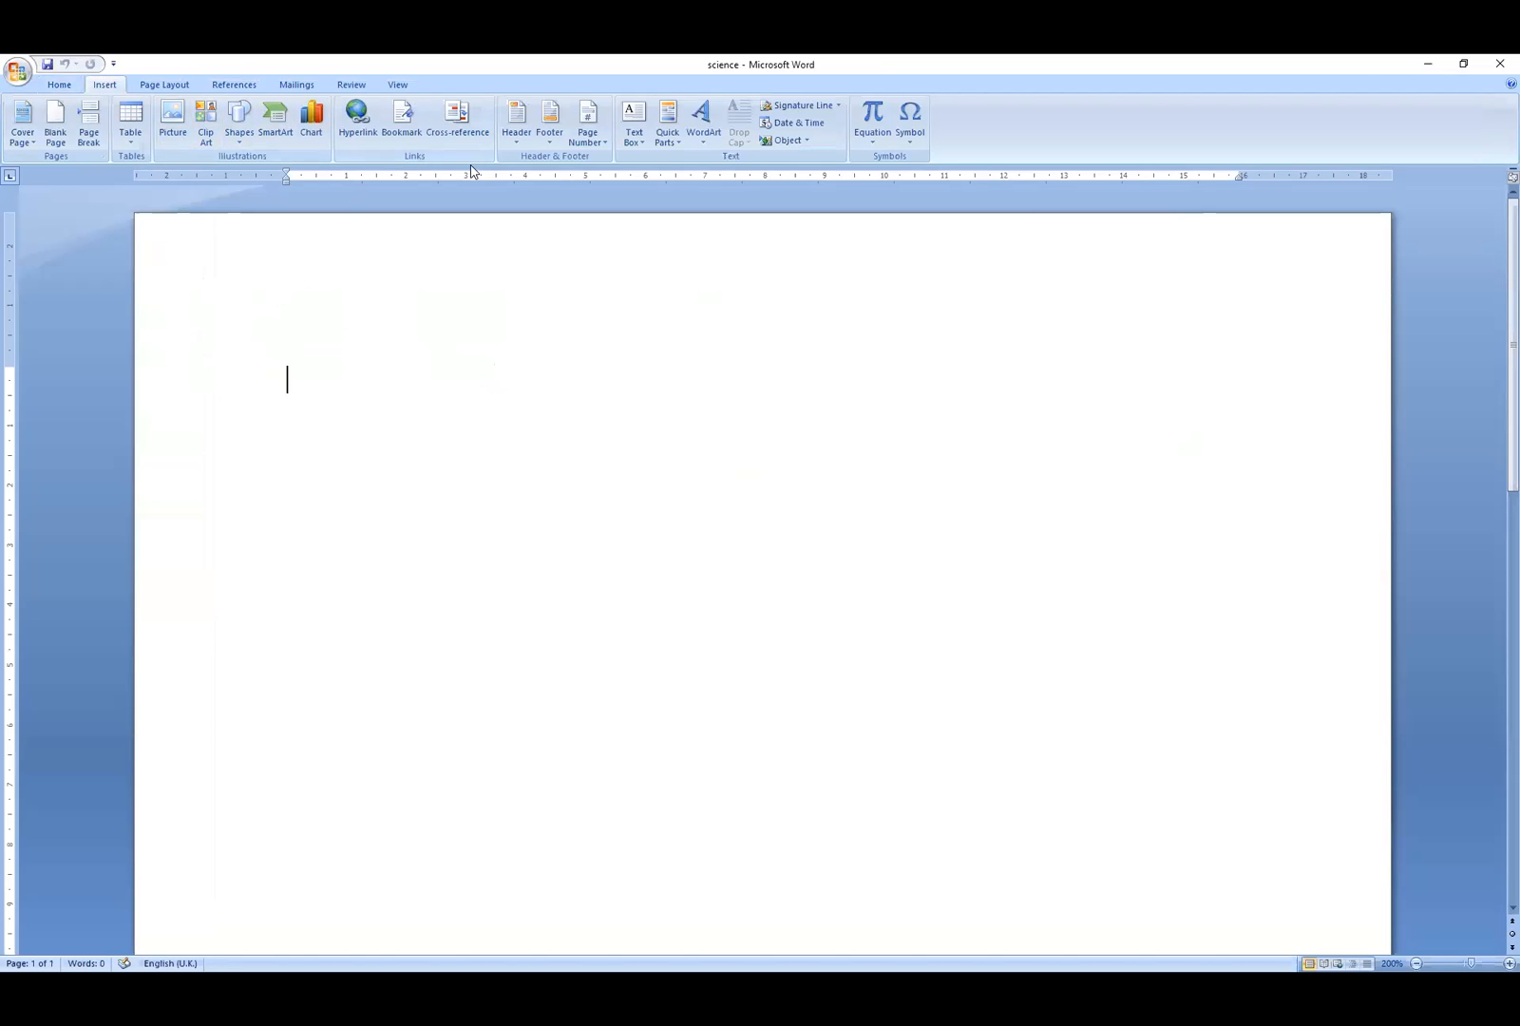
{"action": "left_click", "coordinate": [524, 120]}
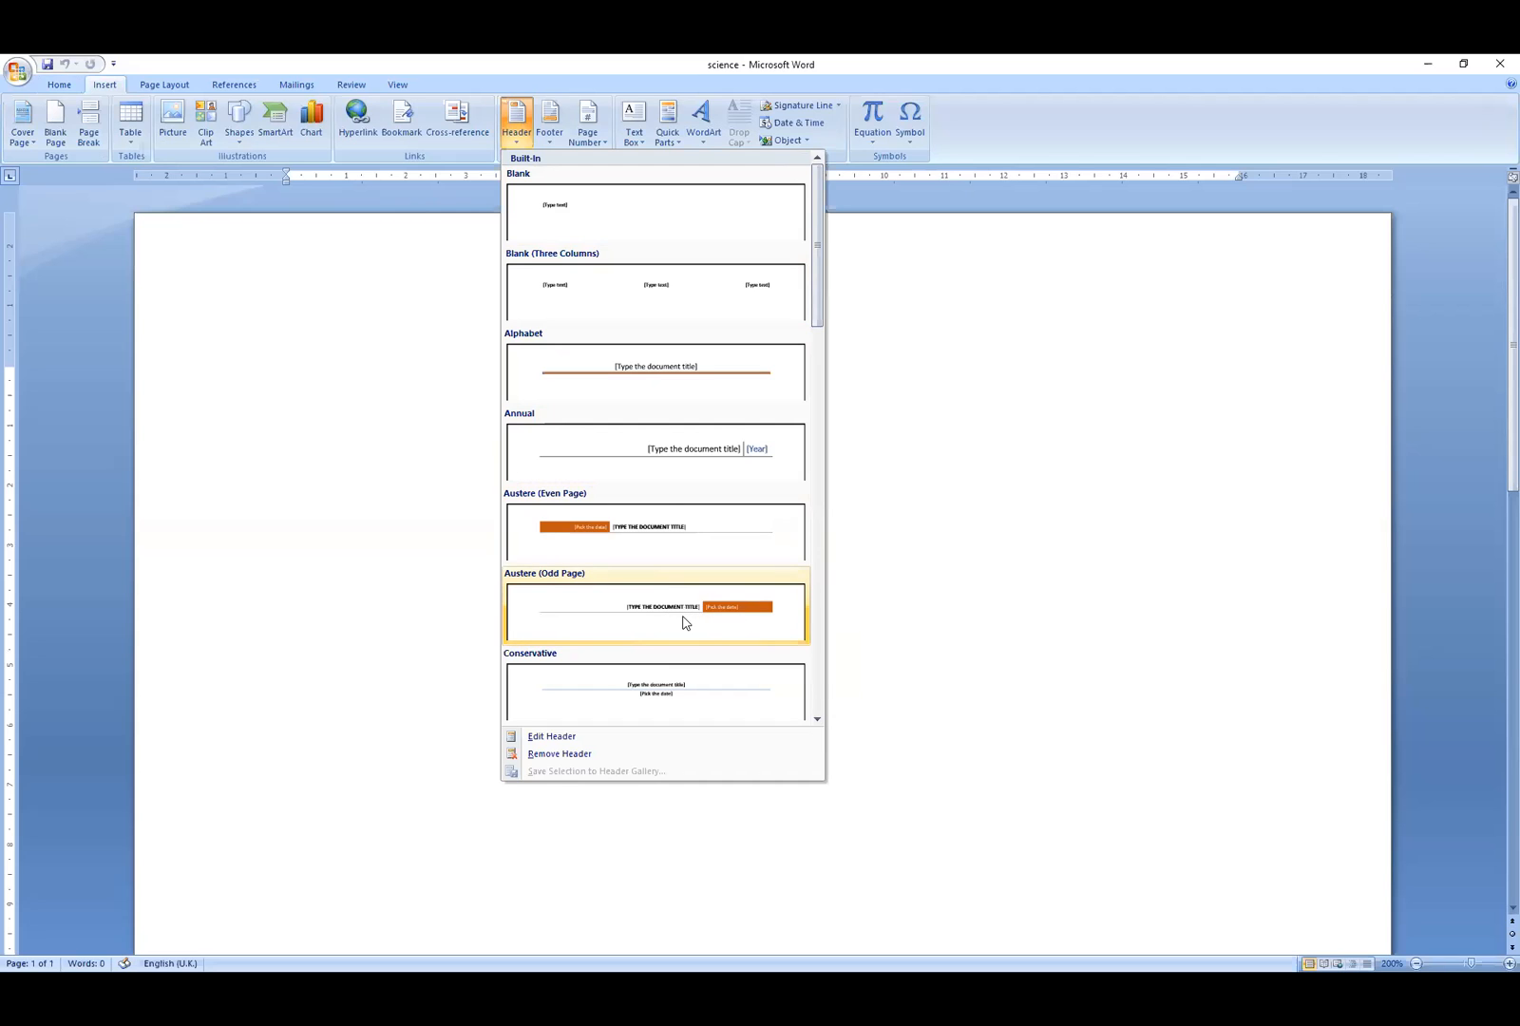
{"action": "left_click", "coordinate": [731, 622]}
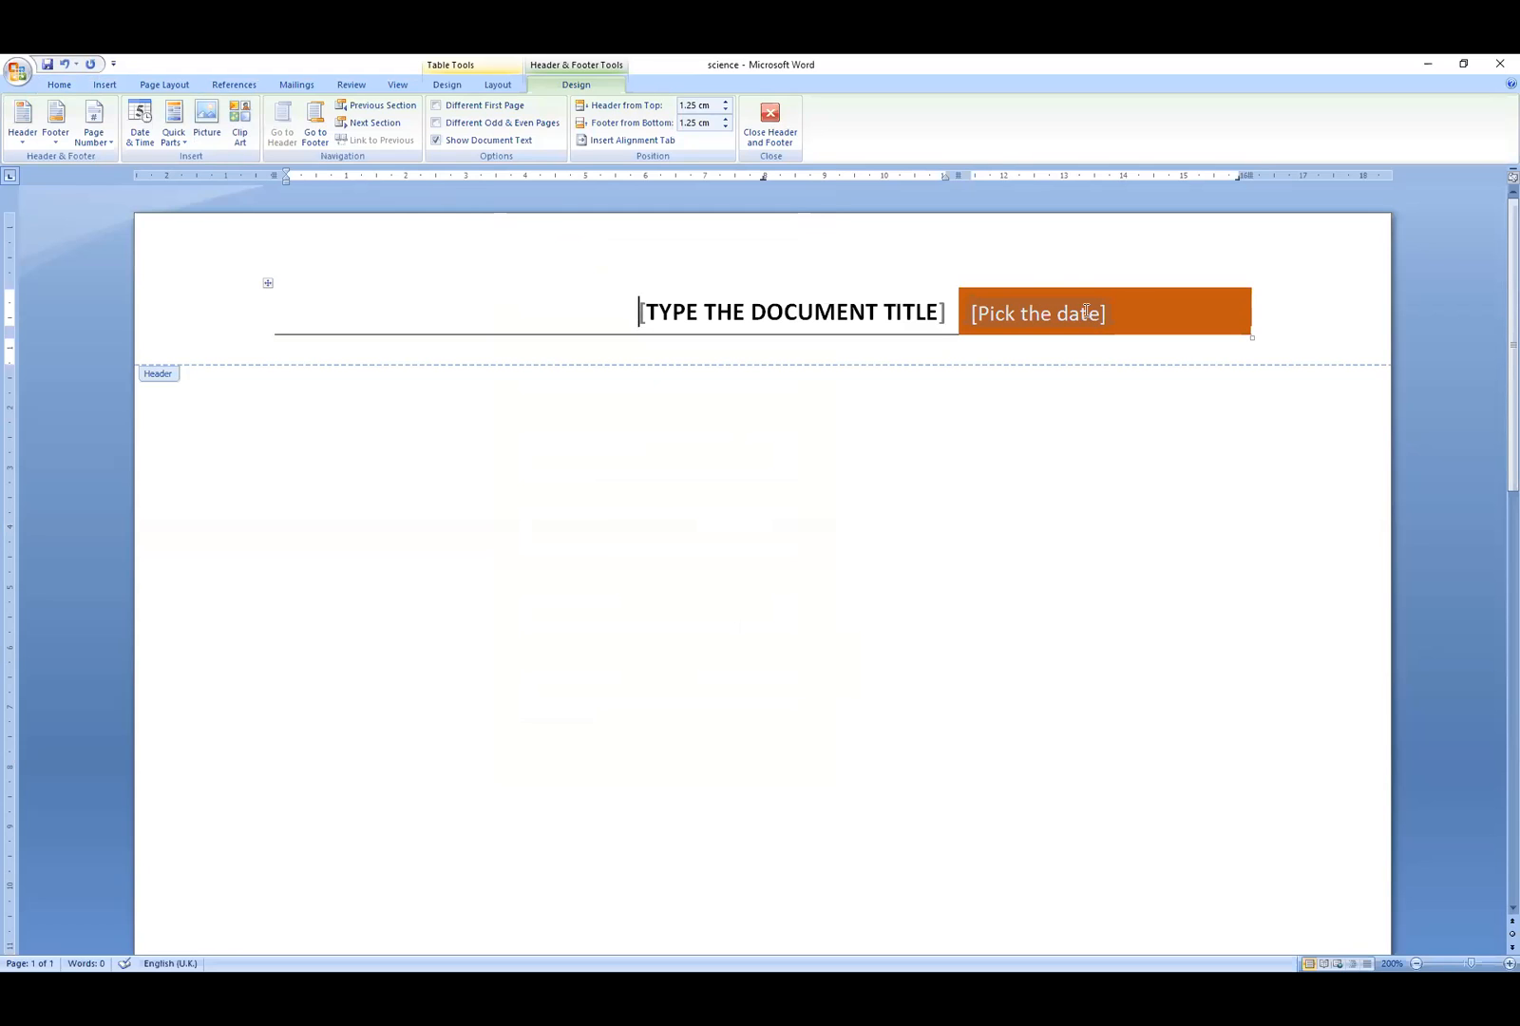
{"action": "left_click", "coordinate": [1088, 317]}
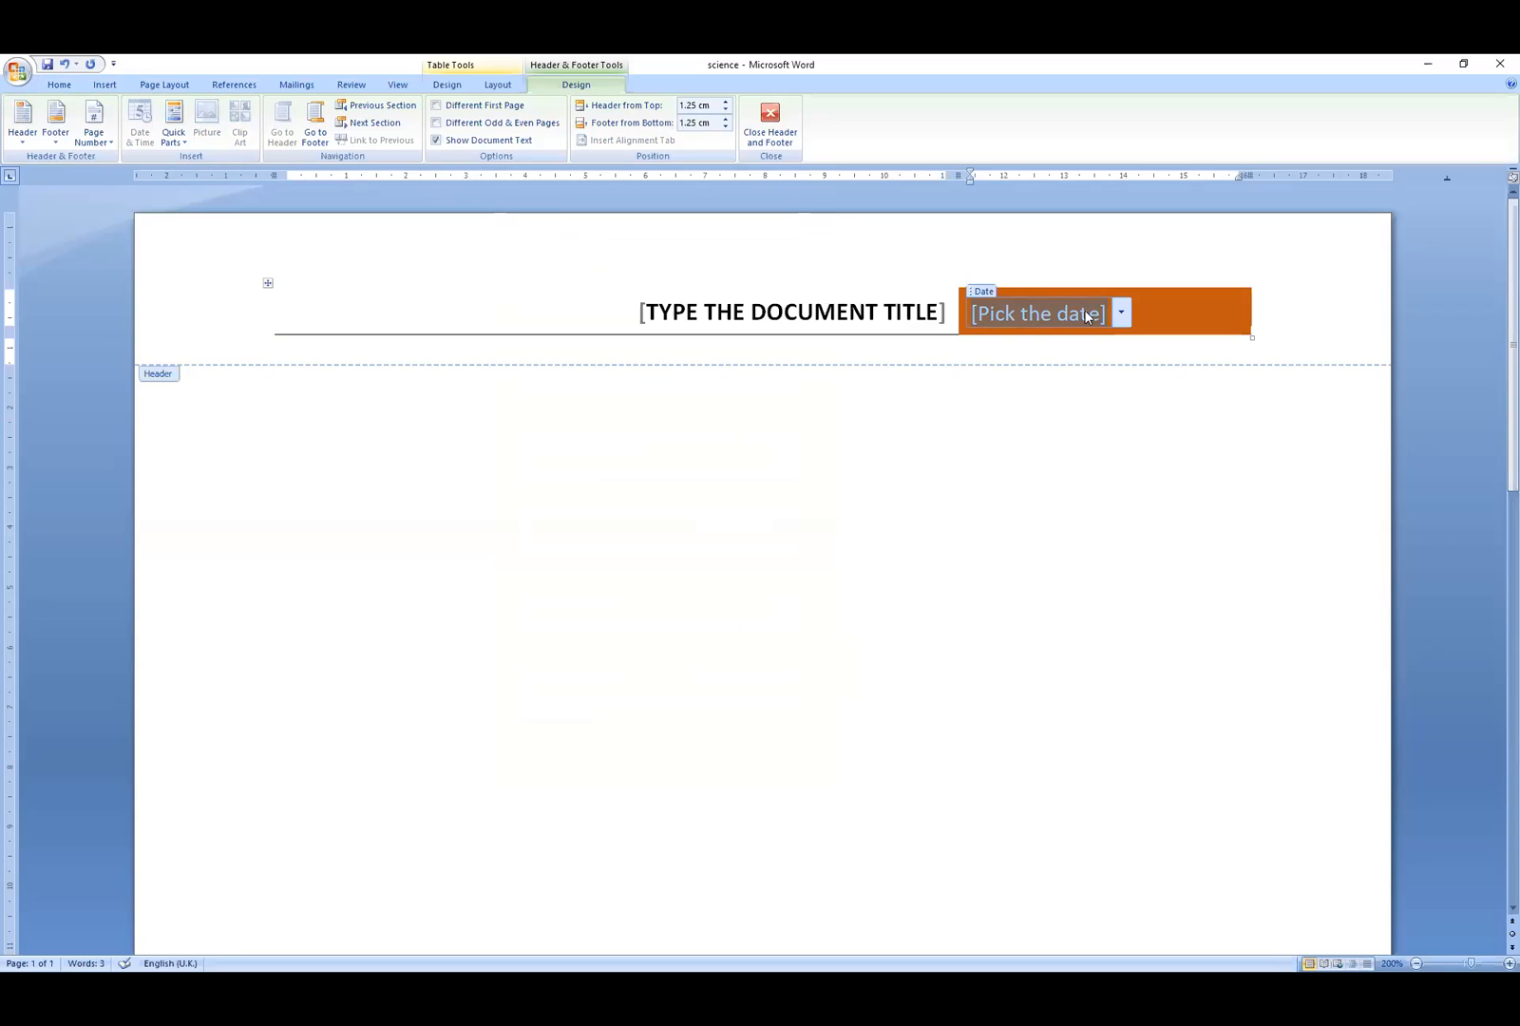
- Fill the header date with NOVEMBER 22, 2020 and the title with the author's name, then close the header
{"action": "type", "text": "NOVE"}
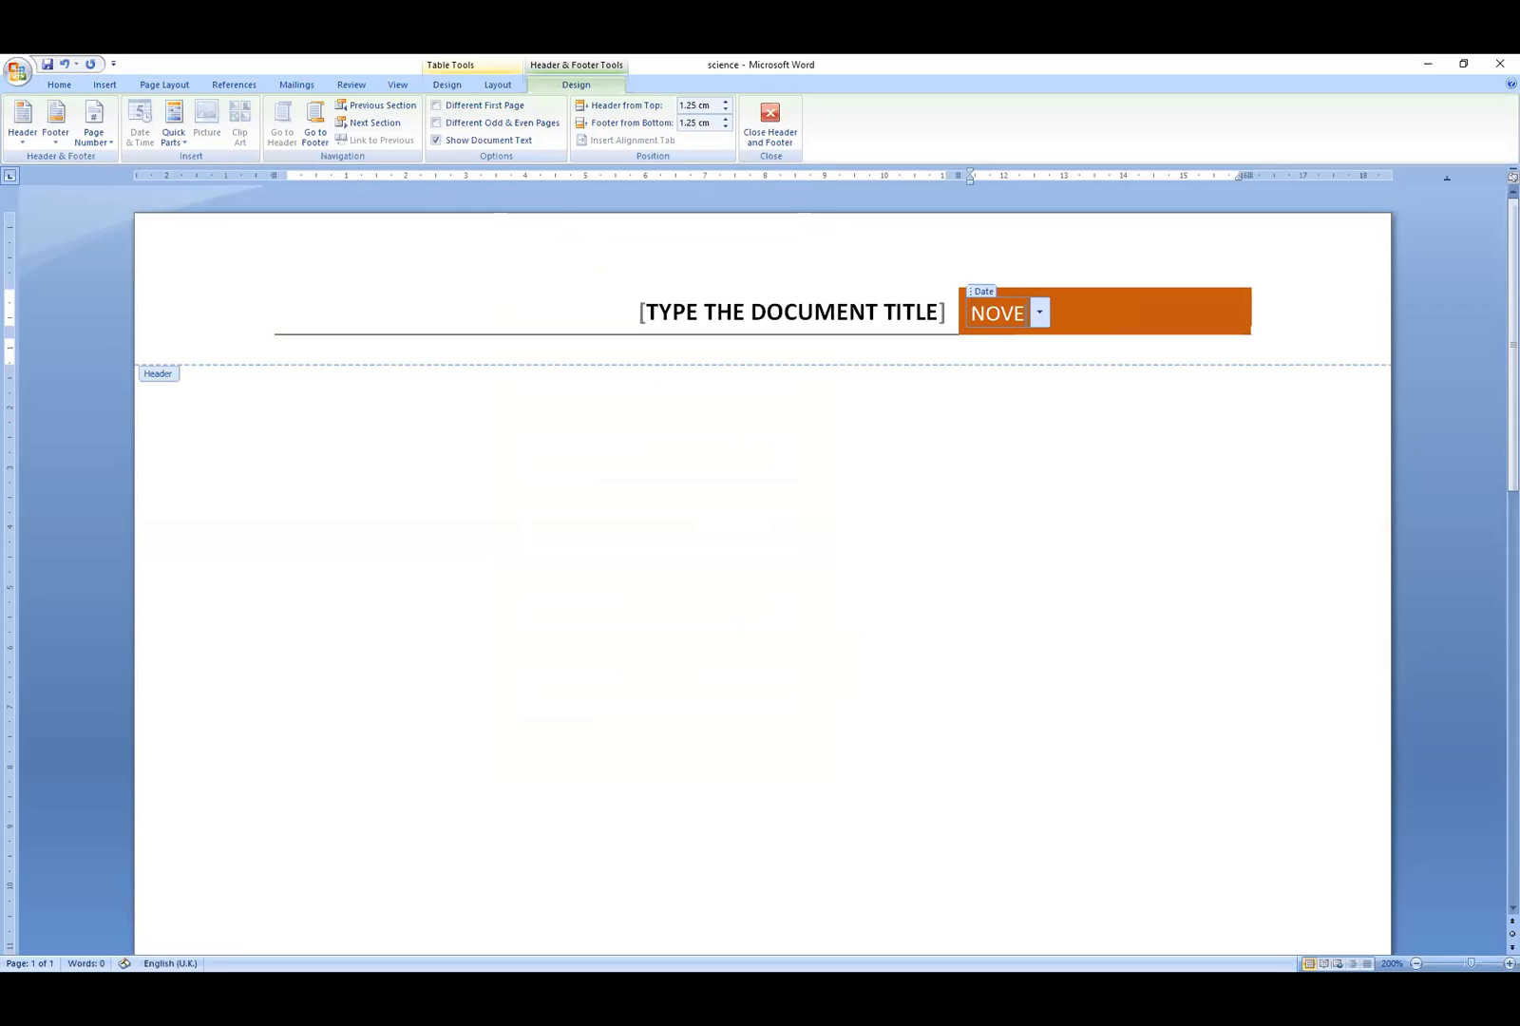
{"action": "type", "text": "MBER 2"}
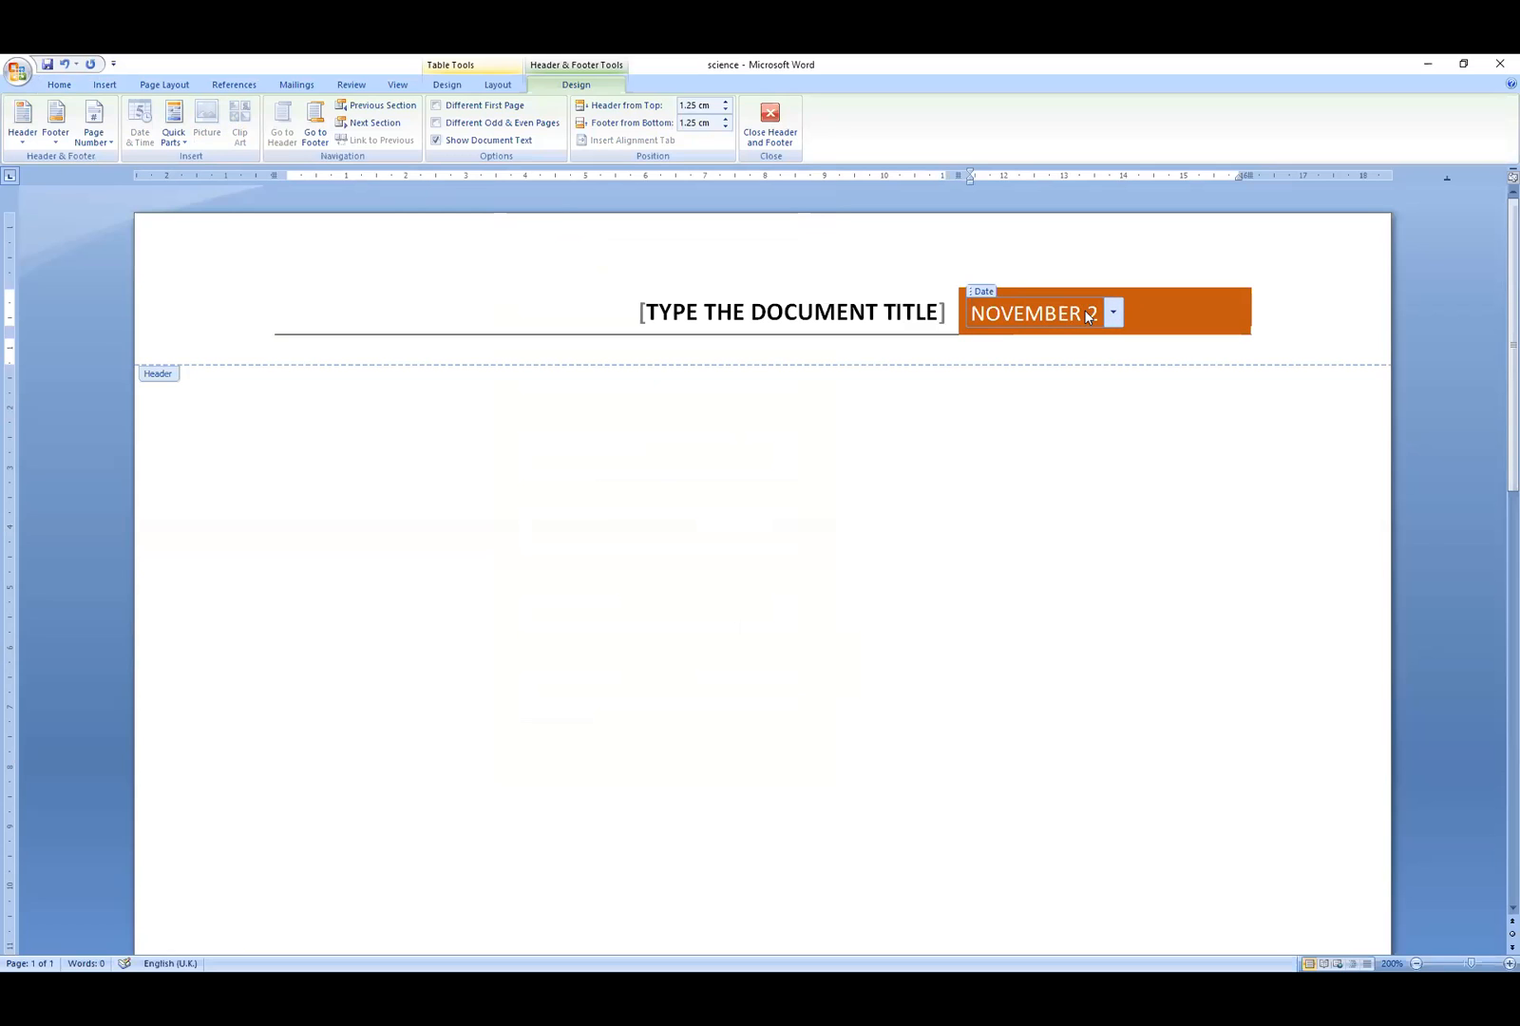
{"action": "type", "text": "2 2020"}
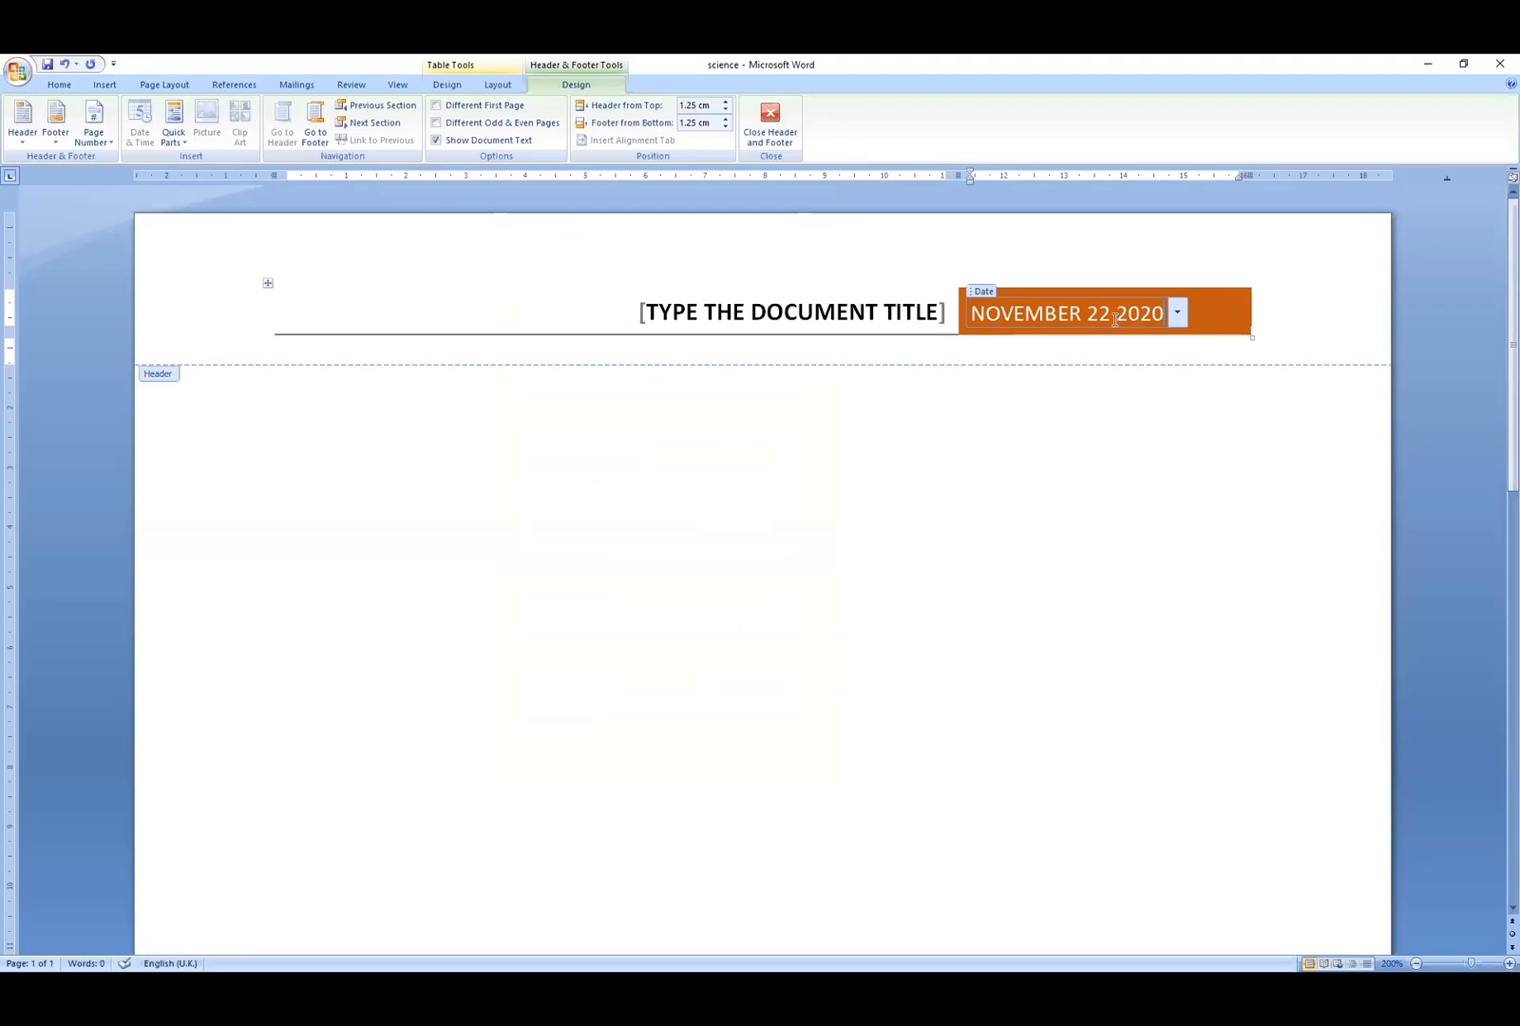
{"action": "left_click", "coordinate": [1112, 323]}
{"action": "type", "text": ","}
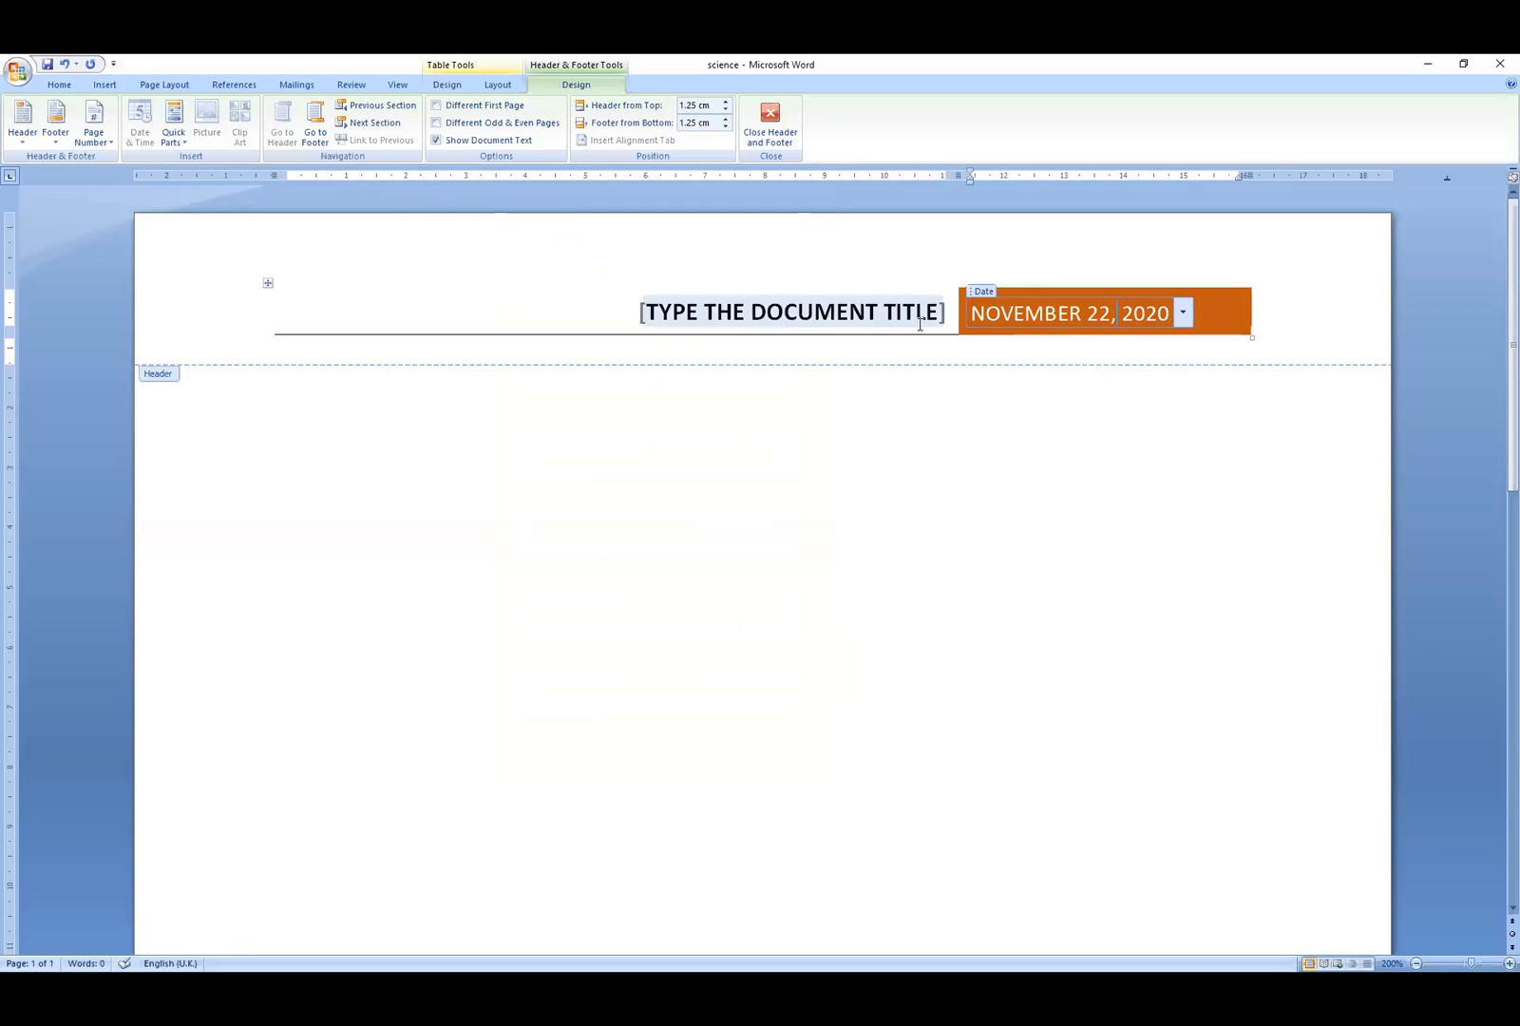
{"action": "left_click", "coordinate": [877, 325]}
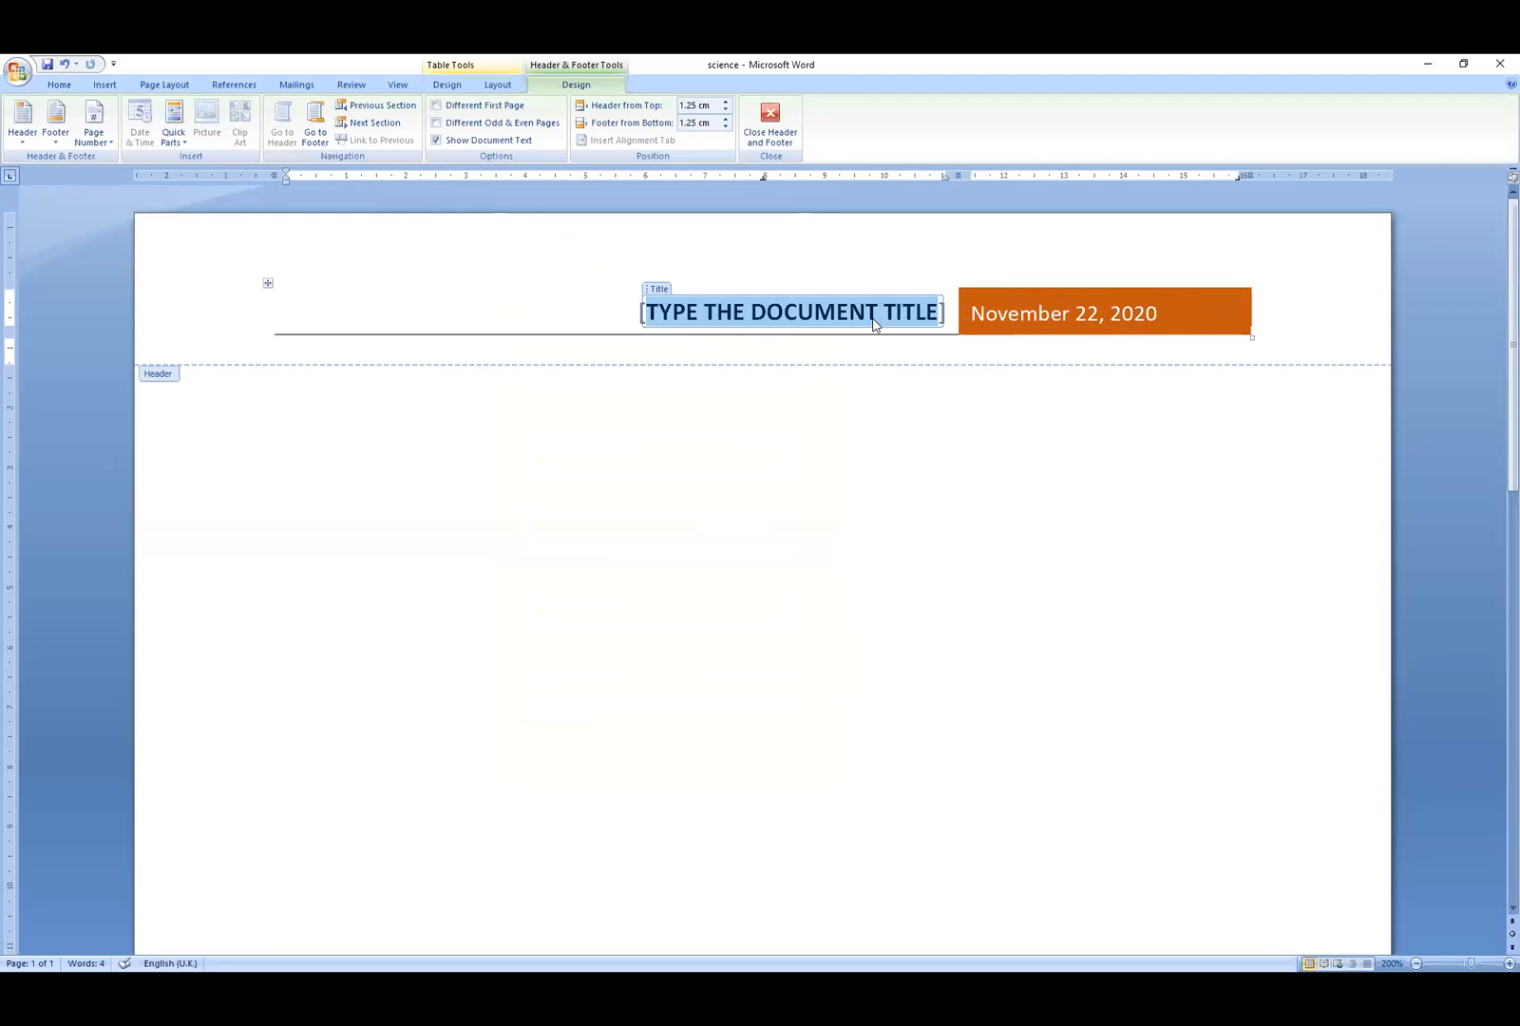
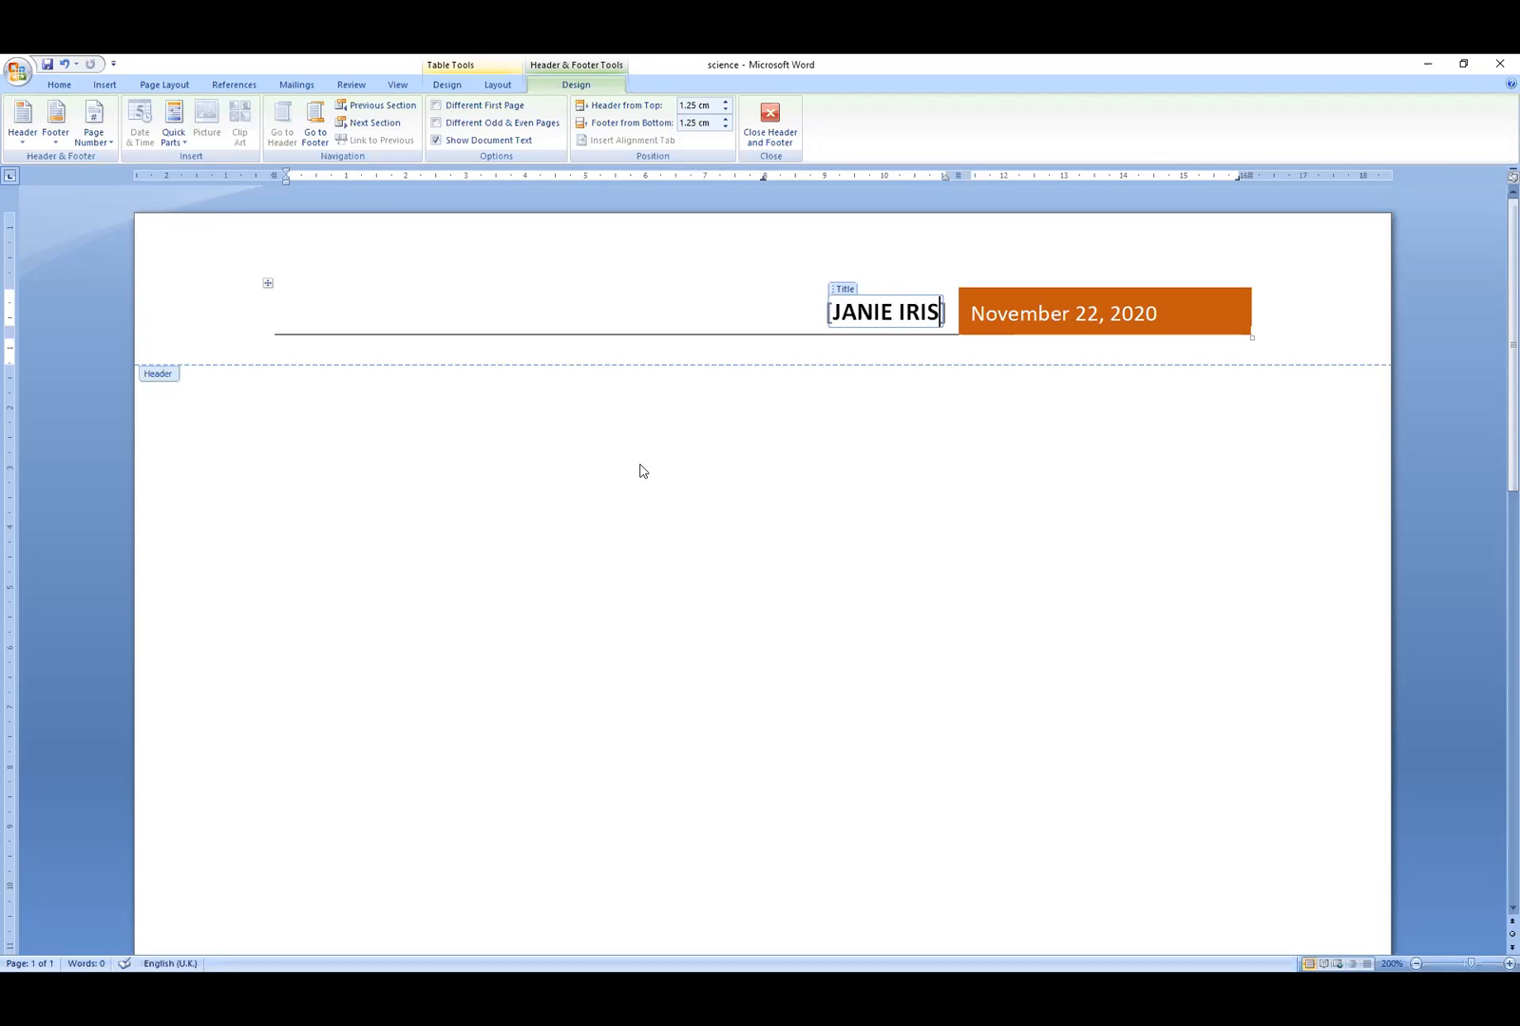
{"action": "double_click", "coordinate": [464, 486]}
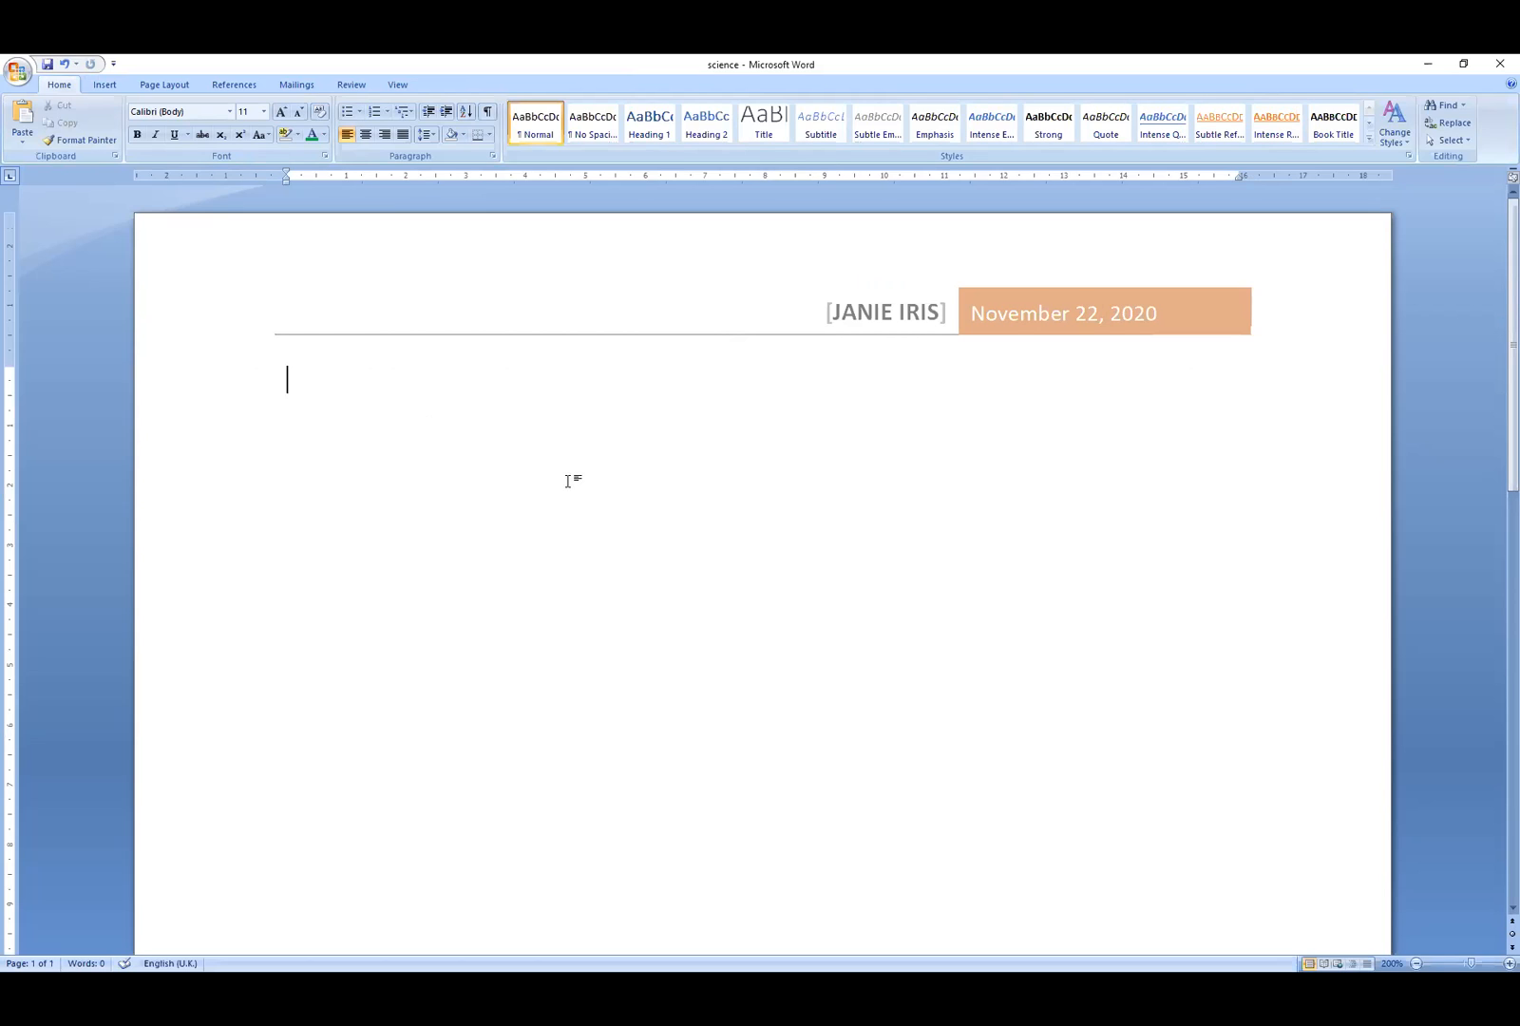
- Type the author's three-word name, uppercase the middle and last initials, and start a new line
{"action": "left_click", "coordinate": [580, 988]}
{"action": "left_click", "coordinate": [458, 428]}
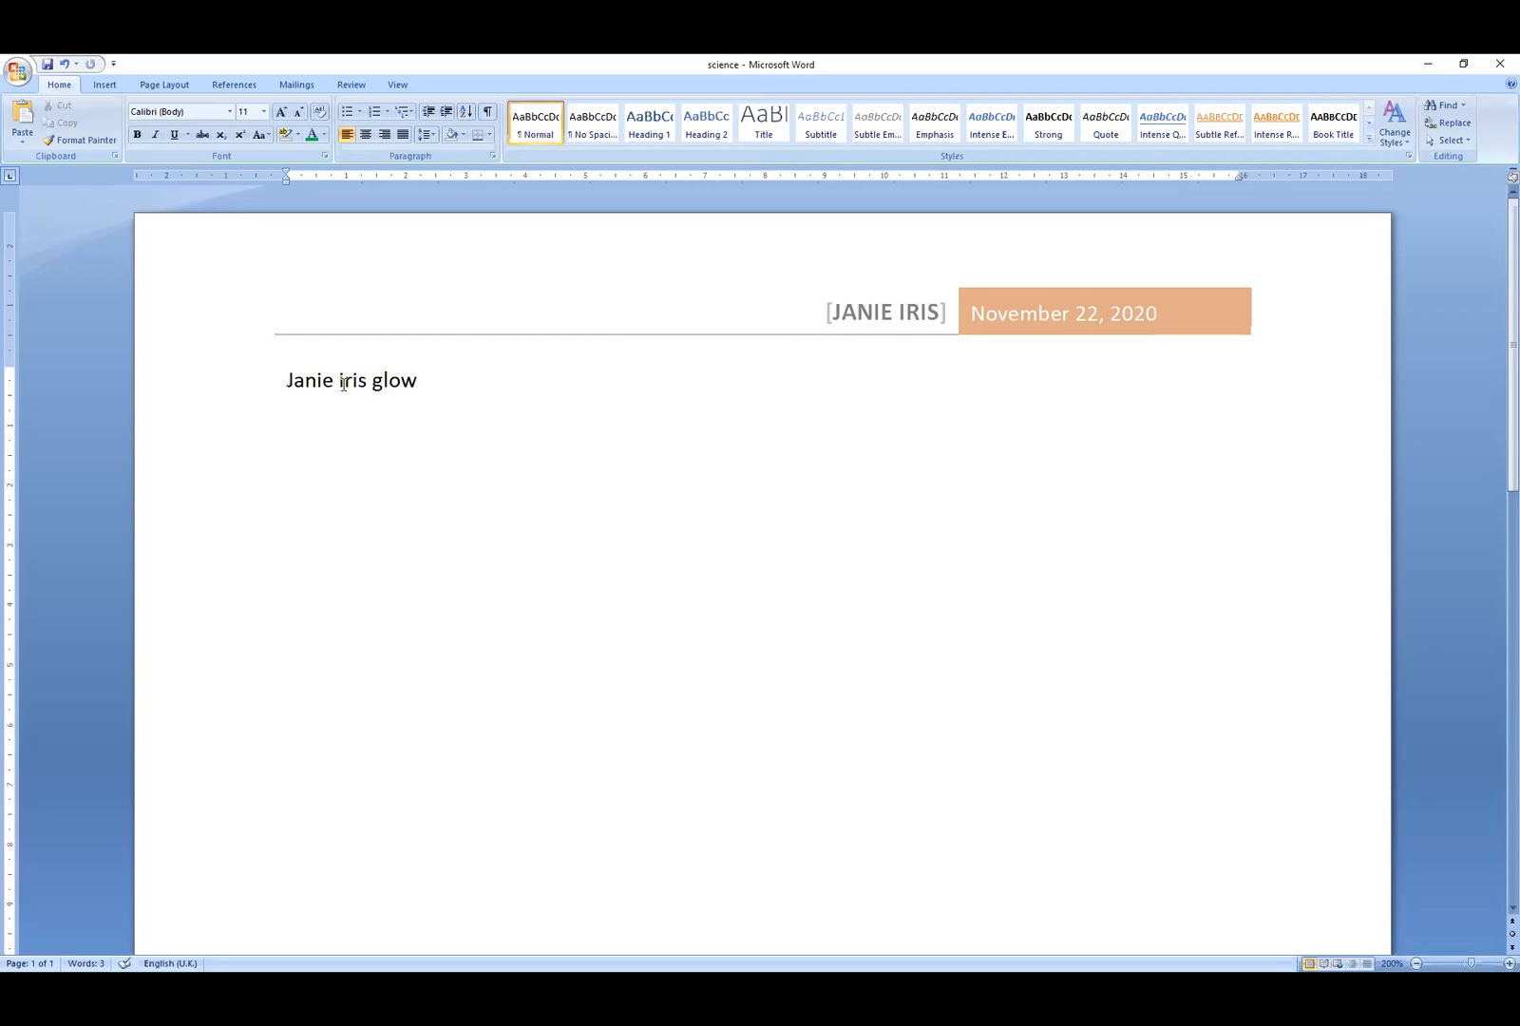
{"action": "left_click_drag", "start_coordinate": [343, 384], "coordinate": [340, 386]}
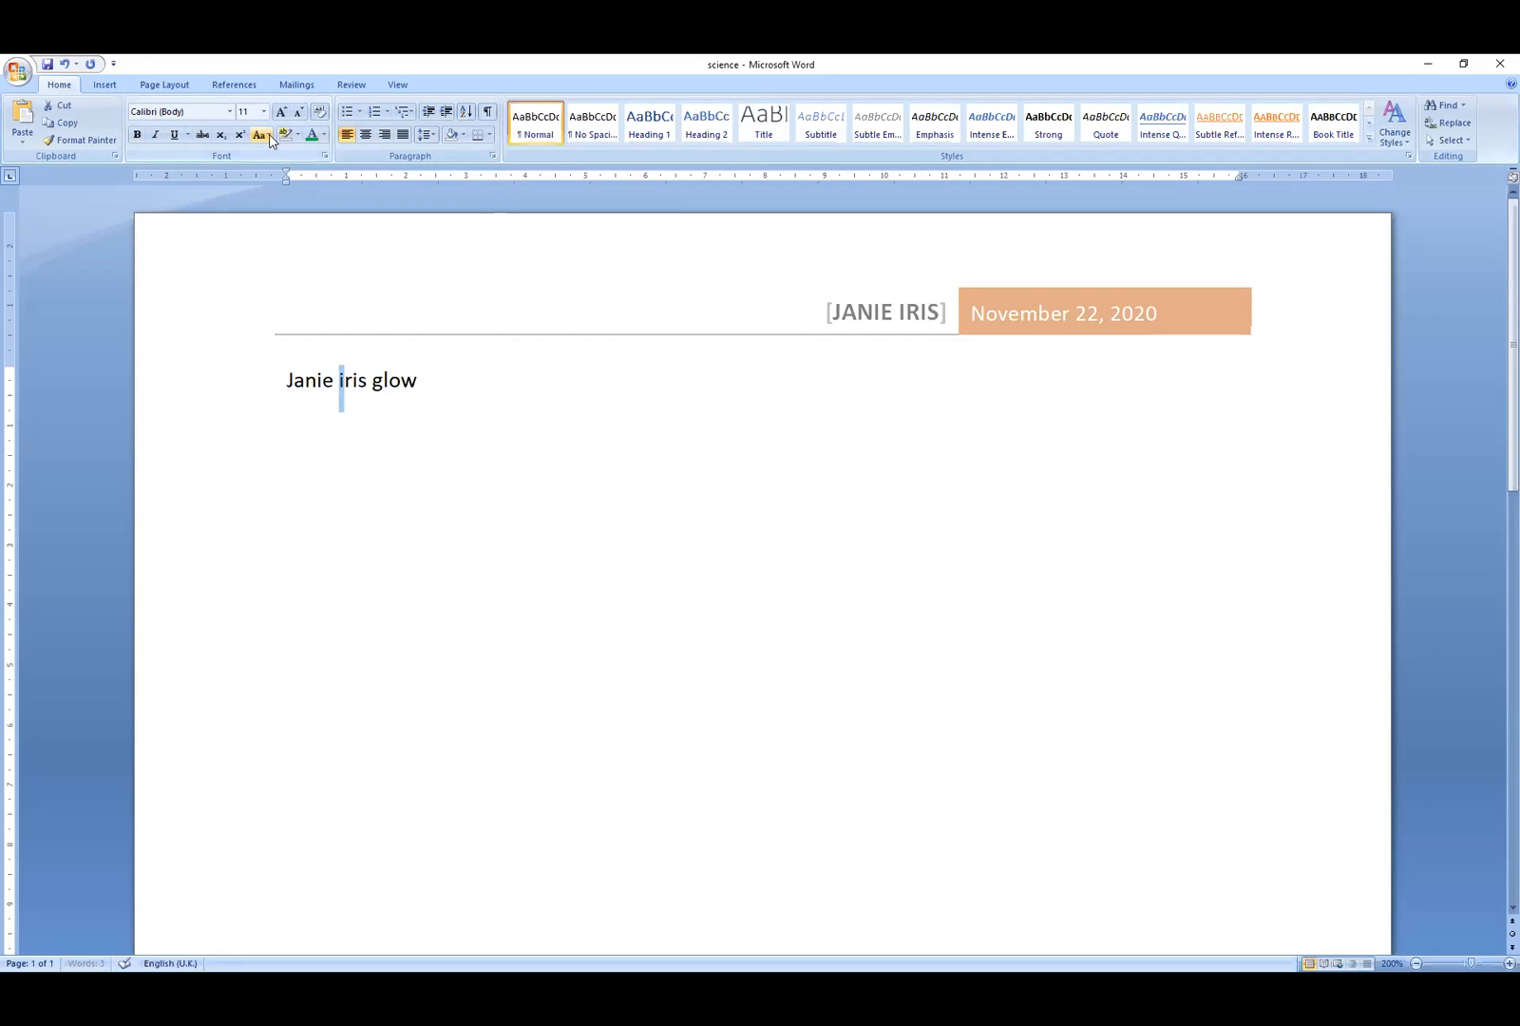
{"action": "left_click", "coordinate": [270, 135]}
{"action": "left_click", "coordinate": [297, 193]}
{"action": "left_click_drag", "start_coordinate": [372, 384], "coordinate": [384, 385]}
{"action": "left_click", "coordinate": [257, 136]}
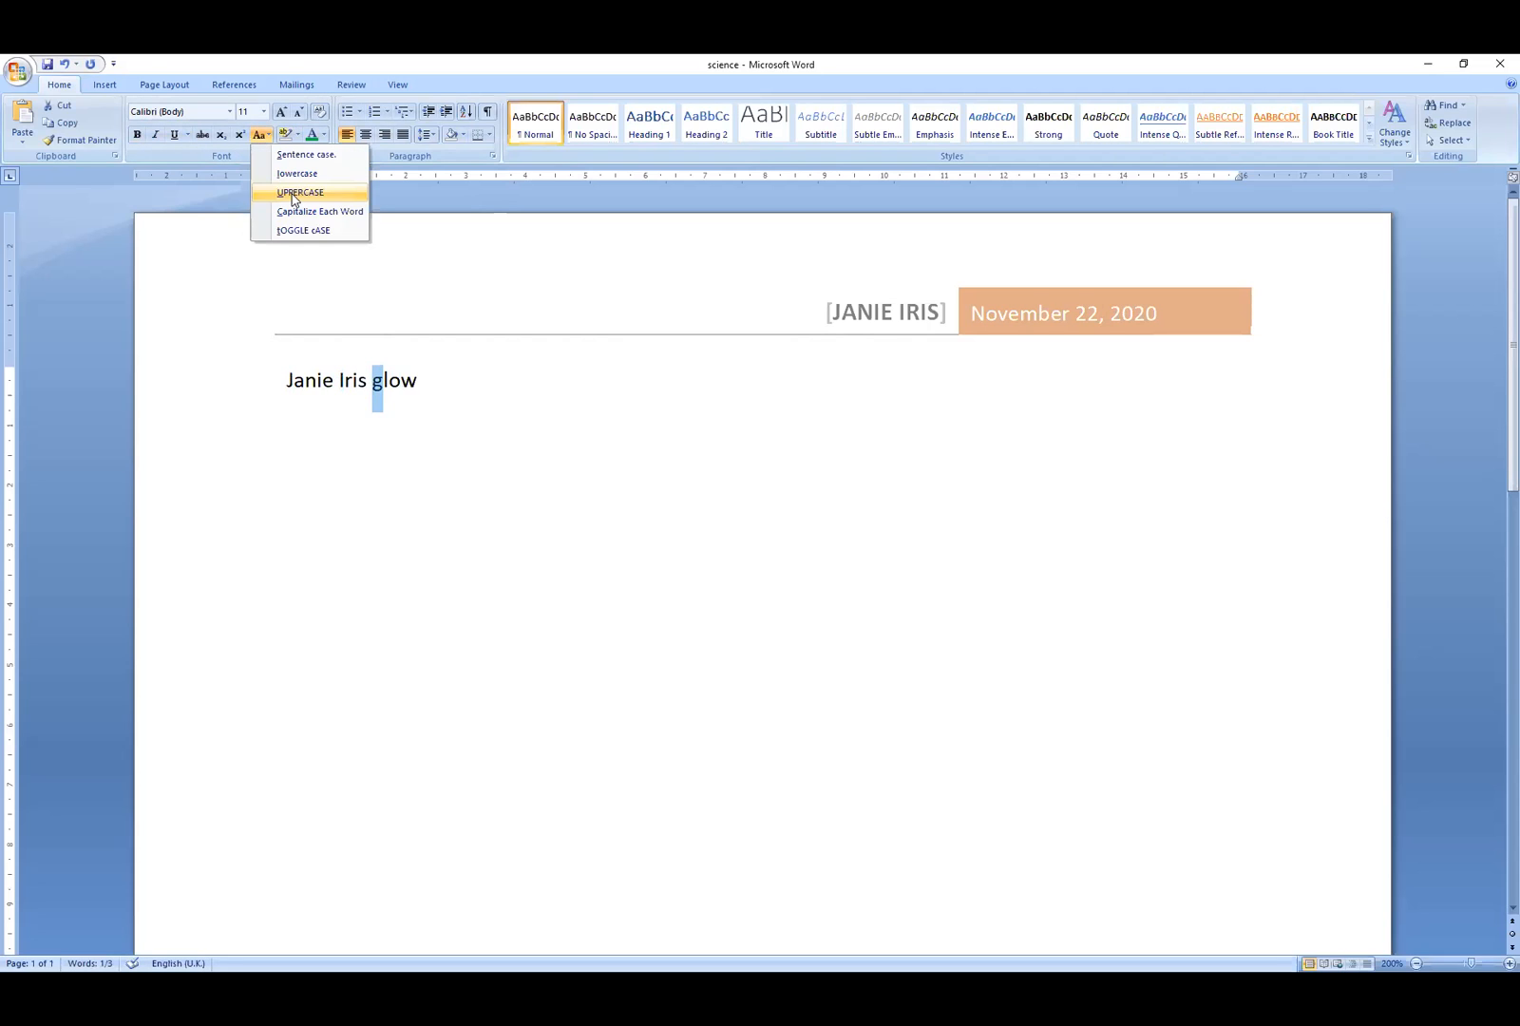
{"action": "left_click", "coordinate": [297, 193]}
{"action": "left_click", "coordinate": [431, 384]}
{"action": "key", "text": "Return"}
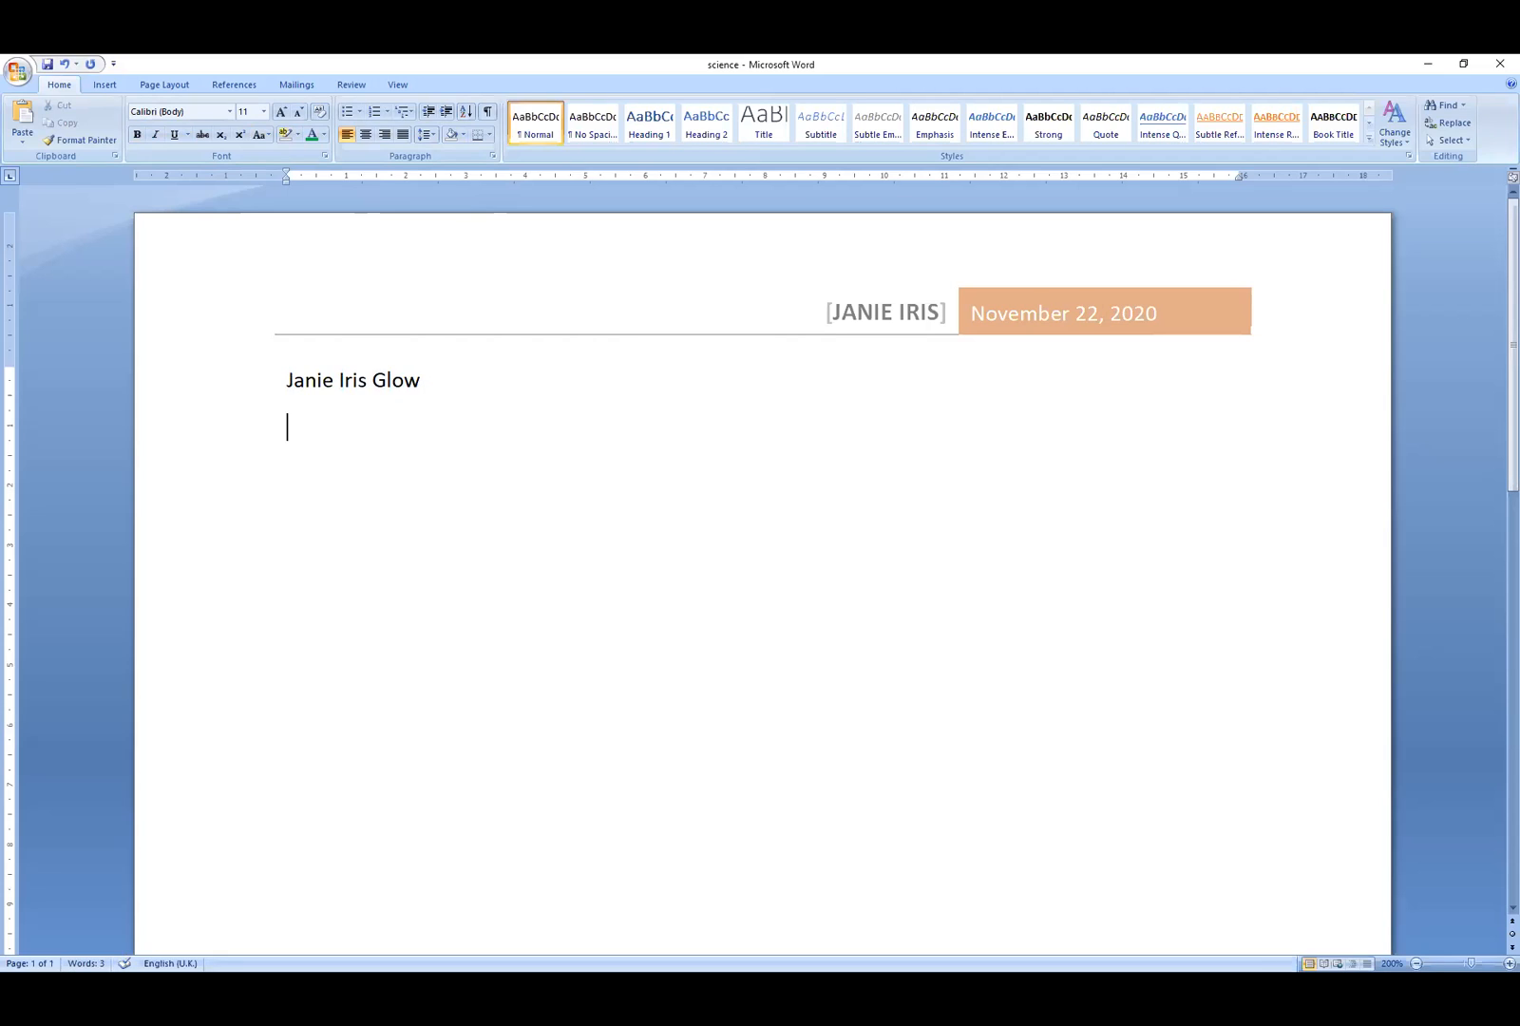
- Type the teacher's name with a capitalised surname on its own line
{"action": "type", "text": "mr. myers"}
{"action": "left_click_drag", "start_coordinate": [344, 433], "coordinate": [330, 430]}
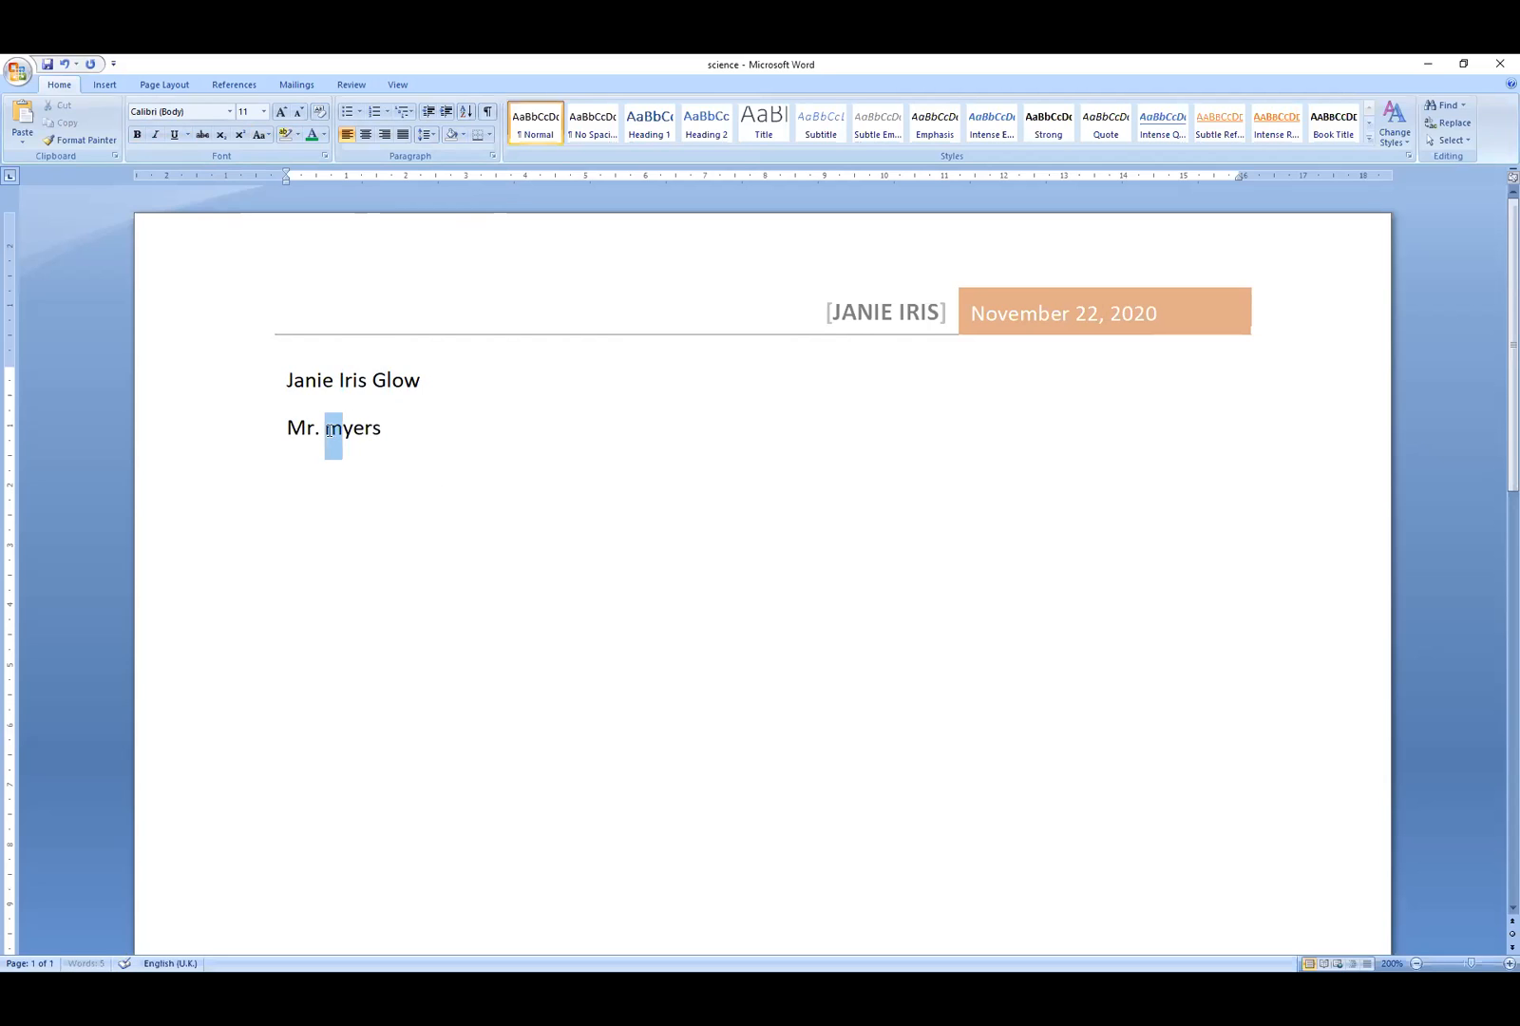
{"action": "left_click", "coordinate": [266, 137]}
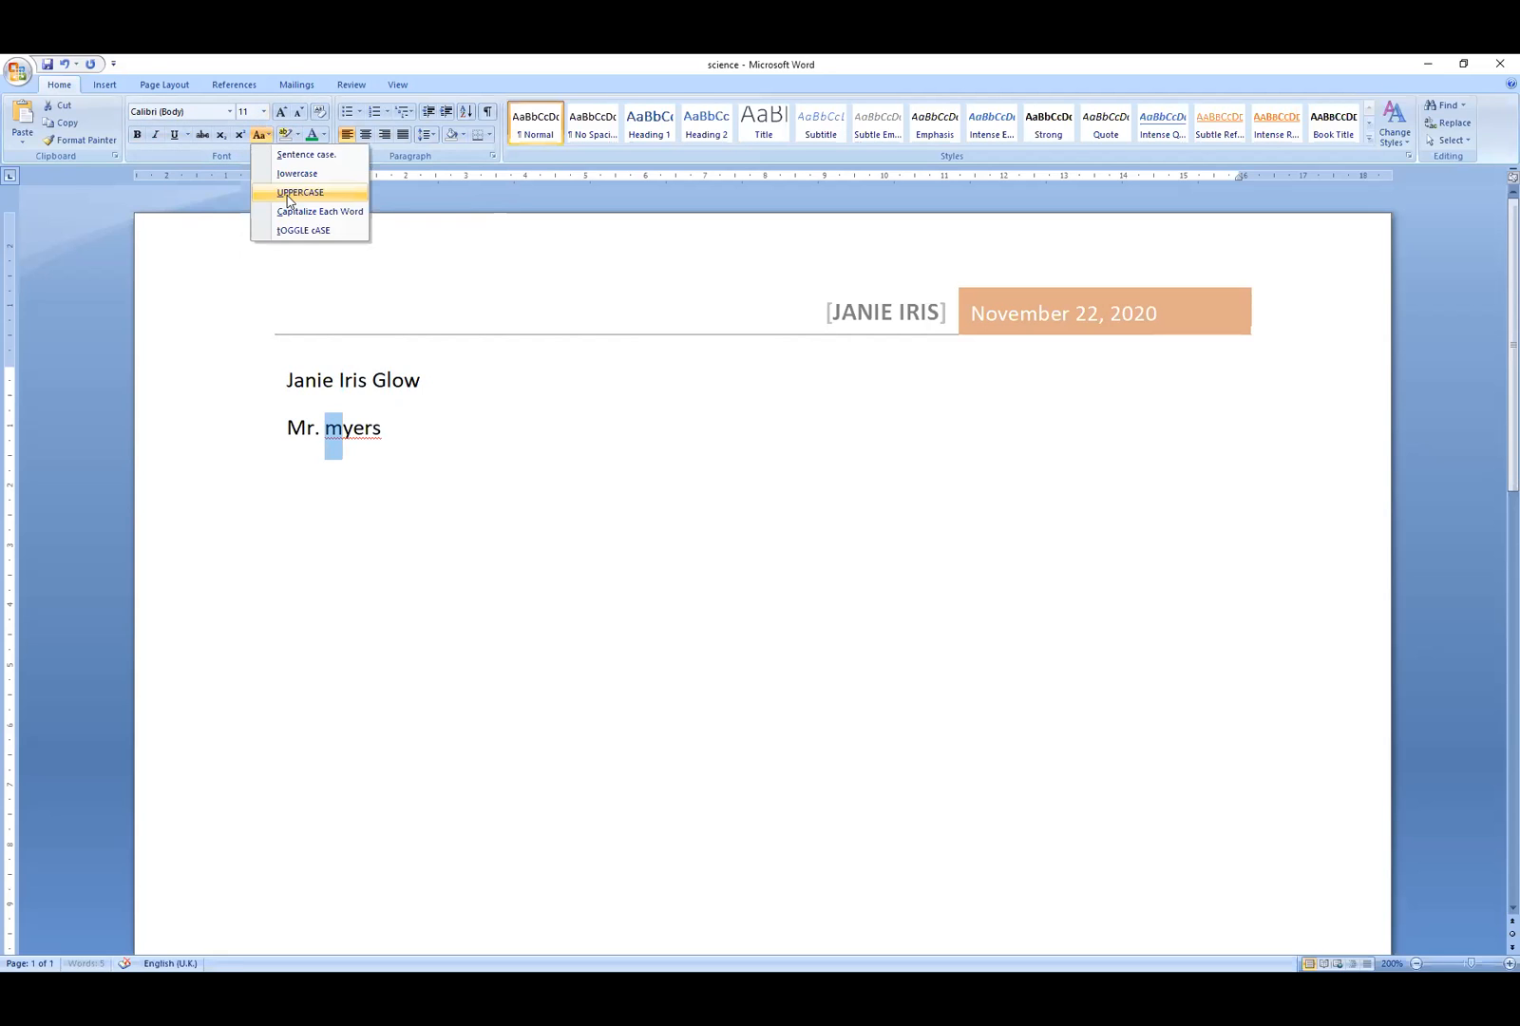
{"action": "left_click", "coordinate": [289, 193]}
{"action": "key", "text": "Return"}
- Add 'Advanced reading and writing' and '28Febuary 2014' on separate lines, then centre the next line
{"action": "type", "text": "as="}
{"action": "key", "text": "BackSpace"}
{"action": "key", "text": "BackSpace"}
{"action": "type", "text": "dvanced"}
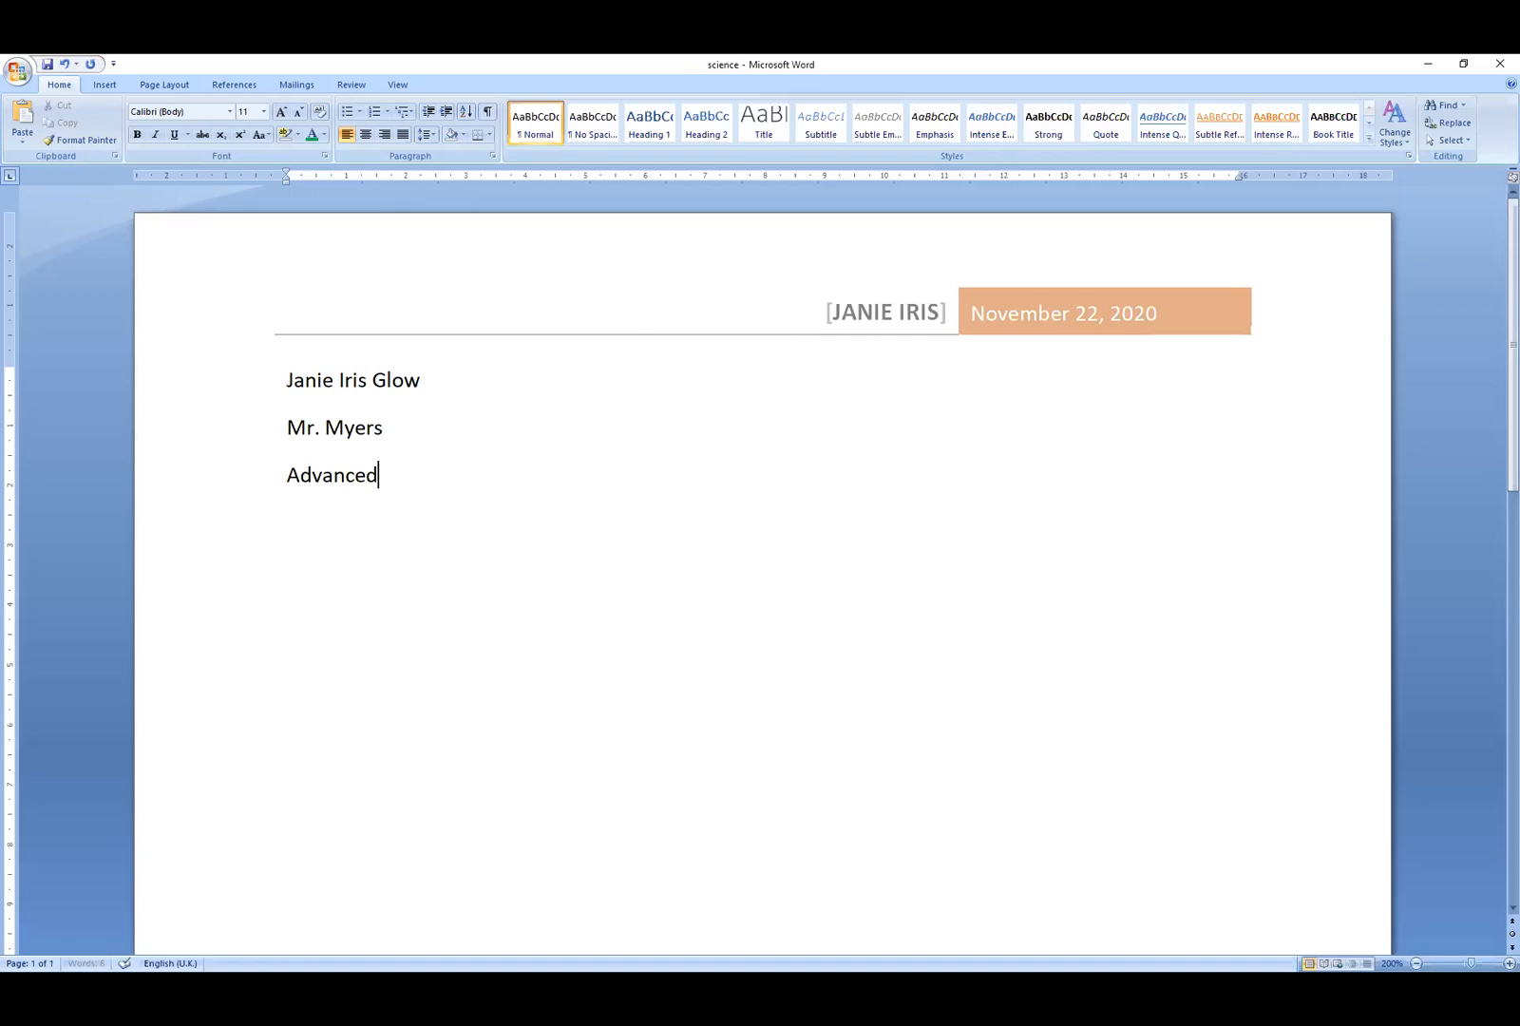
{"action": "type", "text": " reading and writing"}
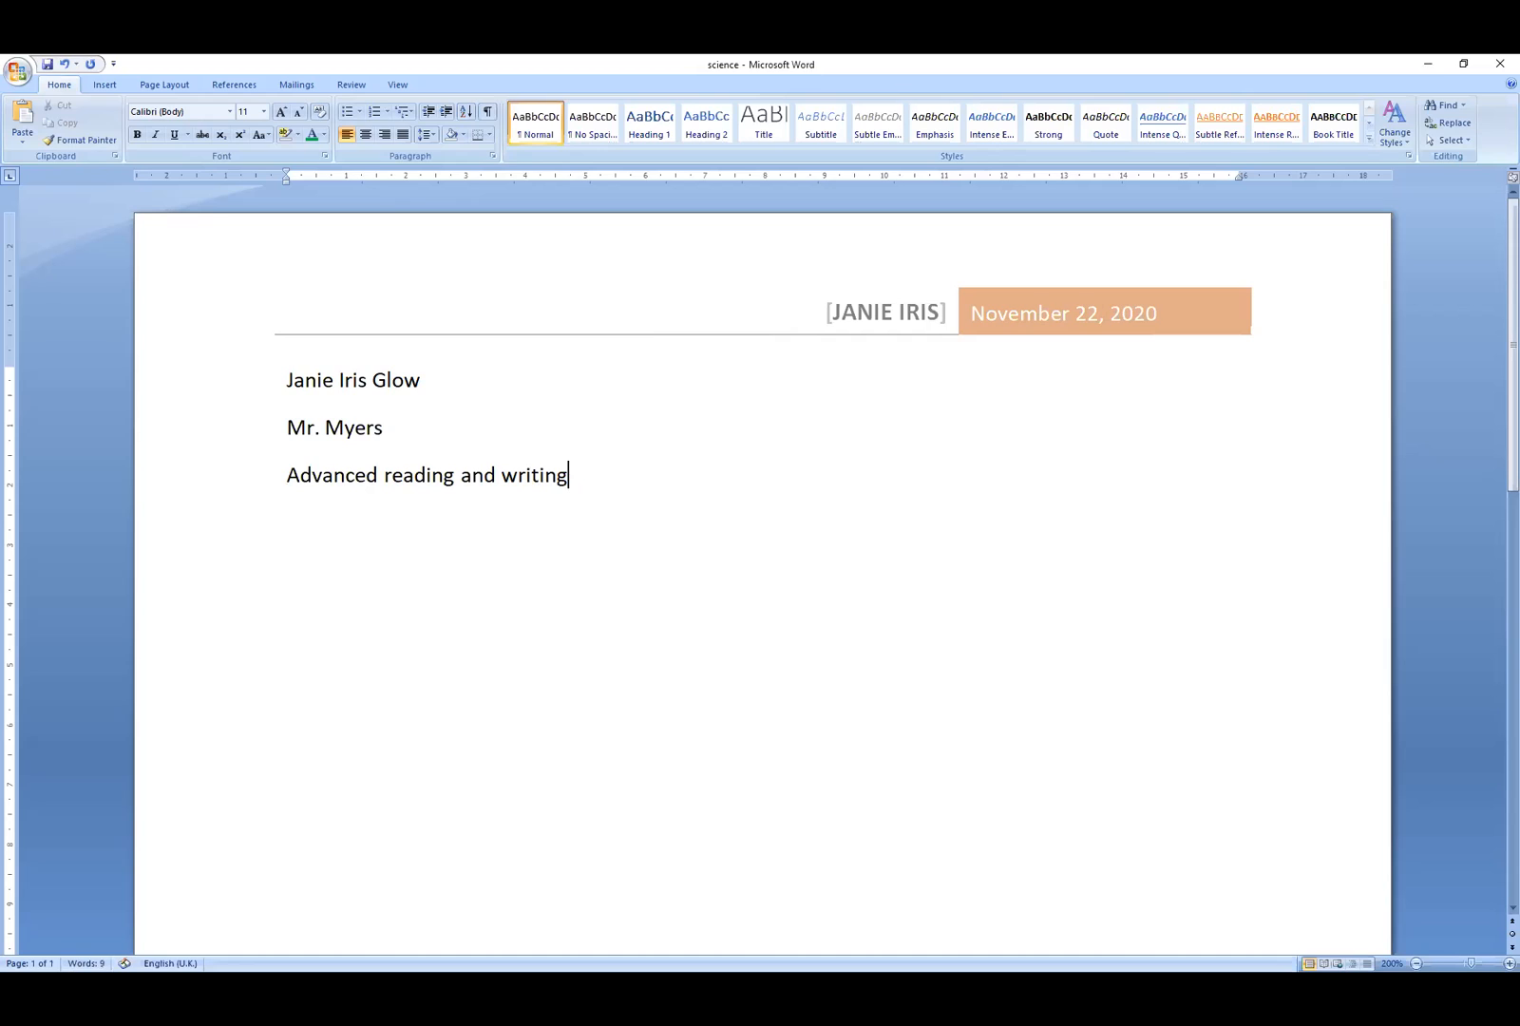
{"action": "key", "text": "Return"}
{"action": "type", "text": "28Feb"}
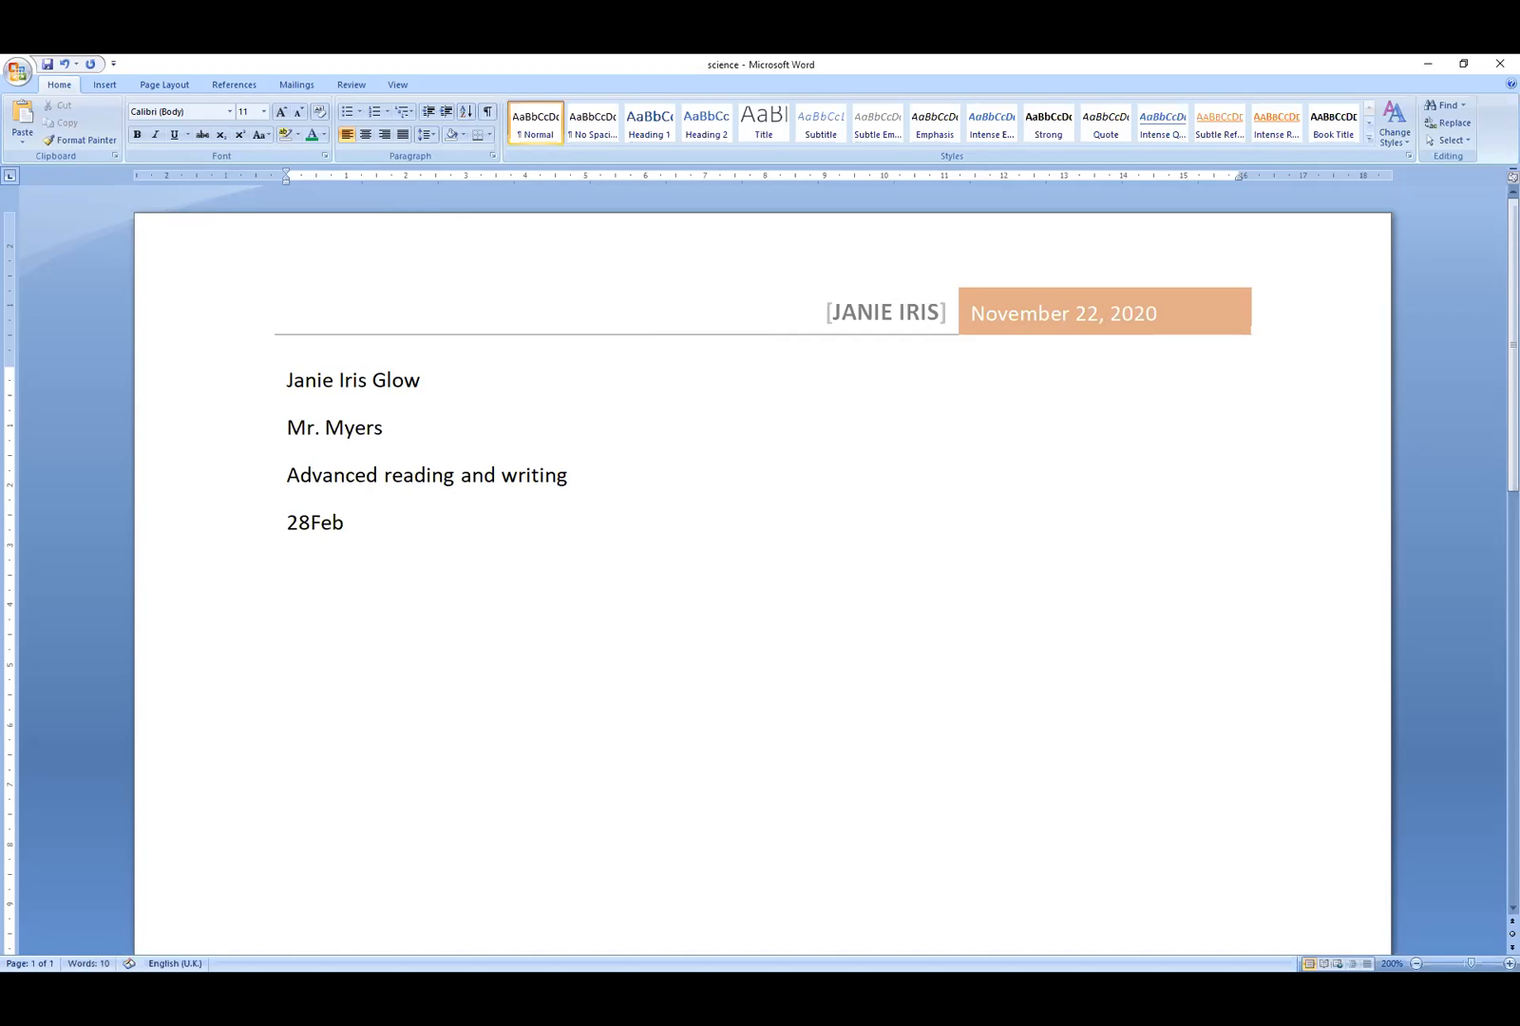
{"action": "type", "text": "uary 2014"}
{"action": "key", "text": "Return"}
{"action": "key", "text": "ctrl+e"}
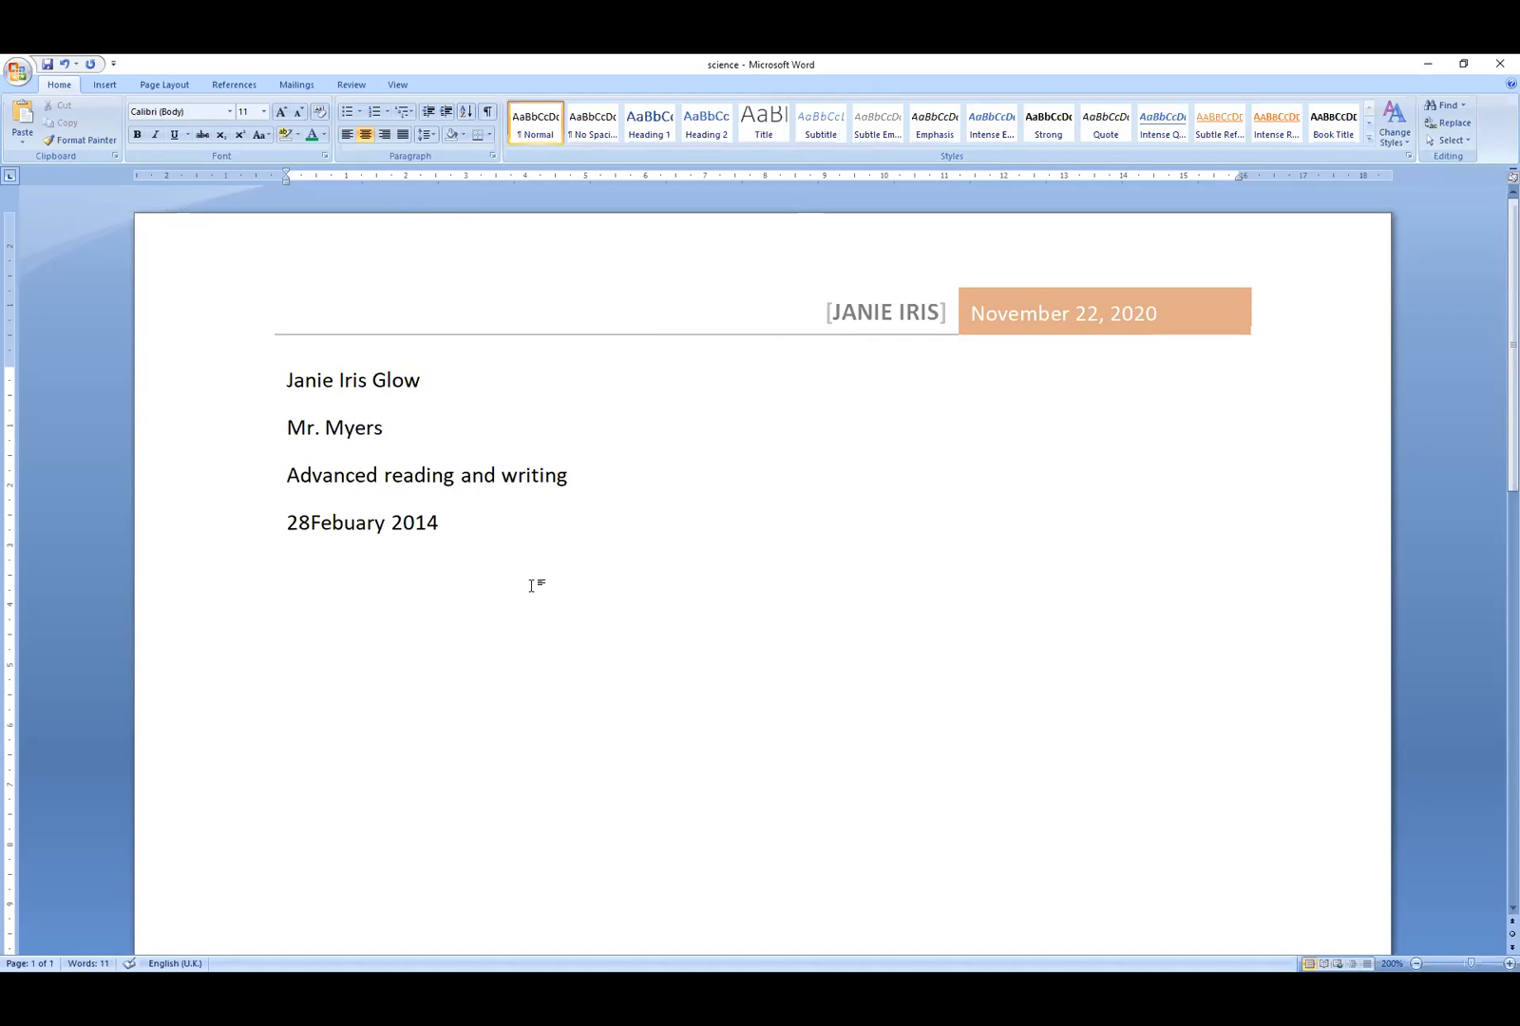
- Type the centred title 'The real life vs. the fake life', adding the period after vs
{"action": "type", "text": "The "}
{"action": "type", "text": "real lif"}
{"action": "type", "text": "e"}
{"action": "type", "text": " cs"}
{"action": "key", "text": "BackSpace"}
{"action": "key", "text": "BackSpace"}
{"action": "key", "text": "BackSpace"}
{"action": "type", "text": "vs the fal"}
{"action": "key", "text": "BackSpace"}
{"action": "type", "text": "ke li"}
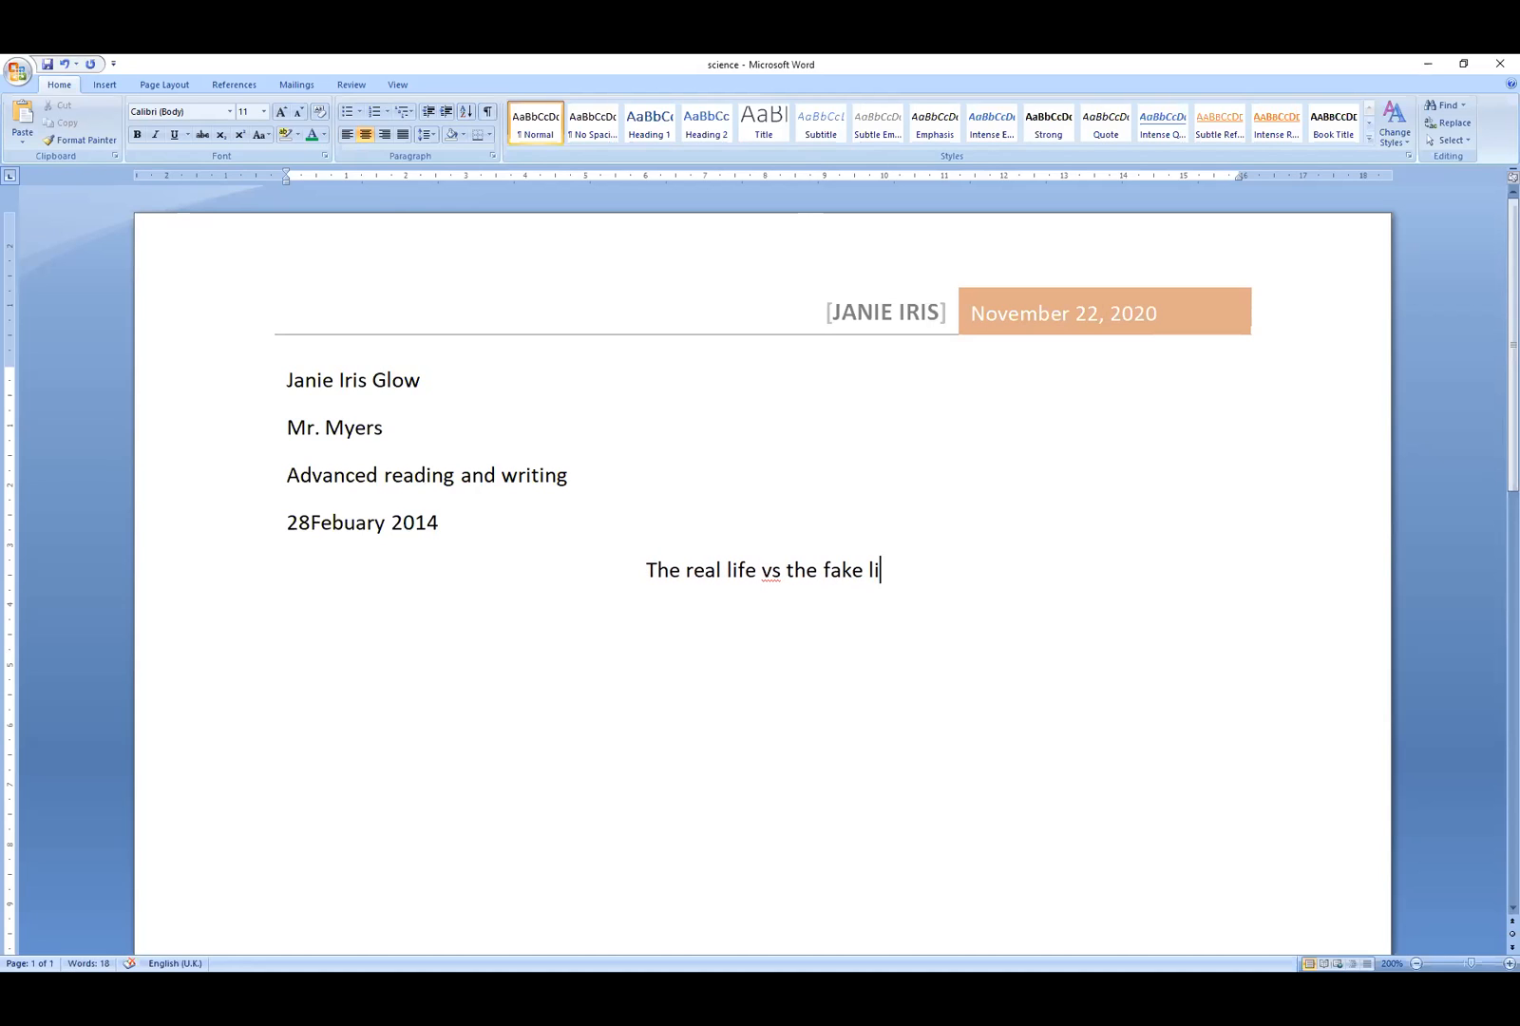
{"action": "type", "text": "fe"}
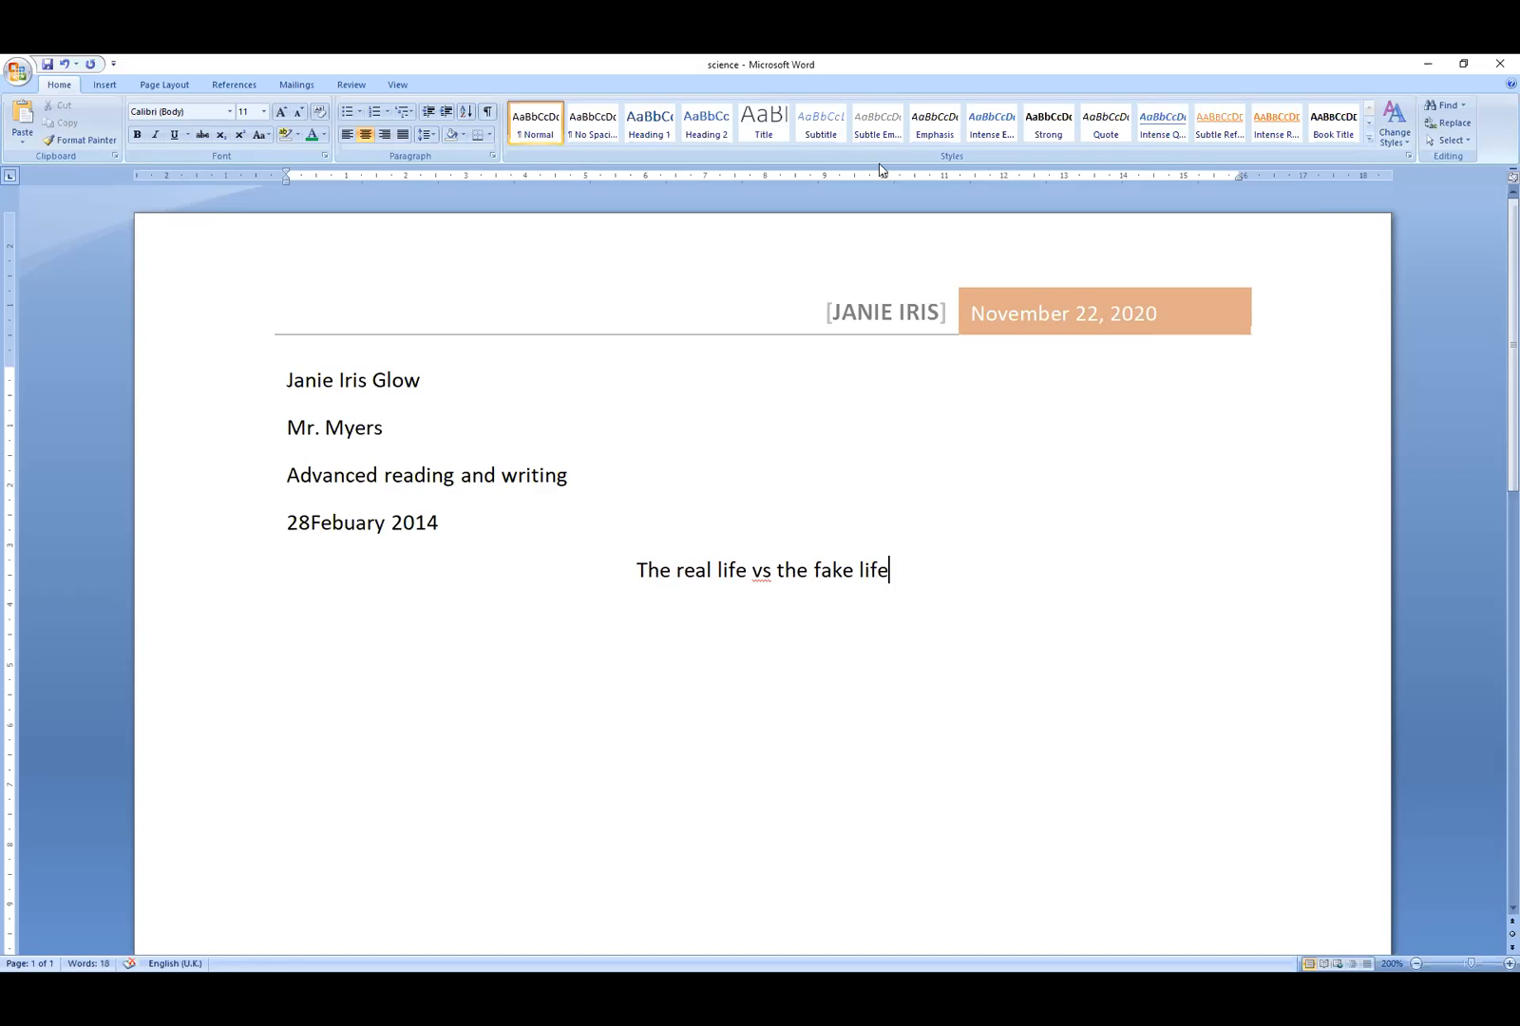
{"action": "left_click", "coordinate": [770, 572]}
{"action": "type", "text": "."}
{"action": "left_click", "coordinate": [905, 580]}
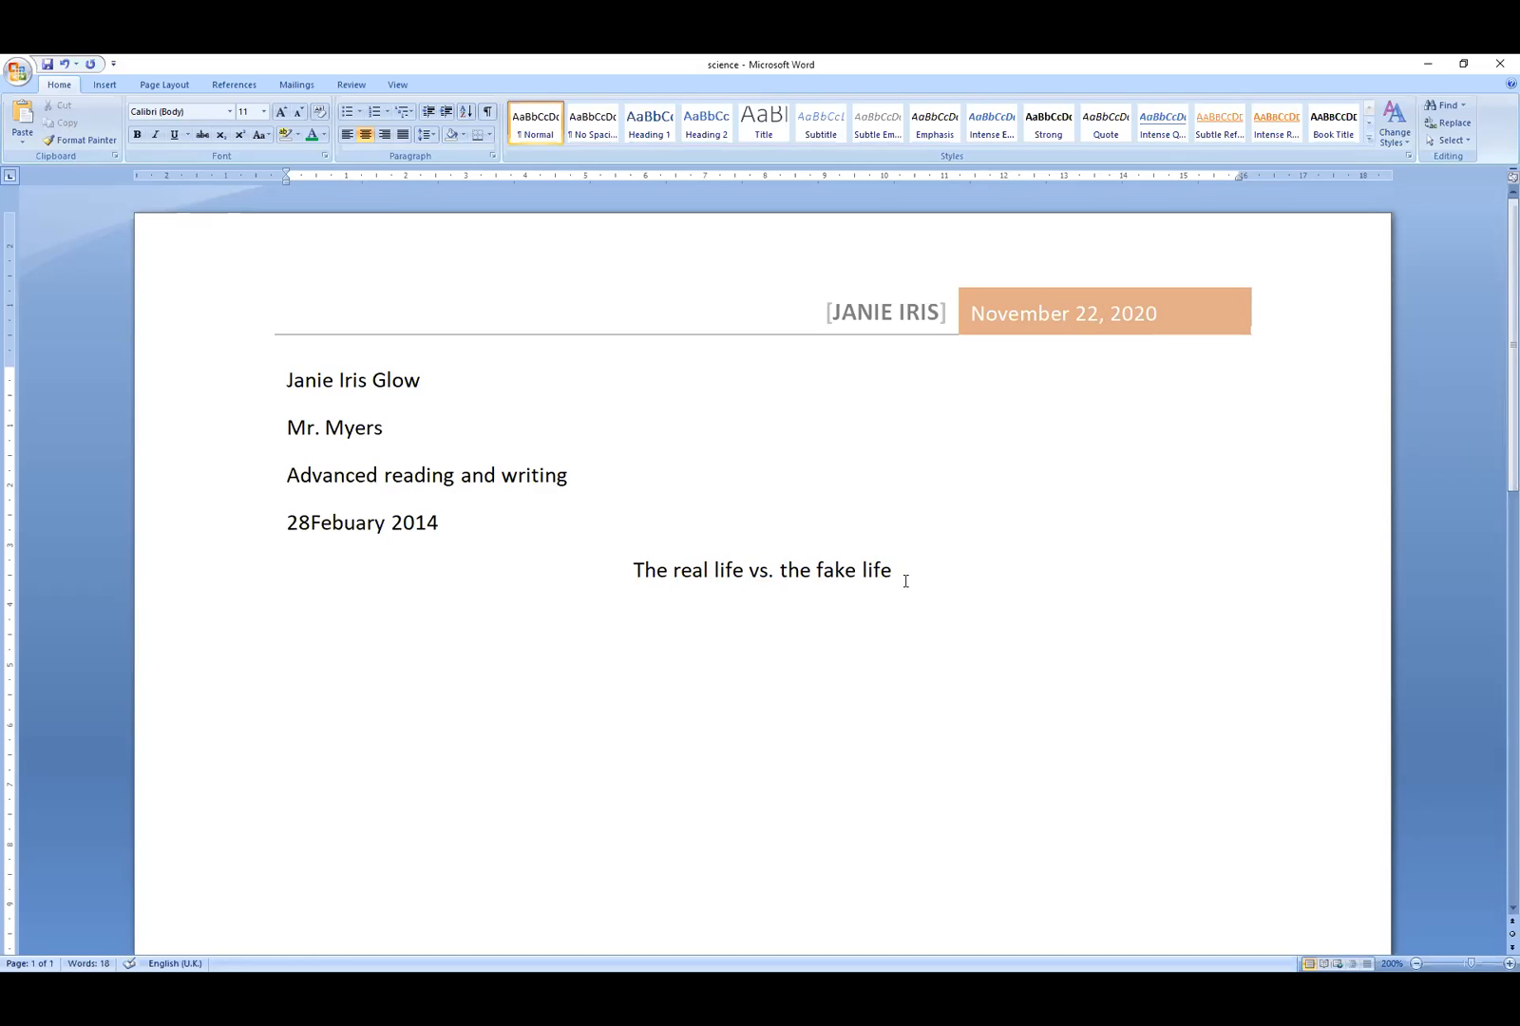
- Start a new left-aligned line with the title 'The death of ivan llyich'
{"action": "key", "text": "ctrl+l"}
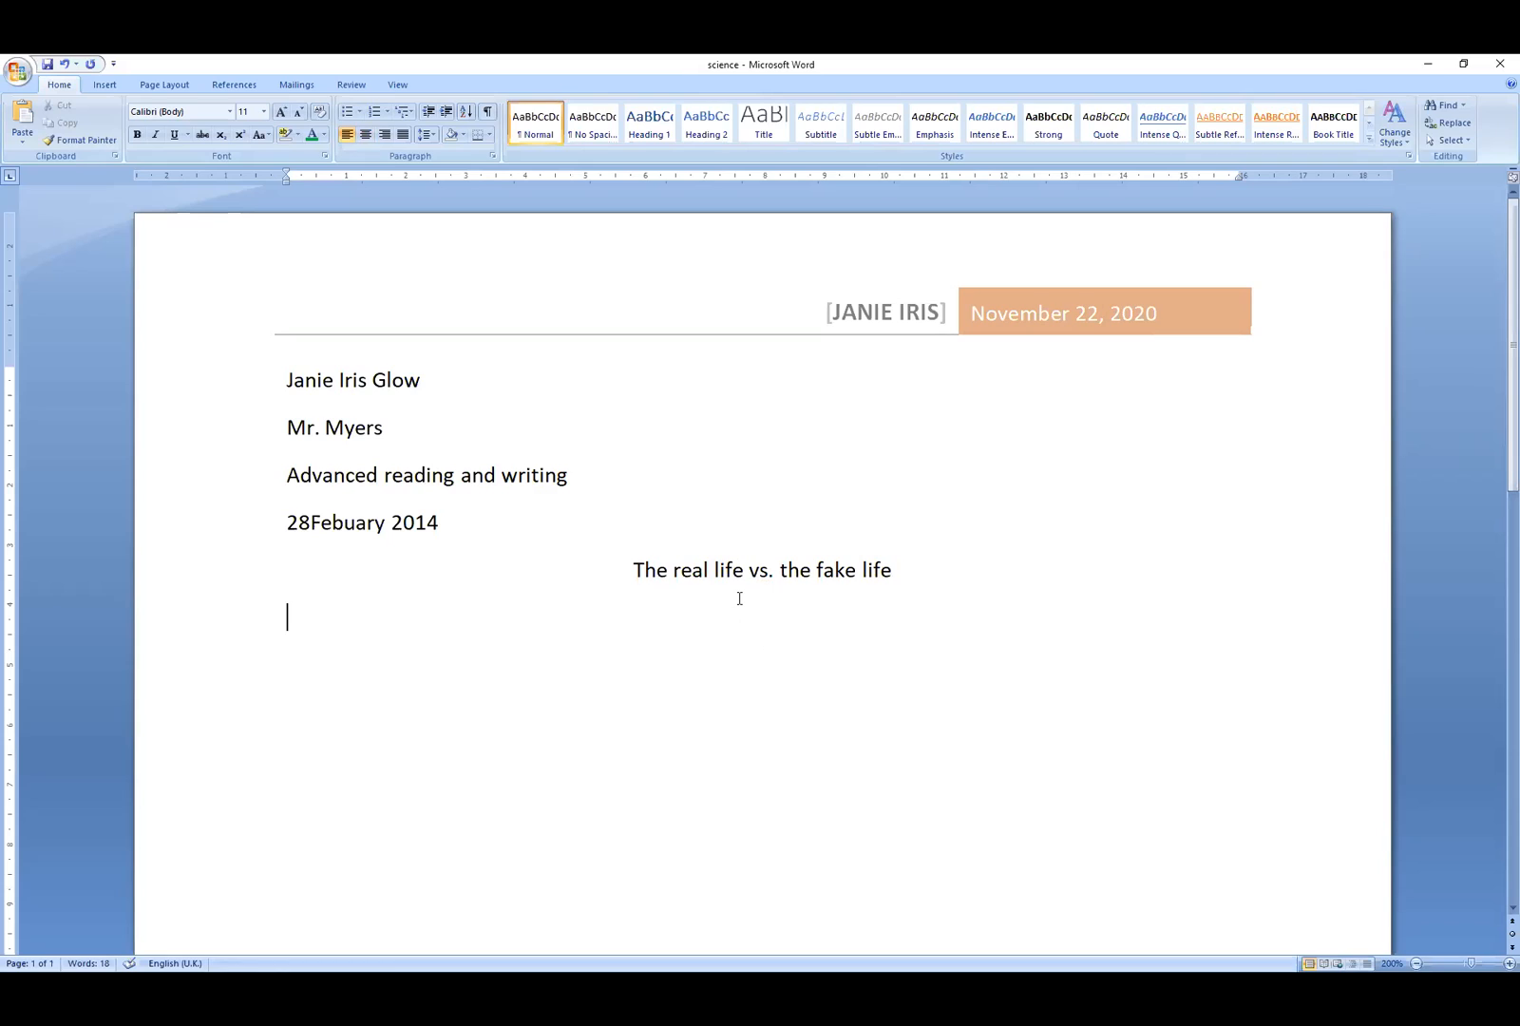
{"action": "type", "text": "The deathe"}
{"action": "key", "text": "BackSpace"}
{"action": "type", "text": "of ican"}
{"action": "key", "text": "BackSpace"}
{"action": "key", "text": "BackSpace"}
{"action": "key", "text": "BackSpace"}
{"action": "type", "text": "van"}
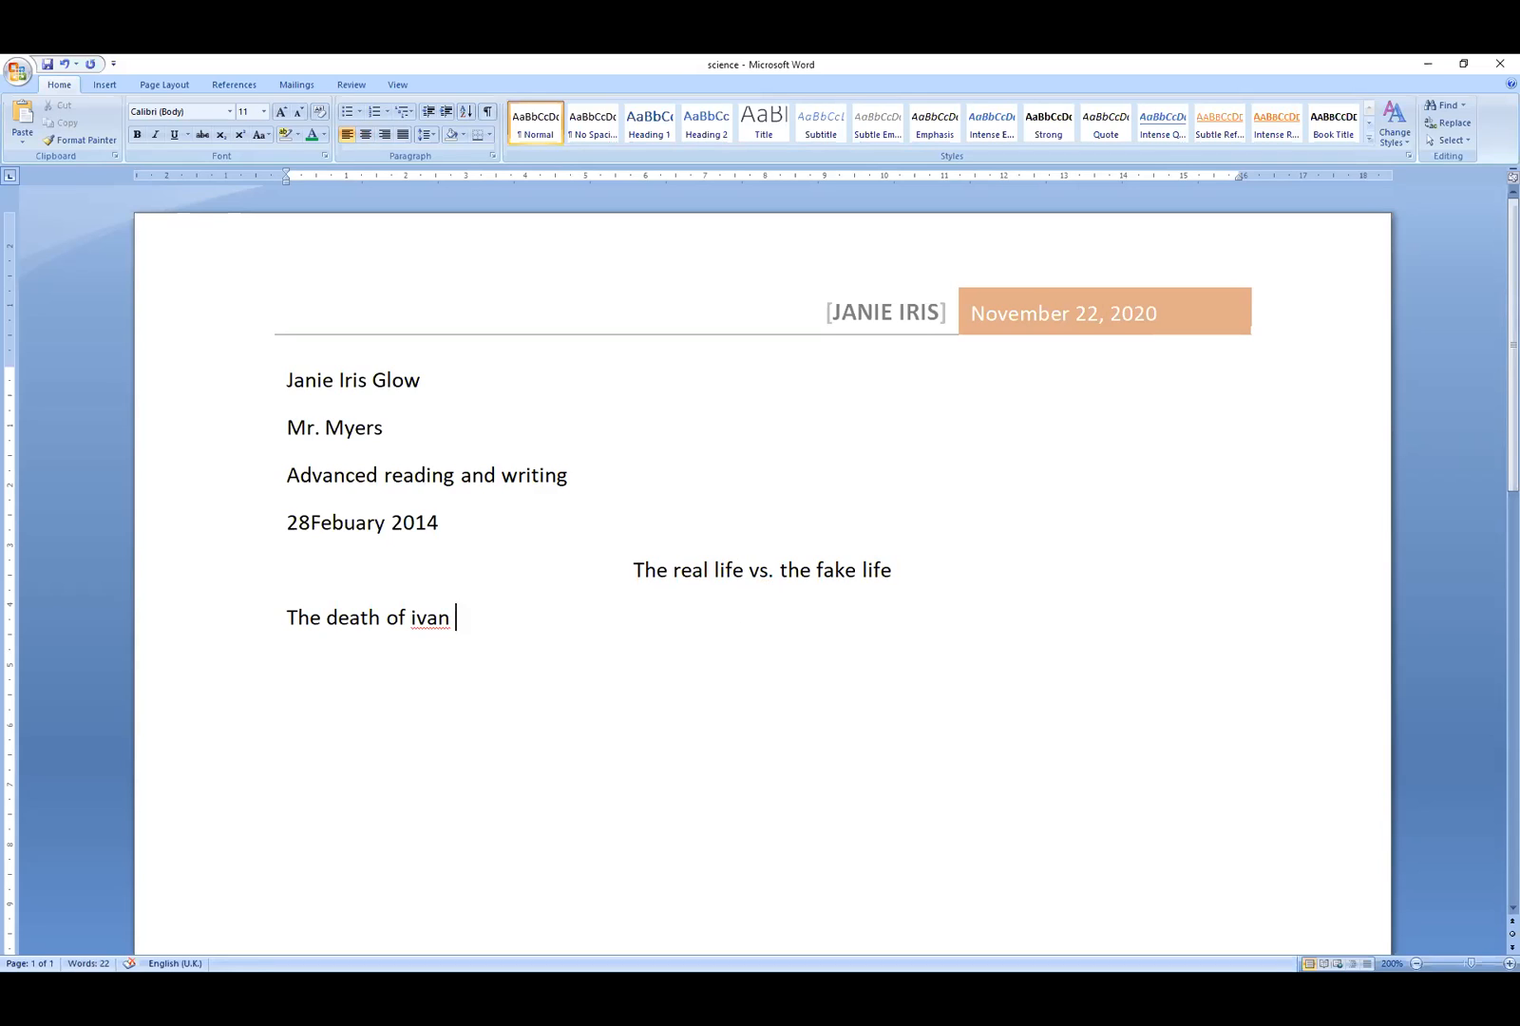
{"action": "type", "text": " Ilyichn"}
{"action": "key", "text": "BackSpace"}
- Continue the sentence with ', written by the Russian leo tolstoy,' and begin the next word
{"action": "type", "text": ", written by the"}
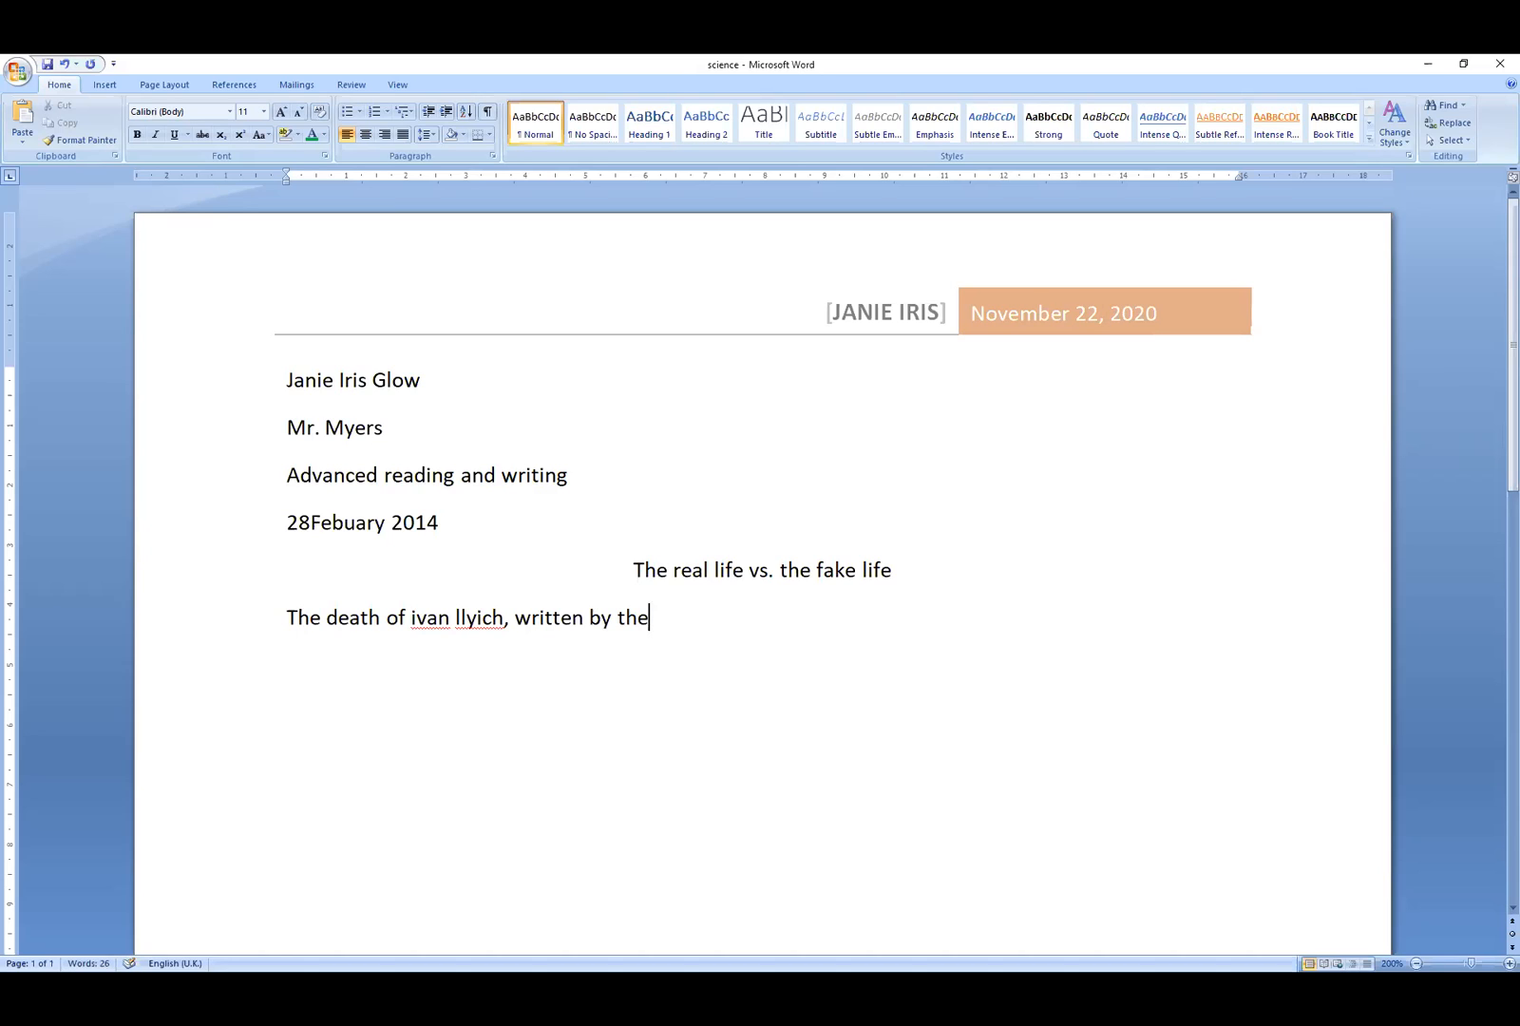
{"action": "type", "text": " tu"}
{"action": "key", "text": "BackSpace"}
{"action": "key", "text": "BackSpace"}
{"action": "type", "text": "ru"}
{"action": "type", "text": "ssian"}
{"action": "type", "text": " lw"}
{"action": "key", "text": "BackSpace"}
{"action": "type", "text": "ep"}
{"action": "key", "text": "BackSpace"}
{"action": "type", "text": "o tolstoy"}
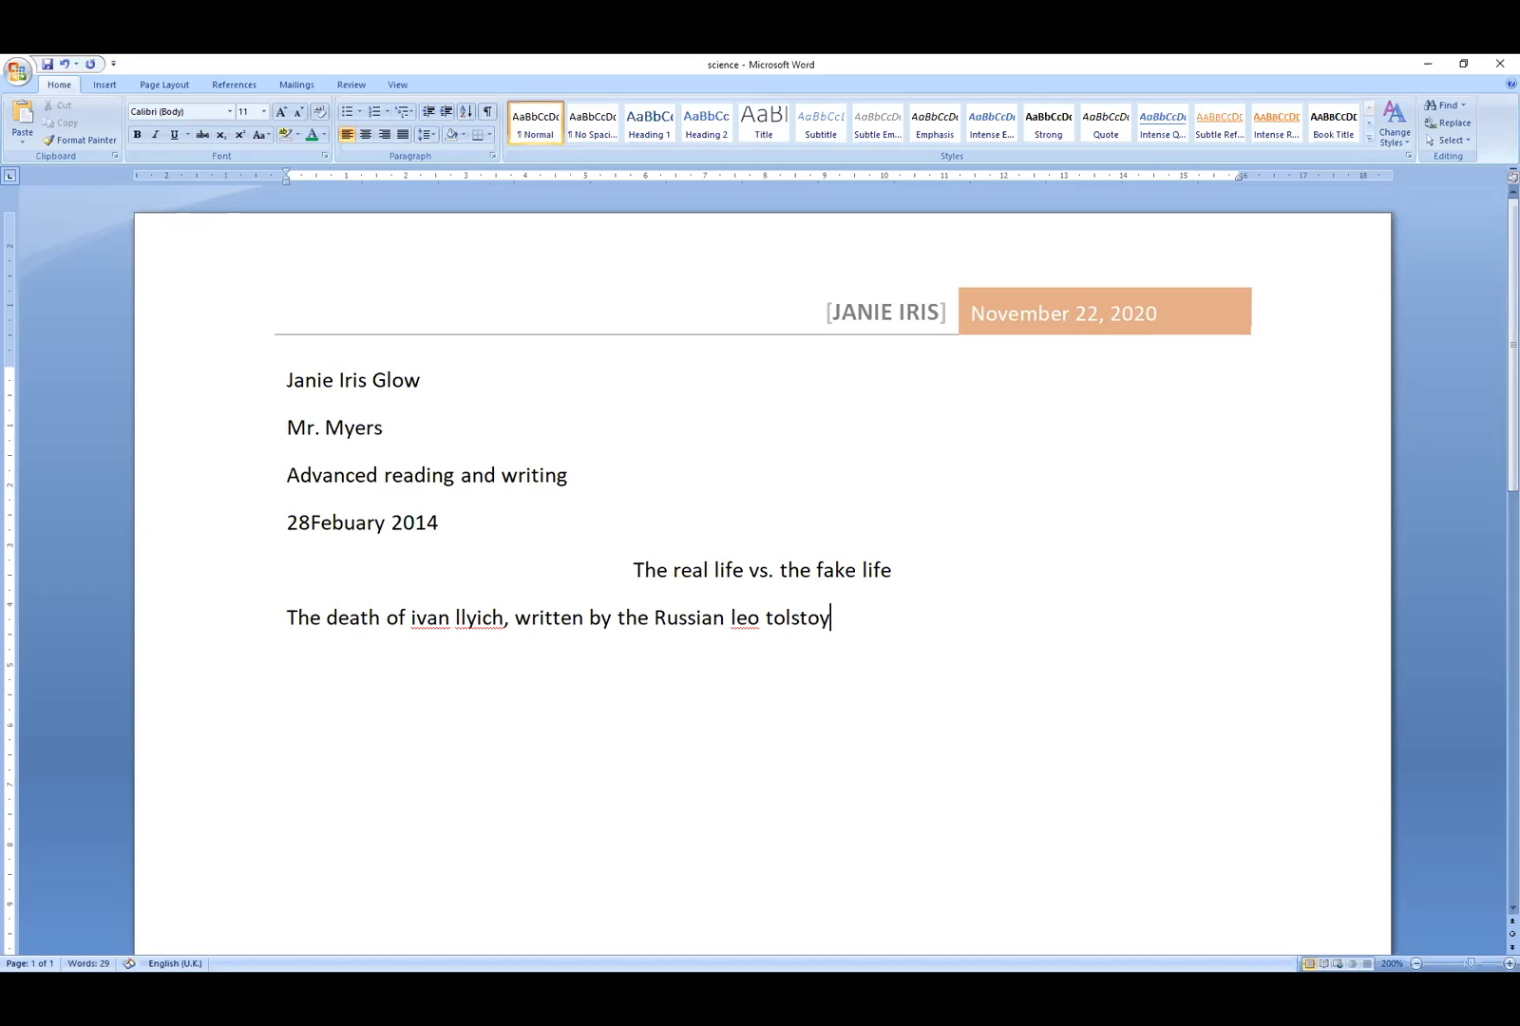
{"action": "type", "text": ", com"}
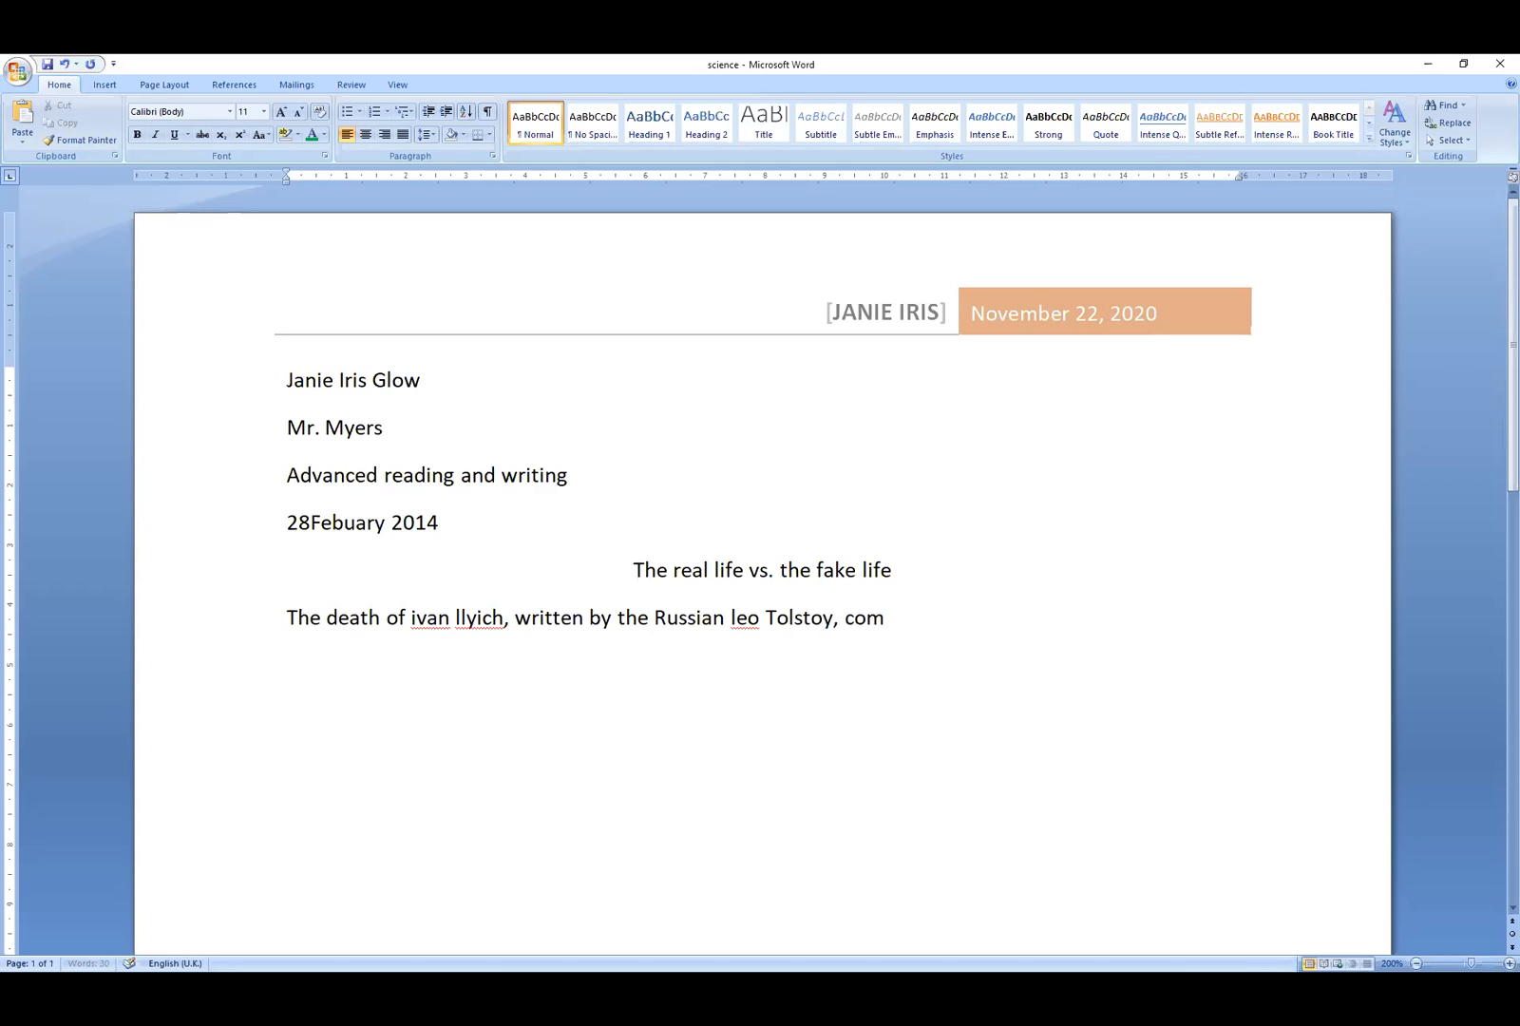
{"action": "type", "text": "paue"}
- Continue the sentence with 'compares the choice of living'
{"action": "key", "text": "BackSpace"}
{"action": "type", "text": "es"}
{"action": "key", "text": "BackSpace"}
{"action": "key", "text": "BackSpace"}
{"action": "type", "text": "es the dc"}
{"action": "key", "text": "BackSpace"}
{"action": "key", "text": "BackSpace"}
{"action": "type", "text": "choiu"}
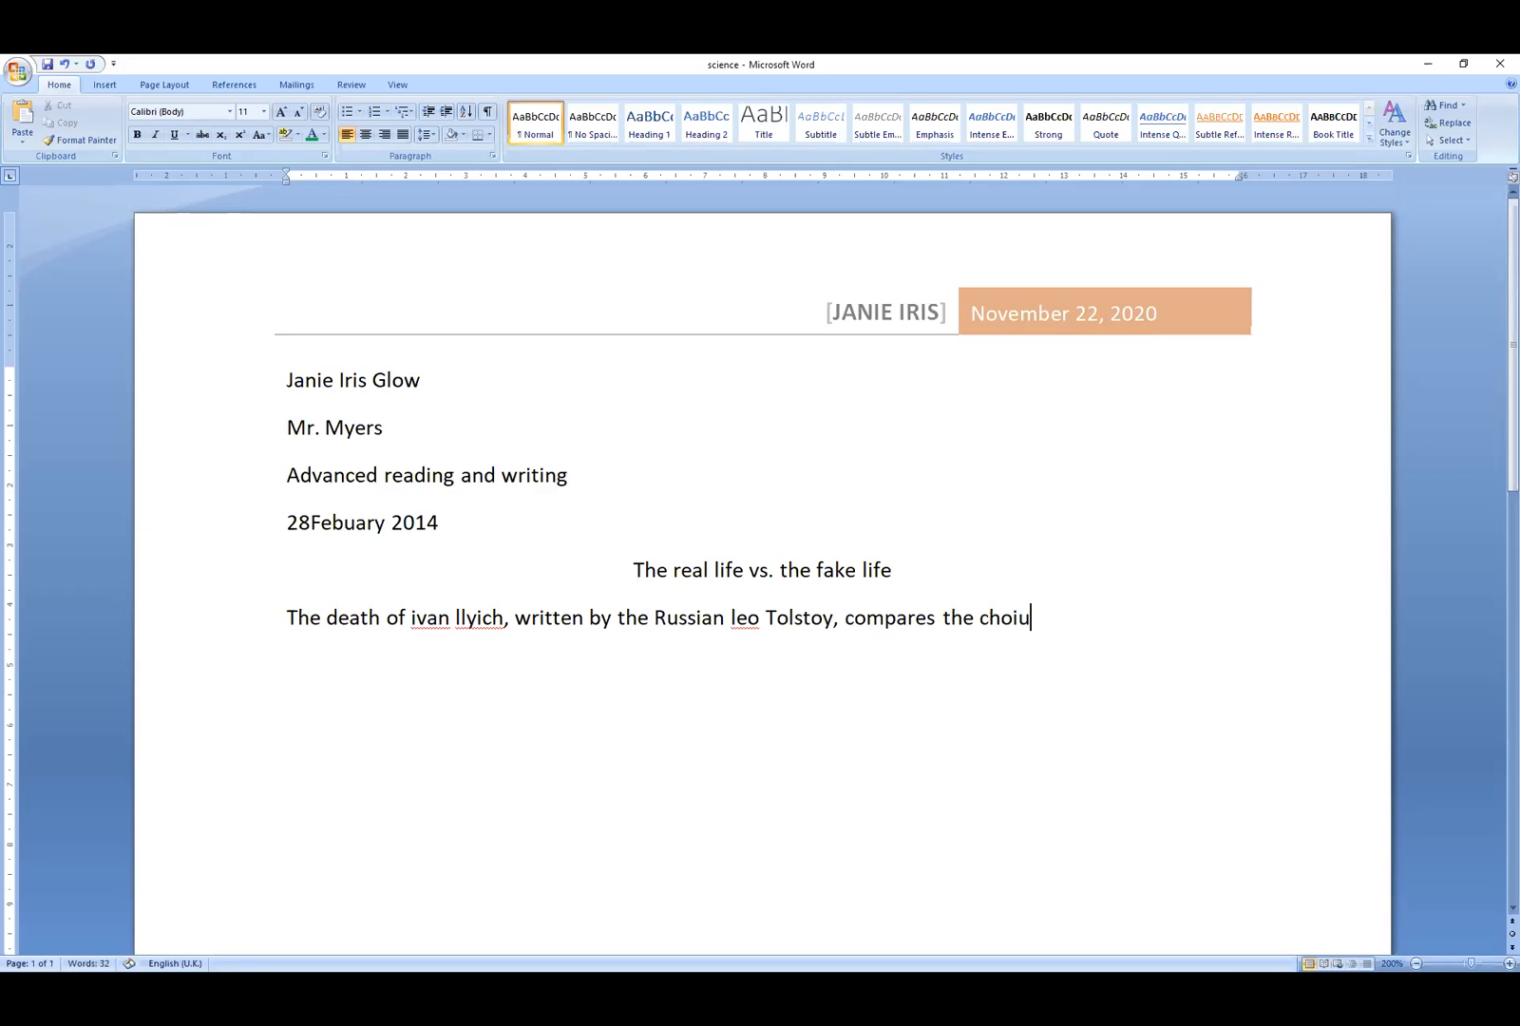
{"action": "key", "text": "BackSpace"}
{"action": "type", "text": "cw"}
{"action": "key", "text": "BackSpace"}
{"action": "type", "text": "e of lic"}
{"action": "key", "text": "BackSpace"}
{"action": "type", "text": "ving g"}
{"action": "key", "text": "BackSpace"}
- Finish with 'for the real life to living a 'fake' life...' and indent the first line
{"action": "type", "text": "for the"}
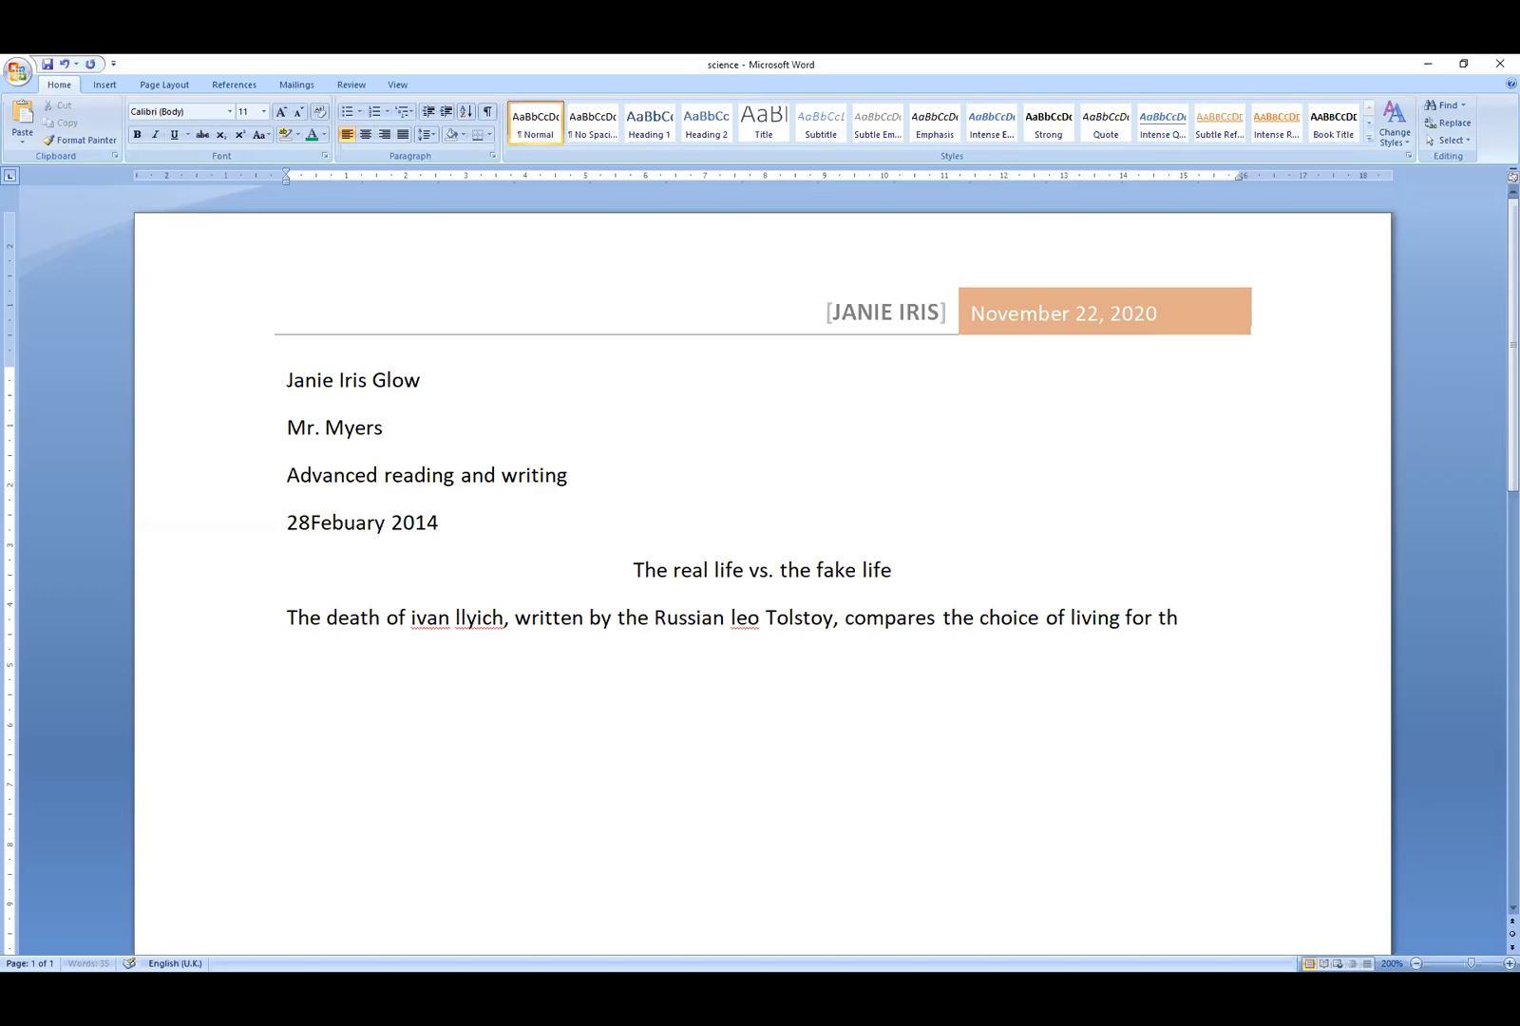
{"action": "type", "text": " real li"}
{"action": "type", "text": "fe "}
{"action": "type", "text": "to"}
{"action": "type", "text": " li"}
{"action": "type", "text": "bi"}
{"action": "key", "text": "BackSpace"}
{"action": "key", "text": "BackSpace"}
{"action": "type", "text": "vingh"}
{"action": "key", "text": "BackSpace"}
{"action": "type", "text": "a "}
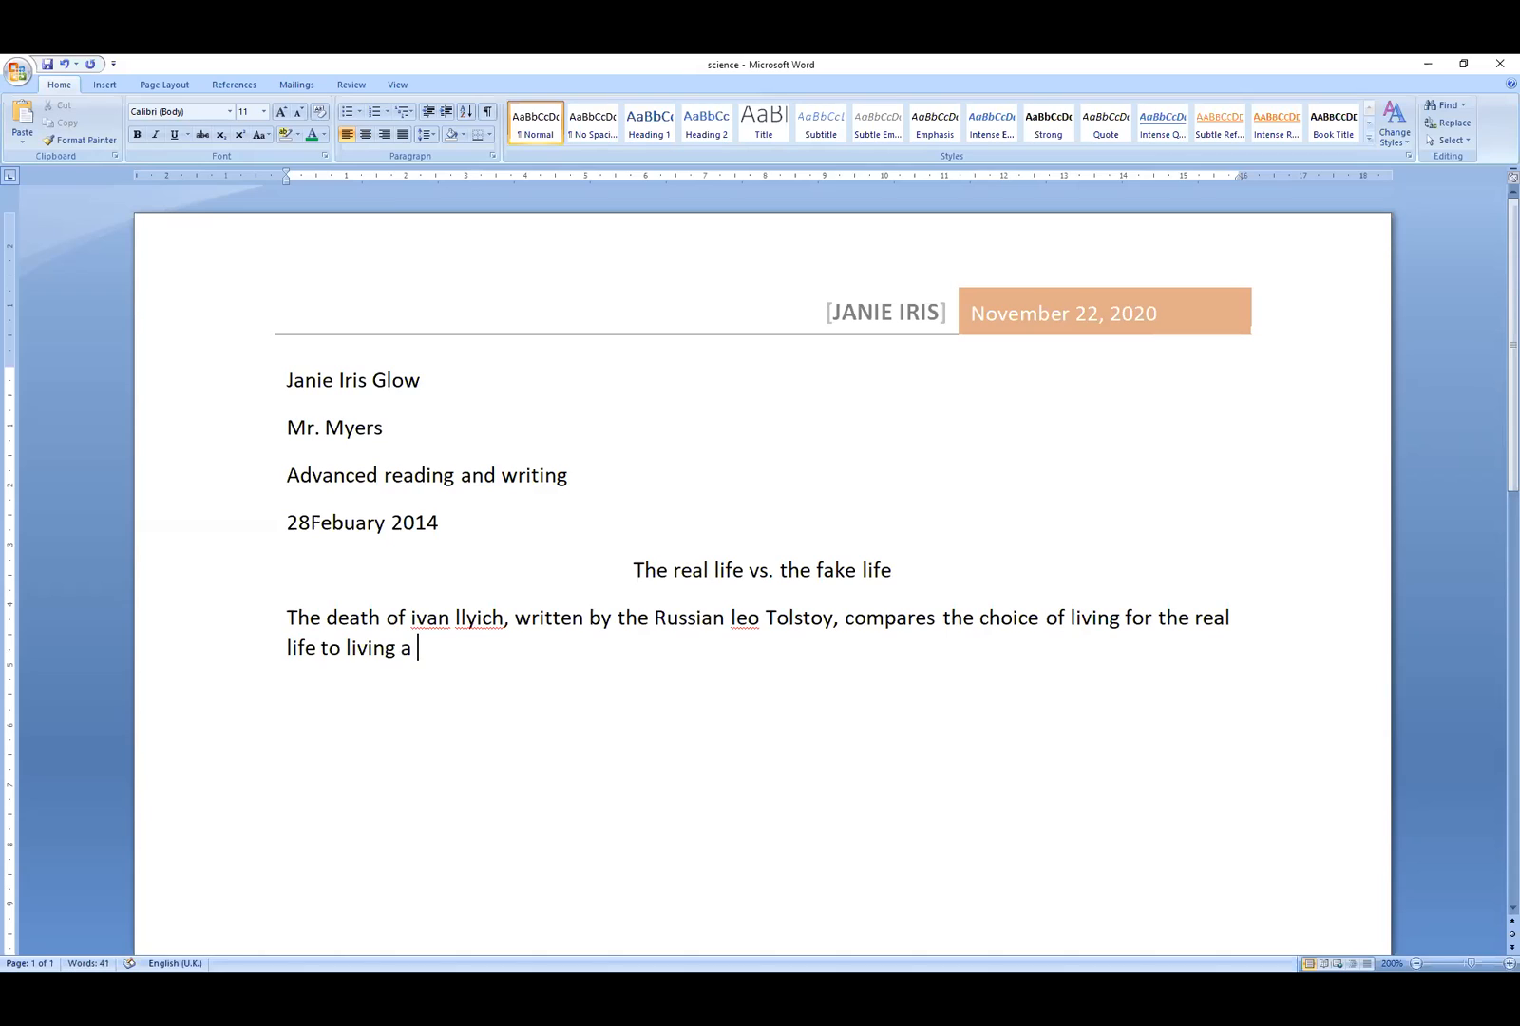
{"action": "type", "text": "'"}
{"action": "type", "text": "fake"}
{"action": "type", "text": "'"}
{"action": "type", "text": " lig"}
{"action": "key", "text": "BackSpace"}
{"action": "type", "text": "fe..."}
{"action": "left_click", "coordinate": [290, 618]}
{"action": "key", "text": "Tab"}
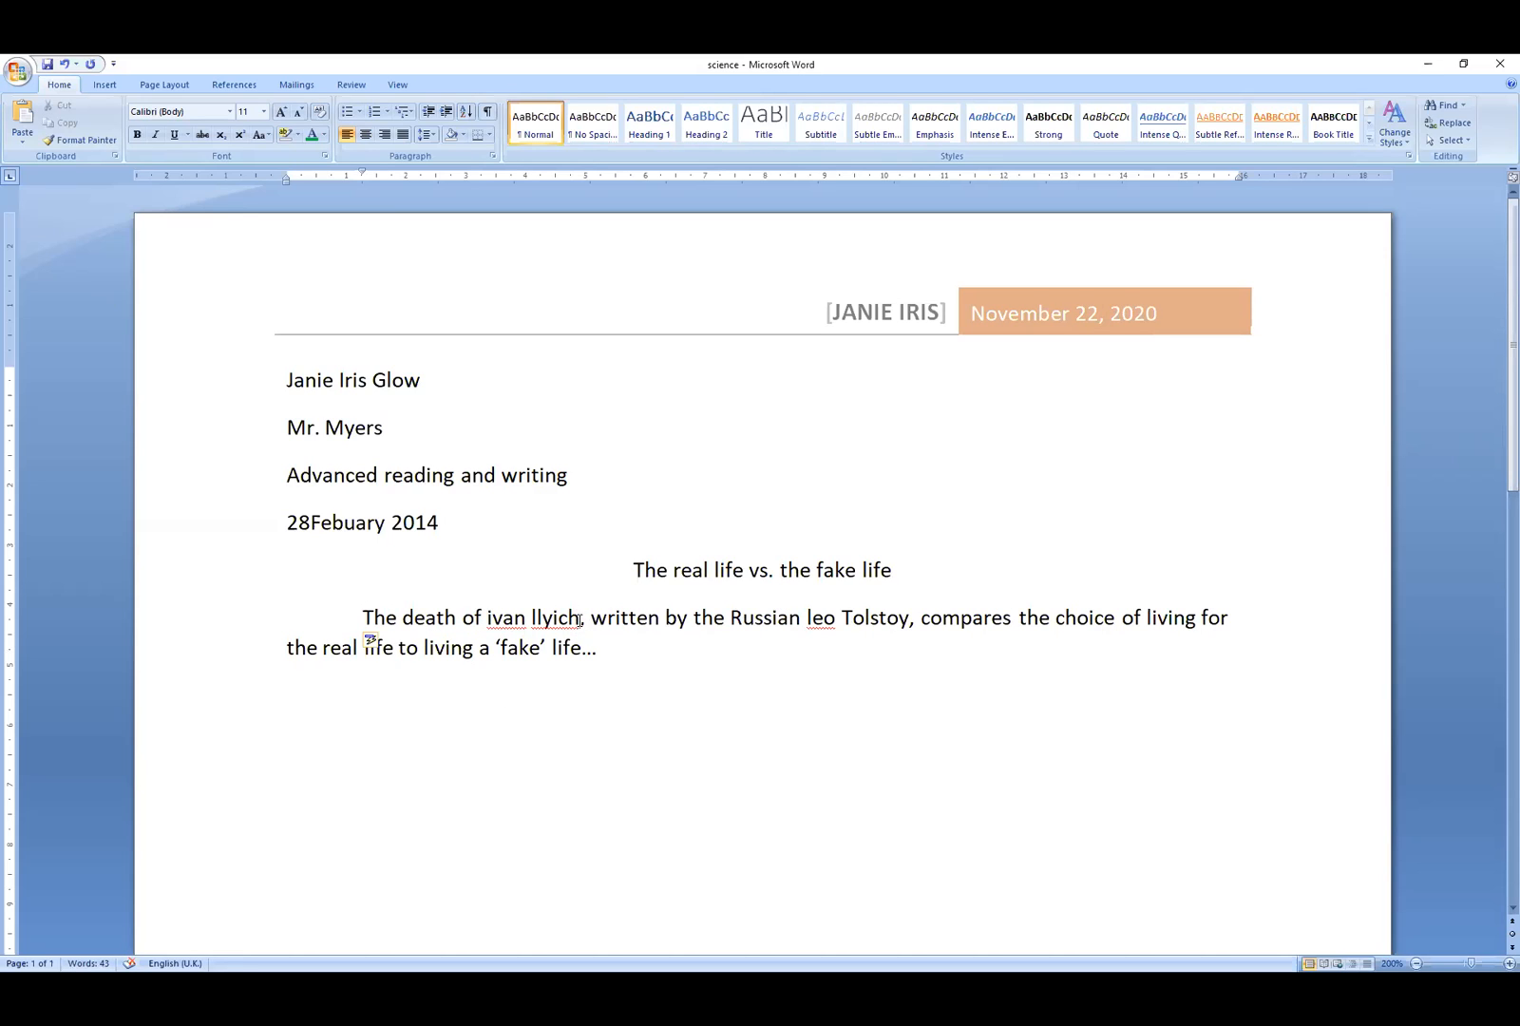
- Italicize 'The death of ivan llyich' and make the first letter of 'leo' uppercase
{"action": "left_click_drag", "start_coordinate": [579, 620], "coordinate": [354, 618]}
{"action": "left_click", "coordinate": [154, 134]}
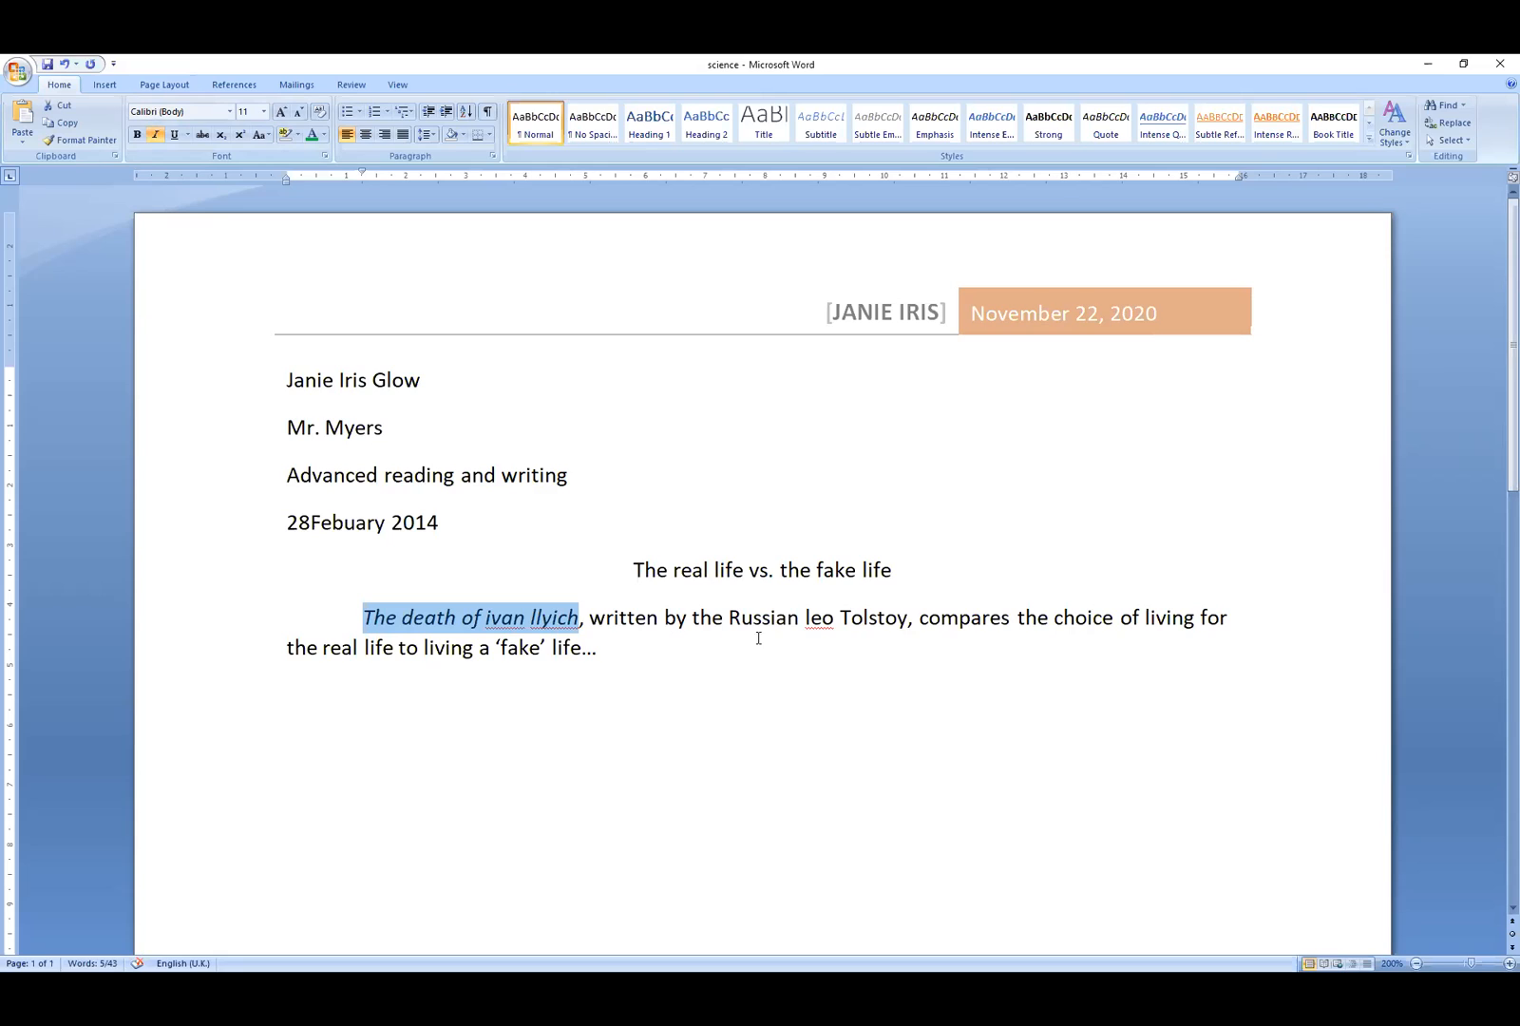
{"action": "double_click", "coordinate": [812, 619]}
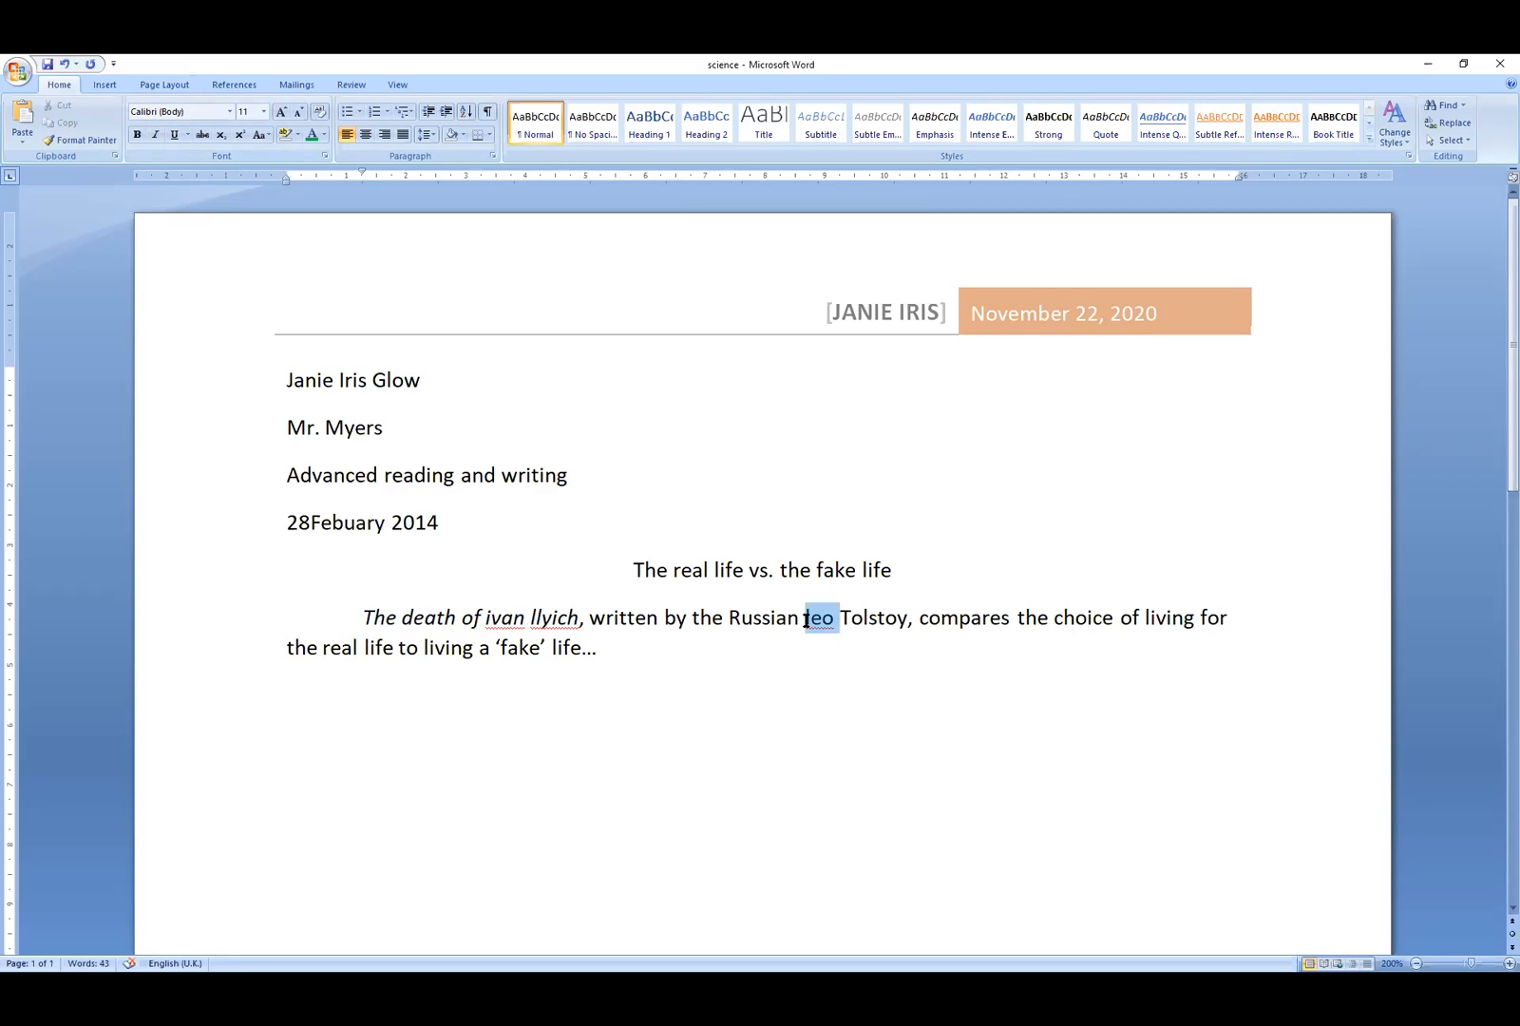
{"action": "left_click", "coordinate": [809, 618]}
{"action": "key", "text": "shift+Right"}
{"action": "left_click", "coordinate": [260, 134]}
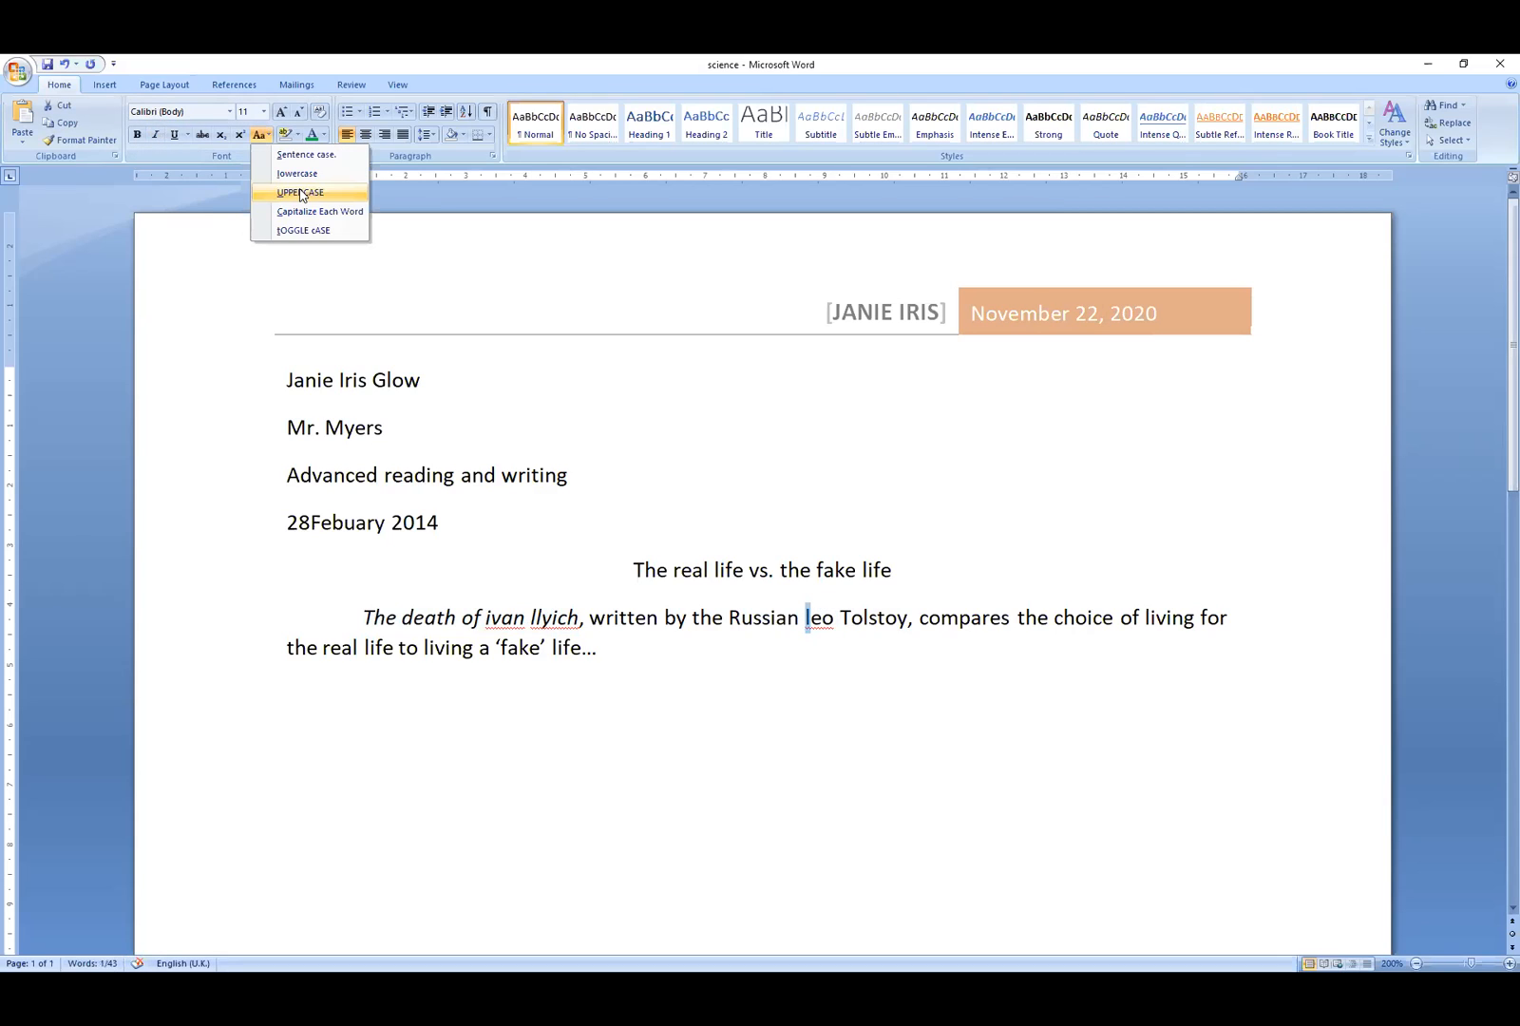
{"action": "left_click", "coordinate": [300, 193]}
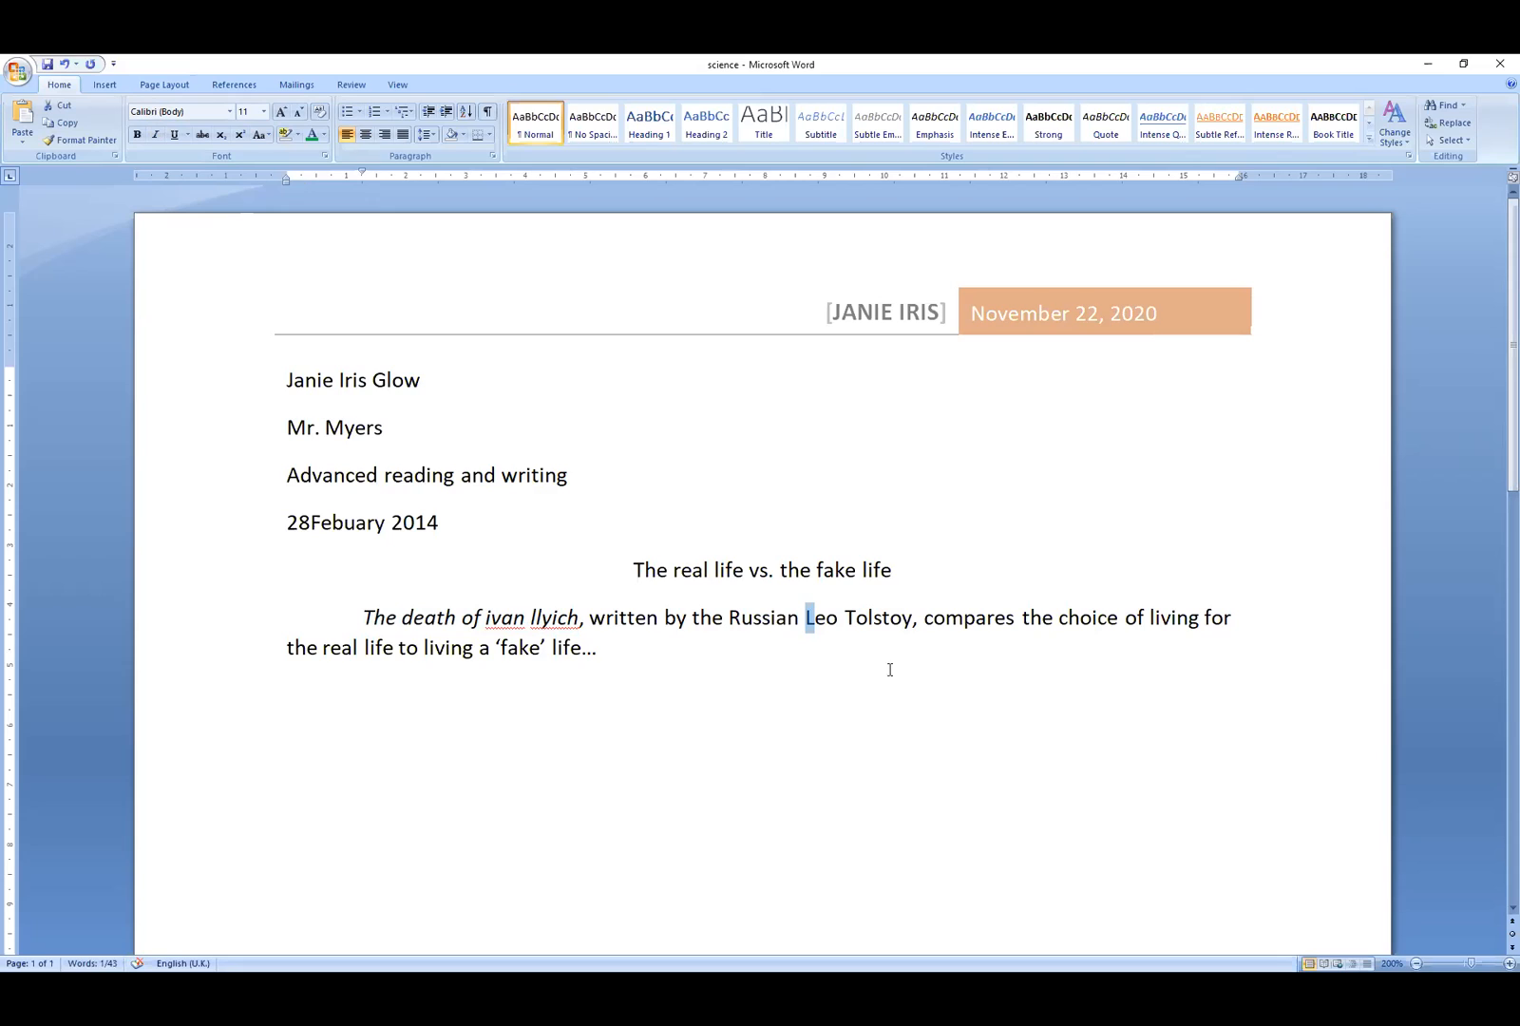
- Insert 'and contrasts' after 'compares' and move the paragraph's right indent slightly outward
{"action": "left_click", "coordinate": [1017, 622]}
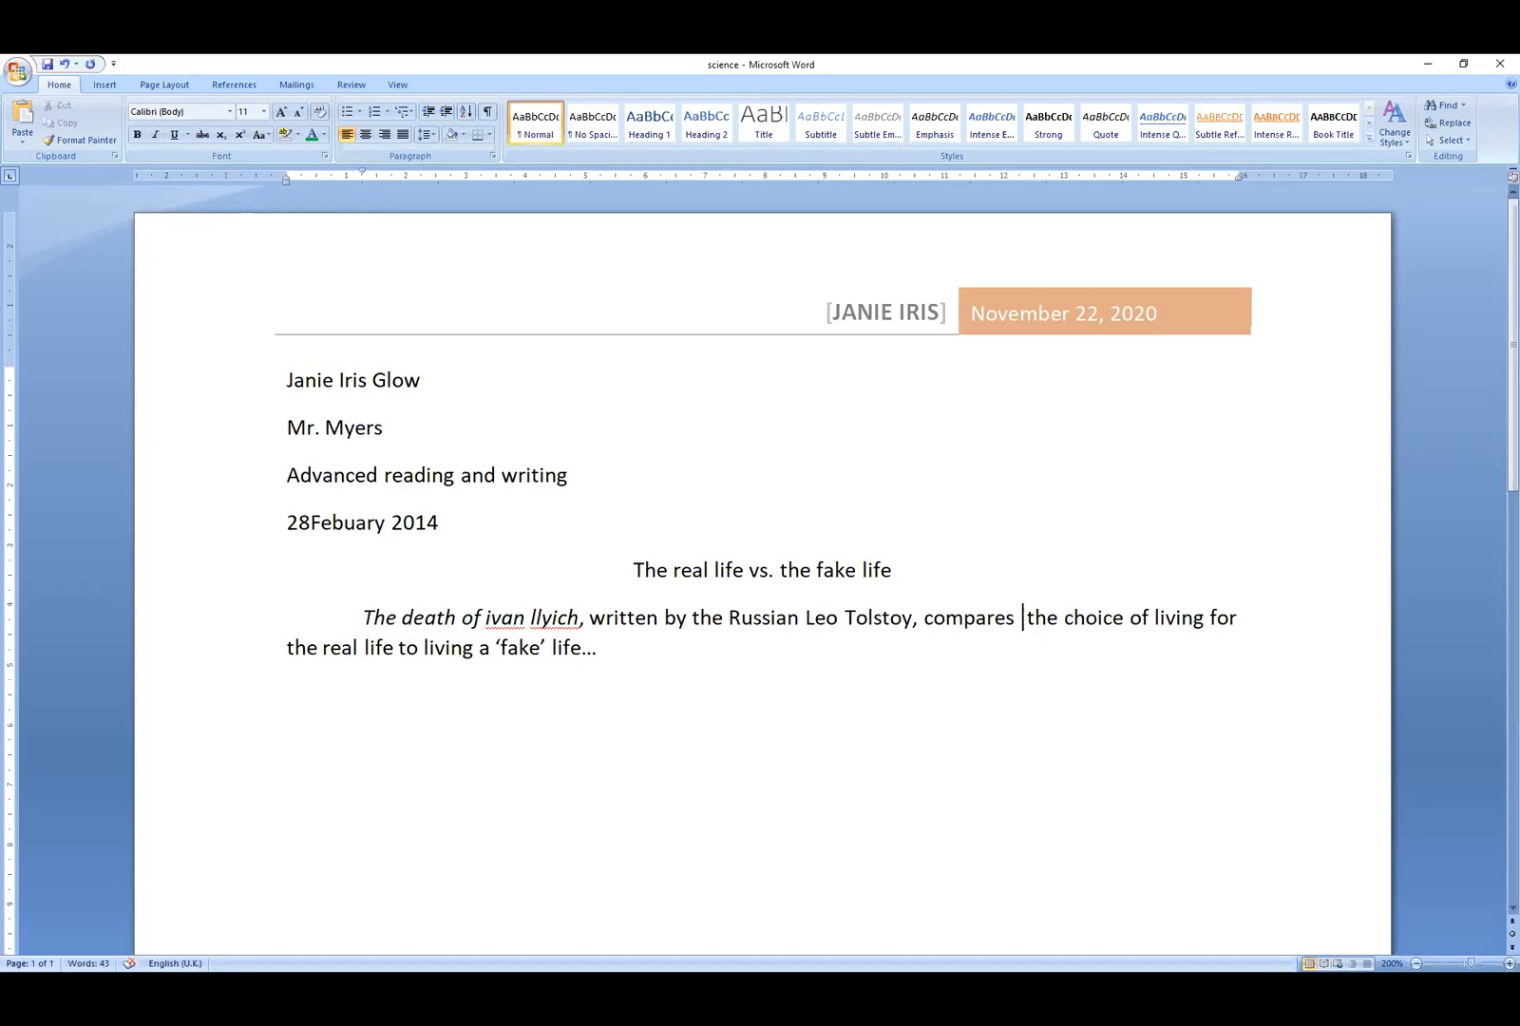
{"action": "type", "text": "and co"}
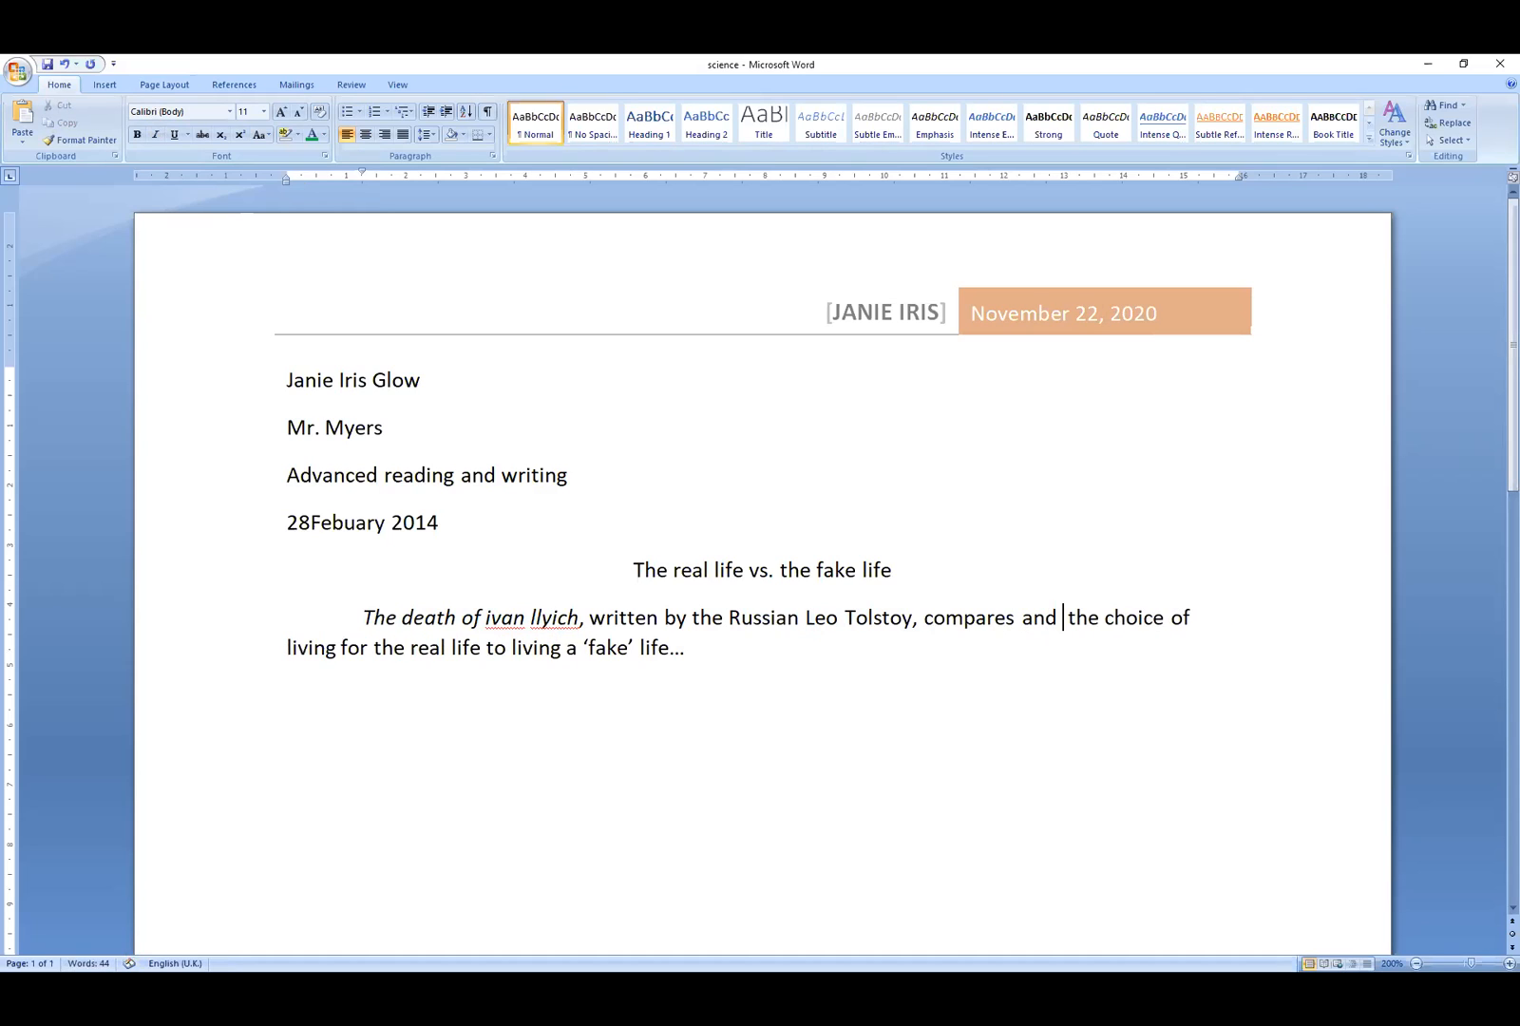
{"action": "type", "text": "ntrast"}
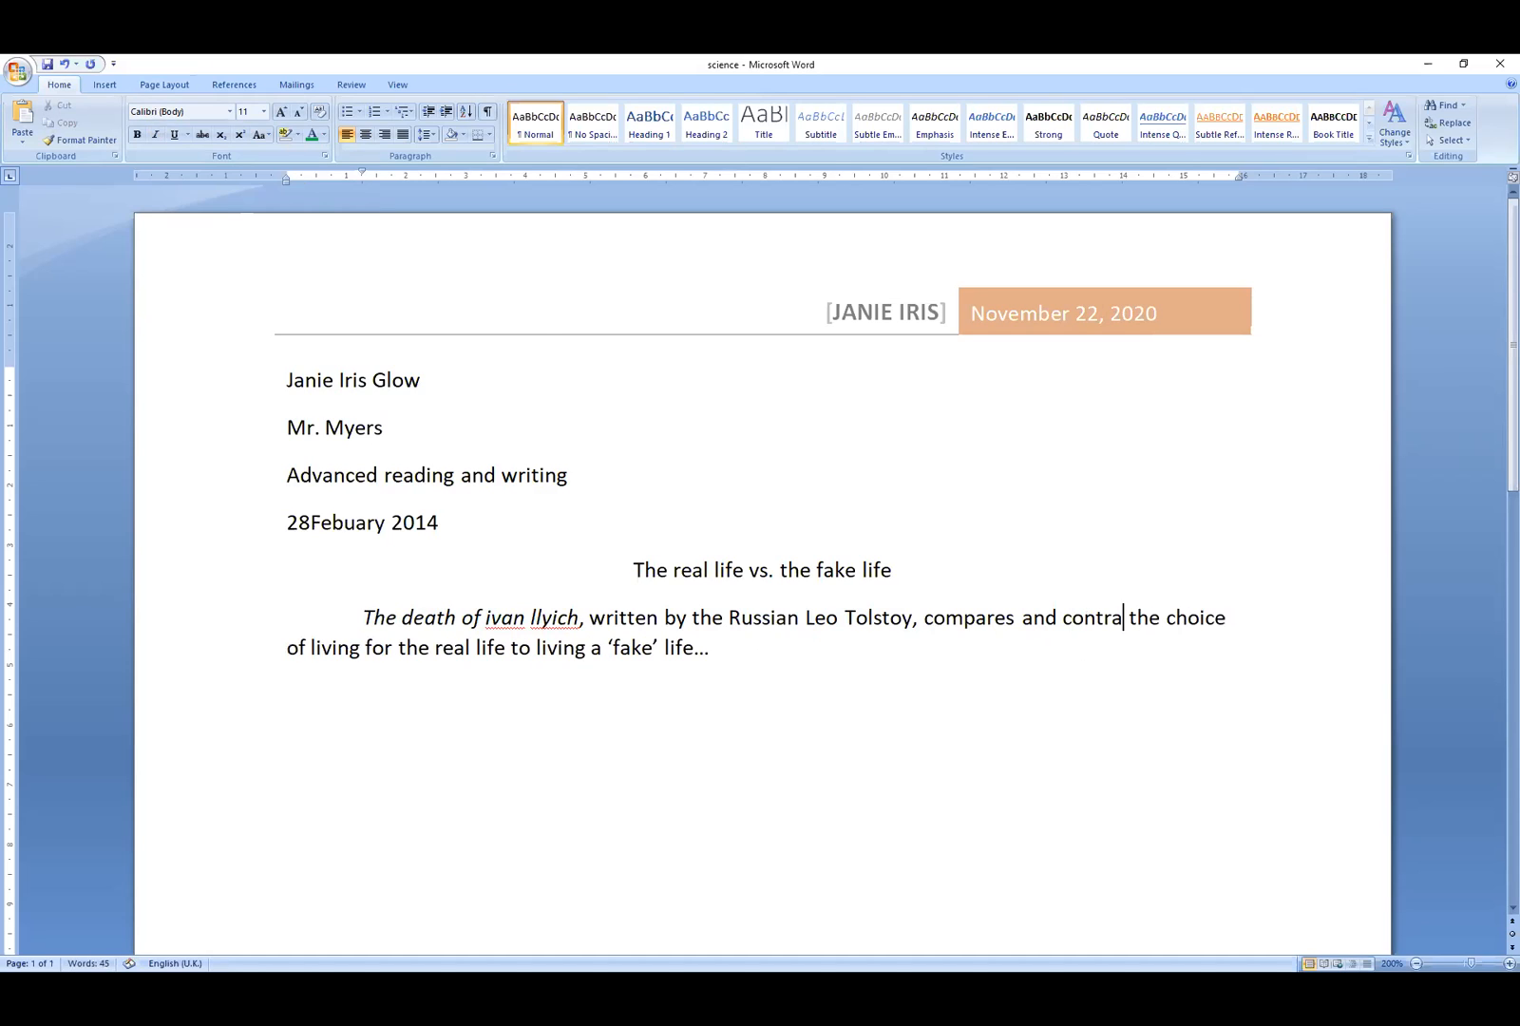
{"action": "type", "text": "d"}
{"action": "key", "text": "BackSpace"}
{"action": "type", "text": "sts"}
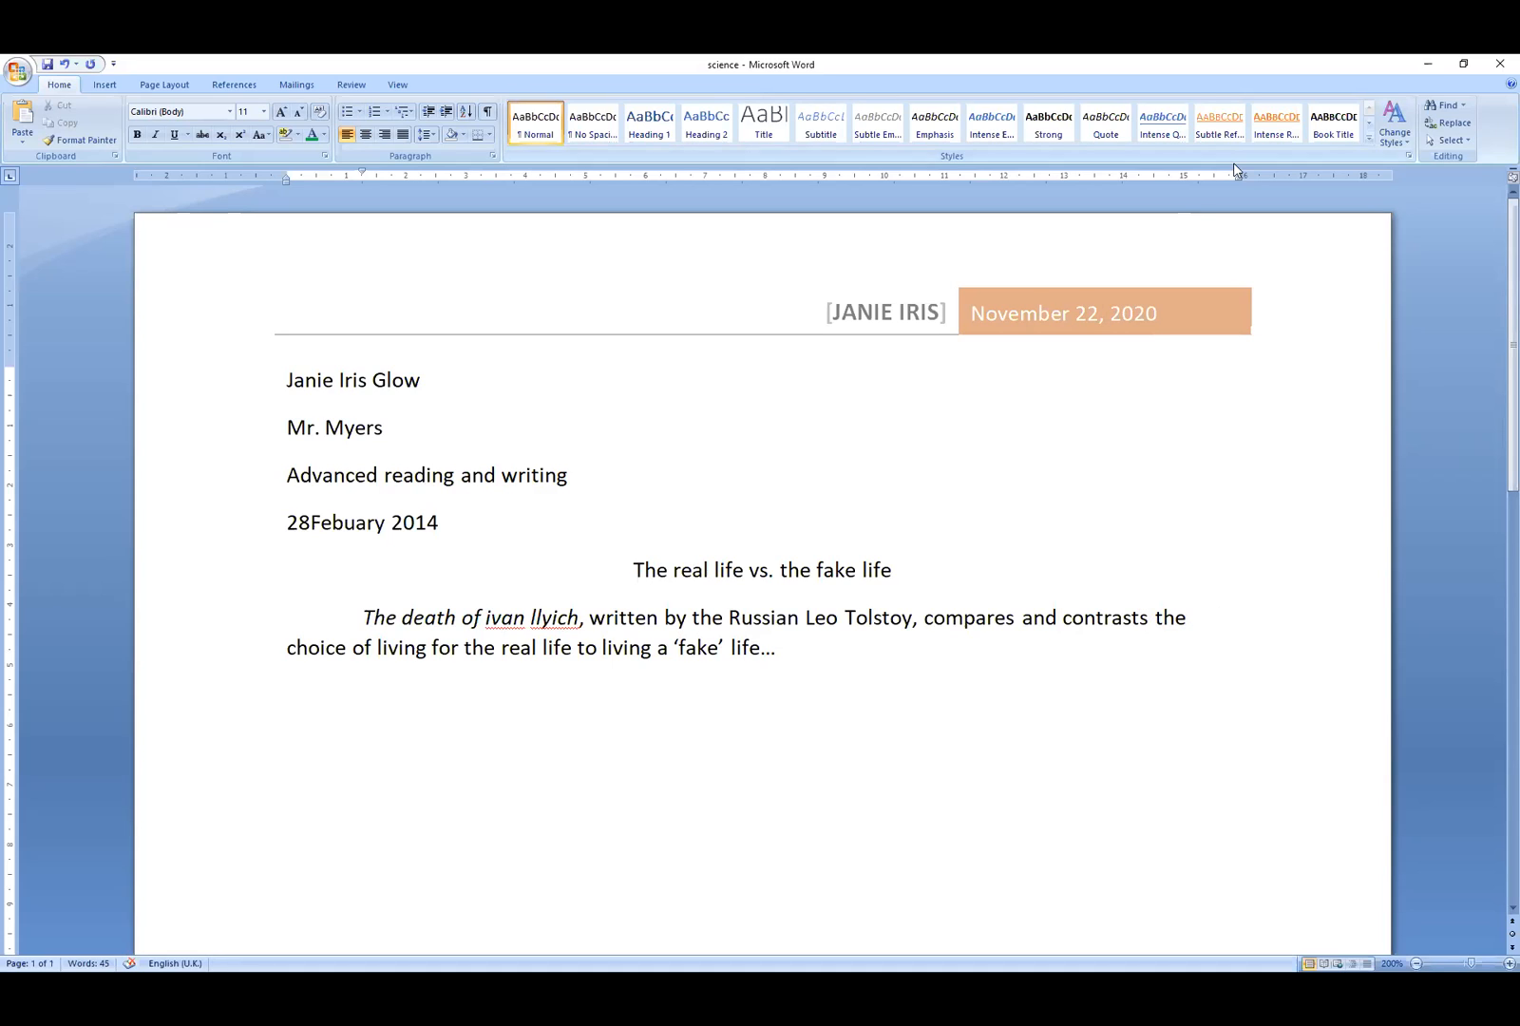
{"action": "left_click_drag", "start_coordinate": [1237, 179], "coordinate": [1256, 179]}
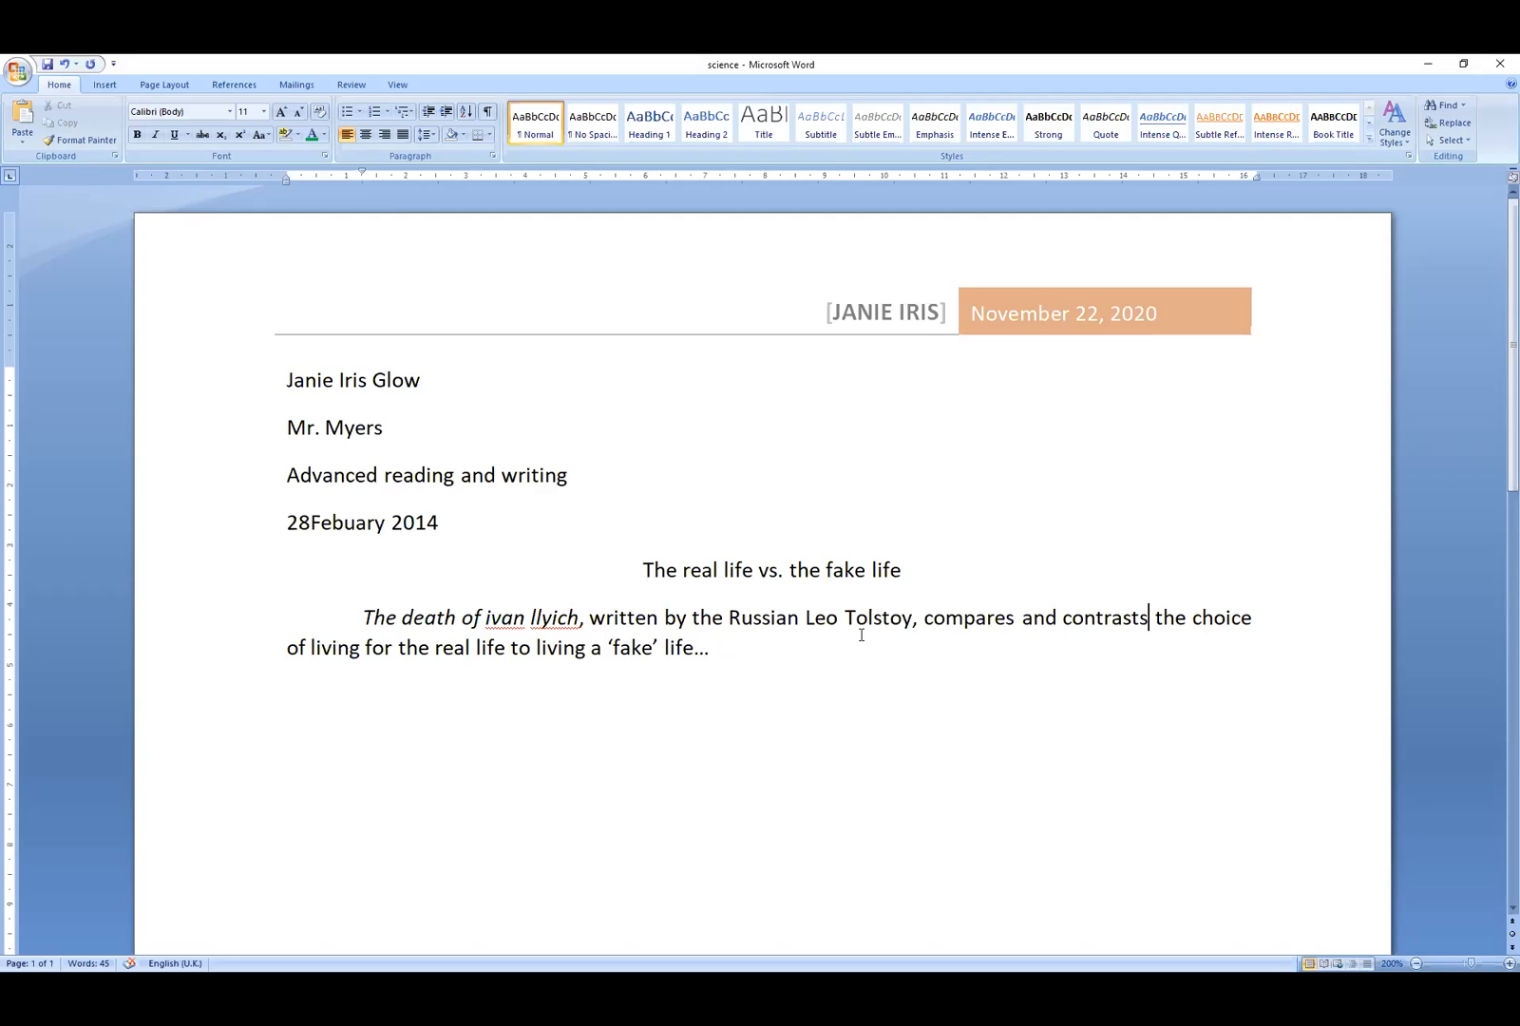
{"action": "left_click_drag", "start_coordinate": [583, 625], "coordinate": [488, 612]}
- Replace the lowercase 'i' of 'ivan' with a capital 'I'
{"action": "right_click", "coordinate": [509, 619]}
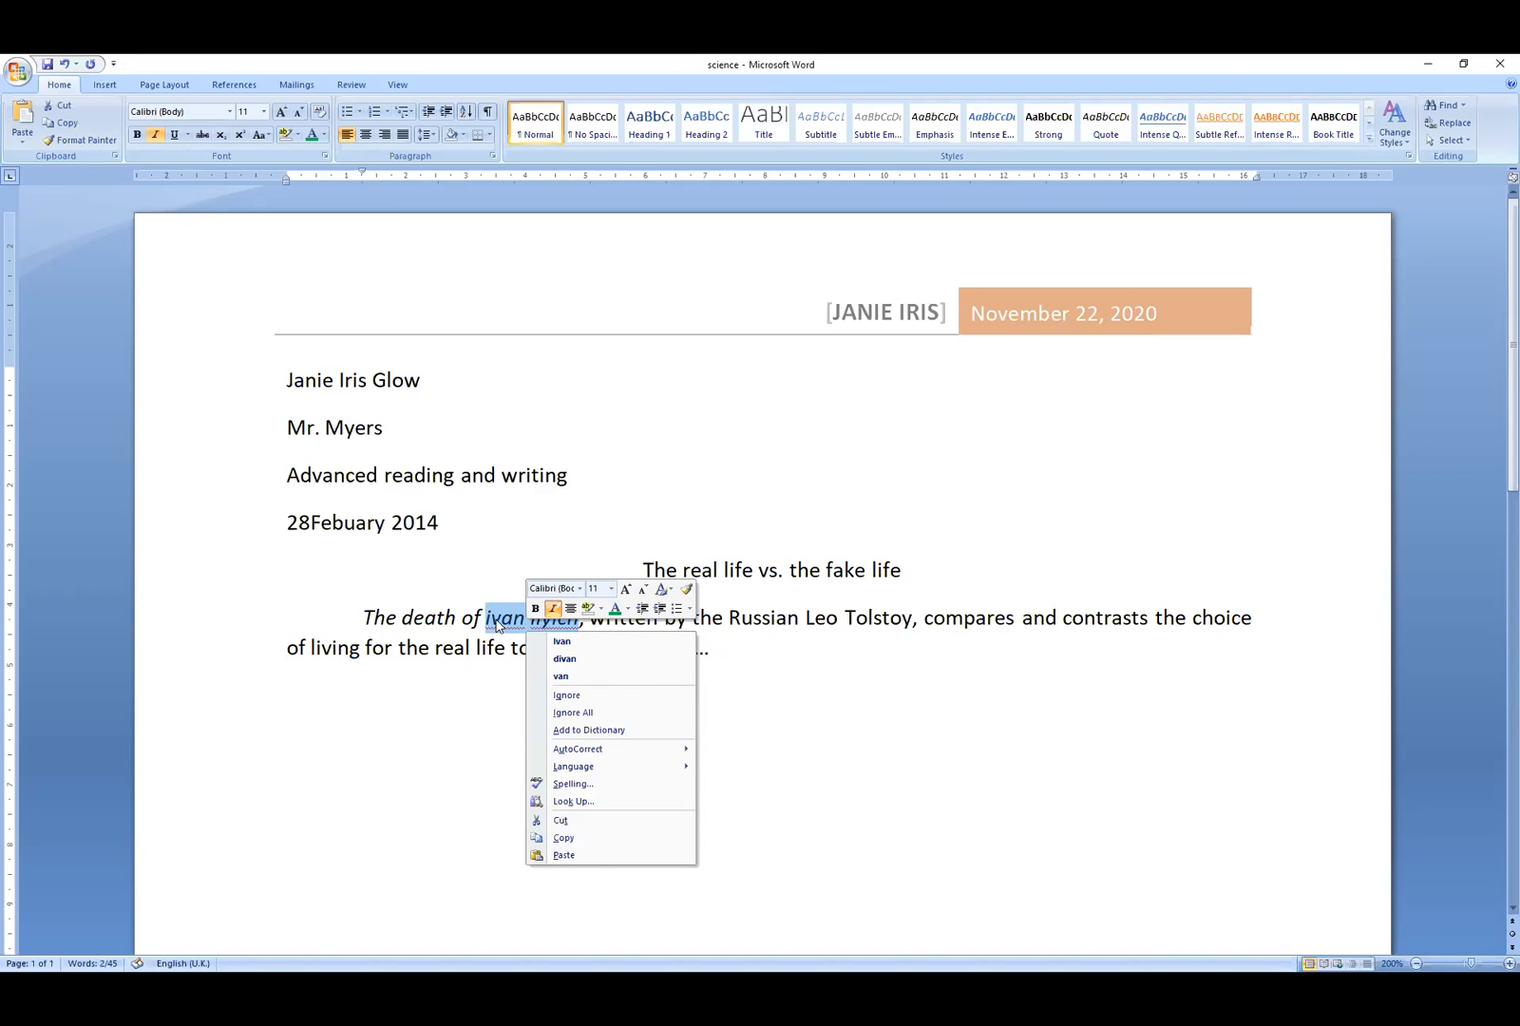
{"action": "left_click", "coordinate": [495, 623]}
{"action": "key", "text": "BackSpace"}
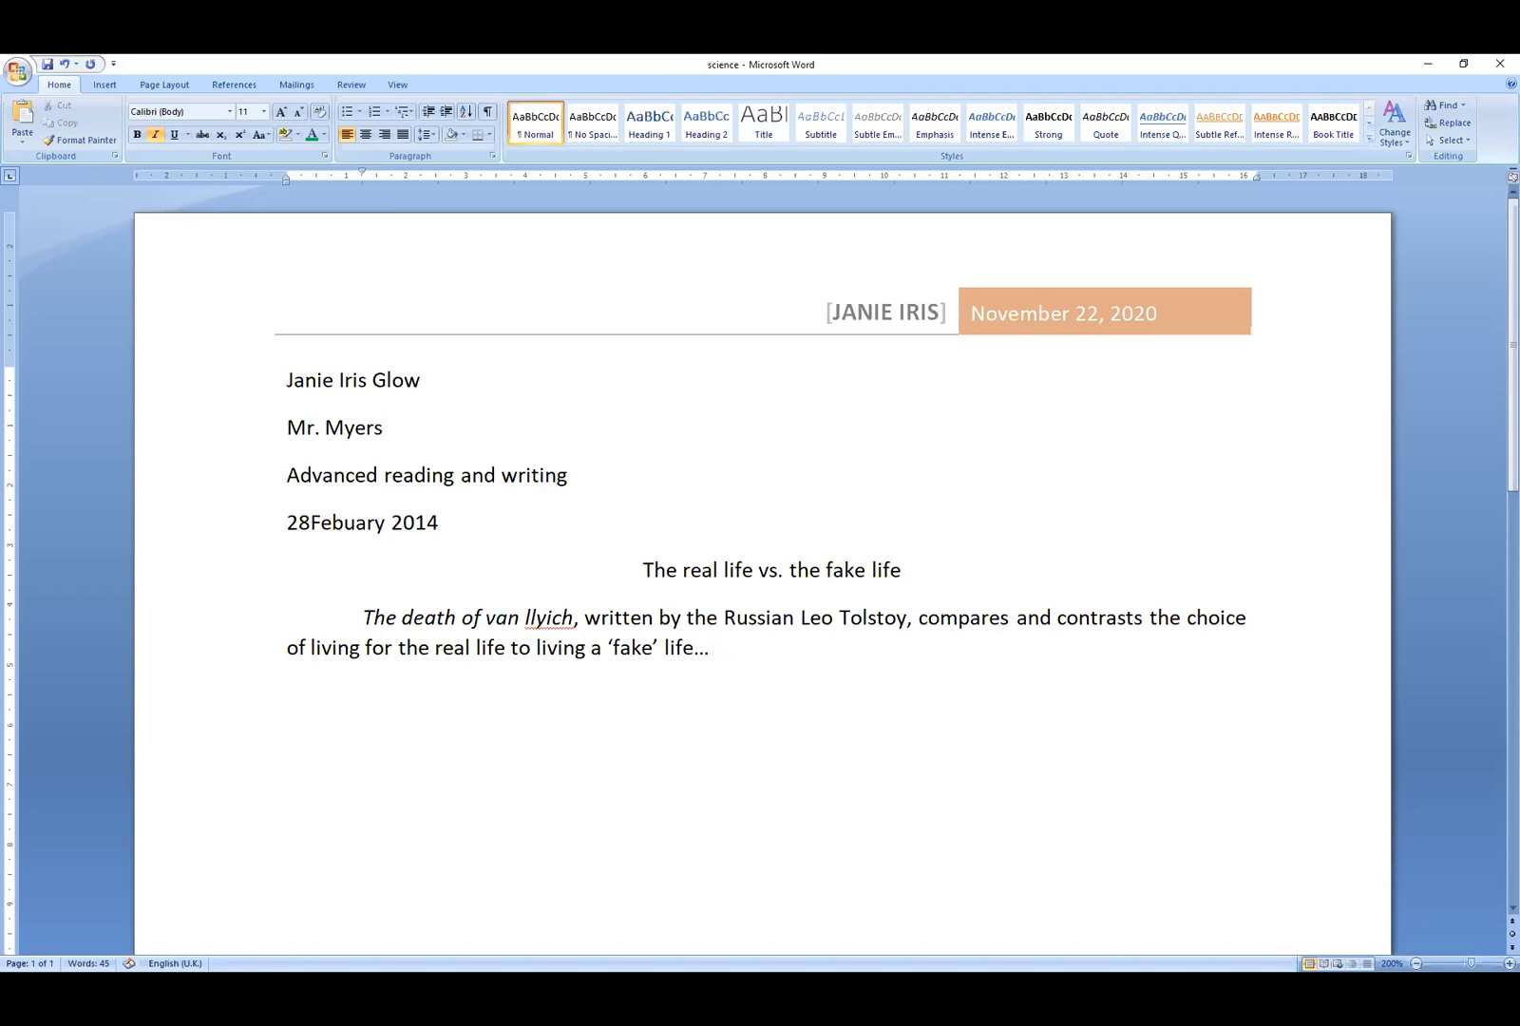
{"action": "type", "text": "I"}
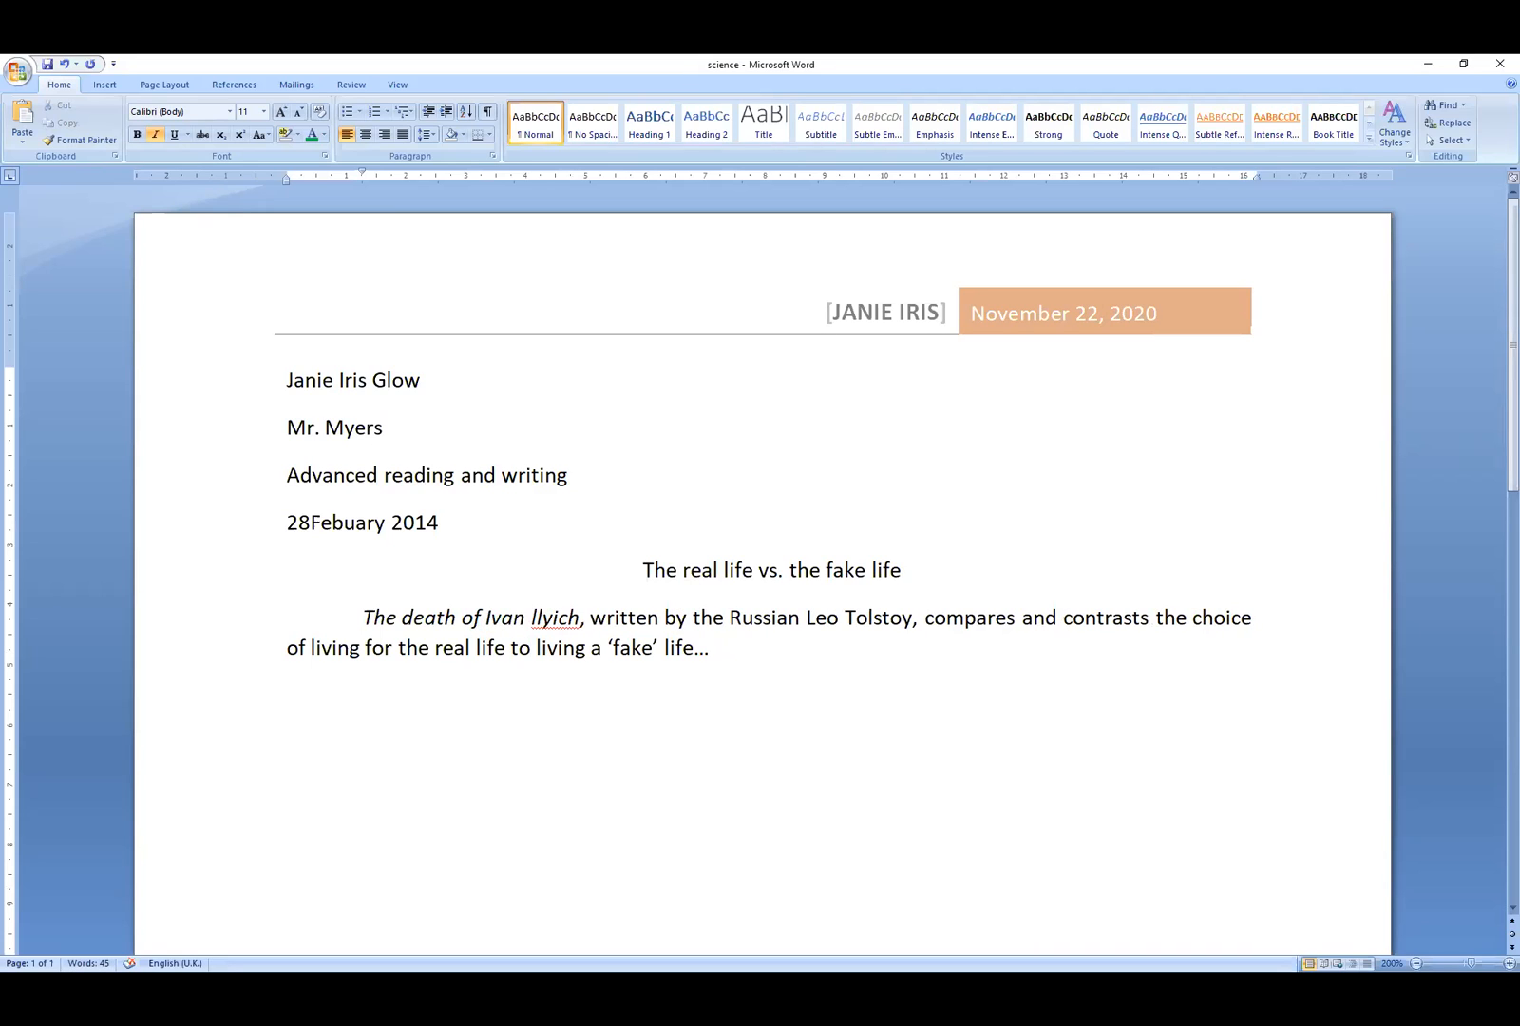
{"action": "left_click", "coordinate": [709, 646]}
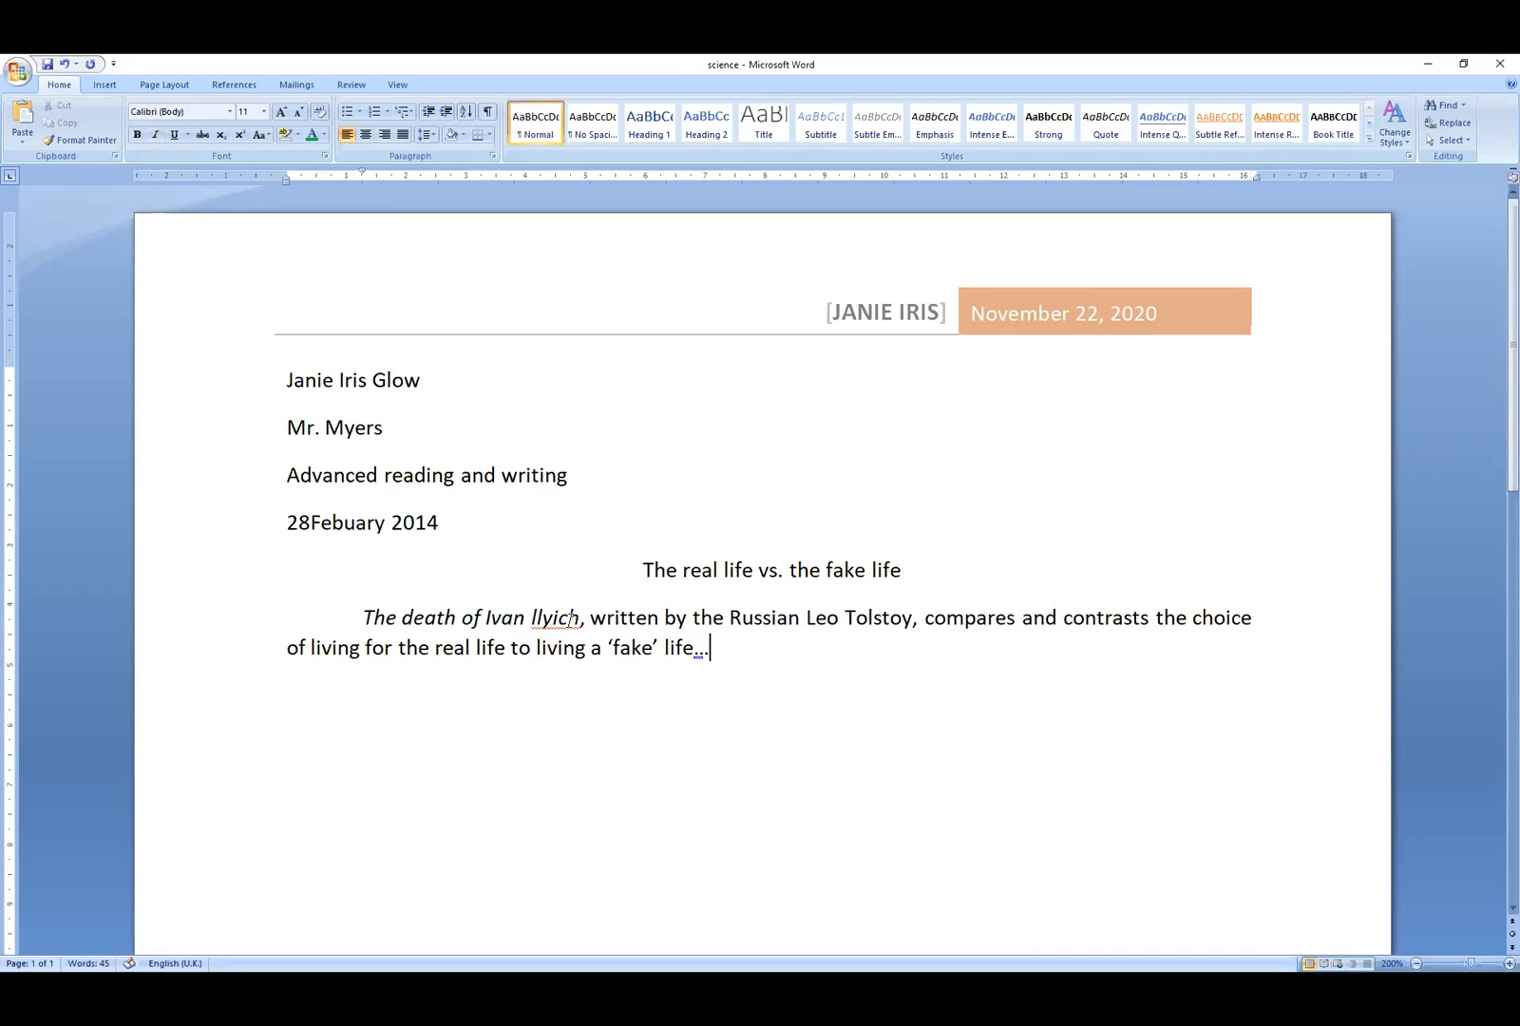
- Ignore the spelling flag on 'llyich'
{"action": "right_click", "coordinate": [562, 616]}
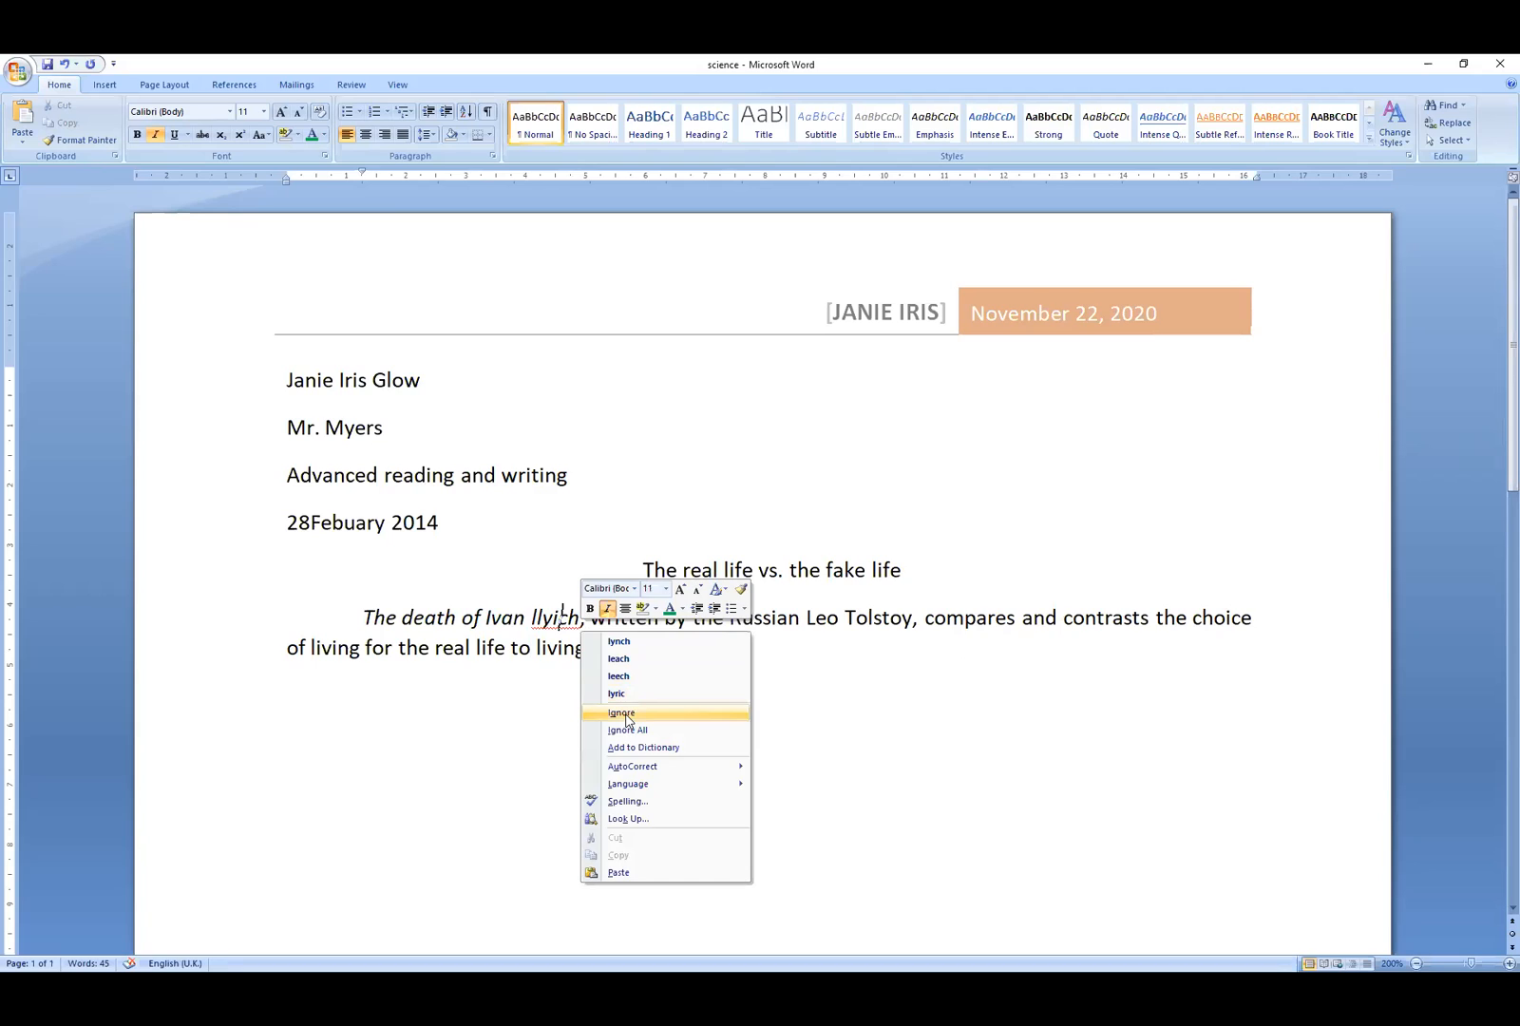
{"action": "left_click", "coordinate": [626, 713]}
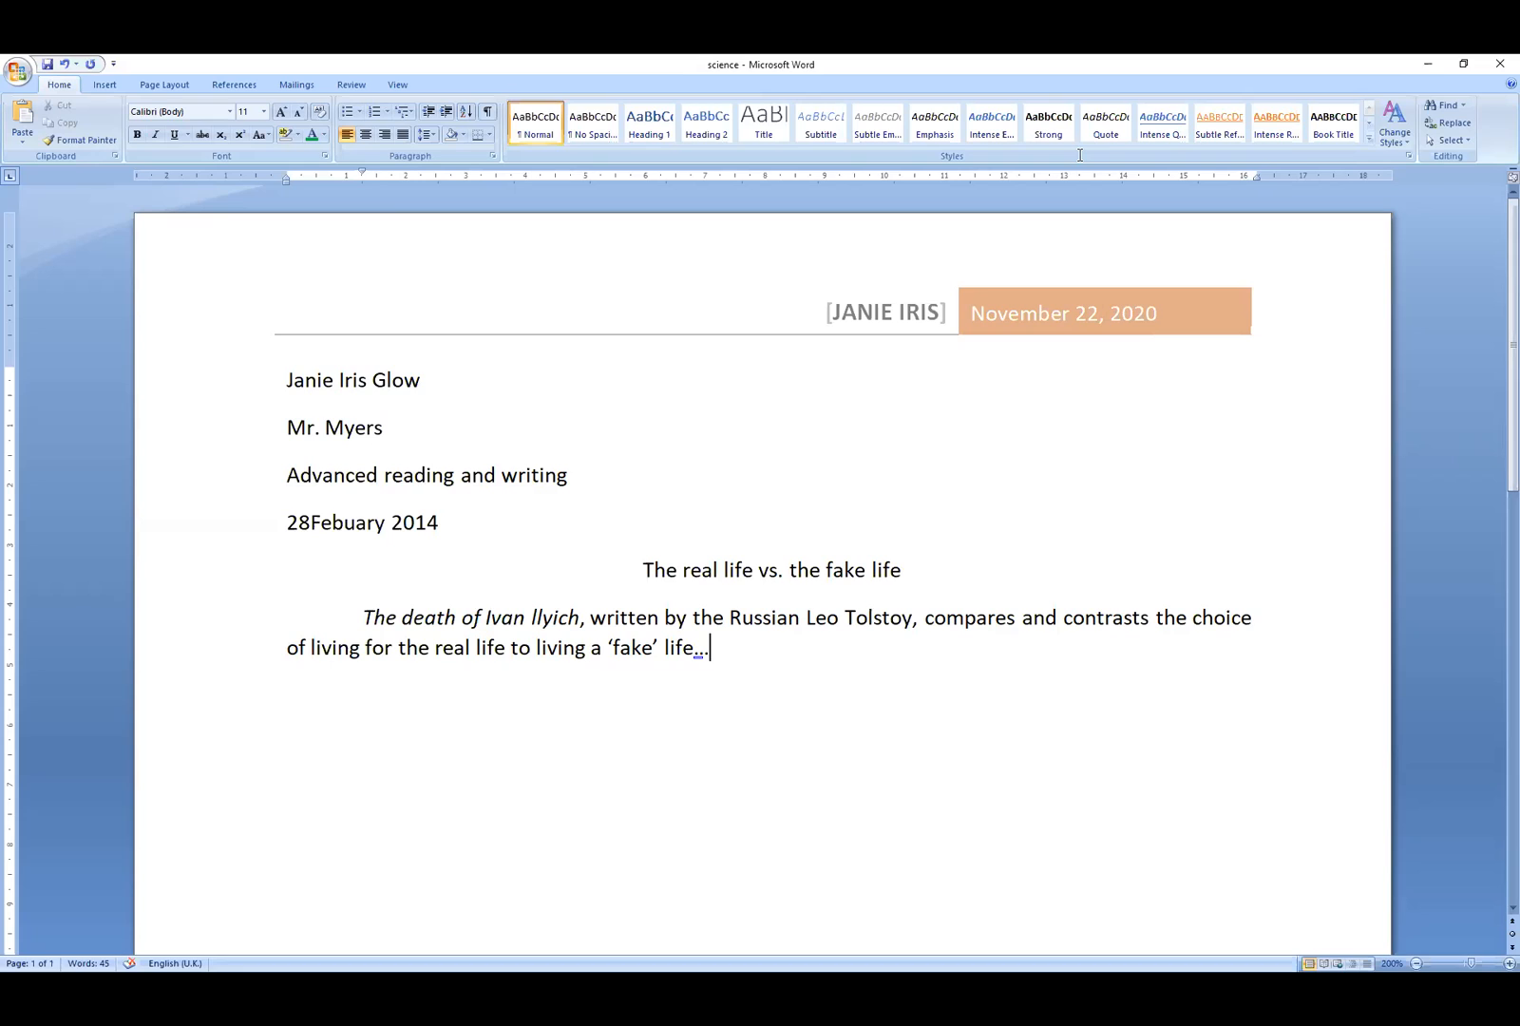
{"action": "left_click", "coordinate": [36, 73]}
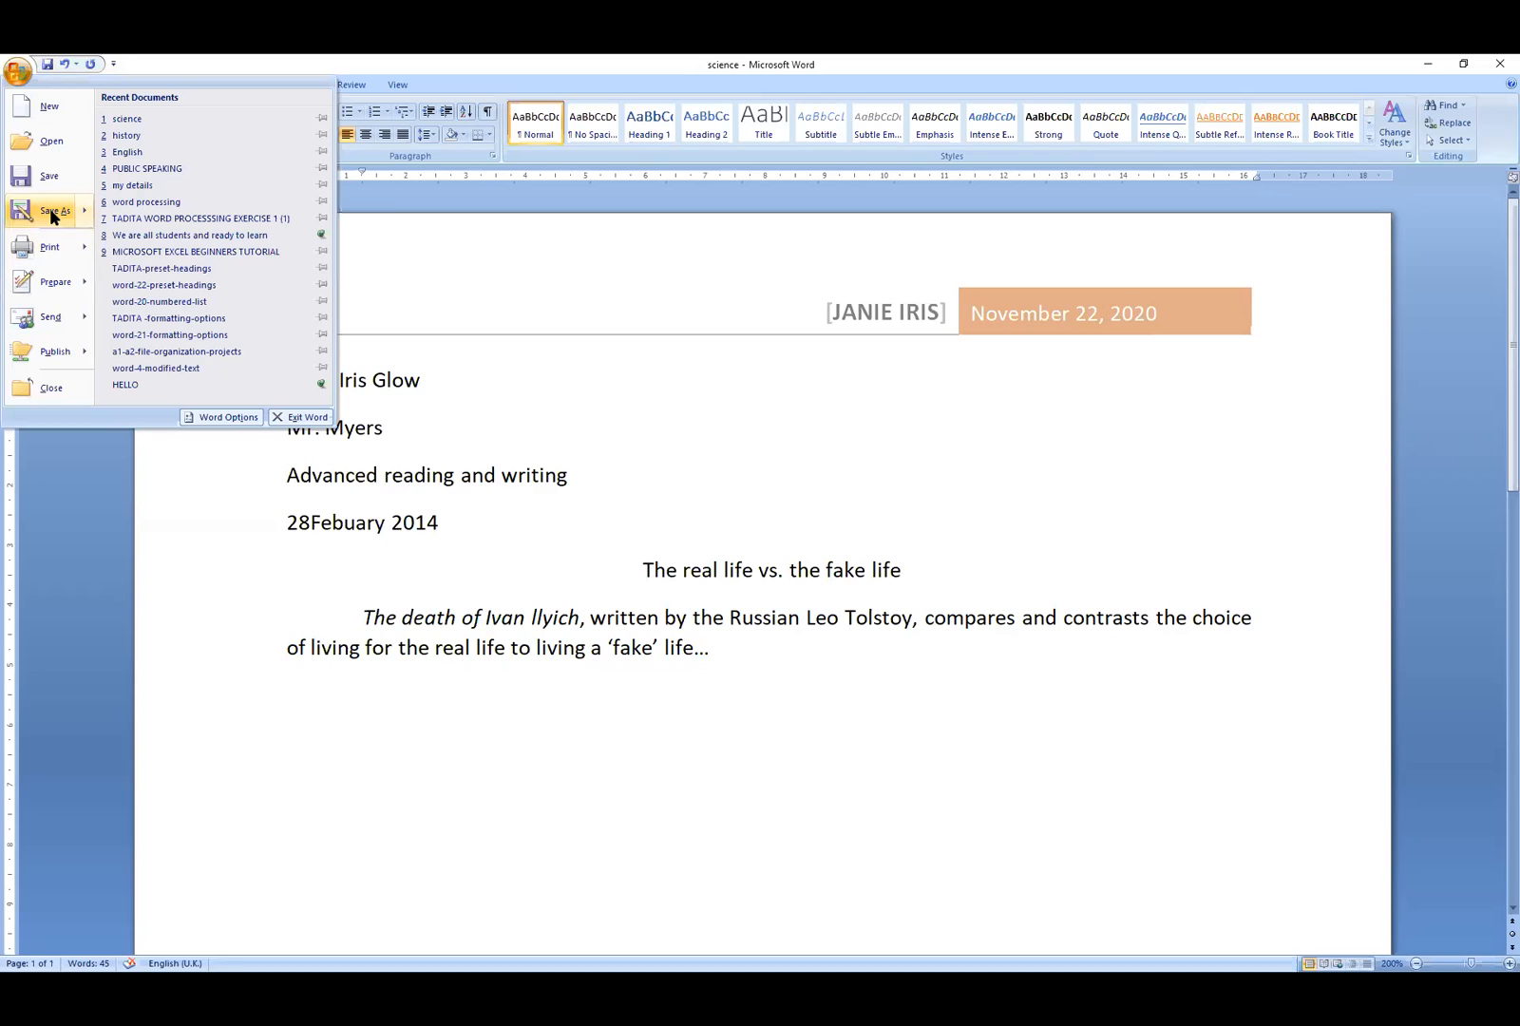
- Save the essay via Save As into a personal folder under Documents, then start a new document
{"action": "left_click", "coordinate": [53, 211]}
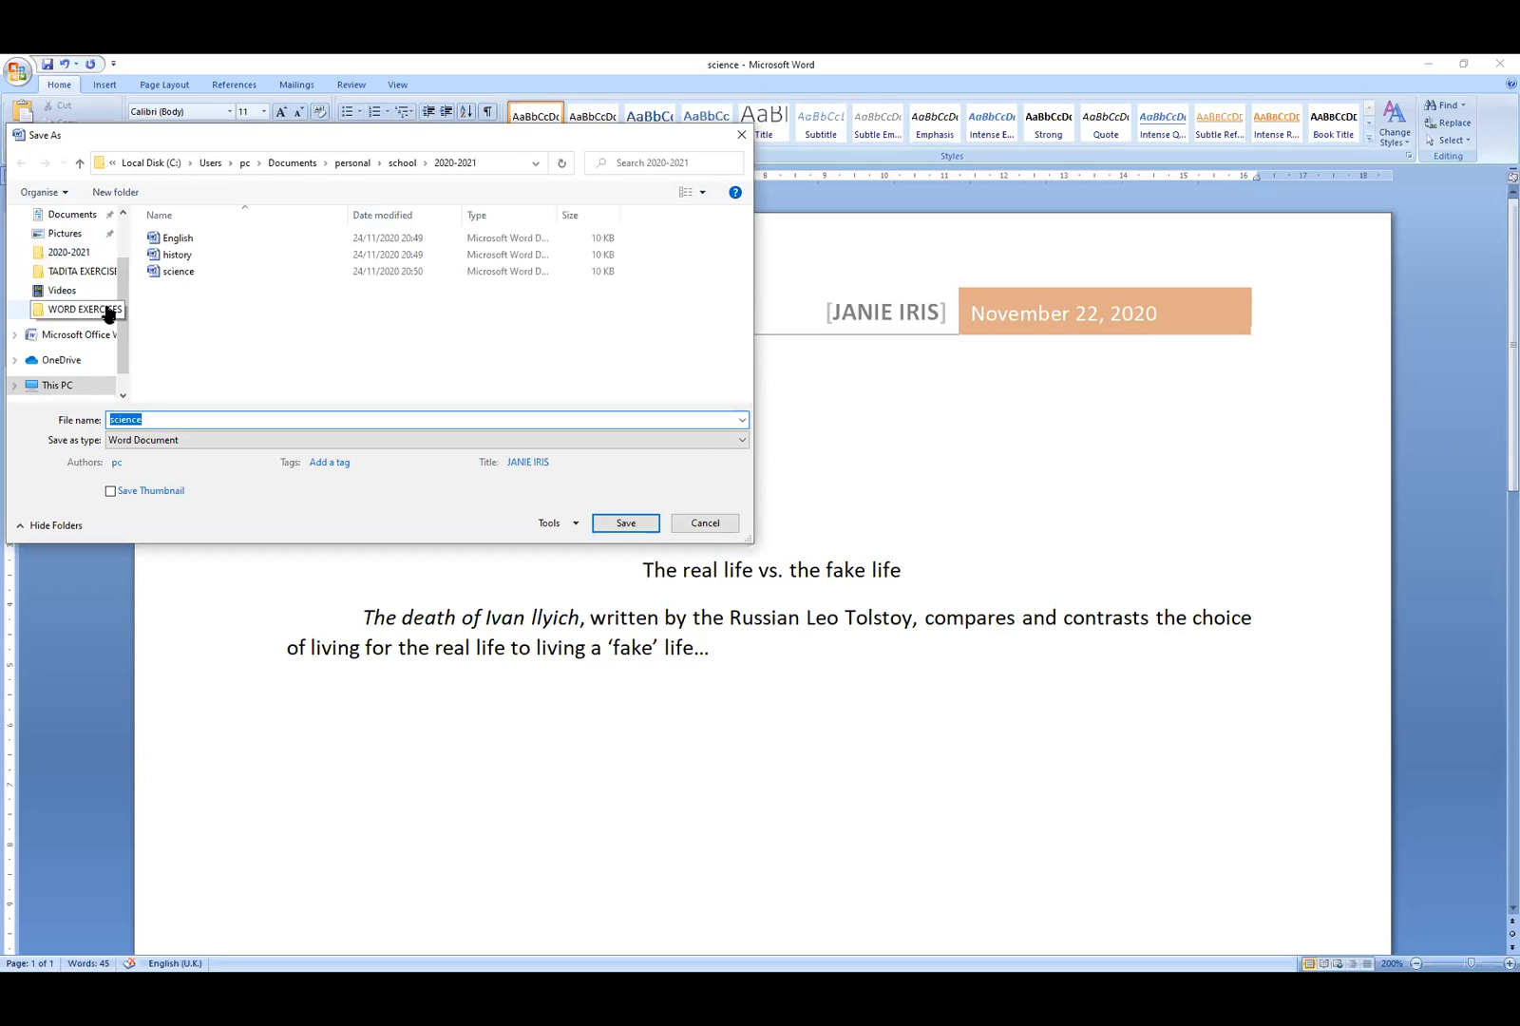
{"action": "scroll", "coordinate": [120, 340], "scroll_direction": "up", "scroll_amount": 2}
{"action": "scroll", "coordinate": [121, 340], "scroll_direction": "down", "scroll_amount": 3}
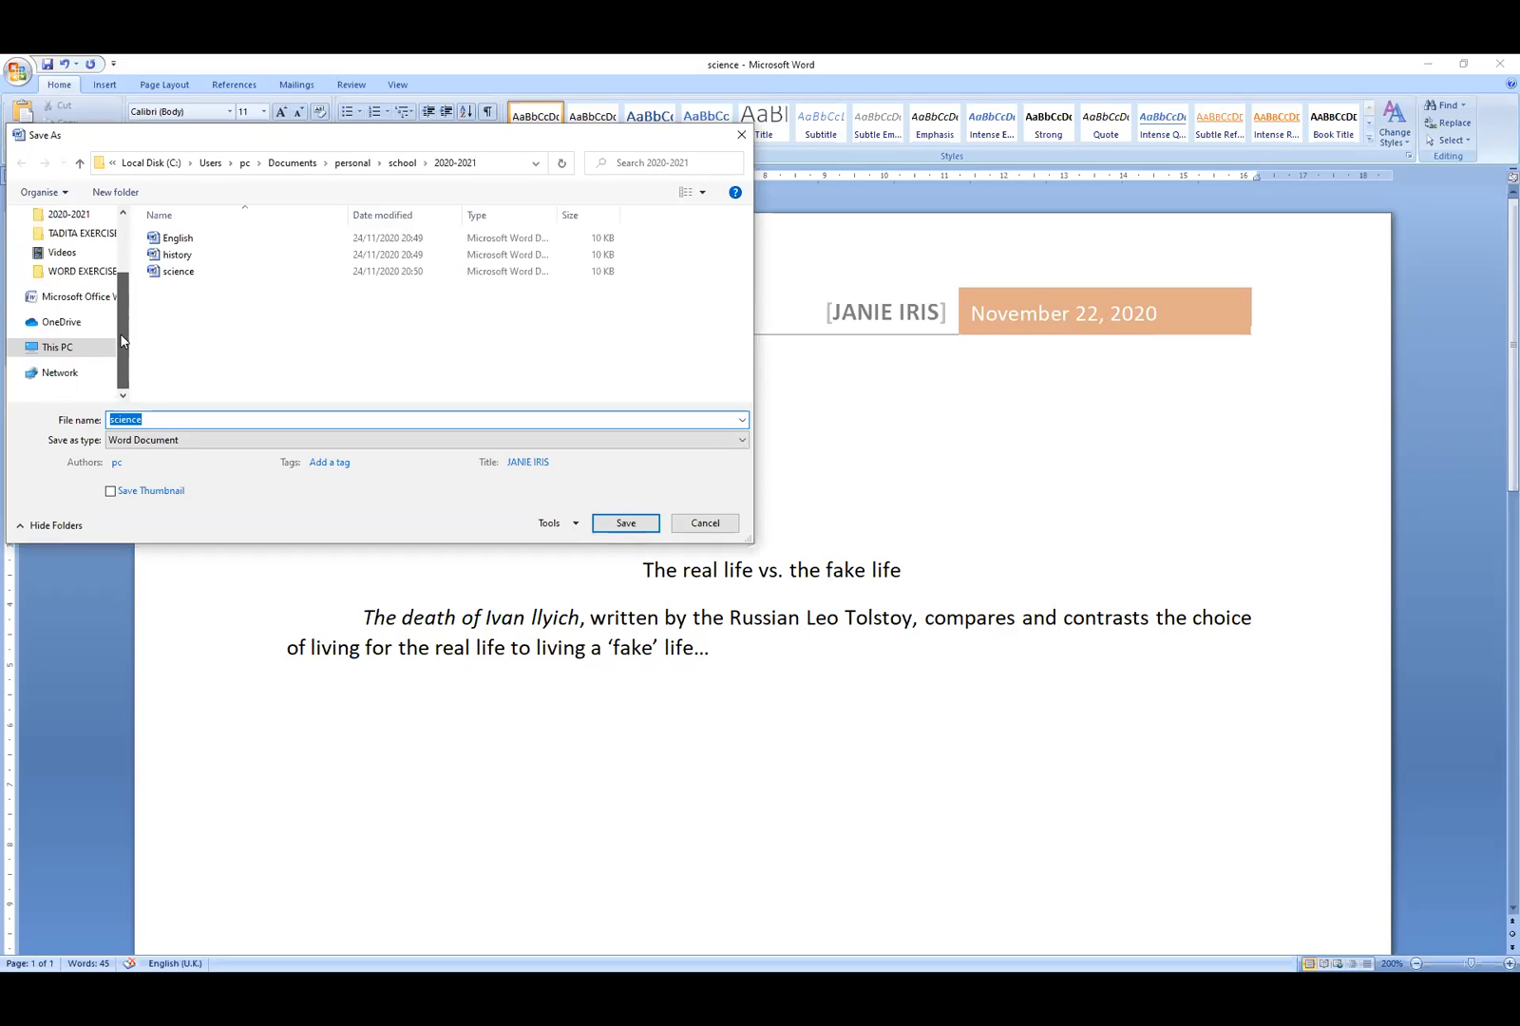
{"action": "scroll", "coordinate": [121, 340], "scroll_direction": "up", "scroll_amount": 3}
{"action": "left_click", "coordinate": [72, 285]}
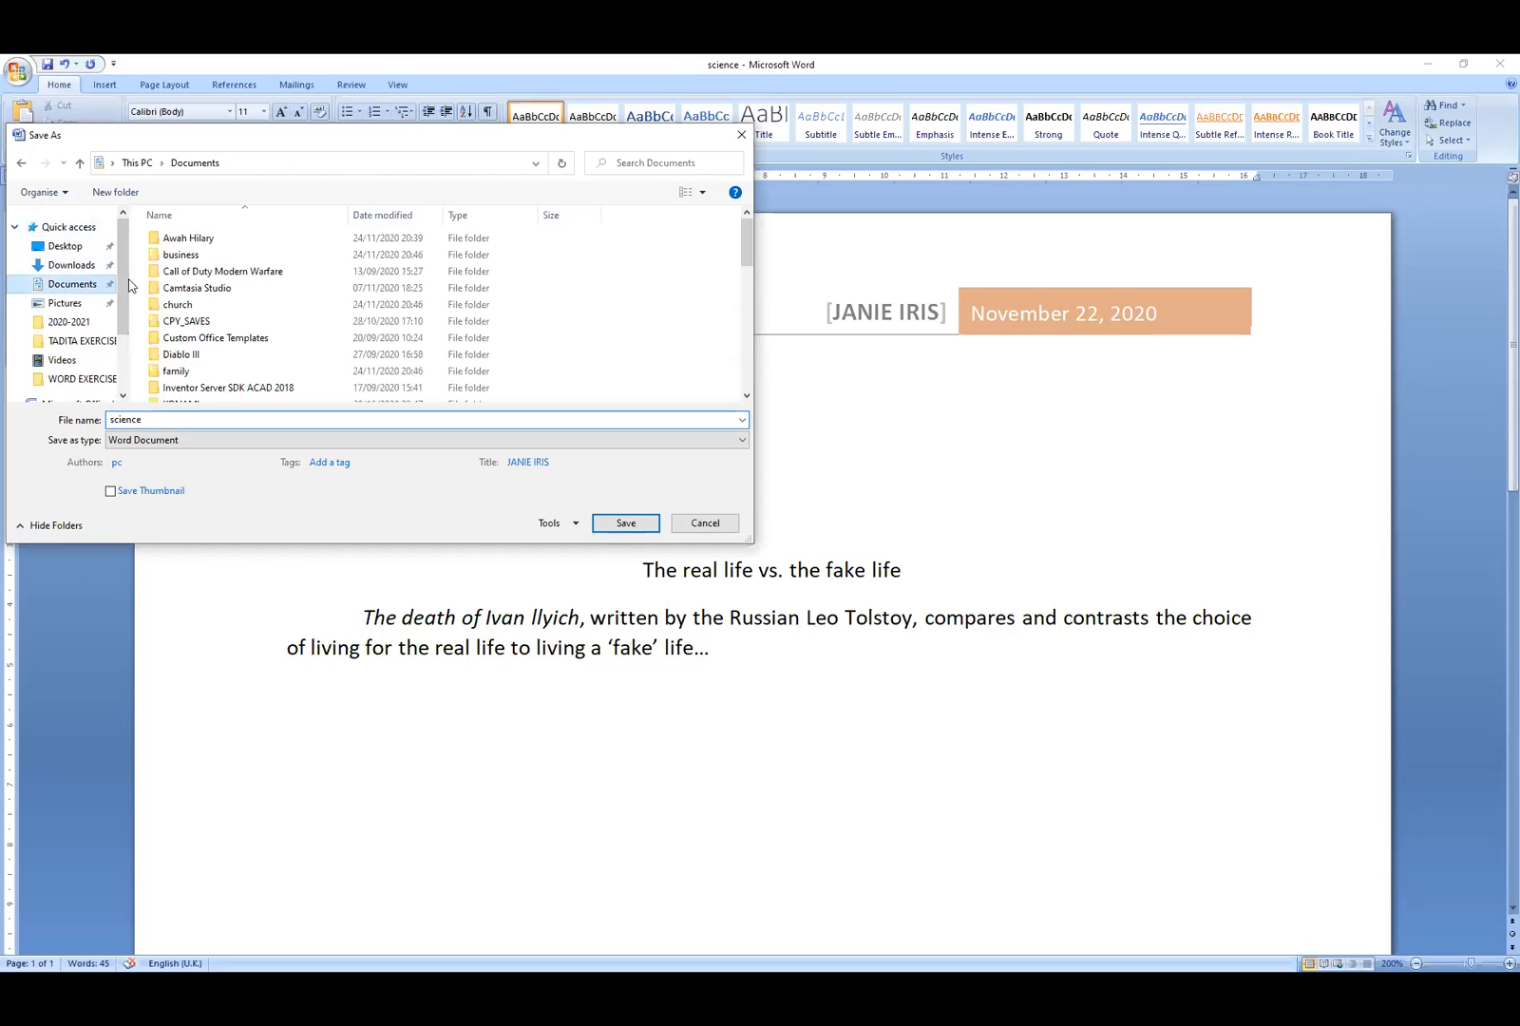
{"action": "left_click", "coordinate": [202, 243]}
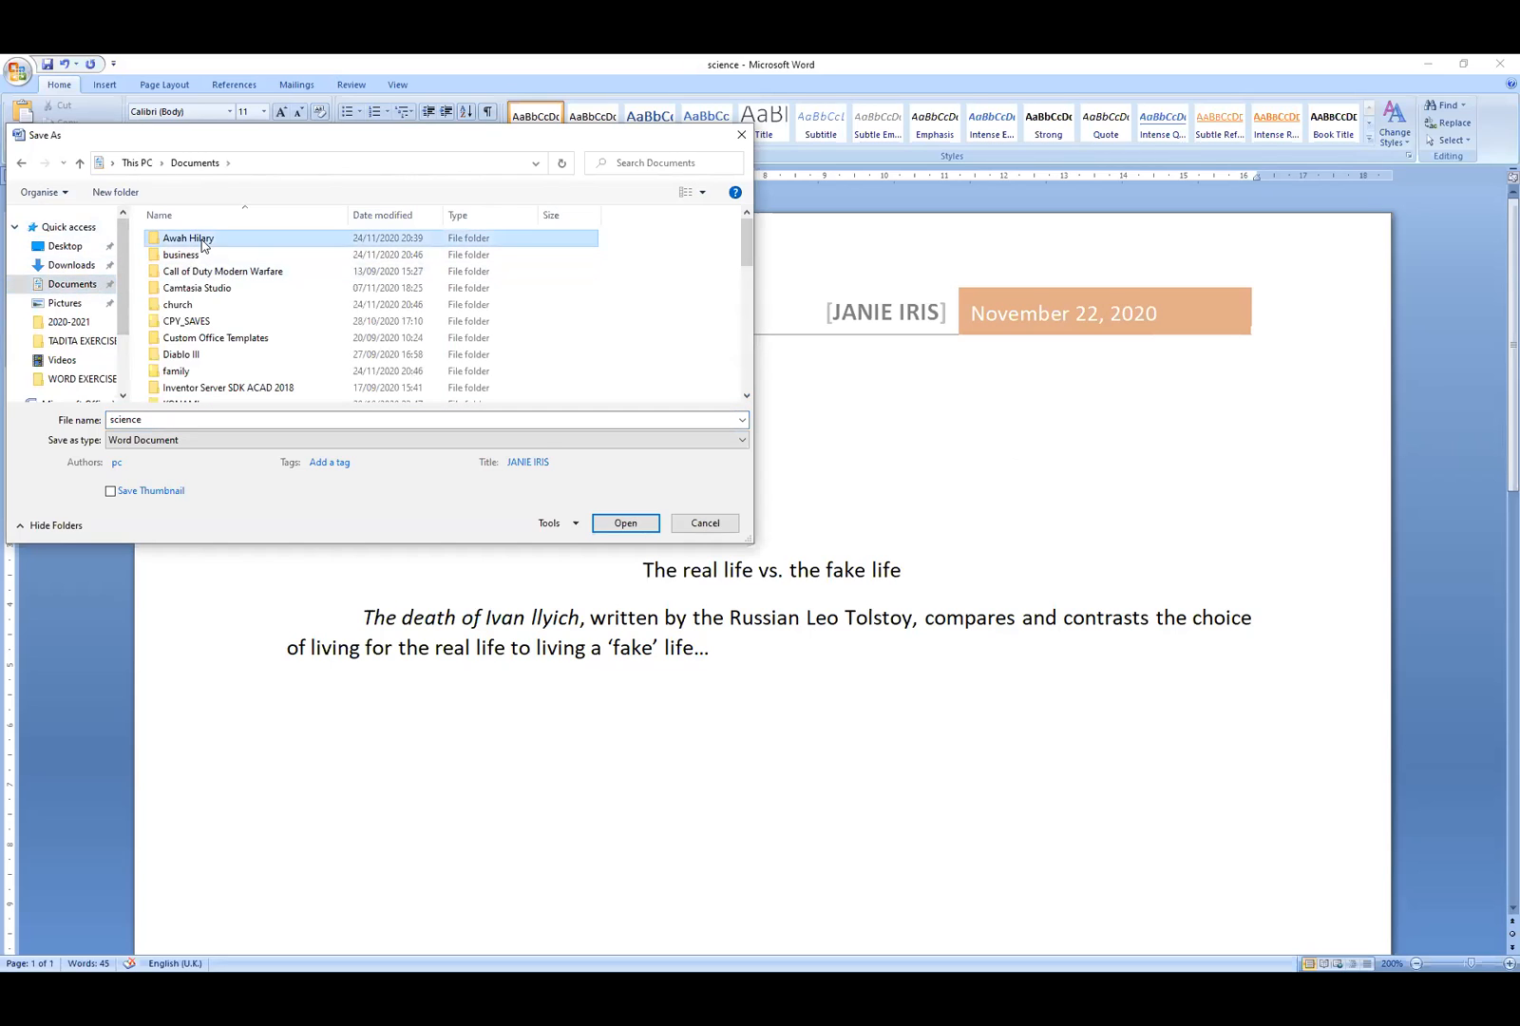
{"action": "double_click", "coordinate": [201, 244]}
{"action": "left_click", "coordinate": [618, 524]}
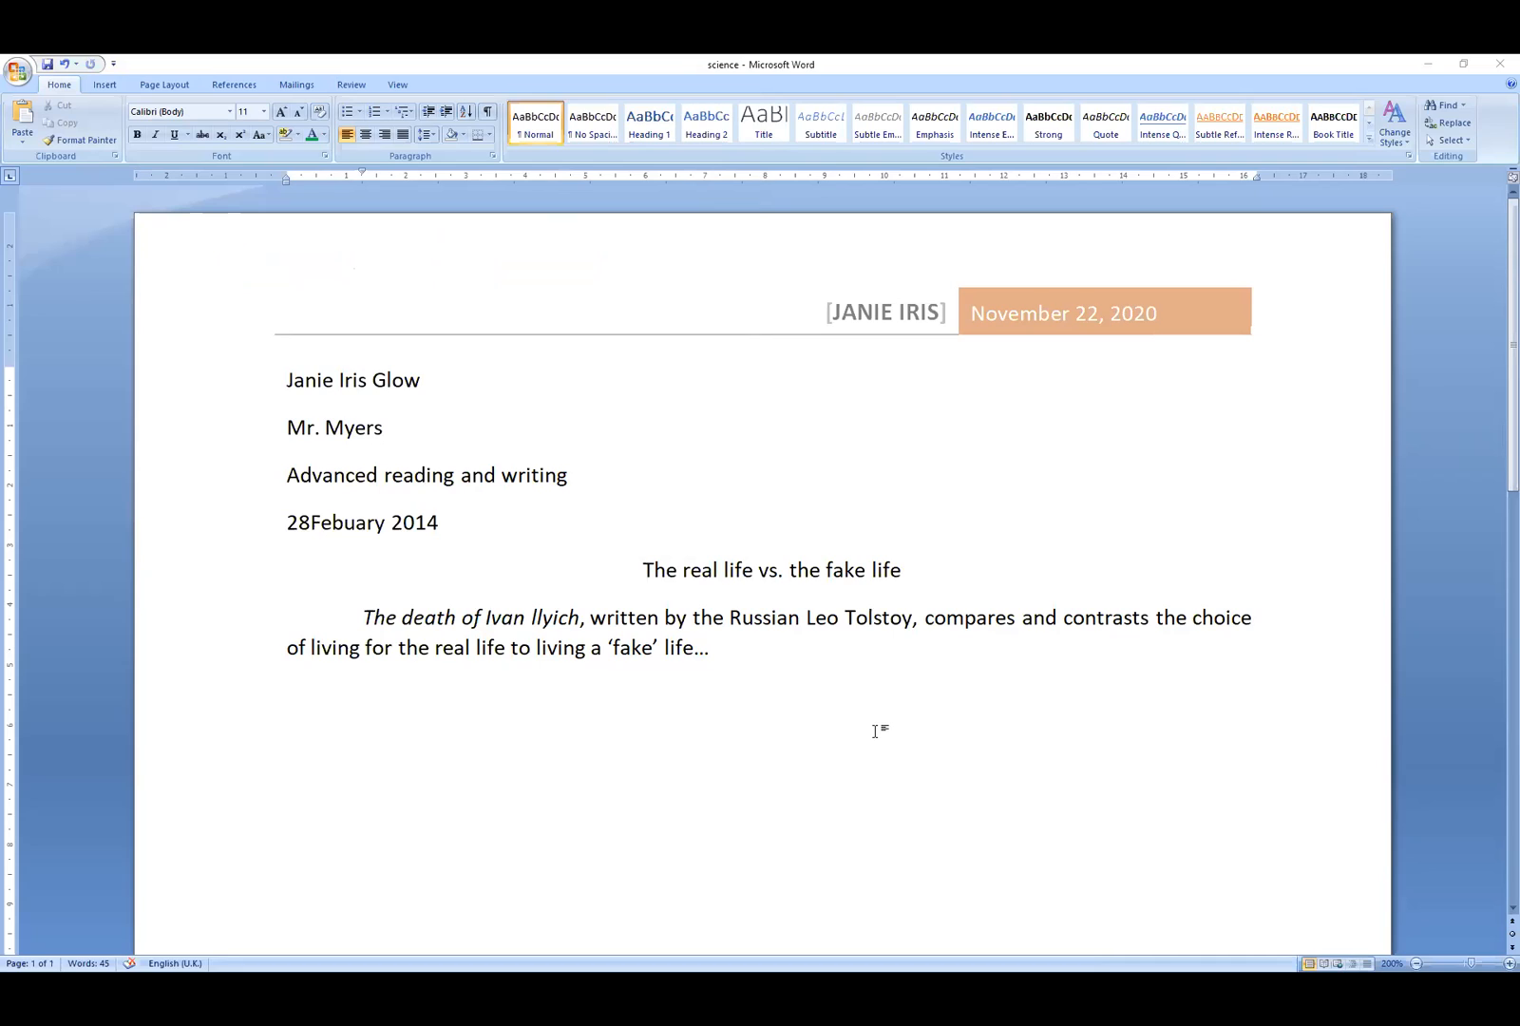
{"action": "key", "text": "ctrl+n"}
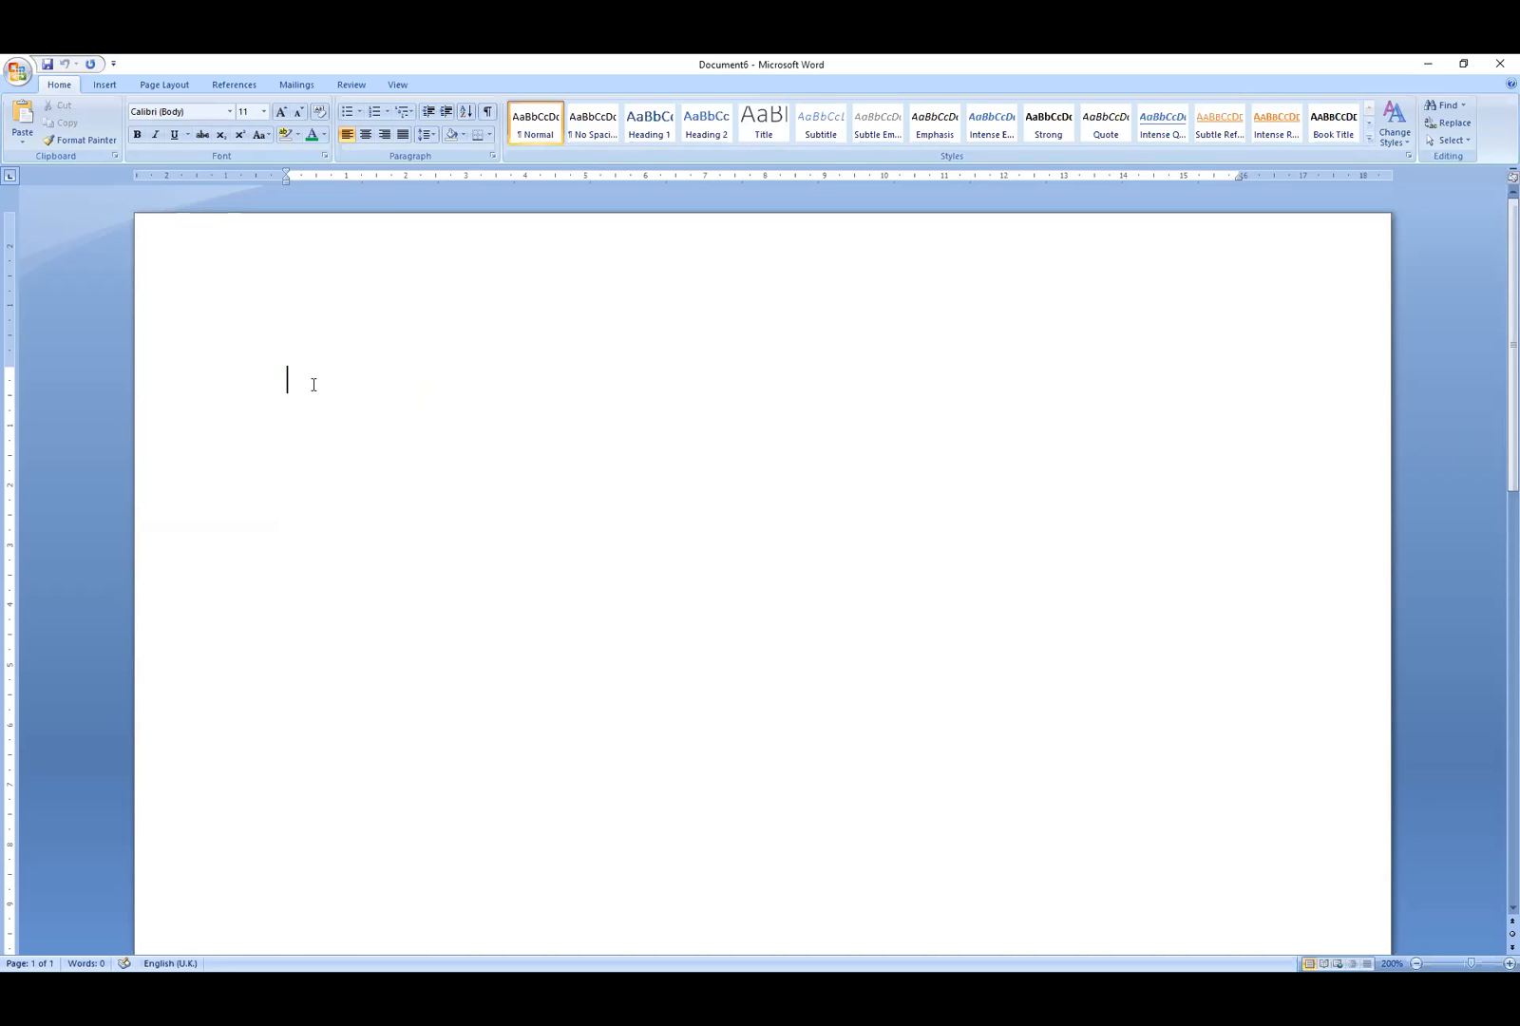
- Draw a wide custom text box near the top of the page
{"action": "left_click", "coordinate": [106, 84]}
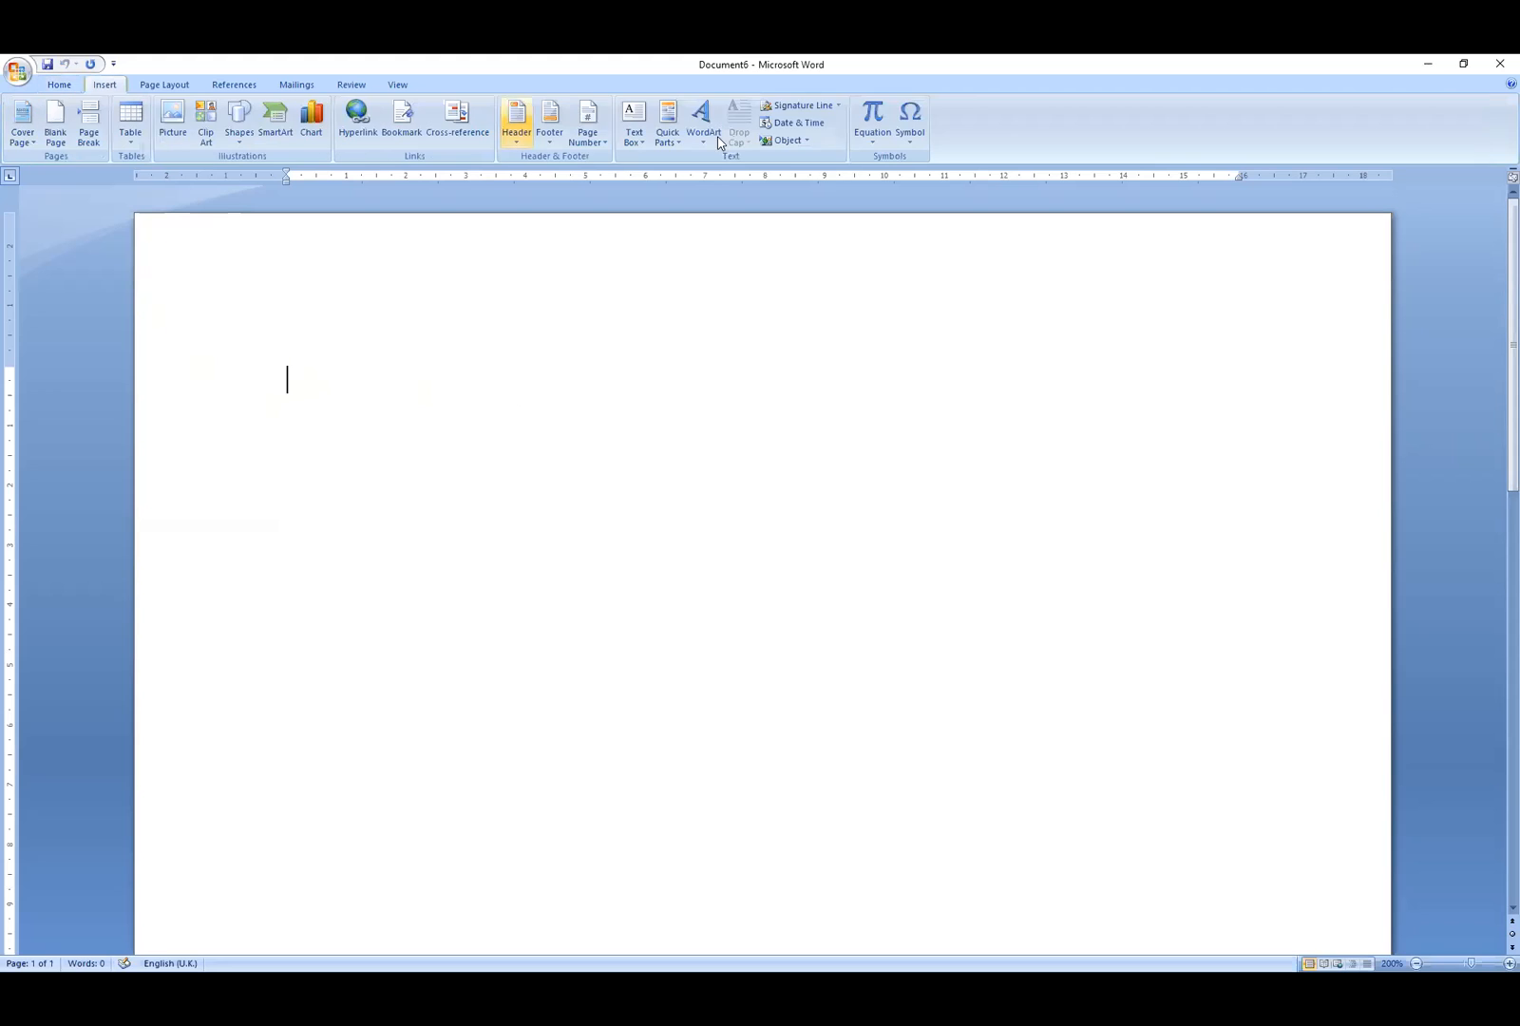
{"action": "left_click", "coordinate": [635, 128]}
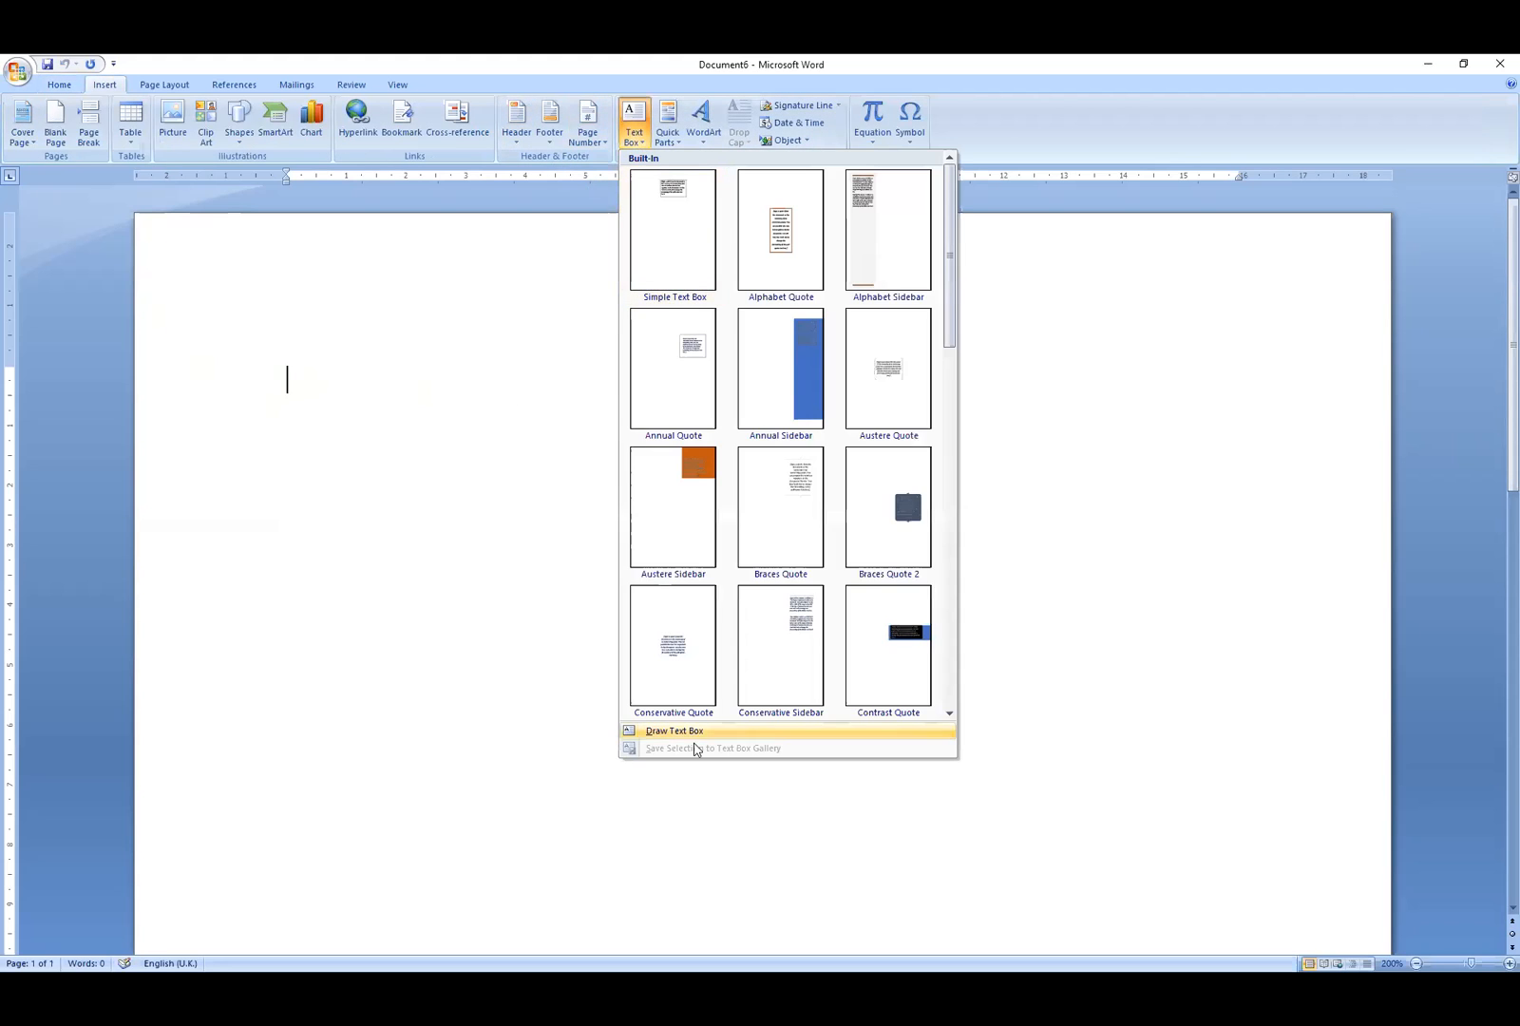
{"action": "left_click", "coordinate": [688, 731]}
{"action": "mouse_move", "coordinate": [289, 368]}
{"action": "left_mouse_down"}
{"action": "mouse_move", "coordinate": [1231, 402]}
{"action": "mouse_move", "coordinate": [1236, 447]}
{"action": "left_mouse_up"}
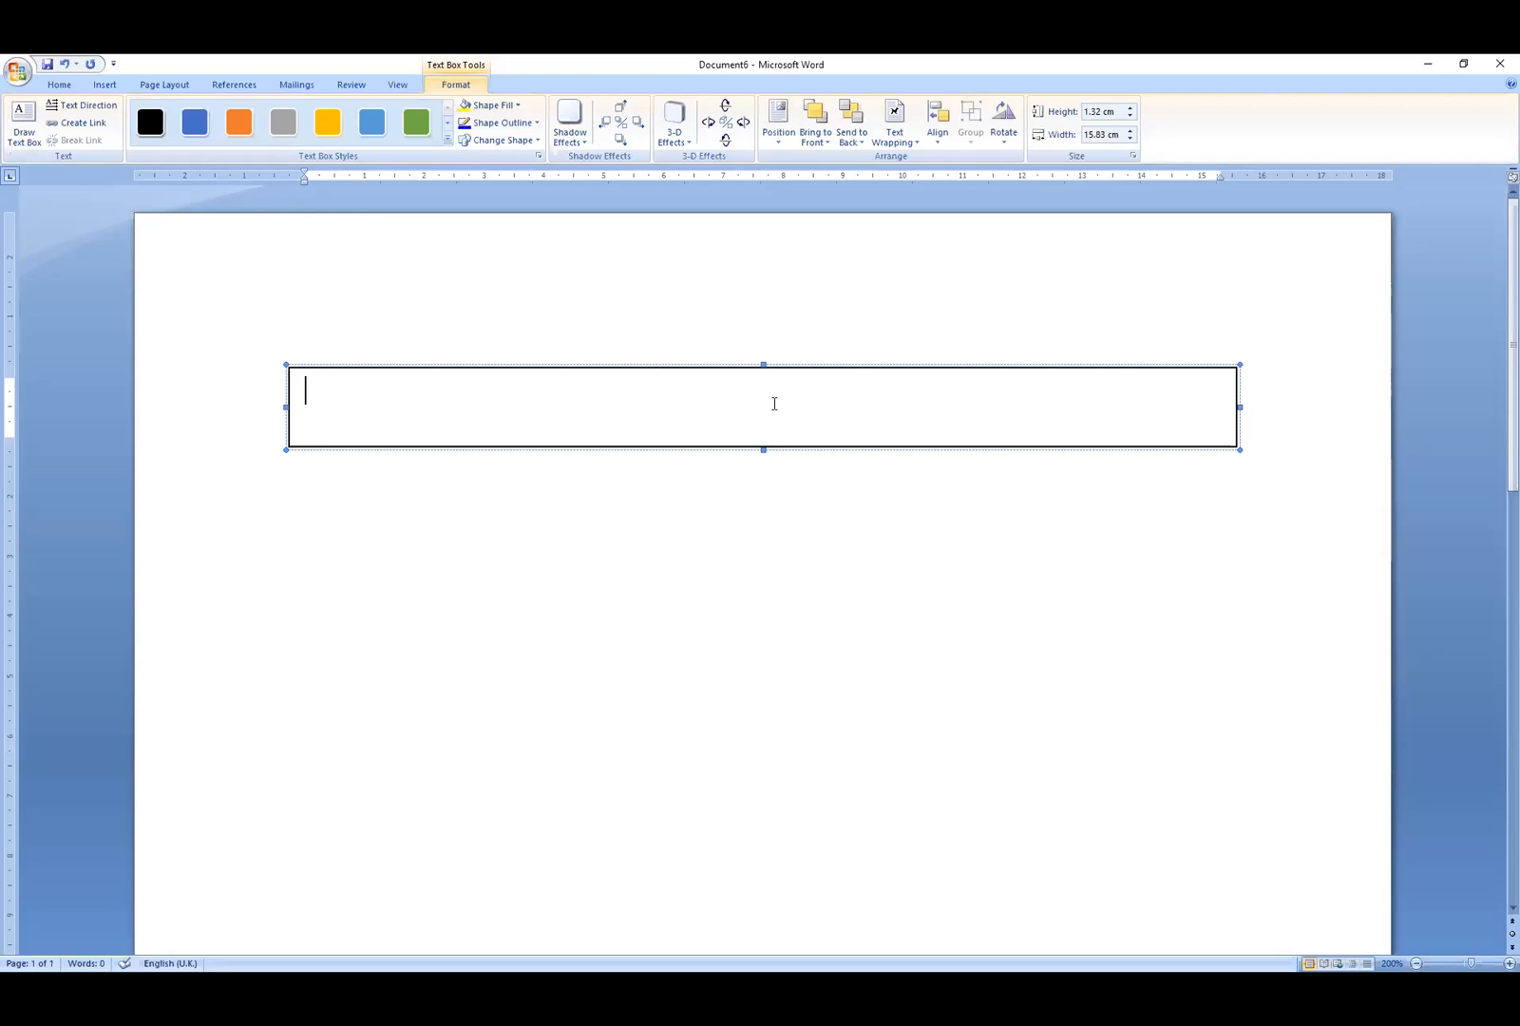
- Type a centred 'why study public speaking?' inside the text box
{"action": "key", "text": "alt+Tab"}
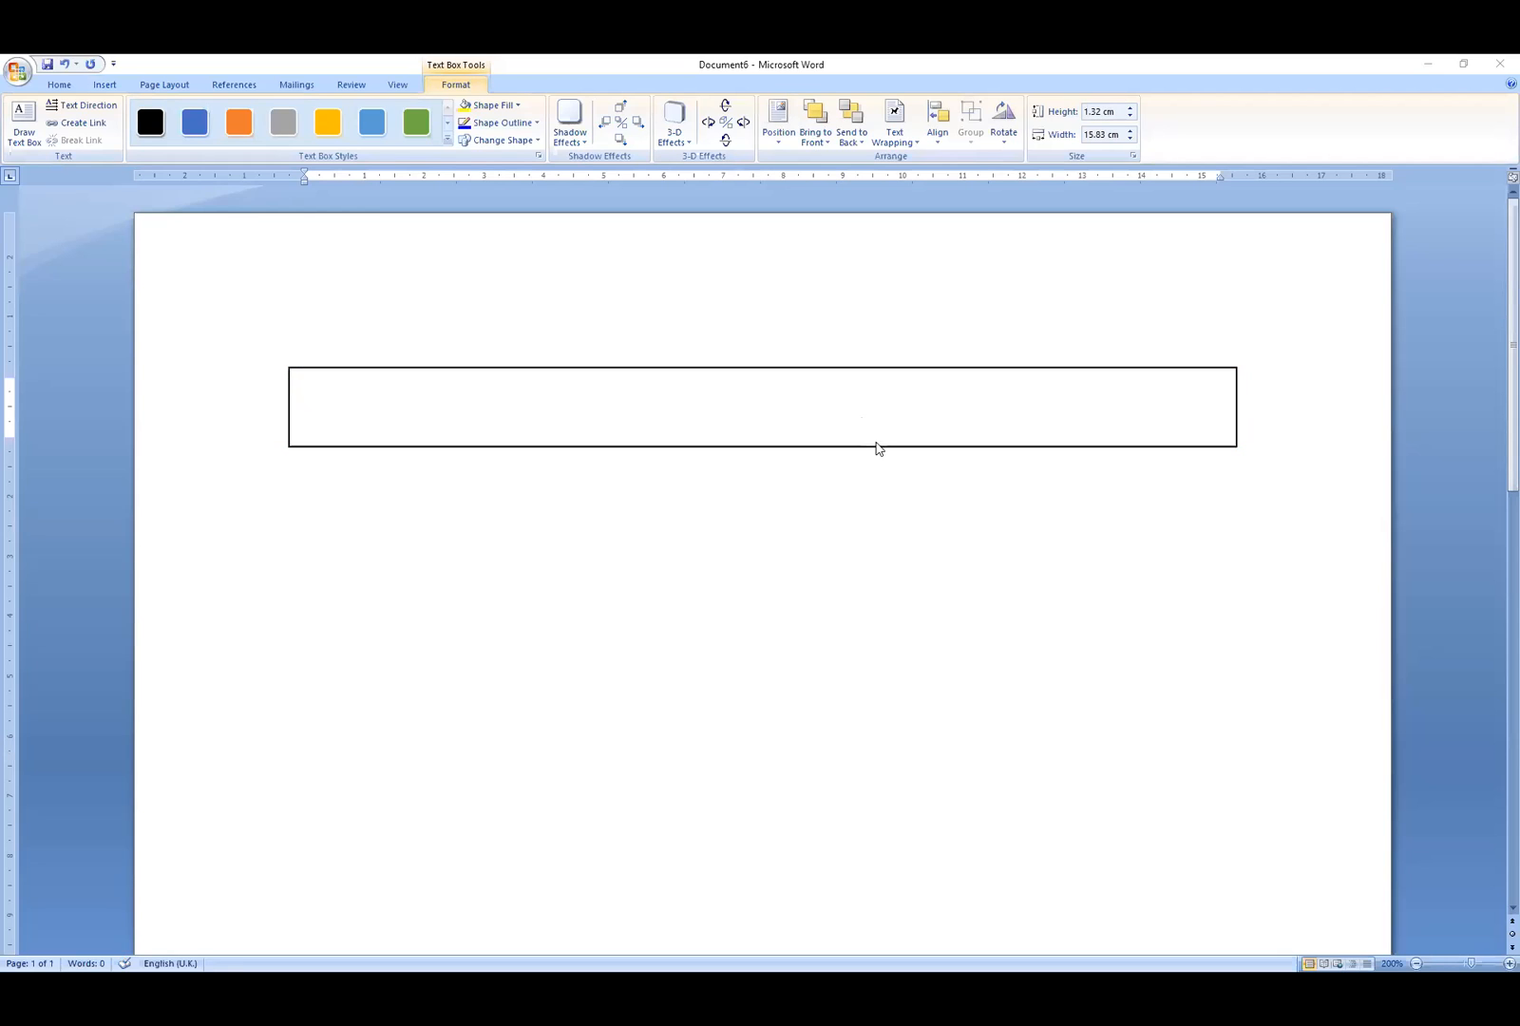
{"action": "left_click", "coordinate": [803, 410]}
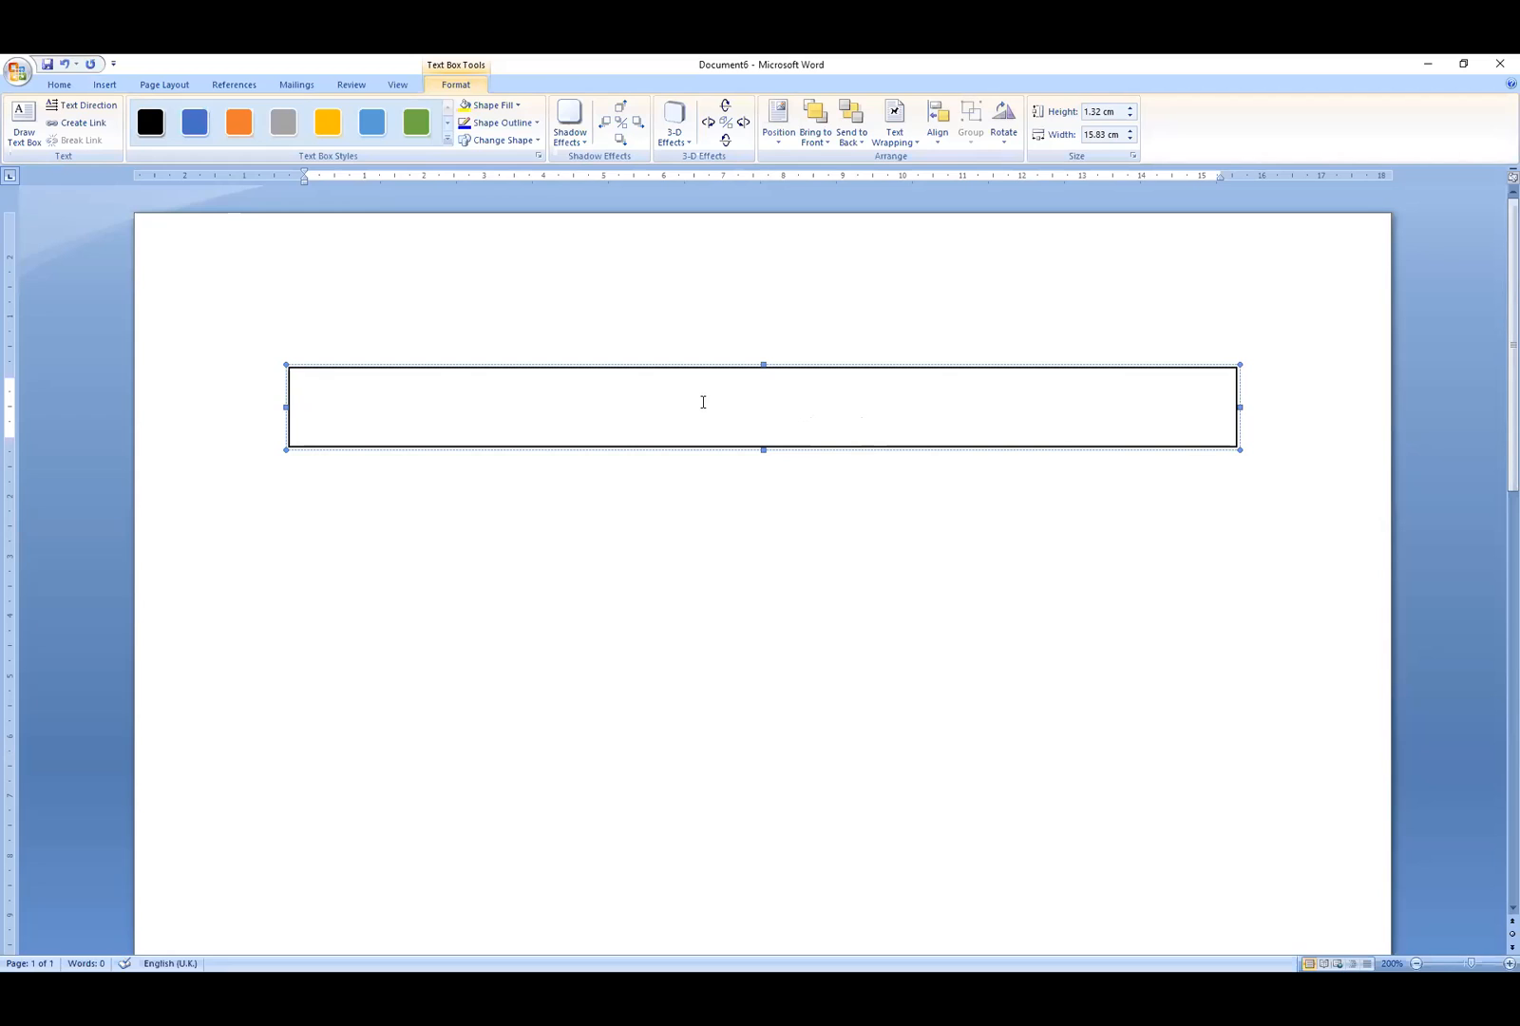
{"action": "key", "text": "ctrl+e"}
{"action": "type", "text": "why study "}
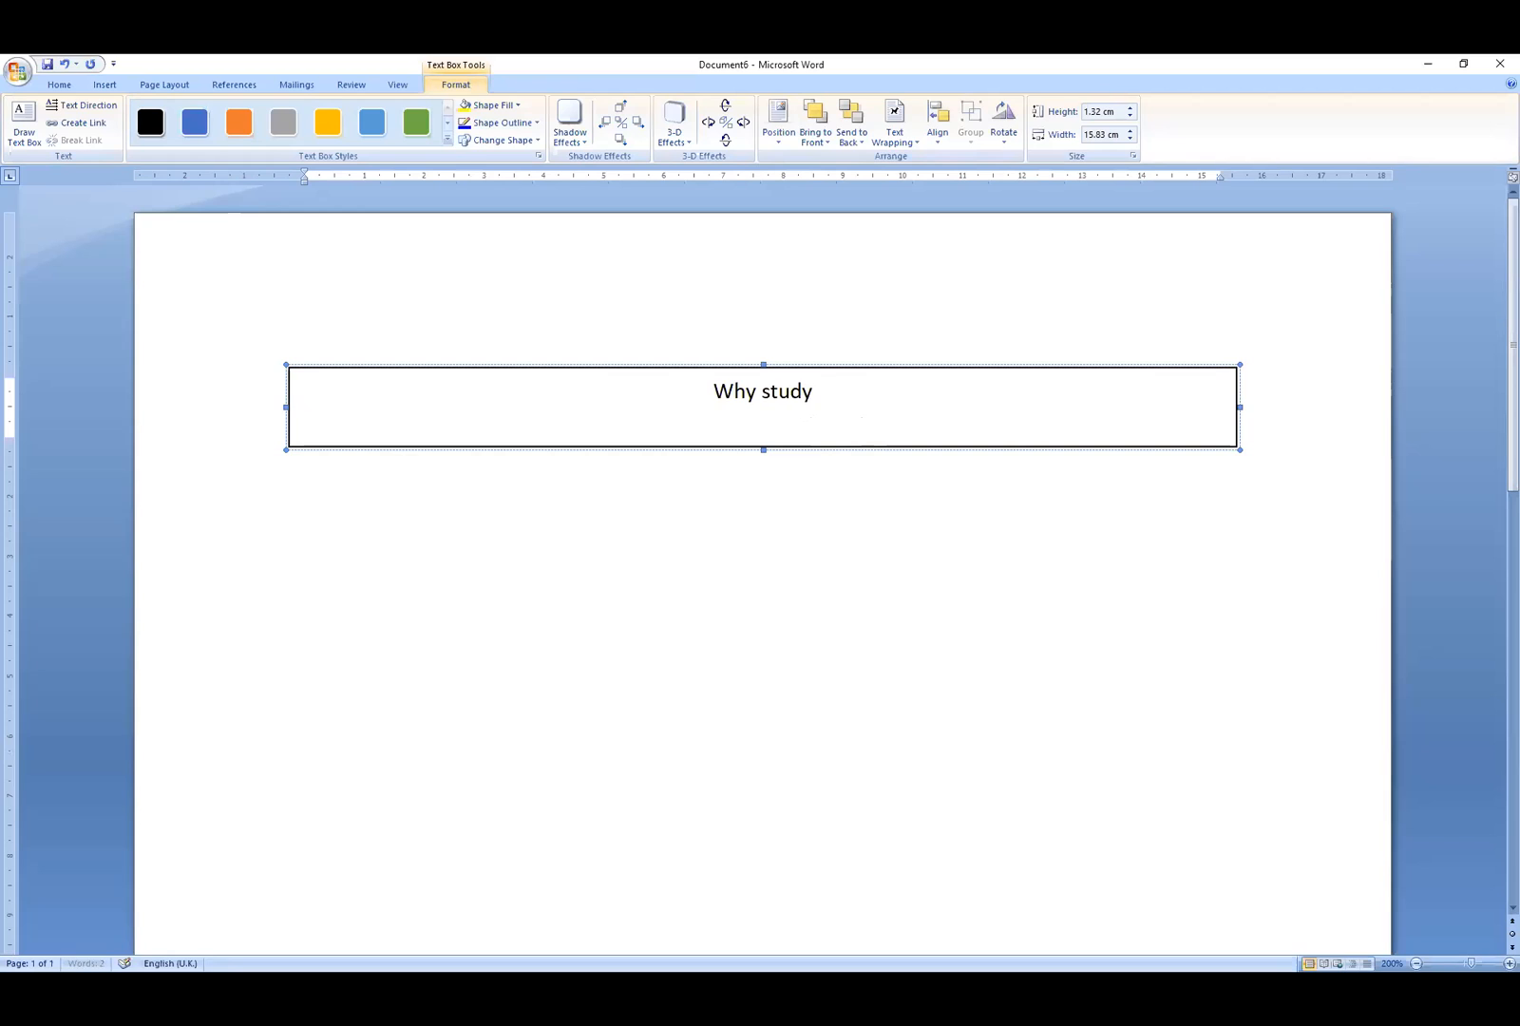
{"action": "type", "text": "pu"}
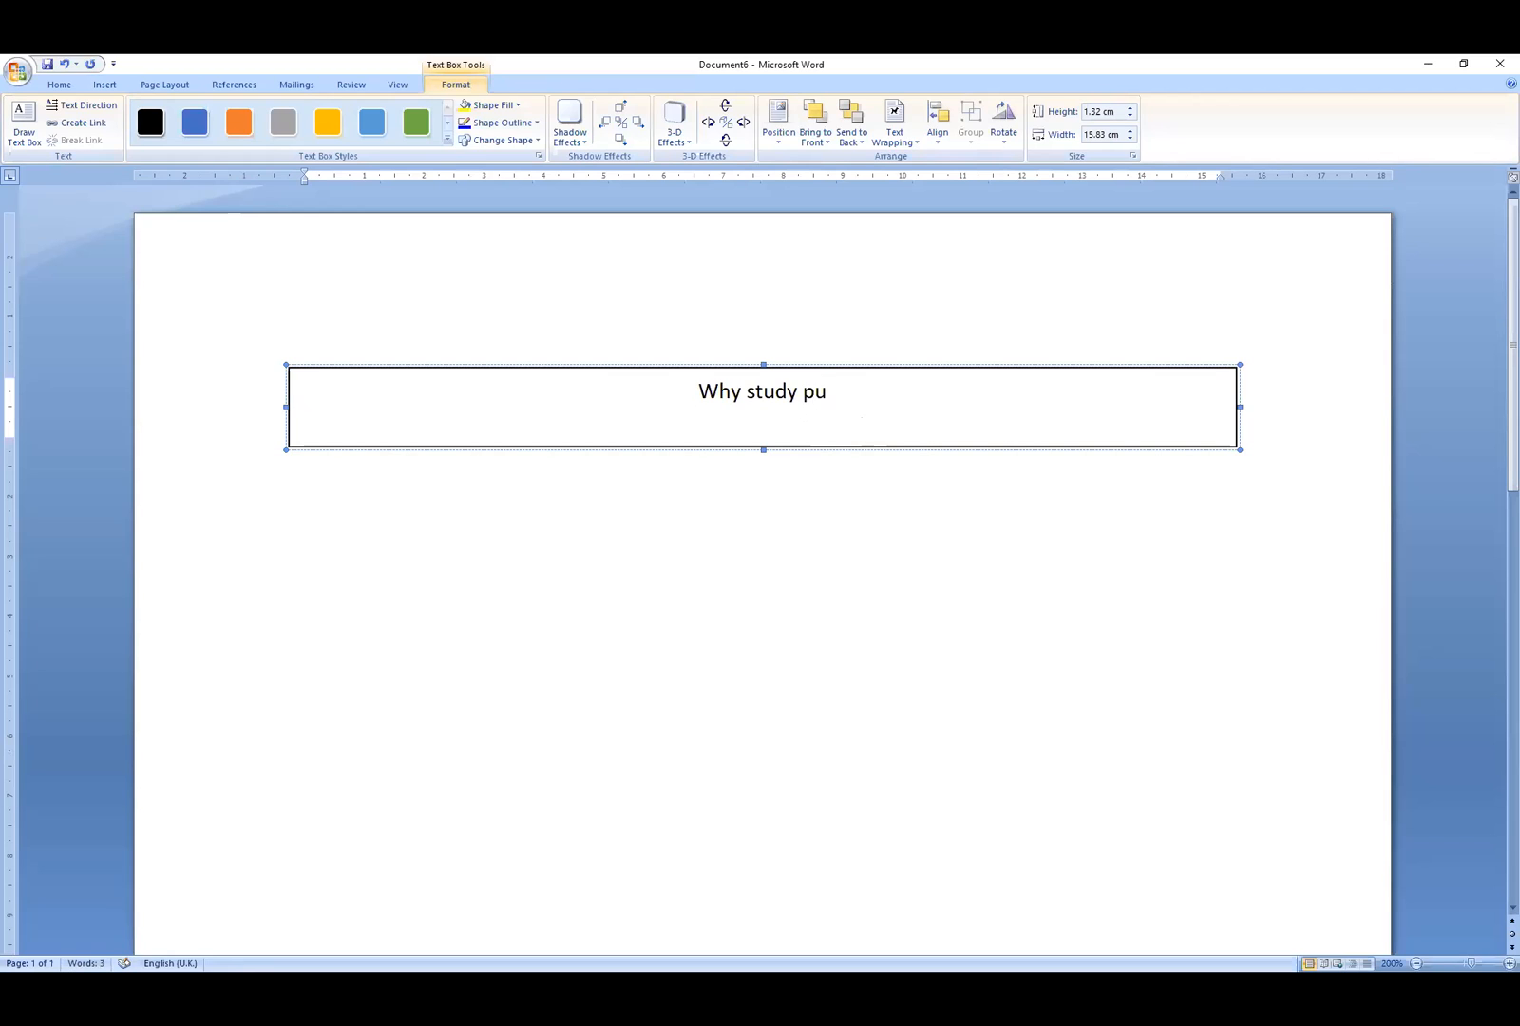
{"action": "type", "text": "blic s"}
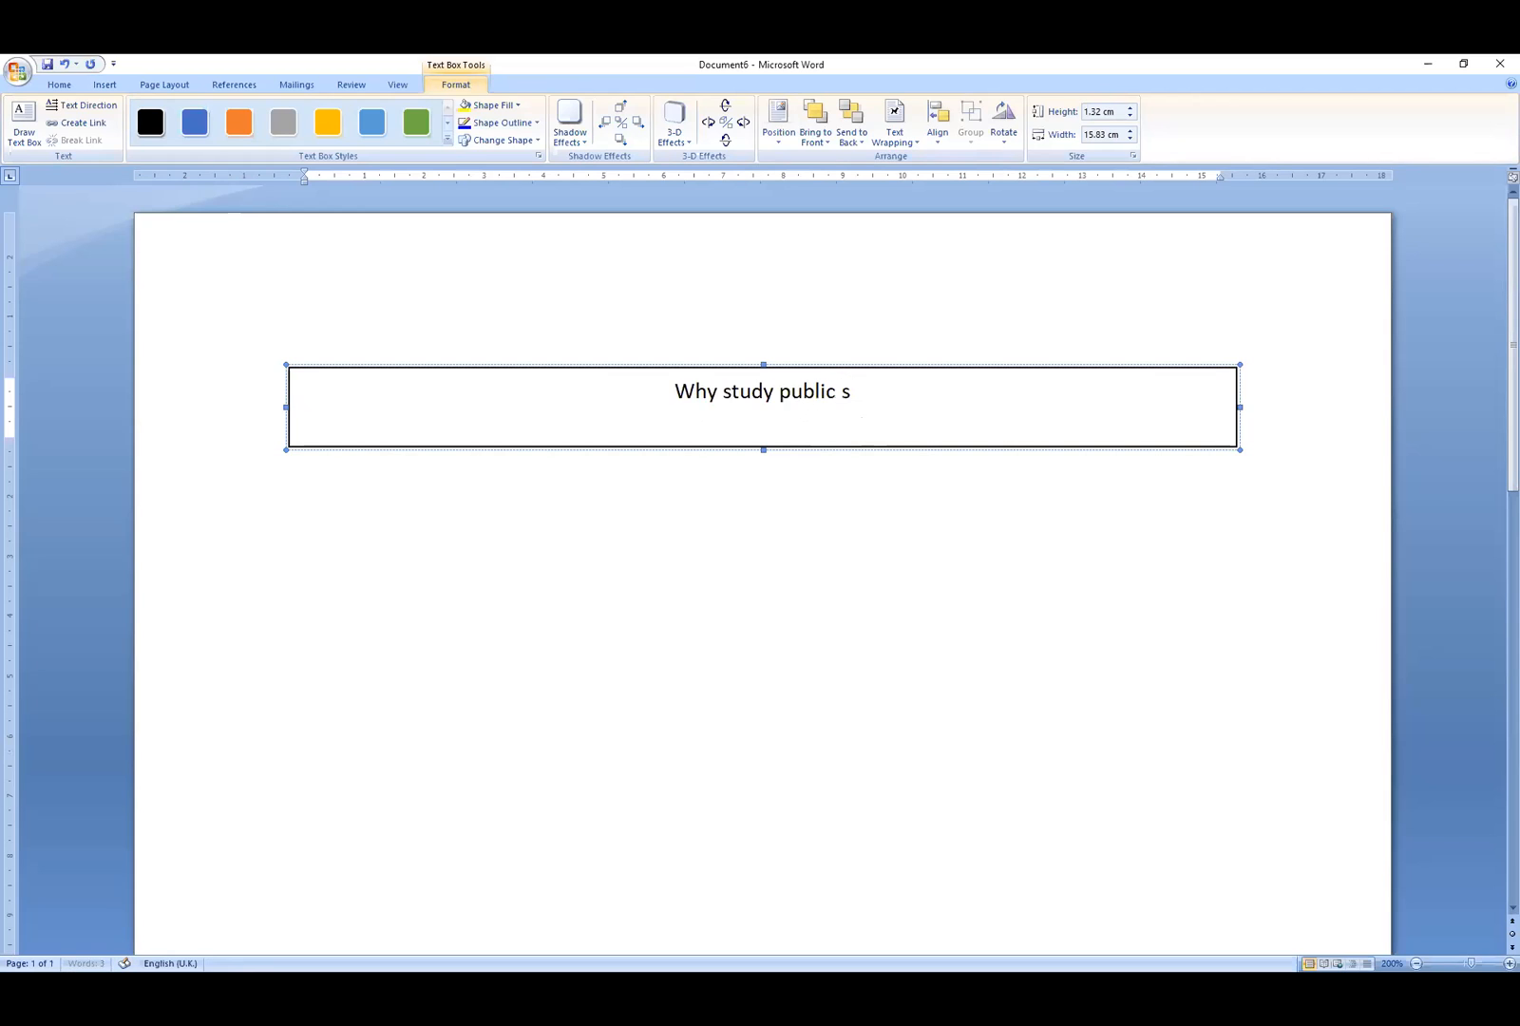
{"action": "type", "text": "peaki"}
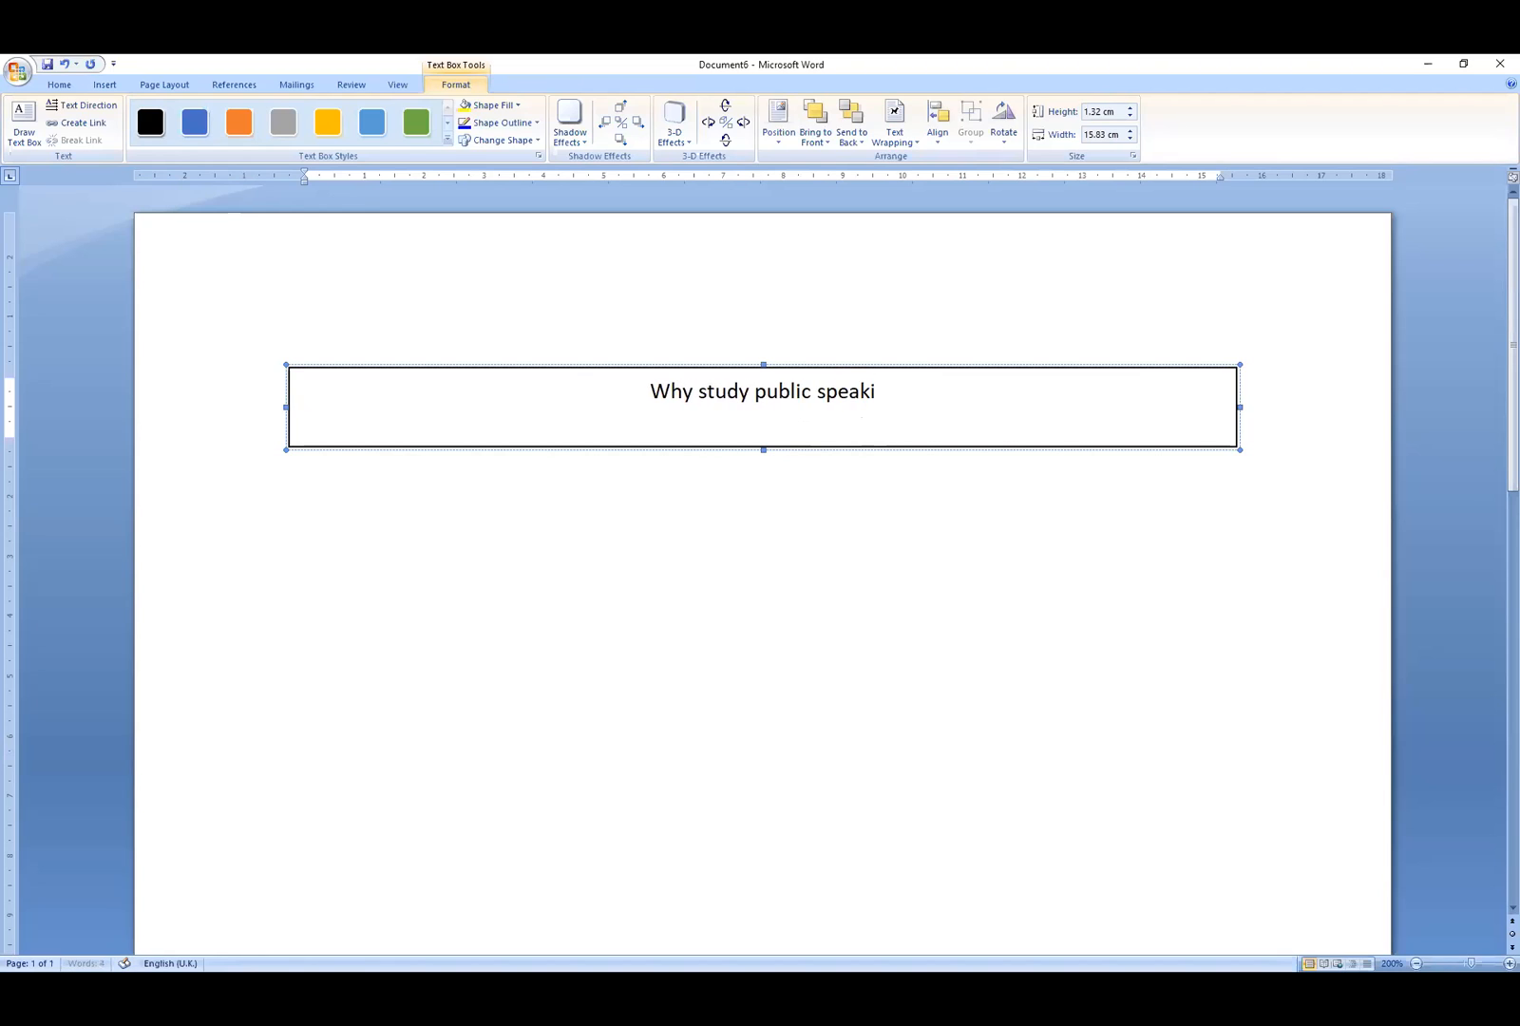
{"action": "type", "text": "ng"}
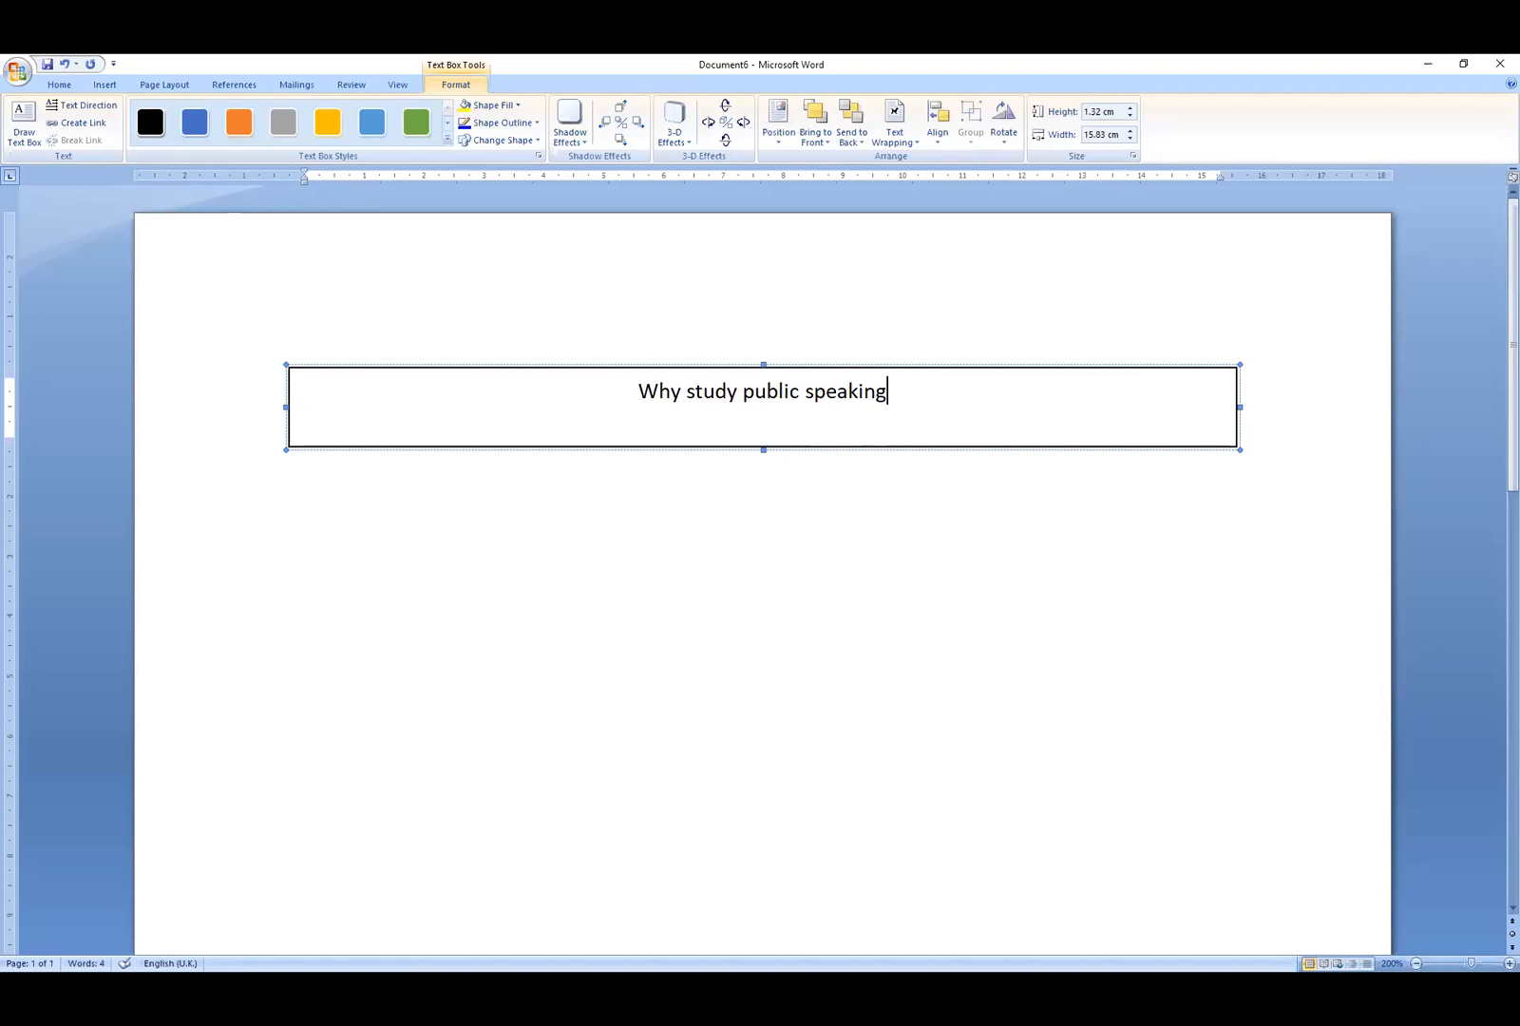
{"action": "type", "text": "?"}
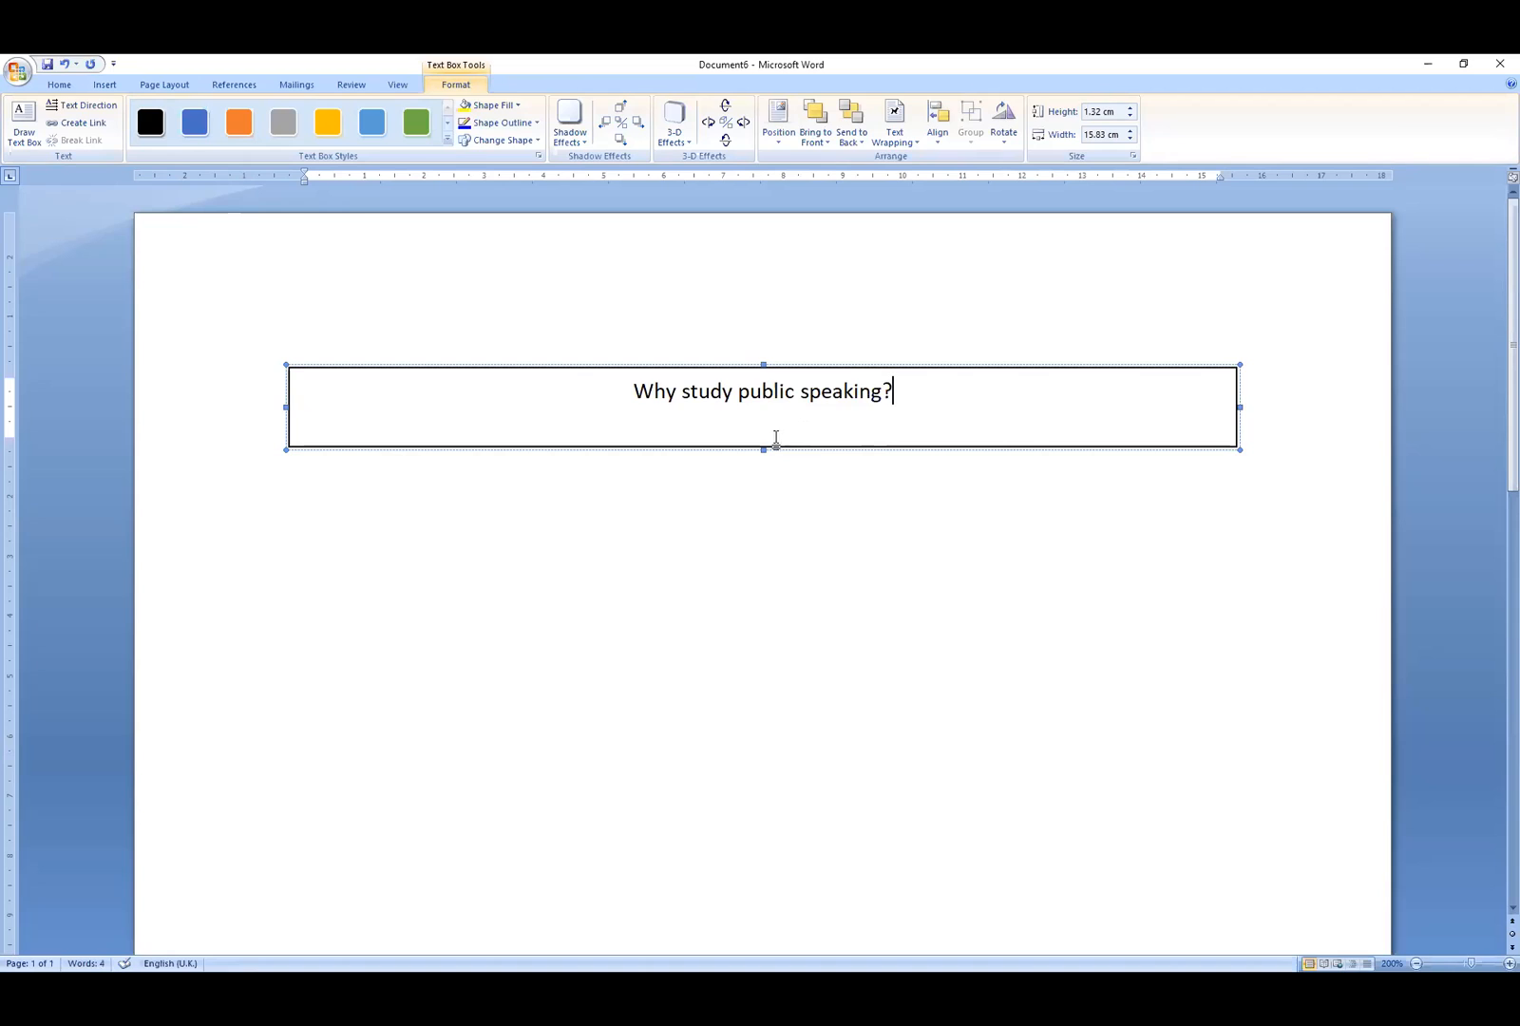
- Add a blank line above the heading and left-align the heading
{"action": "key", "text": "Home"}
{"action": "key", "text": "Return"}
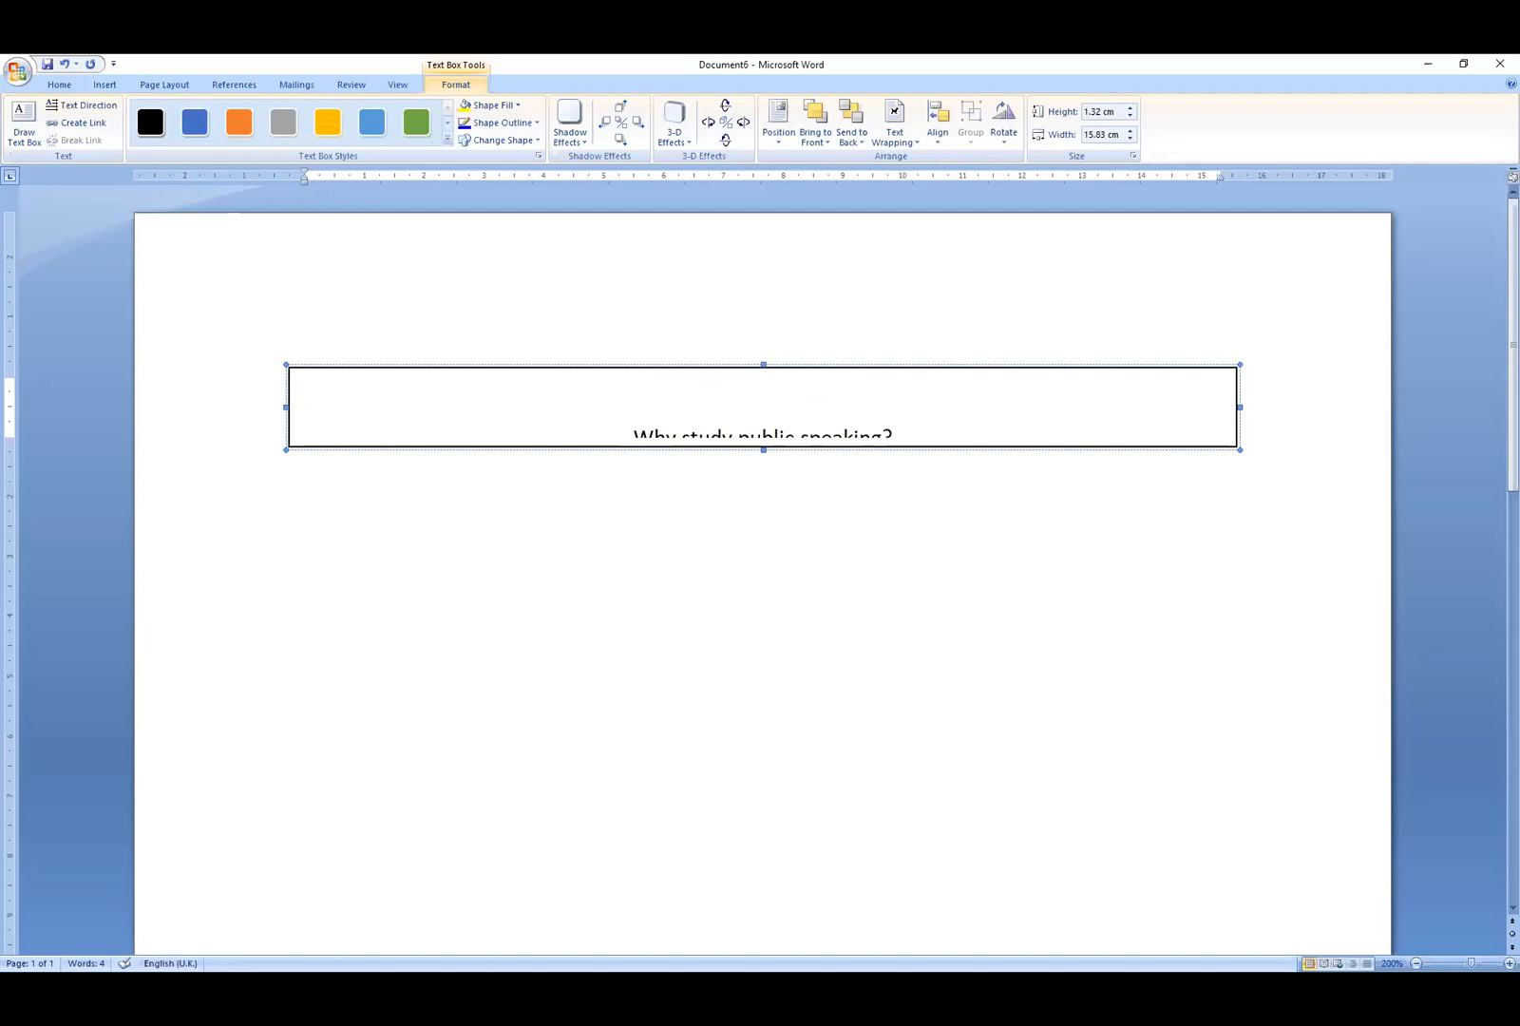
{"action": "key", "text": "BackSpace"}
{"action": "key", "text": "Return"}
{"action": "left_click", "coordinate": [60, 84]}
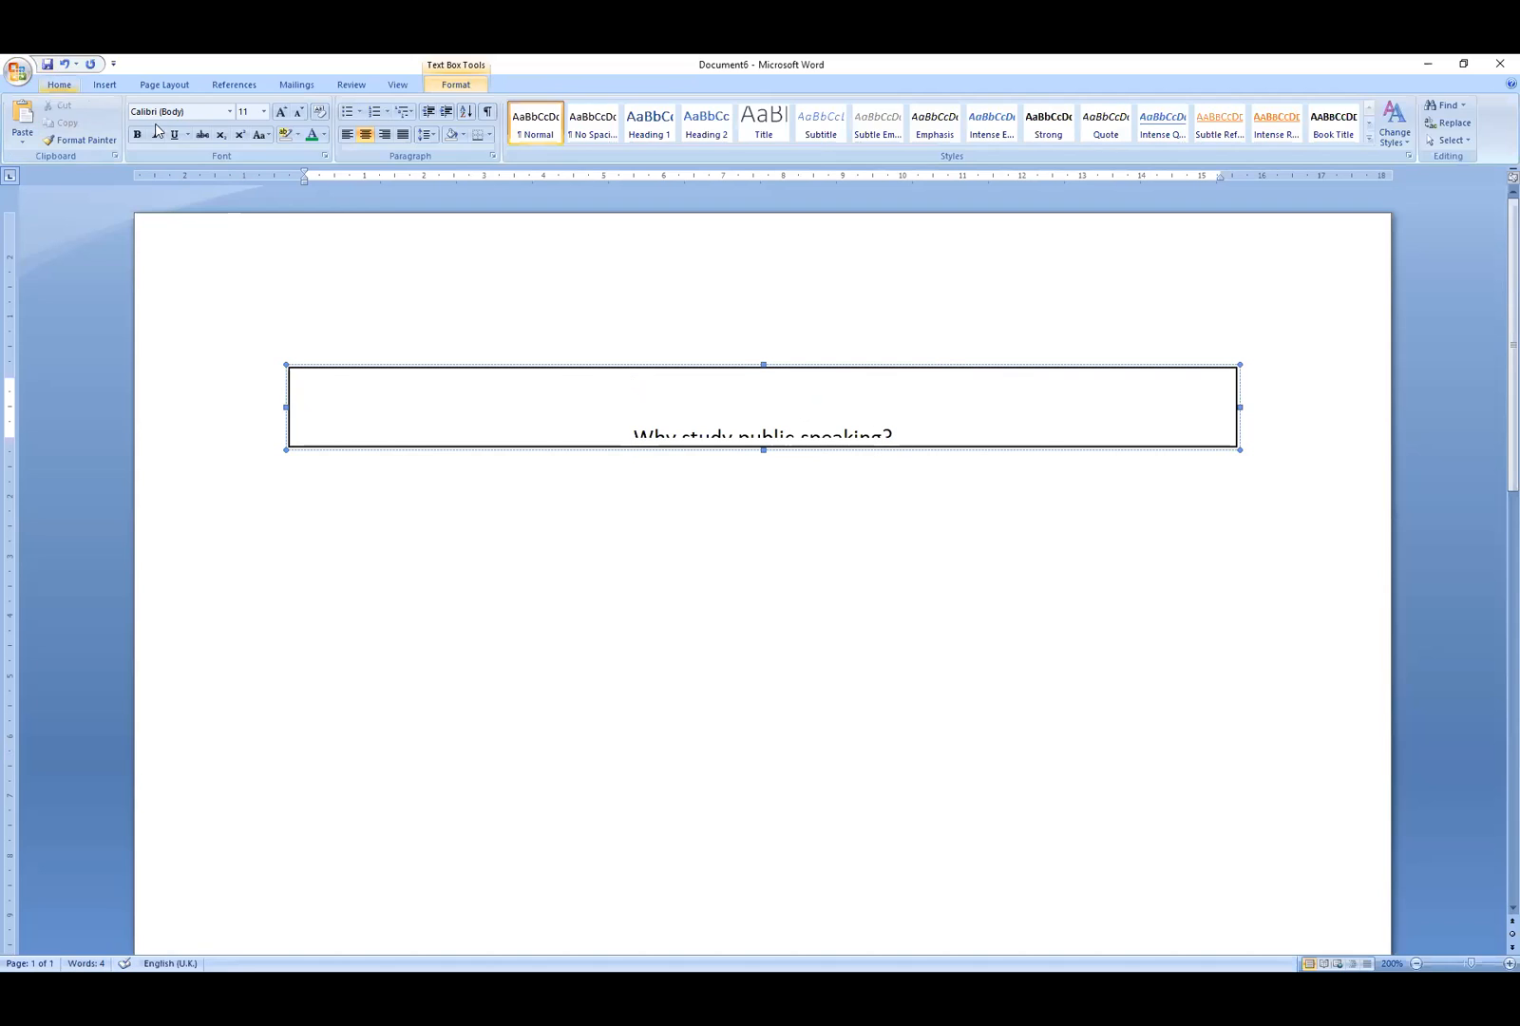
{"action": "triple_click", "coordinate": [843, 431]}
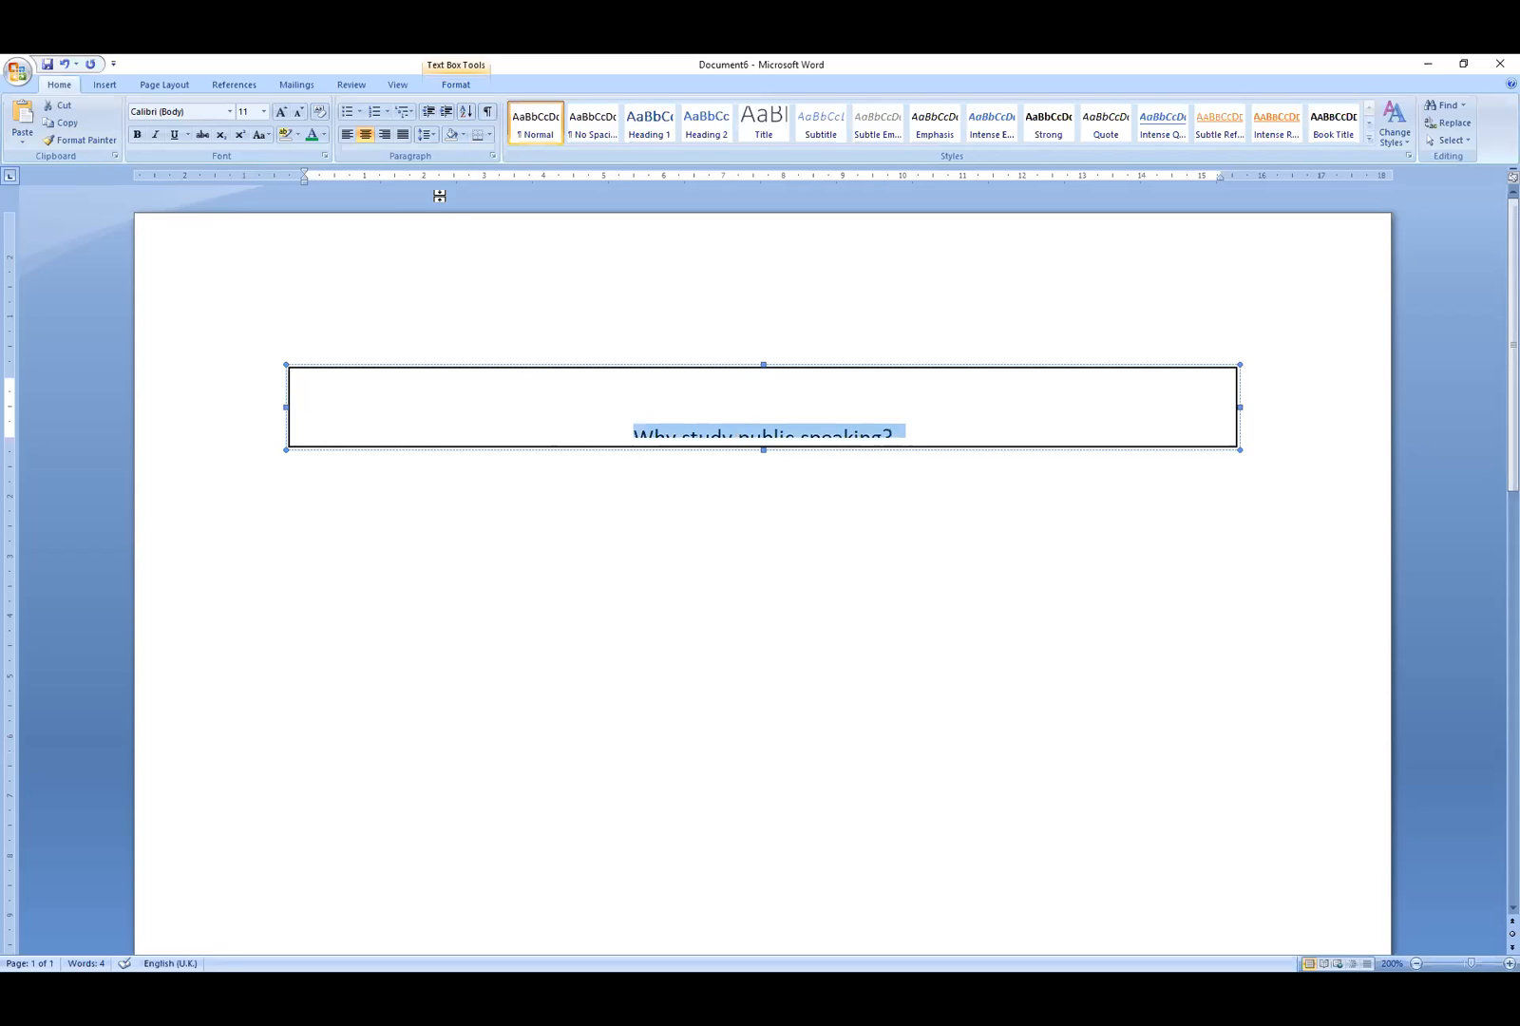
{"action": "left_click", "coordinate": [348, 134]}
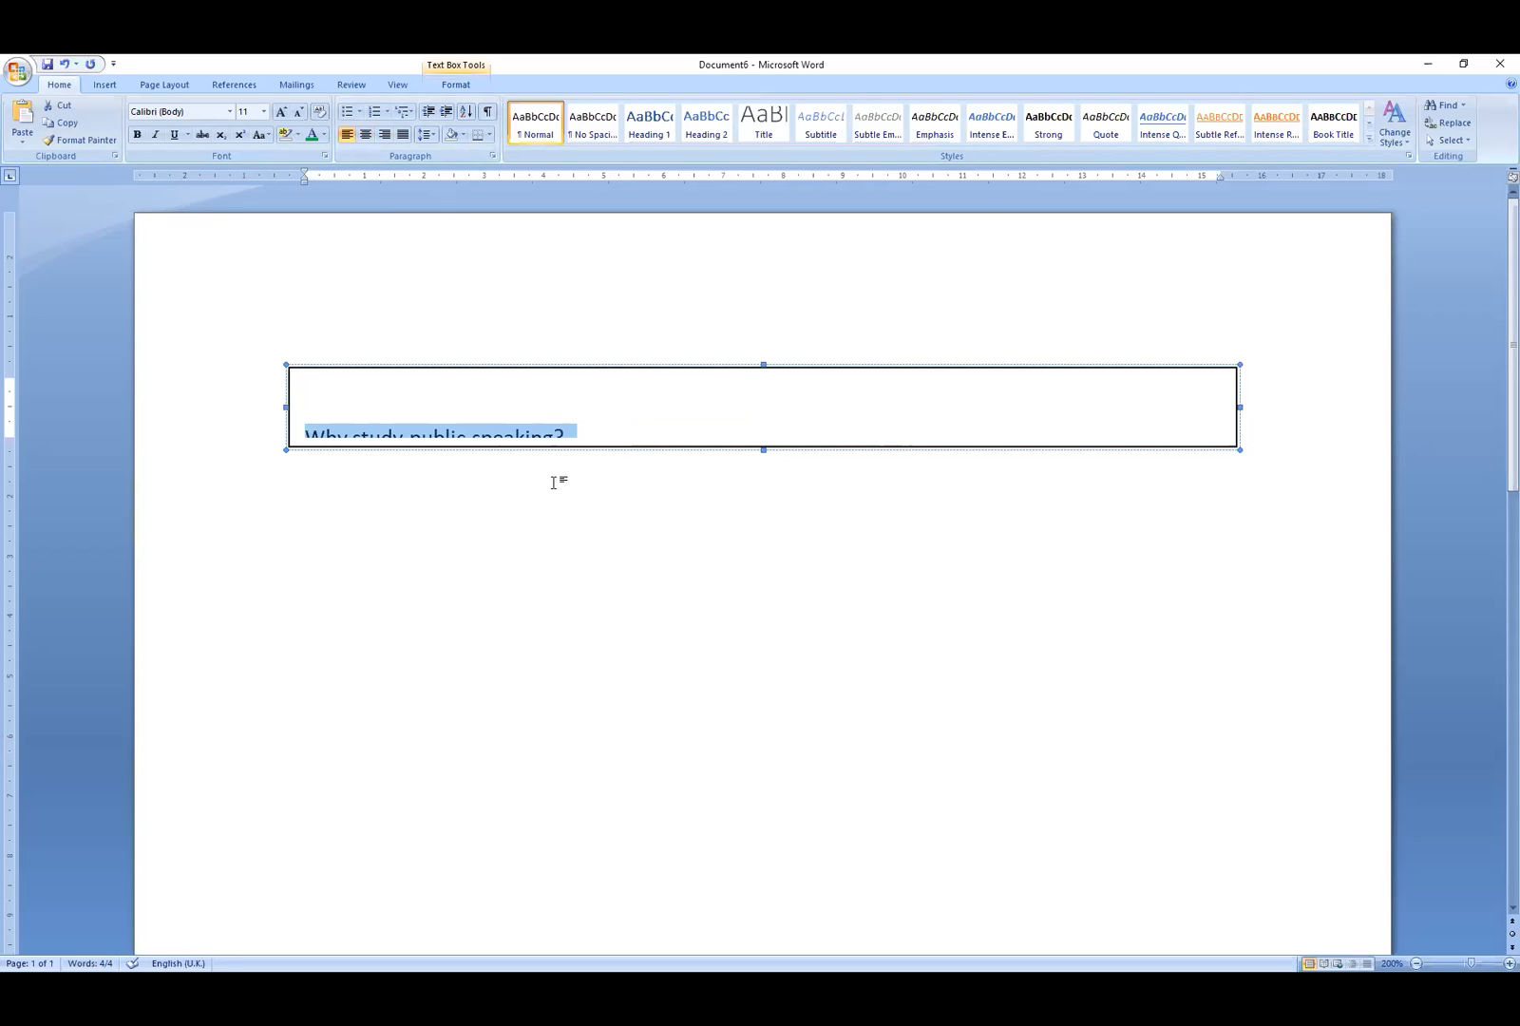
- Resize the text box and set the paragraph spacing after to 4 pt
{"action": "left_click_drag", "start_coordinate": [765, 451], "coordinate": [764, 470]}
{"action": "mouse_move", "coordinate": [765, 366]}
{"action": "left_mouse_down"}
{"action": "mouse_move", "coordinate": [763, 392]}
{"action": "mouse_move", "coordinate": [760, 373]}
{"action": "left_mouse_up"}
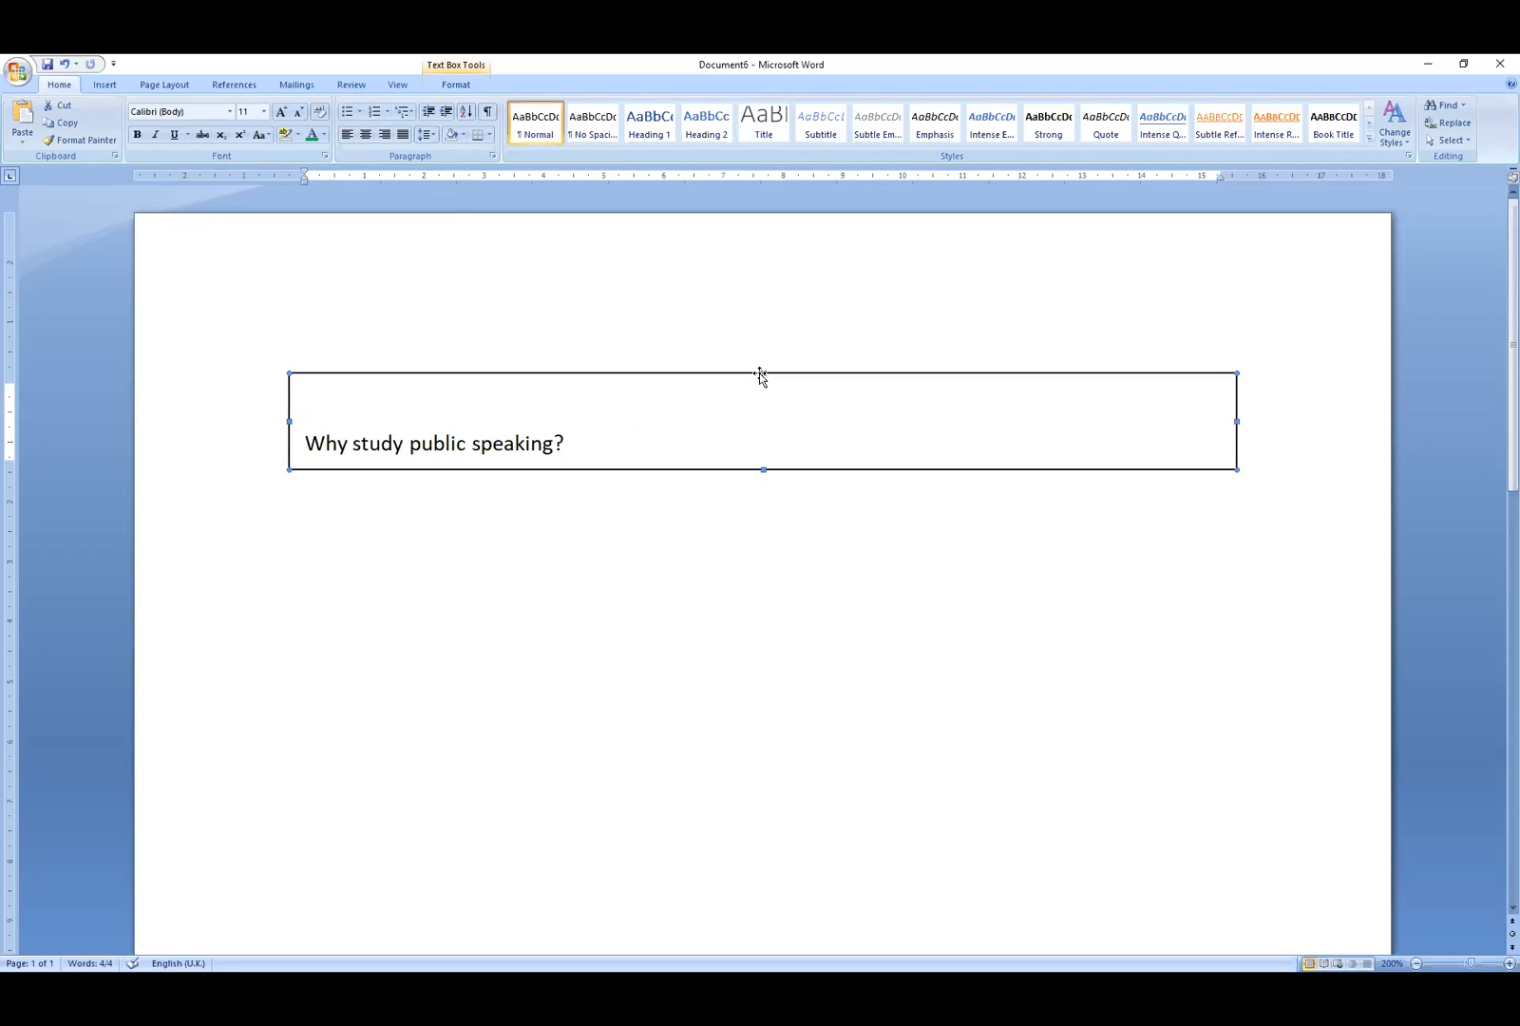
{"action": "left_click_drag", "start_coordinate": [580, 456], "coordinate": [314, 413]}
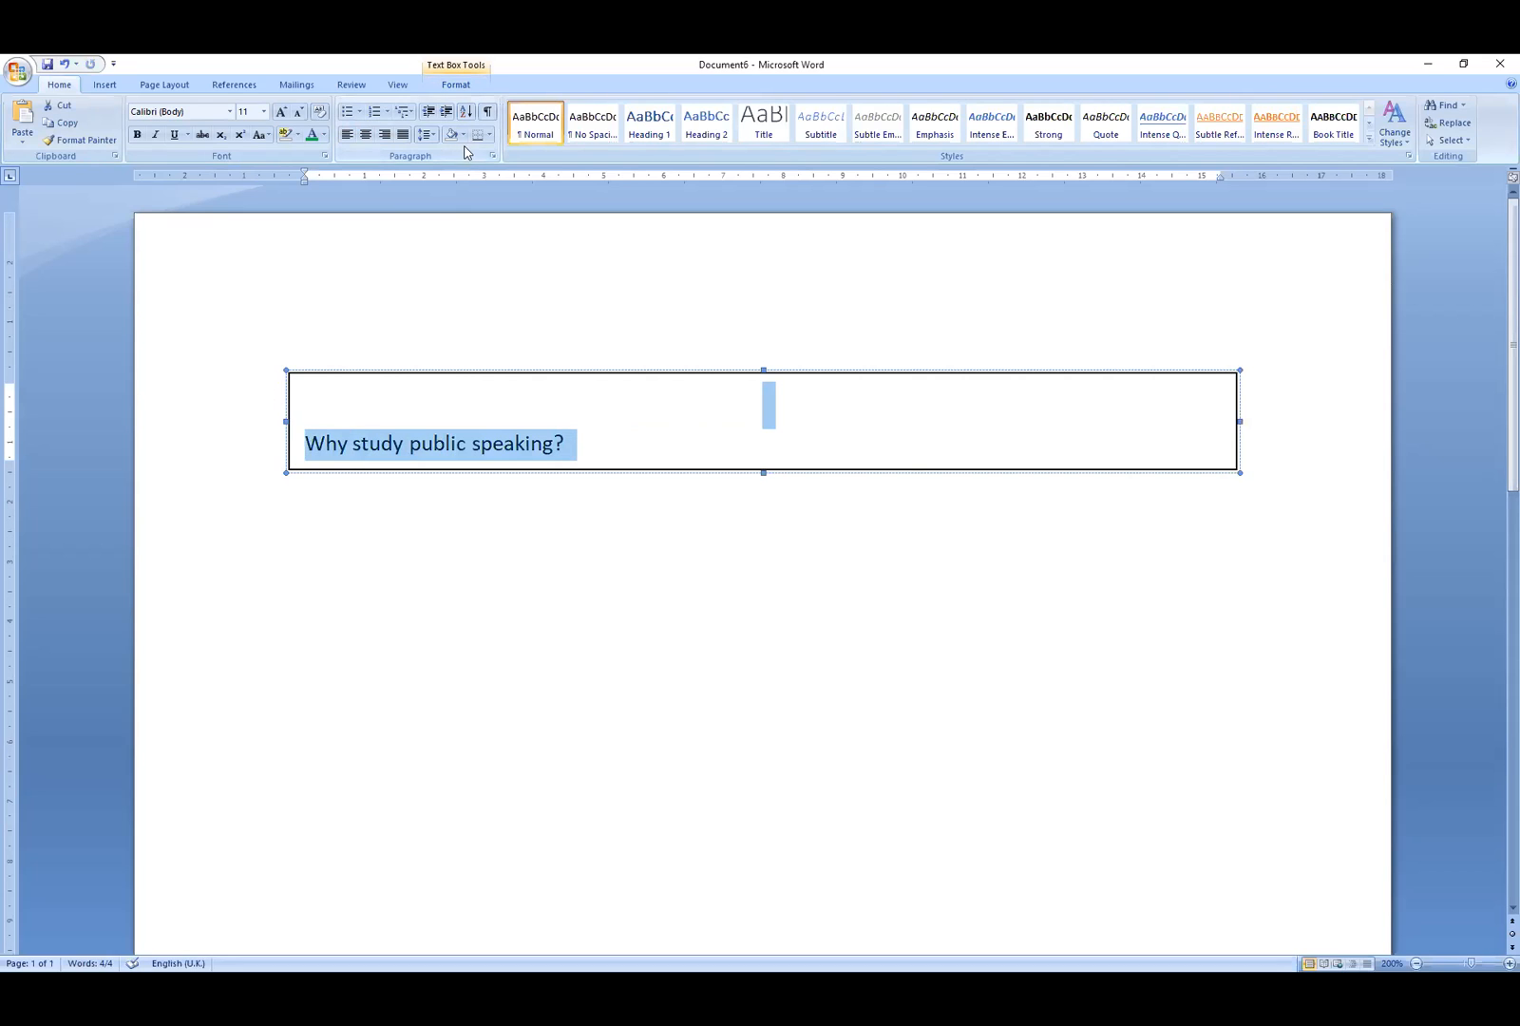
{"action": "left_click", "coordinate": [493, 157]}
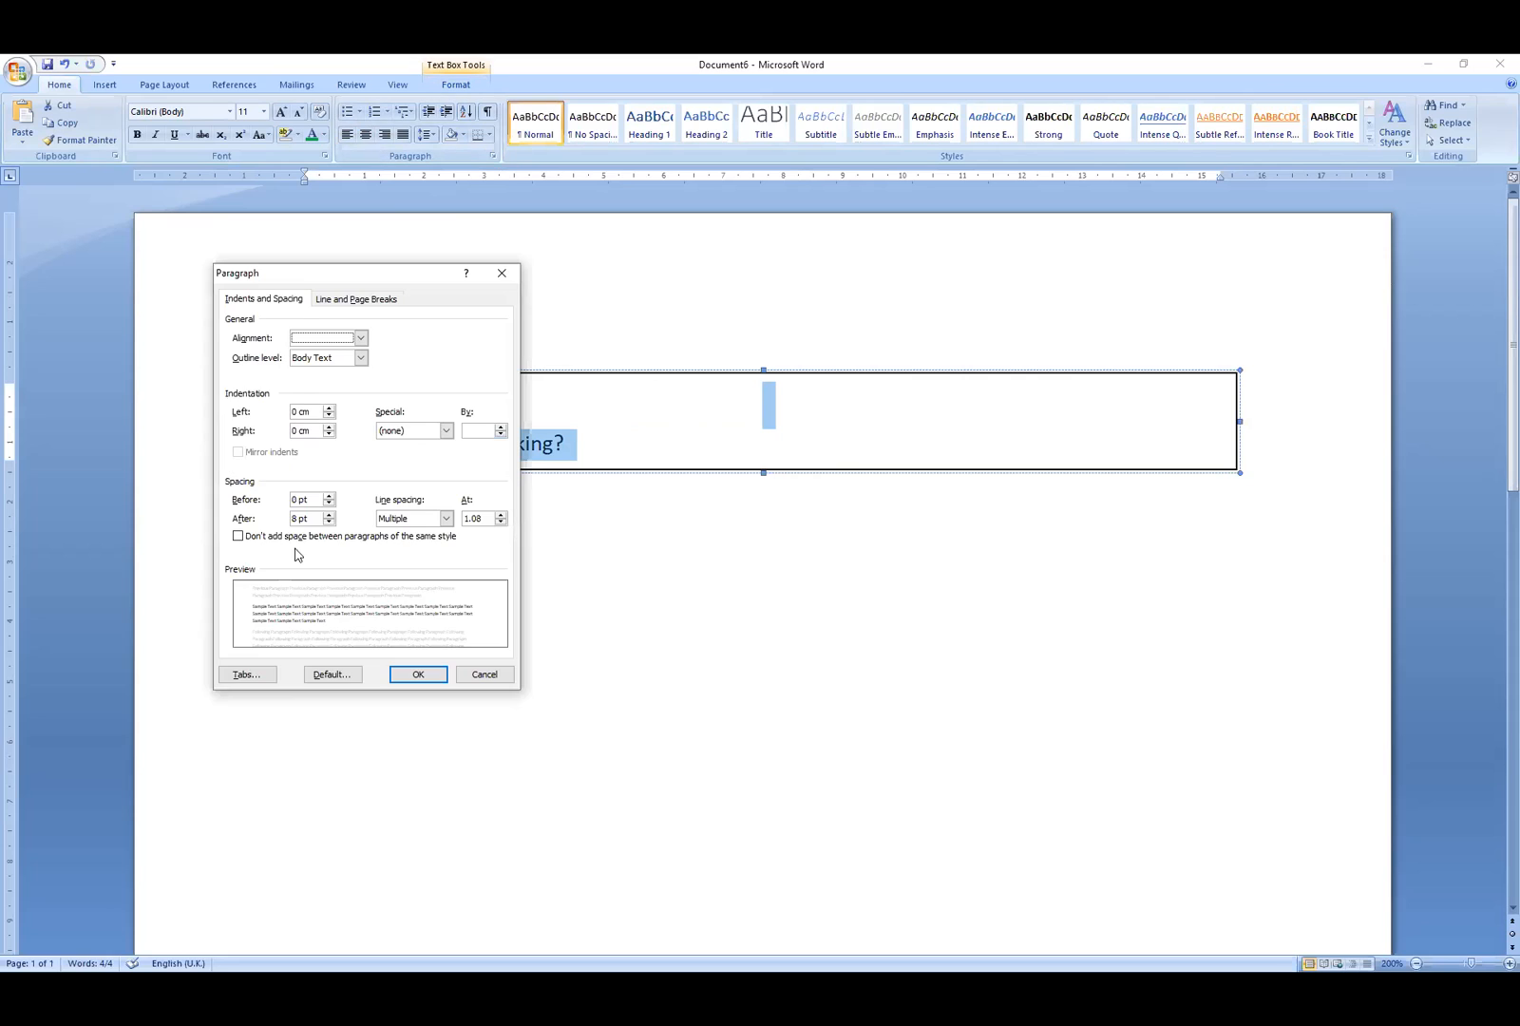
{"action": "left_click_drag", "start_coordinate": [300, 519], "coordinate": [277, 521]}
{"action": "type", "text": "4"}
{"action": "left_click", "coordinate": [418, 674]}
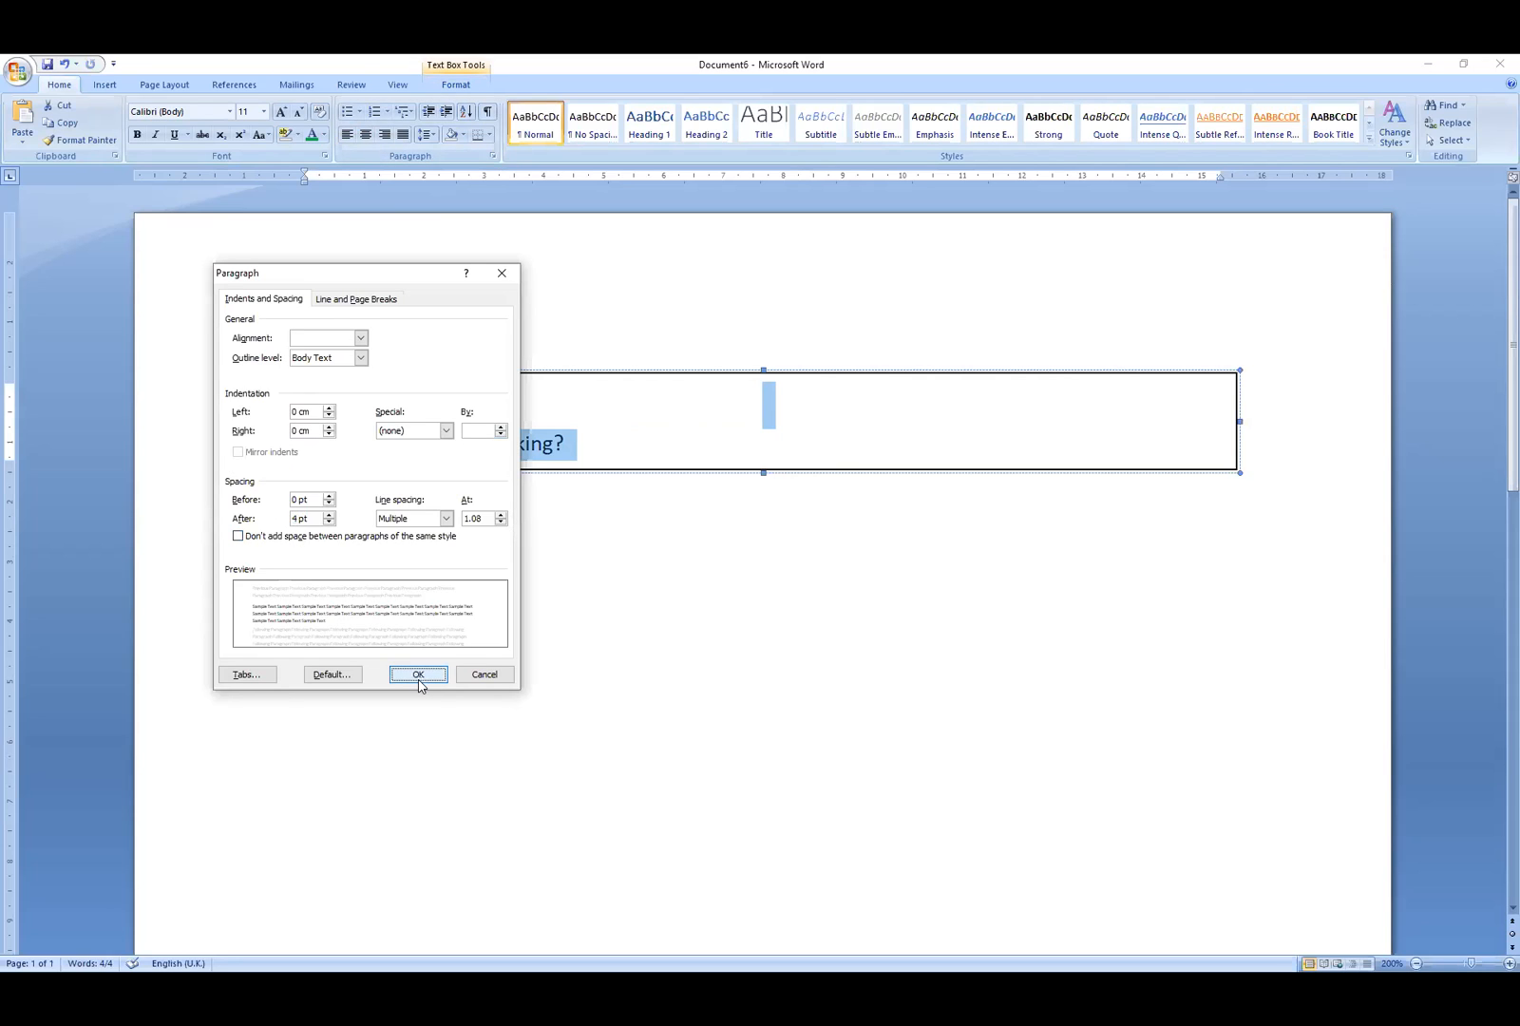
{"action": "left_click", "coordinate": [629, 445]}
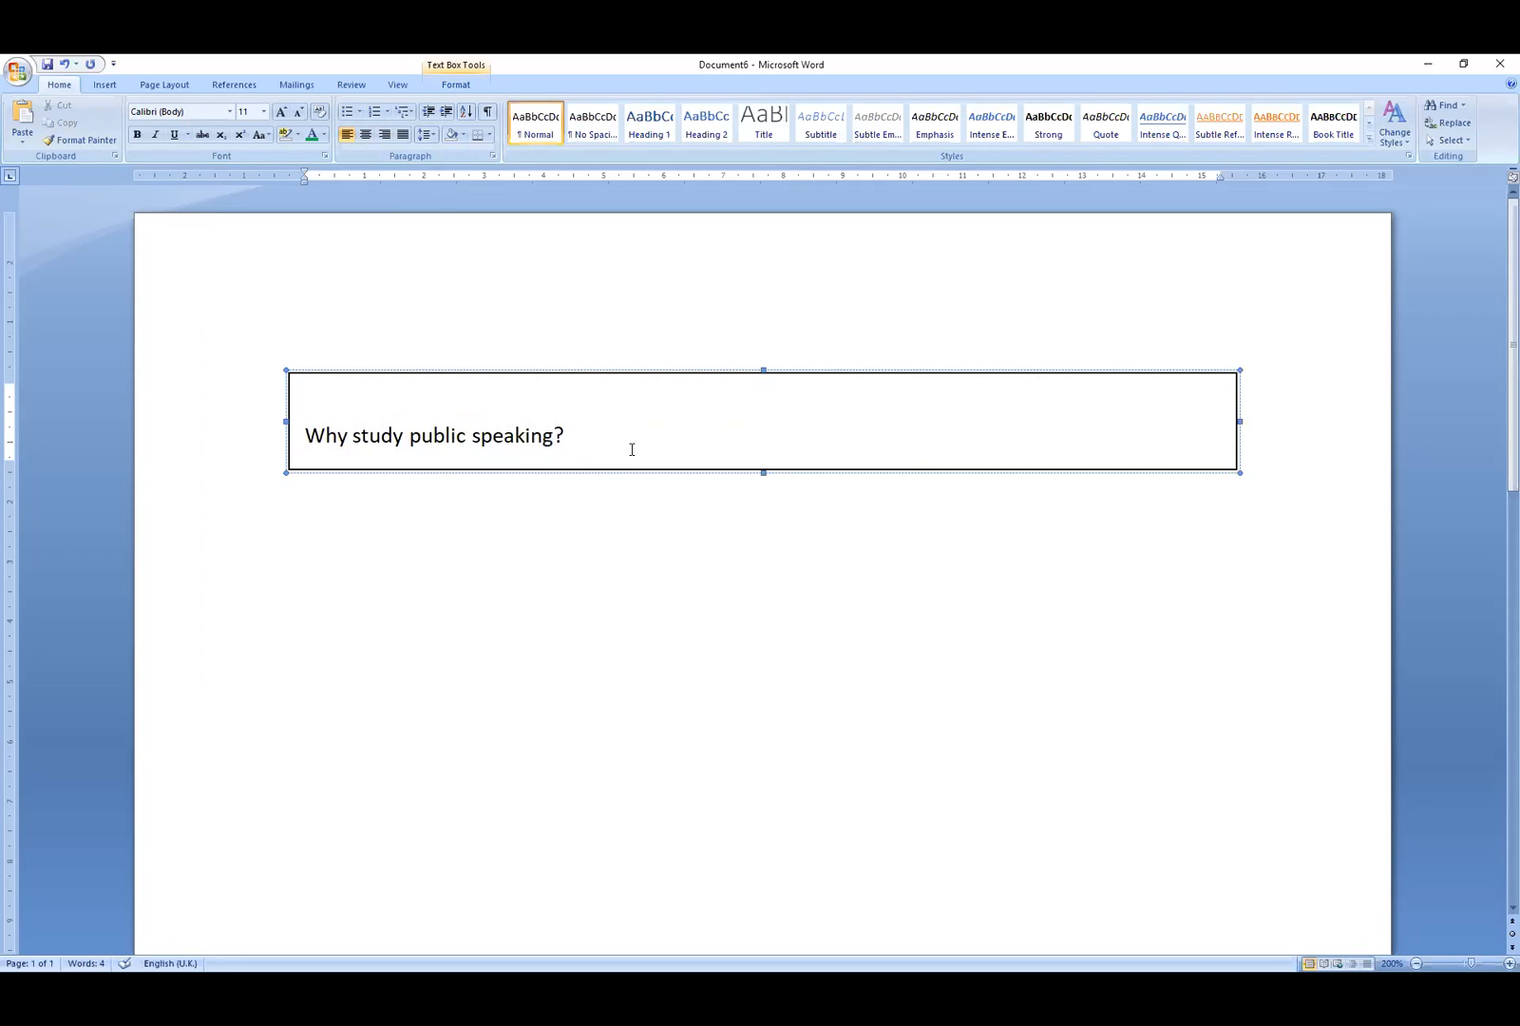
- Make the text-box heading bold, italic, 14 pt and white
{"action": "left_click_drag", "start_coordinate": [594, 438], "coordinate": [305, 433]}
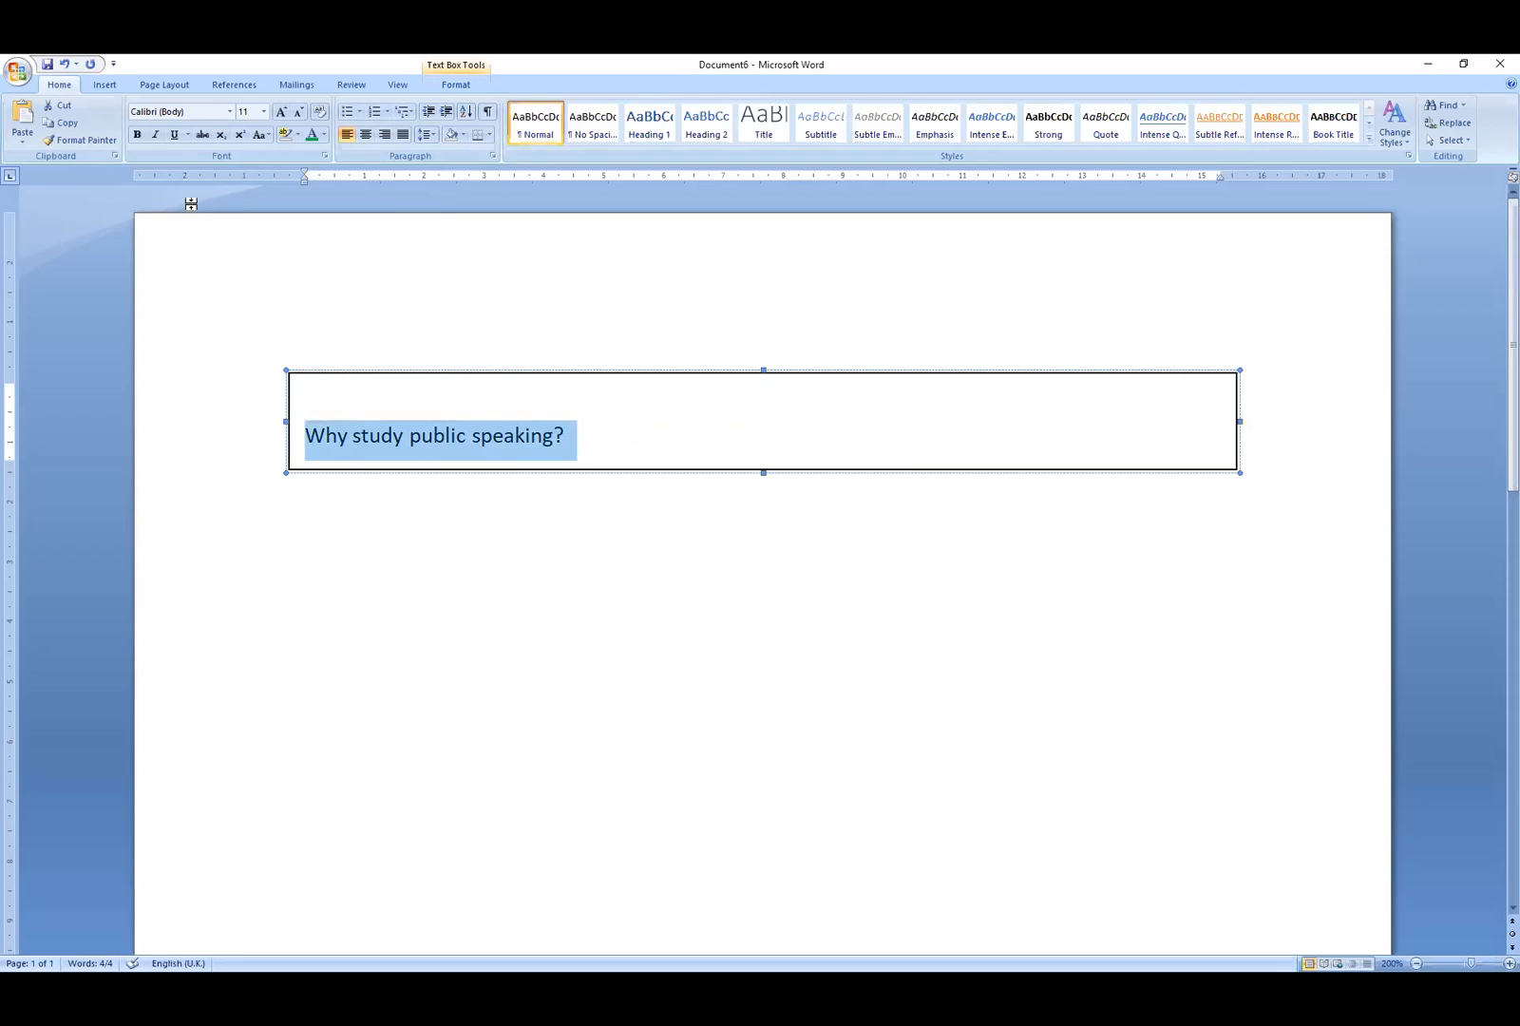
{"action": "left_click", "coordinate": [153, 136]}
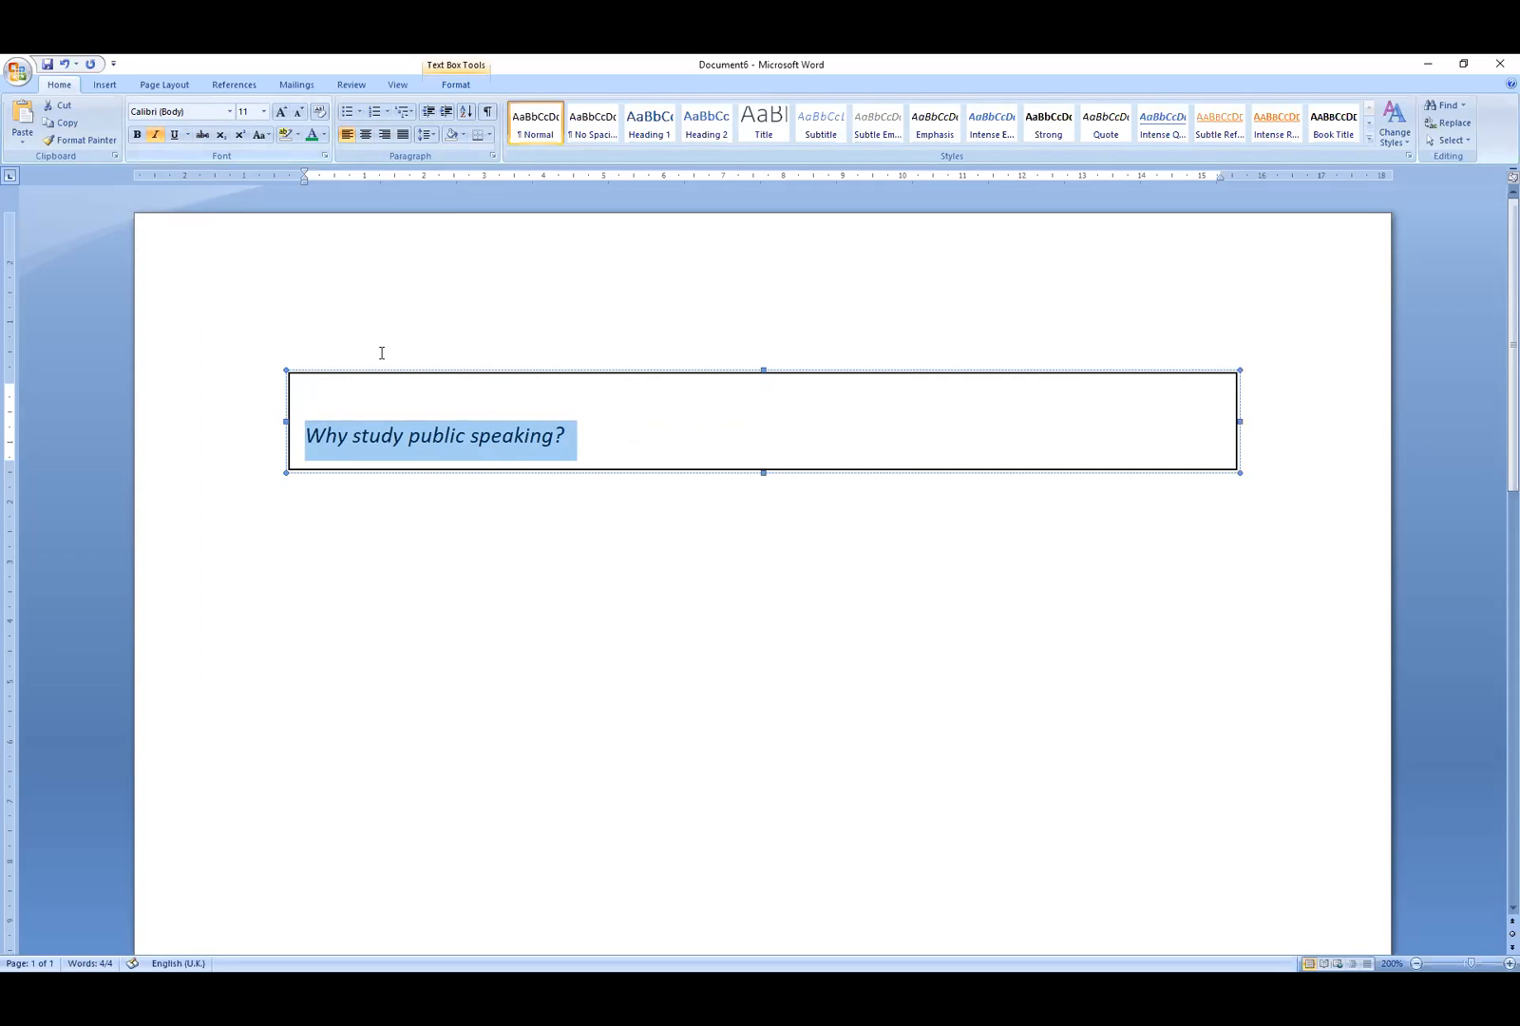
{"action": "left_click", "coordinate": [137, 134]}
{"action": "left_click", "coordinate": [266, 112]}
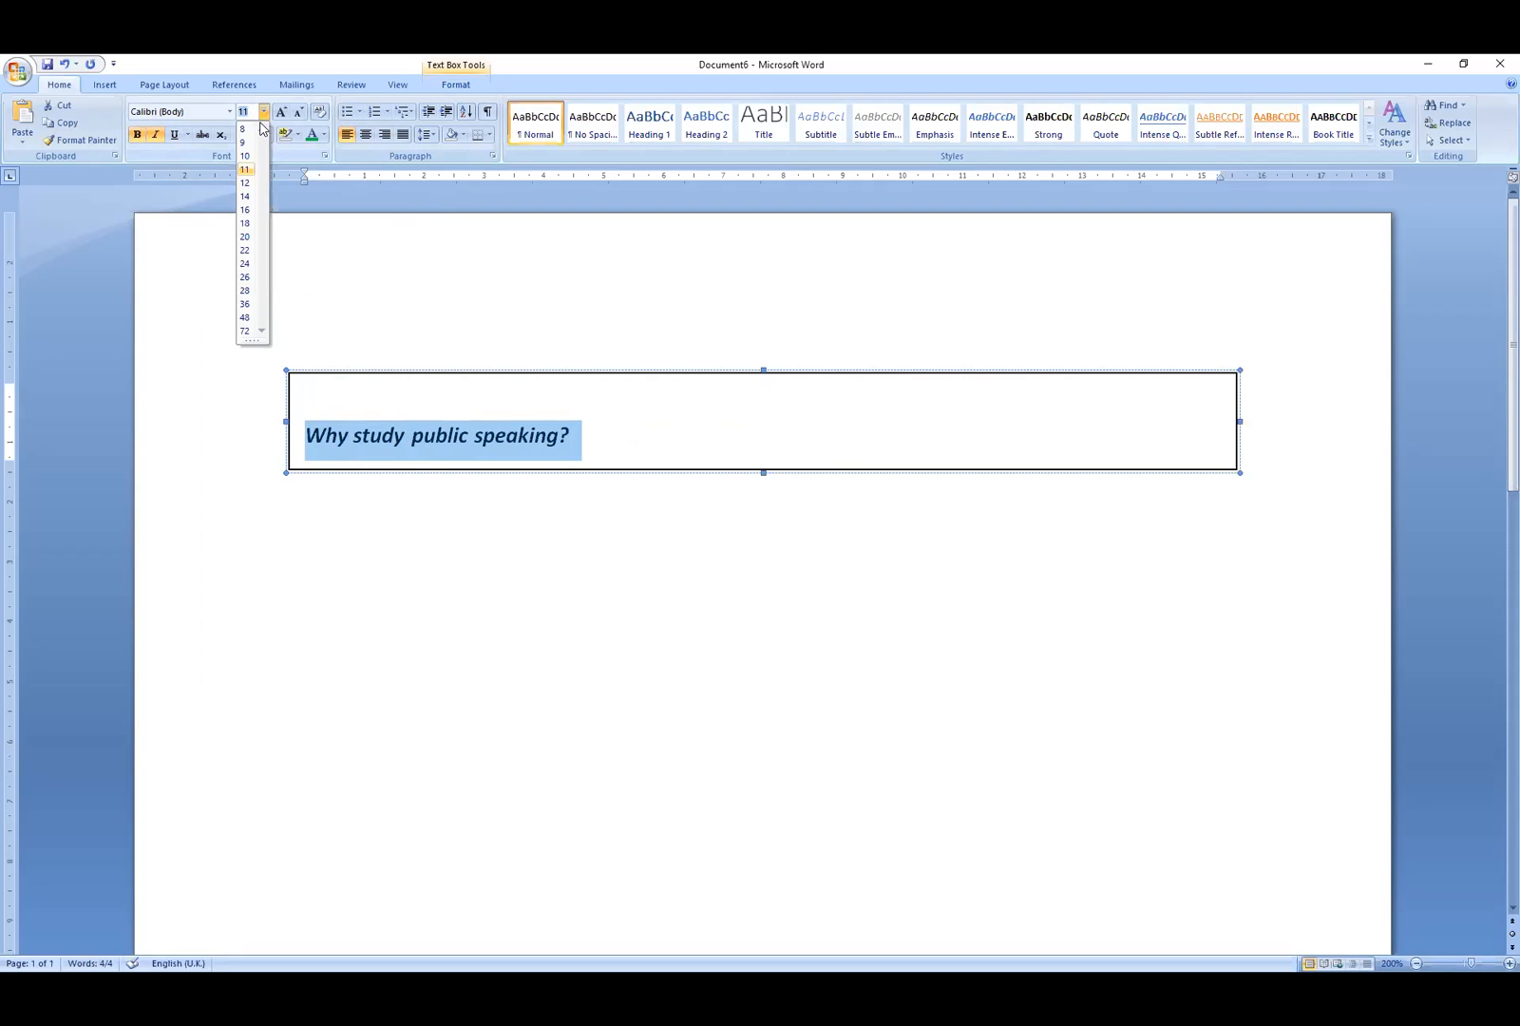
{"action": "left_click", "coordinate": [246, 197]}
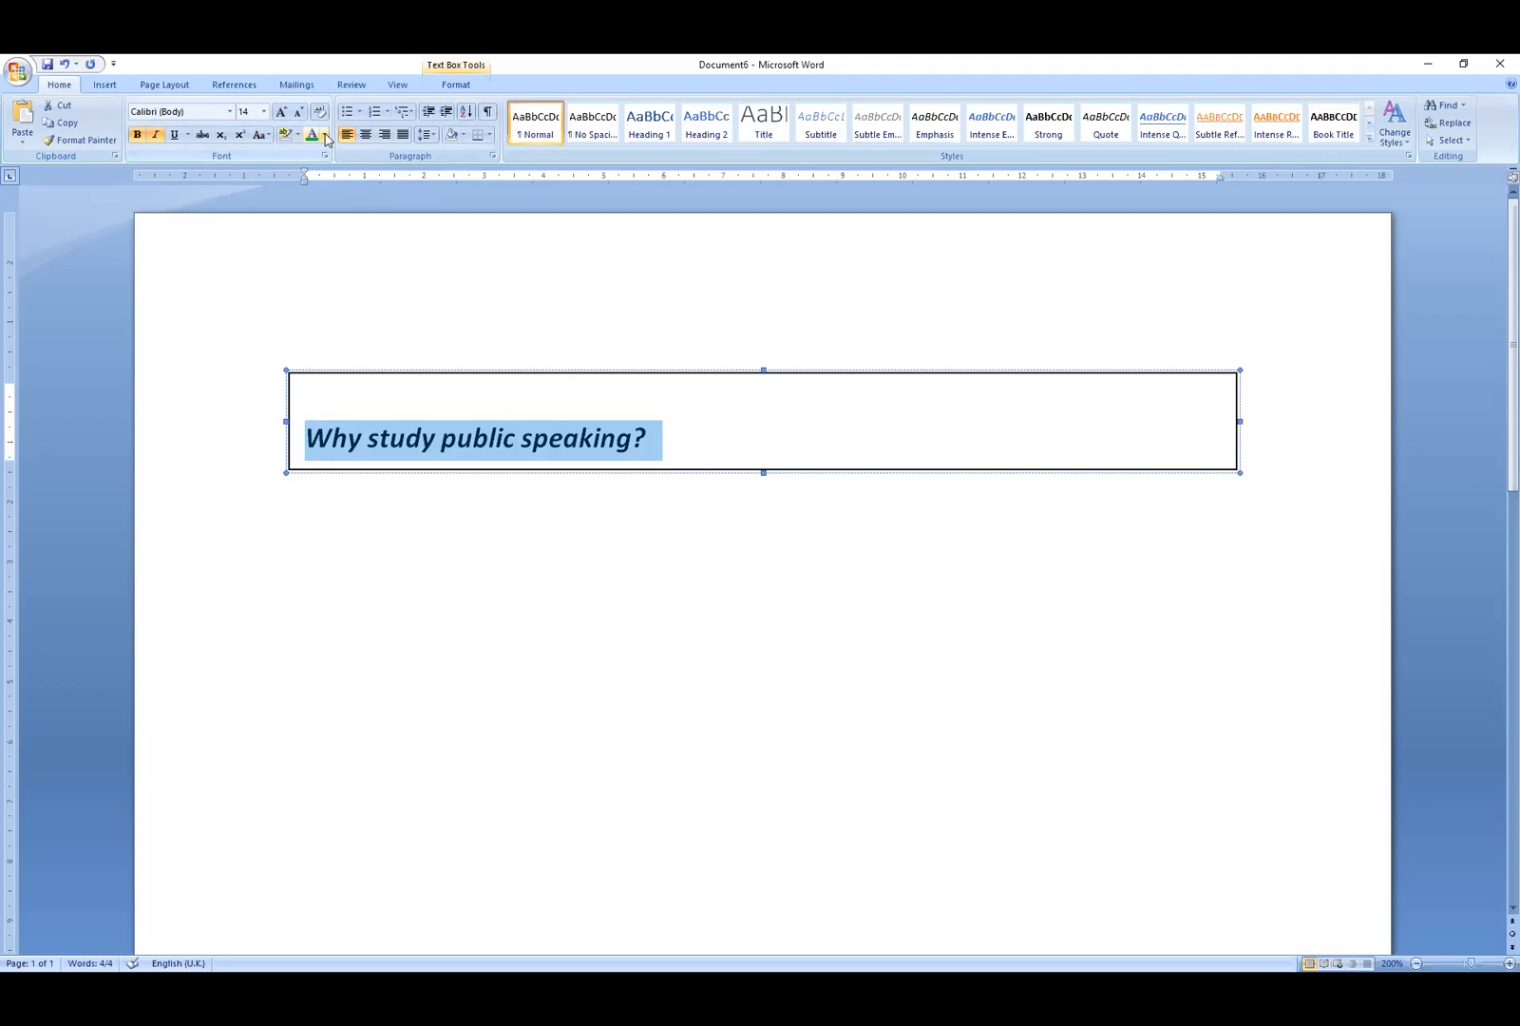
{"action": "left_click", "coordinate": [325, 139]}
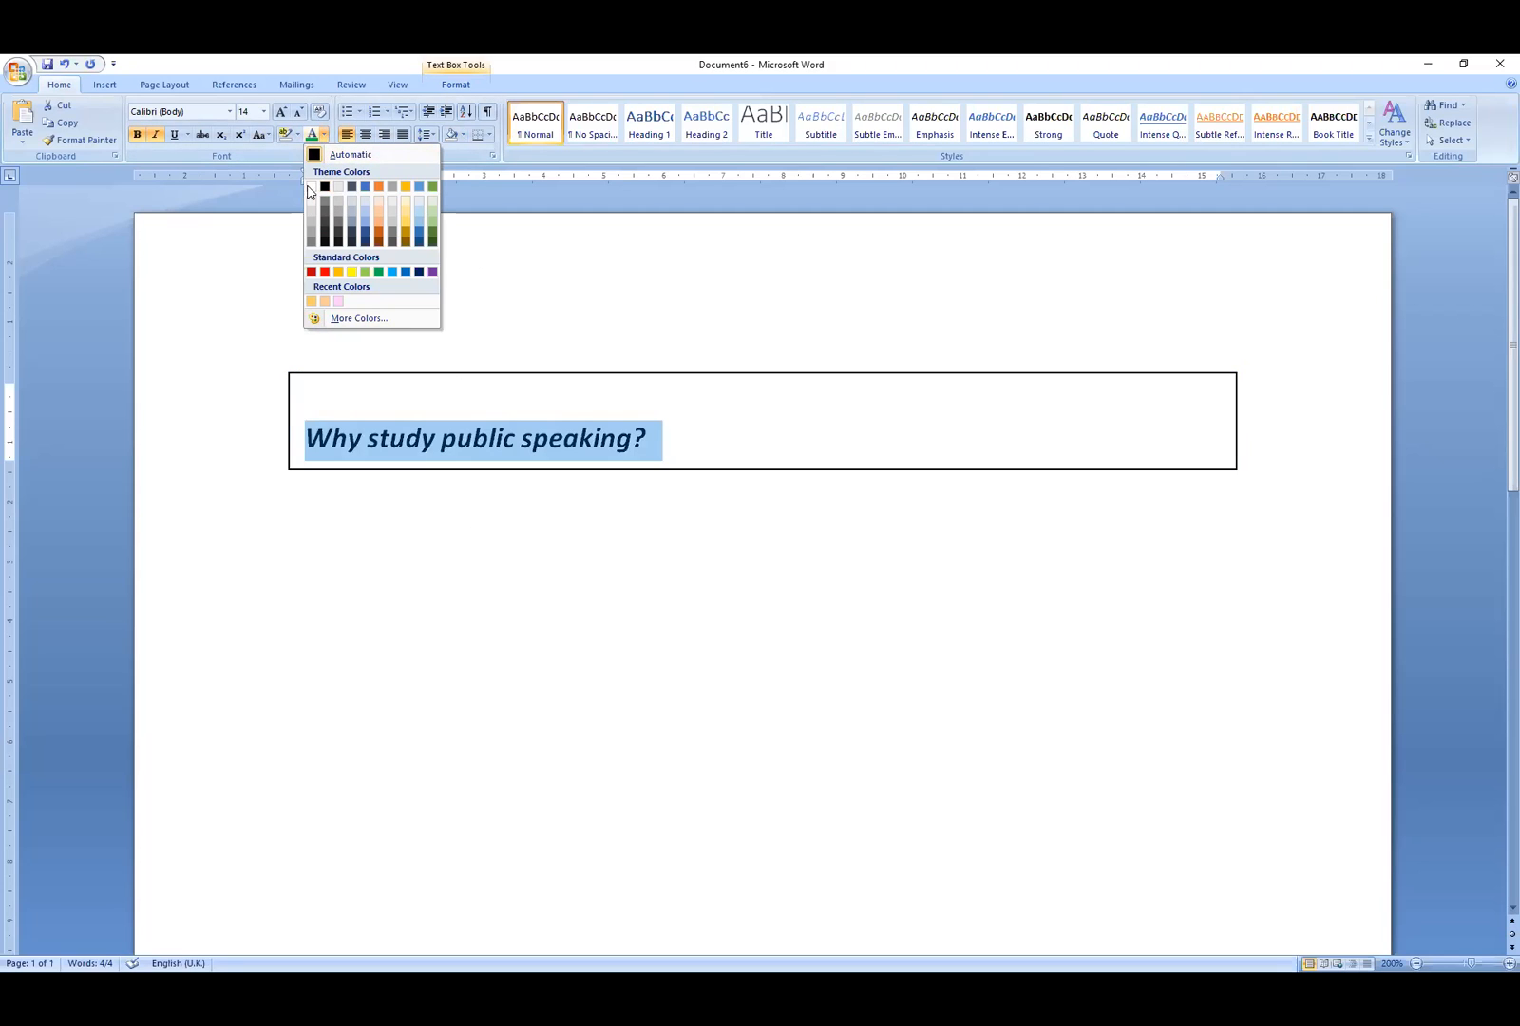
{"action": "left_click", "coordinate": [313, 187]}
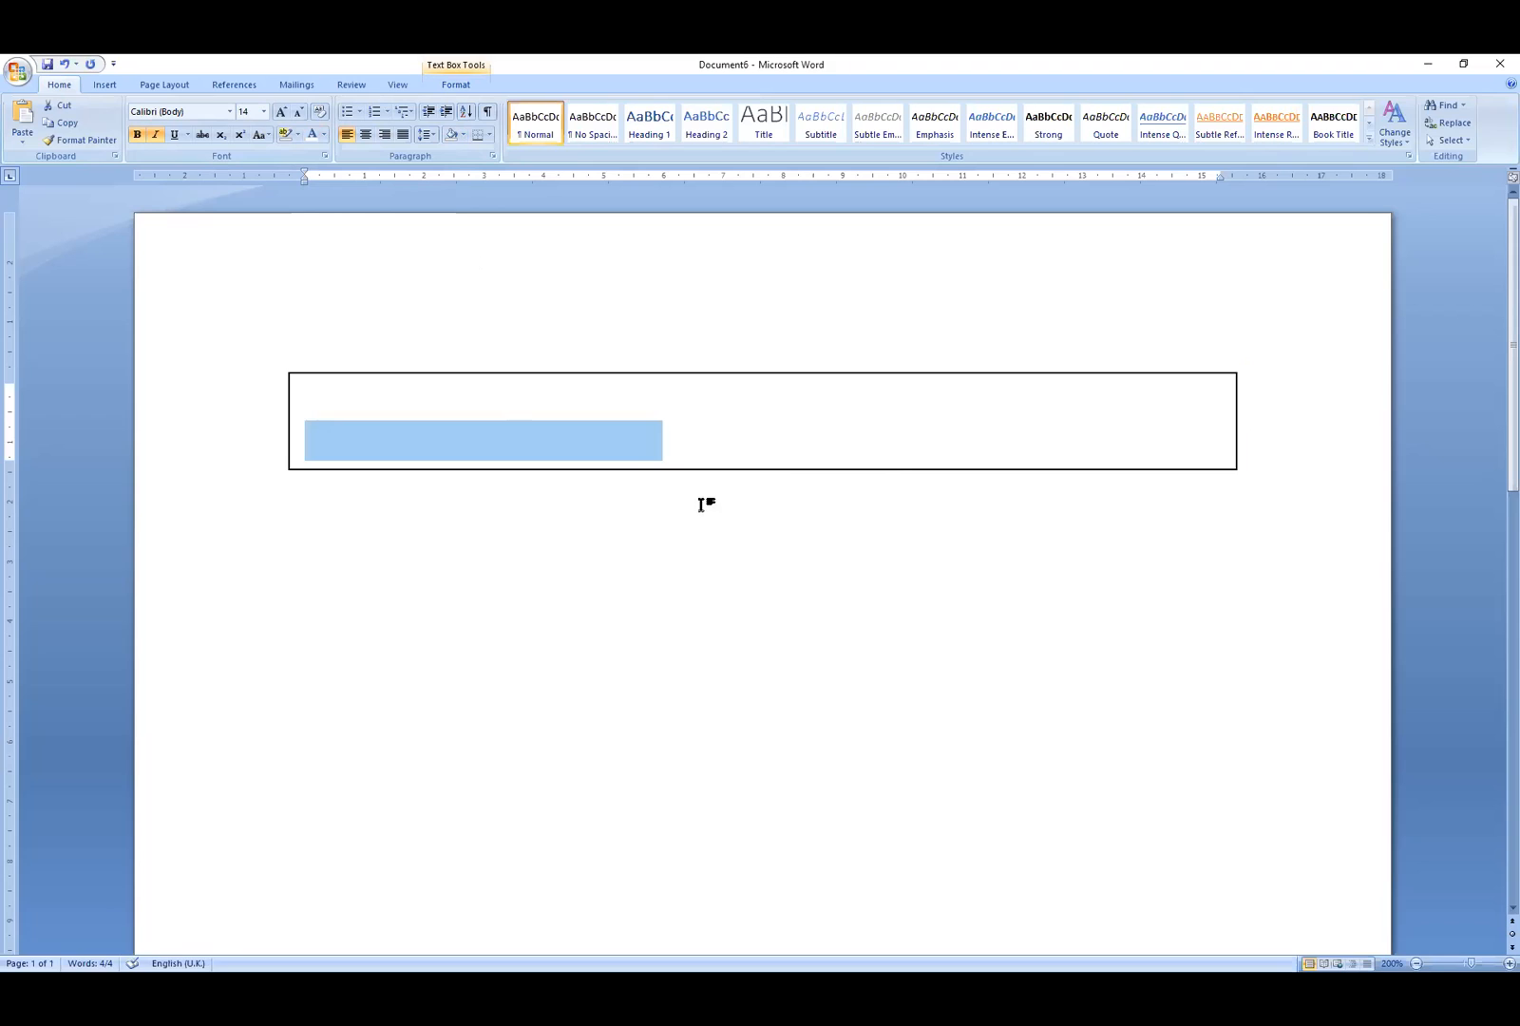
{"action": "left_click", "coordinate": [722, 414]}
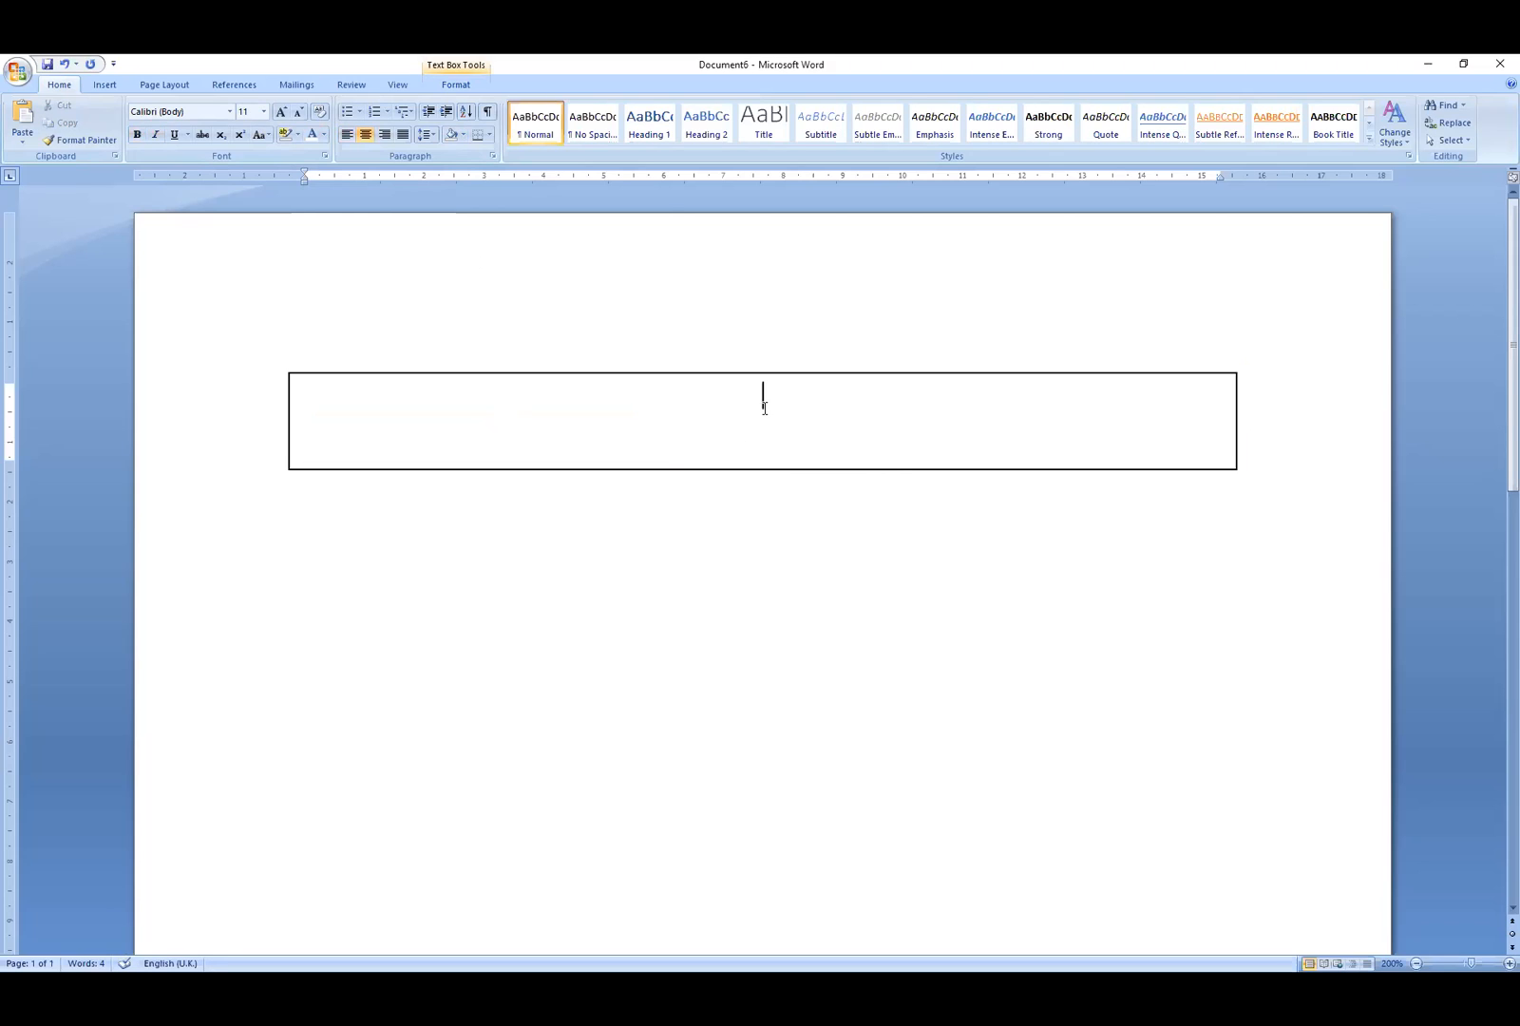
{"action": "mouse_move", "coordinate": [656, 442]}
{"action": "left_mouse_down"}
{"action": "mouse_move", "coordinate": [357, 435]}
{"action": "mouse_move", "coordinate": [651, 446]}
{"action": "left_mouse_up"}
{"action": "left_click", "coordinate": [884, 495]}
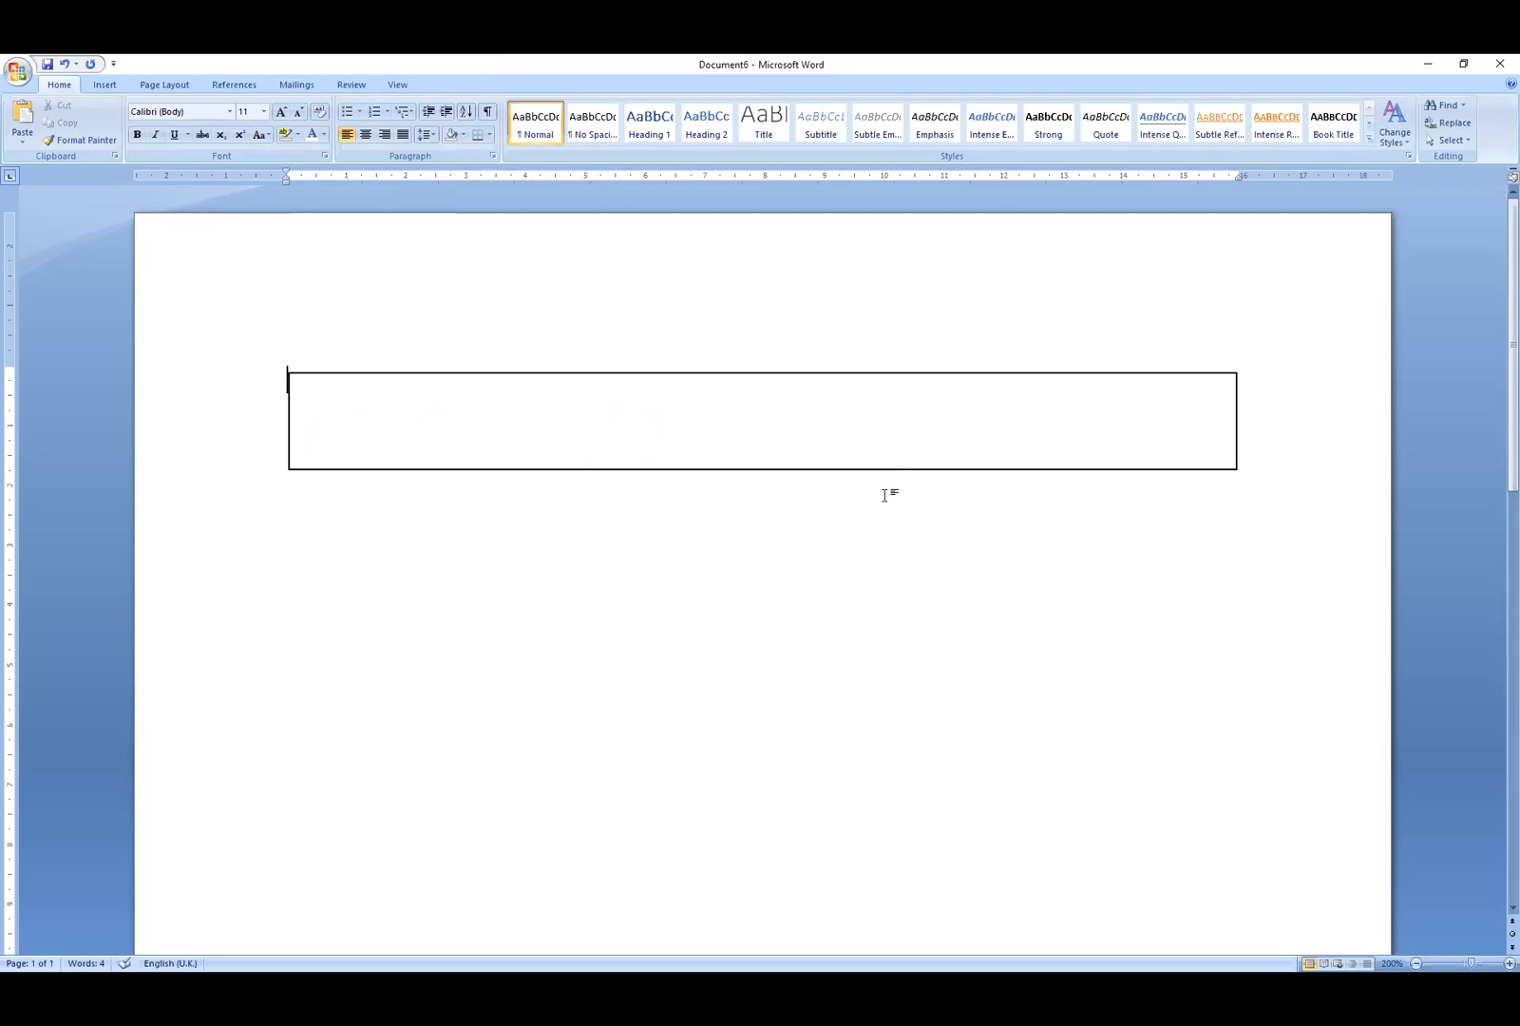
{"action": "left_click", "coordinate": [882, 372]}
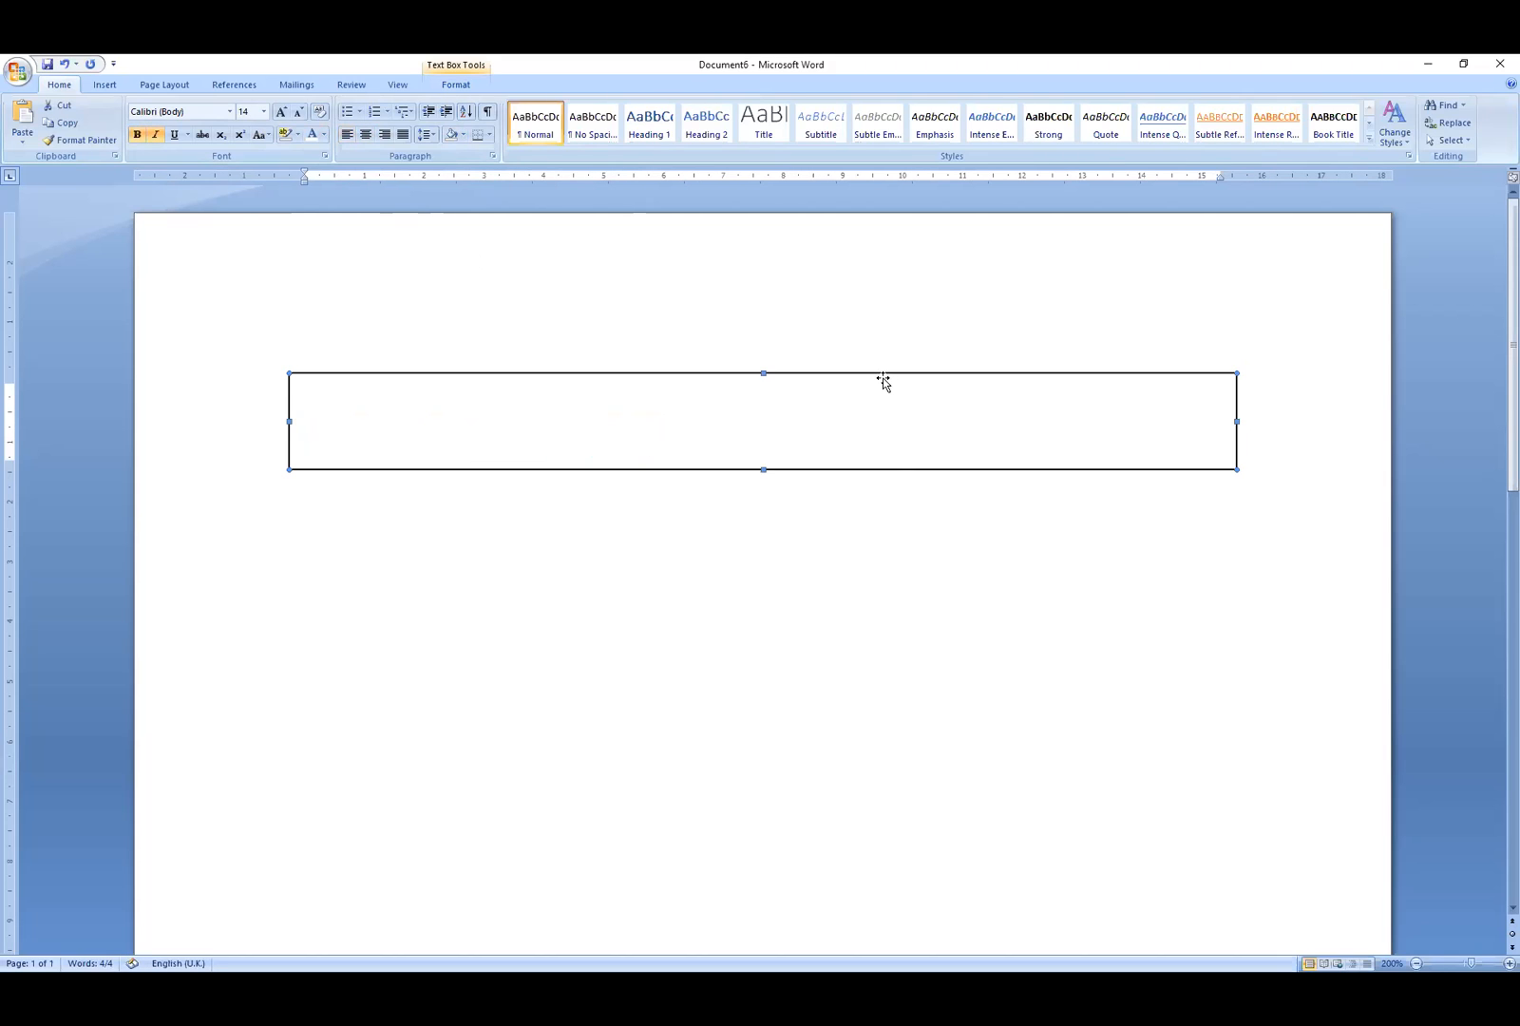
{"action": "left_click", "coordinate": [1017, 669]}
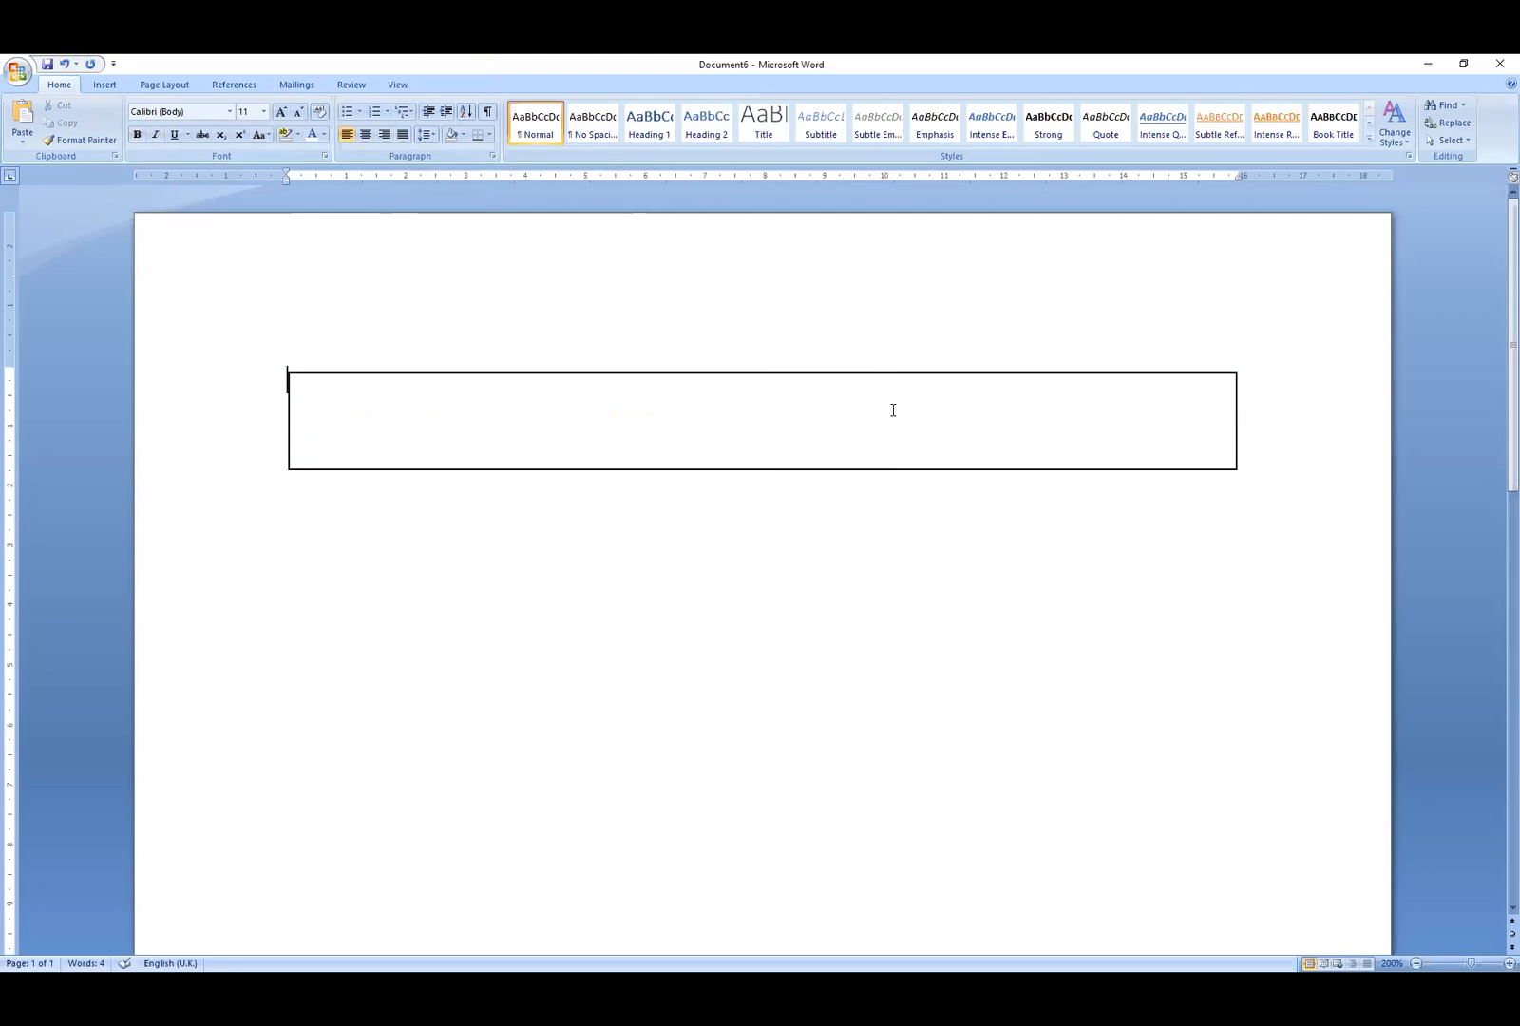
{"action": "left_click", "coordinate": [890, 372]}
{"action": "right_click", "coordinate": [893, 375]}
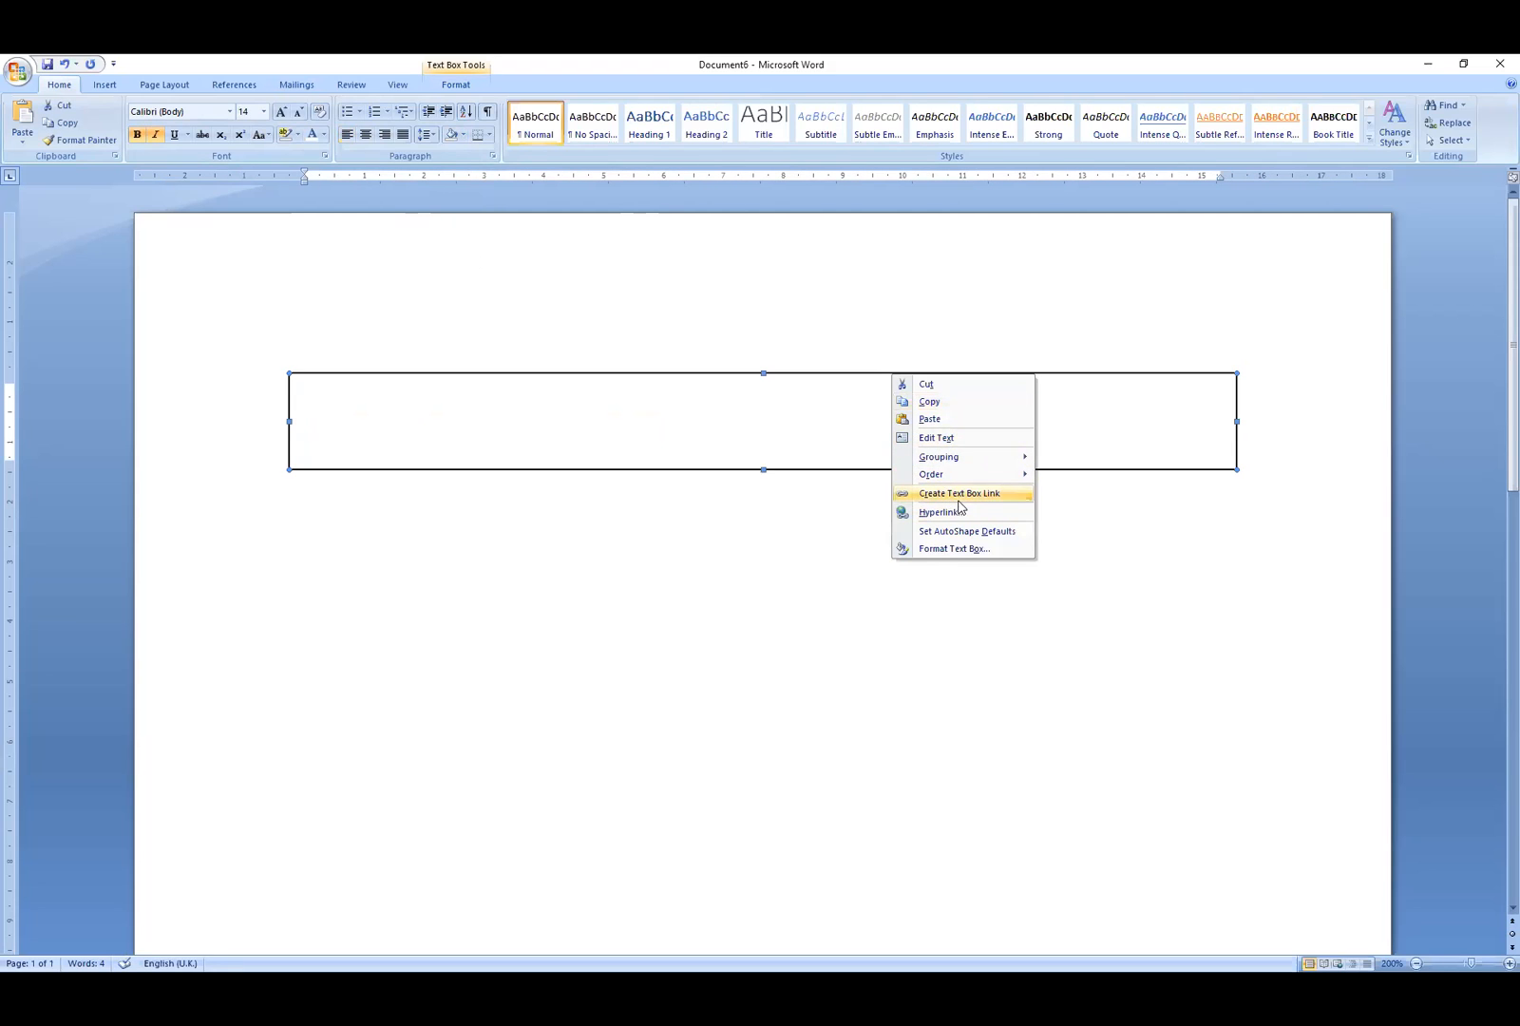
{"action": "left_click", "coordinate": [815, 555]}
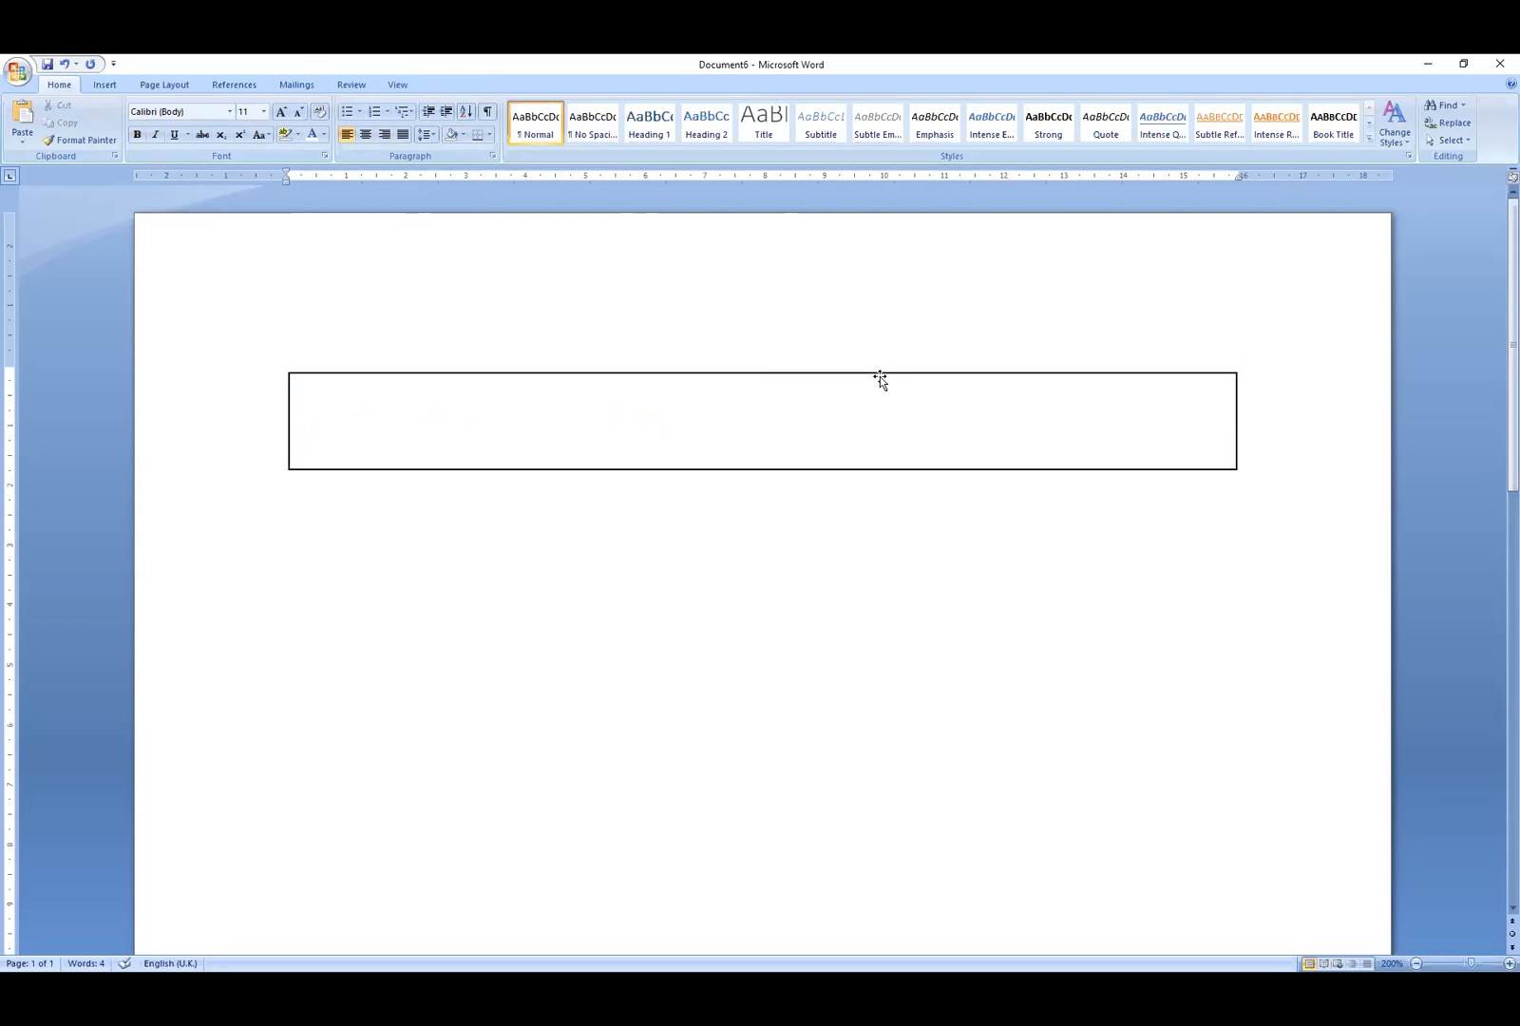
{"action": "left_click", "coordinate": [880, 374]}
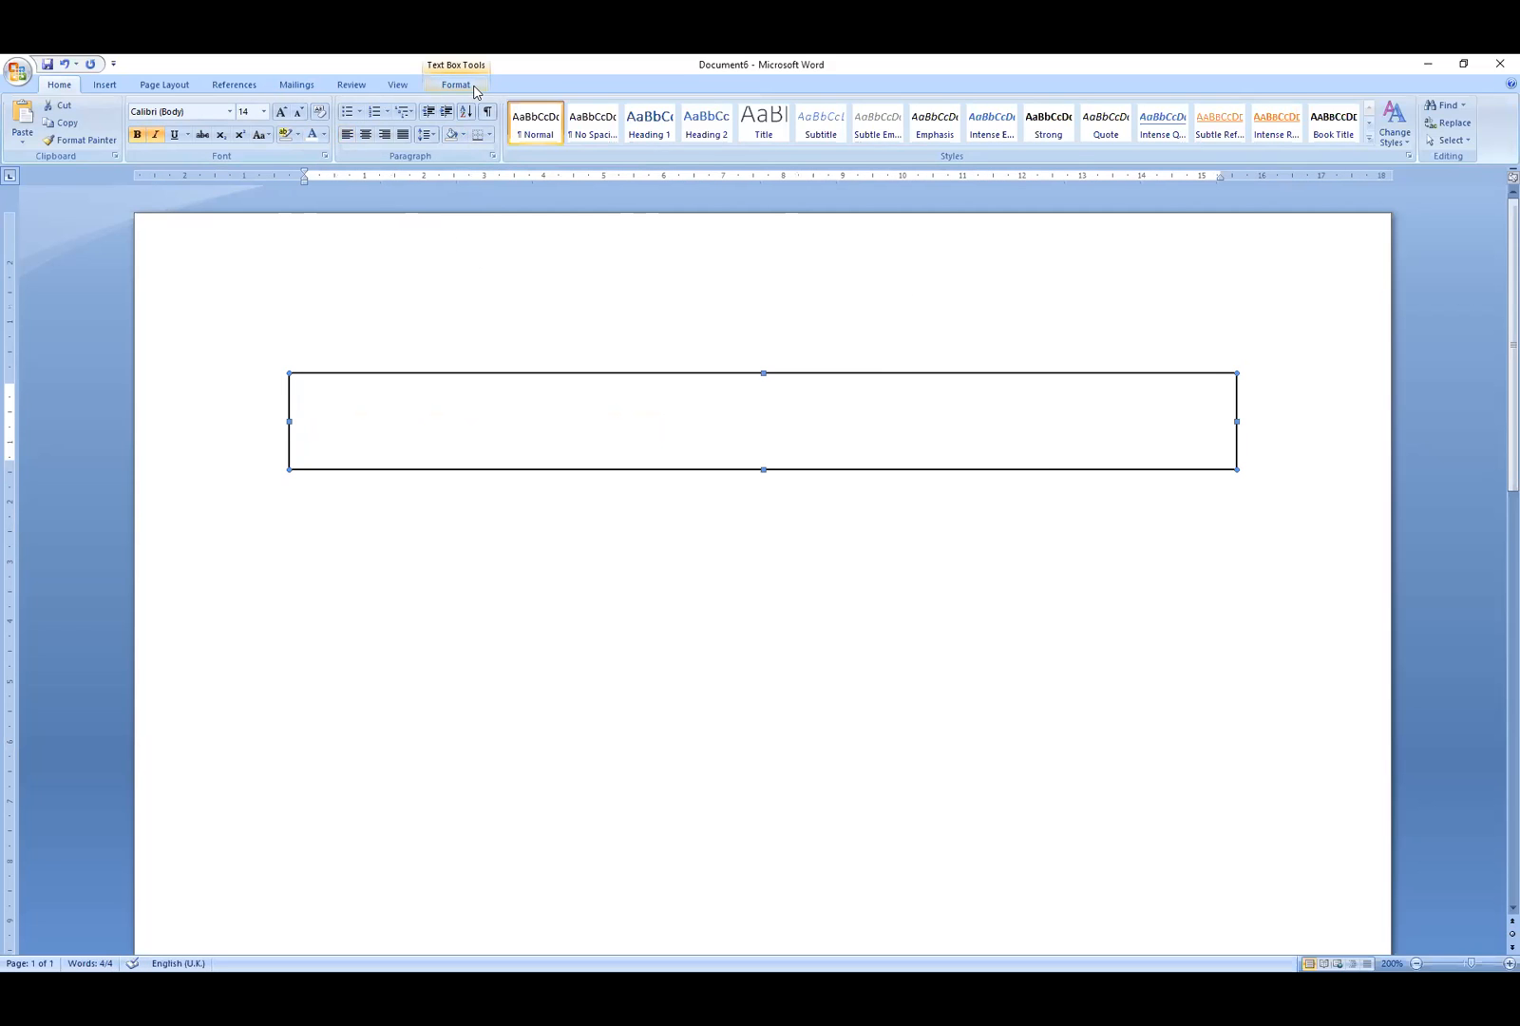
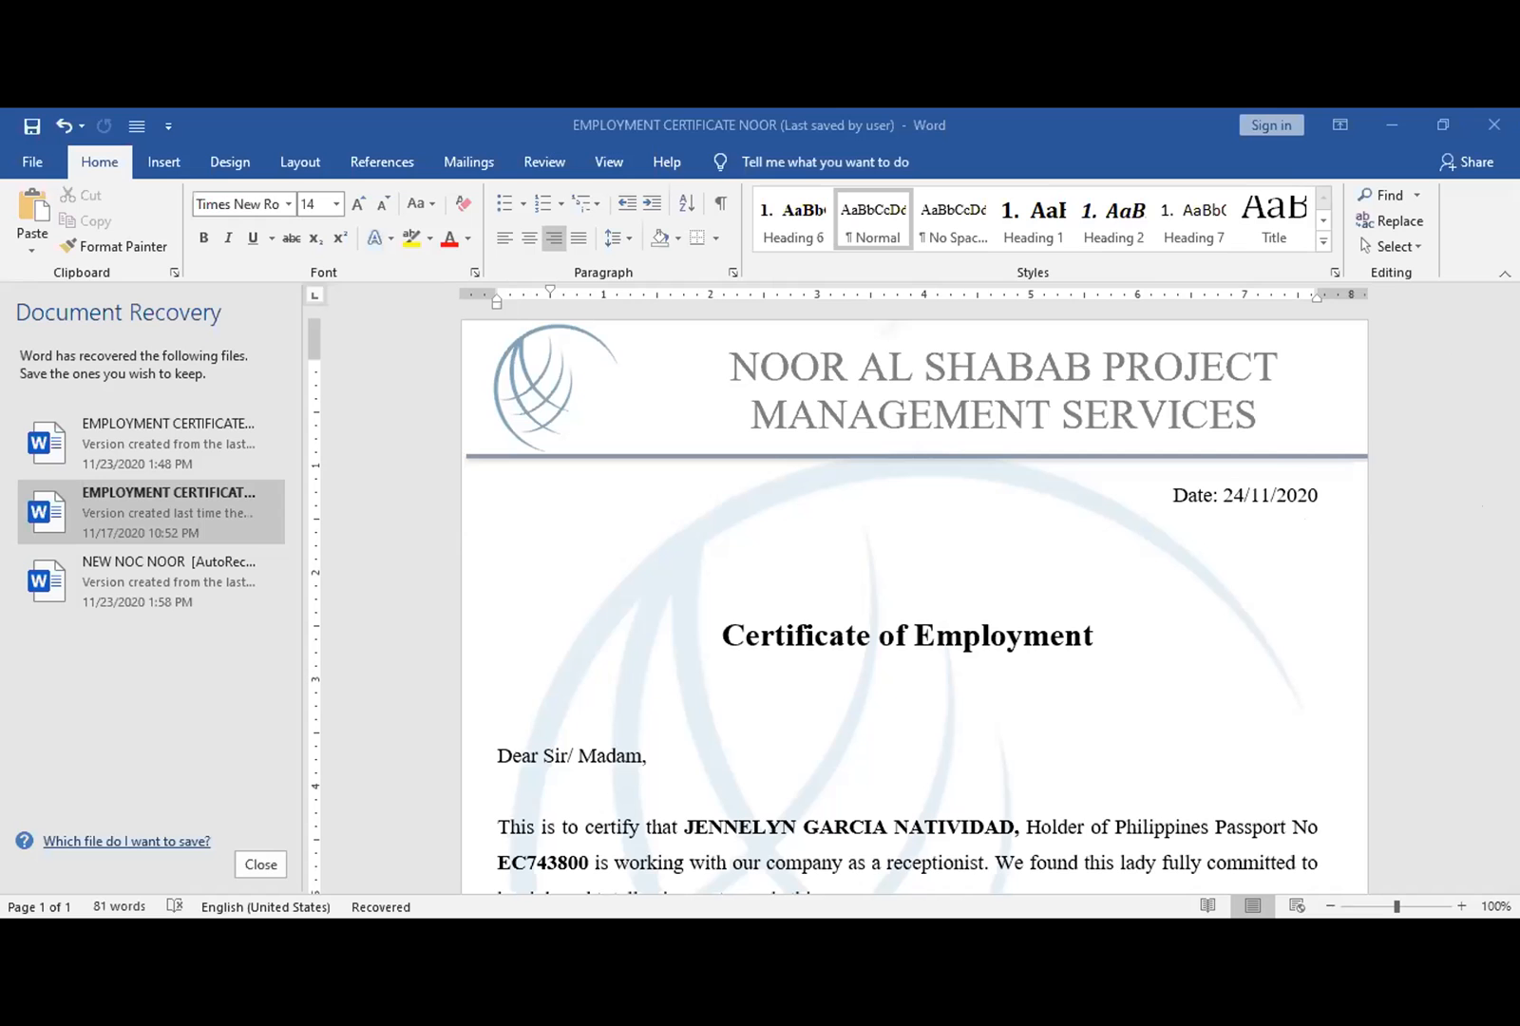
{"action": "scroll", "coordinate": [912, 598], "scroll_direction": "down", "scroll_amount": 5}
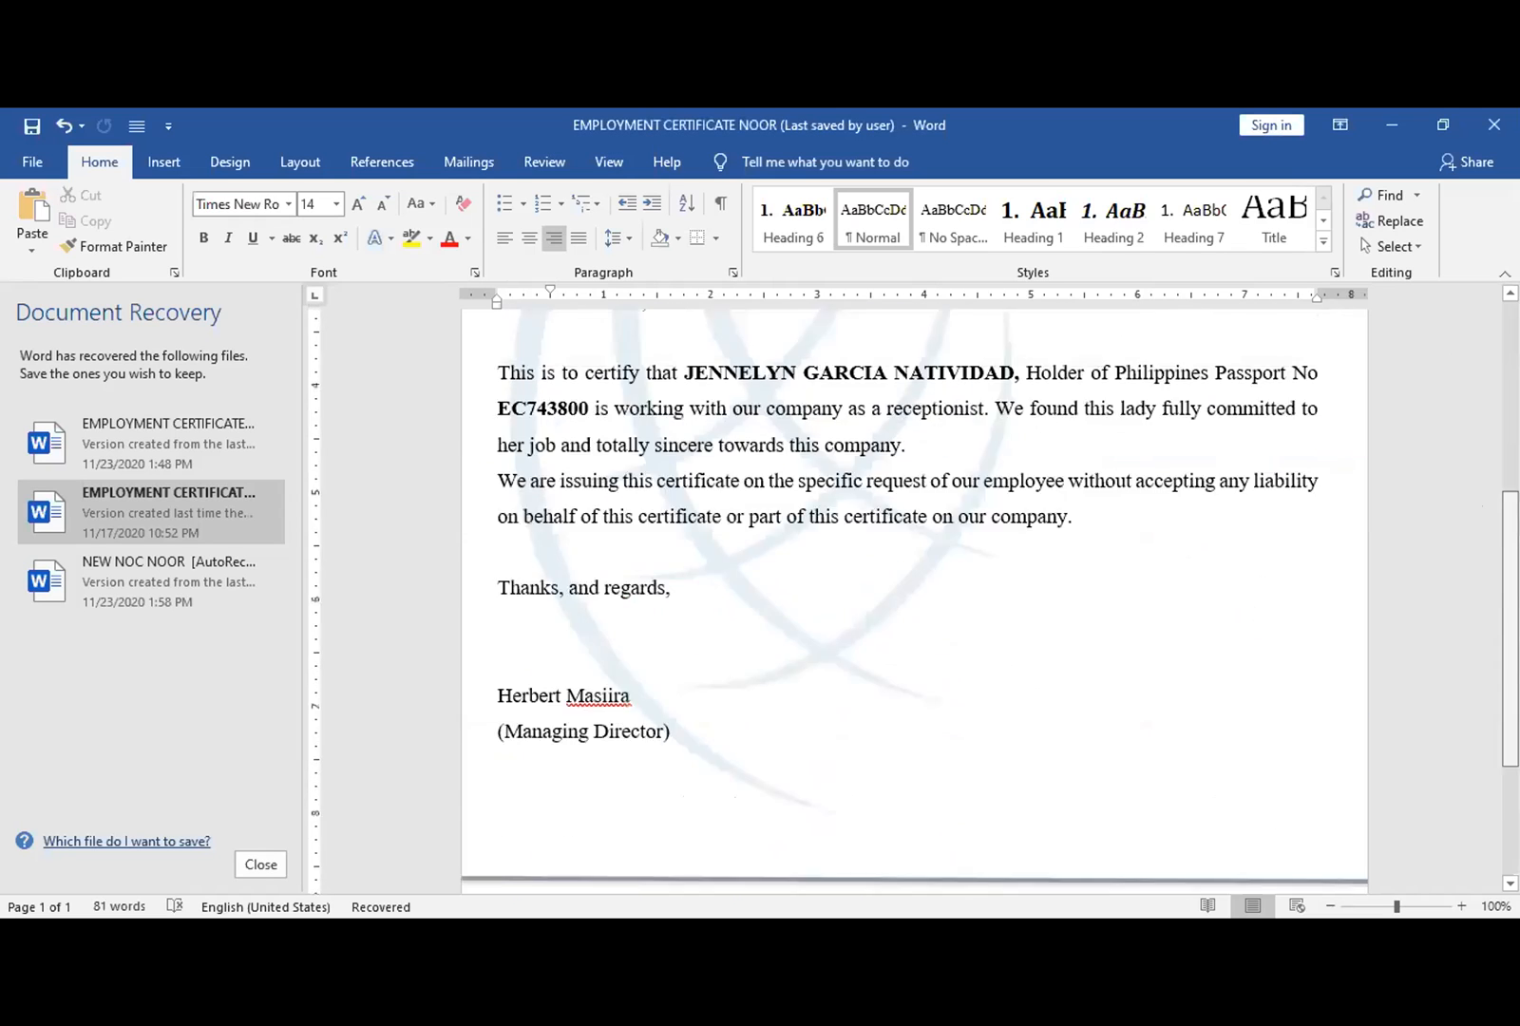
{"action": "scroll", "coordinate": [912, 599], "scroll_direction": "down", "scroll_amount": 2}
{"action": "scroll", "coordinate": [912, 598], "scroll_direction": "up", "scroll_amount": 6}
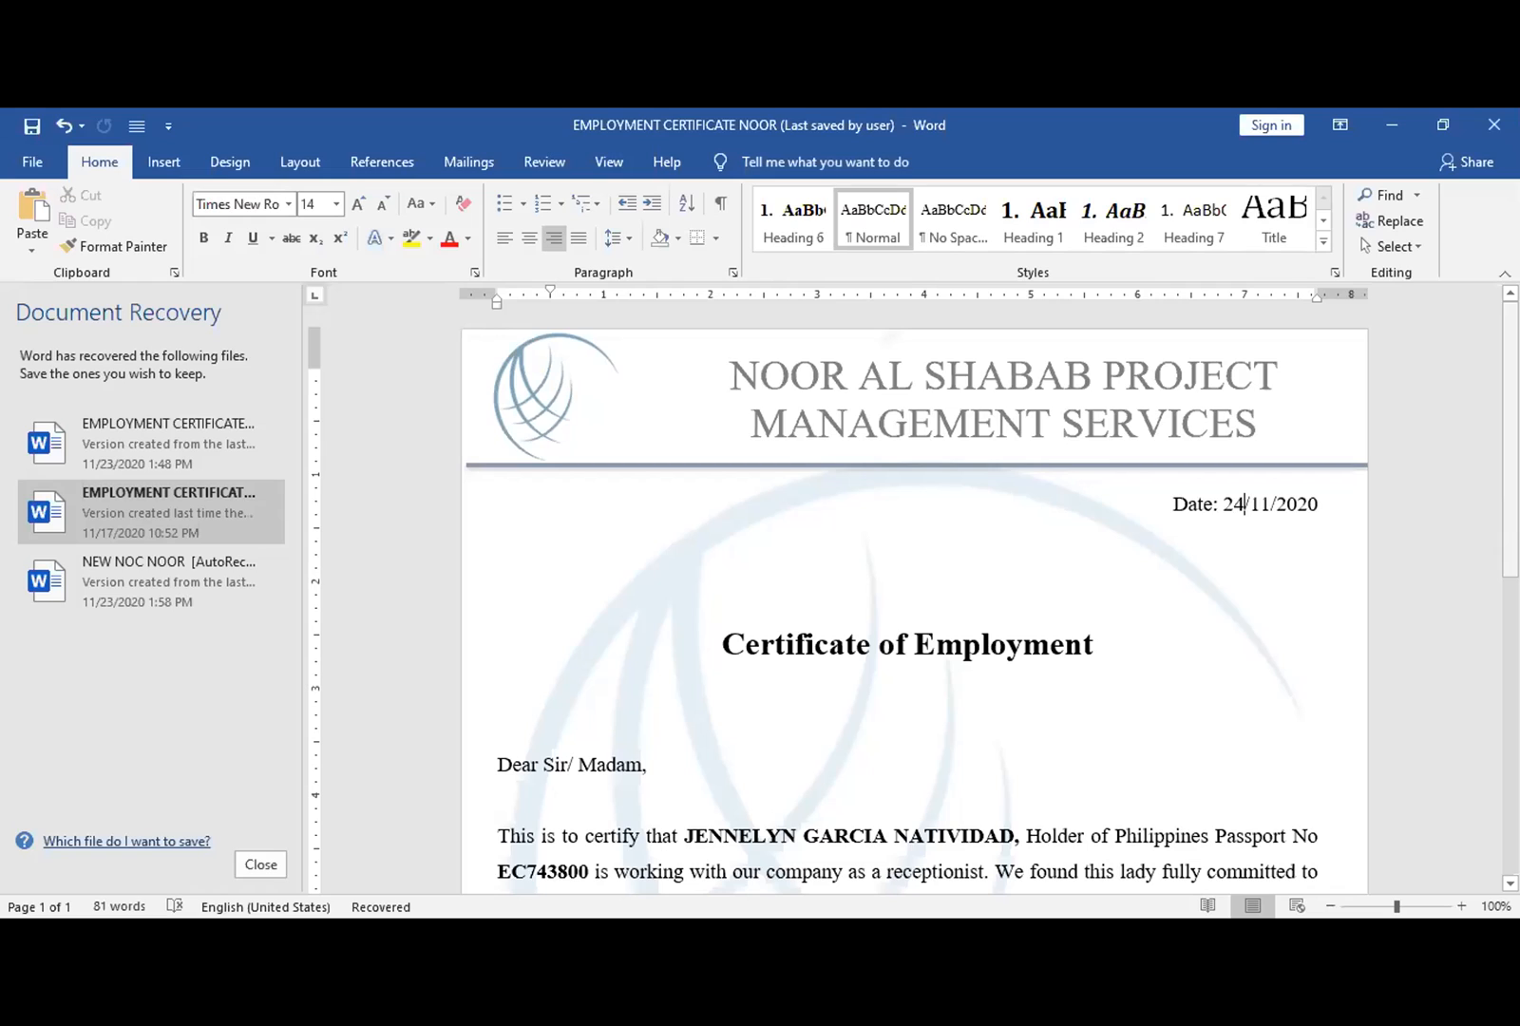
- Open the letterhead header and inspect the SHABAB company name, globe logo and underline
{"action": "double_click", "coordinate": [1008, 388]}
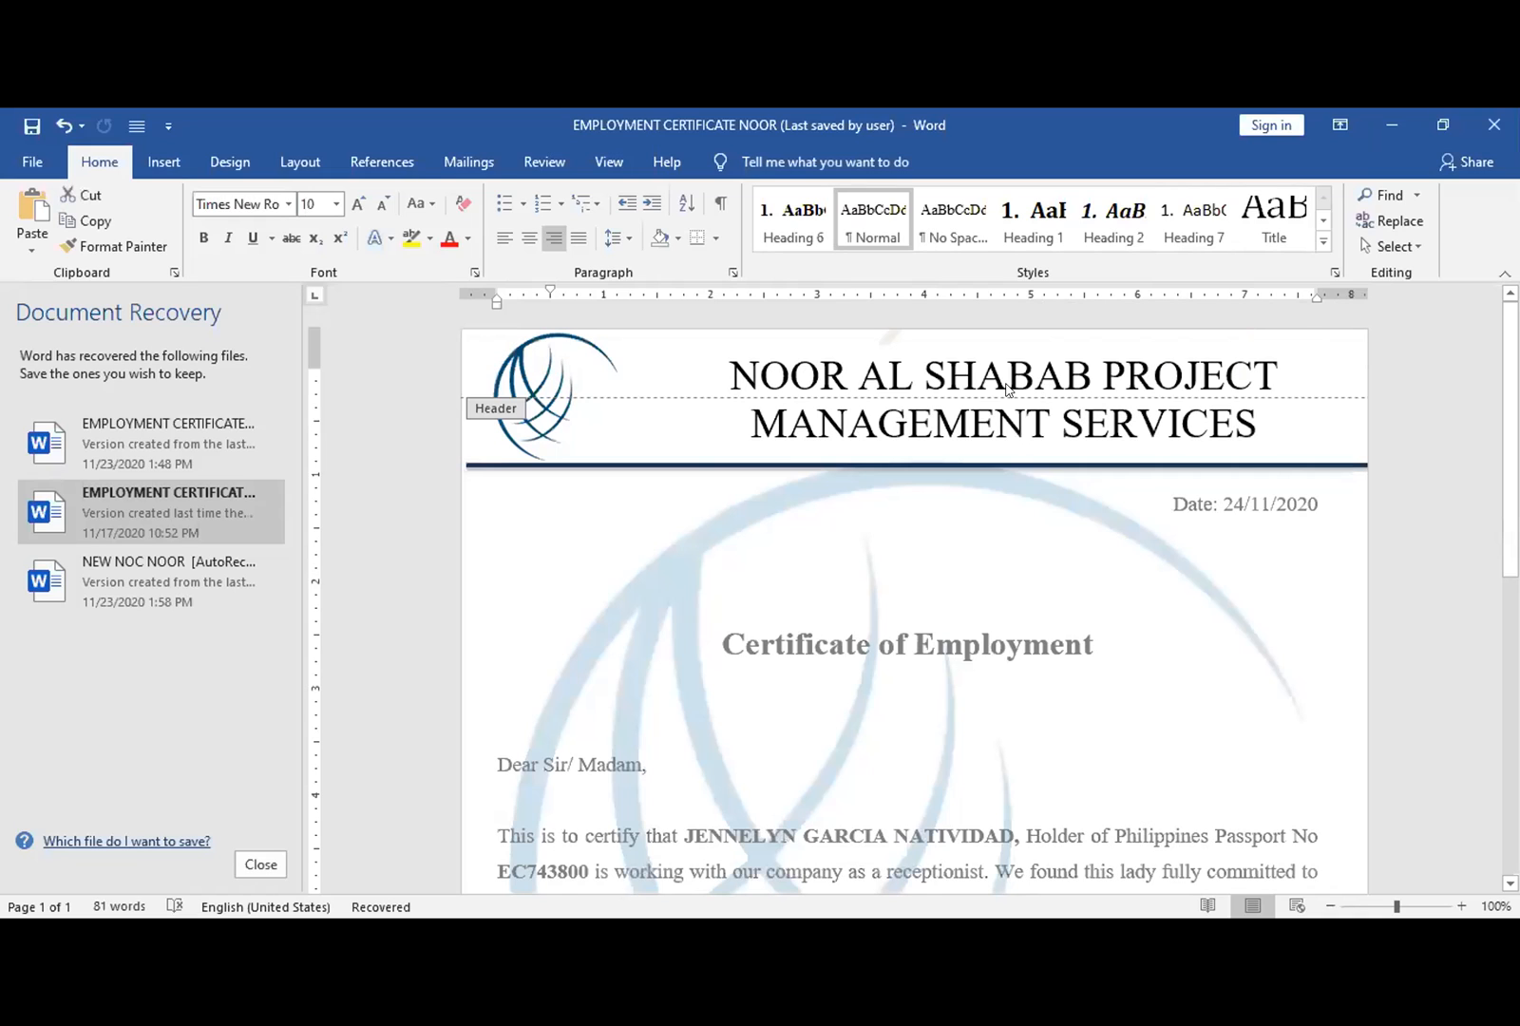
{"action": "left_click", "coordinate": [1007, 388]}
{"action": "double_click", "coordinate": [1007, 388]}
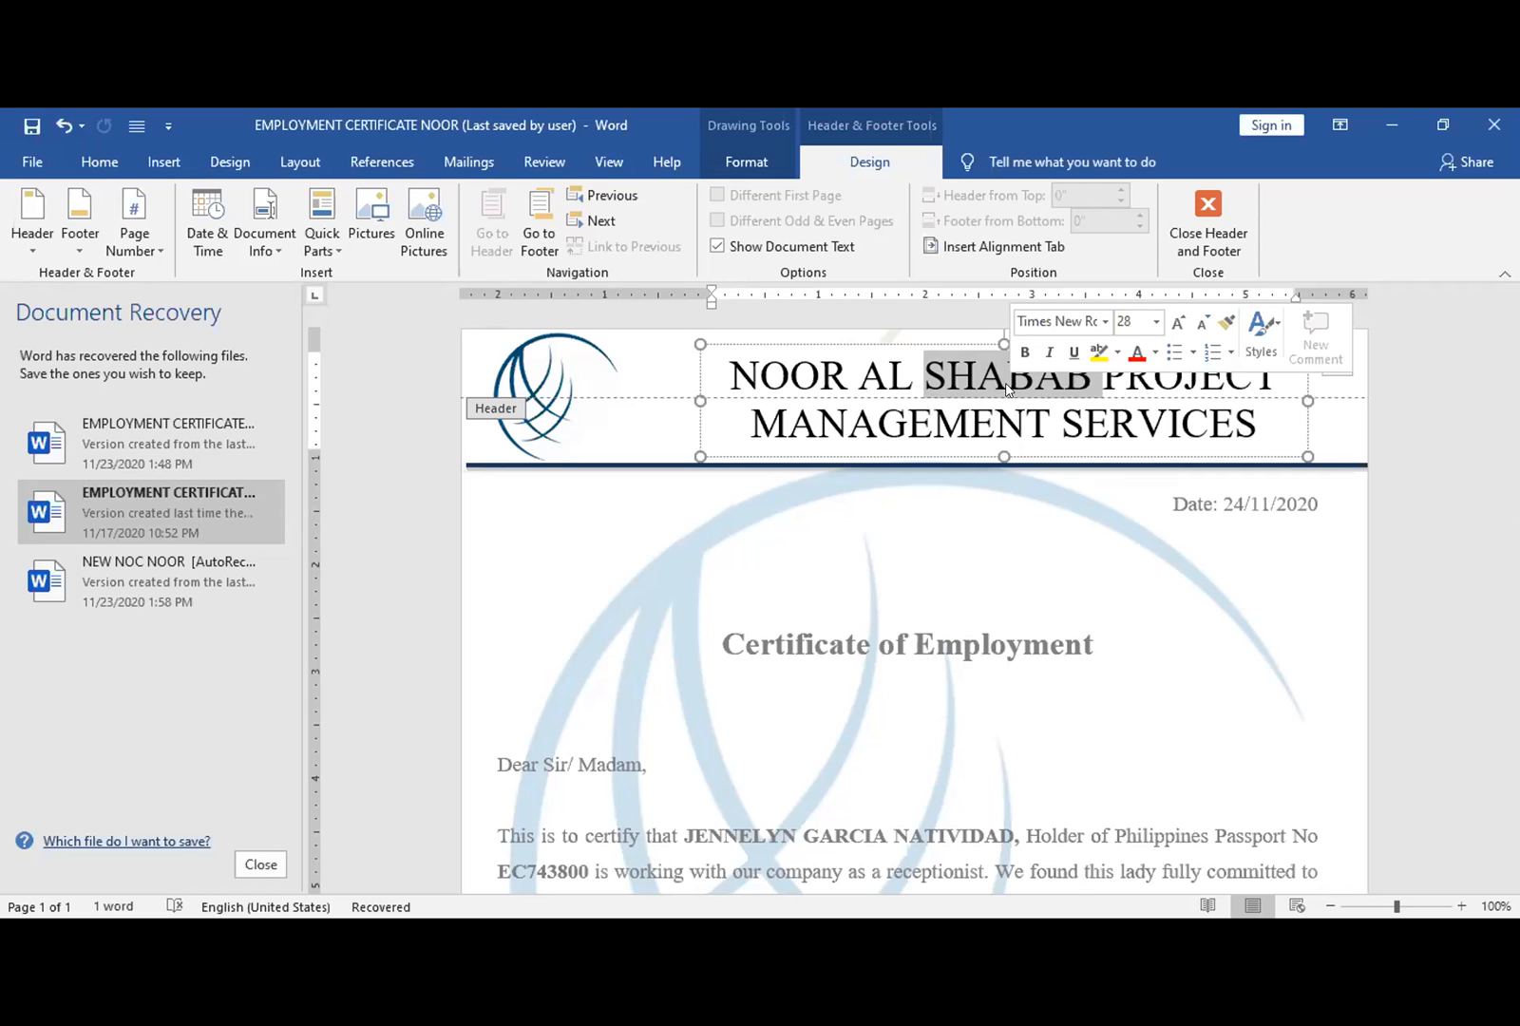
{"action": "left_click", "coordinate": [595, 370]}
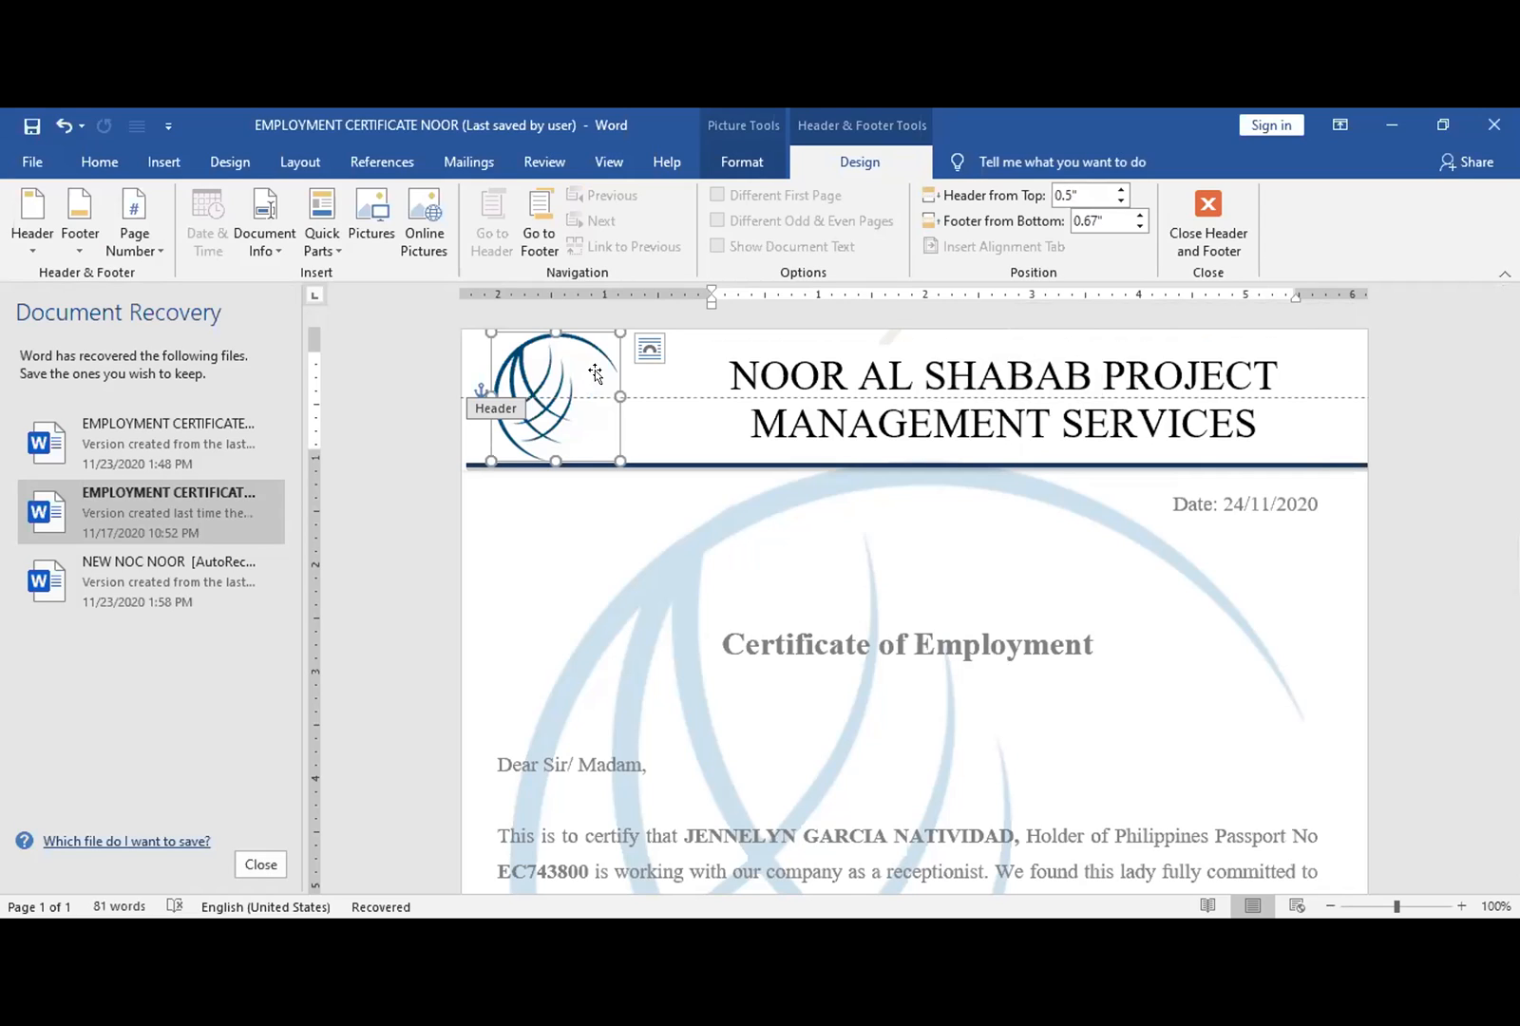
{"action": "left_click", "coordinate": [693, 461]}
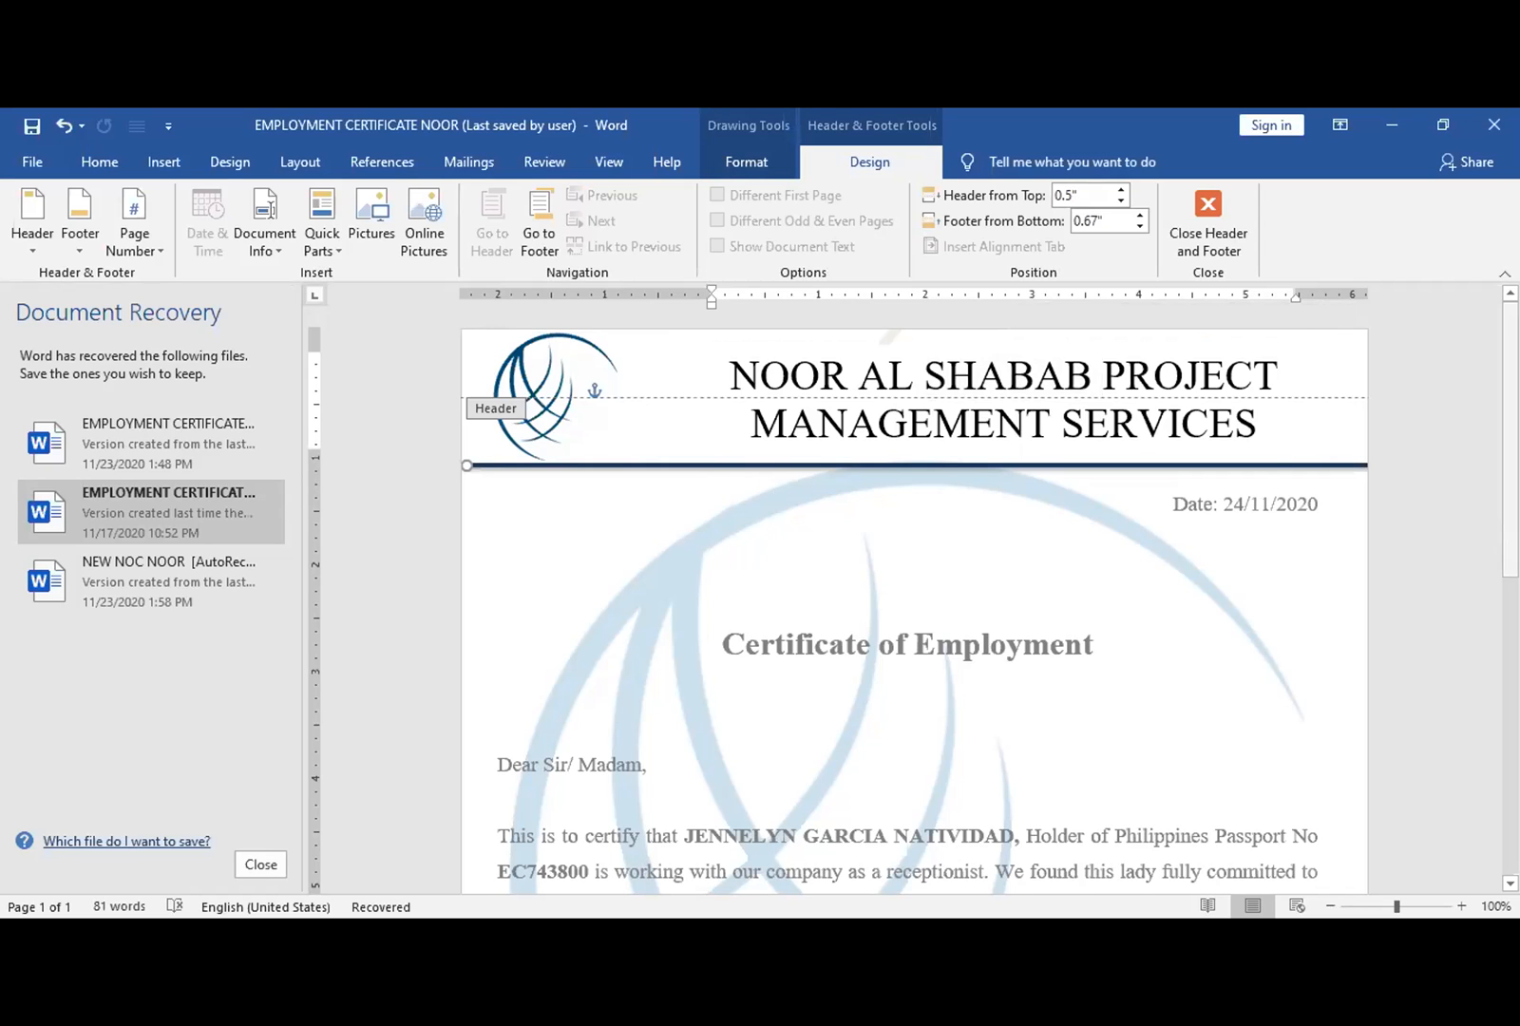
{"action": "left_click_drag", "start_coordinate": [1511, 440], "coordinate": [1511, 741]}
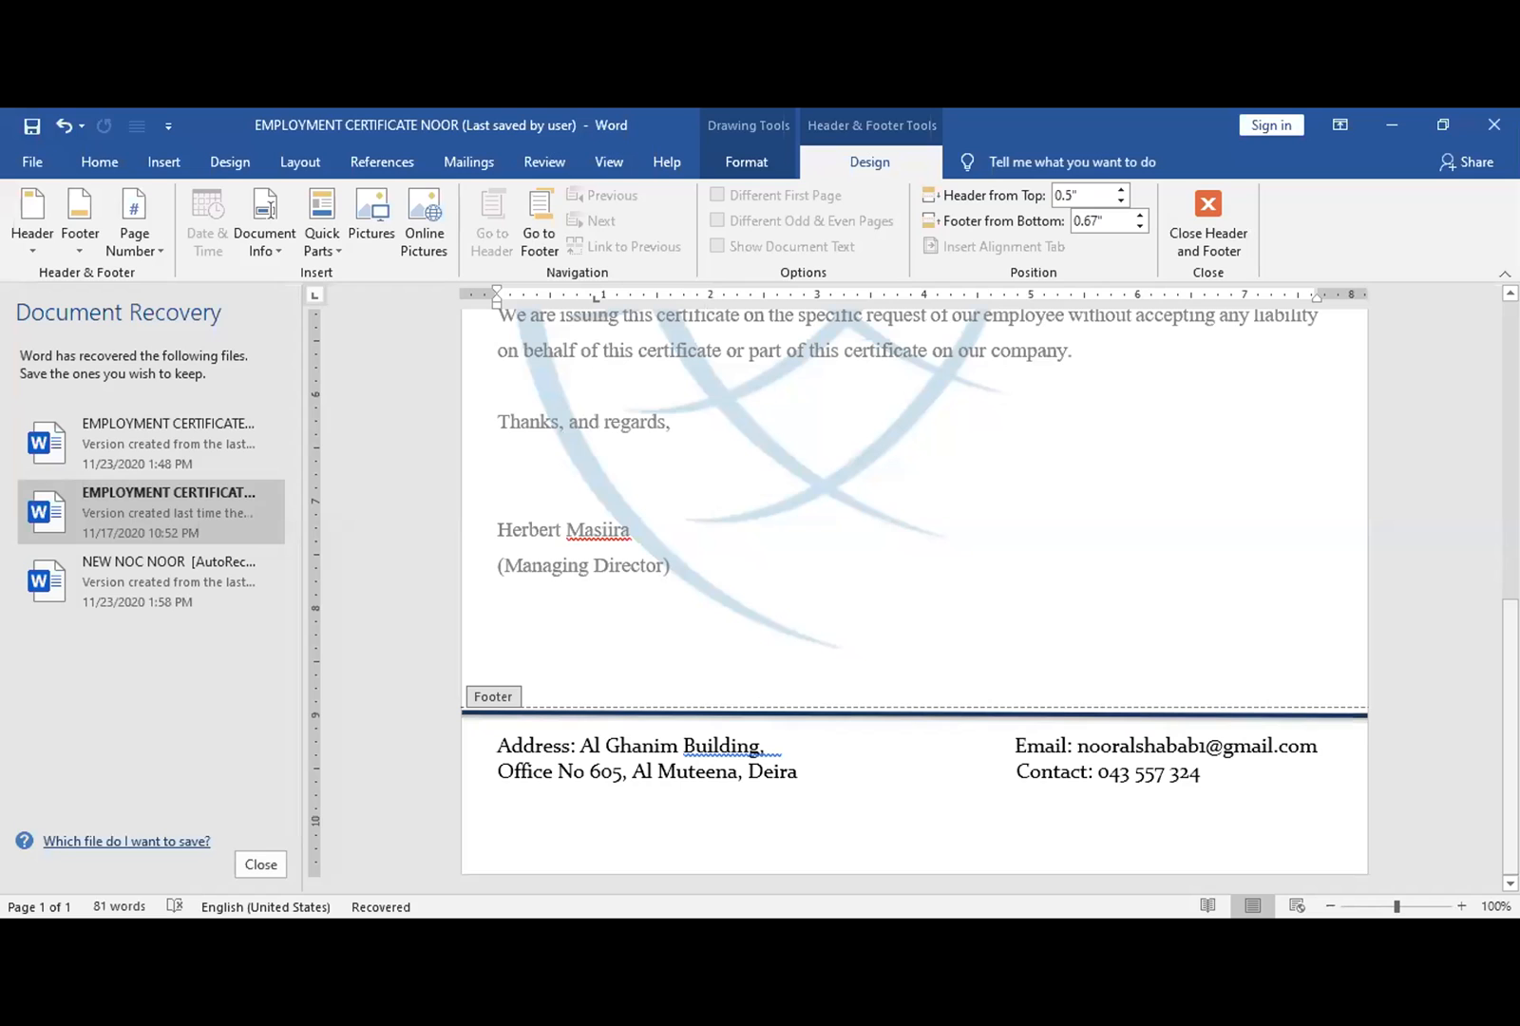
{"action": "left_click_drag", "start_coordinate": [1511, 741], "coordinate": [1511, 530]}
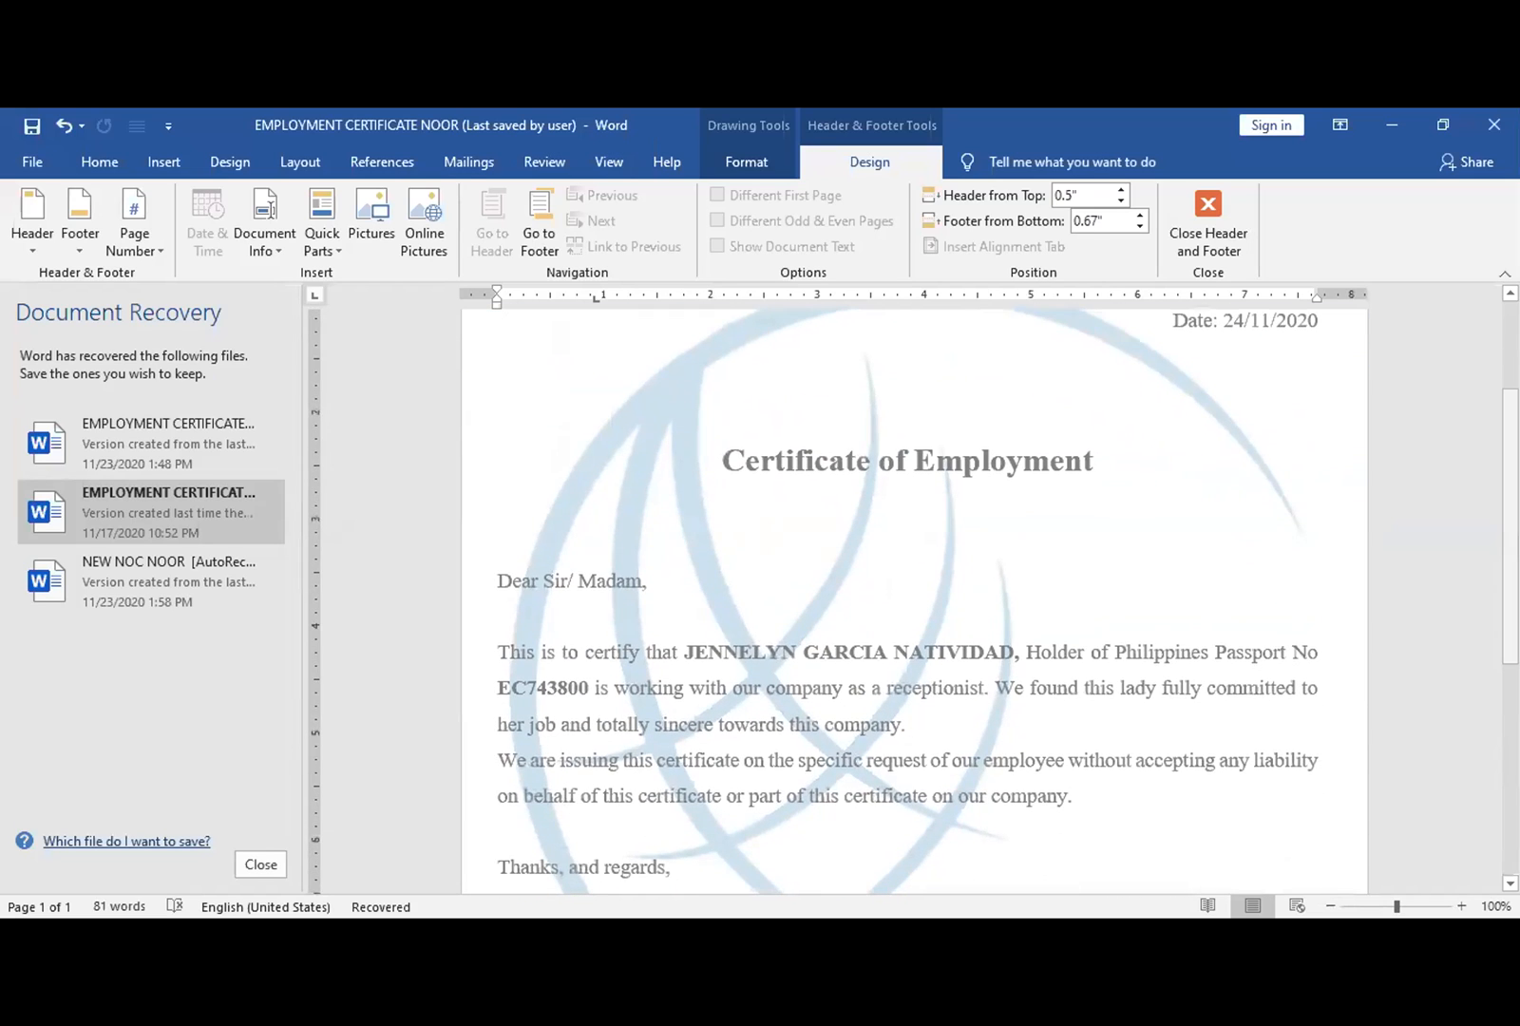
- Return to the letter body, keeping 'Dear Sir/ Madam,' in normal style instead of Heading 6
{"action": "double_click", "coordinate": [1067, 626]}
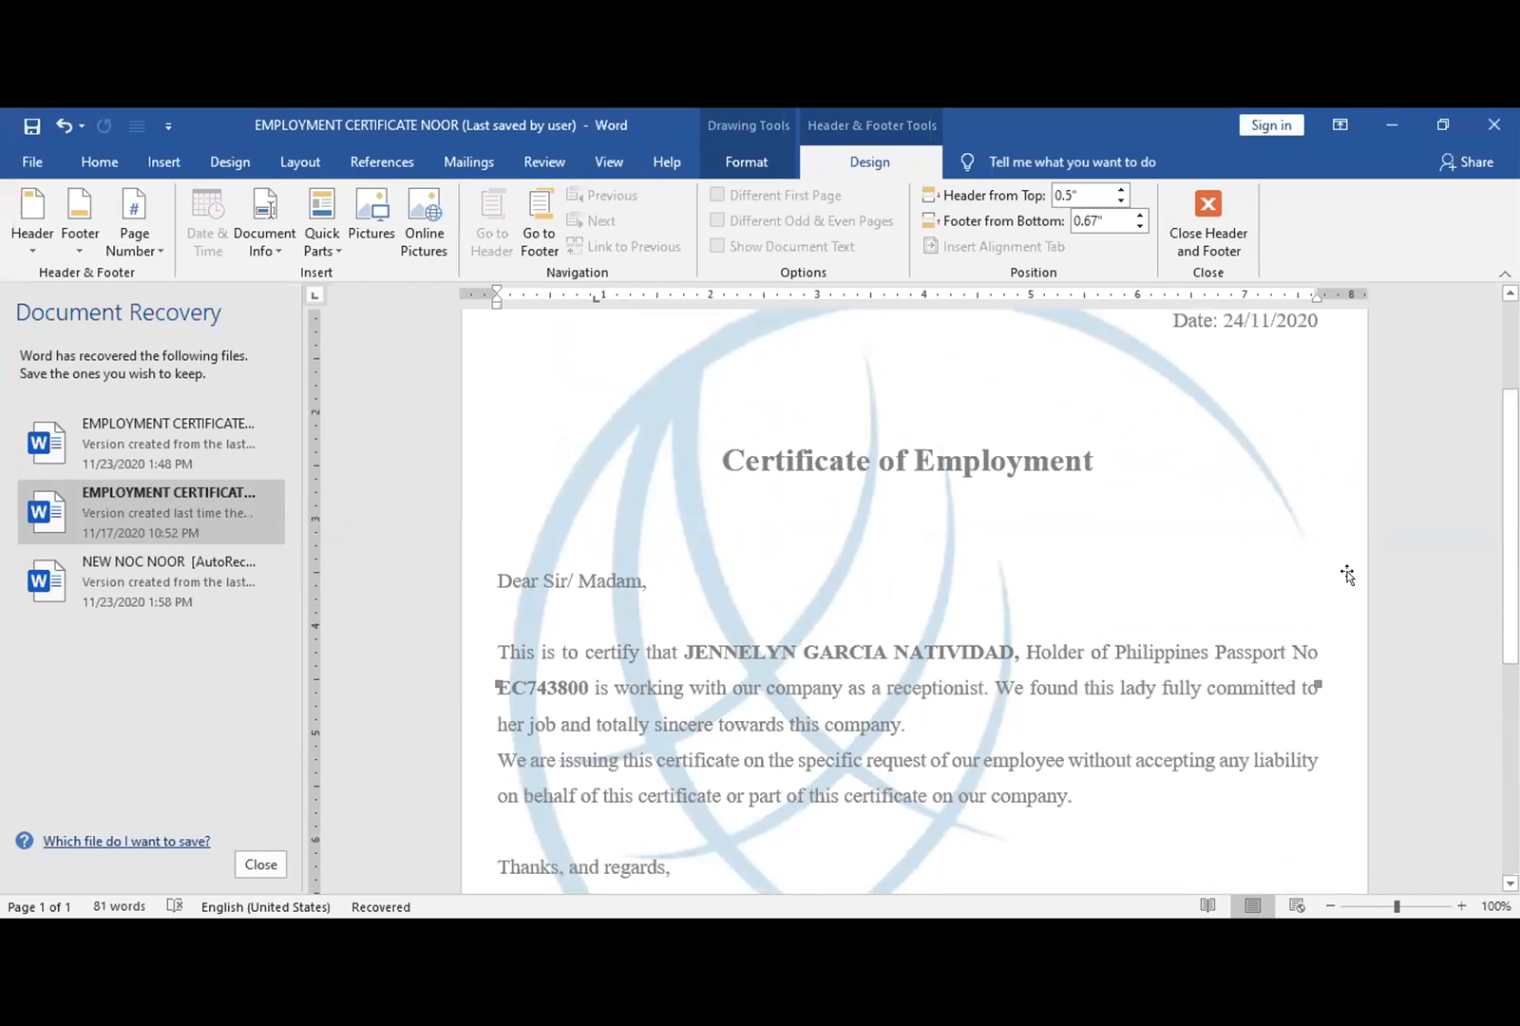
{"action": "double_click", "coordinate": [1415, 587]}
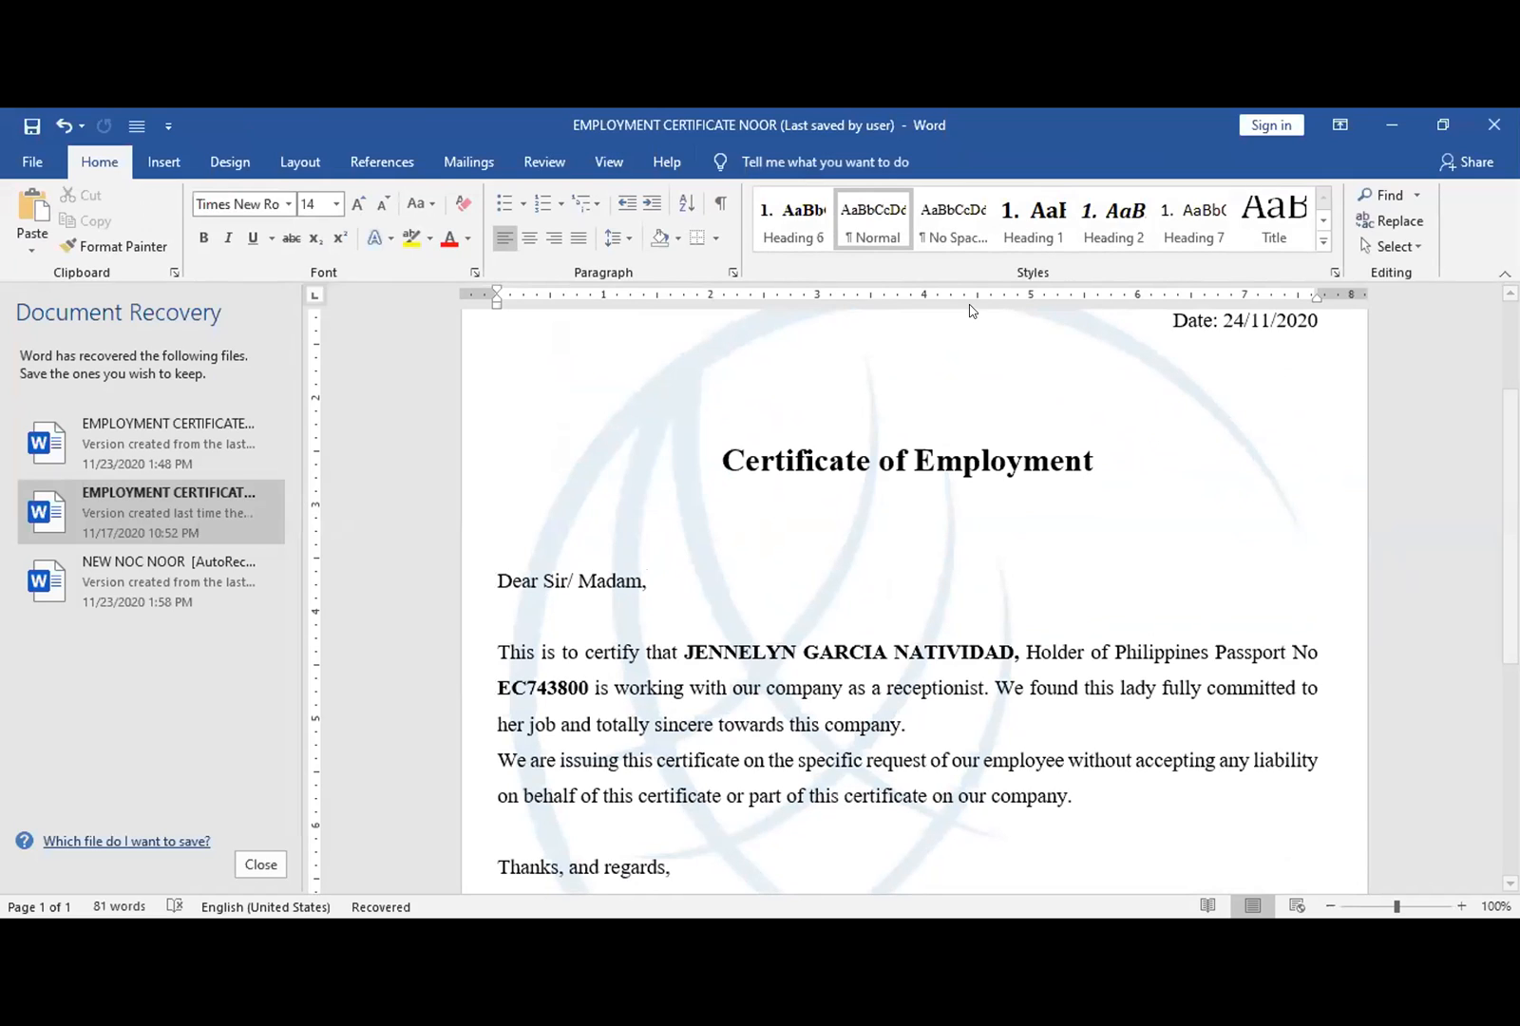
{"action": "left_click", "coordinate": [805, 240]}
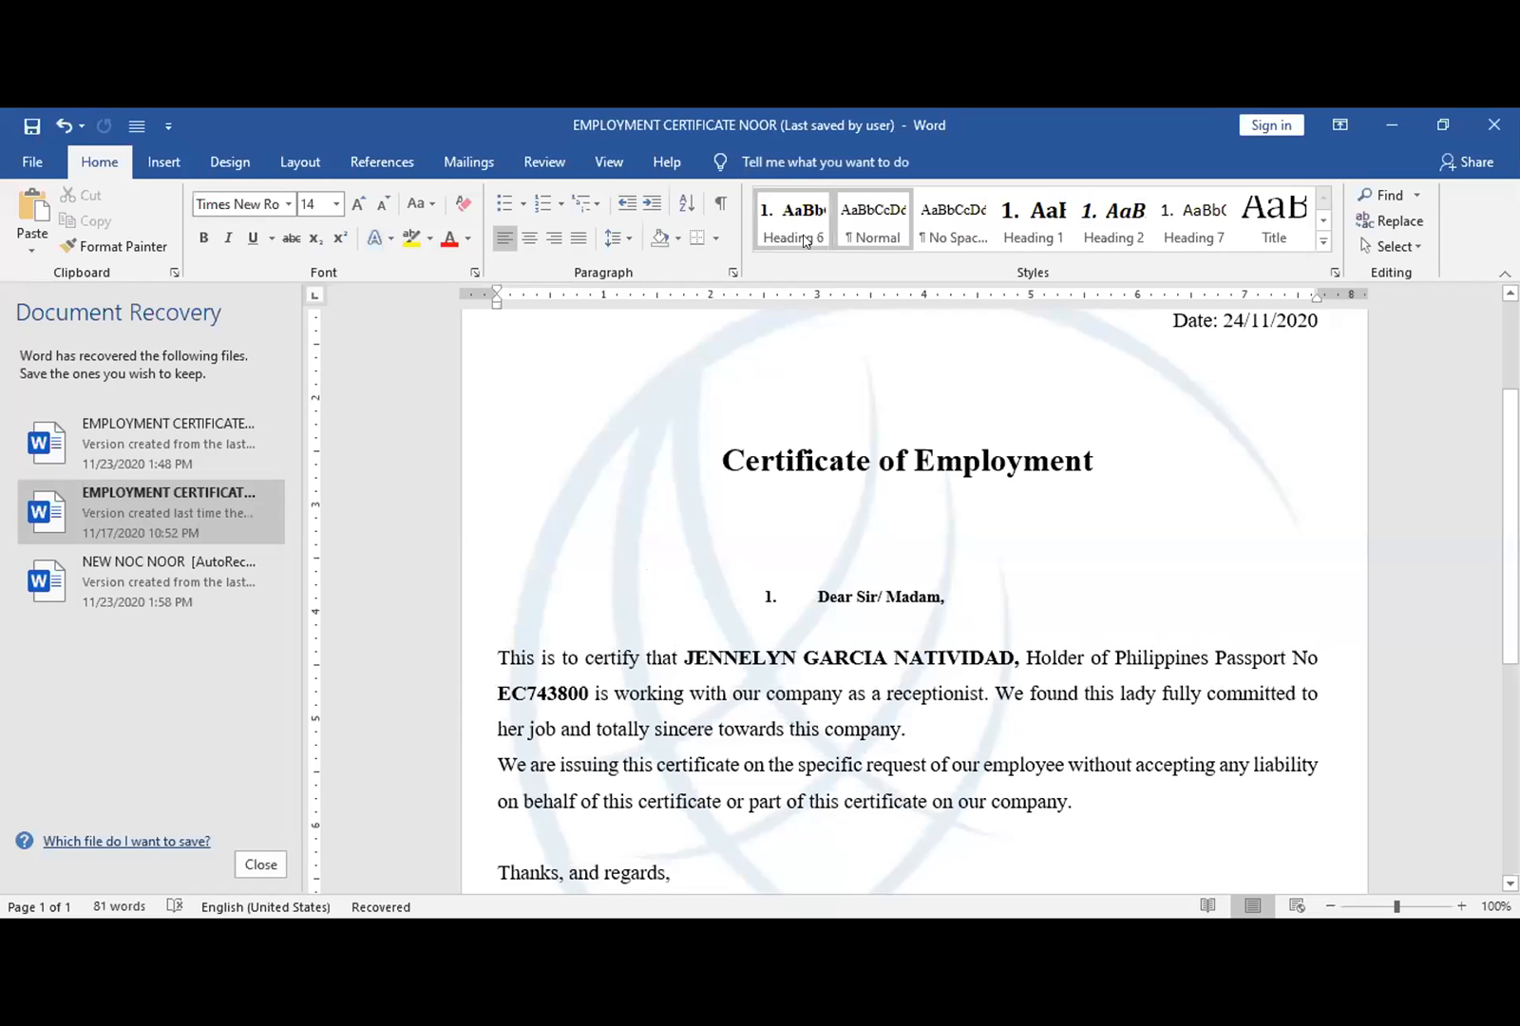
{"action": "key", "text": "ctrl+z"}
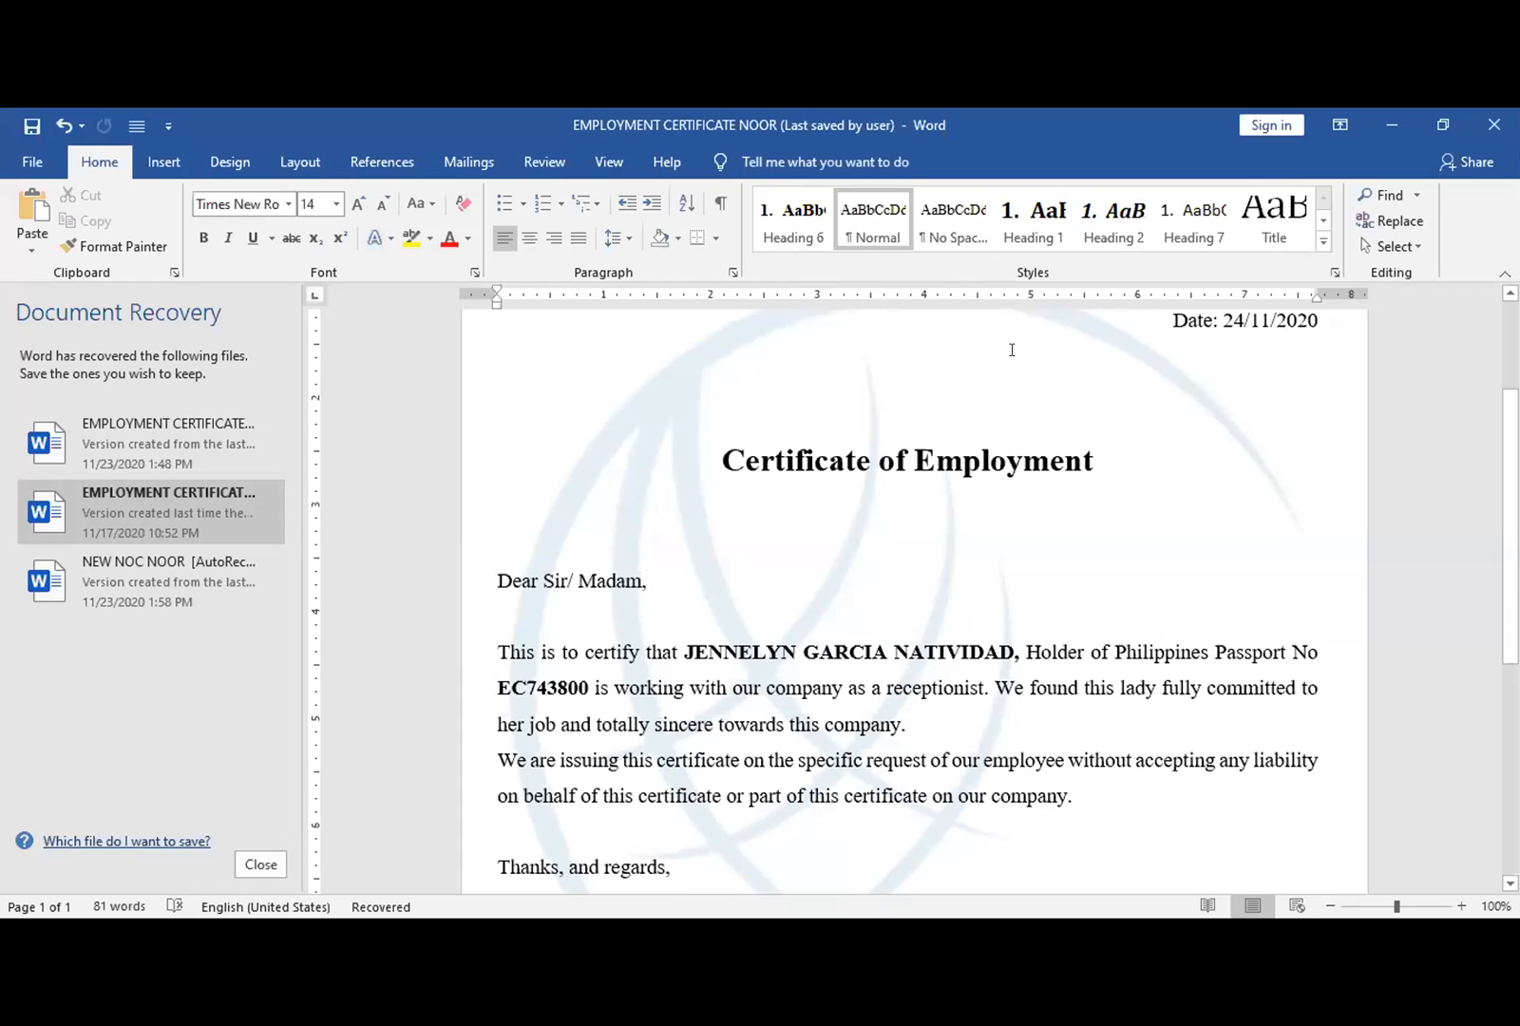
{"action": "left_click", "coordinate": [1179, 321]}
{"action": "scroll", "coordinate": [1511, 523], "scroll_direction": "up", "scroll_amount": 2}
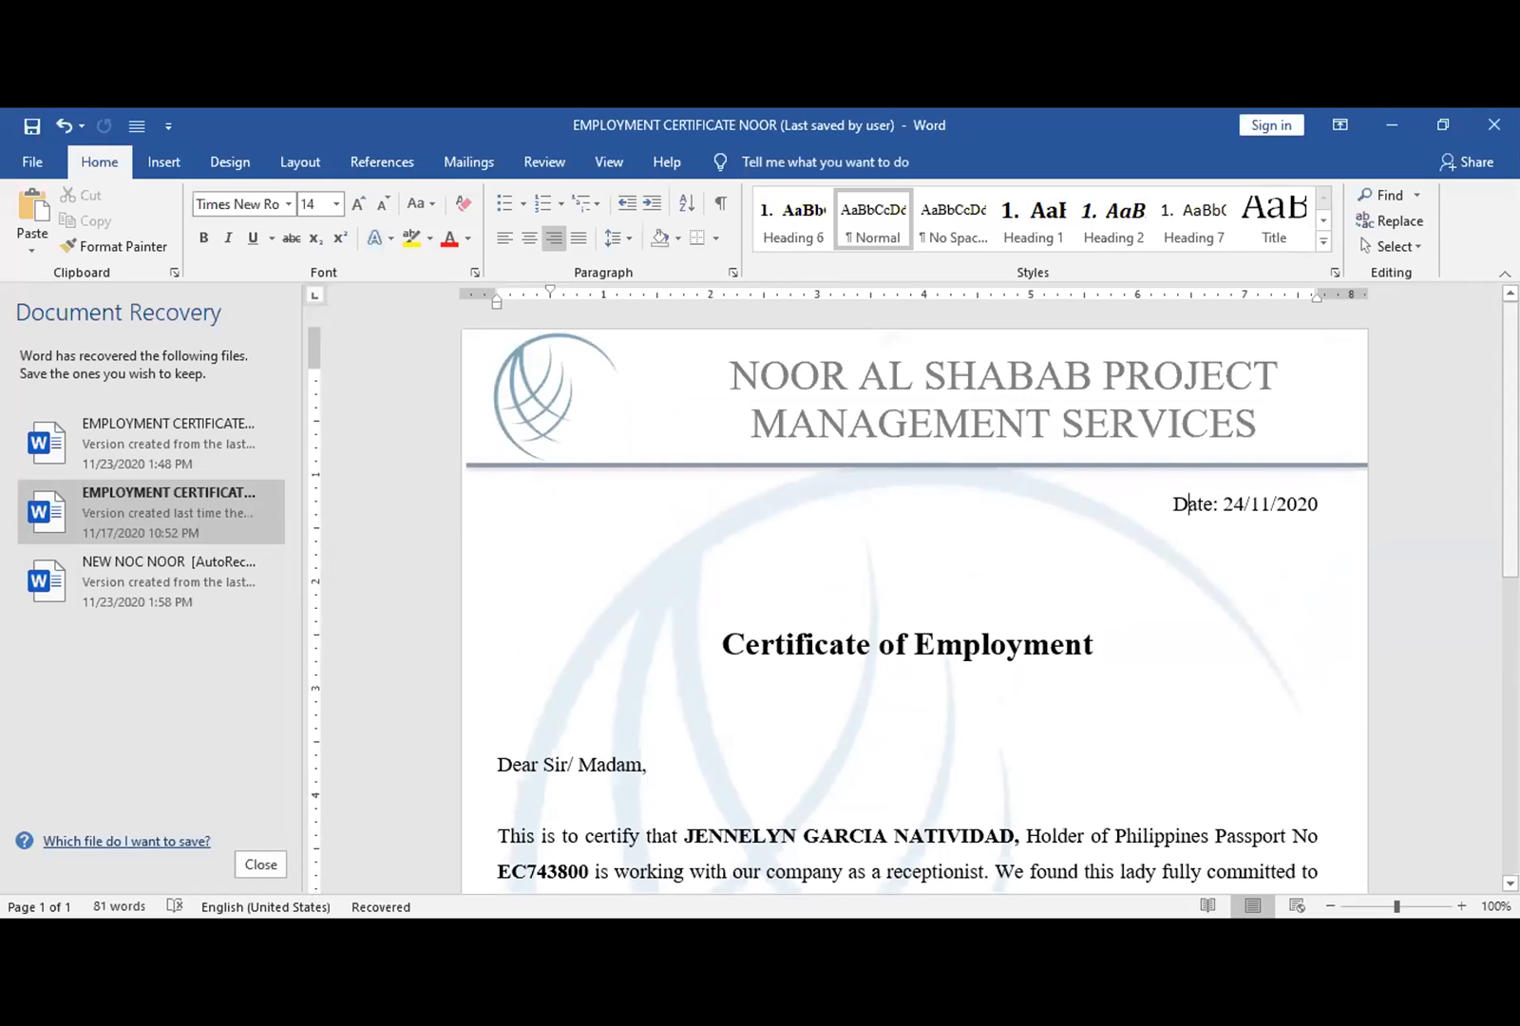
{"action": "left_click", "coordinate": [956, 634]}
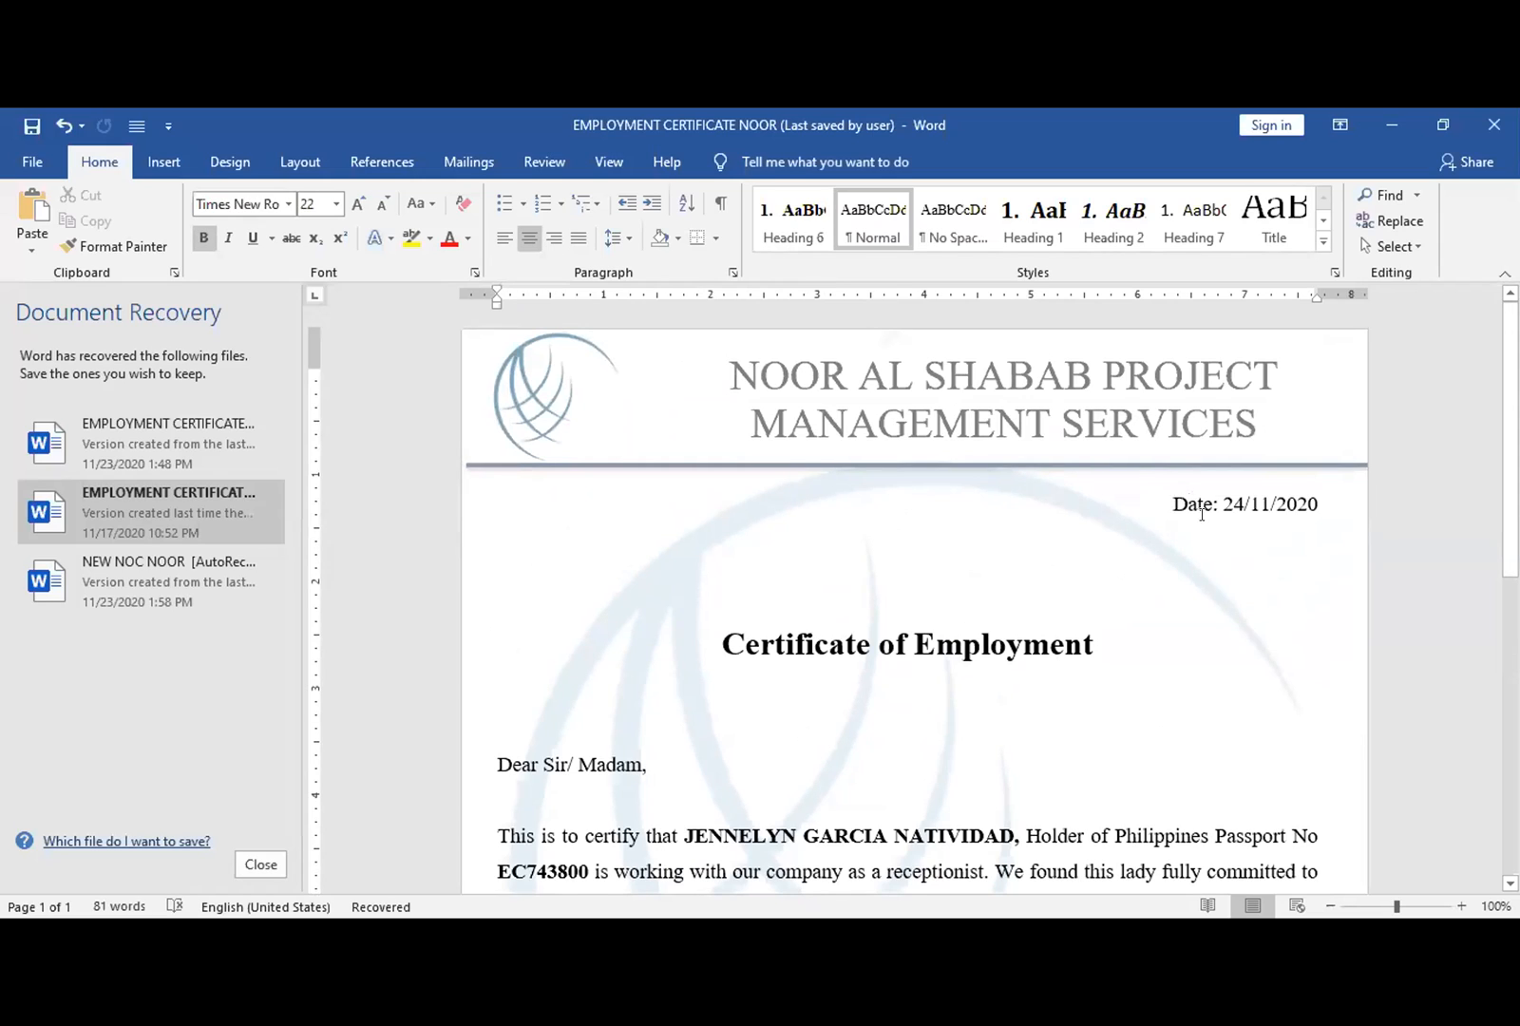
{"action": "left_click", "coordinate": [1245, 495]}
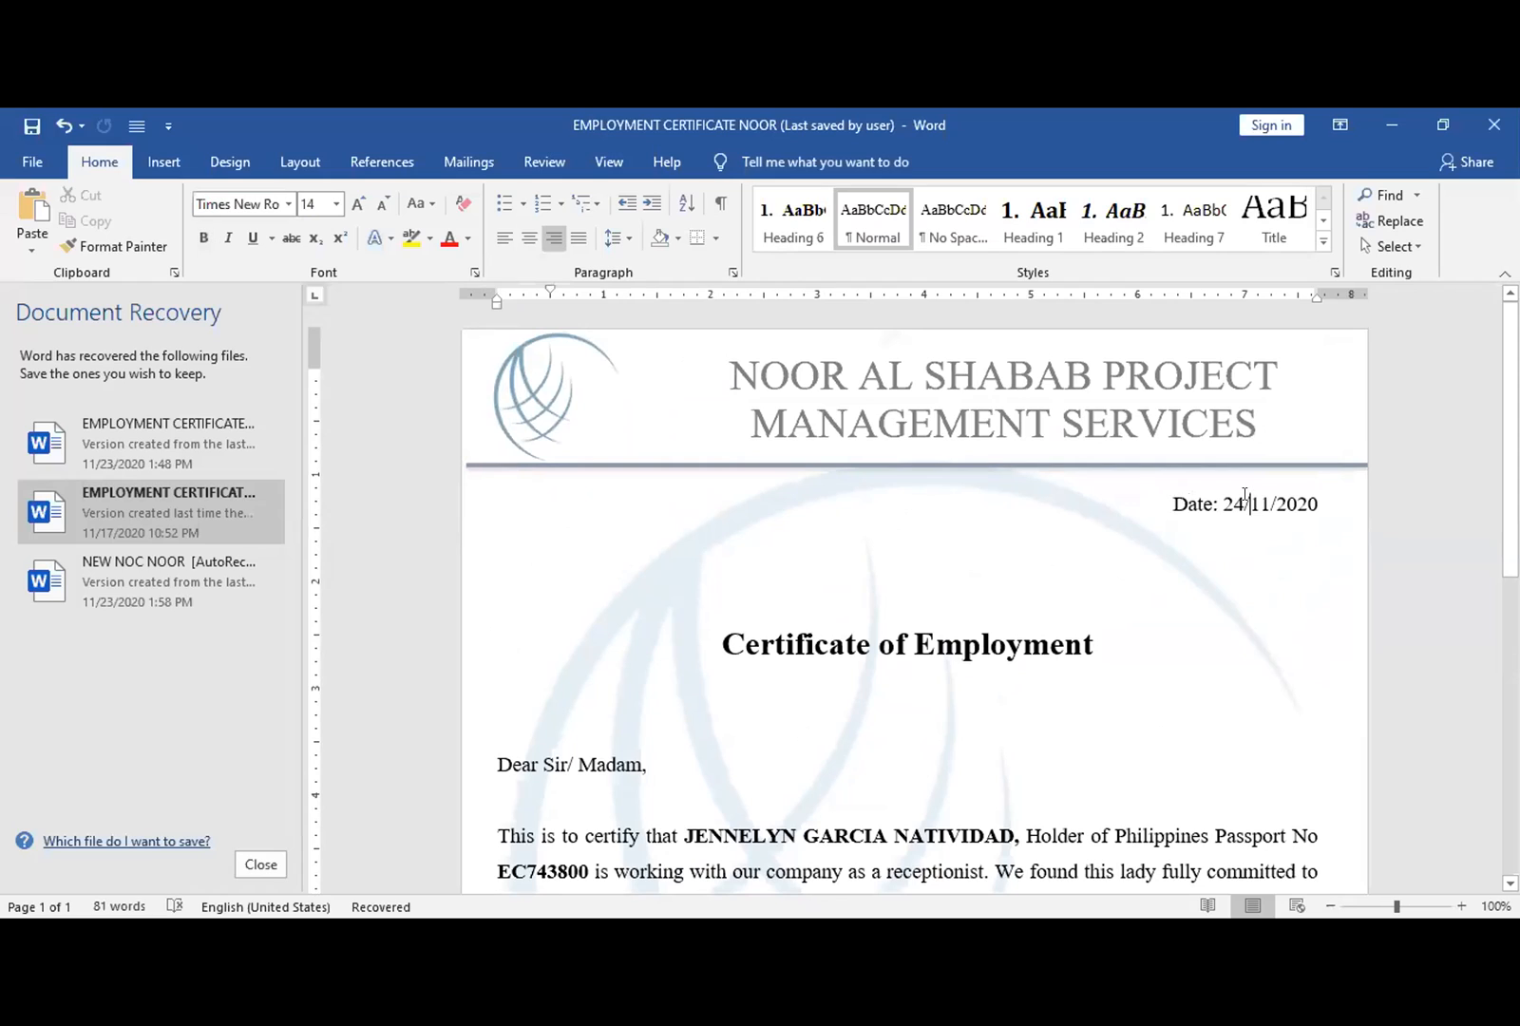
{"action": "left_click", "coordinate": [954, 634]}
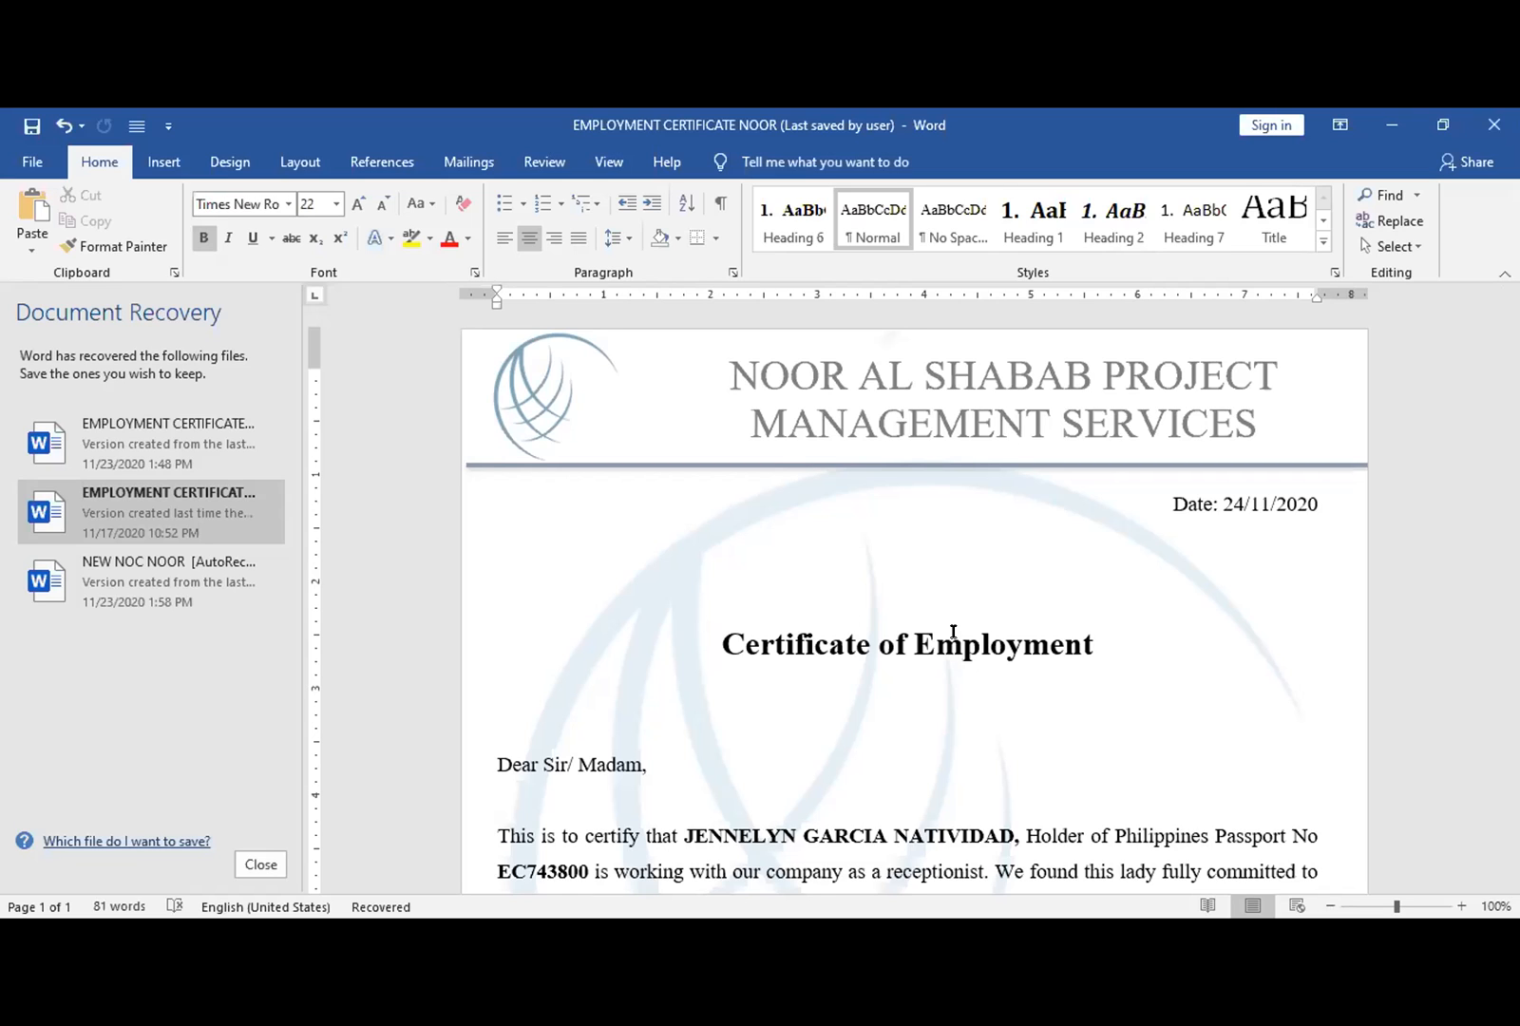
{"action": "scroll", "coordinate": [853, 688], "scroll_direction": "down", "scroll_amount": 5}
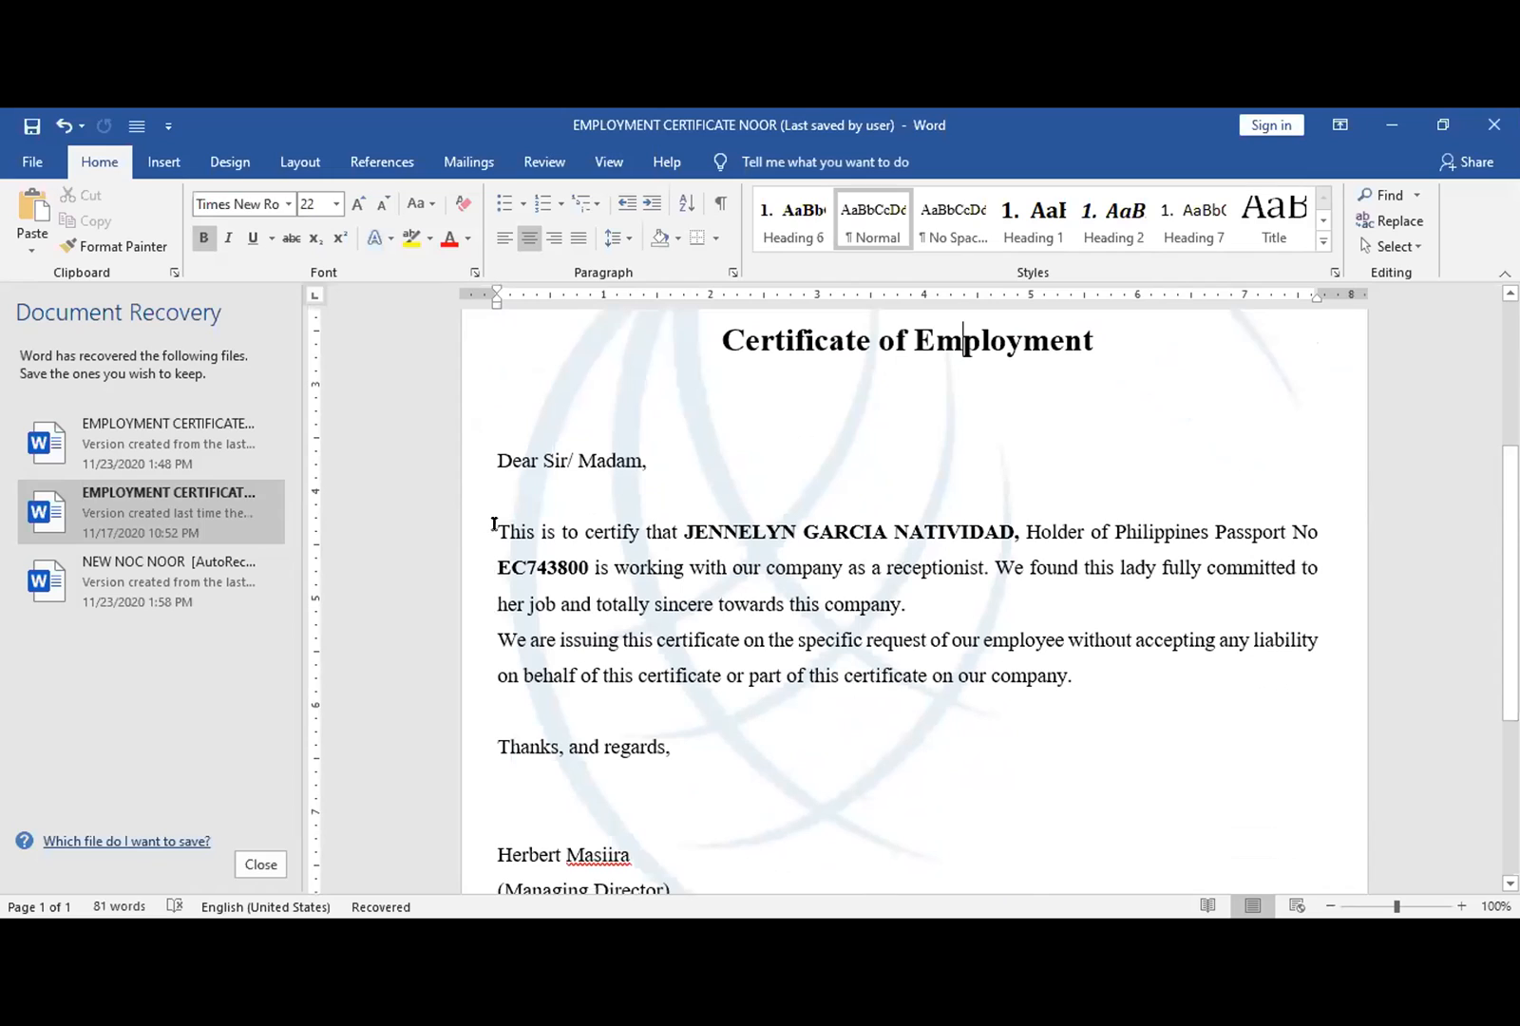
- Select both certificate body paragraphs and apply Justify alignment, after trying left, right and centre
{"action": "left_click_drag", "start_coordinate": [498, 527], "coordinate": [652, 617]}
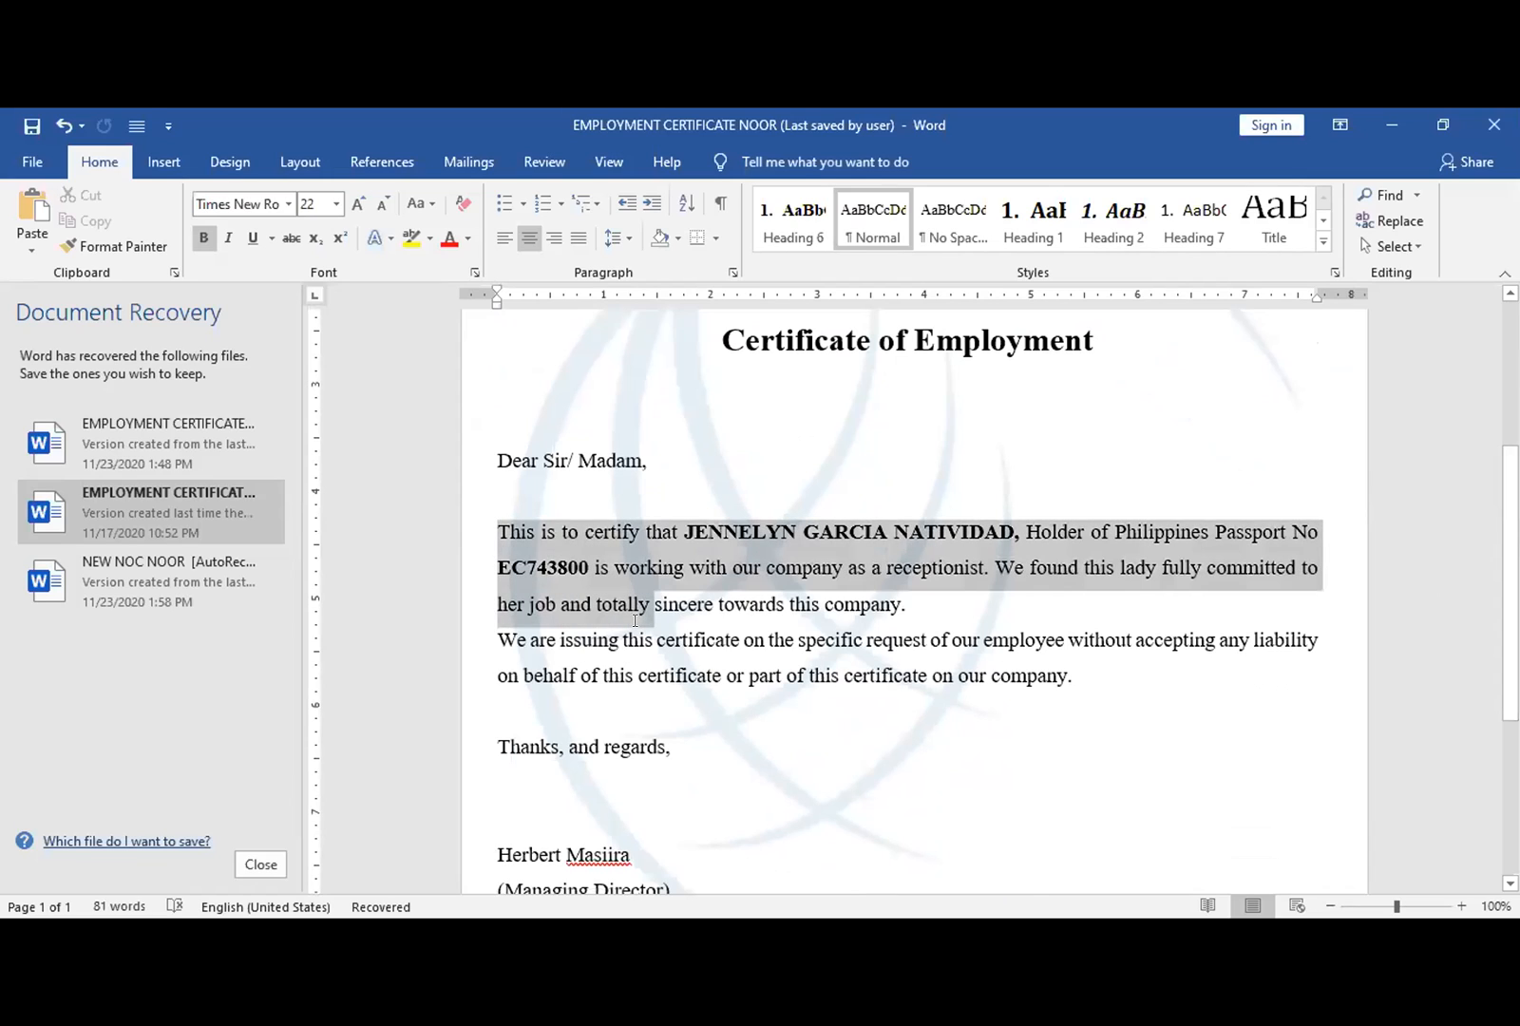
{"action": "left_click", "coordinate": [728, 675]}
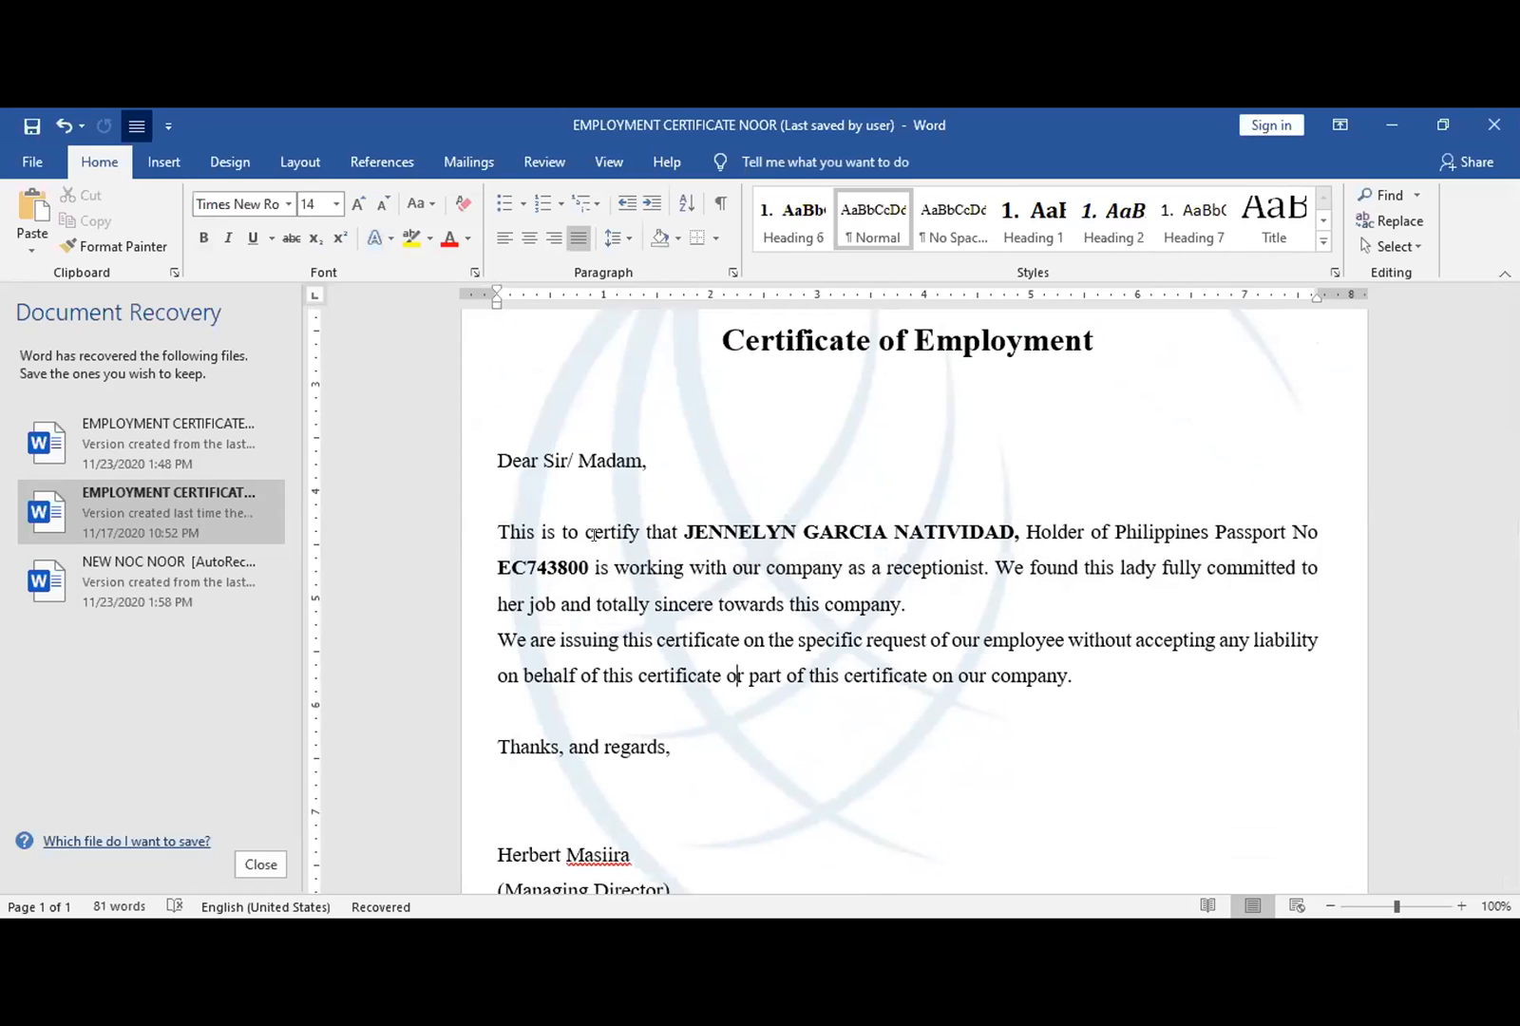
{"action": "left_click_drag", "start_coordinate": [458, 535], "coordinate": [485, 692]}
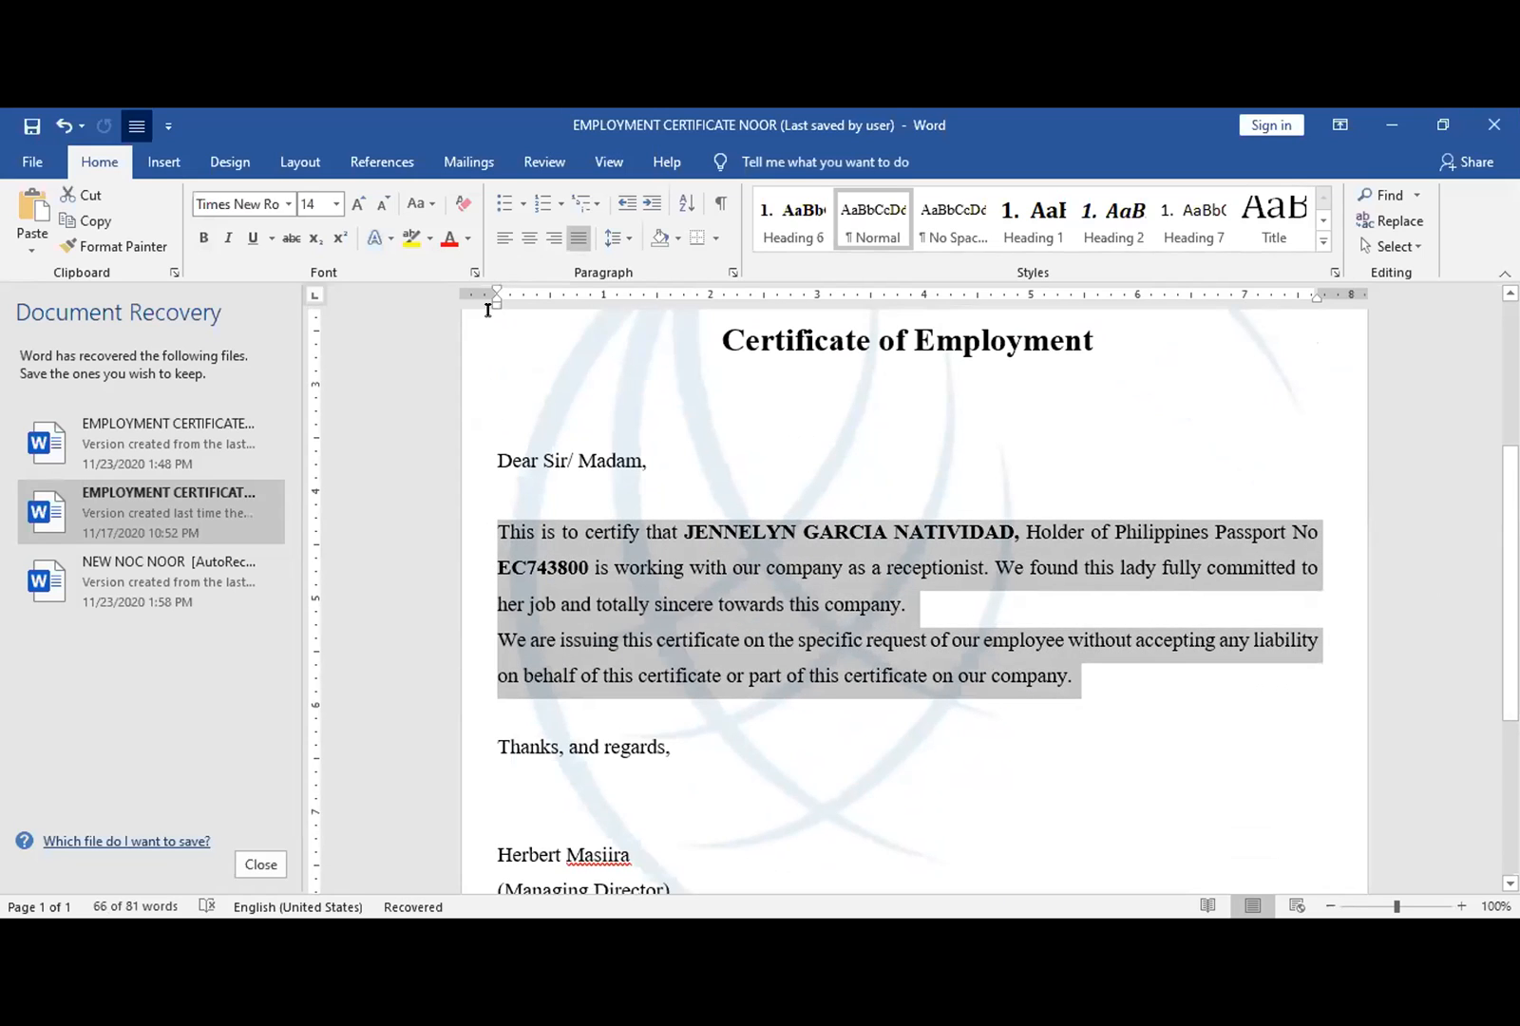
{"action": "left_click", "coordinate": [504, 240]}
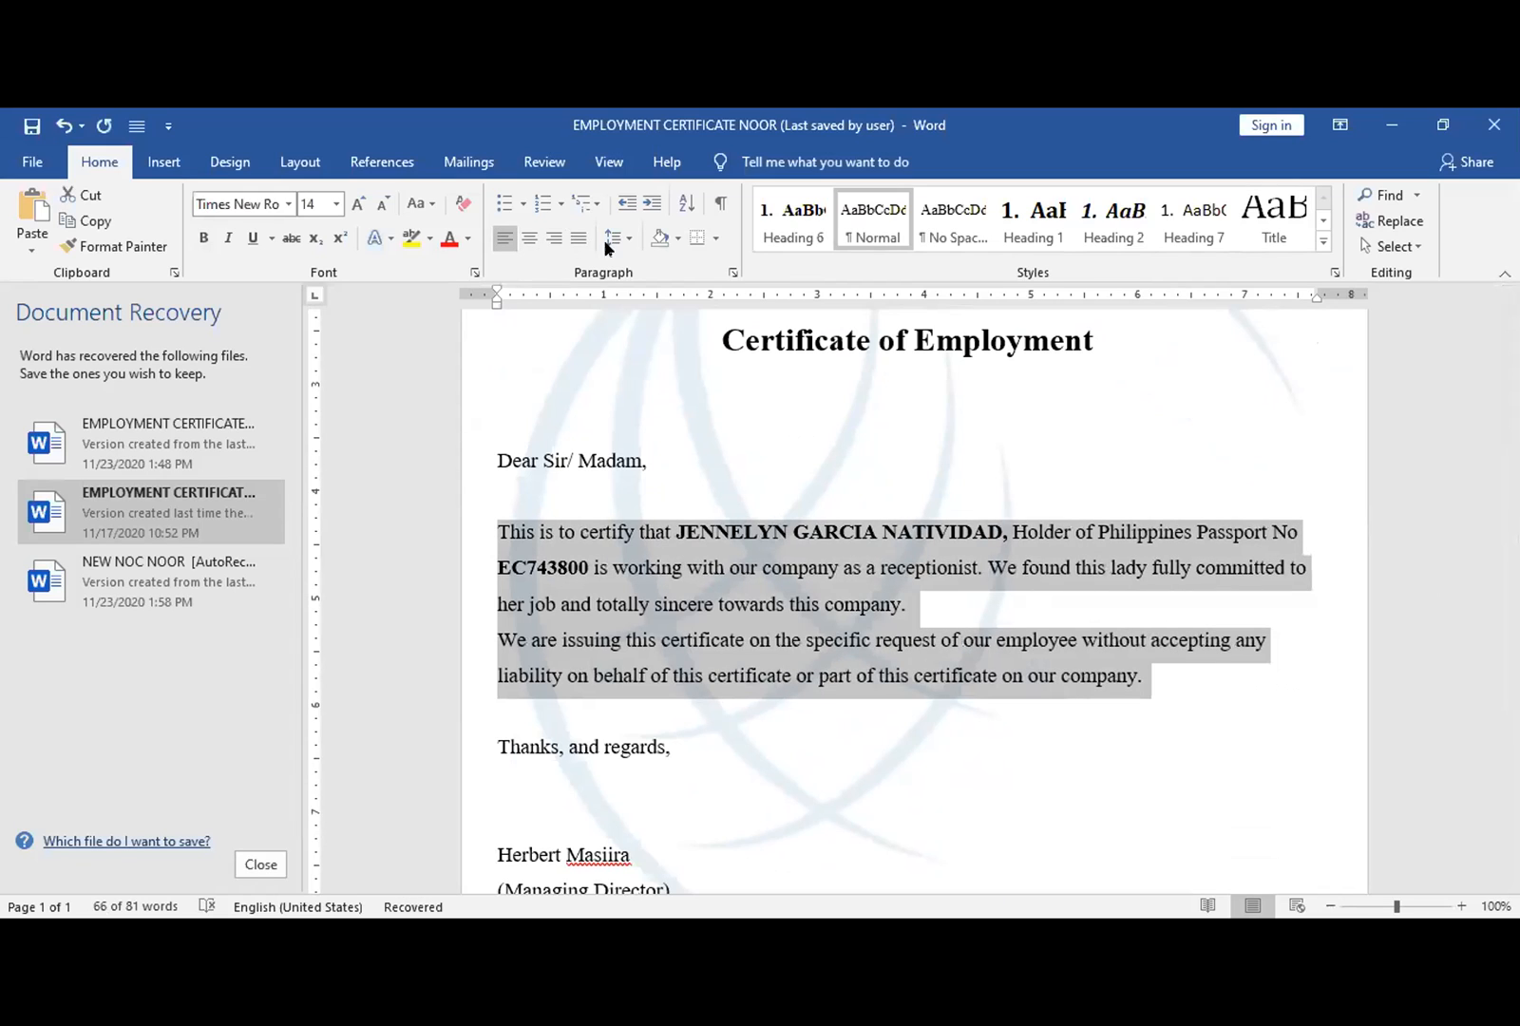
{"action": "left_click", "coordinate": [551, 239]}
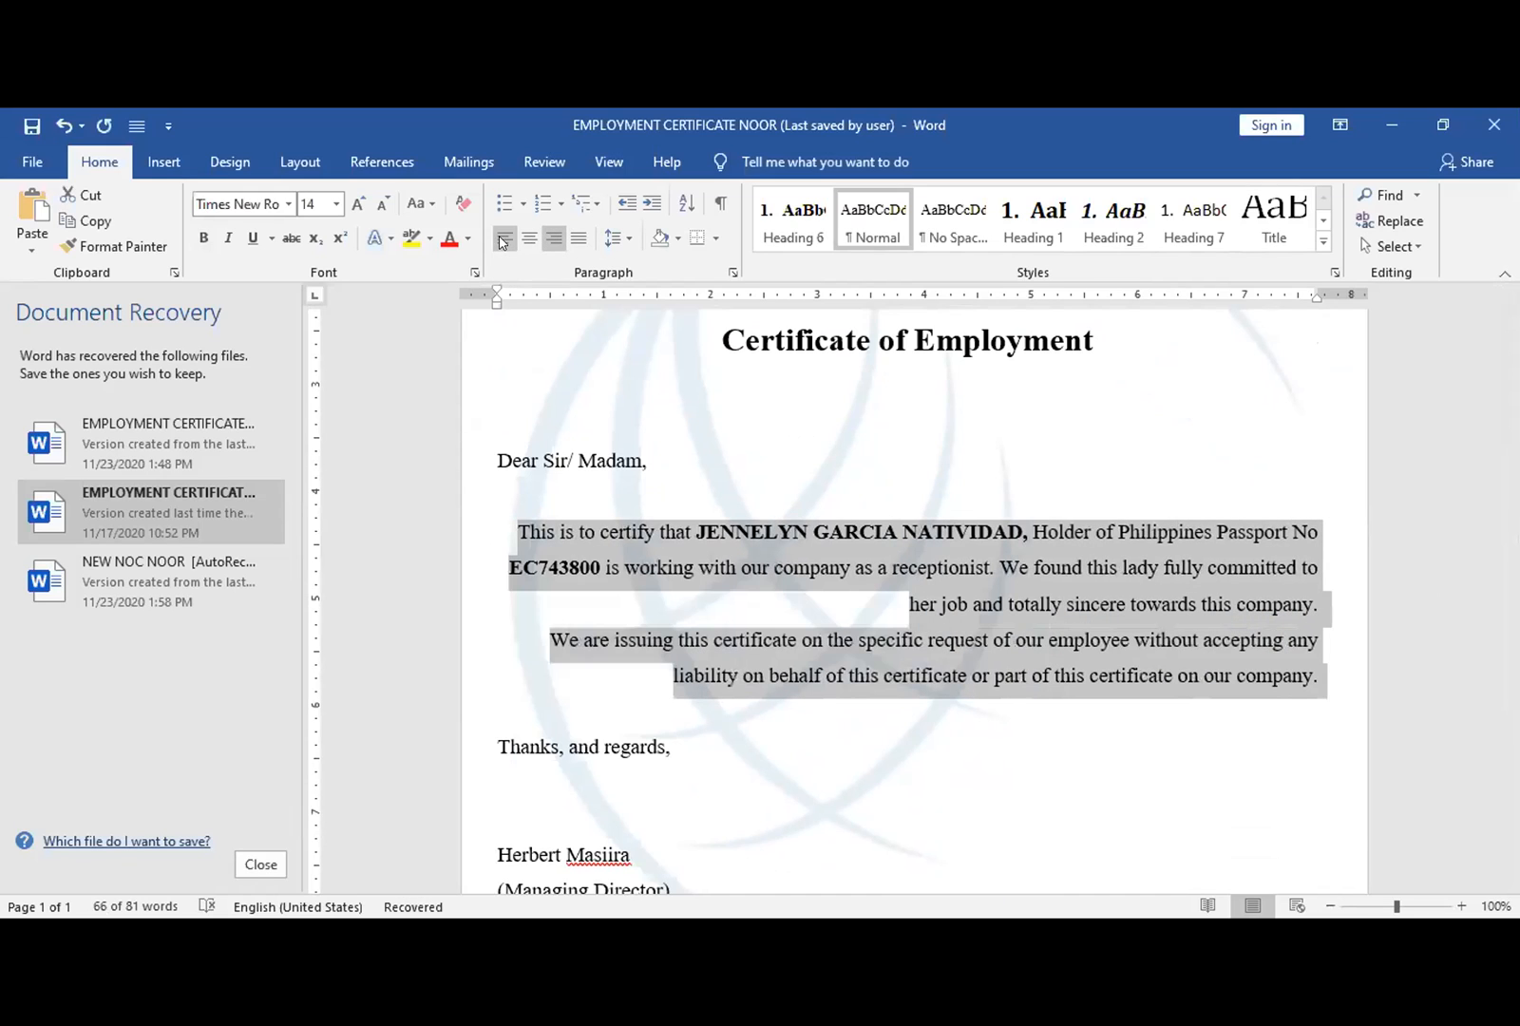
{"action": "left_click", "coordinate": [527, 239]}
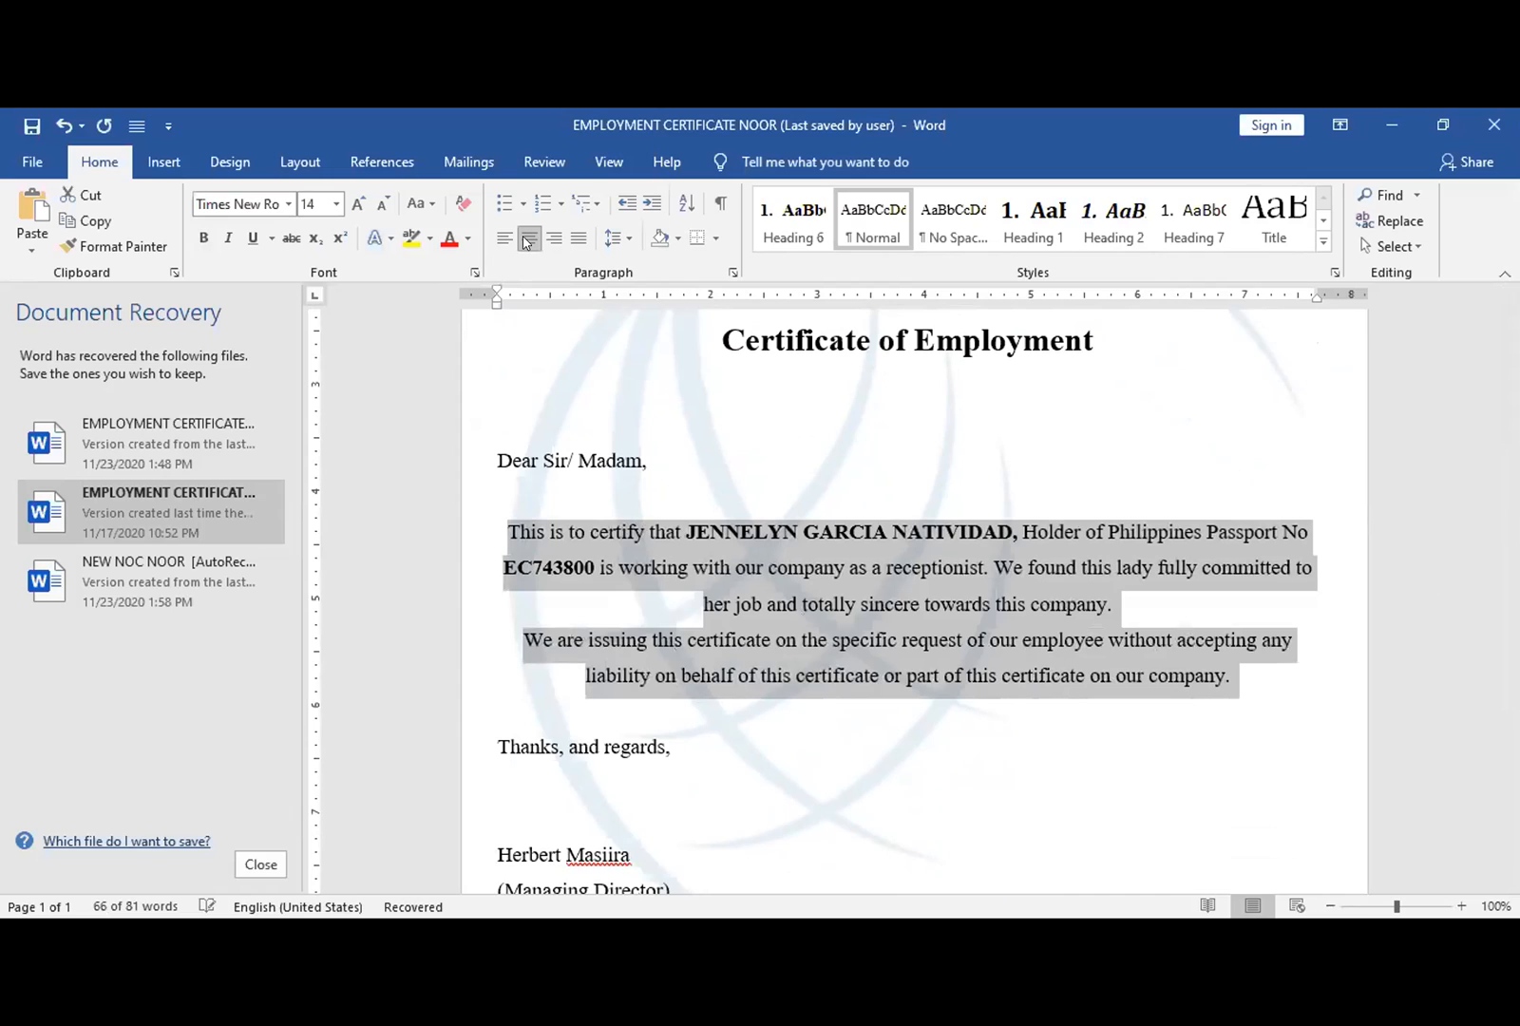
{"action": "left_click", "coordinate": [578, 240]}
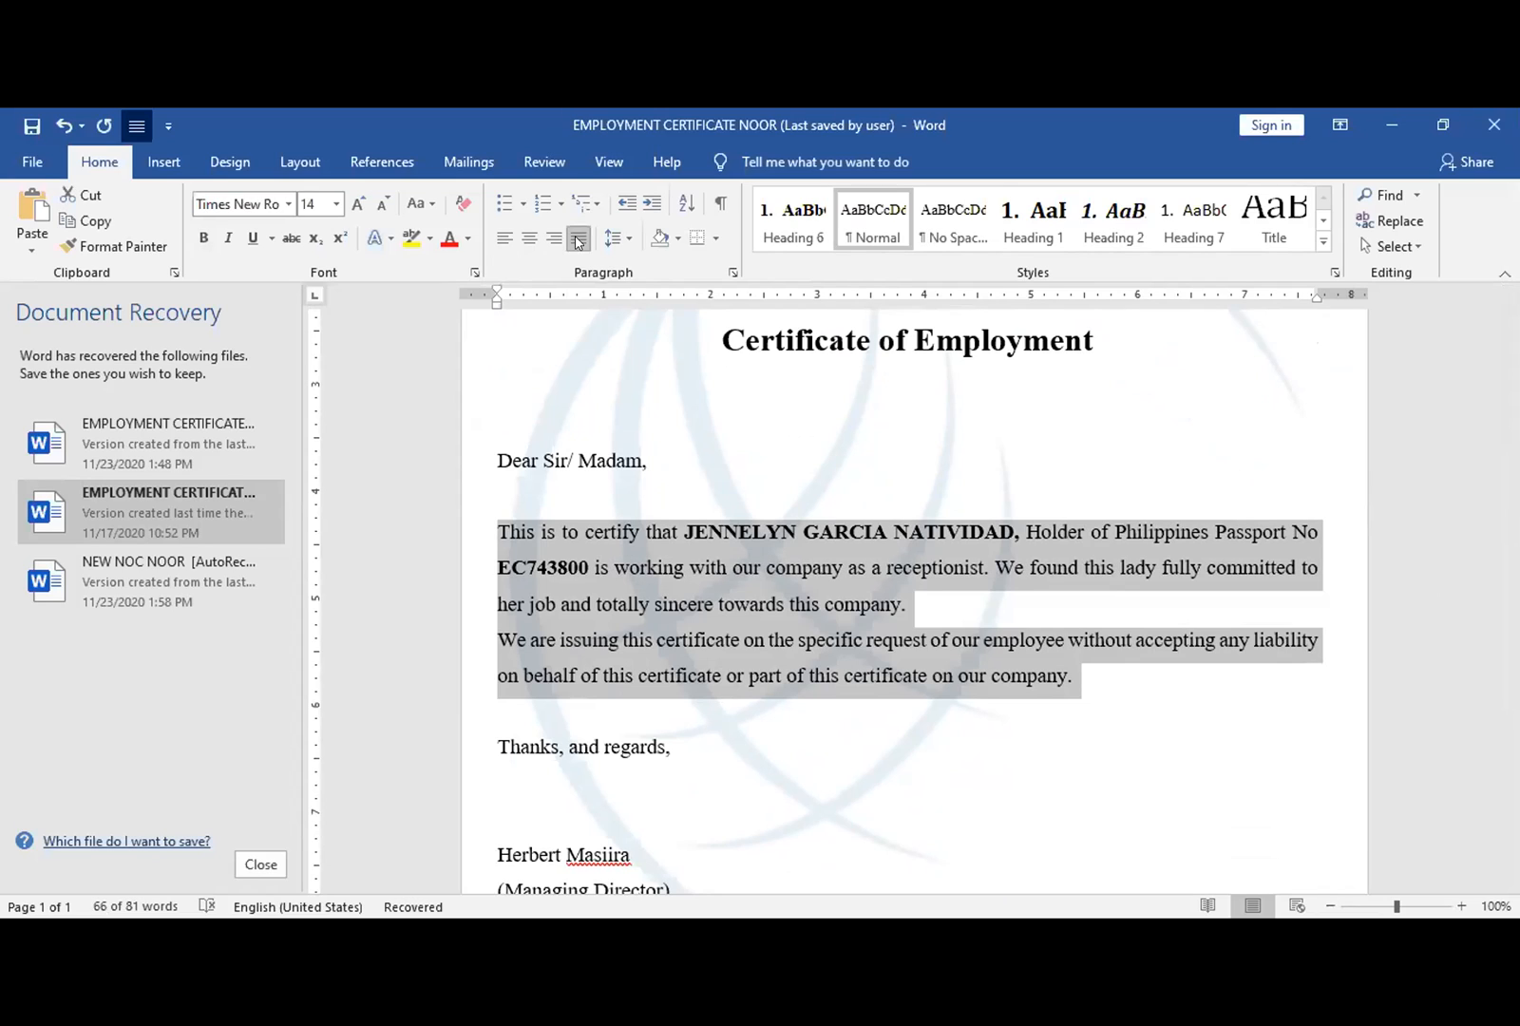
{"action": "left_click", "coordinate": [919, 531]}
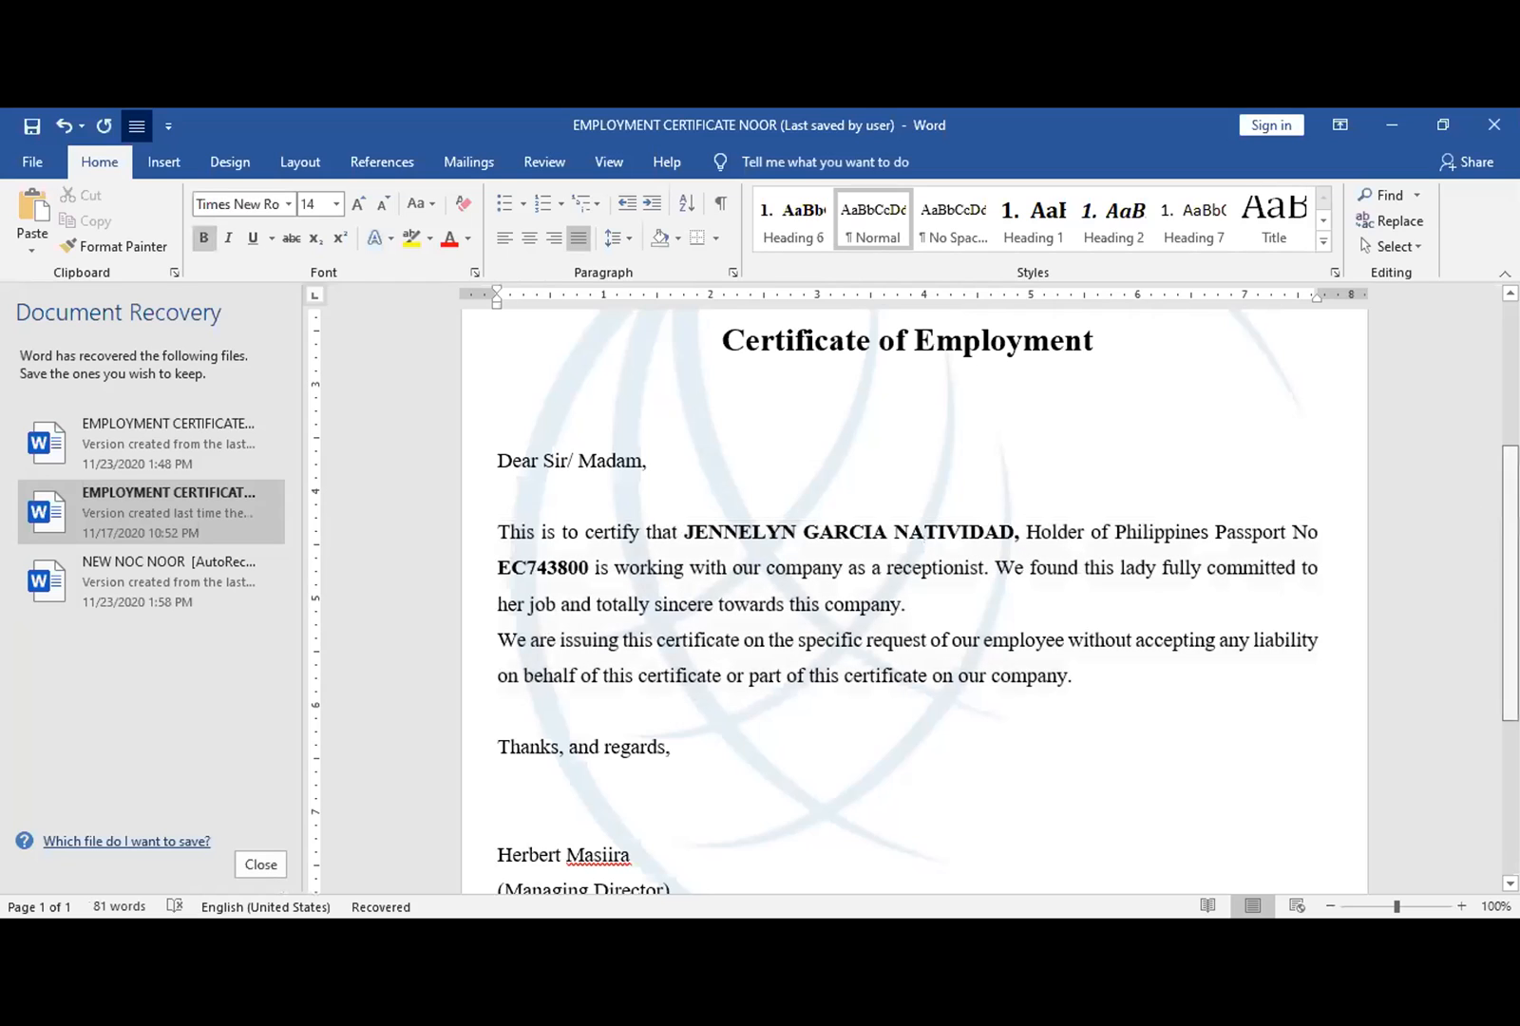
{"action": "scroll", "coordinate": [1511, 570], "scroll_direction": "down", "scroll_amount": 3}
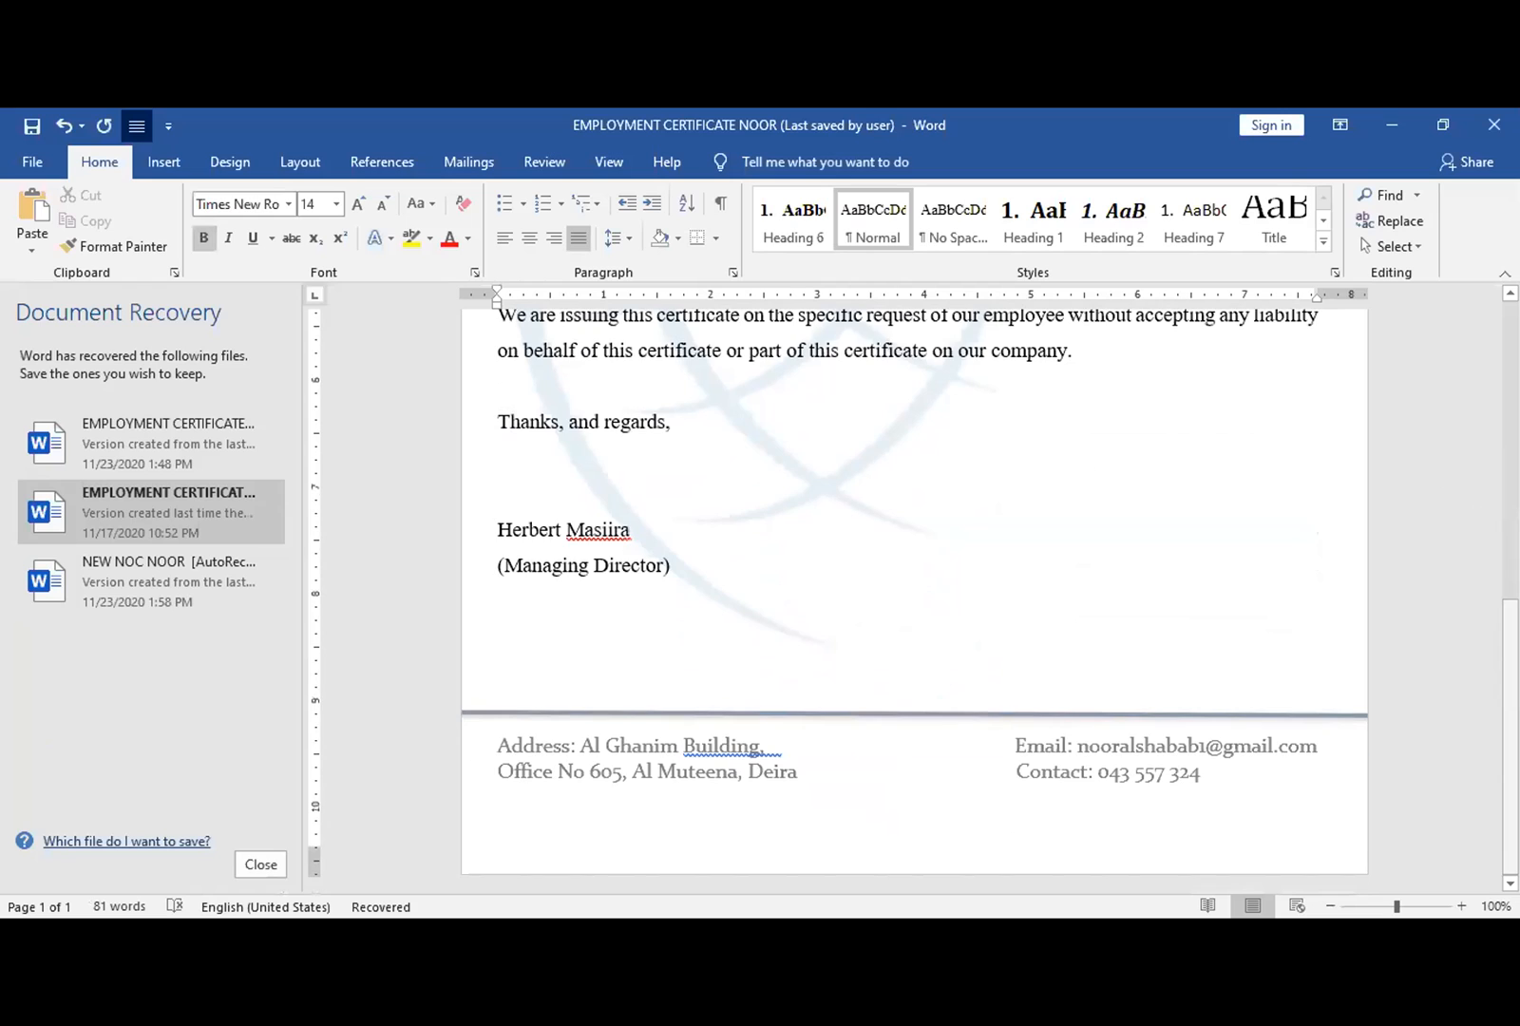
{"action": "scroll", "coordinate": [914, 599], "scroll_direction": "up", "scroll_amount": 5}
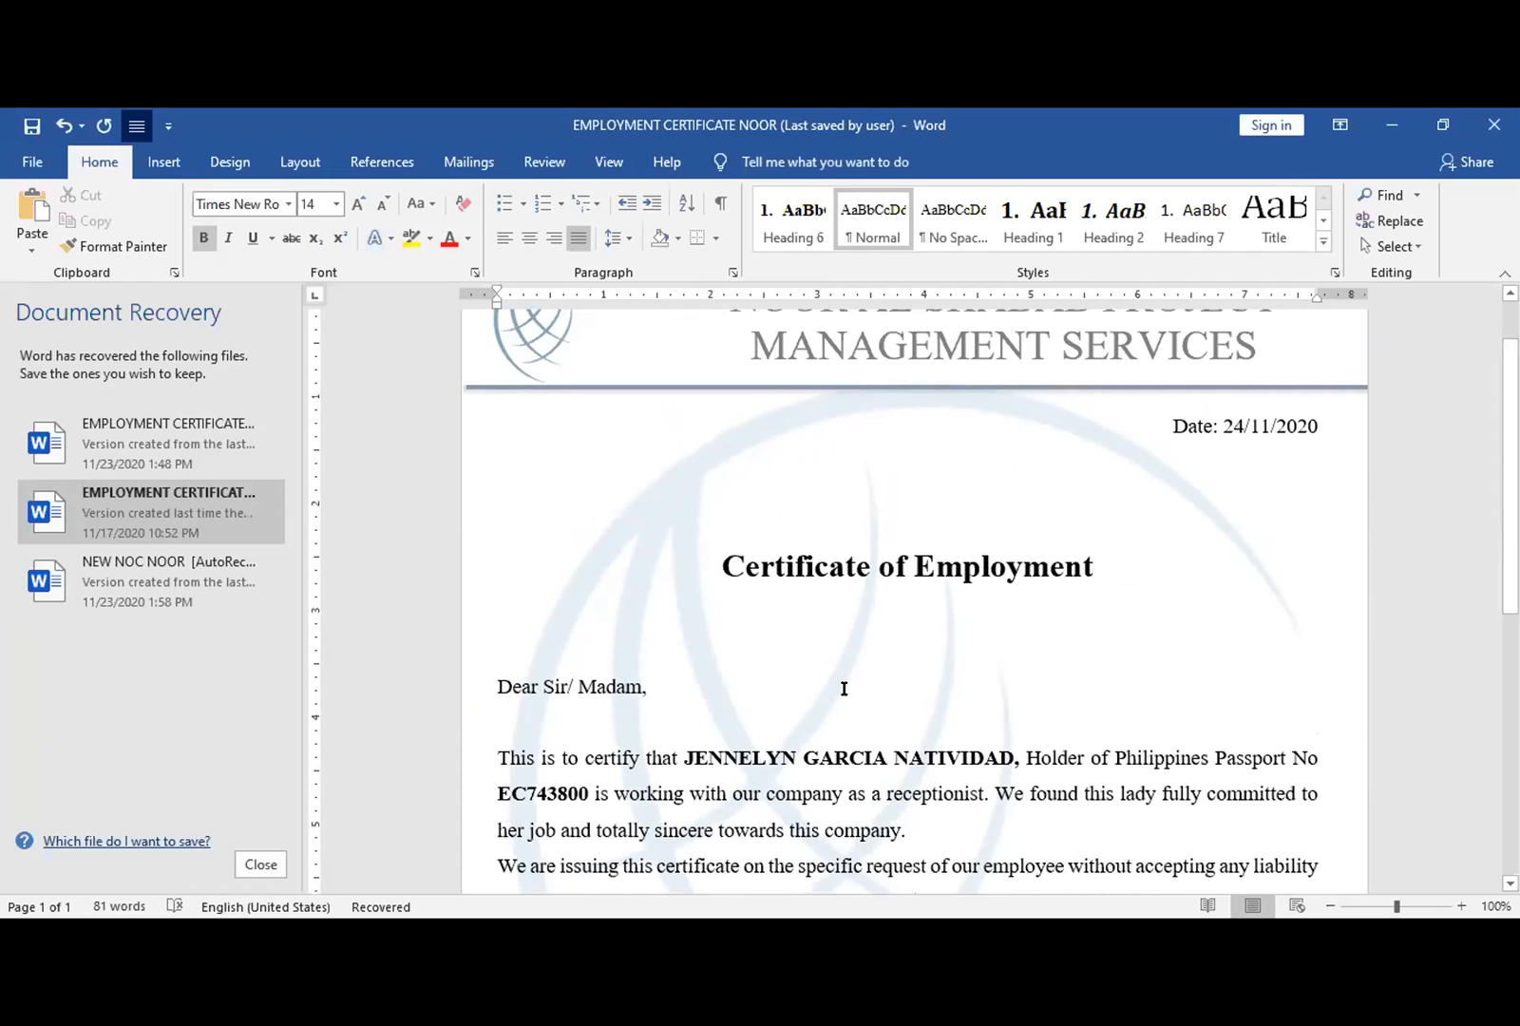
{"action": "left_click", "coordinate": [754, 757]}
{"action": "left_click_drag", "start_coordinate": [816, 760], "coordinate": [953, 760]}
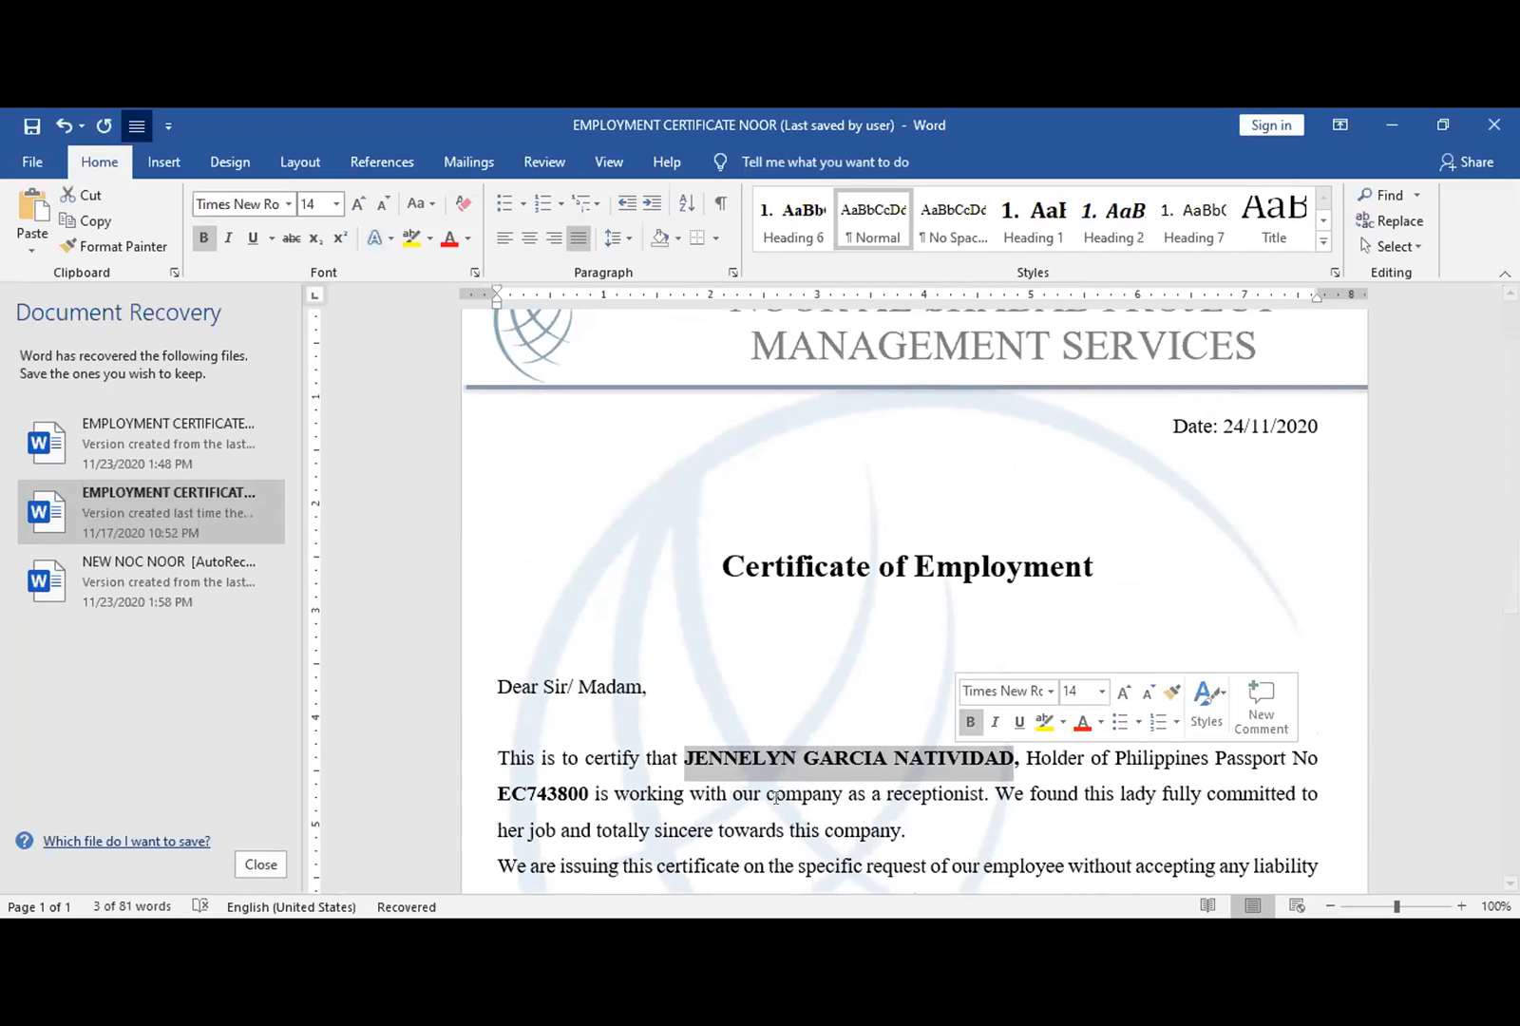
{"action": "left_click_drag", "start_coordinate": [714, 794], "coordinate": [819, 800]}
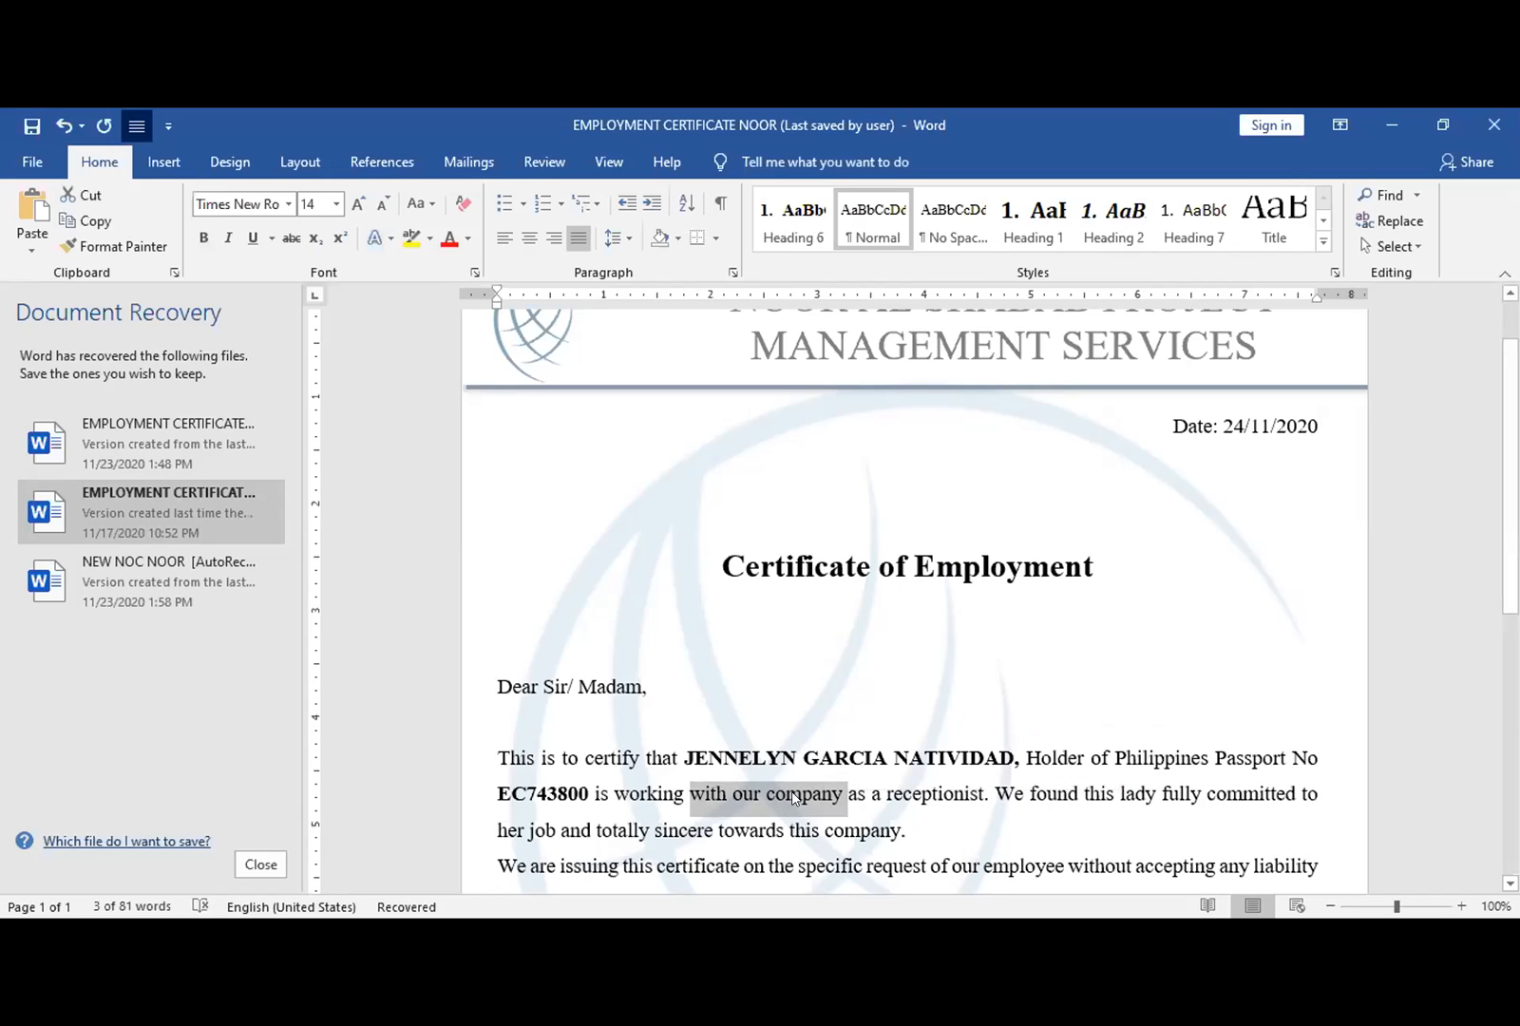
{"action": "left_click", "coordinate": [799, 799]}
{"action": "left_click_drag", "start_coordinate": [847, 791], "coordinate": [686, 785]}
{"action": "key", "text": "shift+F3"}
{"action": "key", "text": "shift+F3"}
{"action": "key", "text": "shift+F3"}
{"action": "key", "text": "shift+F3"}
{"action": "key", "text": "shift+F3"}
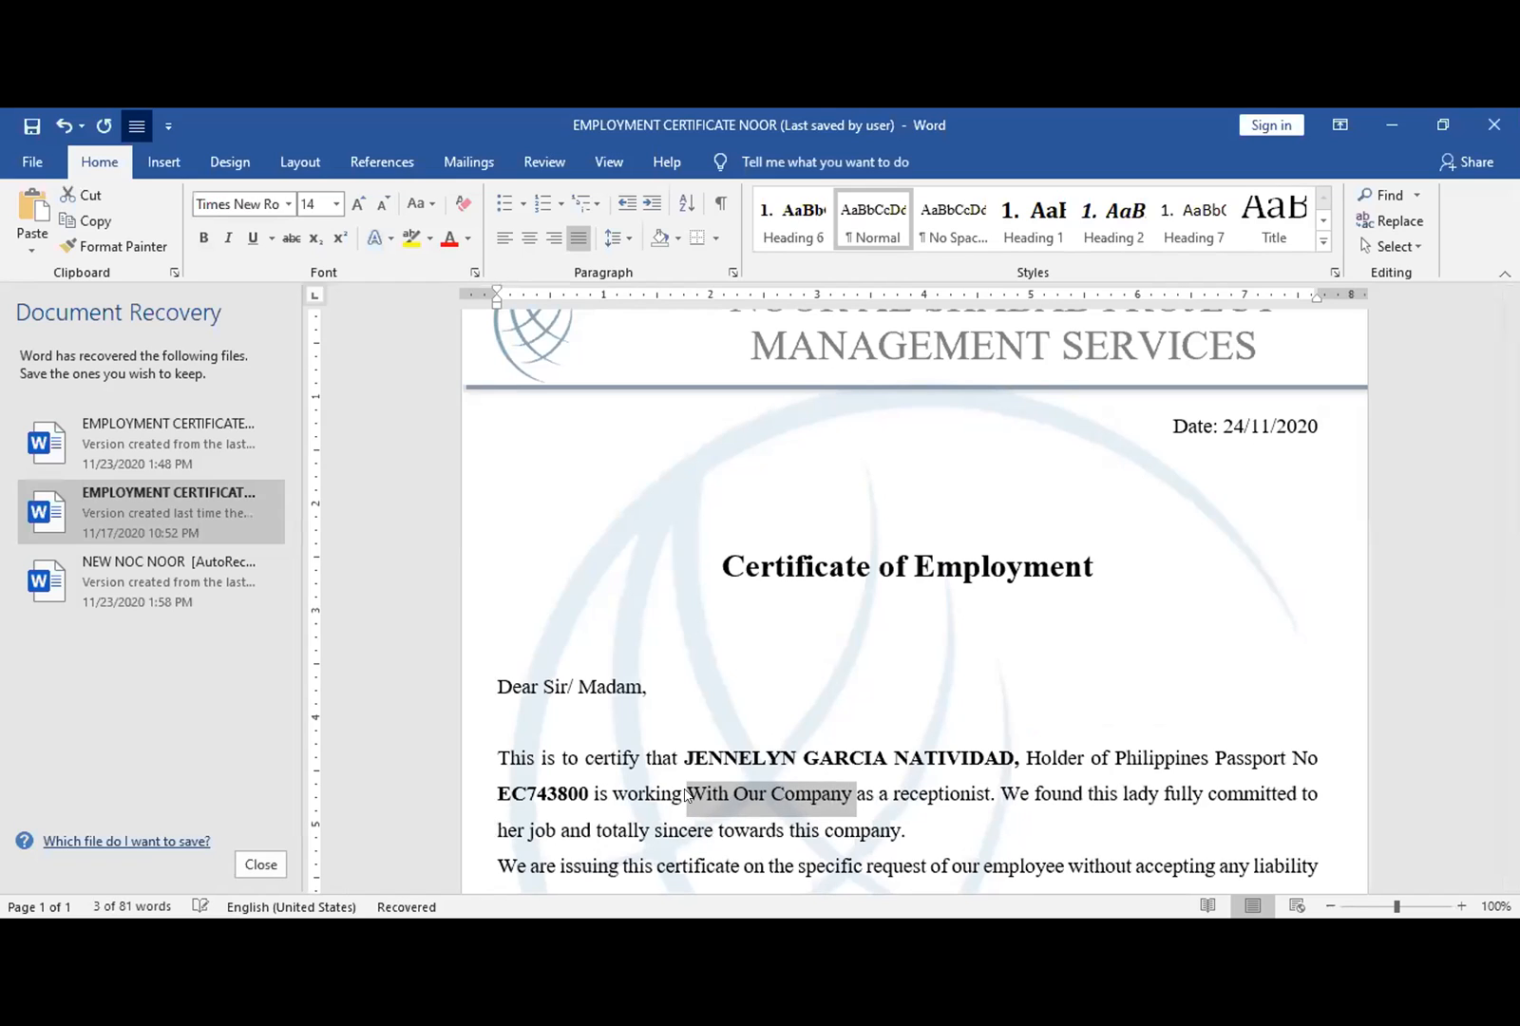
{"action": "key", "text": "shift+F3"}
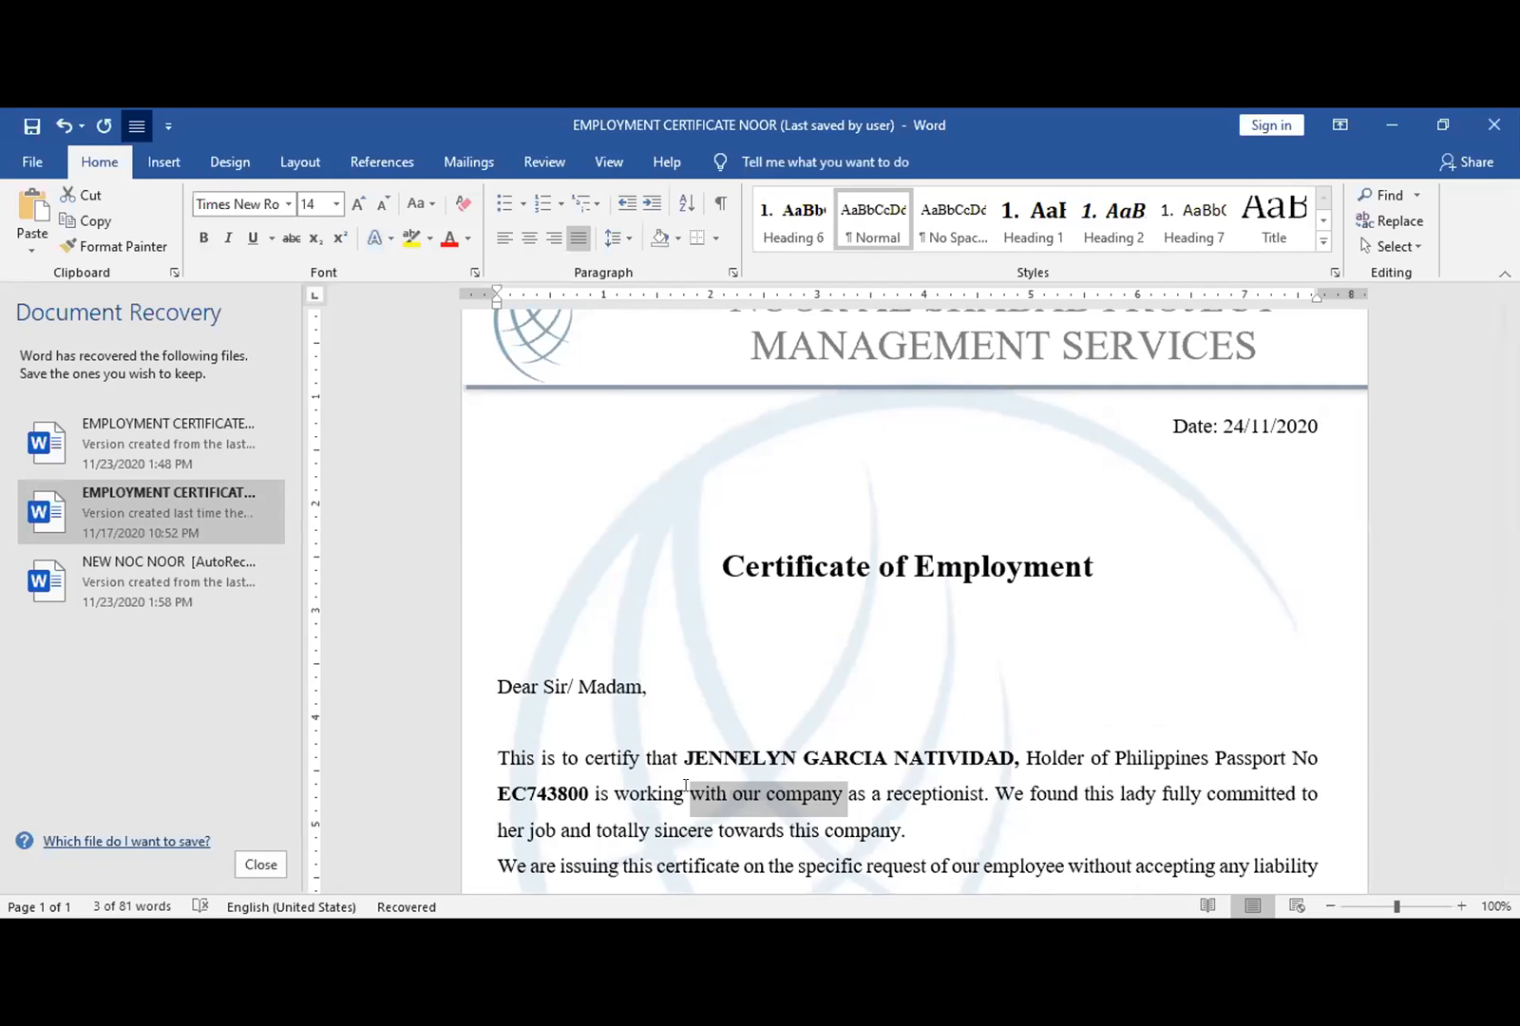
{"action": "key", "text": "shift+F3"}
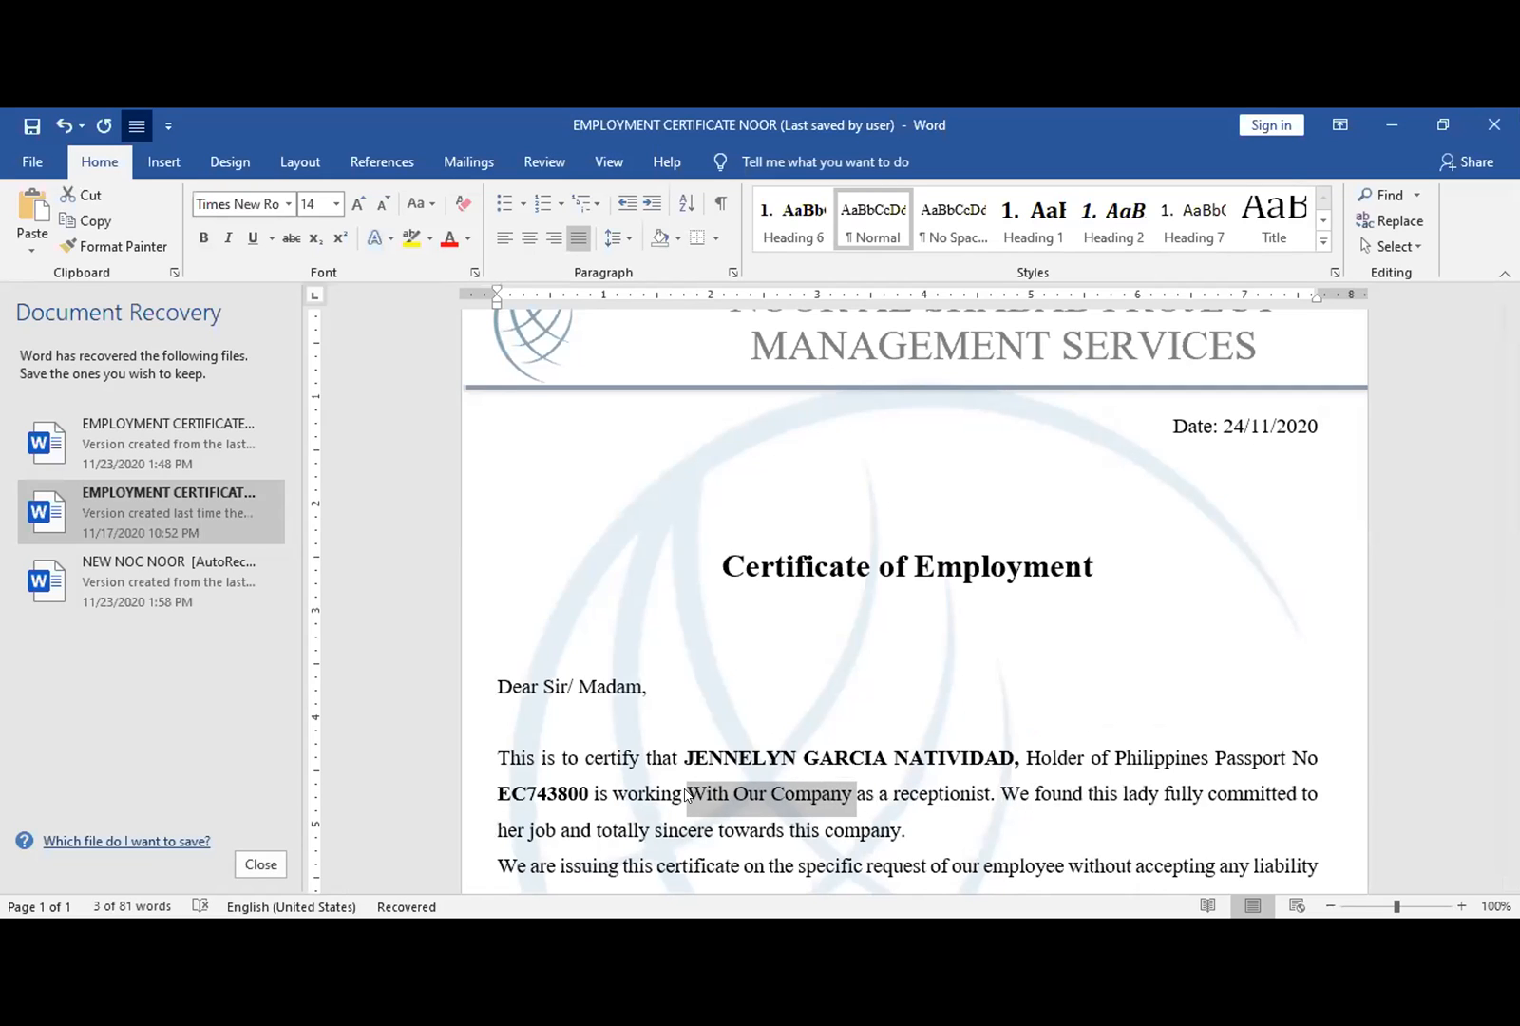
{"action": "key", "text": "shift+F3"}
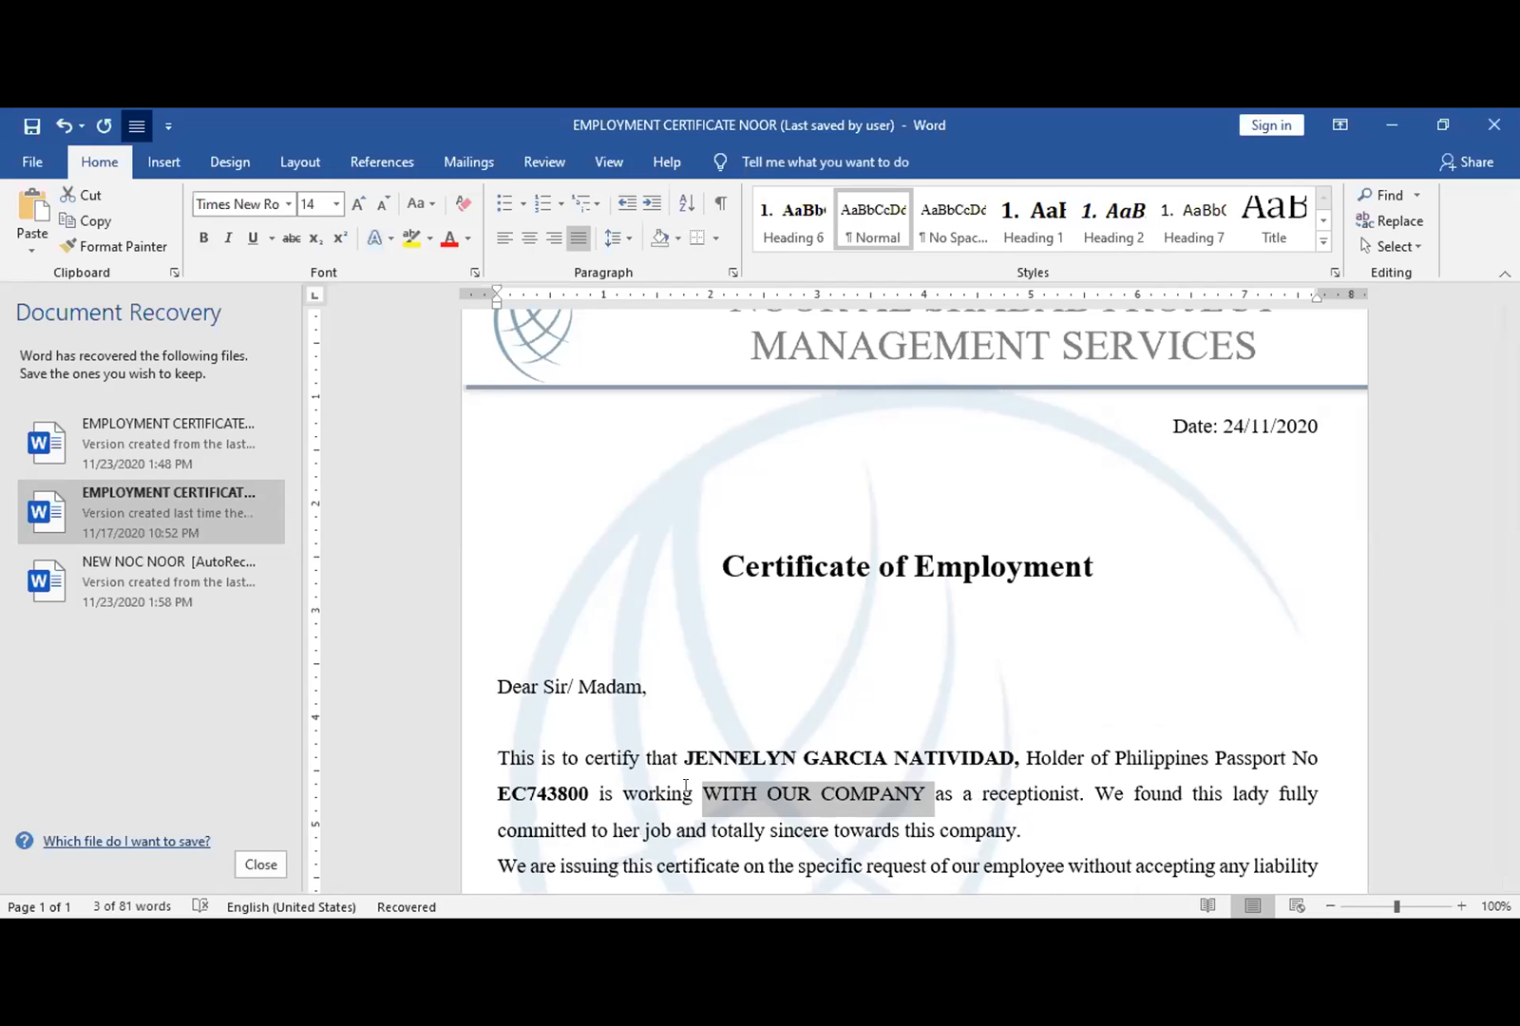
{"action": "key", "text": "shift+F3"}
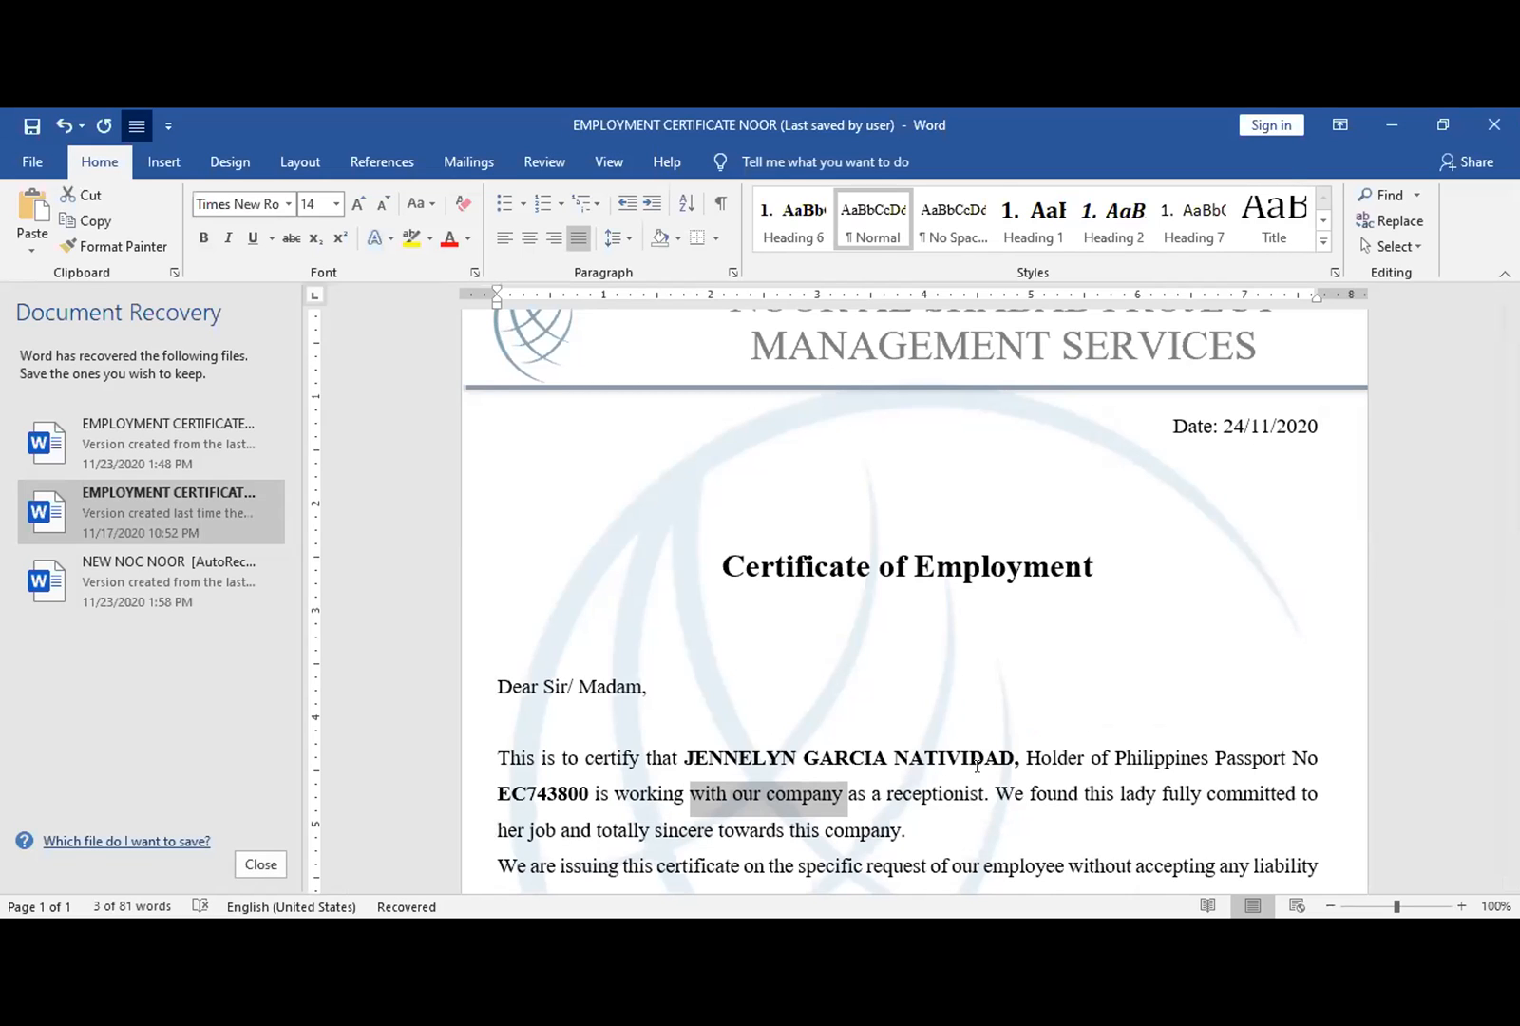
{"action": "left_click", "coordinate": [1010, 771]}
{"action": "scroll", "coordinate": [916, 598], "scroll_direction": "down", "scroll_amount": 6}
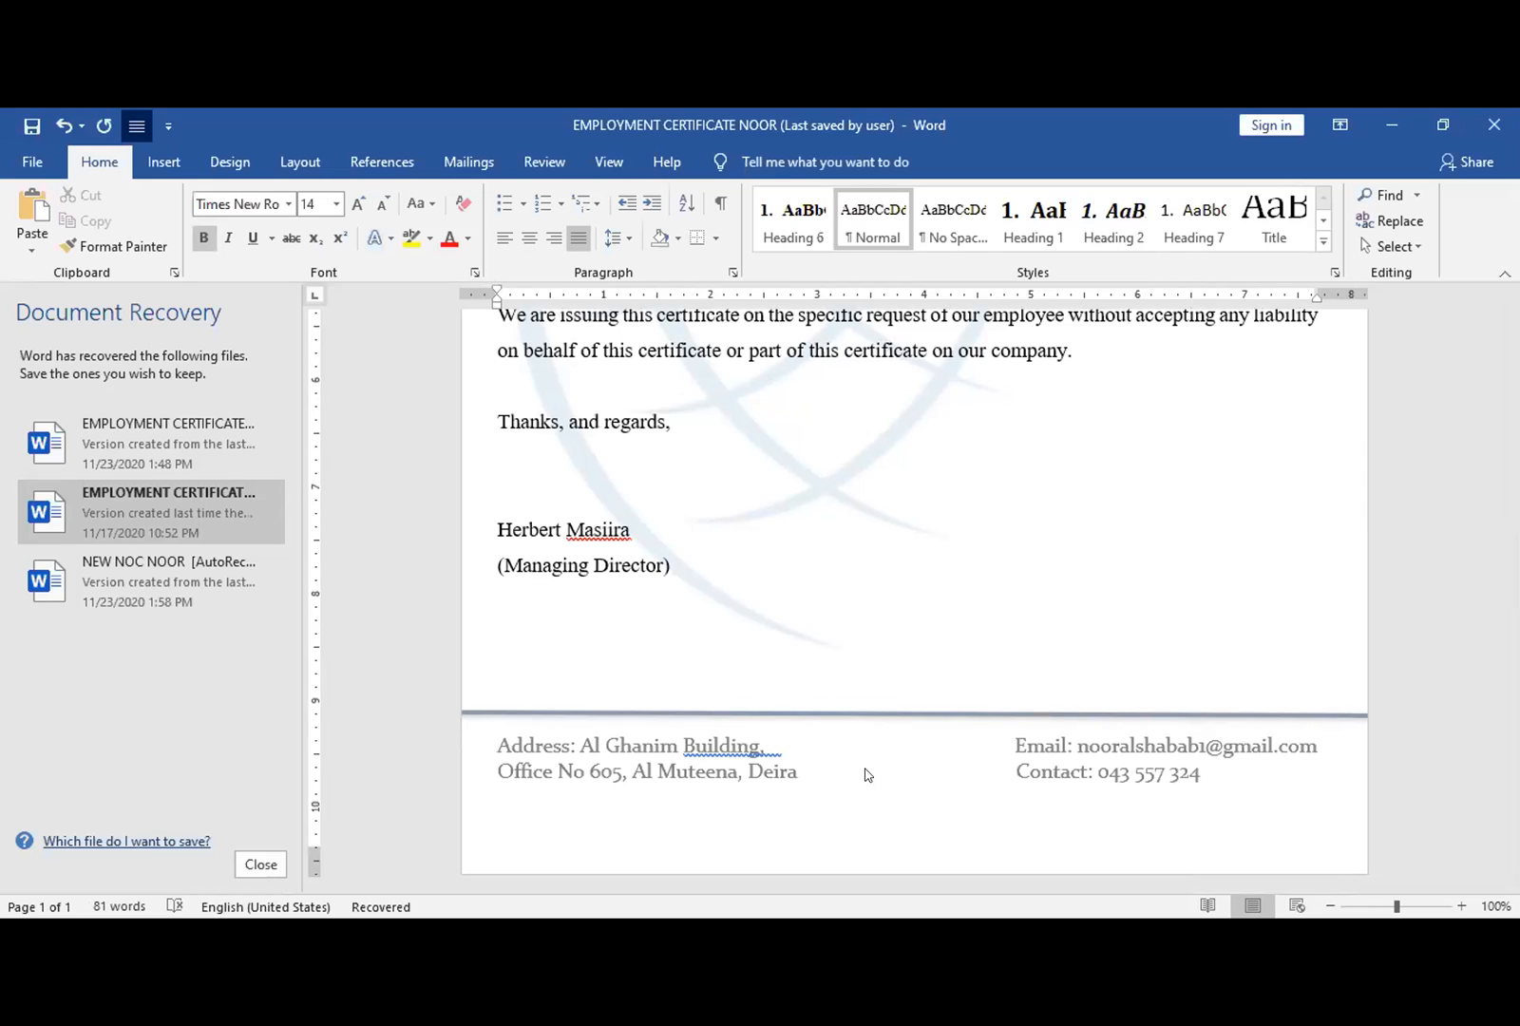
- Bring the NEW NOC NOOR letter window to the front from the taskbar
{"action": "left_click", "coordinate": [856, 938]}
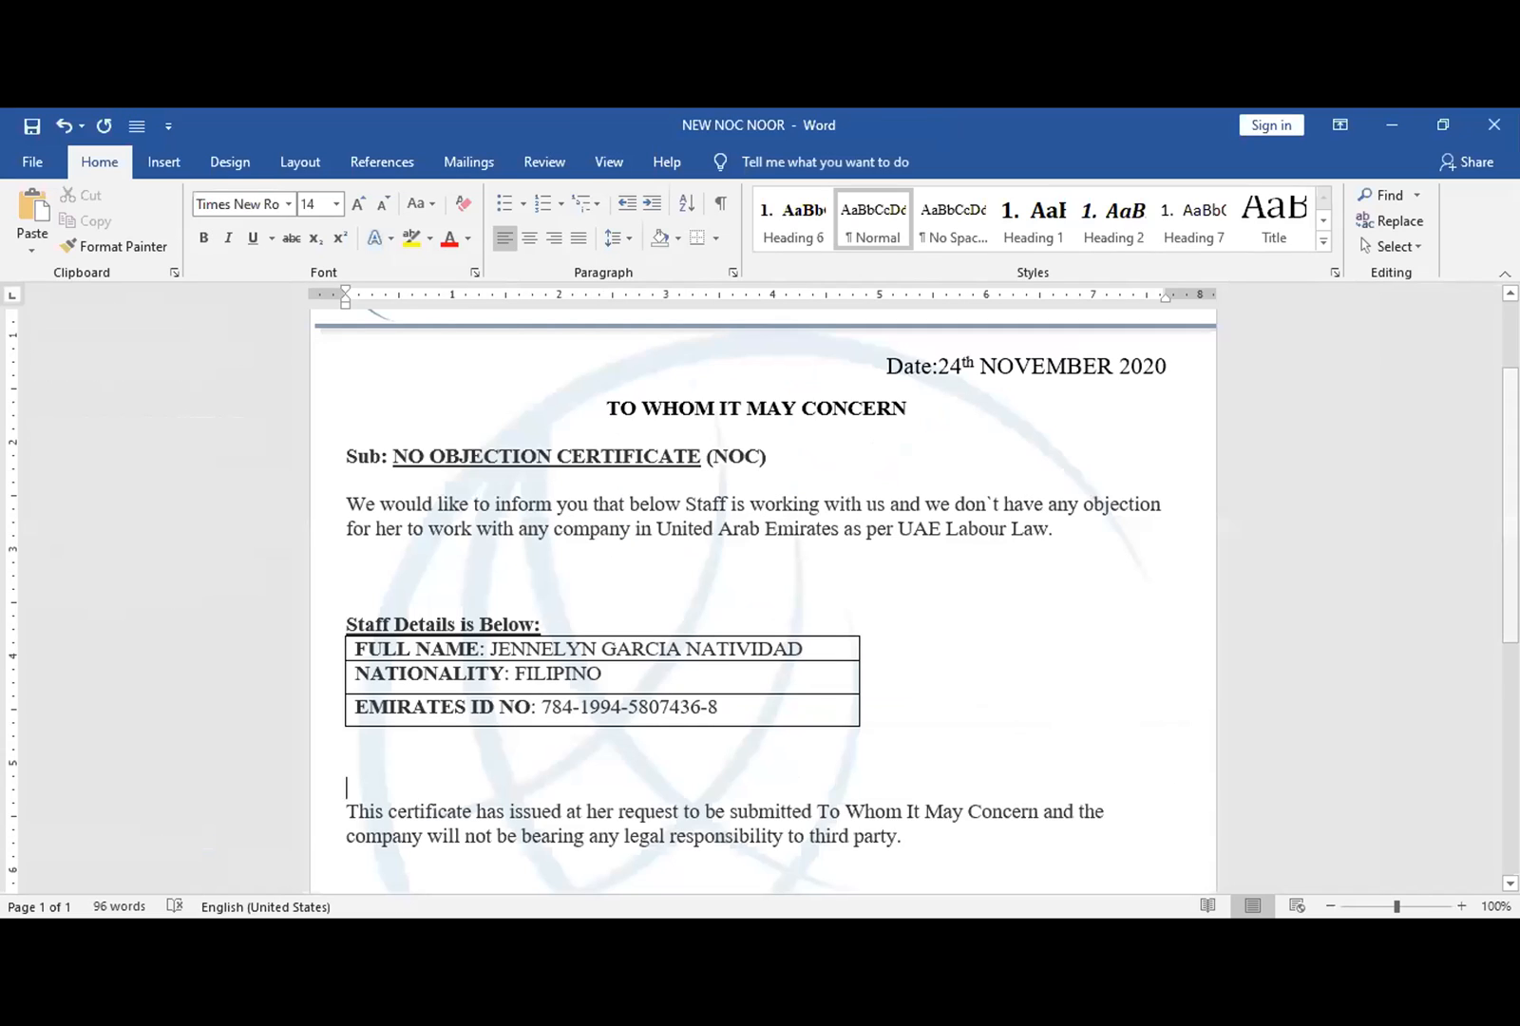
{"action": "scroll", "coordinate": [765, 600], "scroll_direction": "up", "scroll_amount": 3}
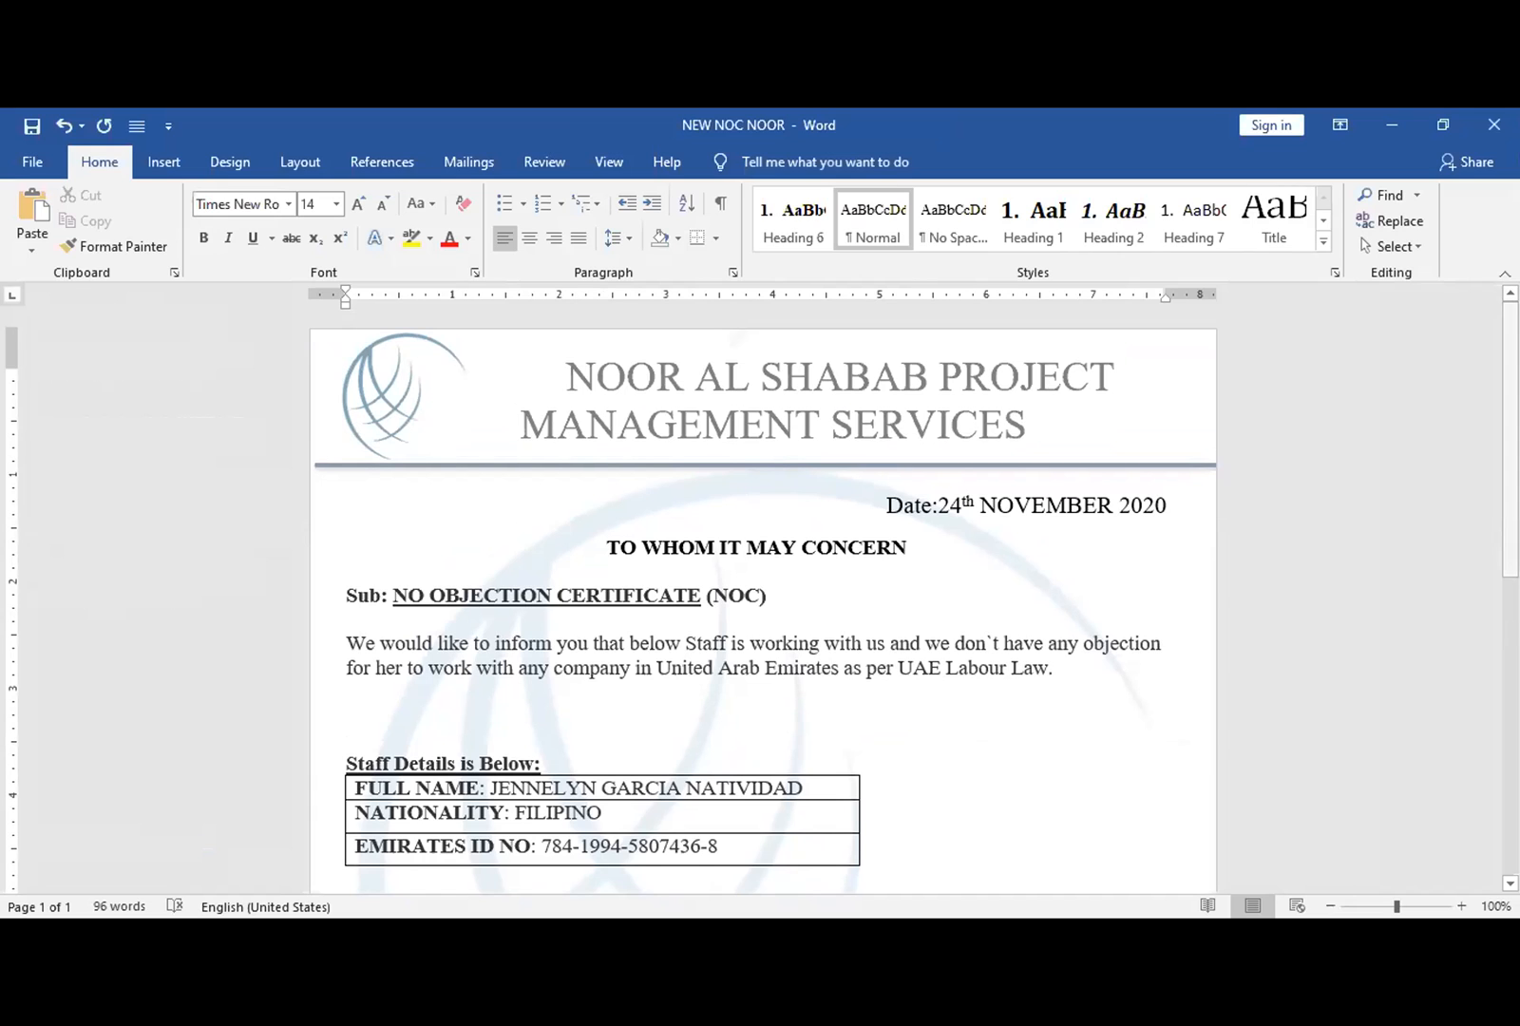
{"action": "mouse_move", "coordinate": [1511, 440]}
{"action": "left_mouse_down"}
{"action": "mouse_move", "coordinate": [1511, 483]}
{"action": "mouse_move", "coordinate": [1511, 456]}
{"action": "left_mouse_up"}
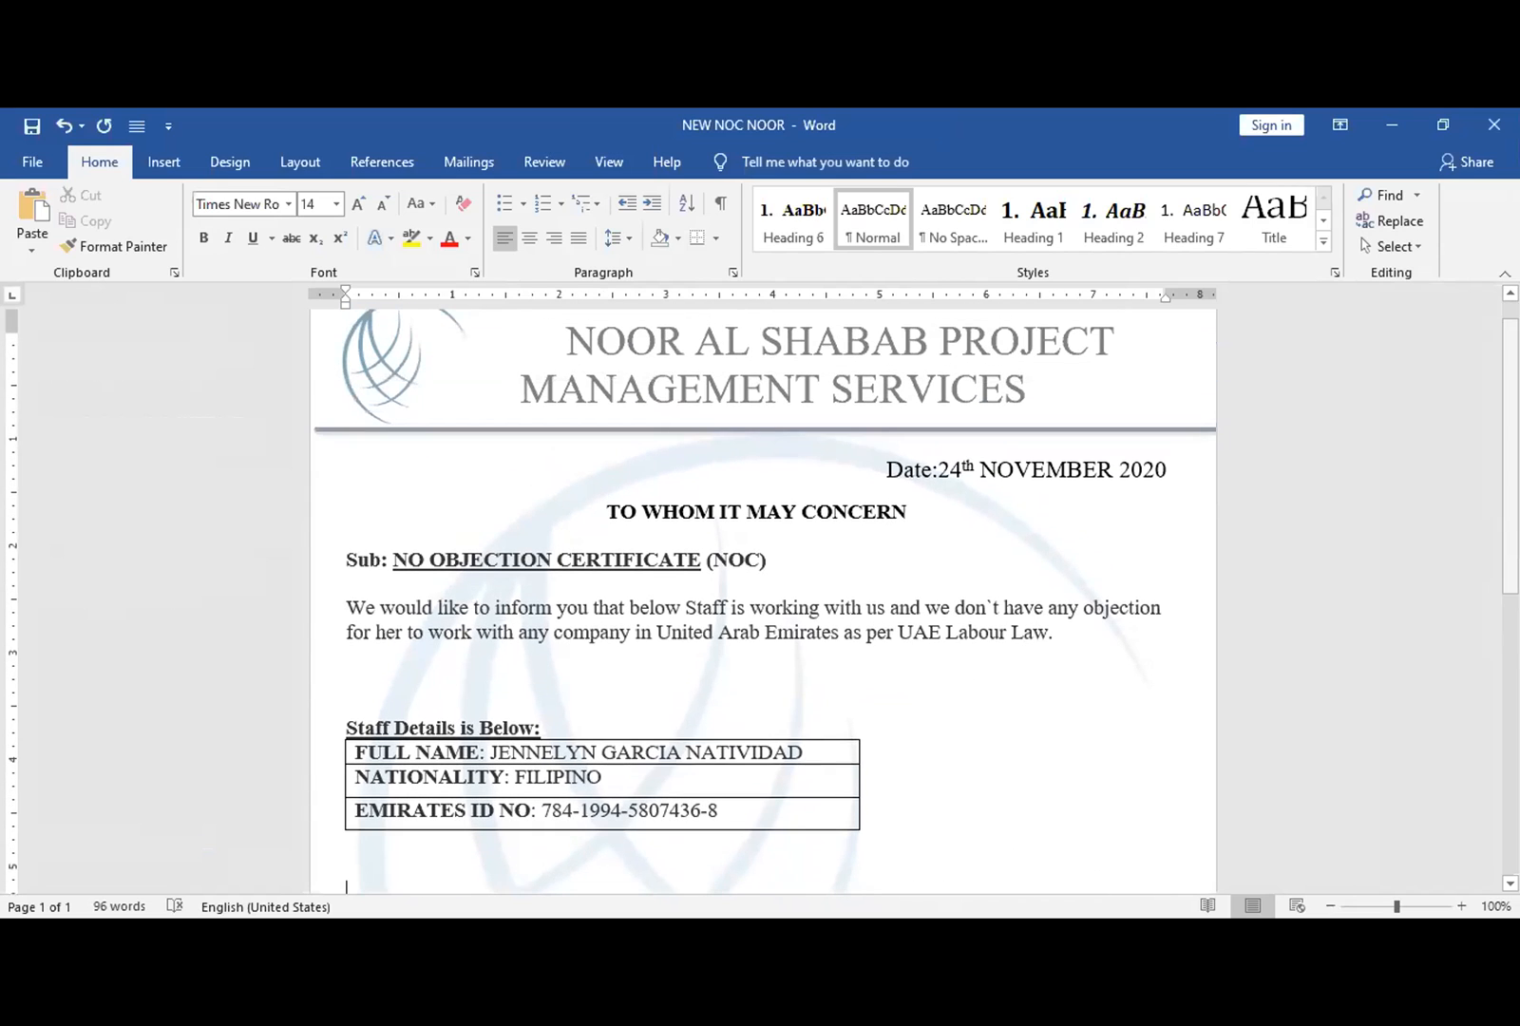
{"action": "mouse_move", "coordinate": [1511, 456]}
{"action": "left_mouse_down"}
{"action": "mouse_move", "coordinate": [1511, 510]}
{"action": "mouse_move", "coordinate": [1511, 439]}
{"action": "left_mouse_up"}
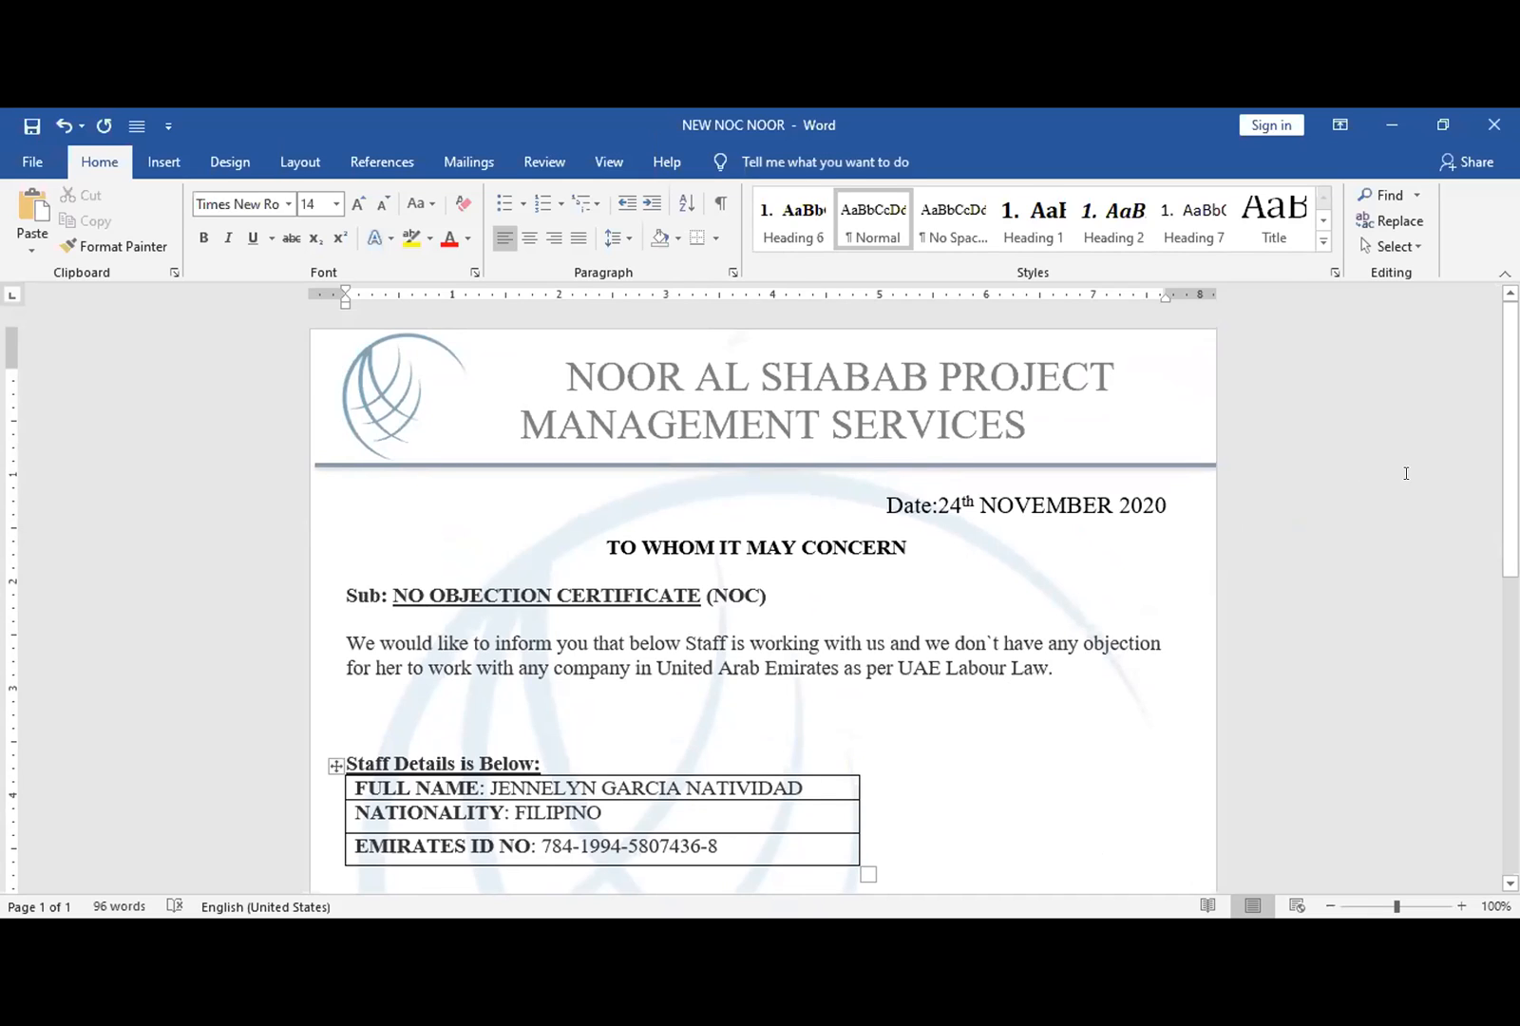
{"action": "scroll", "coordinate": [1483, 532], "scroll_direction": "down", "scroll_amount": 4}
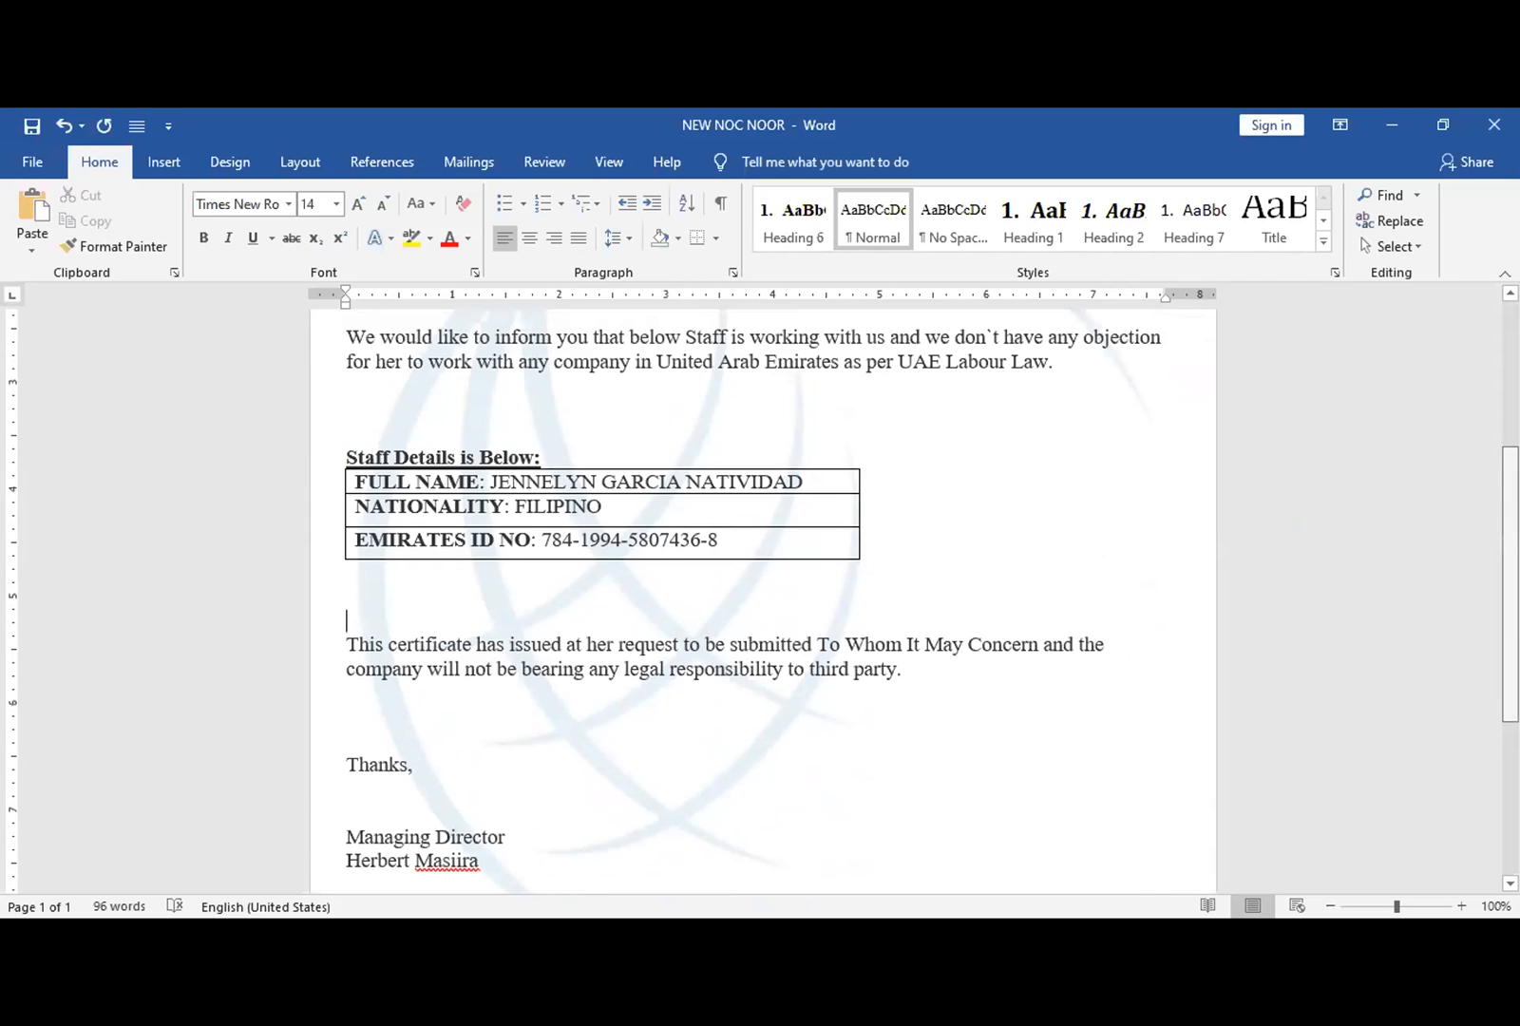
{"action": "scroll", "coordinate": [546, 595], "scroll_direction": "up", "scroll_amount": 5}
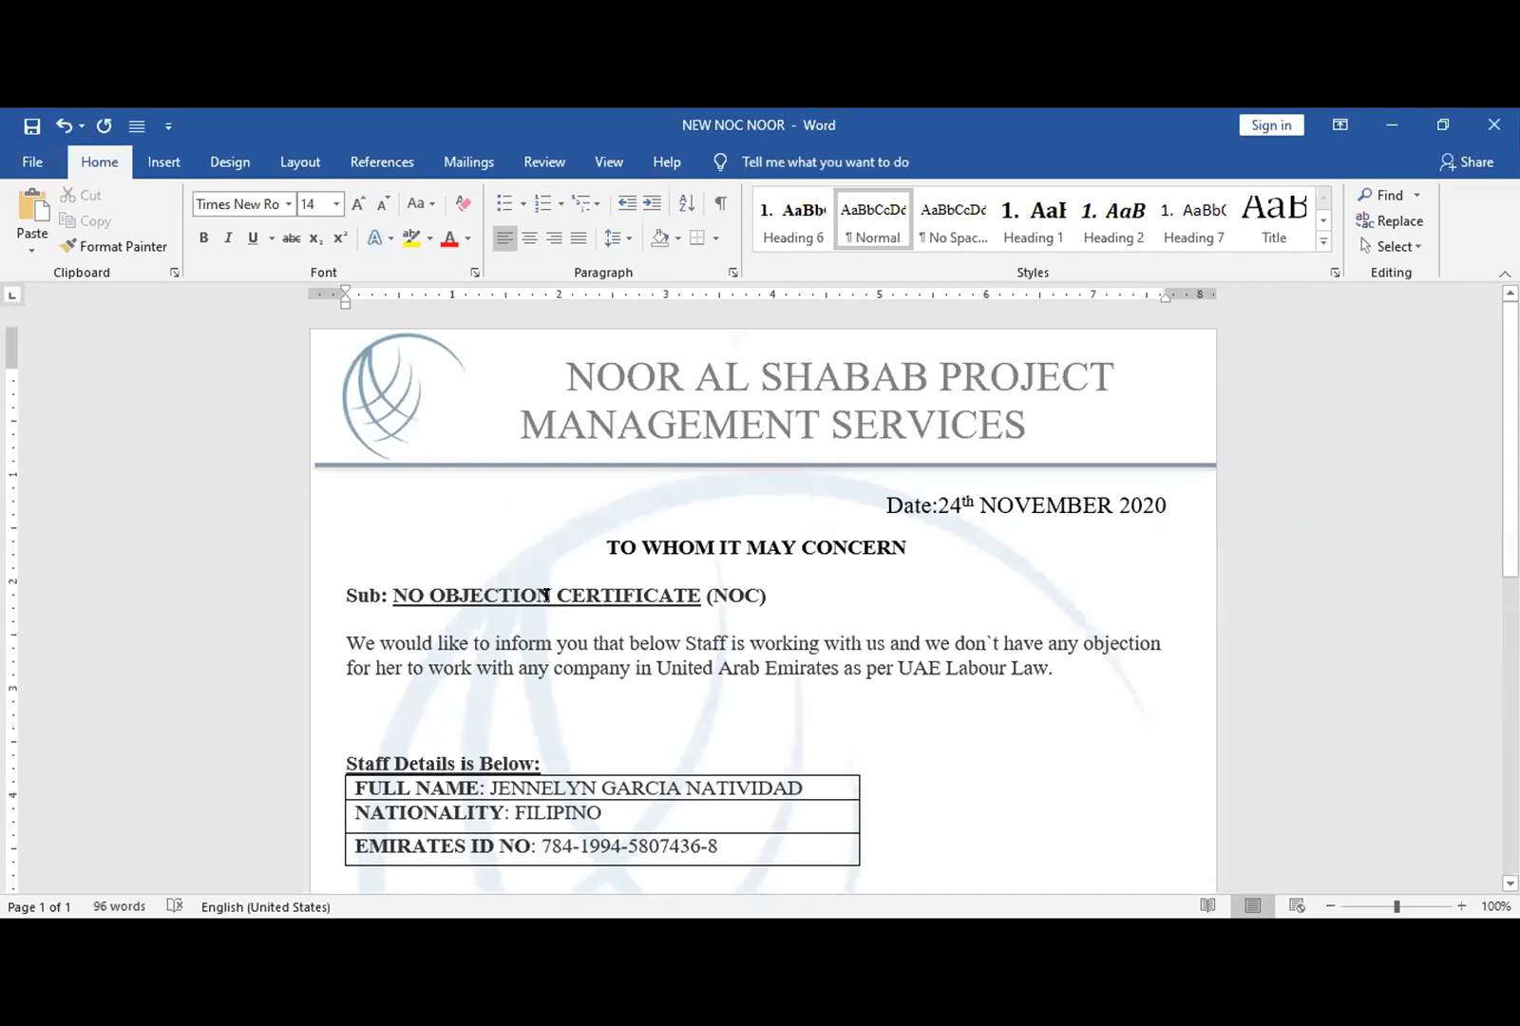
{"action": "left_click", "coordinate": [548, 595]}
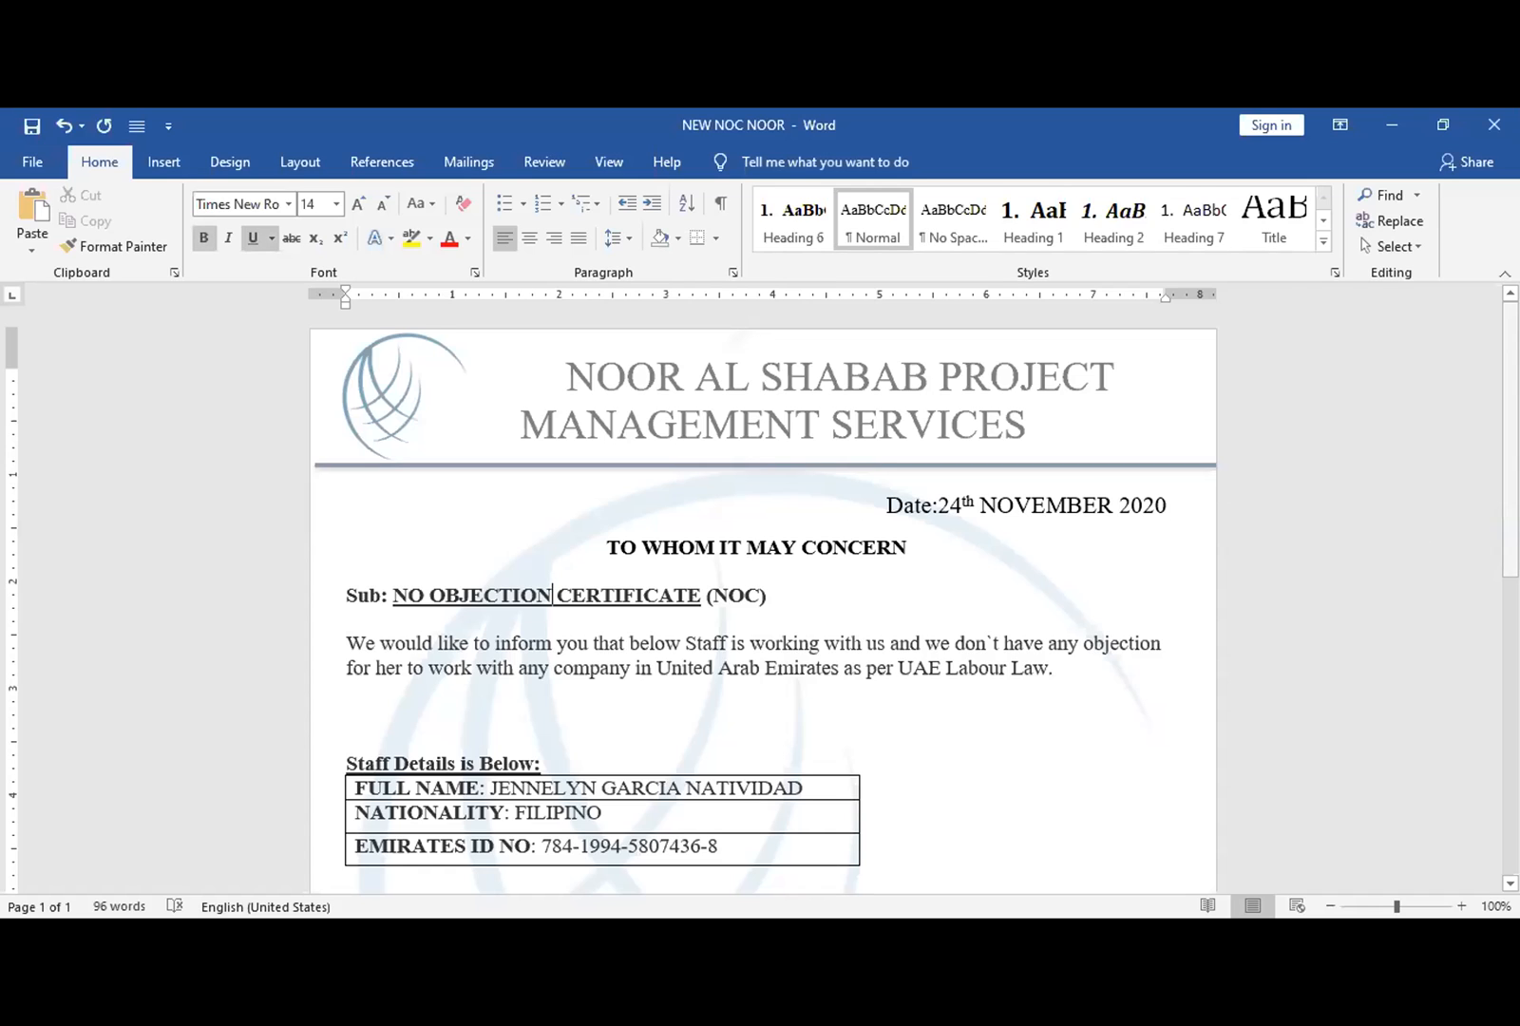
{"action": "scroll", "coordinate": [1422, 535], "scroll_direction": "down", "scroll_amount": 10}
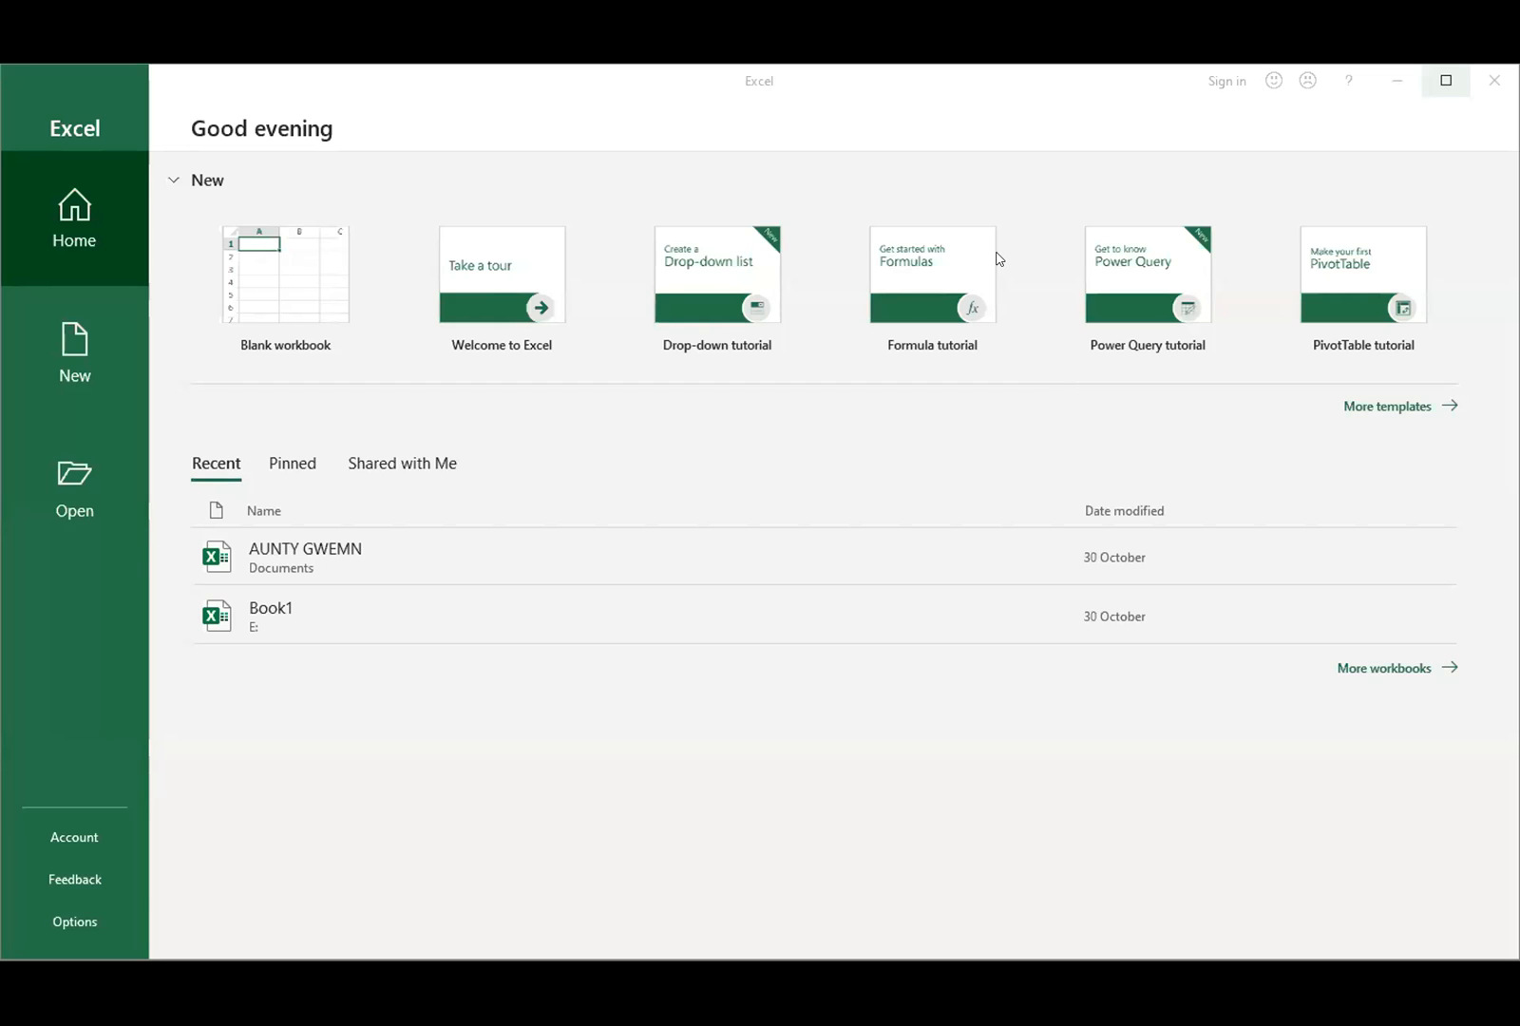
- Maximize the Excel start screen and choose the Blank workbook template
{"action": "left_click", "coordinate": [1445, 80]}
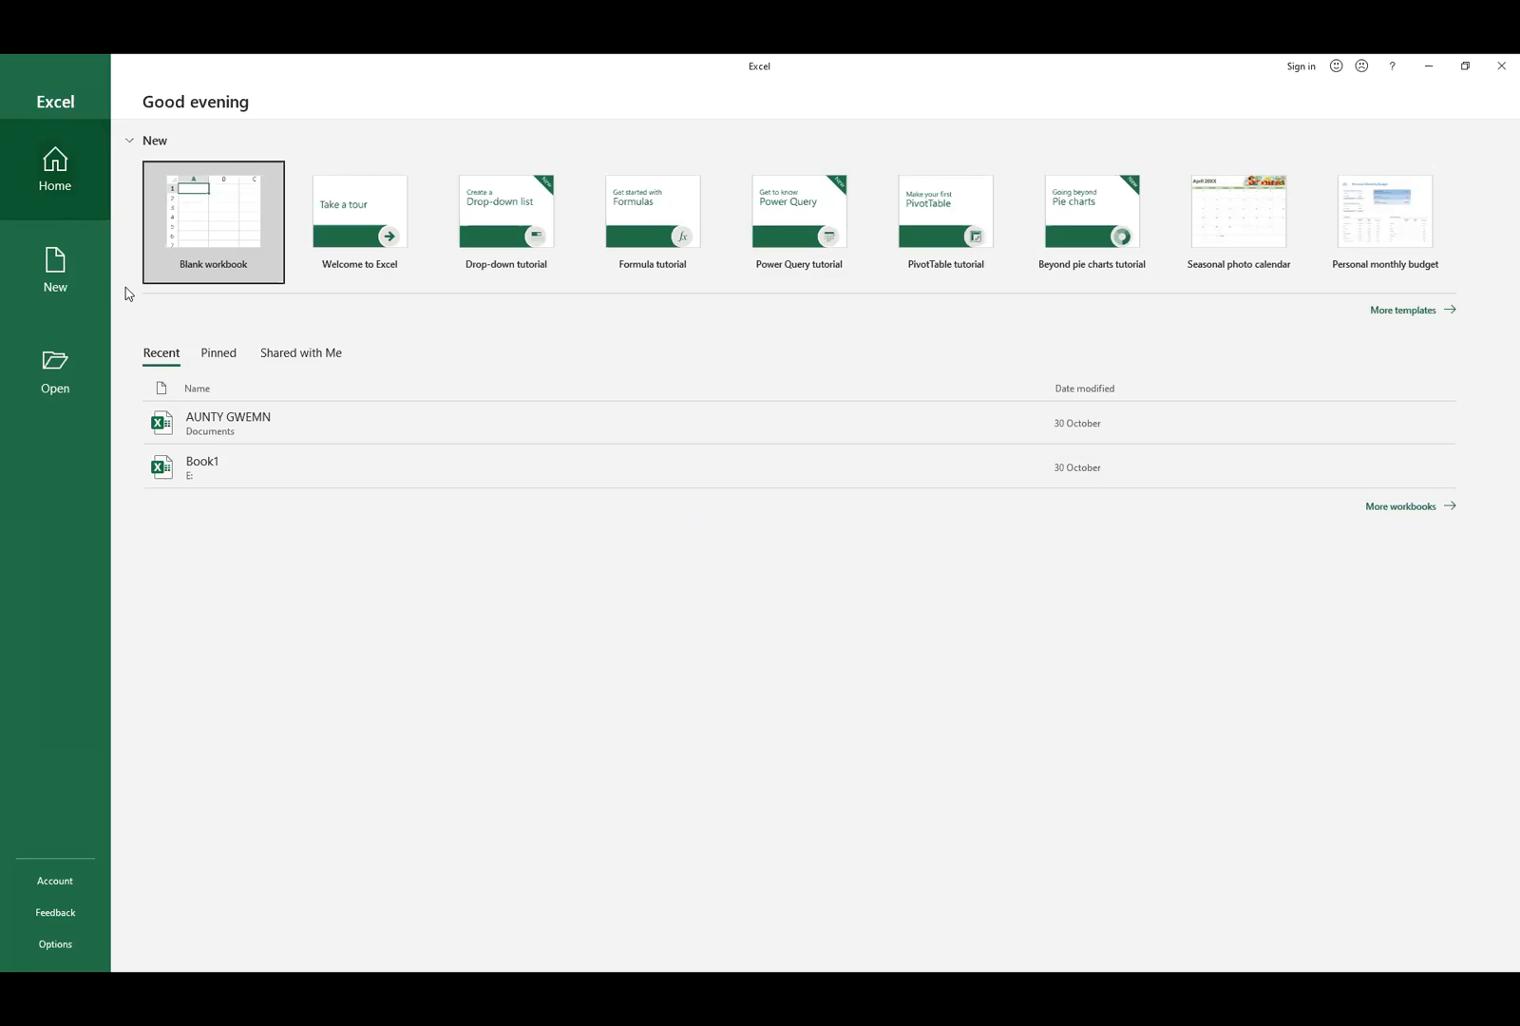
{"action": "left_click", "coordinate": [218, 205]}
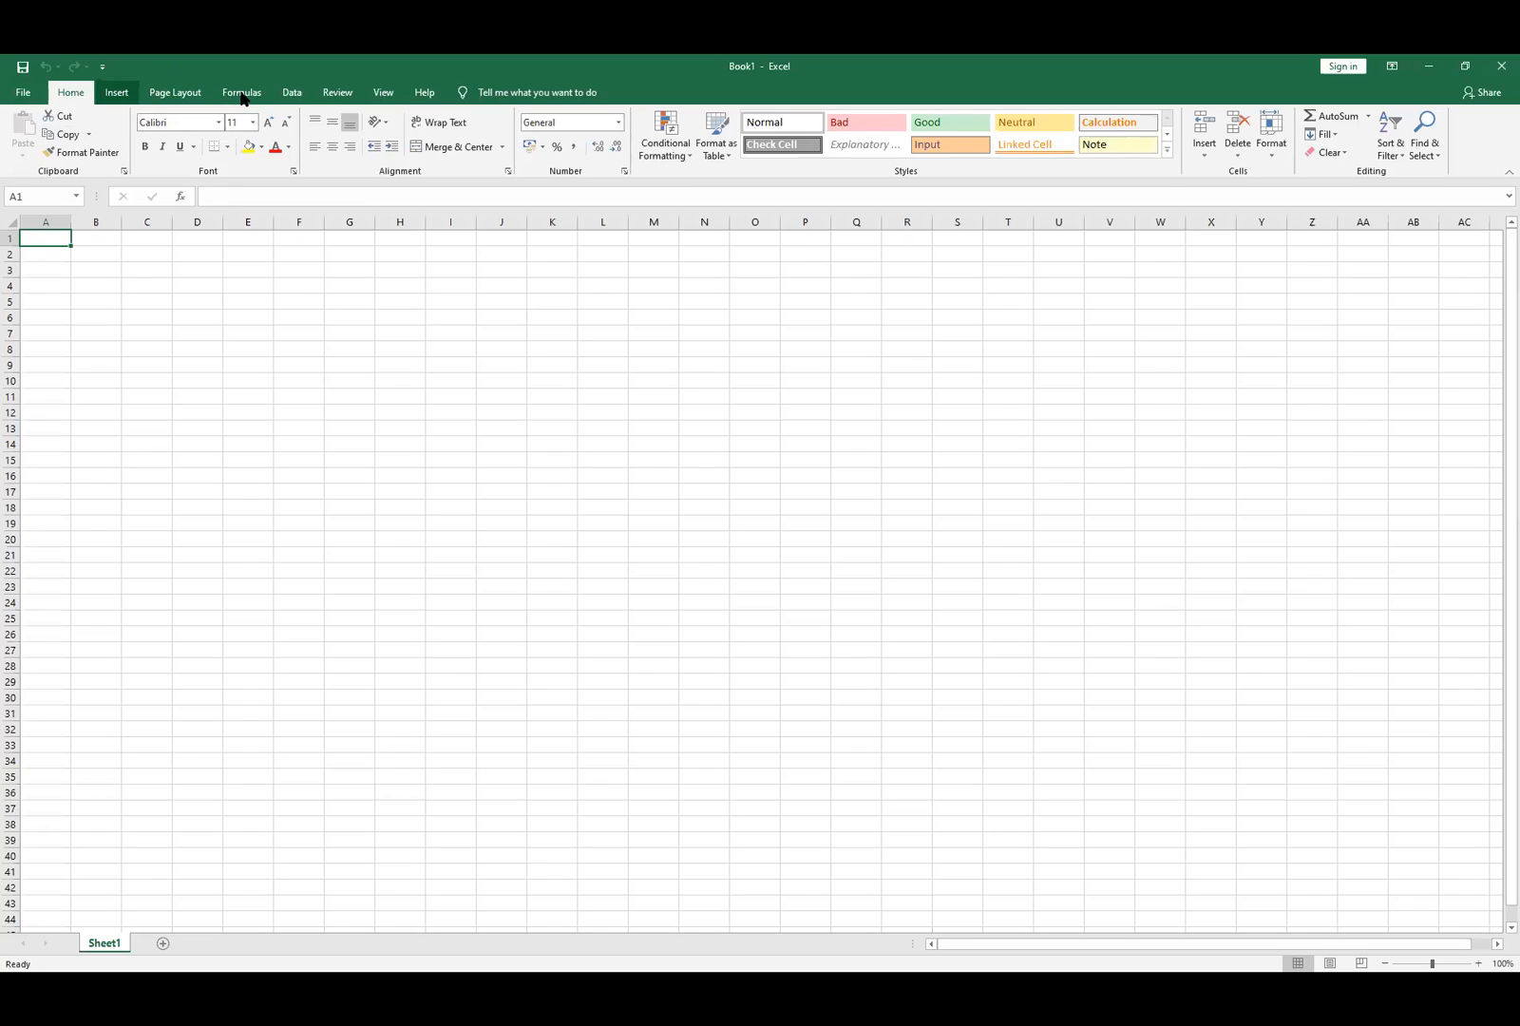
- Scroll over the ribbon of the newly opened Book1 workbook
{"action": "scroll", "coordinate": [249, 113], "scroll_direction": "down", "scroll_amount": 1}
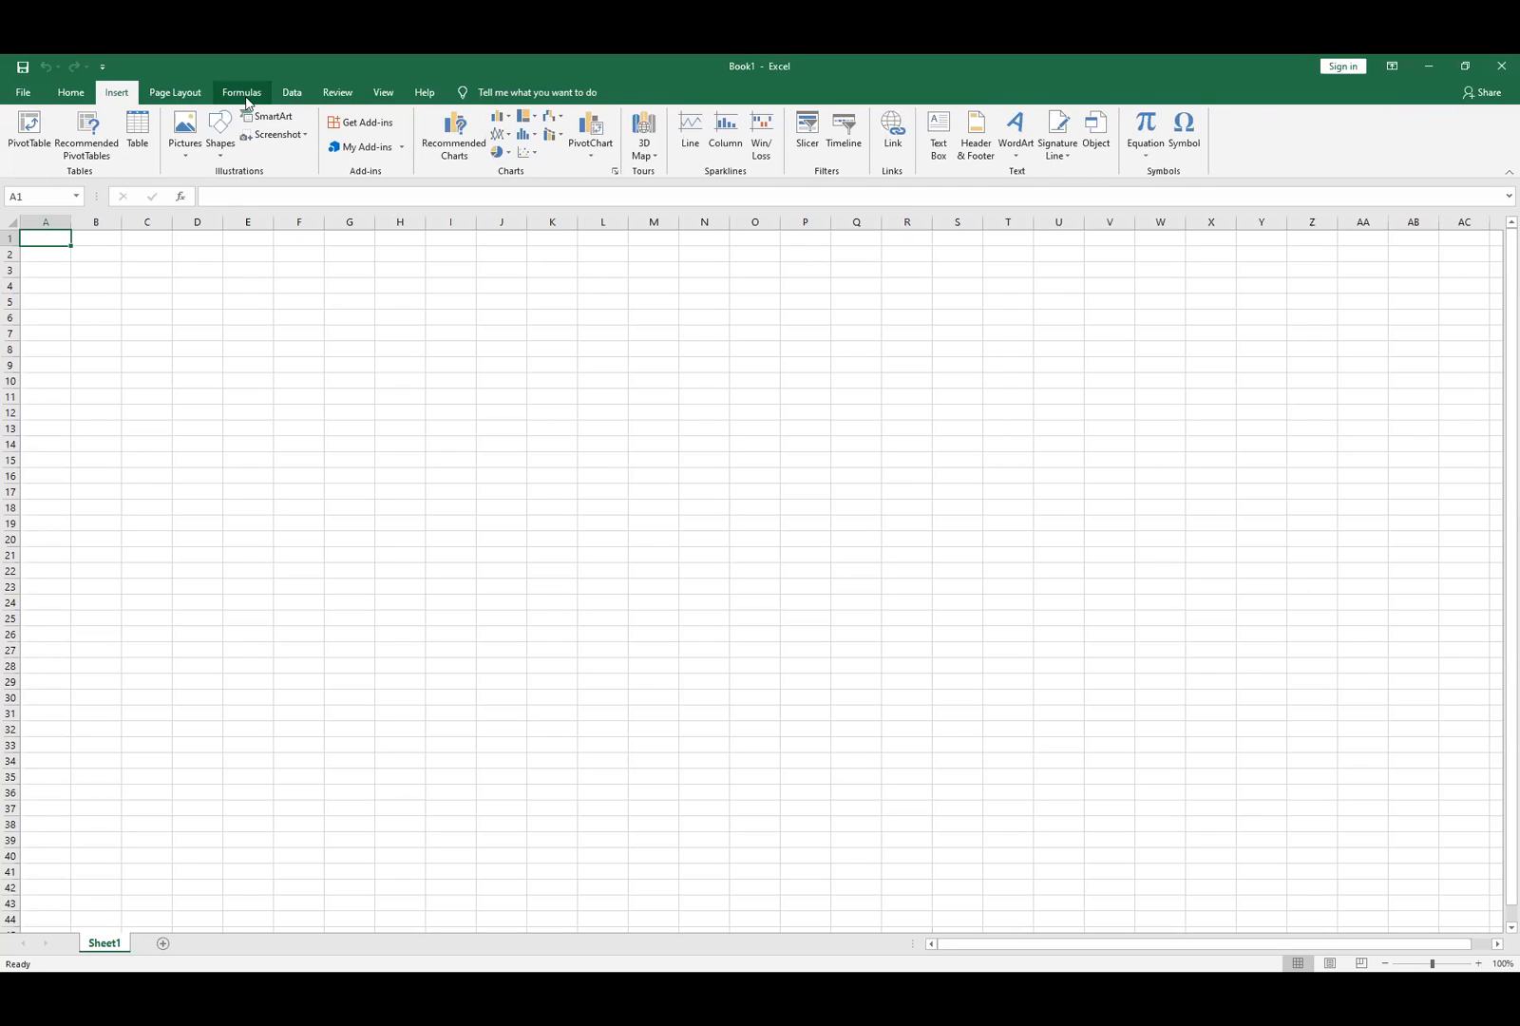
- Show the Home tab and practise selecting column A, row 1 and single cells like B2 and B3
{"action": "left_click", "coordinate": [70, 92]}
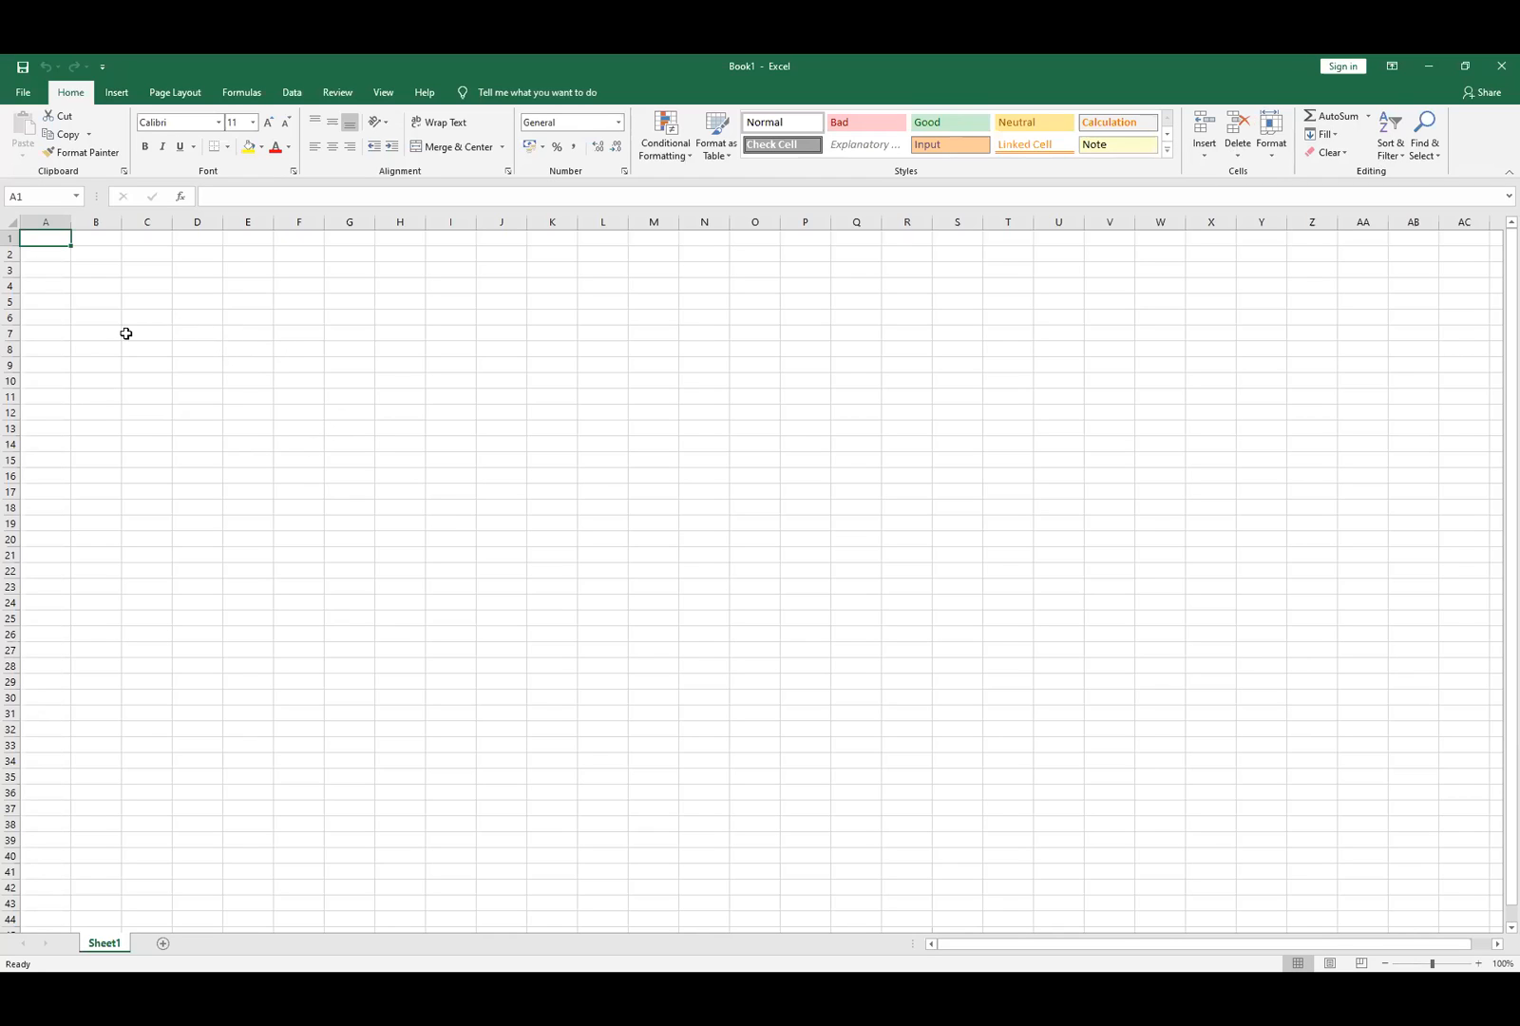
{"action": "left_click", "coordinate": [48, 221]}
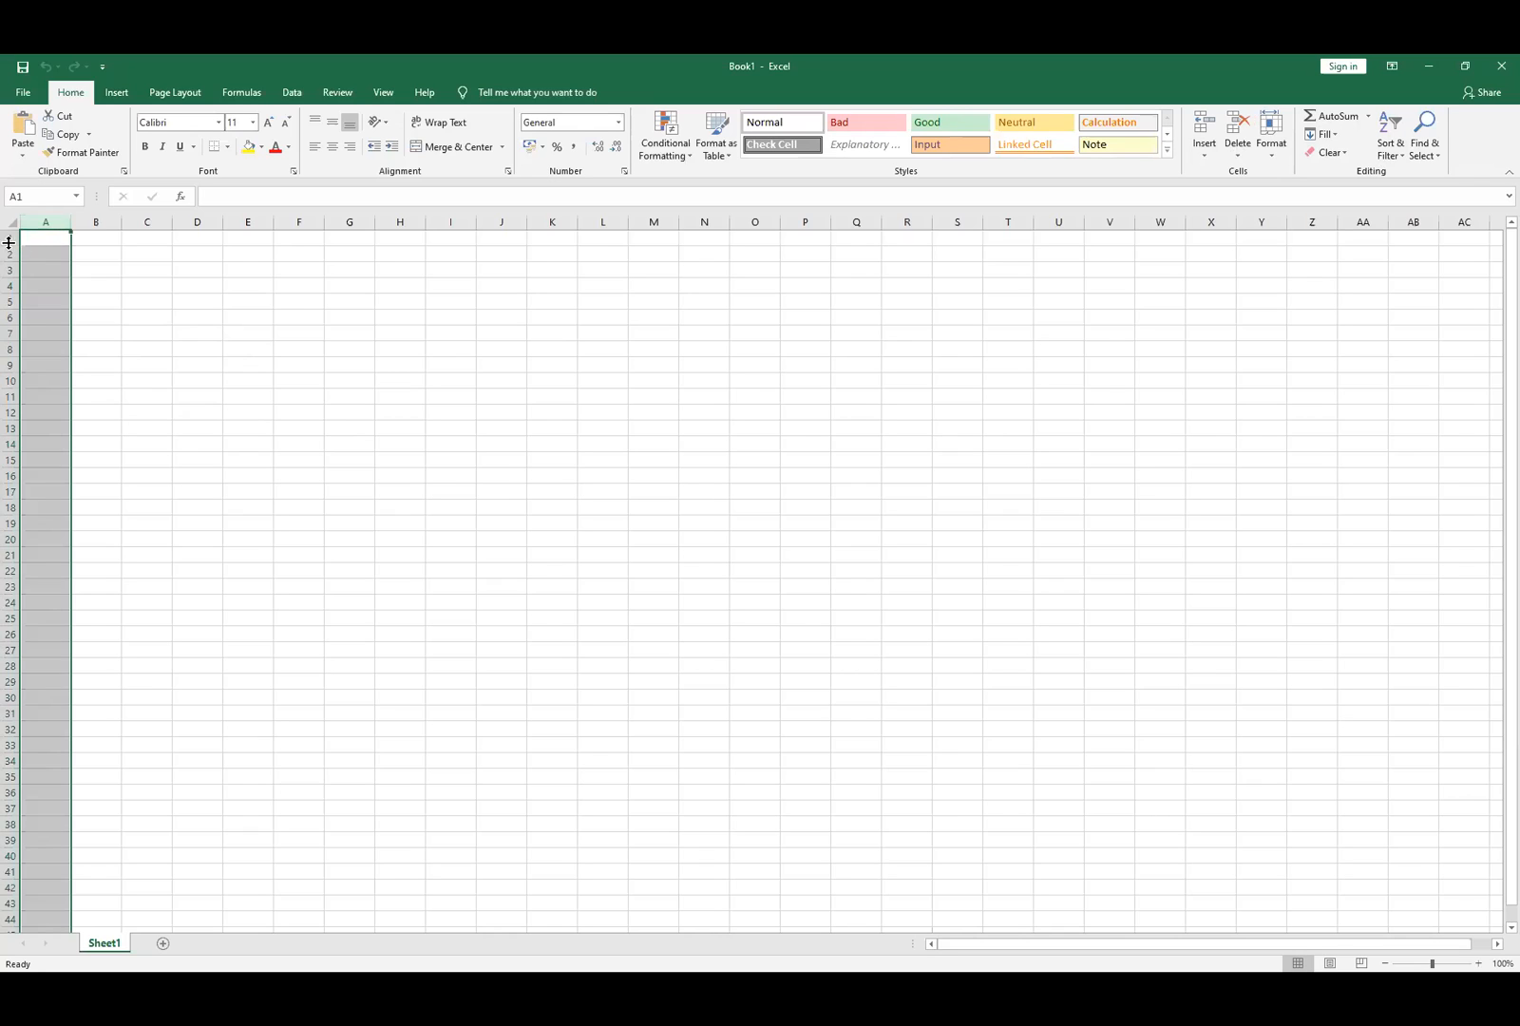
{"action": "left_click", "coordinate": [13, 240]}
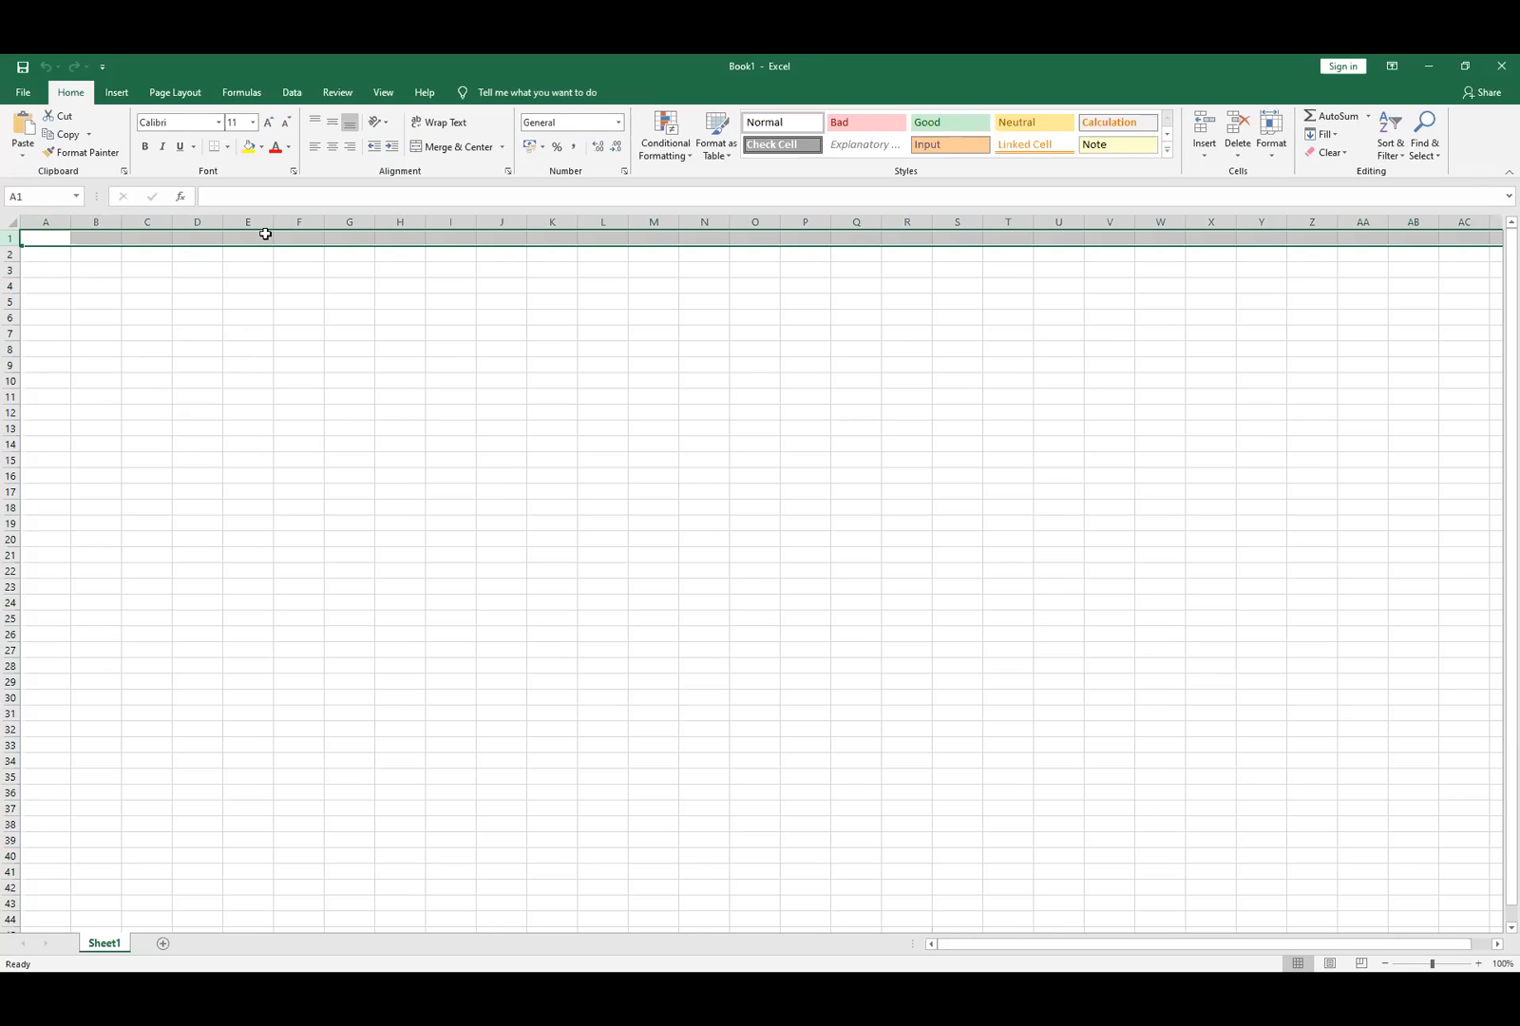
{"action": "left_click", "coordinate": [107, 255]}
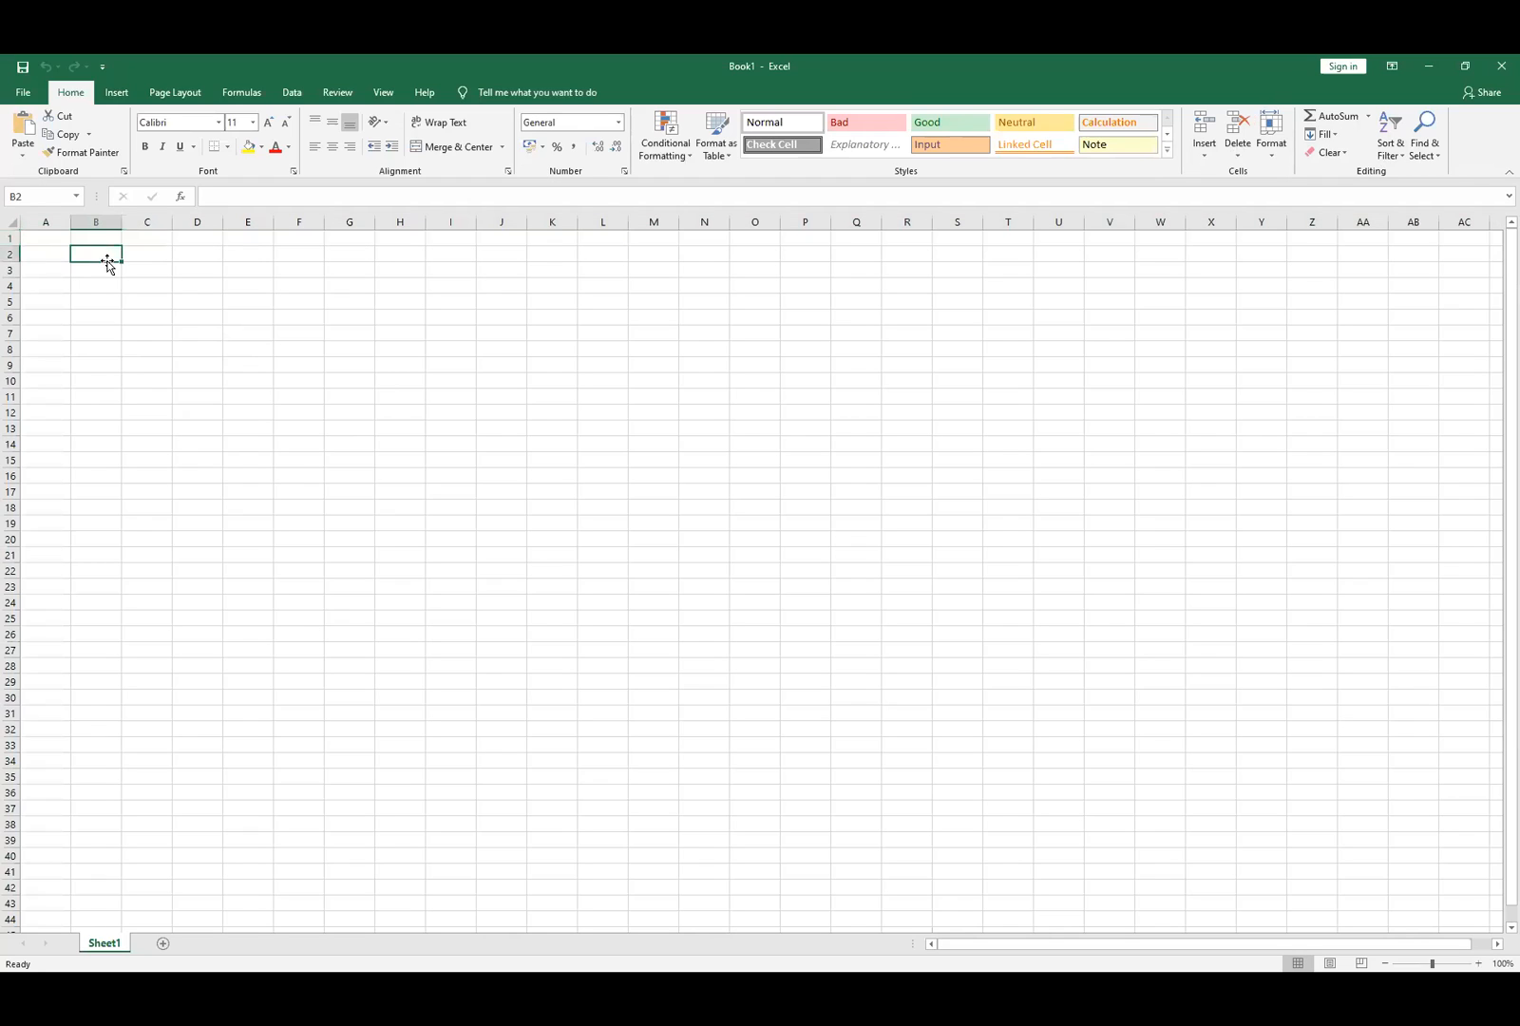
{"action": "left_click", "coordinate": [108, 275]}
{"action": "left_click", "coordinate": [136, 269]}
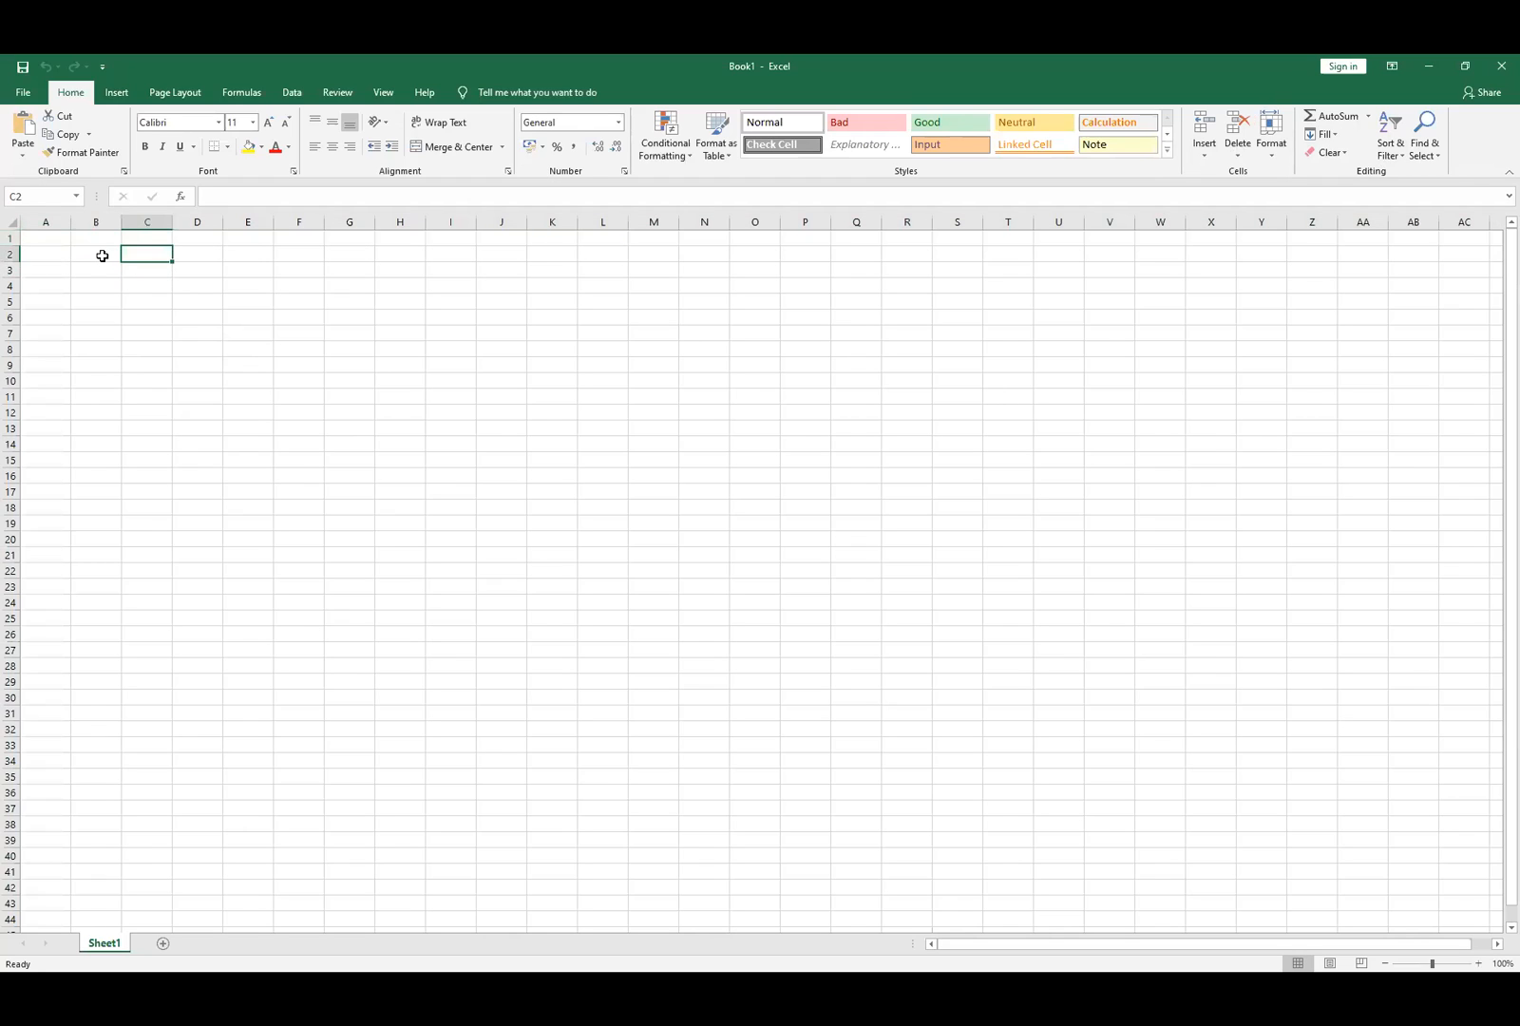
{"action": "left_click", "coordinate": [101, 268]}
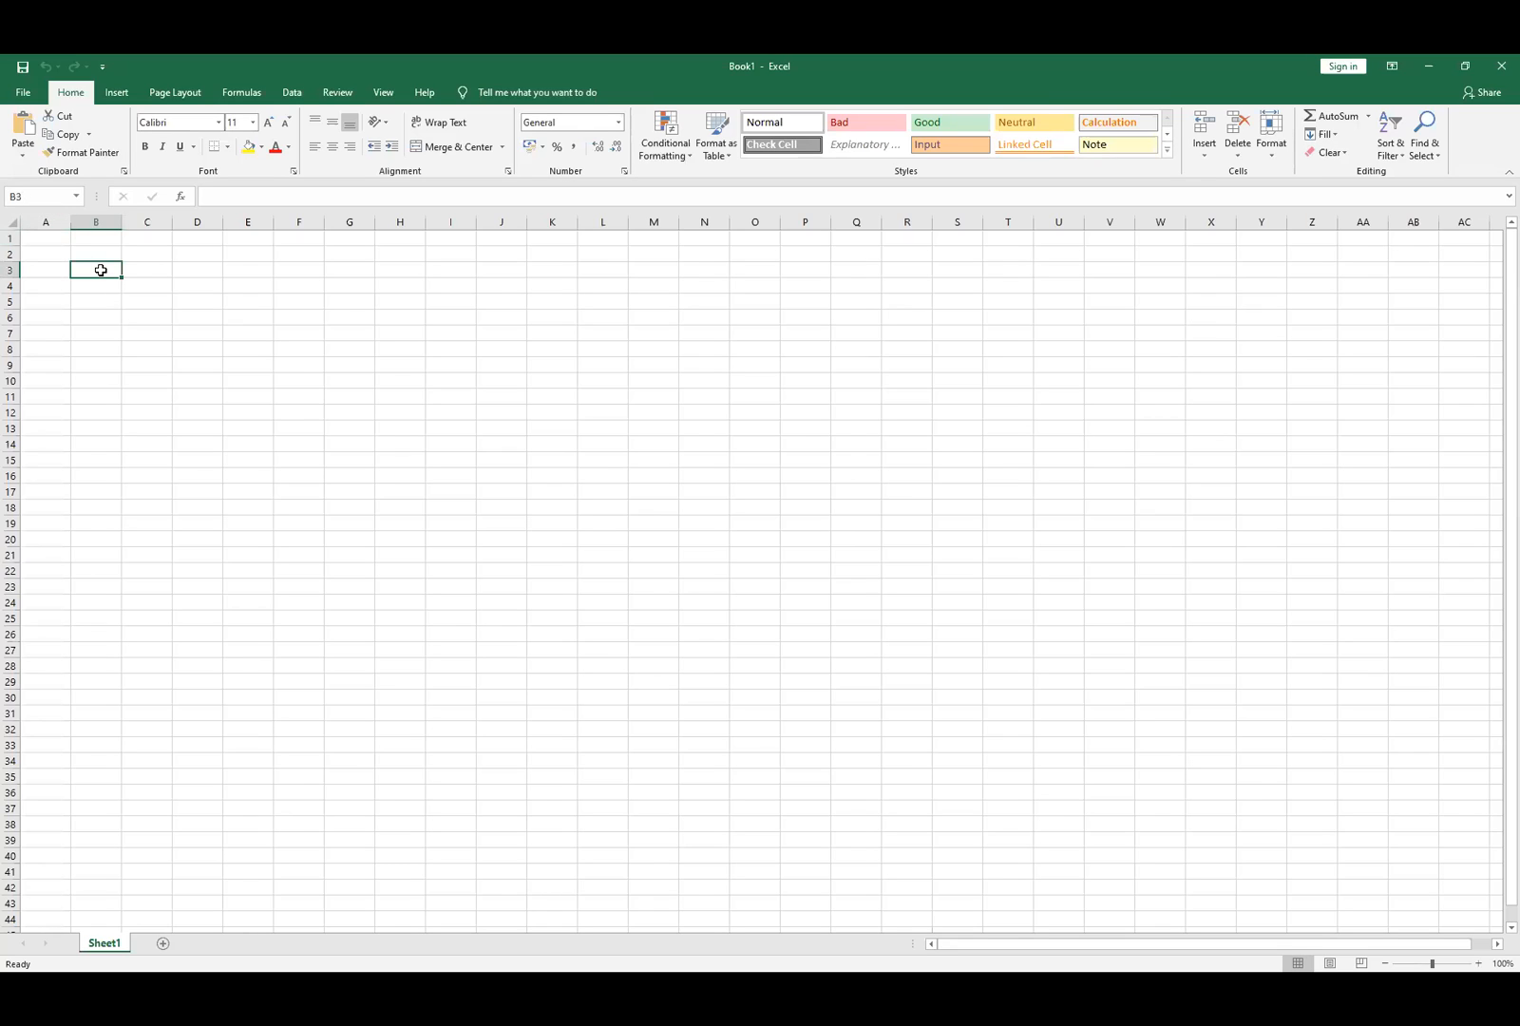
{"action": "left_click_drag", "start_coordinate": [87, 268], "coordinate": [253, 320]}
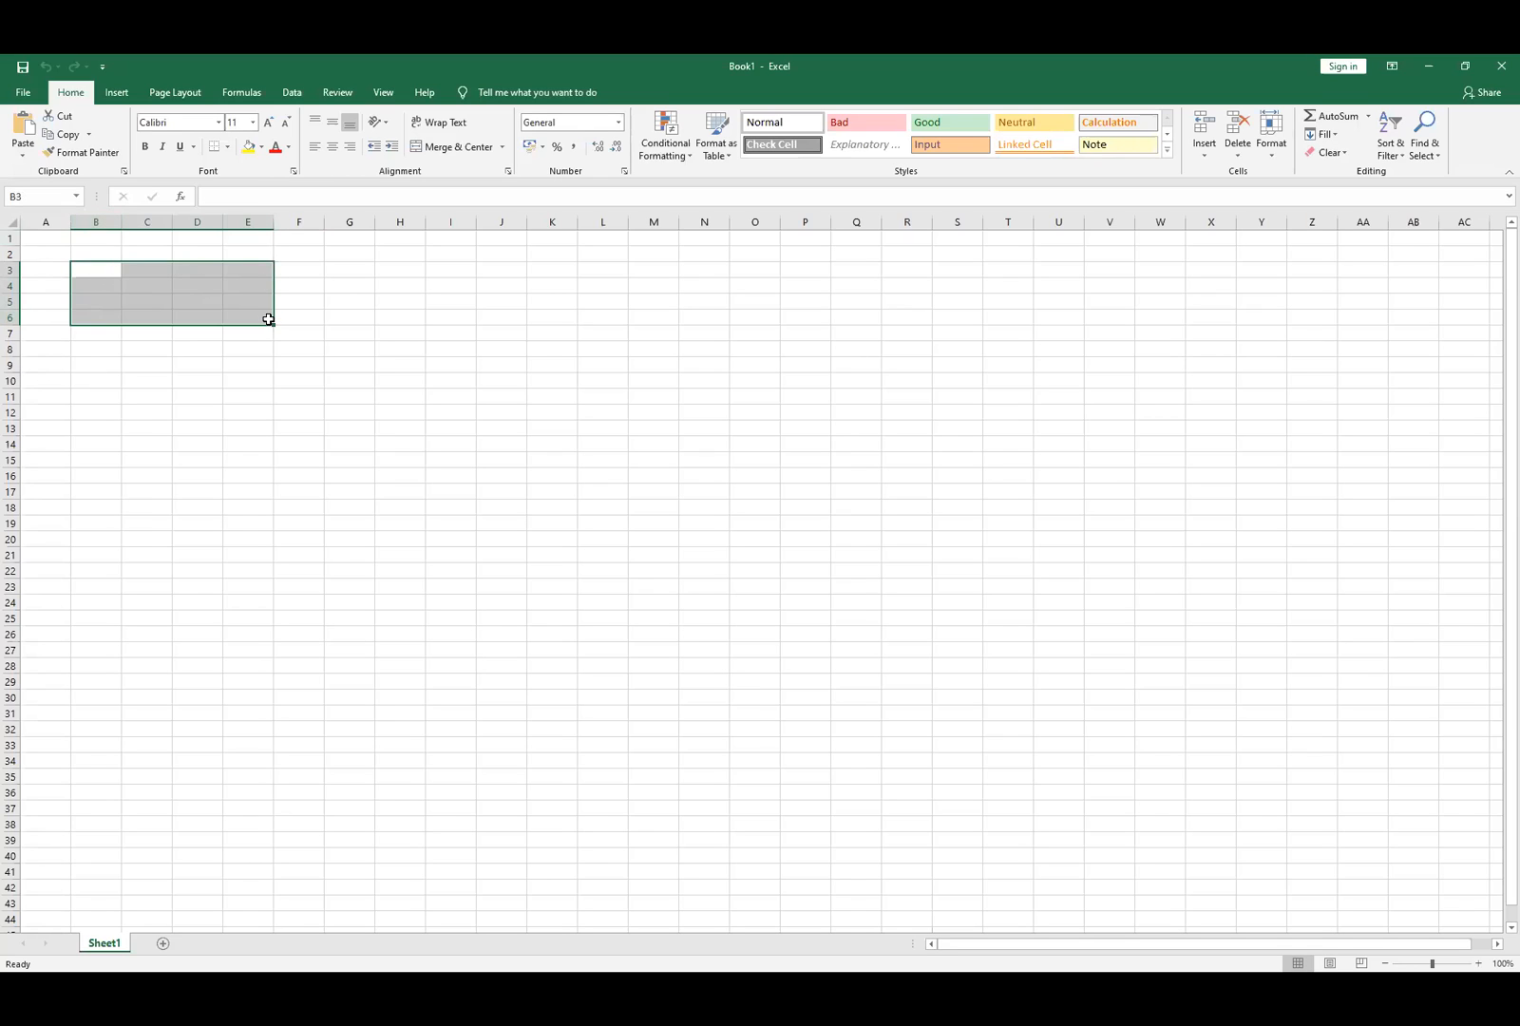
{"action": "left_click", "coordinate": [202, 316]}
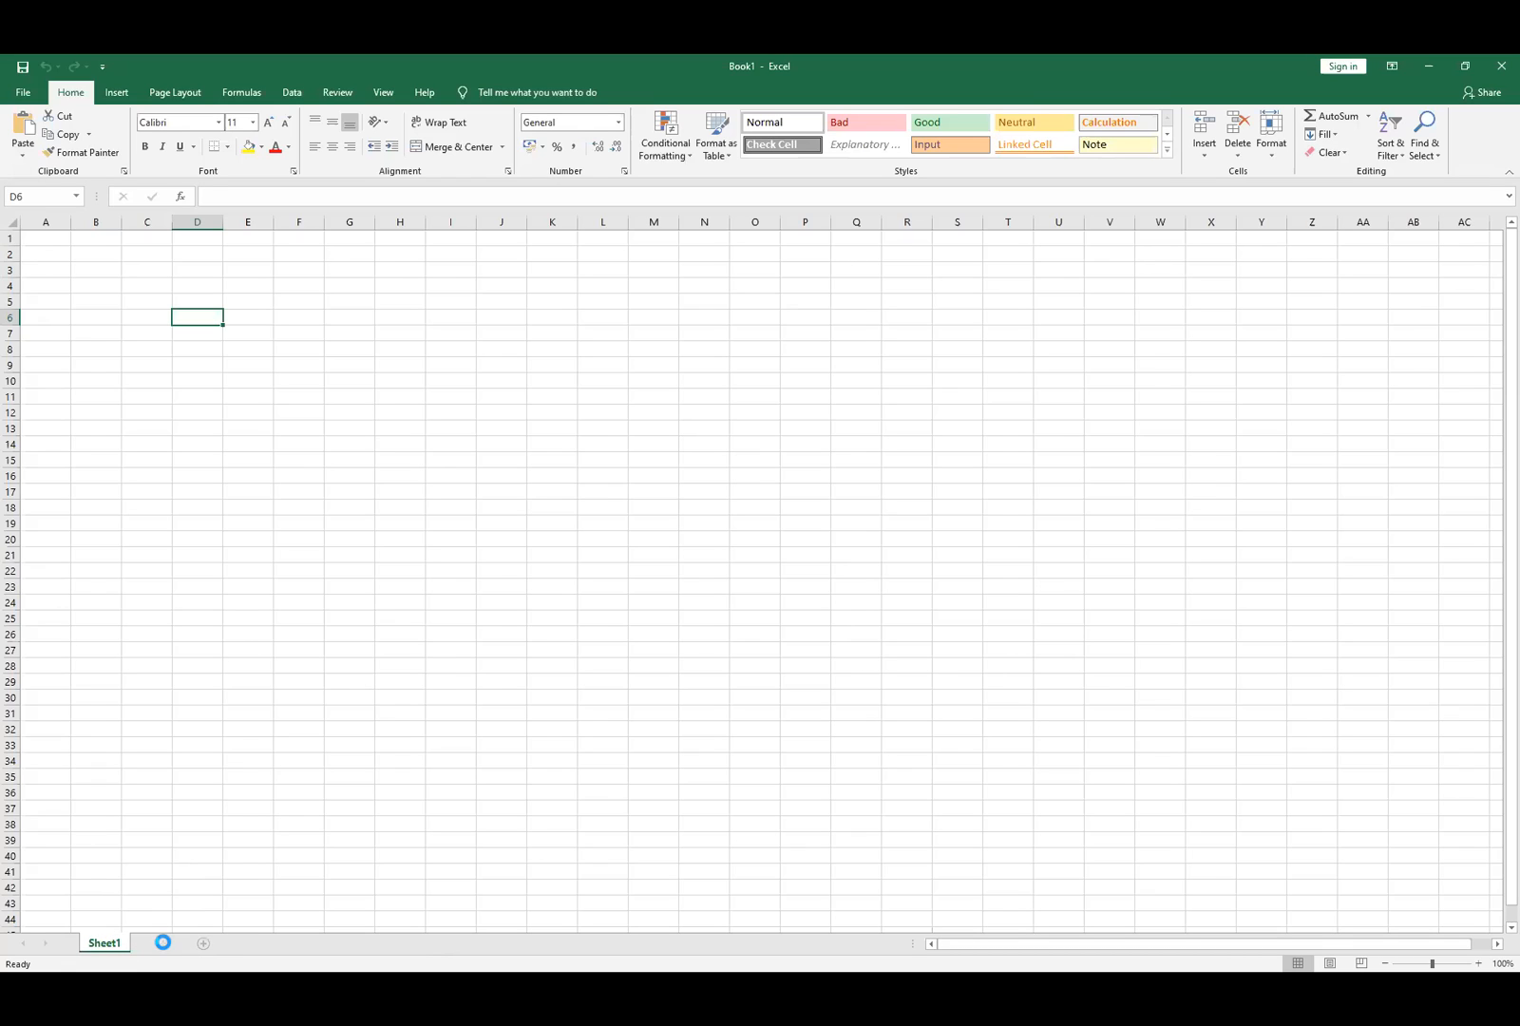
- Add Sheet2 and Sheet3 to the workbook and go back to Sheet1
{"action": "left_click", "coordinate": [163, 943]}
{"action": "left_click", "coordinate": [214, 945]}
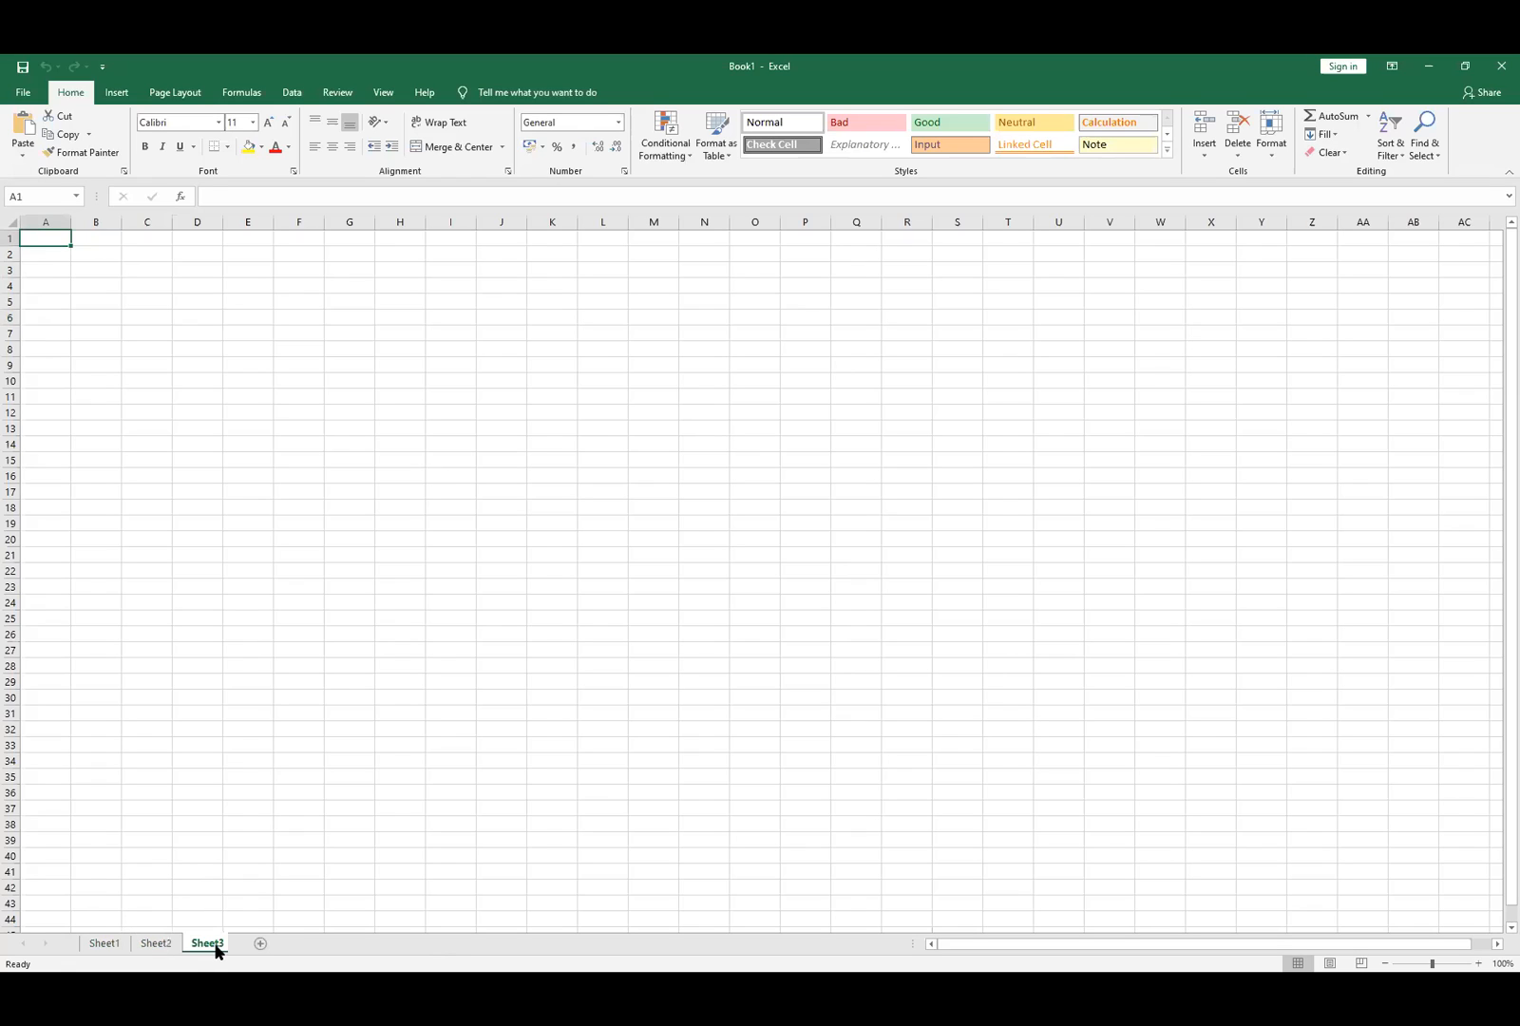
{"action": "left_click", "coordinate": [105, 943]}
- Enter 'hello' in cell A2 of Sheet1, then view Sheet2
{"action": "left_click", "coordinate": [47, 258]}
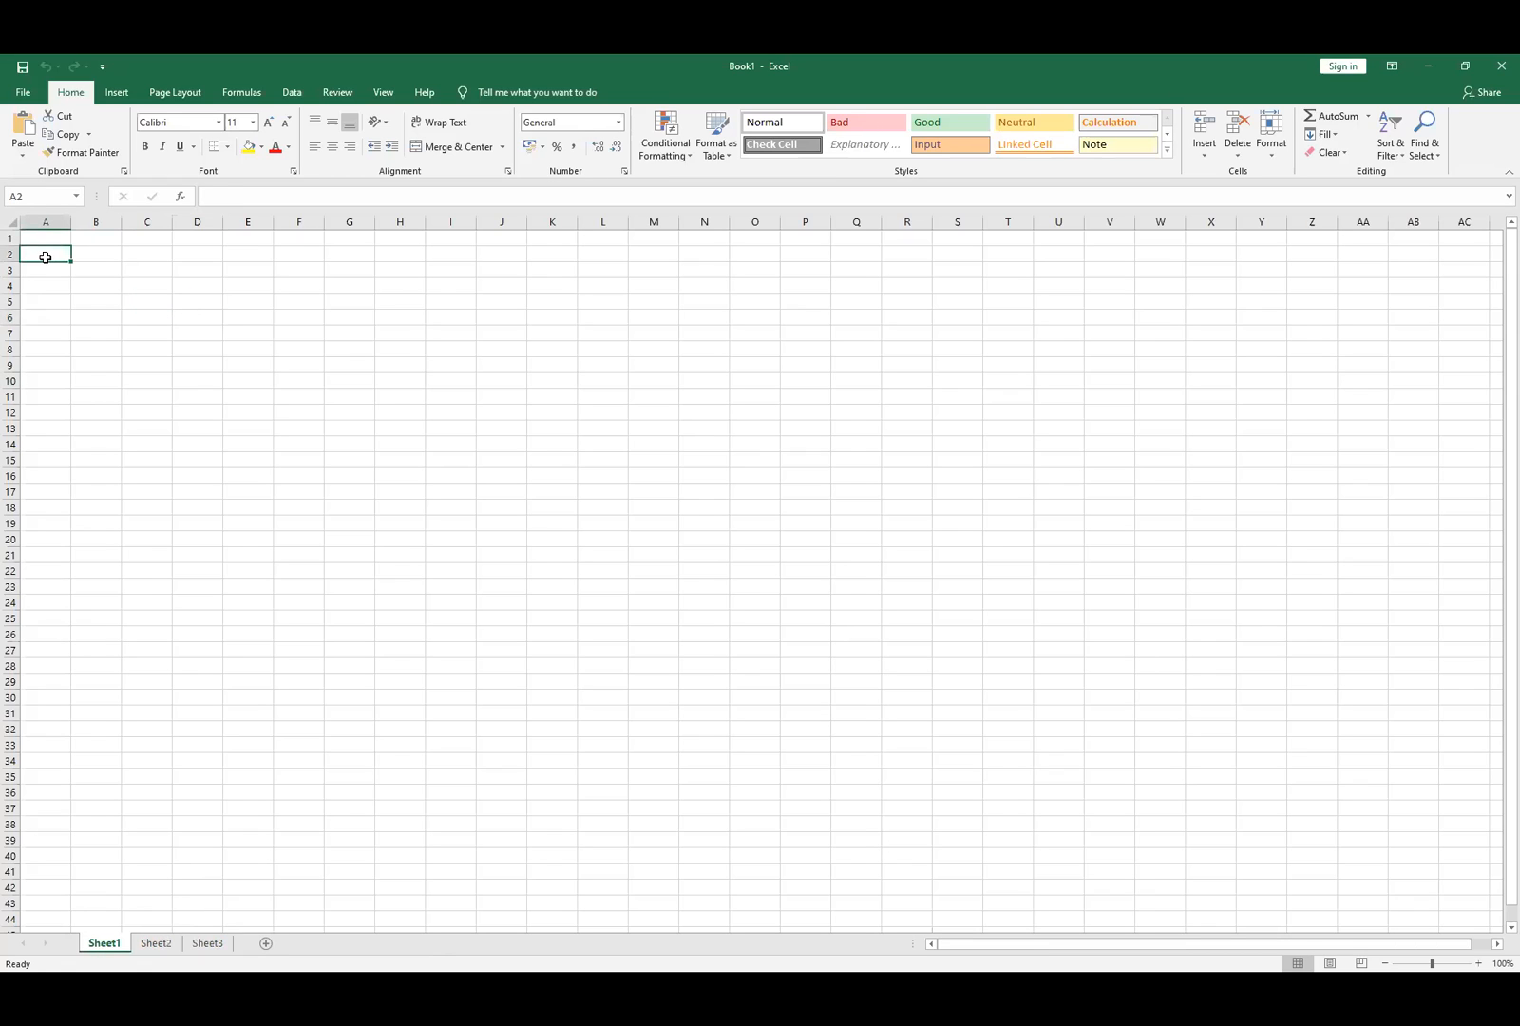
{"action": "type", "text": "df"}
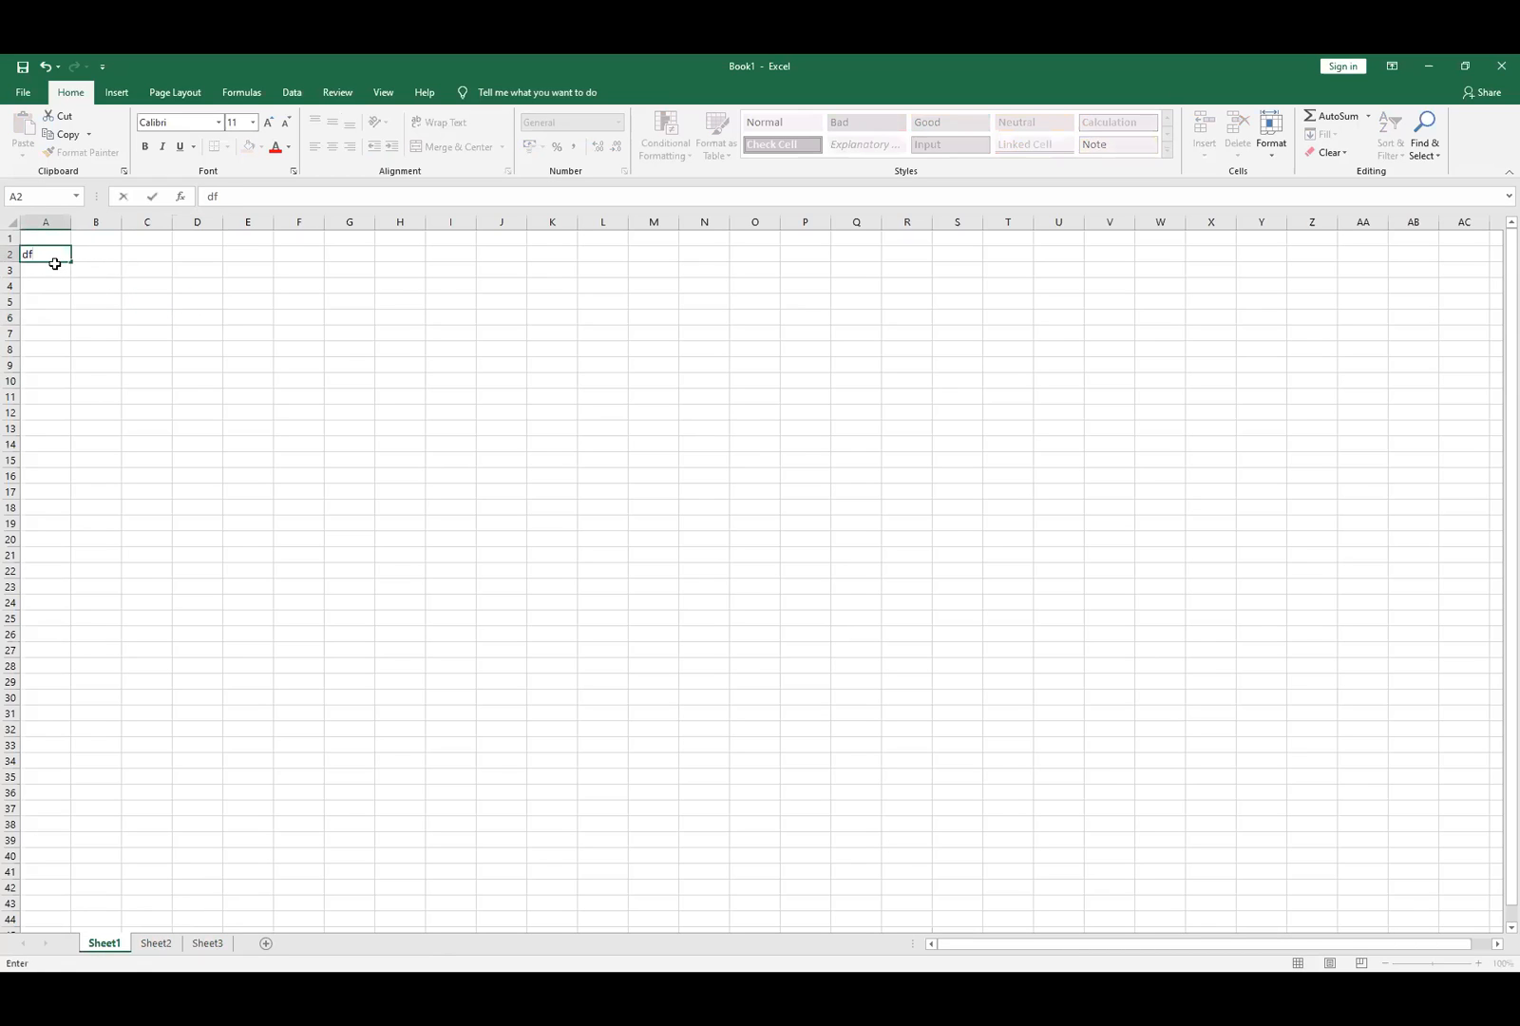
{"action": "key", "text": "BackSpace"}
{"action": "key", "text": "BackSpace"}
{"action": "type", "text": "hello"}
{"action": "key", "text": "Return"}
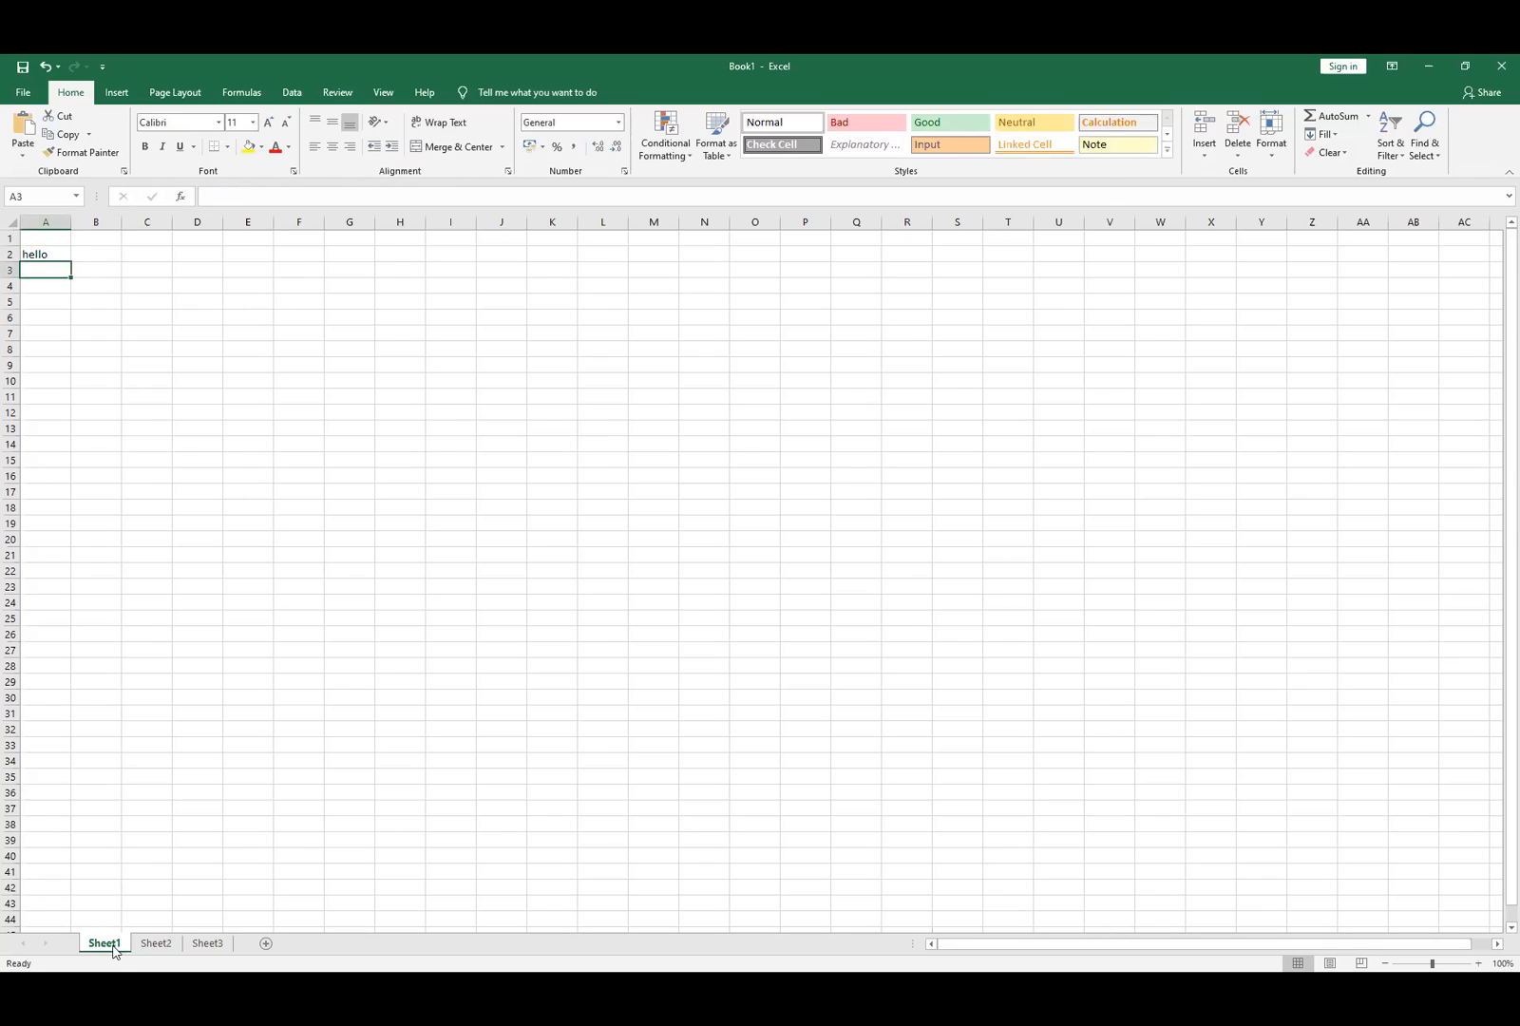
{"action": "left_click", "coordinate": [156, 946]}
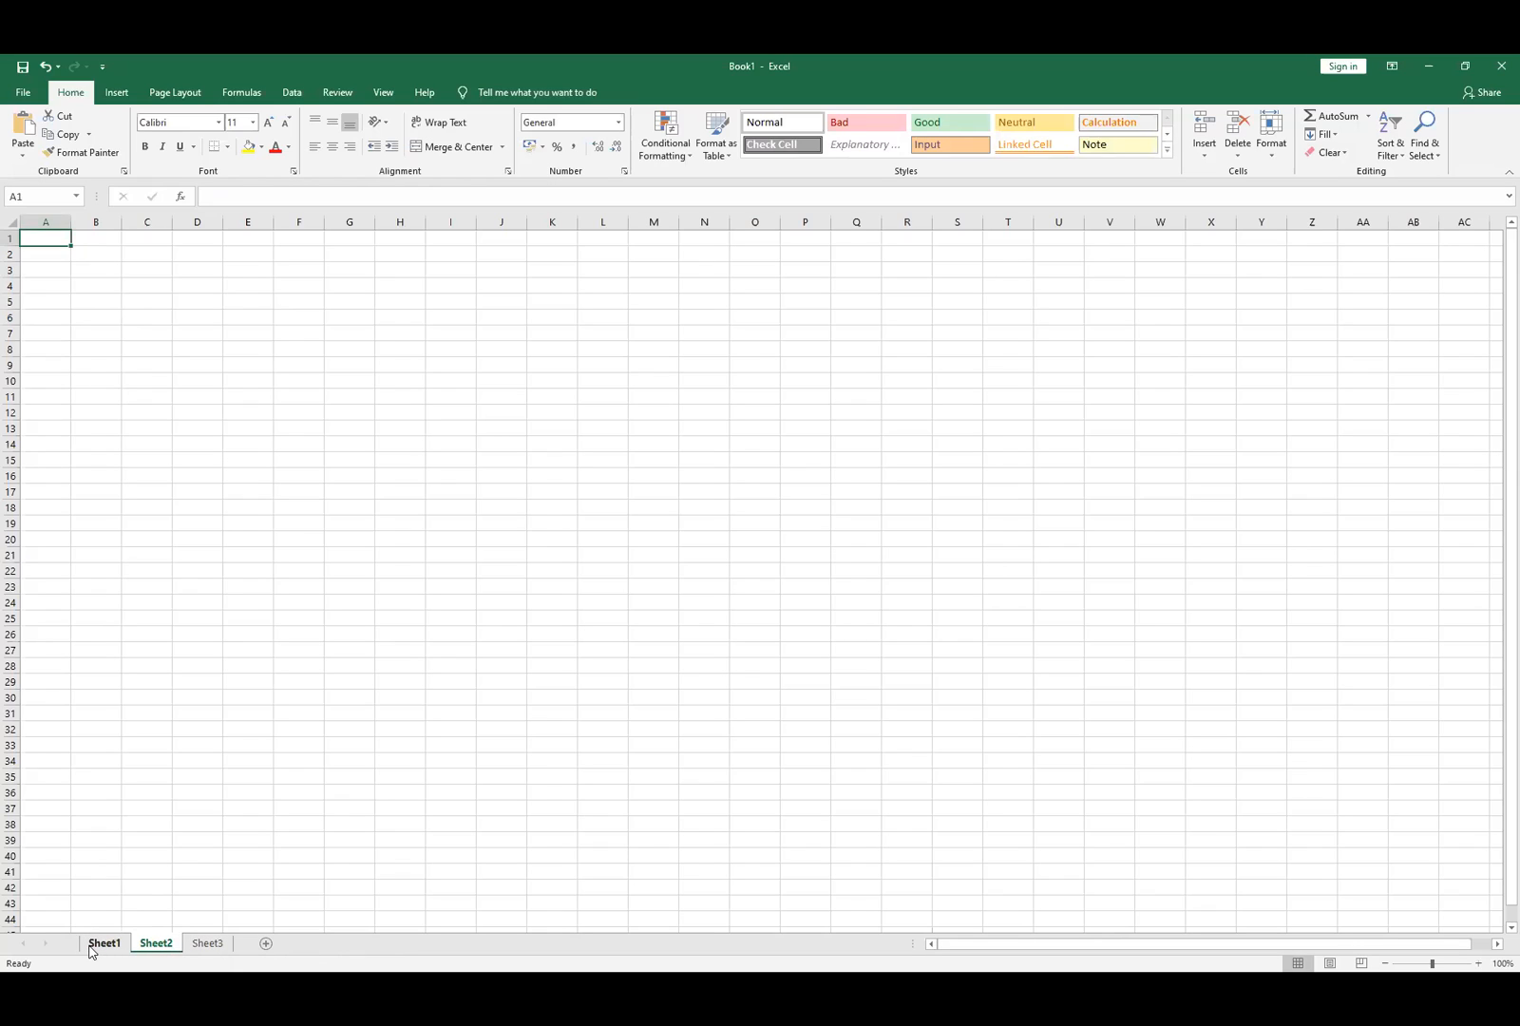
- Rename the Sheet1 tab to 'hello'
{"action": "left_click", "coordinate": [93, 950]}
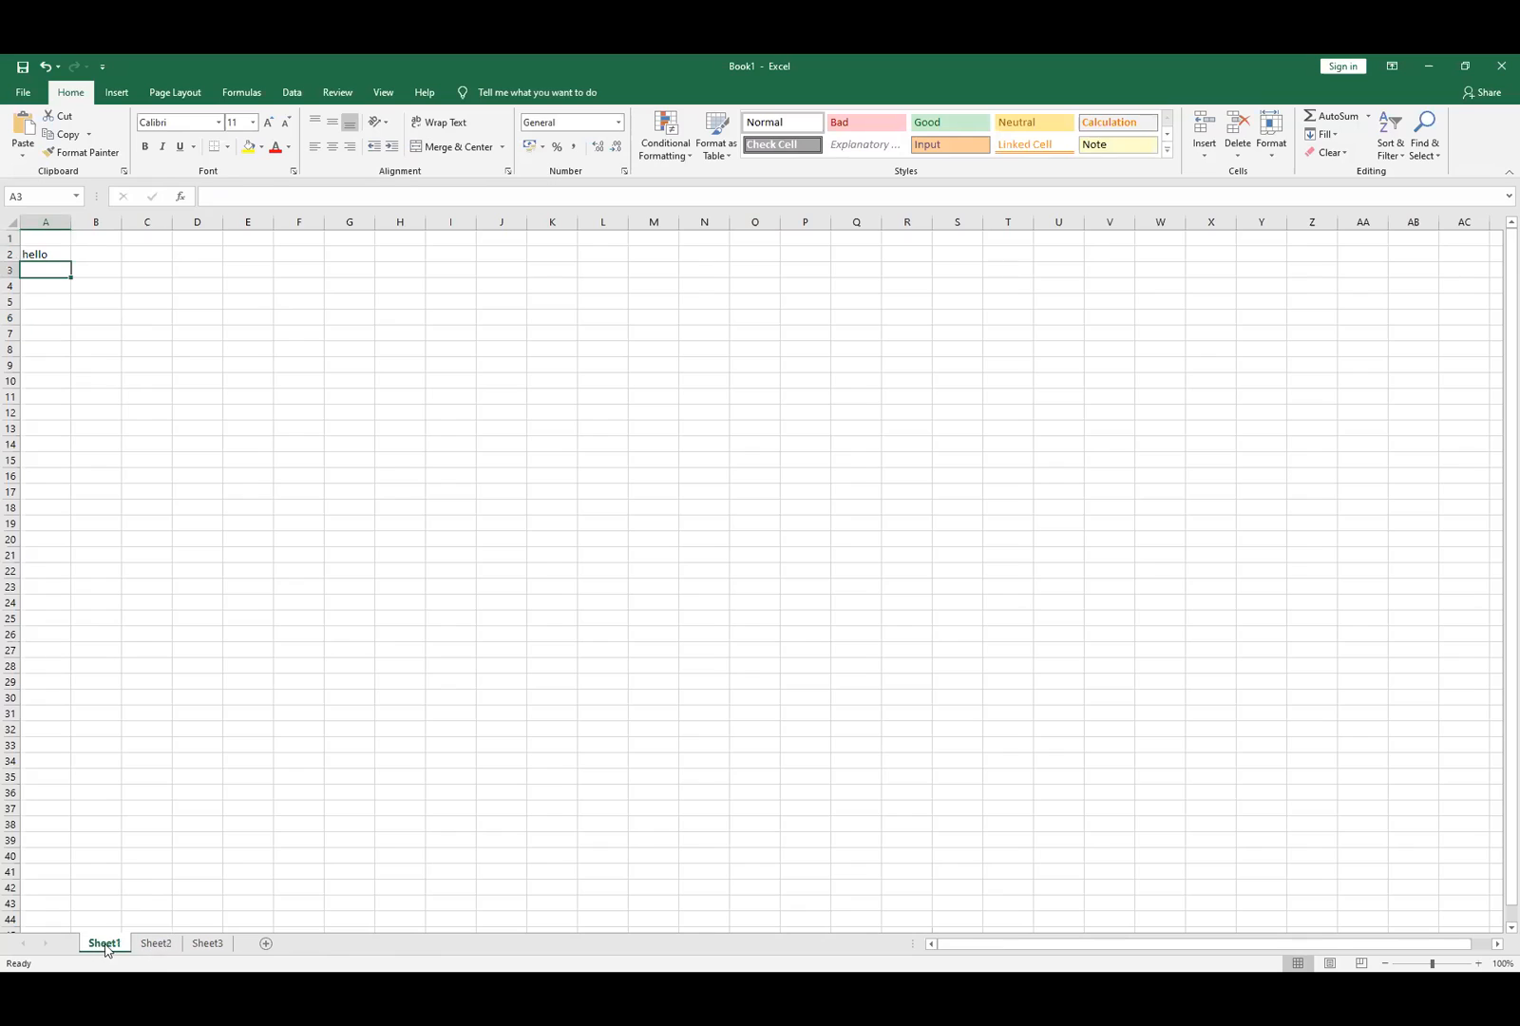
{"action": "right_click", "coordinate": [107, 950]}
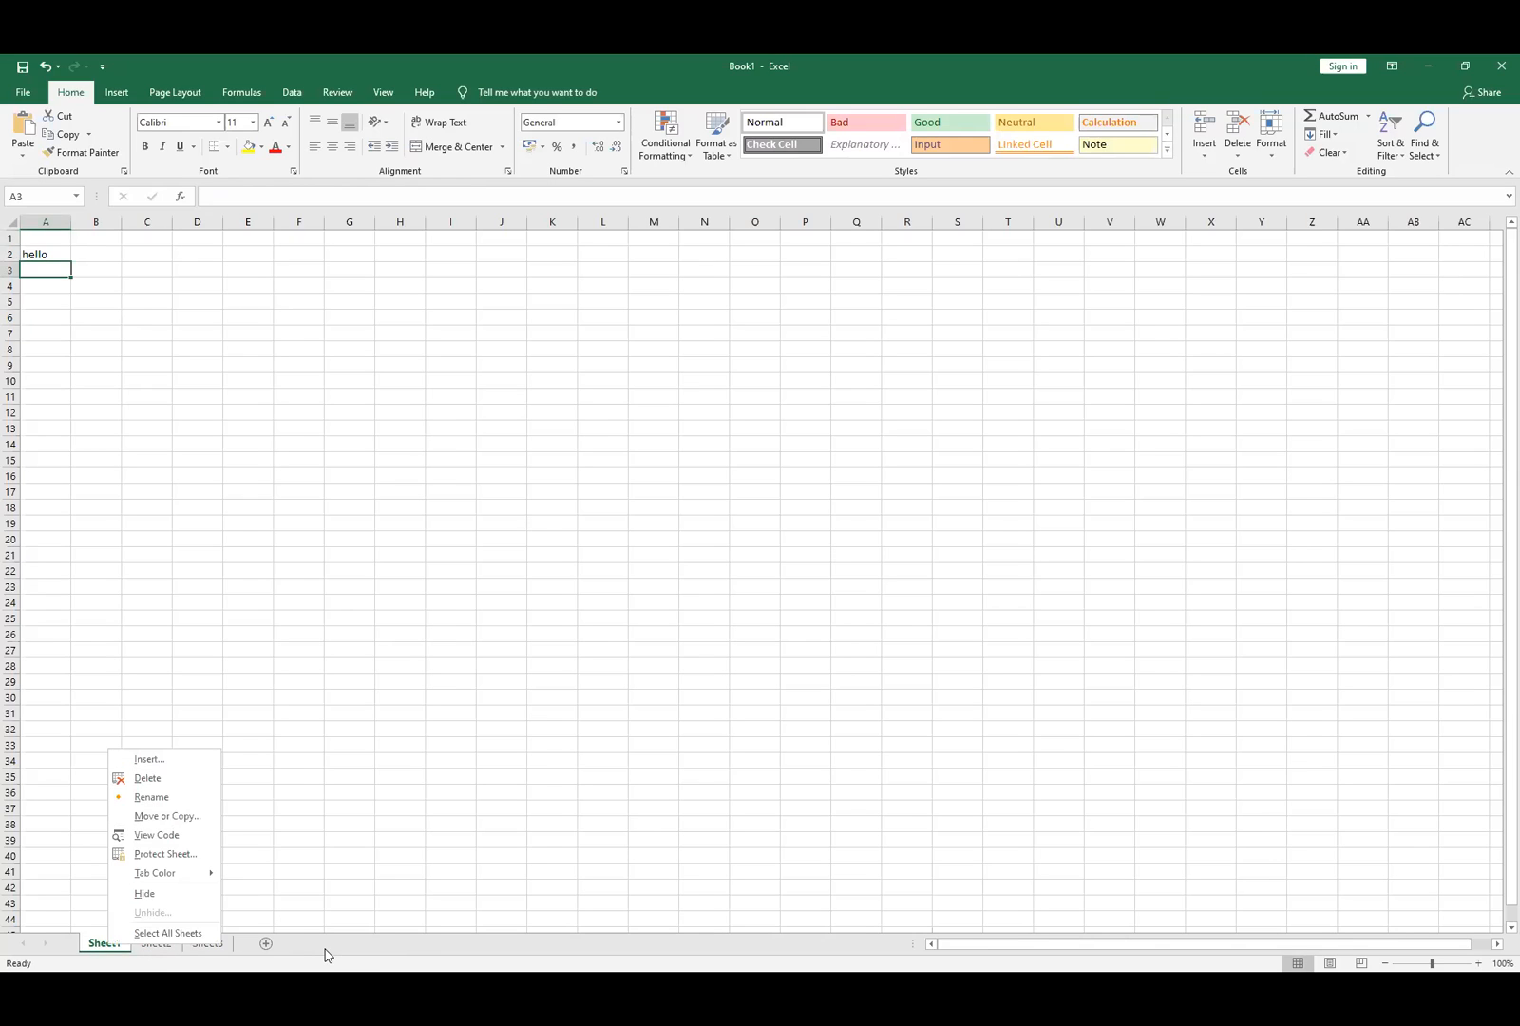
{"action": "double_click", "coordinate": [105, 943]}
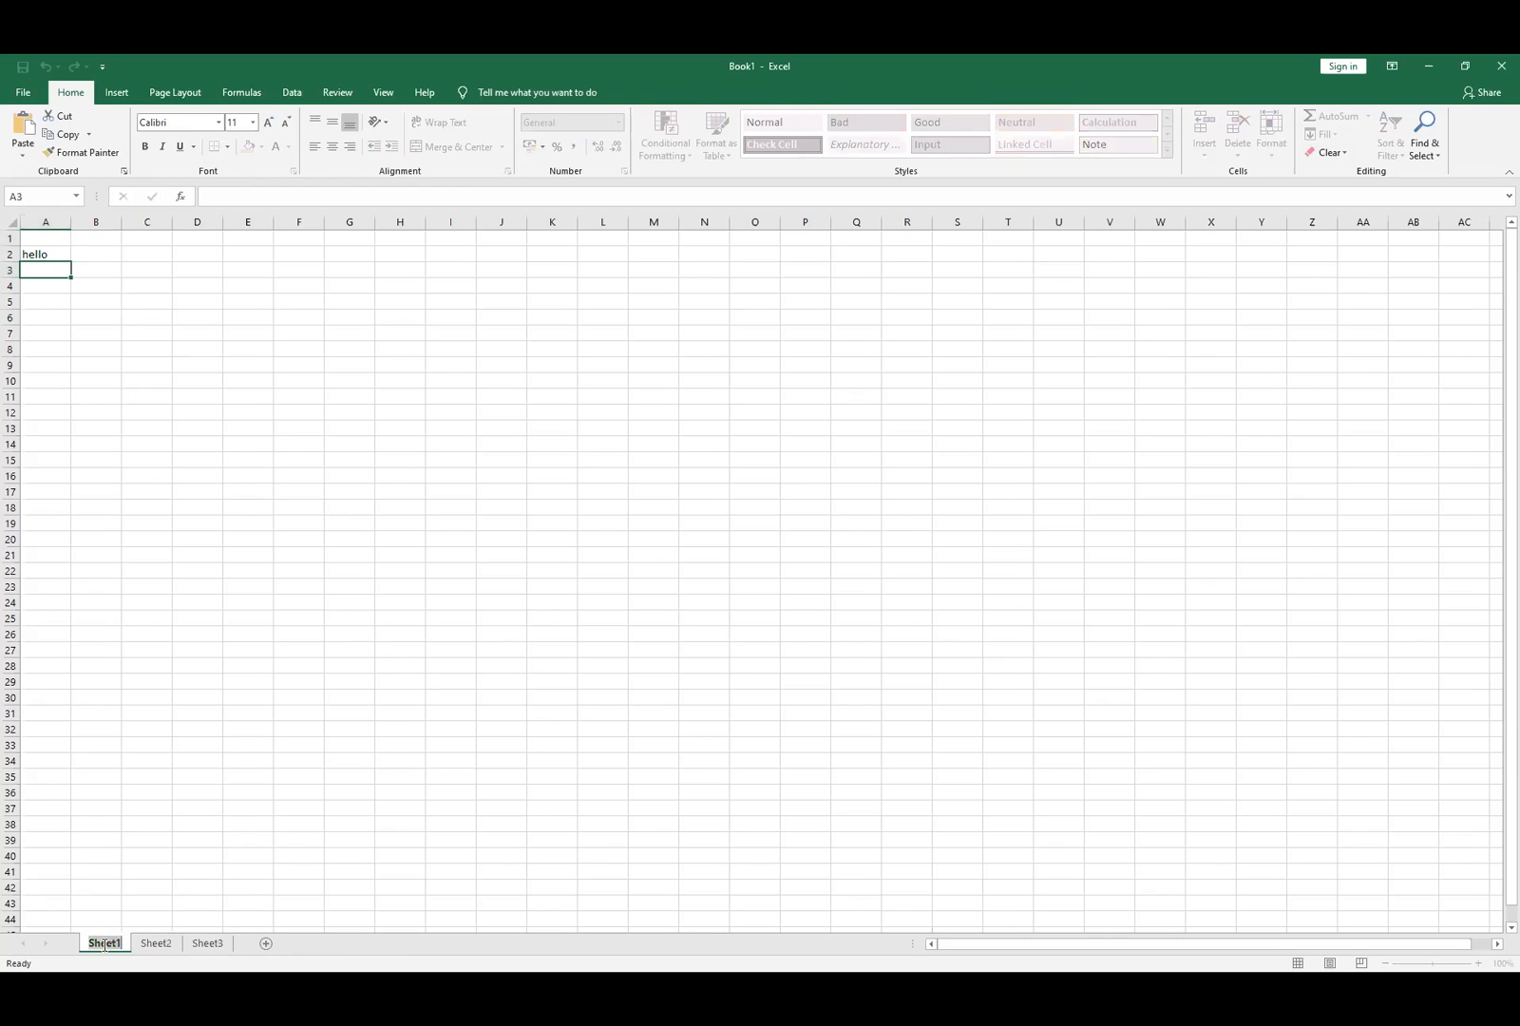
{"action": "type", "text": "hello"}
{"action": "key", "text": "Return"}
- Delete the stray # from cell A3 and reselect A2 containing 'hello'
{"action": "type", "text": "#"}
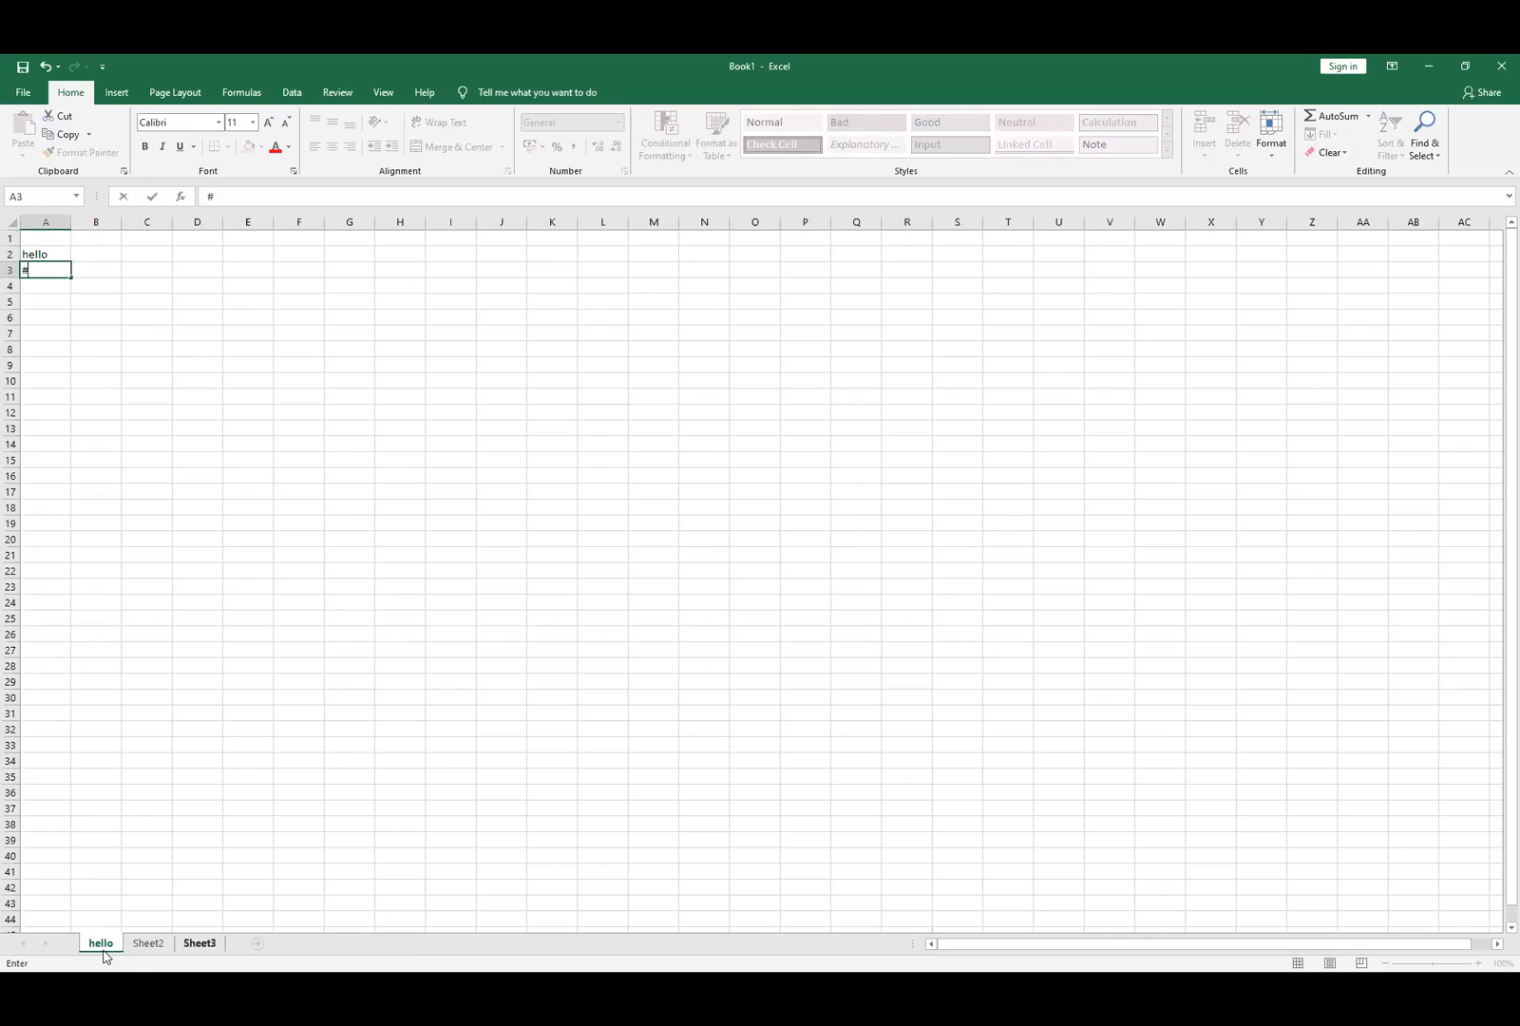
{"action": "left_click", "coordinate": [147, 944]}
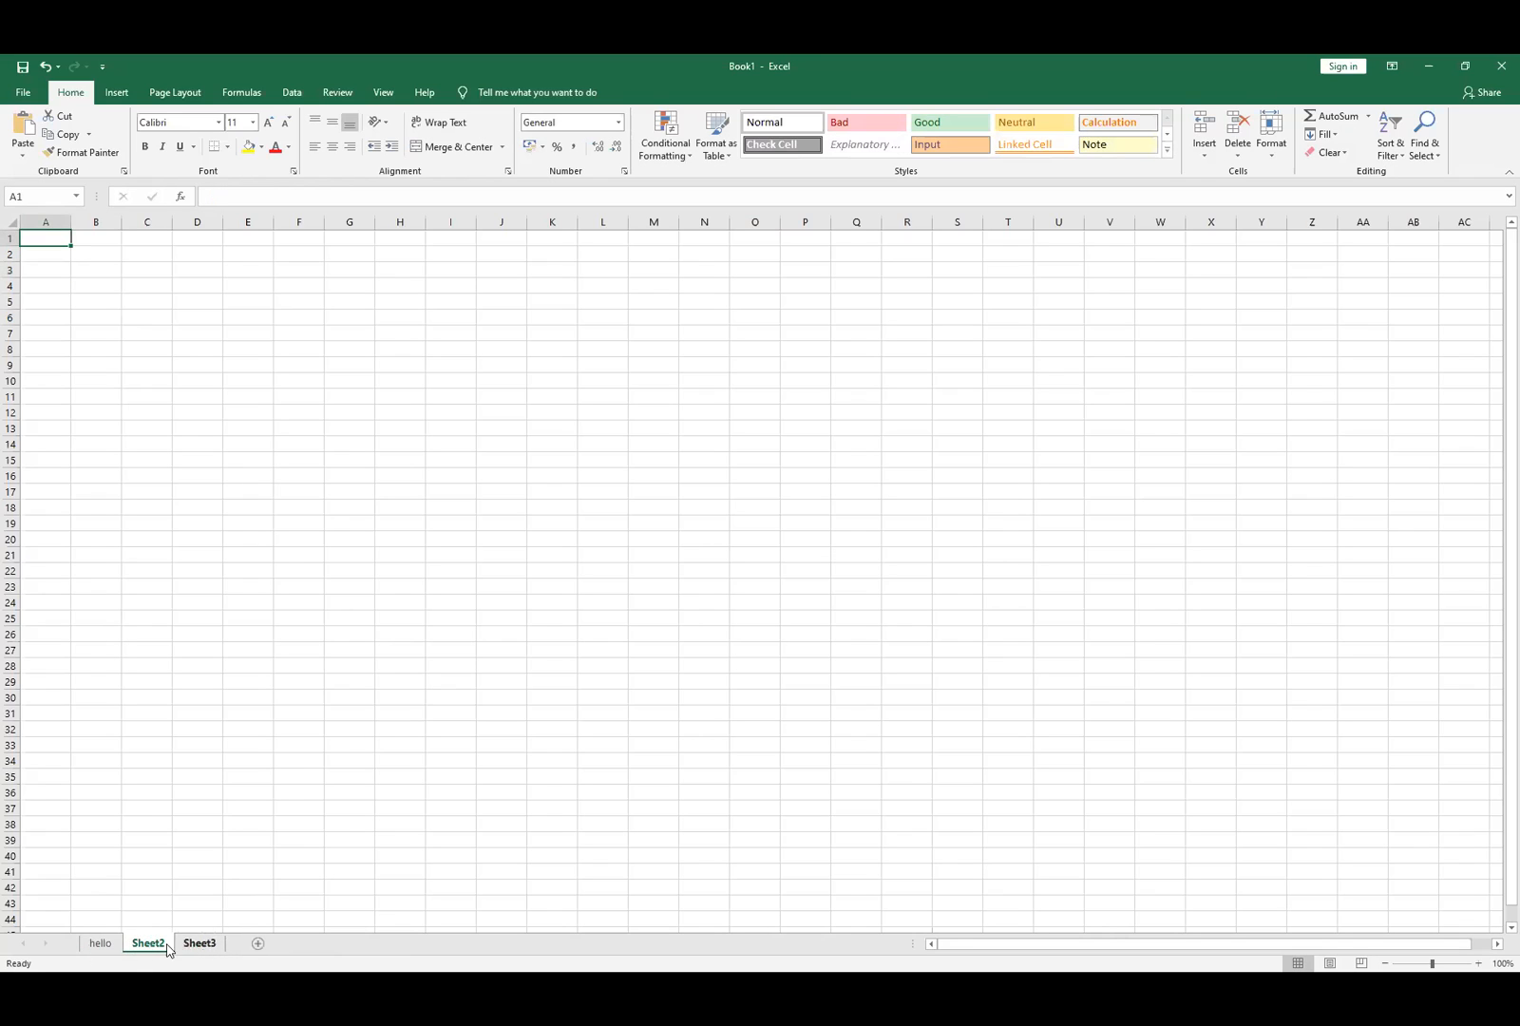
{"action": "left_click", "coordinate": [101, 944]}
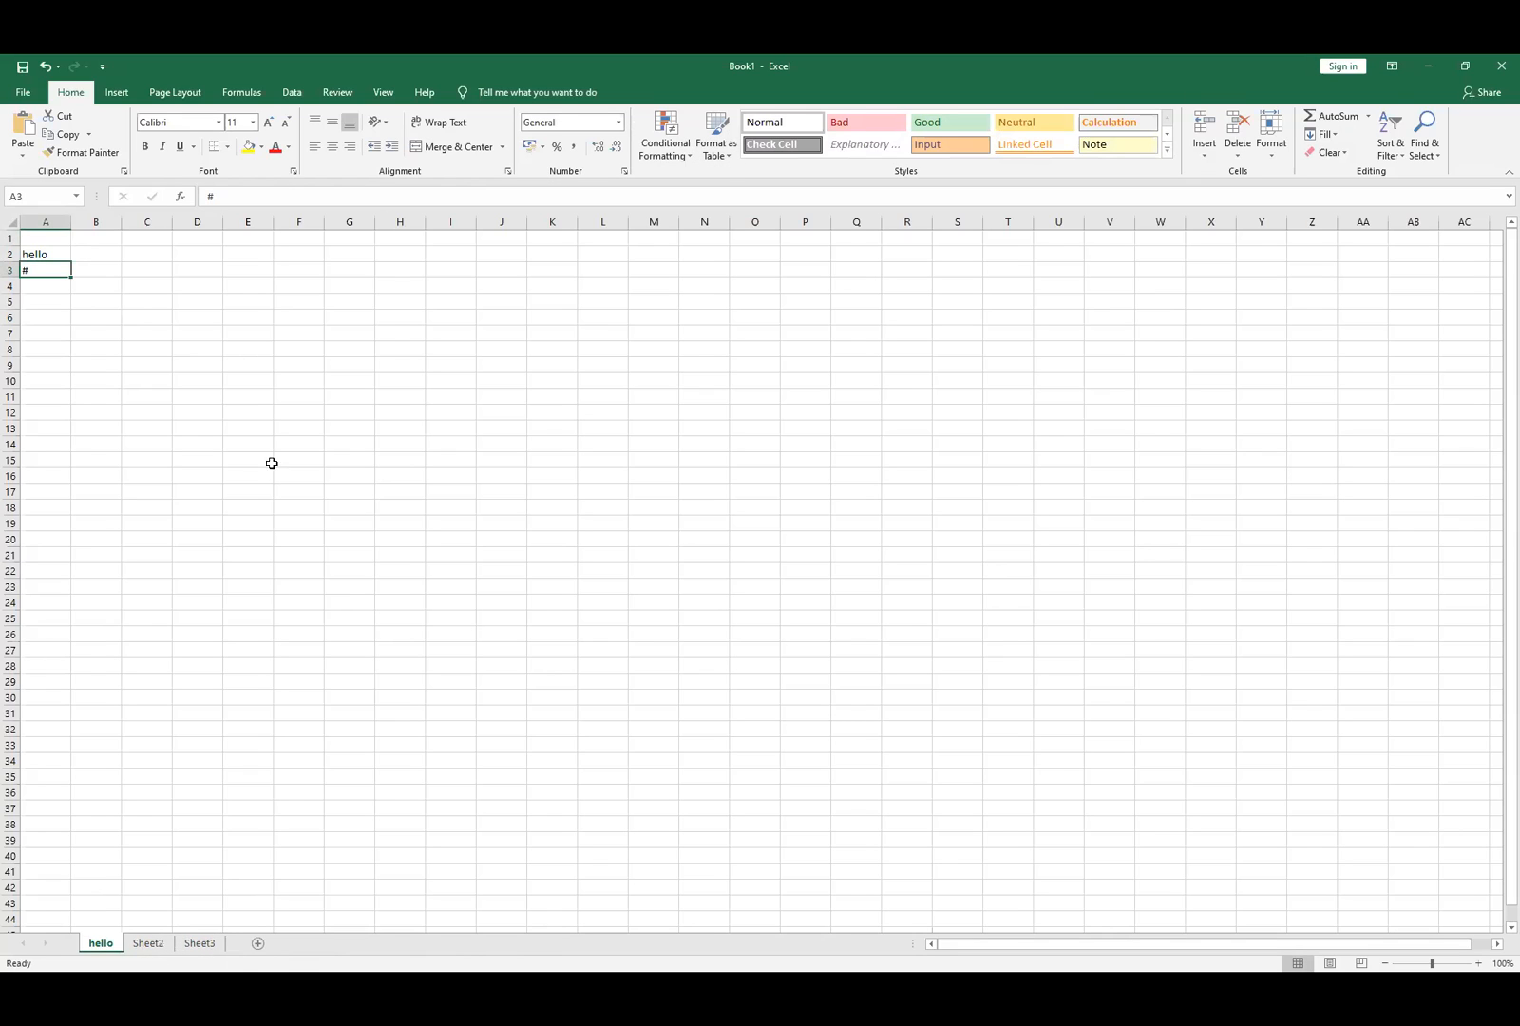
{"action": "double_click", "coordinate": [45, 272]}
{"action": "key", "text": "BackSpace"}
{"action": "left_click", "coordinate": [198, 435]}
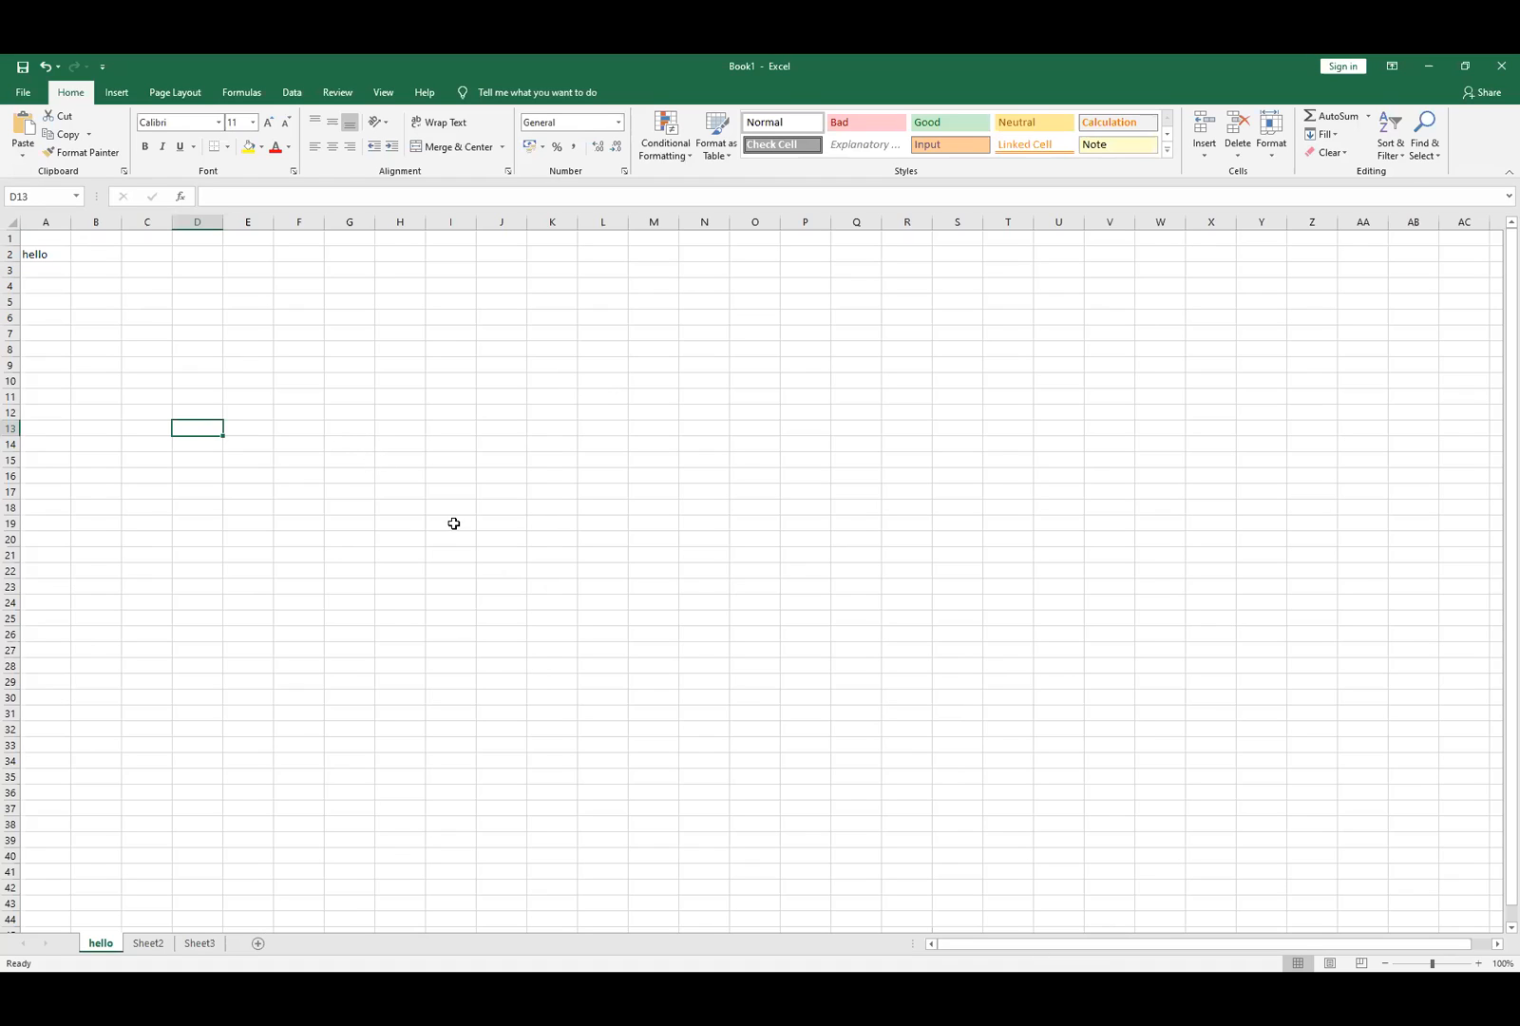
{"action": "left_click", "coordinate": [51, 254]}
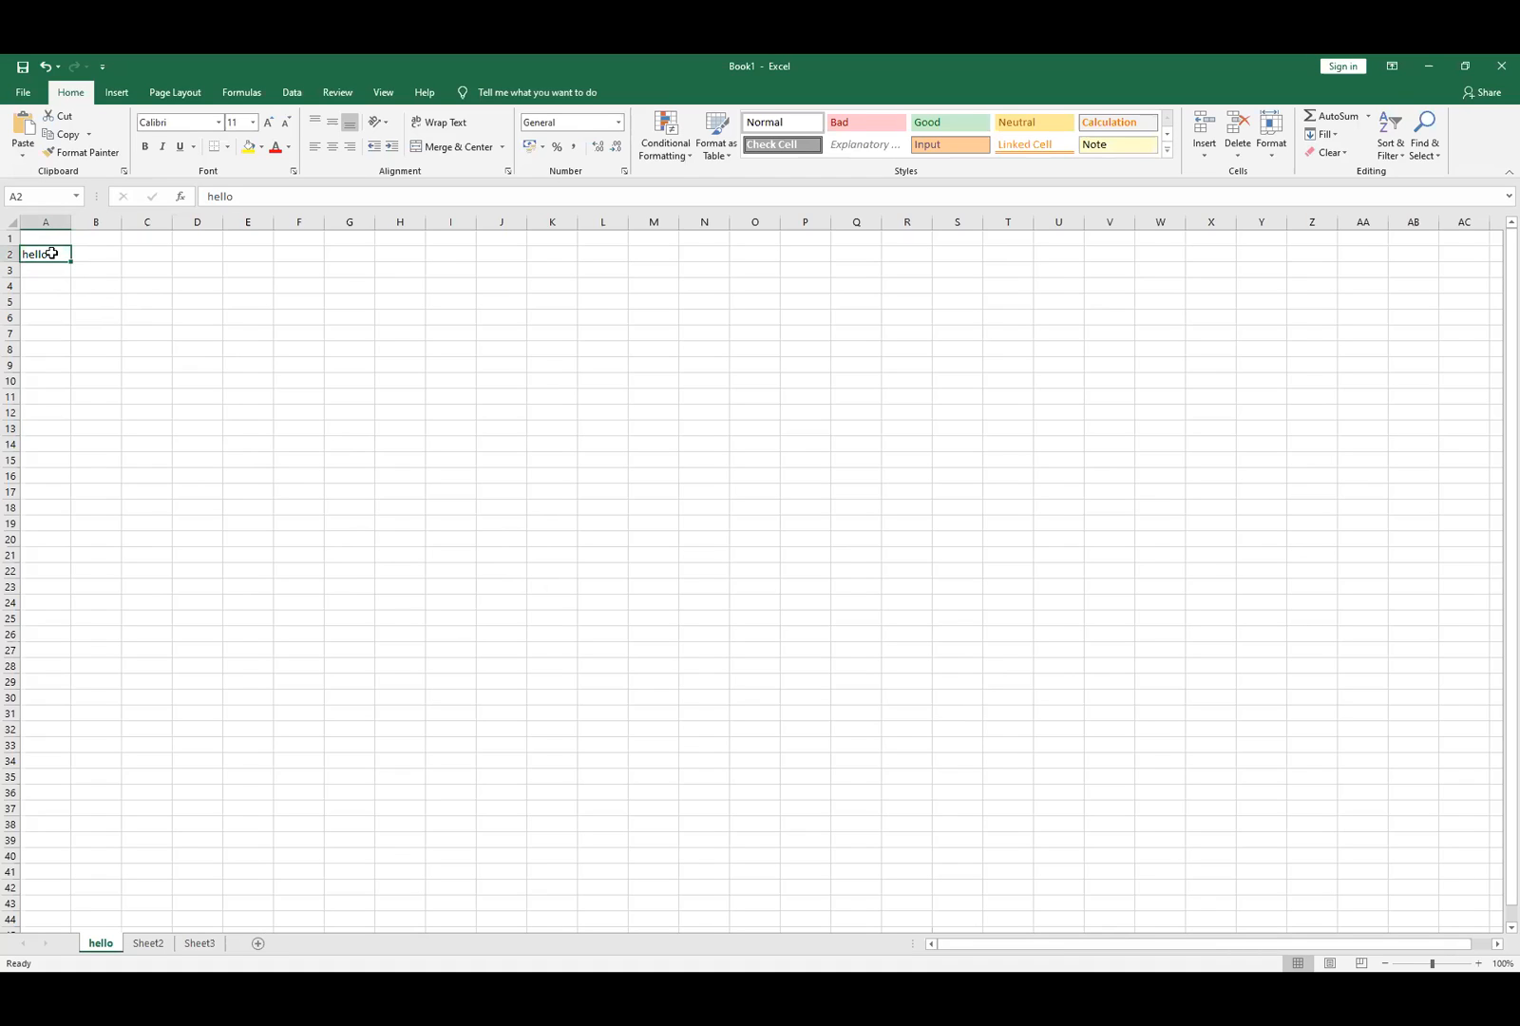